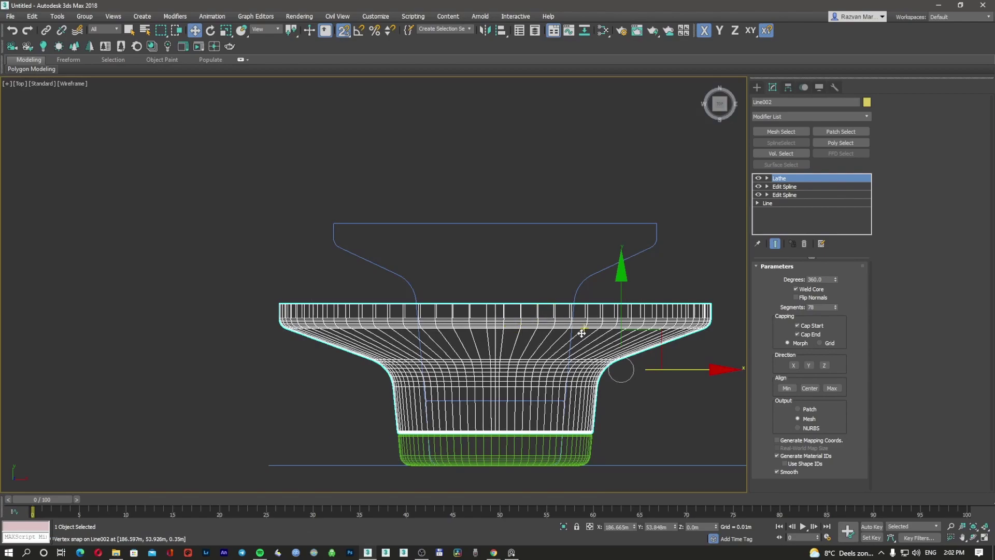
Select the wide upper lathed part and turn off its Lathe and both Edit Spline modifiers.
{"action": "middle_click_drag", "start_coordinate": [548, 312], "coordinate": [532, 309]}
{"action": "left_click", "coordinate": [520, 268]}
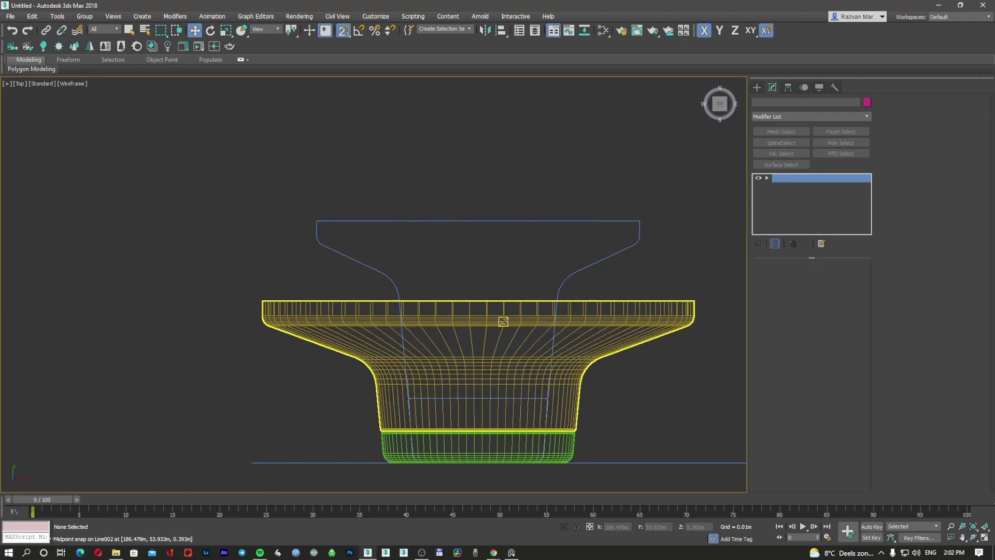
{"action": "left_click", "coordinate": [471, 303]}
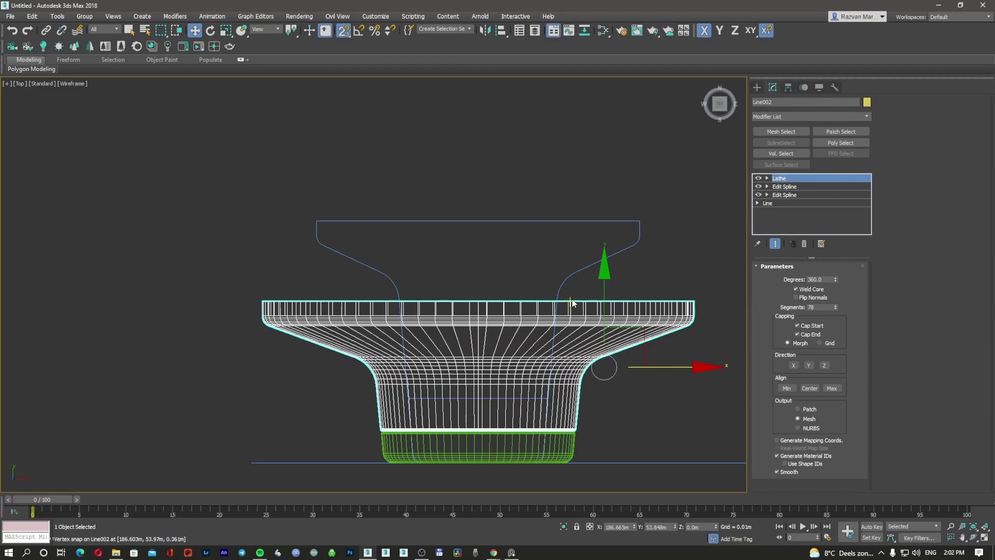
{"action": "left_click", "coordinate": [758, 178]}
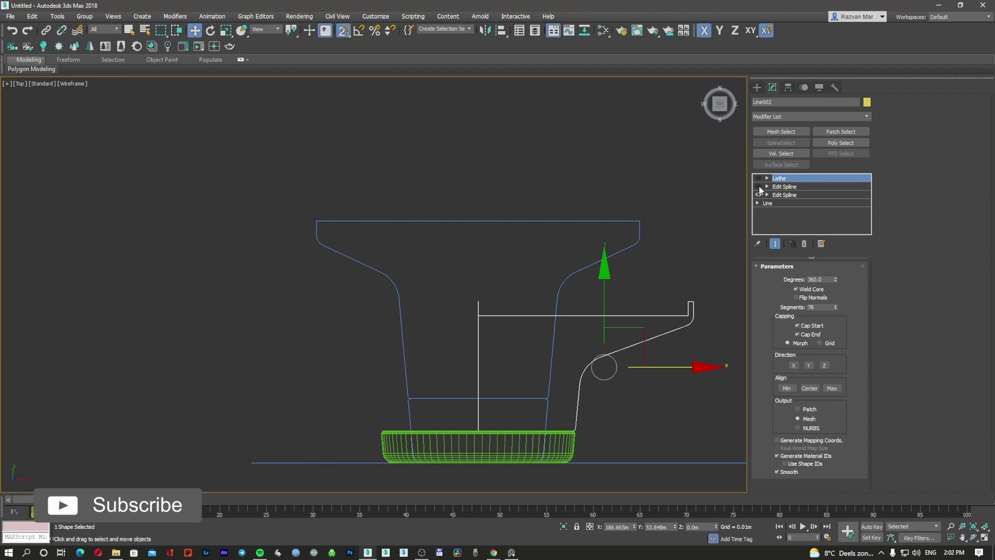
{"action": "left_click", "coordinate": [758, 193]}
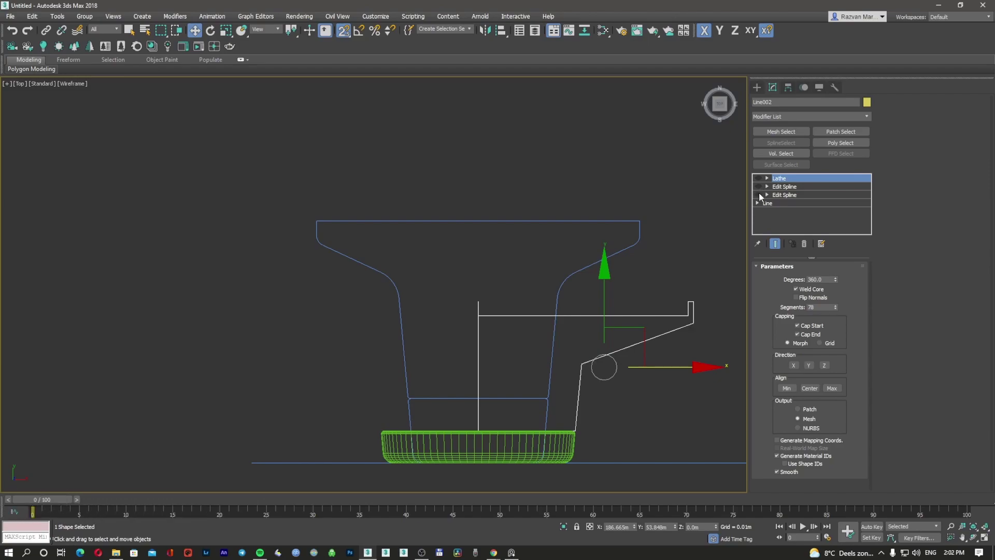
Edit the base Line's vertices and raise the profile so its bottom edge meets the reference's horizontal line.
{"action": "middle_click_drag", "start_coordinate": [608, 330], "coordinate": [609, 320]}
{"action": "left_click", "coordinate": [605, 316]}
{"action": "left_click_drag", "start_coordinate": [605, 291], "coordinate": [629, 261]}
{"action": "left_click_drag", "start_coordinate": [479, 325], "coordinate": [480, 387]}
Move the lower corner and neck vertices inward along X onto the reference's side edge.
{"action": "middle_click_drag", "start_coordinate": [508, 377], "coordinate": [492, 394]}
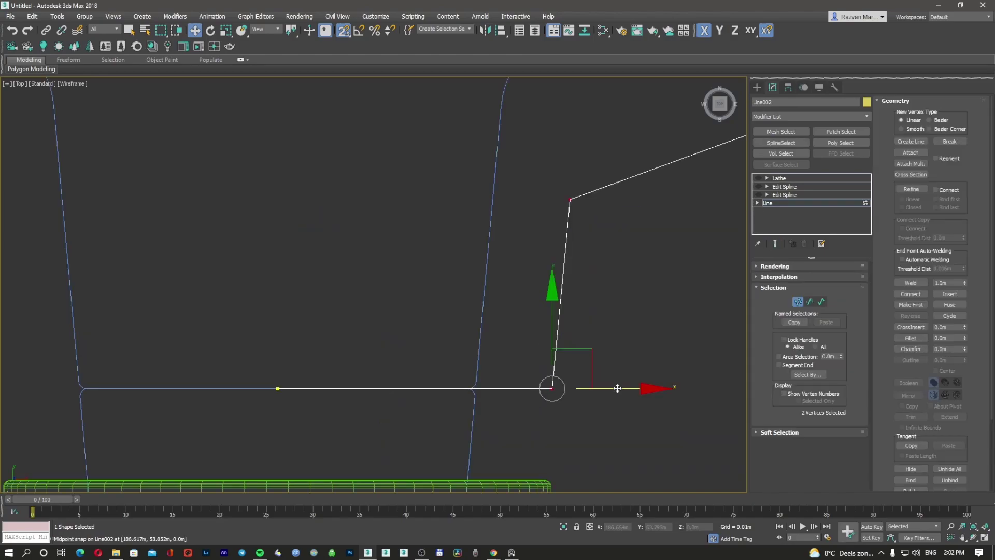
{"action": "left_click_drag", "start_coordinate": [617, 389], "coordinate": [482, 365]}
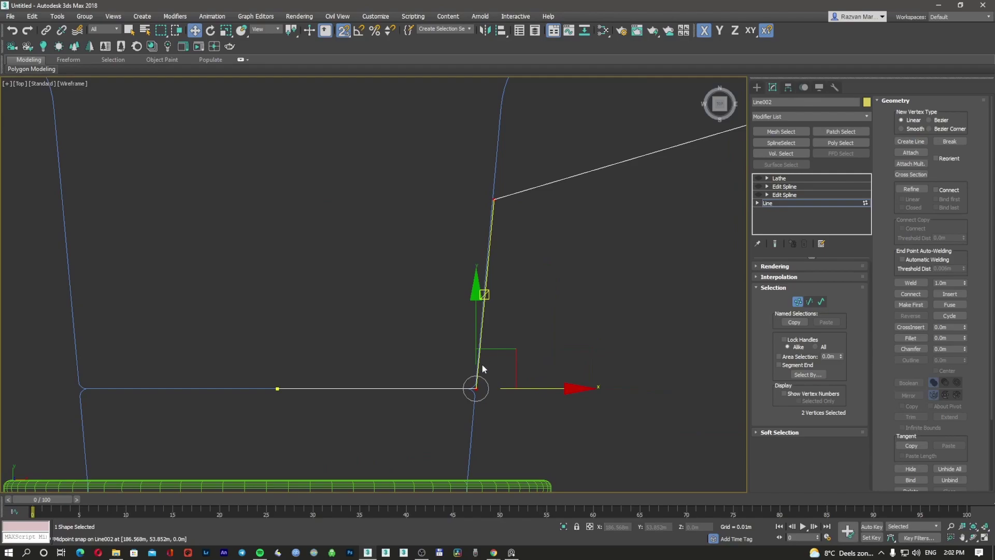
{"action": "scroll", "coordinate": [481, 365], "scroll_direction": "up", "scroll_amount": 5}
{"action": "scroll", "coordinate": [475, 372], "scroll_direction": "down", "scroll_amount": 5}
Move the five upper profile vertices up along Y so the rim snaps to the reference's top edge.
{"action": "left_click_drag", "start_coordinate": [713, 341], "coordinate": [714, 342]}
{"action": "middle_click_drag", "start_coordinate": [714, 342], "coordinate": [708, 370]}
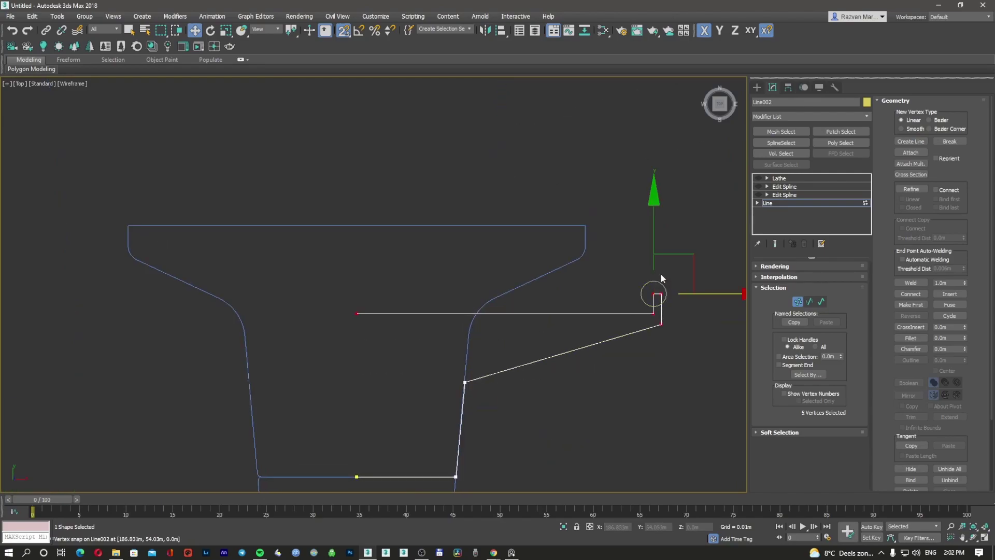
{"action": "scroll", "coordinate": [666, 285], "scroll_direction": "up", "scroll_amount": 3}
{"action": "left_click_drag", "start_coordinate": [642, 303], "coordinate": [509, 167]}
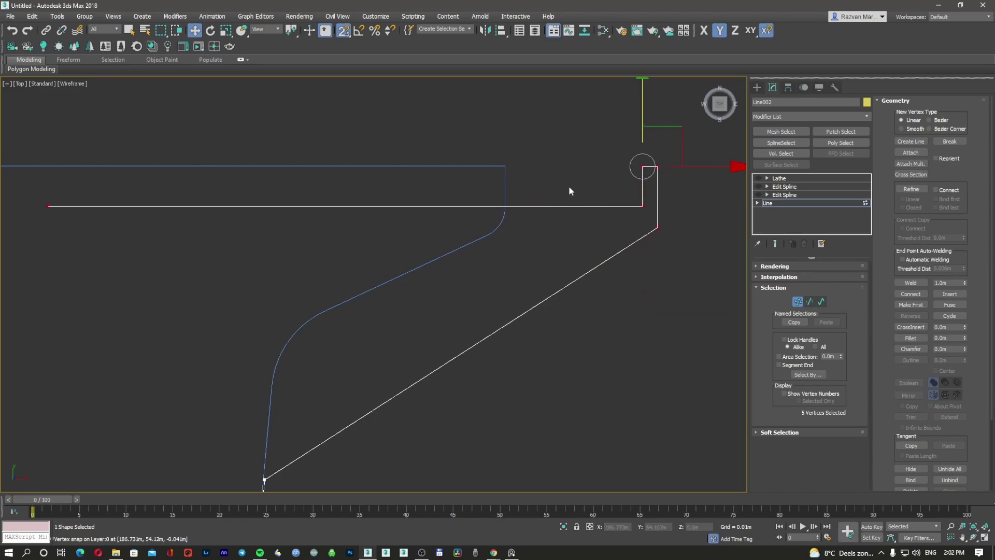
{"action": "scroll", "coordinate": [576, 200], "scroll_direction": "down", "scroll_amount": 2}
{"action": "scroll", "coordinate": [642, 230], "scroll_direction": "down", "scroll_amount": 2}
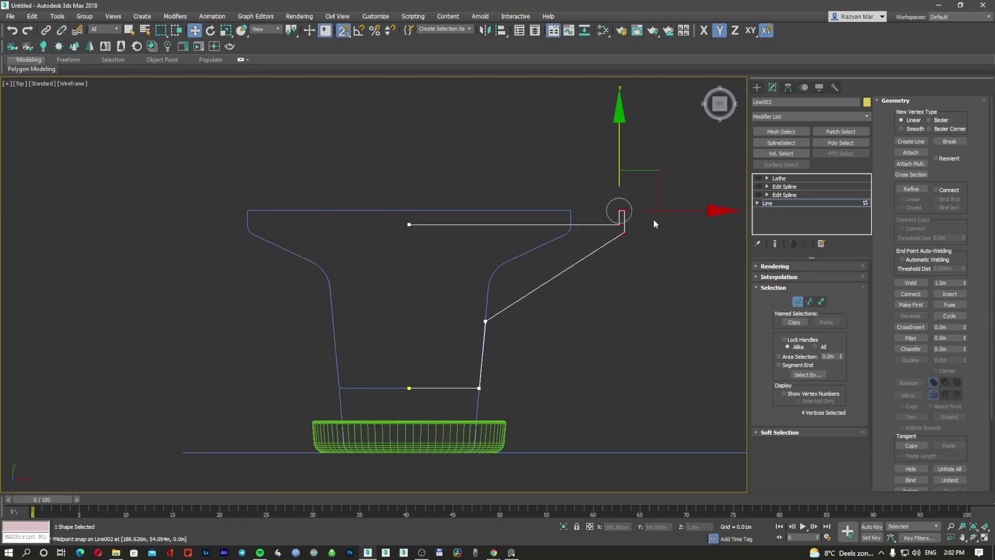
Move the four rim vertices inward along X so the outer rim snaps to the reference's outer edge.
{"action": "left_click_drag", "start_coordinate": [664, 211], "coordinate": [630, 208]}
{"action": "scroll", "coordinate": [630, 208], "scroll_direction": "up", "scroll_amount": 3}
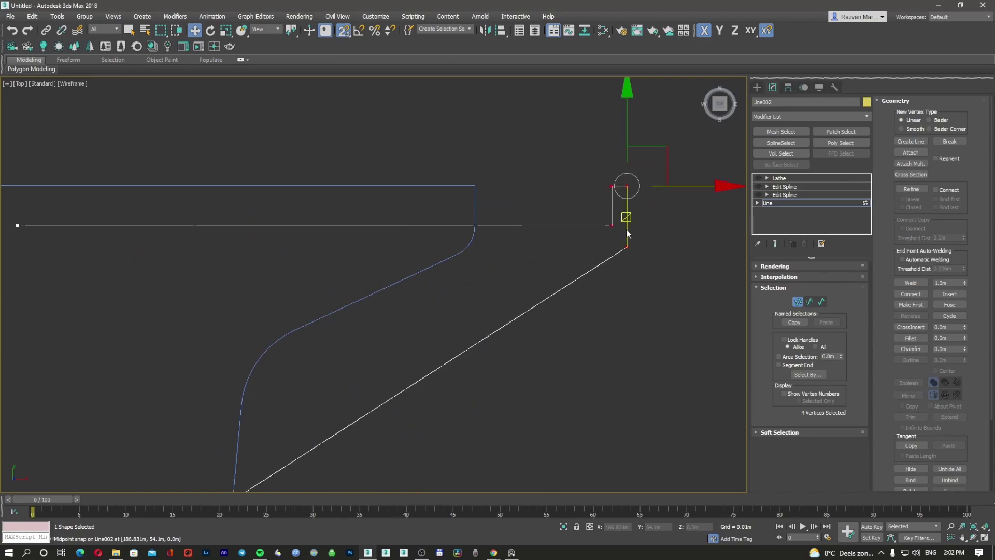
{"action": "left_click_drag", "start_coordinate": [628, 246], "coordinate": [480, 226]}
{"action": "scroll", "coordinate": [576, 228], "scroll_direction": "down", "scroll_amount": 3}
Move the neck vertex up and fine-tune it so its adjoining segments follow the reference's side and sloped edges.
{"action": "left_click_drag", "start_coordinate": [445, 396], "coordinate": [445, 393]}
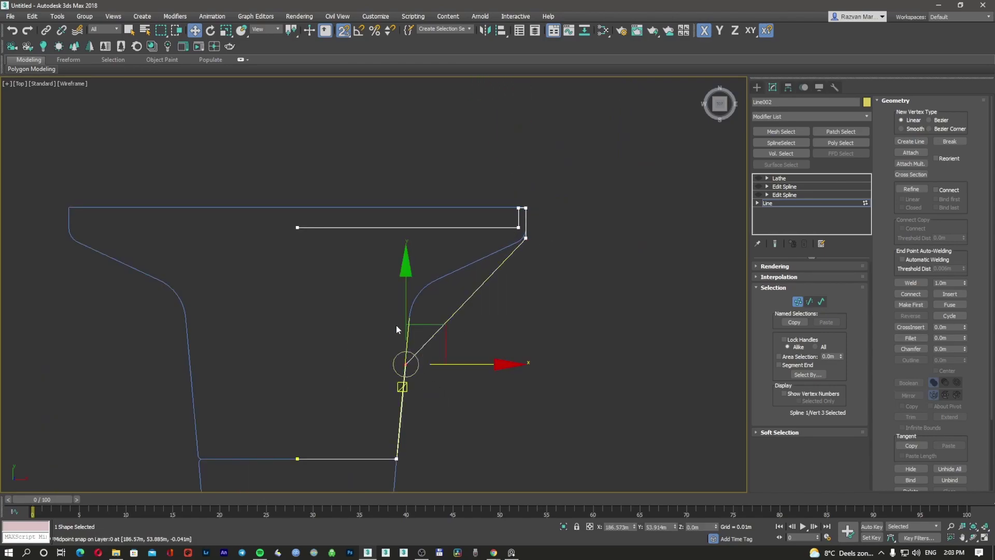
{"action": "left_click_drag", "start_coordinate": [409, 292], "coordinate": [415, 221]}
{"action": "scroll", "coordinate": [482, 224], "scroll_direction": "up", "scroll_amount": 4}
{"action": "scroll", "coordinate": [512, 236], "scroll_direction": "down", "scroll_amount": 2}
{"action": "scroll", "coordinate": [394, 355], "scroll_direction": "down", "scroll_amount": 1}
{"action": "middle_click_drag", "start_coordinate": [394, 355], "coordinate": [427, 261]}
{"action": "scroll", "coordinate": [436, 255], "scroll_direction": "up", "scroll_amount": 3}
{"action": "left_click_drag", "start_coordinate": [357, 280], "coordinate": [380, 279]}
{"action": "middle_click_drag", "start_coordinate": [375, 253], "coordinate": [378, 306]}
{"action": "left_click_drag", "start_coordinate": [322, 269], "coordinate": [325, 258]}
Nudge the lower corner vertex slightly along X to align it with the reference outline.
{"action": "middle_click_drag", "start_coordinate": [335, 353], "coordinate": [367, 224]}
{"action": "scroll", "coordinate": [364, 277], "scroll_direction": "down", "scroll_amount": 8}
{"action": "middle_click_drag", "start_coordinate": [378, 354], "coordinate": [390, 321]}
{"action": "scroll", "coordinate": [351, 387], "scroll_direction": "up", "scroll_amount": 2}
{"action": "scroll", "coordinate": [351, 388], "scroll_direction": "up", "scroll_amount": 6}
{"action": "left_click", "coordinate": [396, 483]}
{"action": "left_click_drag", "start_coordinate": [433, 483], "coordinate": [430, 483]}
Adjust the rim's lower outer vertex slightly so the sloped segment lines up with the reference's slope.
{"action": "scroll", "coordinate": [431, 440], "scroll_direction": "down", "scroll_amount": 8}
{"action": "scroll", "coordinate": [553, 226], "scroll_direction": "up", "scroll_amount": 8}
{"action": "scroll", "coordinate": [452, 299], "scroll_direction": "up", "scroll_amount": 2}
{"action": "scroll", "coordinate": [456, 301], "scroll_direction": "down", "scroll_amount": 2}
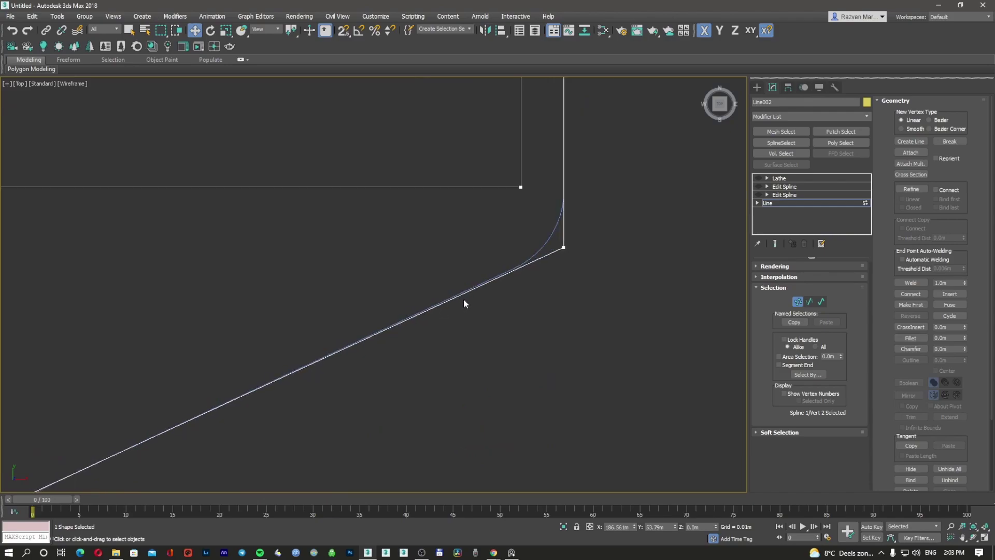
{"action": "left_click", "coordinate": [563, 246]}
{"action": "scroll", "coordinate": [561, 231], "scroll_direction": "up", "scroll_amount": 4}
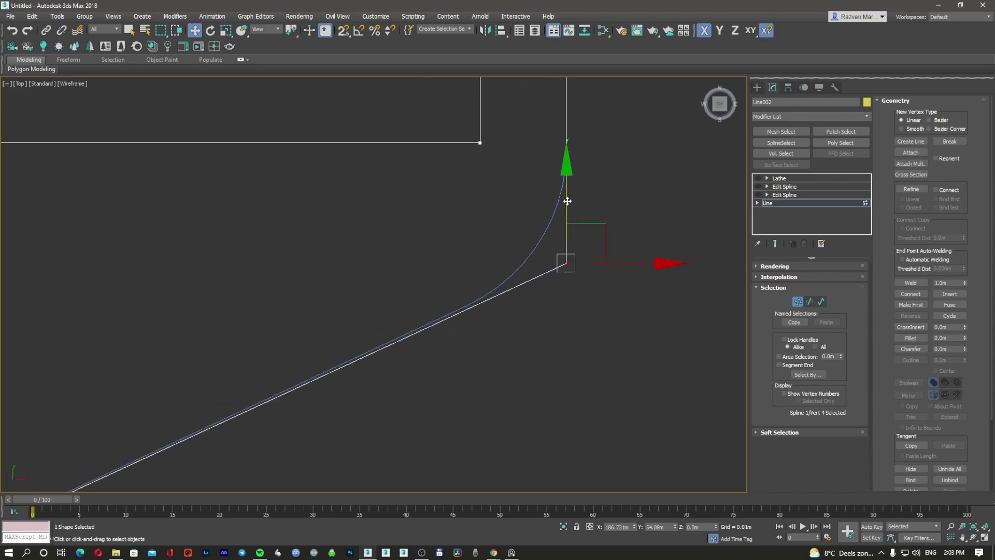
{"action": "left_click_drag", "start_coordinate": [580, 197], "coordinate": [579, 198]}
{"action": "scroll", "coordinate": [576, 207], "scroll_direction": "down", "scroll_amount": 5}
{"action": "scroll", "coordinate": [536, 199], "scroll_direction": "up", "scroll_amount": 3}
{"action": "scroll", "coordinate": [579, 273], "scroll_direction": "down", "scroll_amount": 7}
Select the four upper rim and inner floor vertices and snap them along Y to the reference's top edge.
{"action": "left_click_drag", "start_coordinate": [599, 319], "coordinate": [614, 312]}
{"action": "scroll", "coordinate": [590, 266], "scroll_direction": "up", "scroll_amount": 3}
{"action": "left_click", "coordinate": [343, 30]}
{"action": "scroll", "coordinate": [581, 262], "scroll_direction": "up", "scroll_amount": 4}
{"action": "scroll", "coordinate": [586, 343], "scroll_direction": "up", "scroll_amount": 5}
{"action": "left_click_drag", "start_coordinate": [521, 368], "coordinate": [639, 358]}
{"action": "scroll", "coordinate": [654, 348], "scroll_direction": "down", "scroll_amount": 10}
{"action": "scroll", "coordinate": [571, 369], "scroll_direction": "up", "scroll_amount": 5}
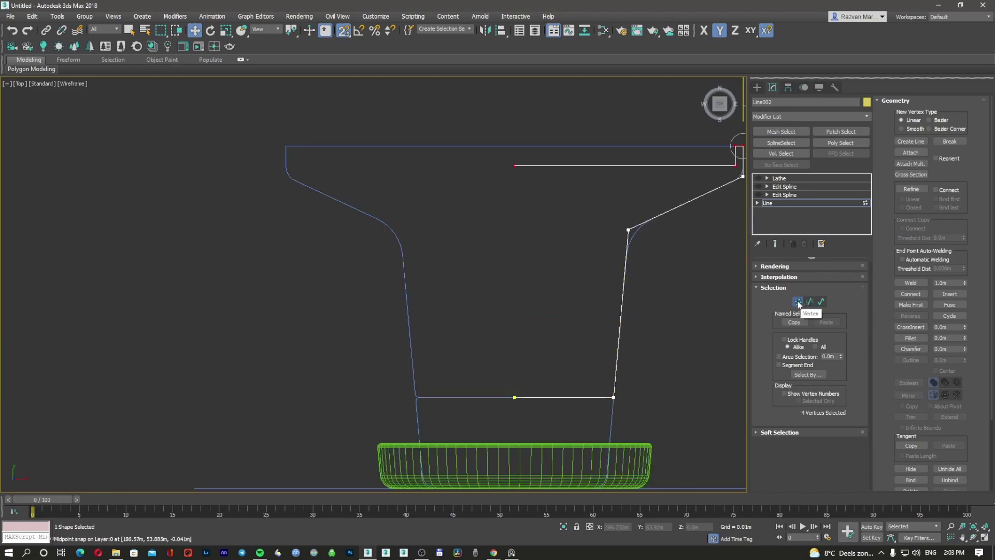
Turn the lower Edit Spline modifier back on to check its effect, and delete it from the stack.
{"action": "left_click", "coordinate": [797, 302]}
{"action": "left_click", "coordinate": [779, 195]}
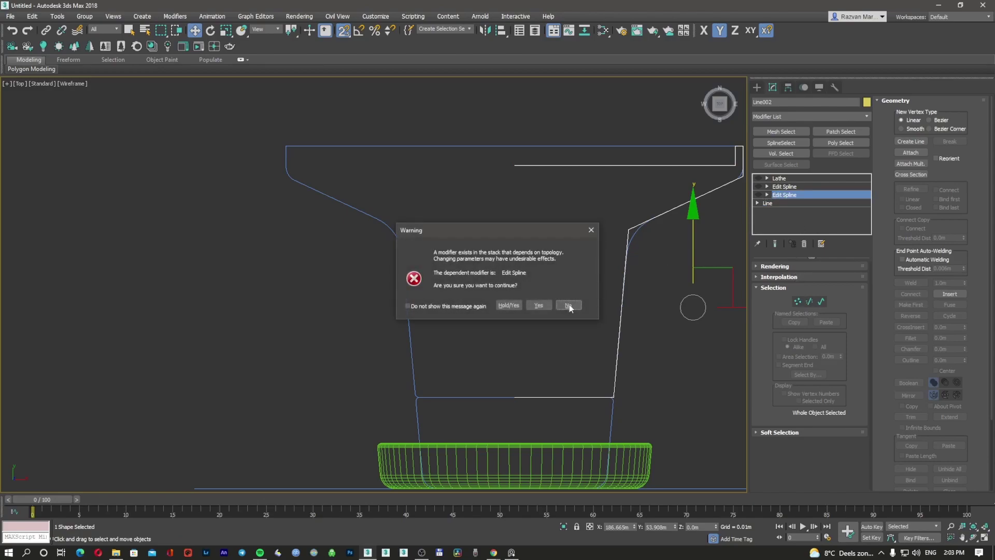
{"action": "left_click", "coordinate": [538, 306]}
{"action": "left_click", "coordinate": [758, 195]}
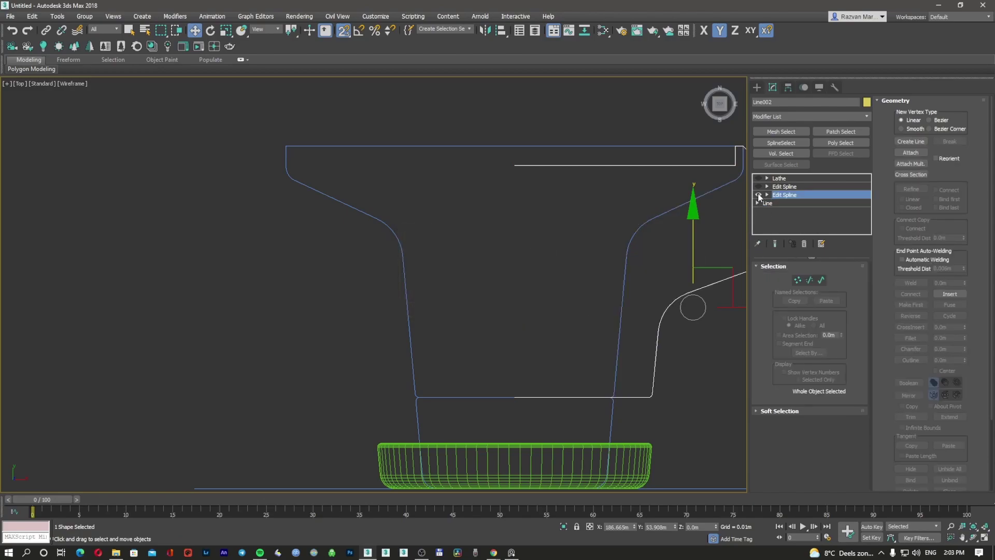
{"action": "middle_click_drag", "start_coordinate": [639, 255], "coordinate": [543, 292]}
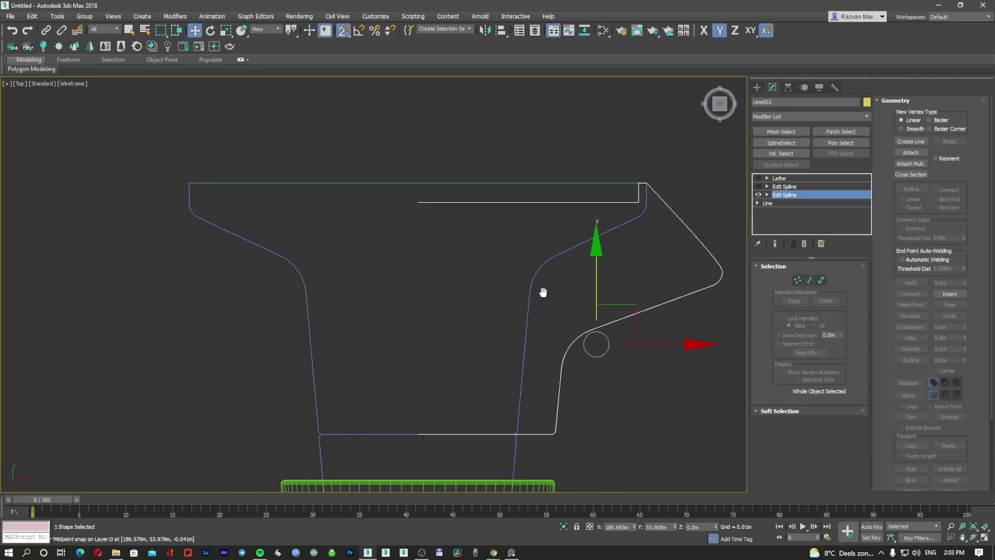
{"action": "right_click", "coordinate": [794, 198]}
{"action": "left_click", "coordinate": [800, 212]}
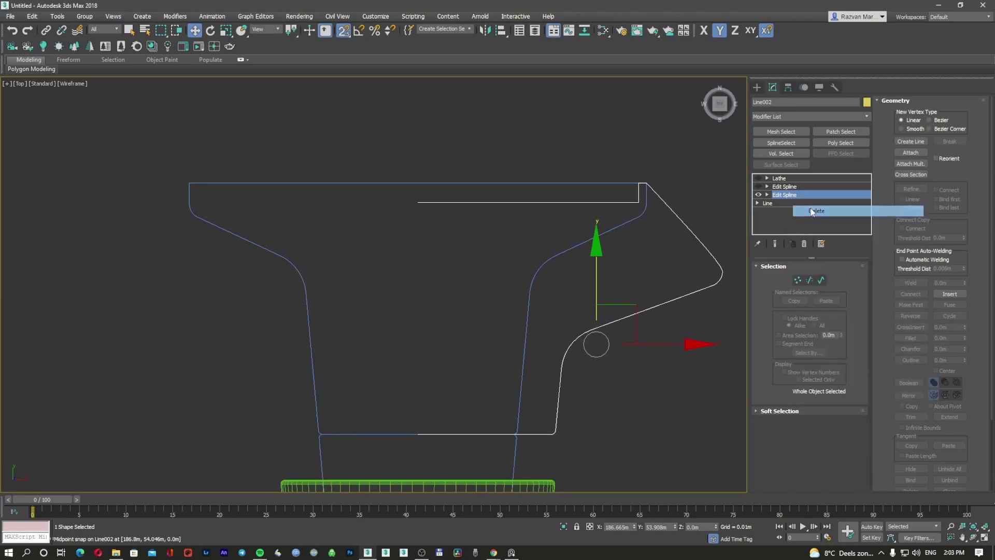
Turn on the remaining Edit Spline modifier and delete it, leaving only Lathe above the Line.
{"action": "left_click", "coordinate": [789, 187]}
{"action": "left_click", "coordinate": [760, 185]}
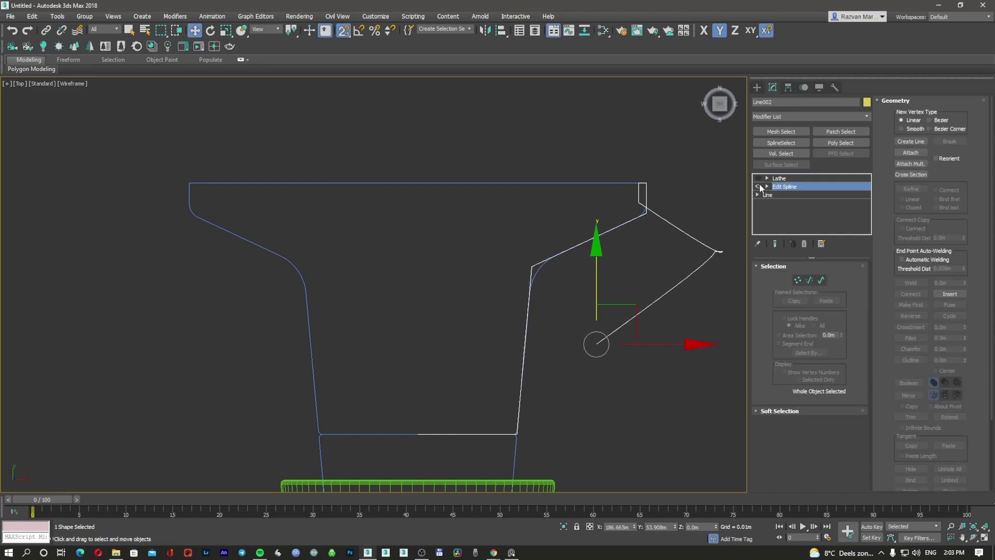
{"action": "right_click", "coordinate": [784, 187]}
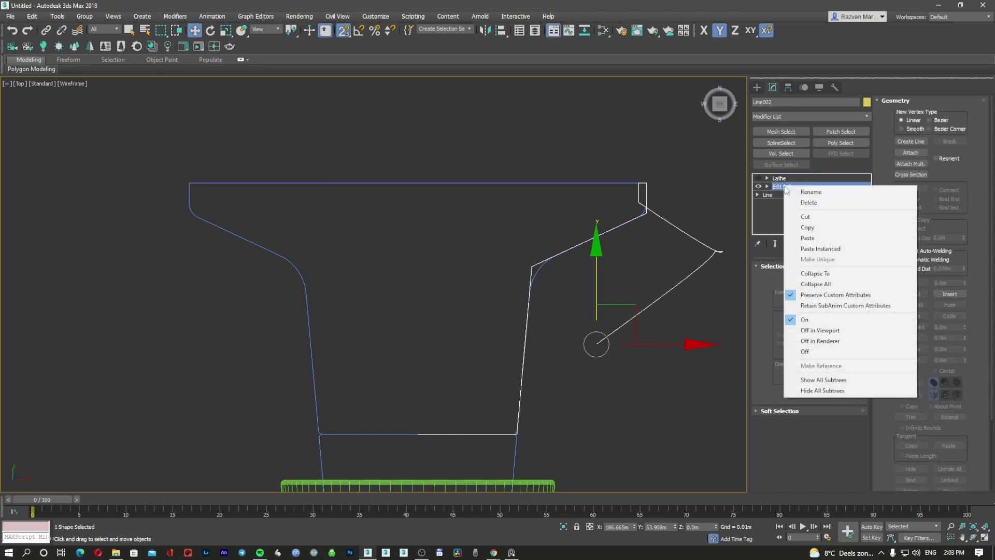
{"action": "left_click", "coordinate": [806, 203]}
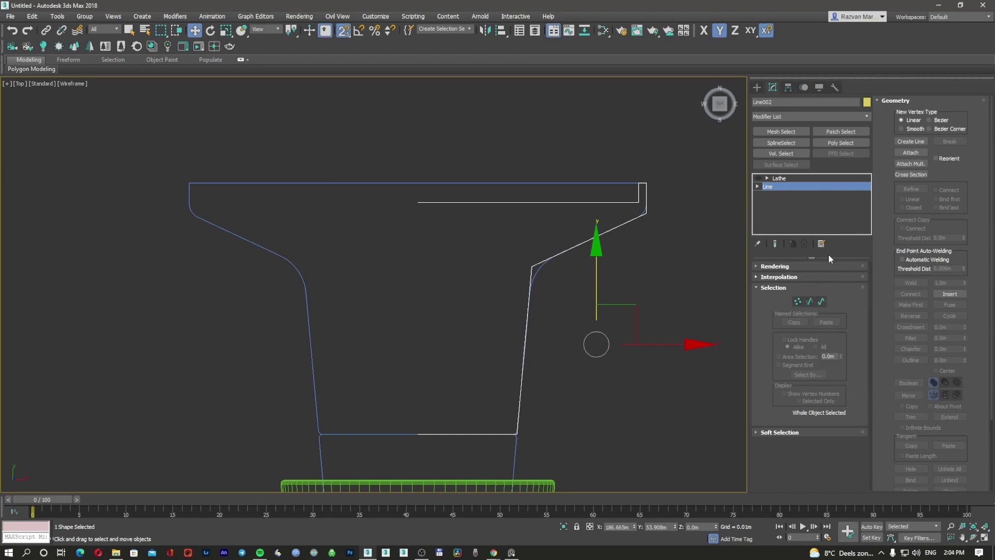
Add a new Edit Spline modifier directly above the base Line, beneath Lathe.
{"action": "right_click", "coordinate": [807, 188]}
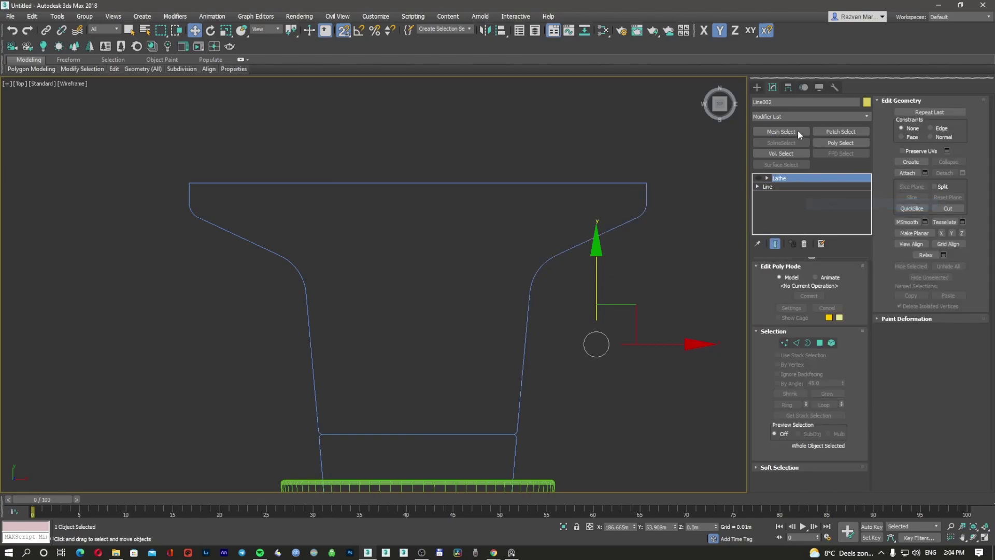
{"action": "left_click", "coordinate": [795, 117]}
{"action": "type", "text": "esh"}
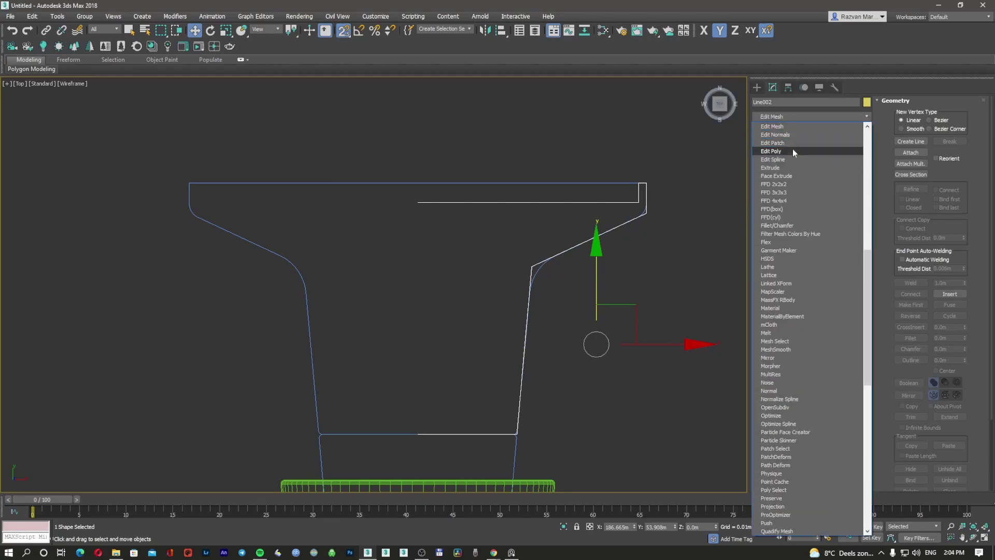
{"action": "left_click", "coordinate": [794, 159]}
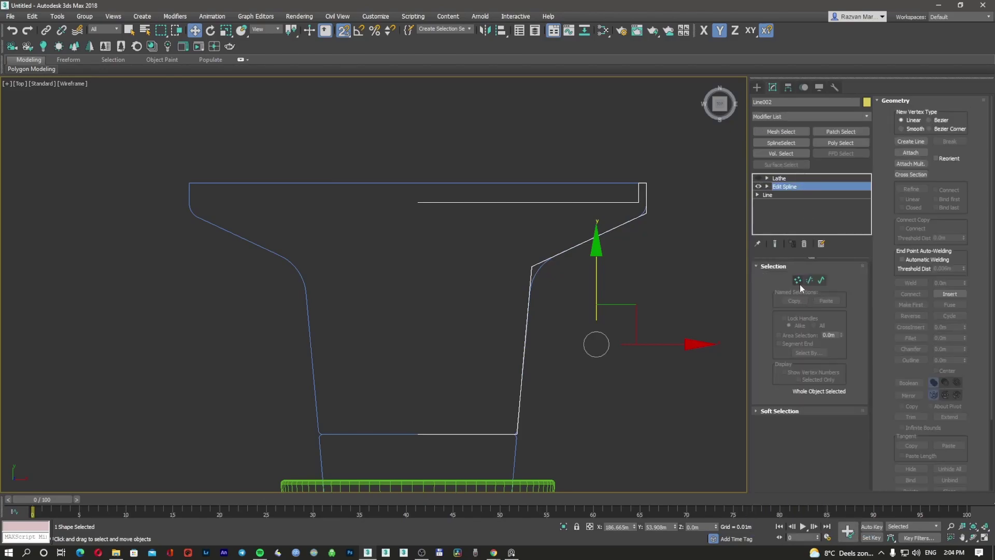
Fillet the neck vertex of the profile at vertex level until it follows the reference's neck curve.
{"action": "left_click", "coordinate": [798, 281]}
{"action": "scroll", "coordinate": [515, 254], "scroll_direction": "up", "scroll_amount": 3}
{"action": "left_click_drag", "start_coordinate": [518, 249], "coordinate": [614, 306]}
{"action": "scroll", "coordinate": [614, 307], "scroll_direction": "down", "scroll_amount": 2}
{"action": "middle_click_drag", "start_coordinate": [628, 364], "coordinate": [609, 257]}
{"action": "scroll", "coordinate": [558, 411], "scroll_direction": "up", "scroll_amount": 4}
{"action": "scroll", "coordinate": [555, 414], "scroll_direction": "down", "scroll_amount": 3}
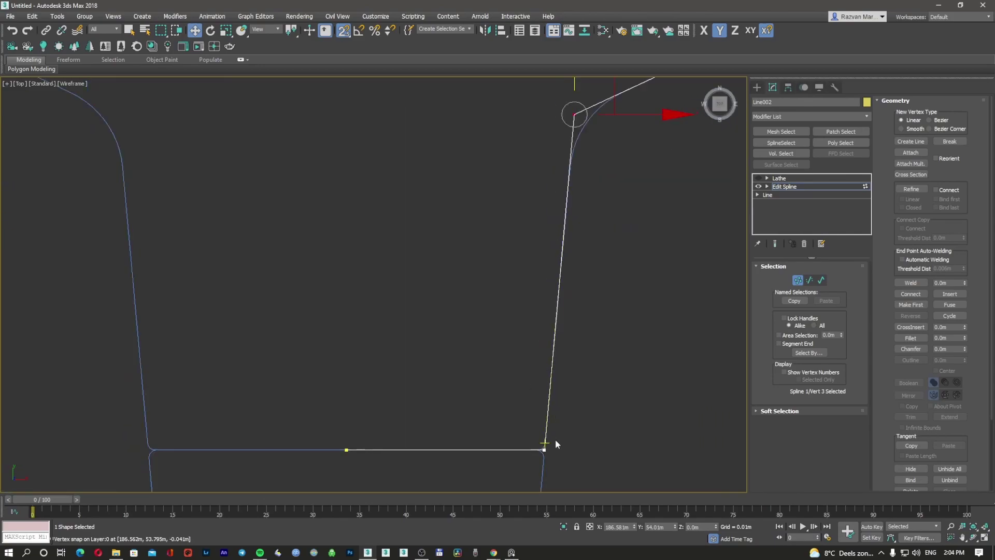
{"action": "middle_click_drag", "start_coordinate": [637, 209], "coordinate": [623, 296]}
{"action": "left_click", "coordinate": [910, 338]}
{"action": "scroll", "coordinate": [599, 218], "scroll_direction": "up", "scroll_amount": 4}
{"action": "left_click_drag", "start_coordinate": [423, 236], "coordinate": [538, 22]}
{"action": "scroll", "coordinate": [543, 109], "scroll_direction": "down", "scroll_amount": 7}
Fillet the profile's lower corner vertex to match the small rounded corner of the reference.
{"action": "scroll", "coordinate": [529, 231], "scroll_direction": "up", "scroll_amount": 3}
{"action": "left_click_drag", "start_coordinate": [484, 278], "coordinate": [530, 311]}
{"action": "scroll", "coordinate": [518, 311], "scroll_direction": "up", "scroll_amount": 4}
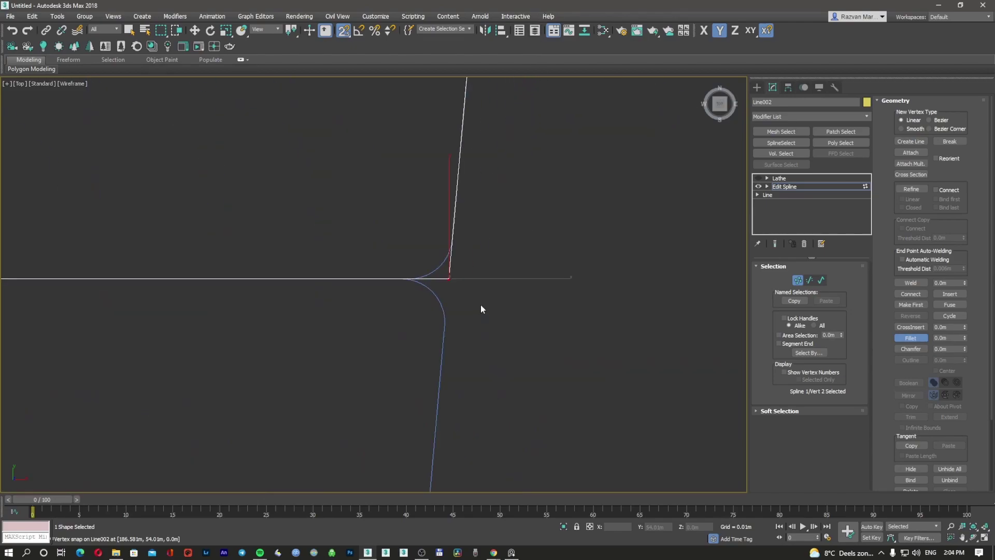
{"action": "left_click_drag", "start_coordinate": [450, 277], "coordinate": [477, 239]}
{"action": "scroll", "coordinate": [486, 246], "scroll_direction": "down", "scroll_amount": 10}
Fillet the rim's lower outer vertex to match the reference's rounded underside.
{"action": "middle_click_drag", "start_coordinate": [585, 81], "coordinate": [547, 224]}
{"action": "scroll", "coordinate": [549, 227], "scroll_direction": "up", "scroll_amount": 9}
{"action": "left_click_drag", "start_coordinate": [580, 227], "coordinate": [606, 151]}
Select the two vertices at the top of the rim and round them with a small fillet.
{"action": "middle_click_drag", "start_coordinate": [578, 80], "coordinate": [544, 278]}
{"action": "scroll", "coordinate": [524, 188], "scroll_direction": "up", "scroll_amount": 6}
{"action": "left_click_drag", "start_coordinate": [331, 121], "coordinate": [607, 203]}
{"action": "scroll", "coordinate": [578, 165], "scroll_direction": "up", "scroll_amount": 5}
{"action": "mouse_move", "coordinate": [614, 156]}
{"action": "left_mouse_down"}
{"action": "mouse_move", "coordinate": [626, 133]}
{"action": "mouse_move", "coordinate": [623, 143]}
{"action": "left_mouse_up"}
{"action": "scroll", "coordinate": [559, 305], "scroll_direction": "down", "scroll_amount": 10}
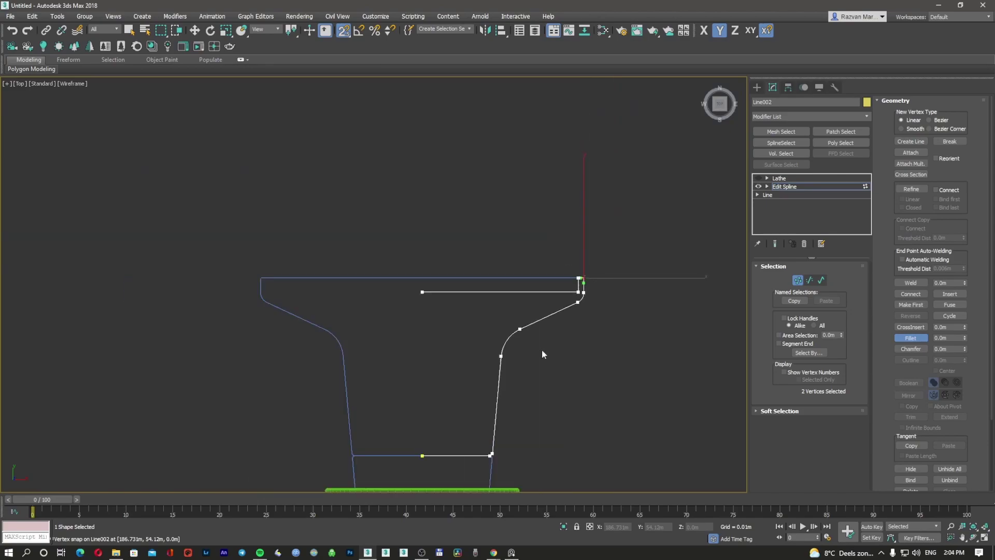
{"action": "scroll", "coordinate": [565, 332], "scroll_direction": "down", "scroll_amount": 3}
Leave vertex editing and turn the Lathe modifier back on.
{"action": "left_click", "coordinate": [803, 283]}
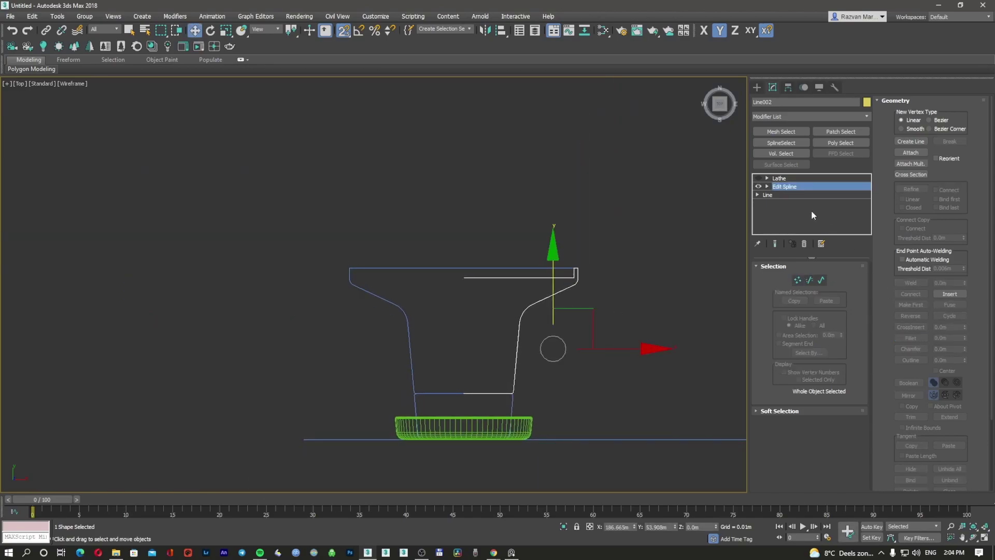
{"action": "left_click", "coordinate": [782, 178]}
{"action": "left_click", "coordinate": [758, 178]}
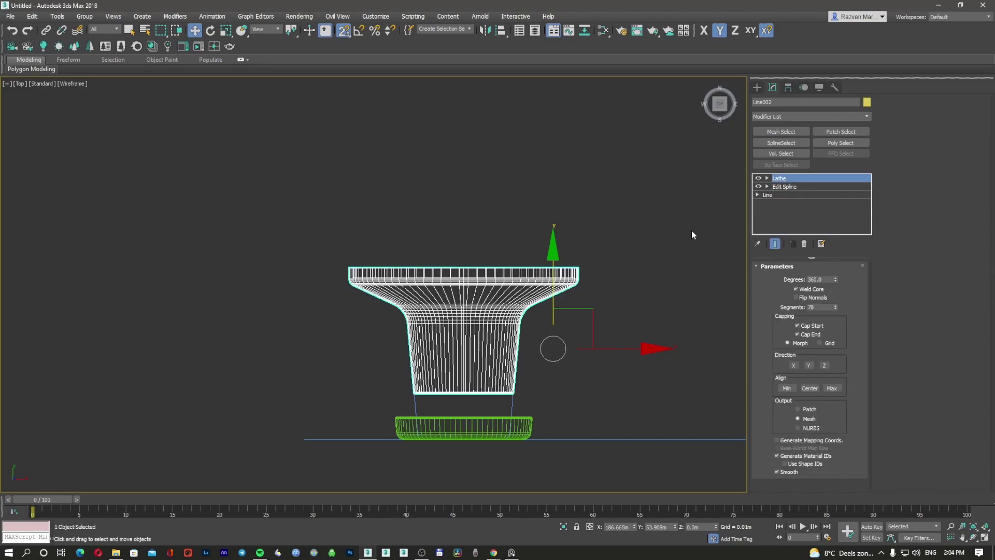
Examine the lathed part's recessed top and centre in shaded and wireframe display, checking the Weld Core option.
{"action": "middle_click_drag", "start_coordinate": [574, 285], "coordinate": [539, 287], "text": "alt"}
{"action": "key", "text": "F3"}
{"action": "scroll", "coordinate": [502, 287], "scroll_direction": "up", "scroll_amount": 4}
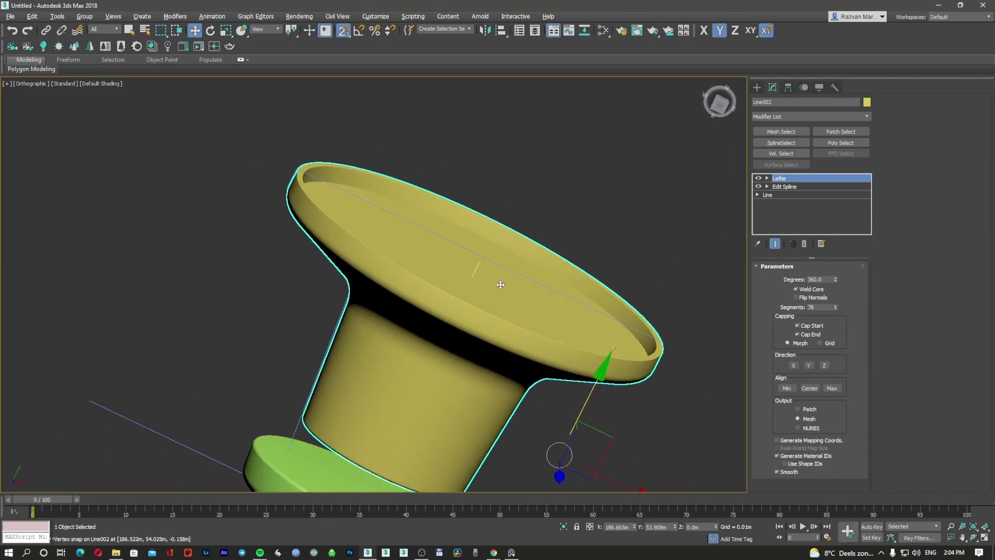
{"action": "scroll", "coordinate": [495, 280], "scroll_direction": "up", "scroll_amount": 6}
{"action": "key", "text": "F3"}
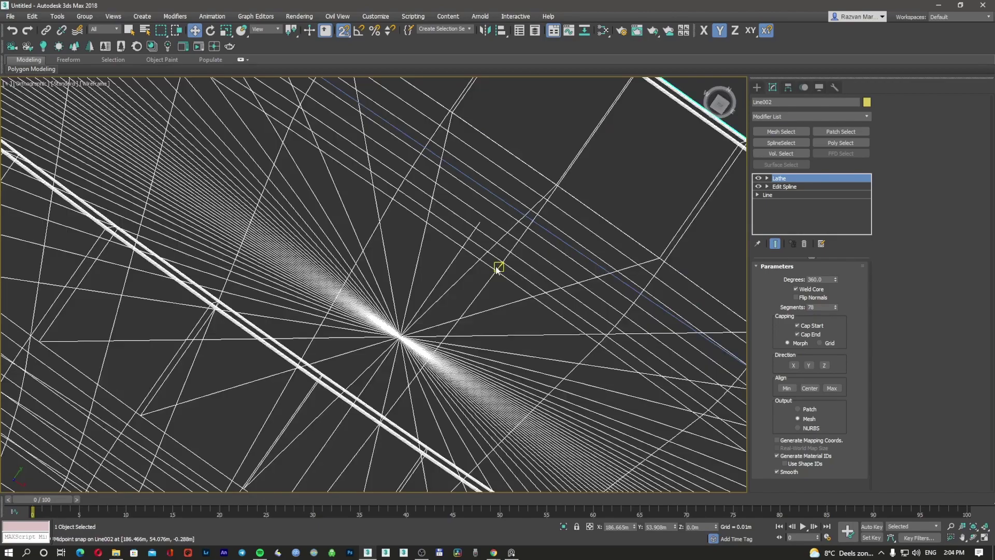
{"action": "scroll", "coordinate": [496, 268], "scroll_direction": "up", "scroll_amount": 3}
{"action": "key", "text": "F3"}
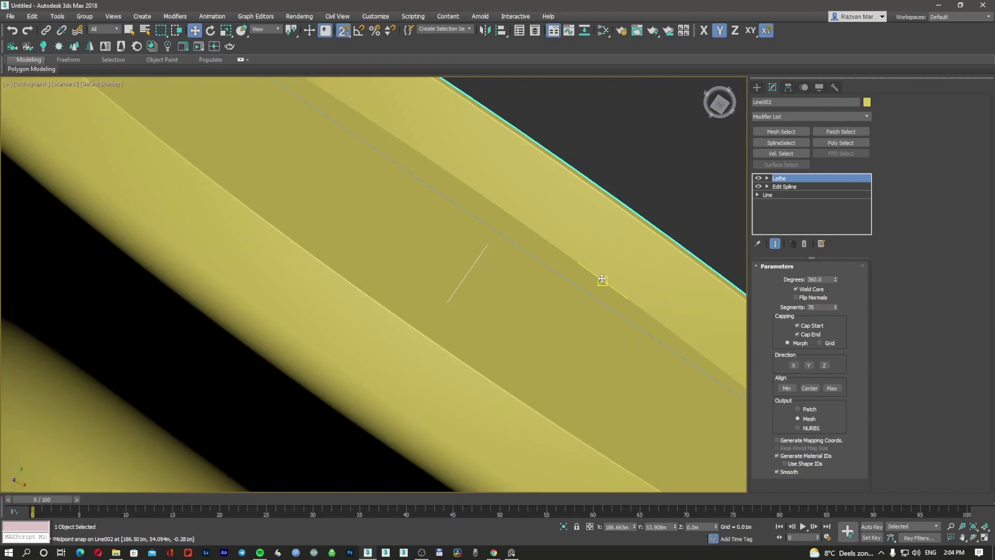
{"action": "left_click", "coordinate": [796, 290]}
{"action": "key", "text": "F3"}
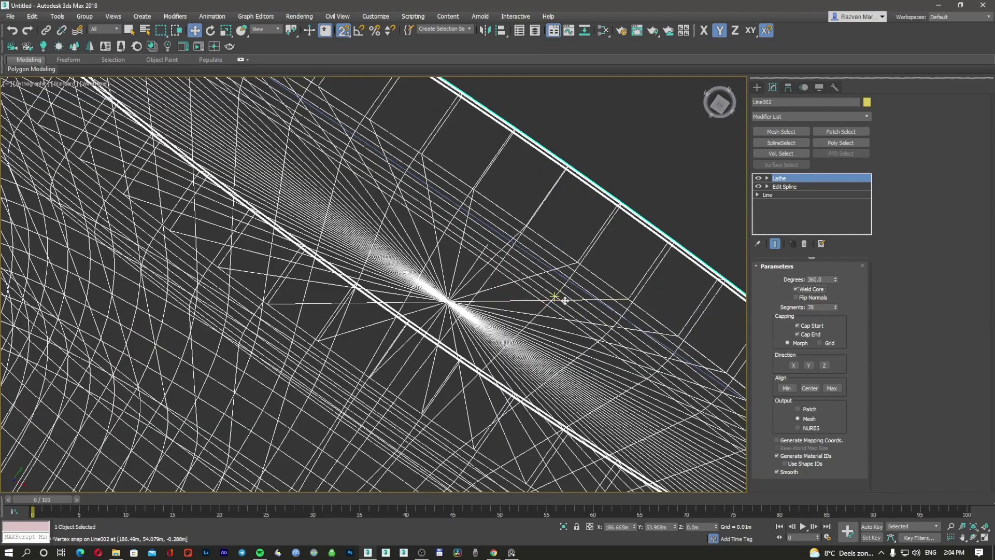
{"action": "scroll", "coordinate": [567, 298], "scroll_direction": "down", "scroll_amount": 10}
{"action": "middle_click_drag", "start_coordinate": [574, 322], "coordinate": [603, 314], "text": "alt"}
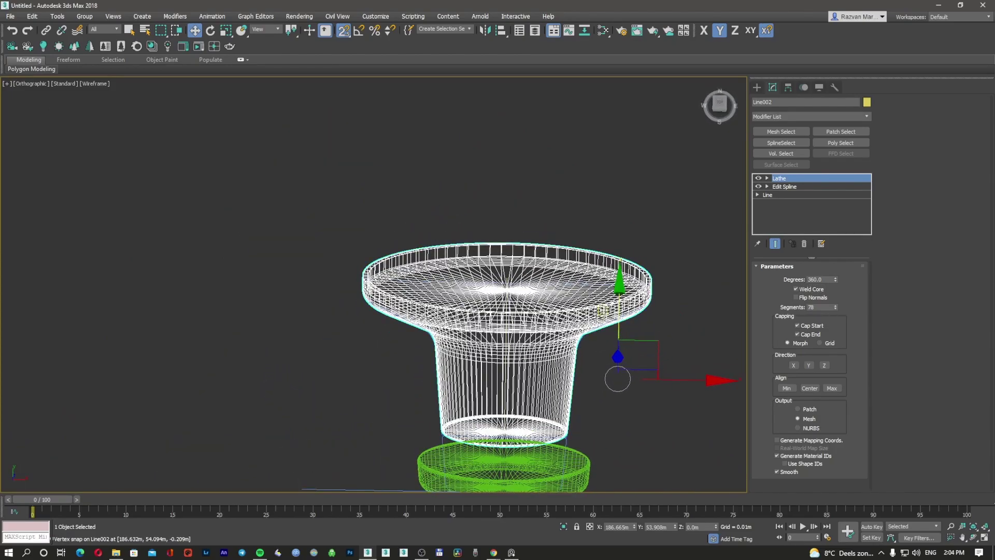
{"action": "scroll", "coordinate": [491, 292], "scroll_direction": "up", "scroll_amount": 6}
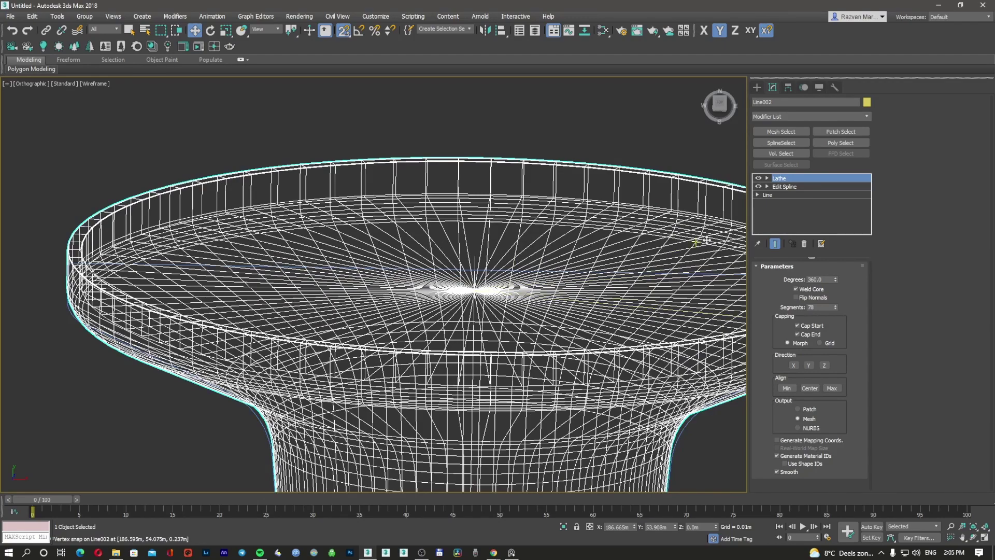
Turn the Lathe off, check the profile's vertices along the rotation axis, and turn the Lathe back on.
{"action": "left_click", "coordinate": [758, 177]}
{"action": "left_click", "coordinate": [767, 187]}
{"action": "left_click", "coordinate": [785, 195]}
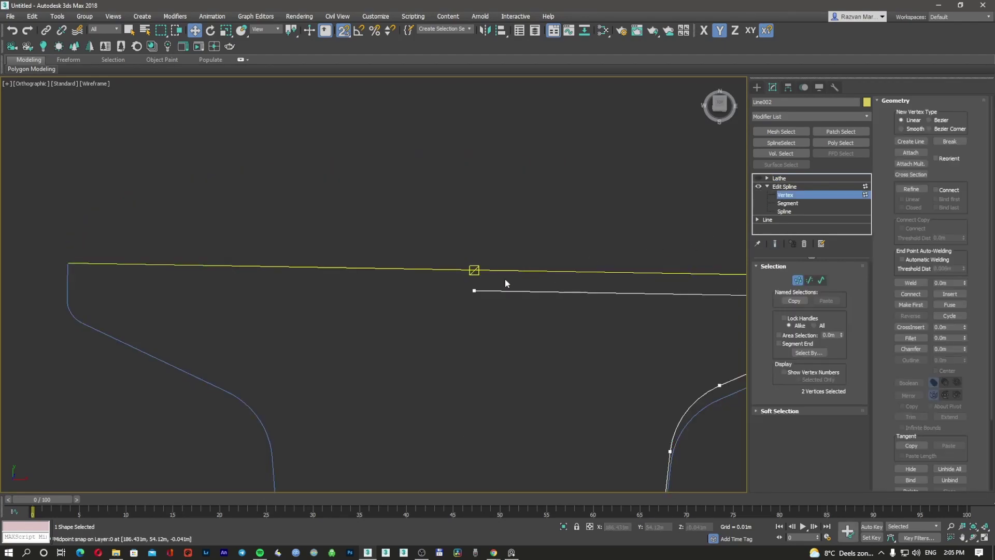
{"action": "scroll", "coordinate": [505, 280], "scroll_direction": "down", "scroll_amount": 5}
{"action": "left_click_drag", "start_coordinate": [495, 307], "coordinate": [489, 249]}
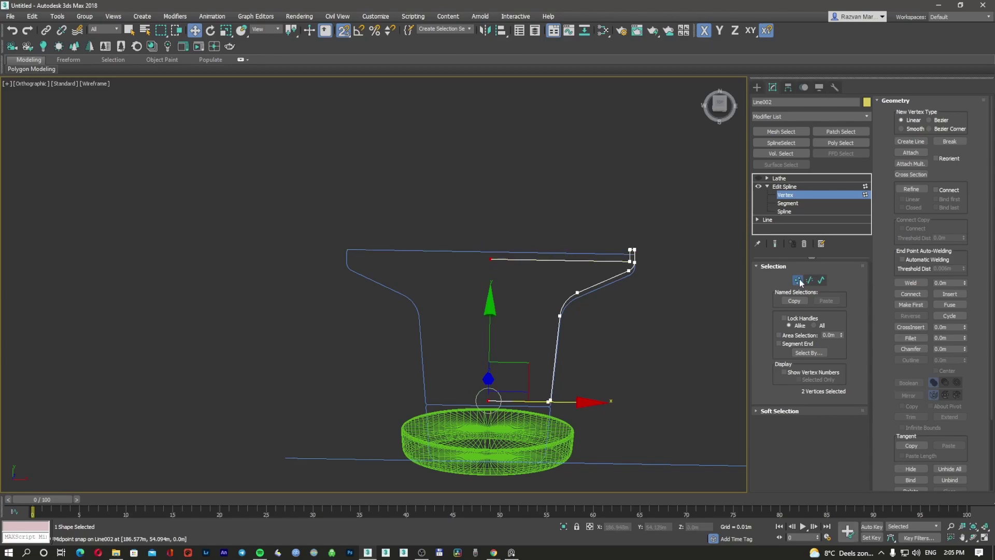
{"action": "left_click", "coordinate": [798, 280]}
{"action": "left_click", "coordinate": [767, 178]}
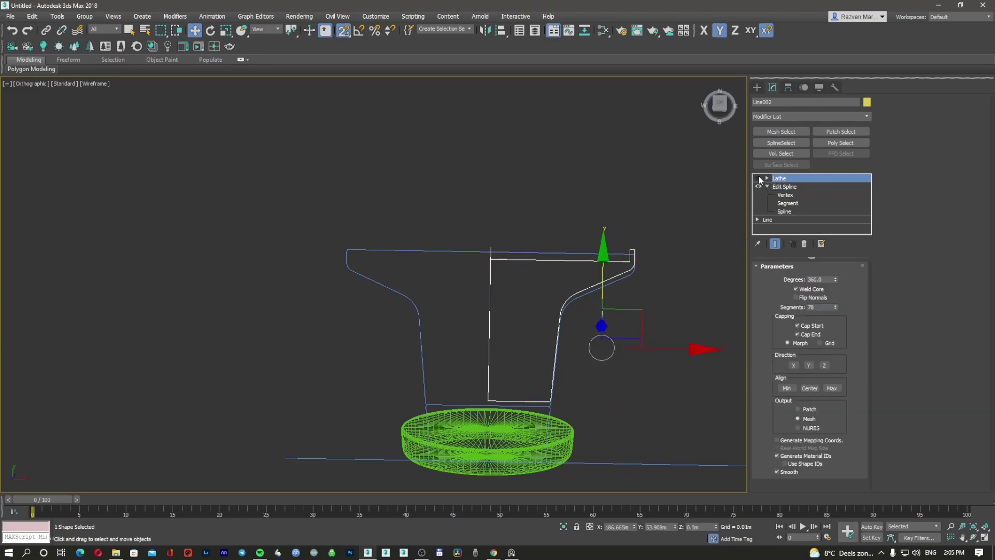
{"action": "left_click", "coordinate": [759, 179]}
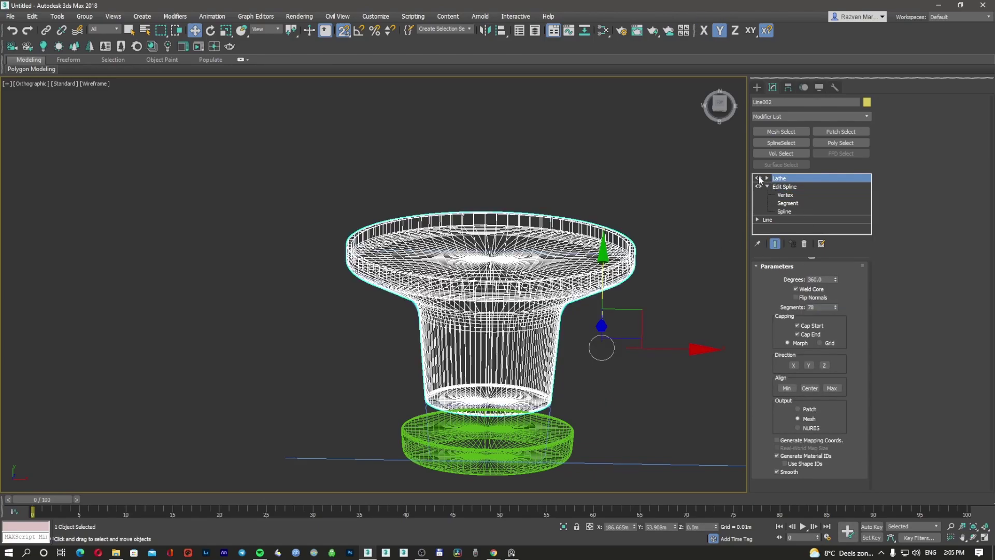
Check the Weld Core option and examine both lathed parts in shaded display from the side and the front.
{"action": "left_click", "coordinate": [796, 290]}
{"action": "key", "text": "F3"}
{"action": "mouse_move", "coordinate": [555, 329]}
{"action": "middle_mouse_down", "text": "alt"}
{"action": "mouse_move", "coordinate": [546, 298]}
{"action": "mouse_move", "coordinate": [539, 342]}
{"action": "middle_mouse_up", "text": "alt"}
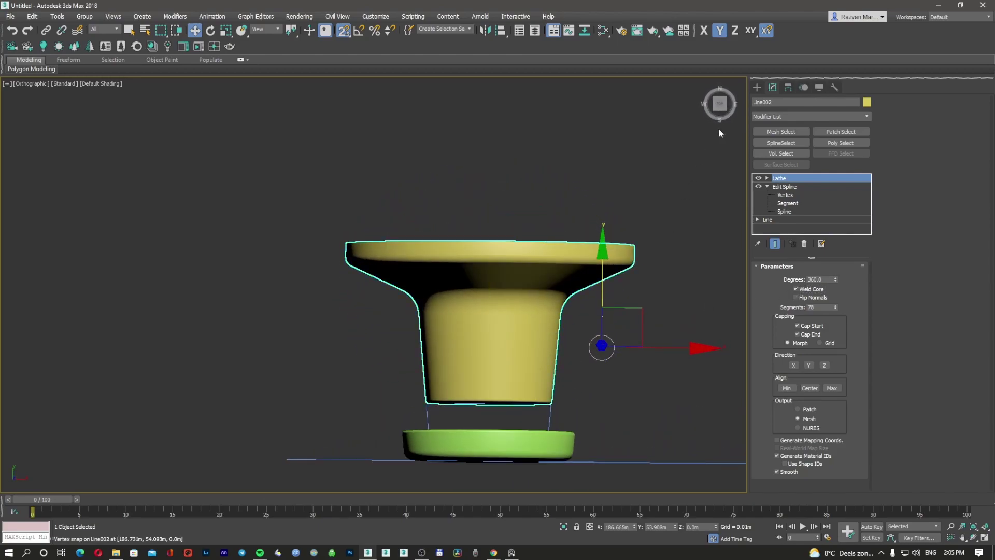
{"action": "left_click", "coordinate": [756, 87]}
{"action": "left_click", "coordinate": [576, 368]}
{"action": "left_click", "coordinate": [524, 445]}
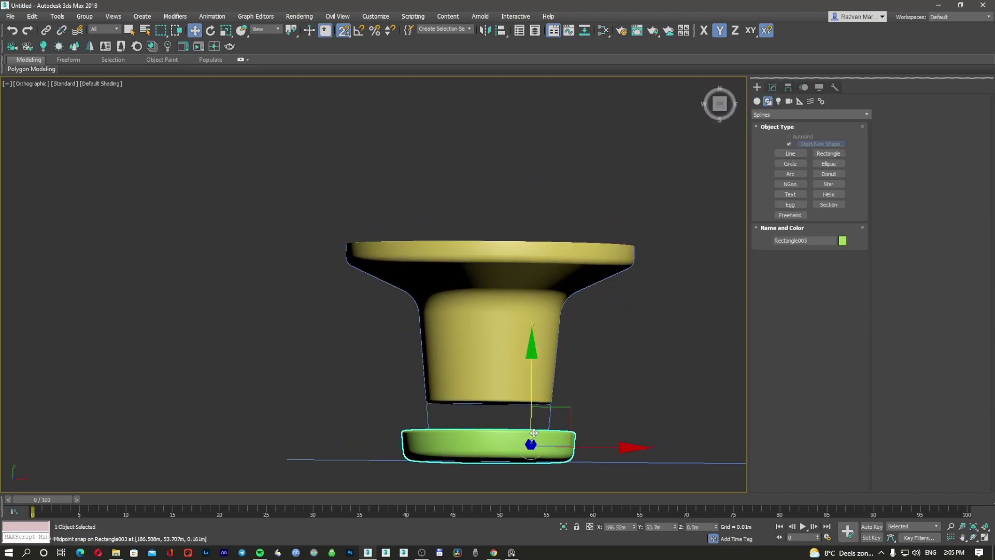
{"action": "key", "text": "f"}
{"action": "scroll", "coordinate": [540, 431], "scroll_direction": "up", "scroll_amount": 2}
{"action": "scroll", "coordinate": [526, 371], "scroll_direction": "down", "scroll_amount": 2}
{"action": "scroll", "coordinate": [527, 370], "scroll_direction": "up", "scroll_amount": 3}
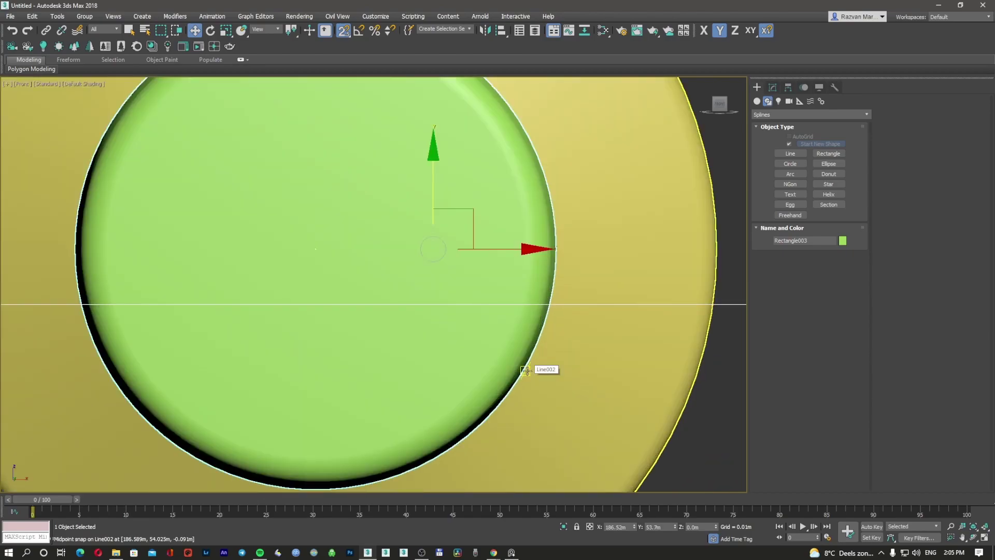
Select the lathed green base in the Top view, disable its Lathe and upper Edit Spline, and open the lower Edit Spline's vertices.
{"action": "key", "text": "t"}
{"action": "middle_click_drag", "start_coordinate": [487, 273], "coordinate": [438, 368]}
{"action": "scroll", "coordinate": [438, 368], "scroll_direction": "down", "scroll_amount": 5}
{"action": "key", "text": "F3"}
{"action": "left_click", "coordinate": [570, 306]}
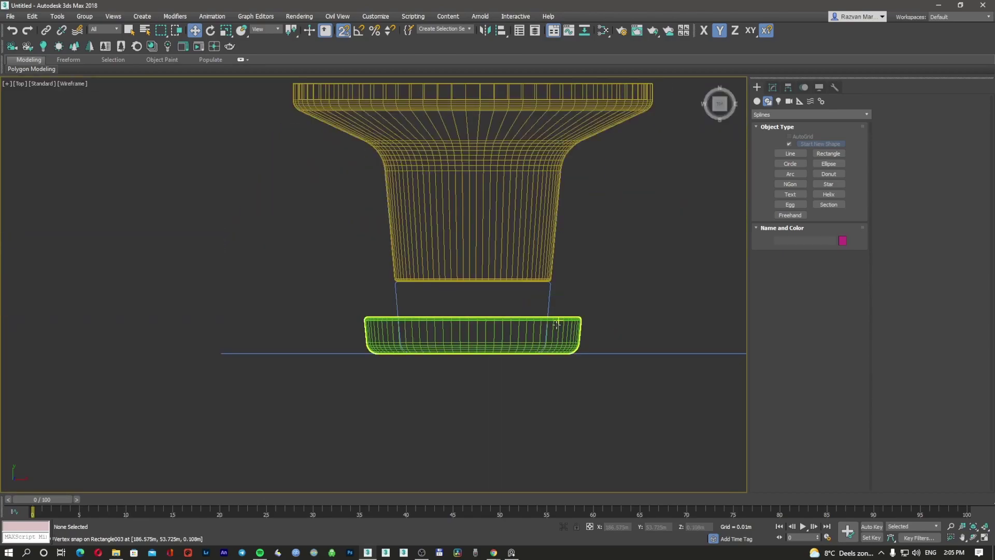
{"action": "left_click", "coordinate": [558, 322]}
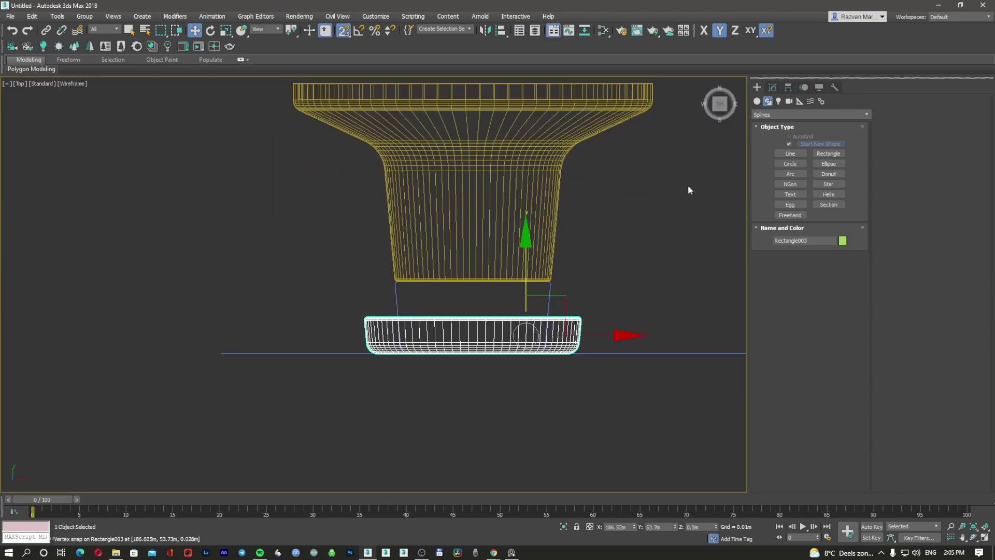
{"action": "left_click", "coordinate": [771, 87]}
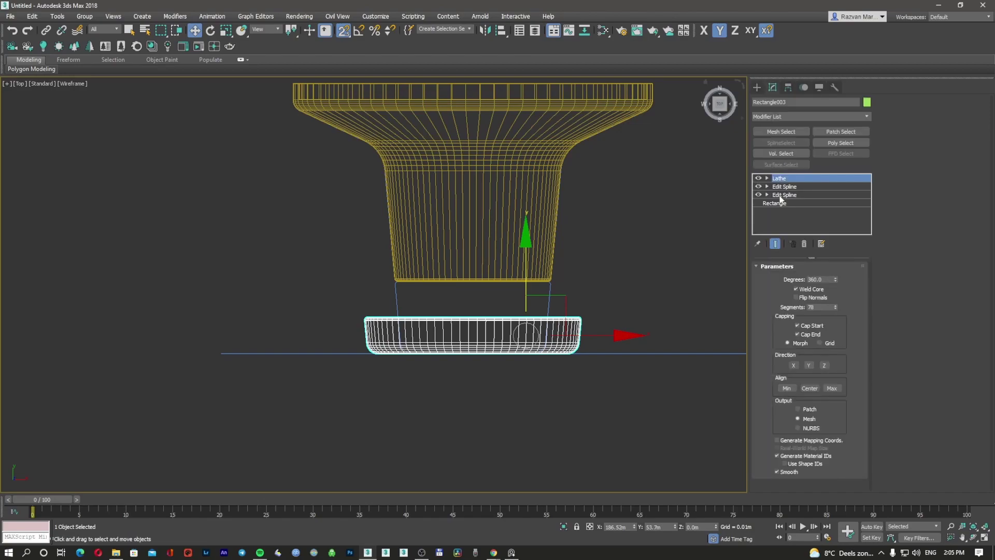
{"action": "left_click", "coordinate": [758, 179]}
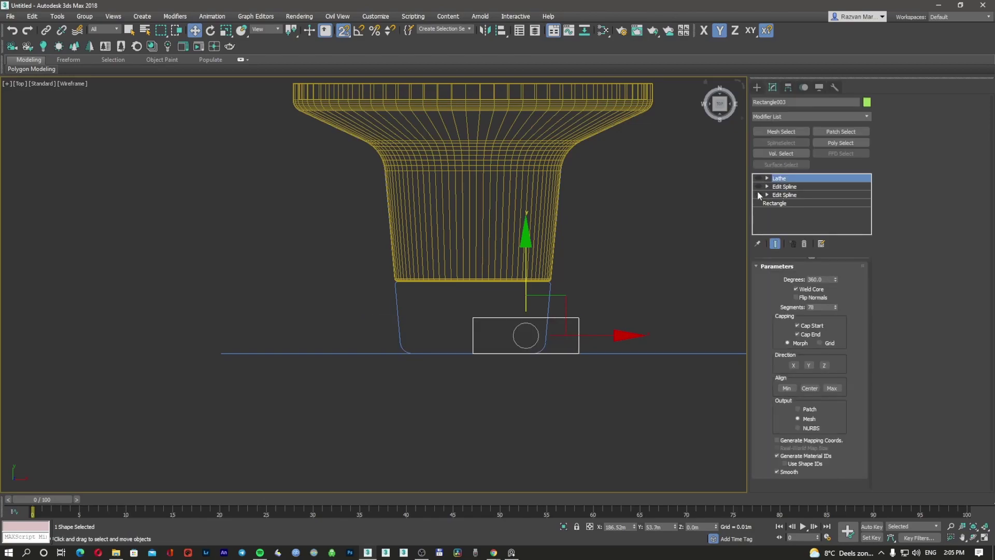
{"action": "left_click", "coordinate": [767, 194]}
{"action": "left_click", "coordinate": [786, 203]}
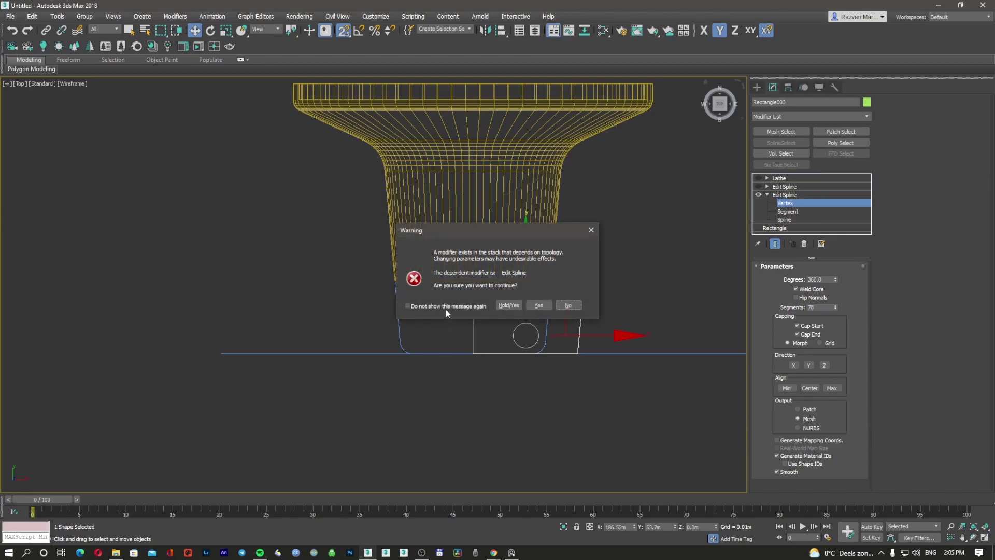
{"action": "left_click", "coordinate": [538, 305]}
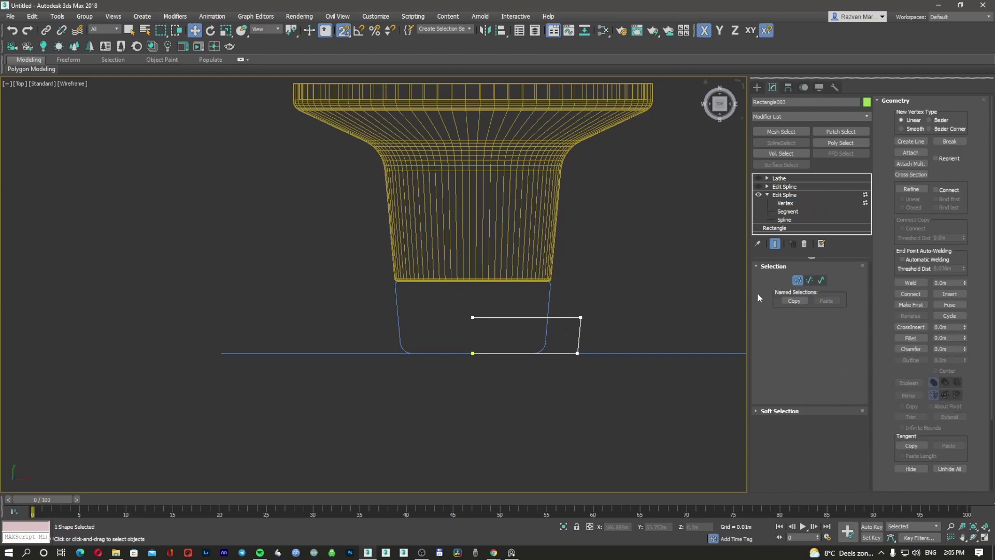
Raise the base profile's two top vertices to the lower edge of the upper part.
{"action": "scroll", "coordinate": [527, 318], "scroll_direction": "up", "scroll_amount": 2}
{"action": "left_click_drag", "start_coordinate": [358, 288], "coordinate": [643, 329]}
{"action": "scroll", "coordinate": [598, 314], "scroll_direction": "up", "scroll_amount": 2}
Move the base profile's top outer vertex horizontally to the upper corner of the reference outline.
{"action": "left_click_drag", "start_coordinate": [627, 269], "coordinate": [542, 365]}
{"action": "scroll", "coordinate": [560, 249], "scroll_direction": "up", "scroll_amount": 10}
{"action": "scroll", "coordinate": [435, 328], "scroll_direction": "down", "scroll_amount": 5}
{"action": "scroll", "coordinate": [524, 309], "scroll_direction": "down", "scroll_amount": 5}
{"action": "scroll", "coordinate": [542, 336], "scroll_direction": "up", "scroll_amount": 3}
{"action": "left_click_drag", "start_coordinate": [589, 387], "coordinate": [501, 373]}
{"action": "scroll", "coordinate": [493, 283], "scroll_direction": "up", "scroll_amount": 3}
{"action": "left_click", "coordinate": [511, 275]}
{"action": "scroll", "coordinate": [487, 273], "scroll_direction": "up", "scroll_amount": 3}
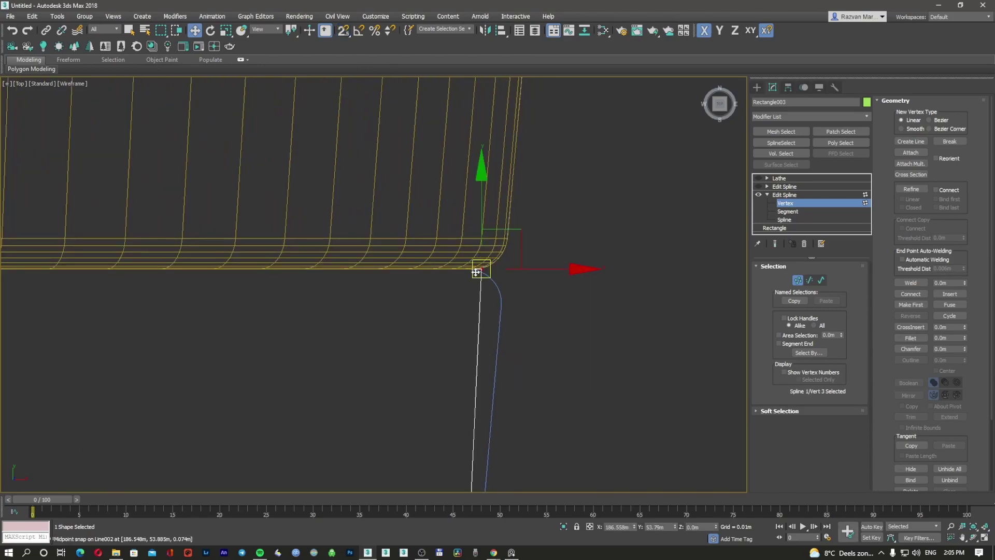
{"action": "scroll", "coordinate": [509, 276], "scroll_direction": "up", "scroll_amount": 2}
{"action": "left_click_drag", "start_coordinate": [510, 264], "coordinate": [556, 263]}
Move the base profile's bottom outer vertex sideways so the sloped side follows the reference outline.
{"action": "scroll", "coordinate": [555, 265], "scroll_direction": "down", "scroll_amount": 8}
{"action": "middle_click_drag", "start_coordinate": [542, 364], "coordinate": [542, 337]}
{"action": "scroll", "coordinate": [528, 376], "scroll_direction": "up", "scroll_amount": 5}
{"action": "scroll", "coordinate": [586, 405], "scroll_direction": "up", "scroll_amount": 2}
{"action": "left_click_drag", "start_coordinate": [600, 405], "coordinate": [594, 405]}
{"action": "scroll", "coordinate": [561, 386], "scroll_direction": "down", "scroll_amount": 5}
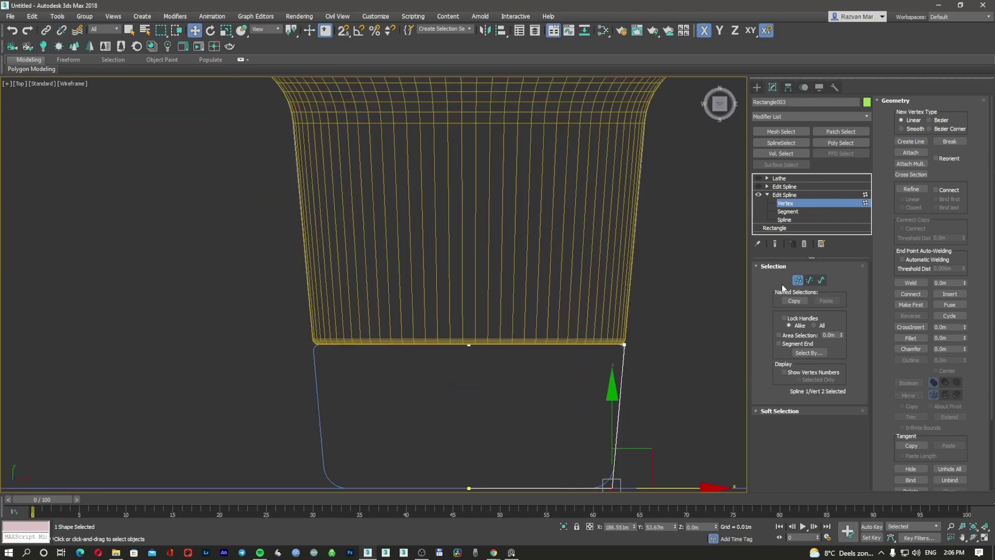
Delete the base's upper Edit Spline modifier and add a fresh Edit Spline below the Lathe.
{"action": "left_click", "coordinate": [797, 280]}
{"action": "left_click", "coordinate": [762, 188]}
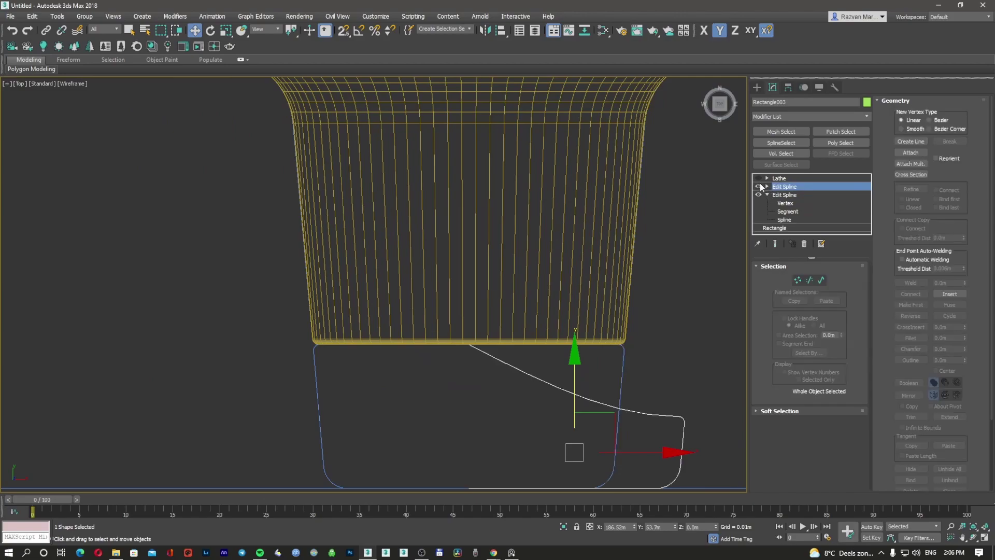
{"action": "right_click", "coordinate": [801, 187]}
{"action": "left_click", "coordinate": [820, 202]}
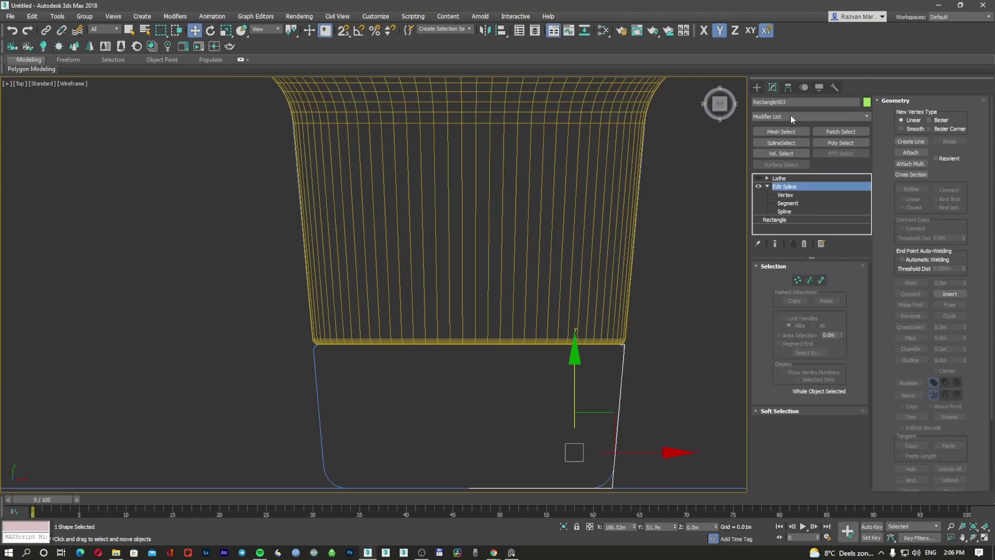
{"action": "left_click", "coordinate": [792, 119]}
{"action": "key", "text": "e"}
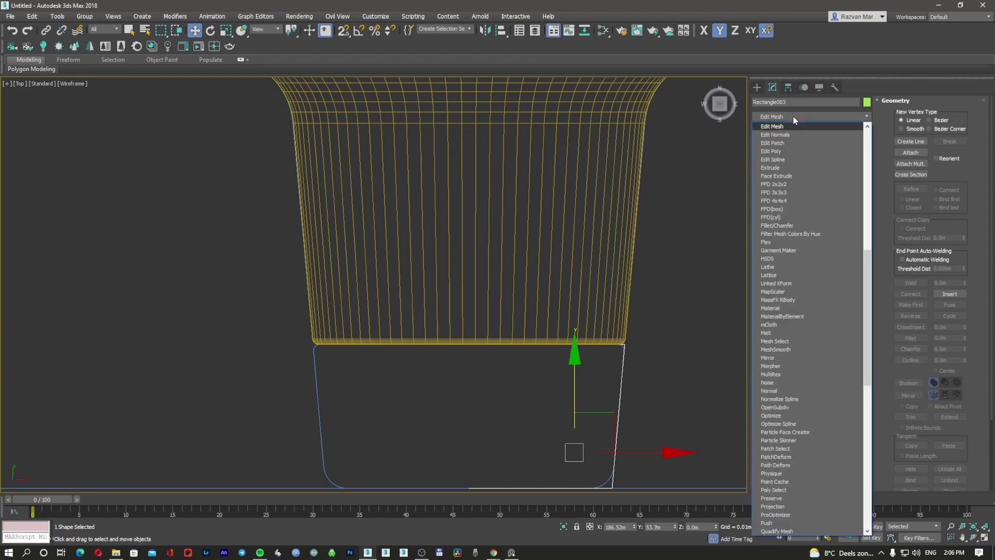
{"action": "left_click", "coordinate": [792, 160]}
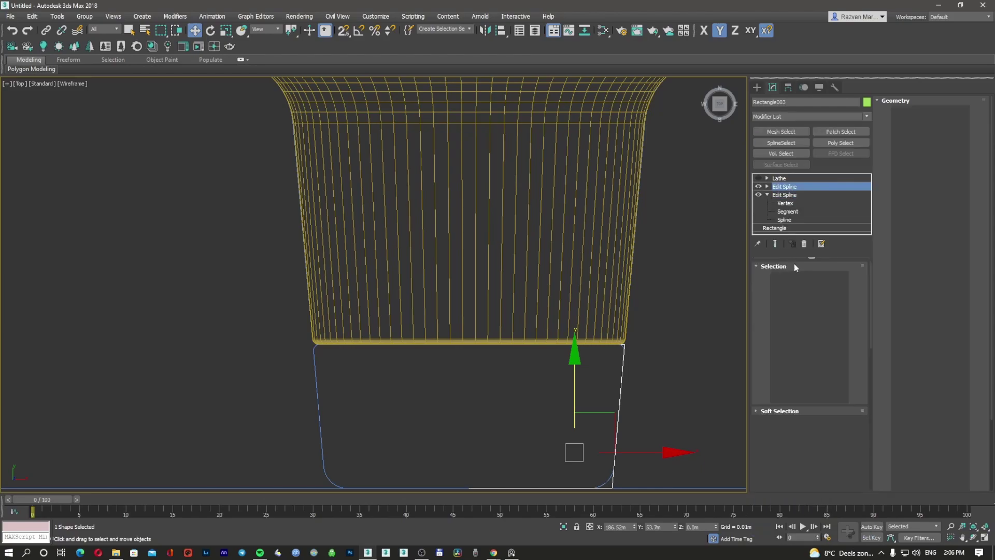
Fillet the base profile's top outer vertex to match the small rounded corner of the reference.
{"action": "left_click", "coordinate": [799, 280]}
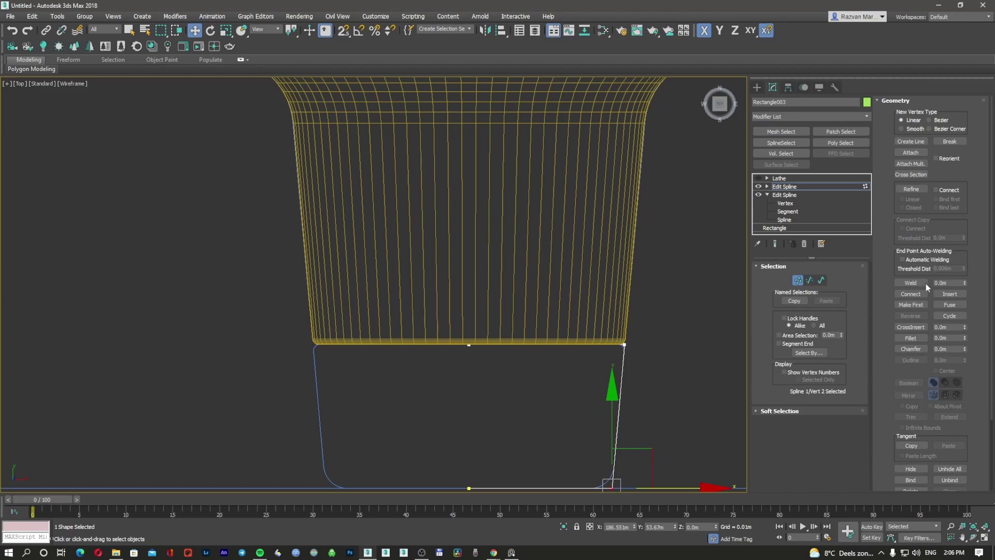
{"action": "left_click", "coordinate": [918, 337]}
{"action": "scroll", "coordinate": [676, 337], "scroll_direction": "up", "scroll_amount": 3}
{"action": "left_click_drag", "start_coordinate": [620, 322], "coordinate": [473, 397]}
{"action": "scroll", "coordinate": [508, 363], "scroll_direction": "up", "scroll_amount": 5}
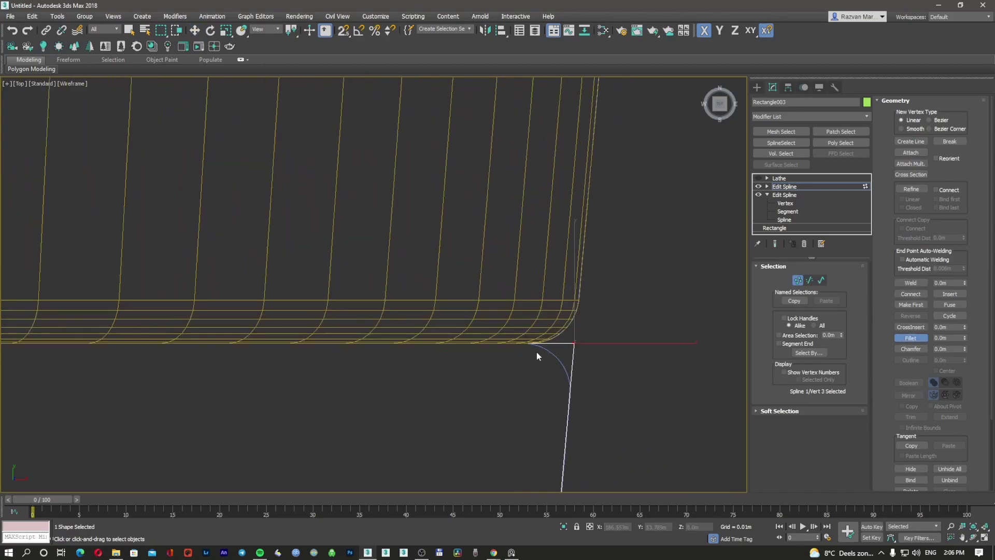
{"action": "left_click_drag", "start_coordinate": [642, 326], "coordinate": [712, 182]}
Fillet the base profile's bottom outer vertex by about 0.018 m to match the reference's rounded underside.
{"action": "scroll", "coordinate": [658, 249], "scroll_direction": "down", "scroll_amount": 7}
{"action": "middle_click_drag", "start_coordinate": [646, 395], "coordinate": [636, 338]}
{"action": "scroll", "coordinate": [628, 364], "scroll_direction": "up", "scroll_amount": 2}
{"action": "scroll", "coordinate": [645, 437], "scroll_direction": "up", "scroll_amount": 2}
{"action": "left_click_drag", "start_coordinate": [600, 424], "coordinate": [638, 320]}
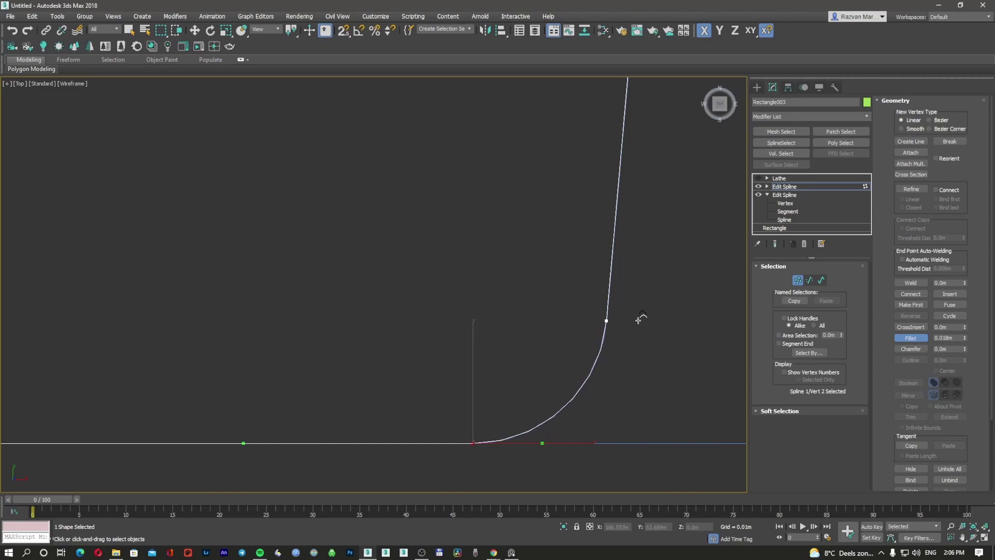
{"action": "key", "text": "w"}
Turn the base's Lathe modifier back on and display the parts shaded.
{"action": "left_click", "coordinate": [778, 178]}
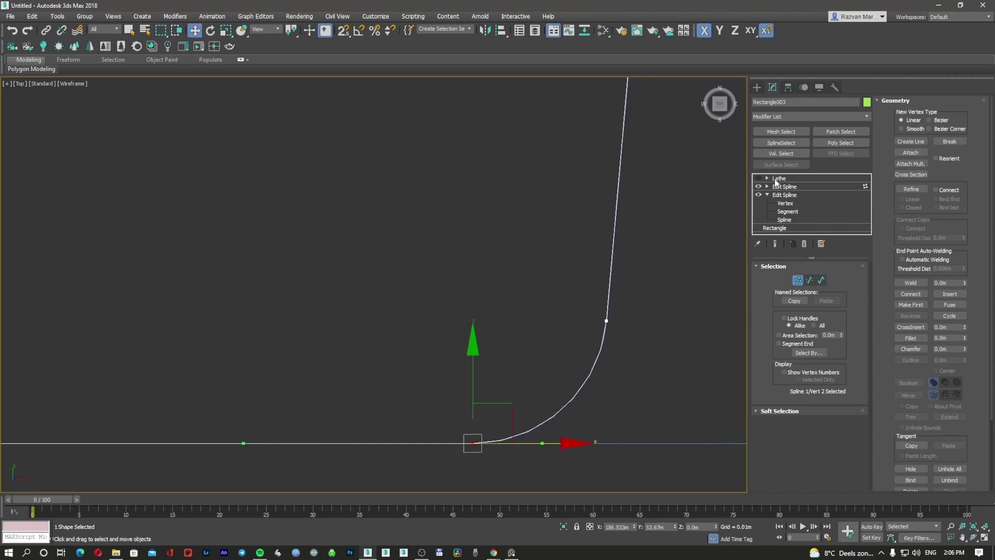
{"action": "scroll", "coordinate": [622, 233], "scroll_direction": "down", "scroll_amount": 6}
{"action": "key", "text": "F3"}
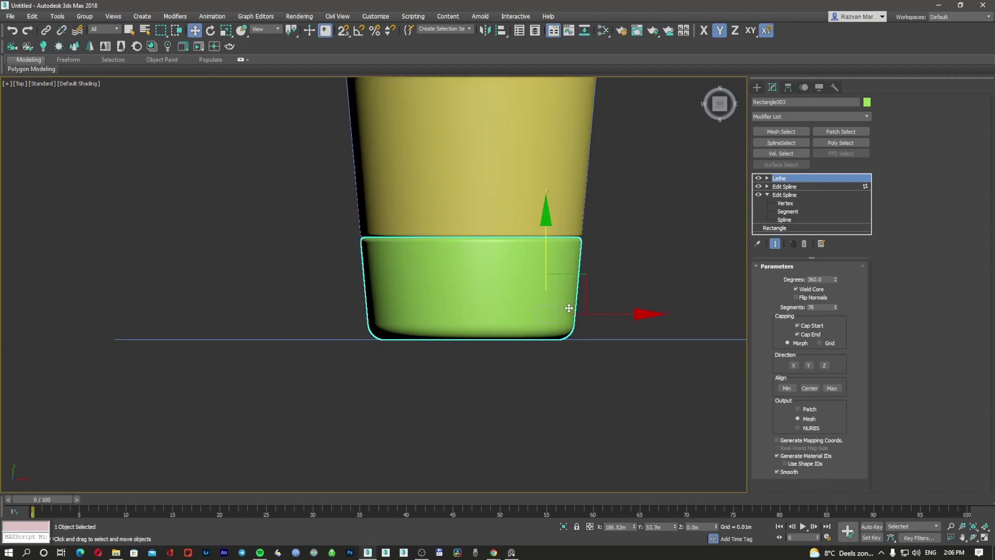
Examine the upper part's recessed top and rim from above in shaded and wireframe display.
{"action": "scroll", "coordinate": [518, 311], "scroll_direction": "down", "scroll_amount": 2}
{"action": "scroll", "coordinate": [534, 352], "scroll_direction": "down", "scroll_amount": 3}
{"action": "middle_click_drag", "start_coordinate": [534, 352], "coordinate": [540, 423], "text": "alt"}
{"action": "scroll", "coordinate": [492, 275], "scroll_direction": "up", "scroll_amount": 9}
{"action": "key", "text": "F3"}
{"action": "key", "text": "F3"}
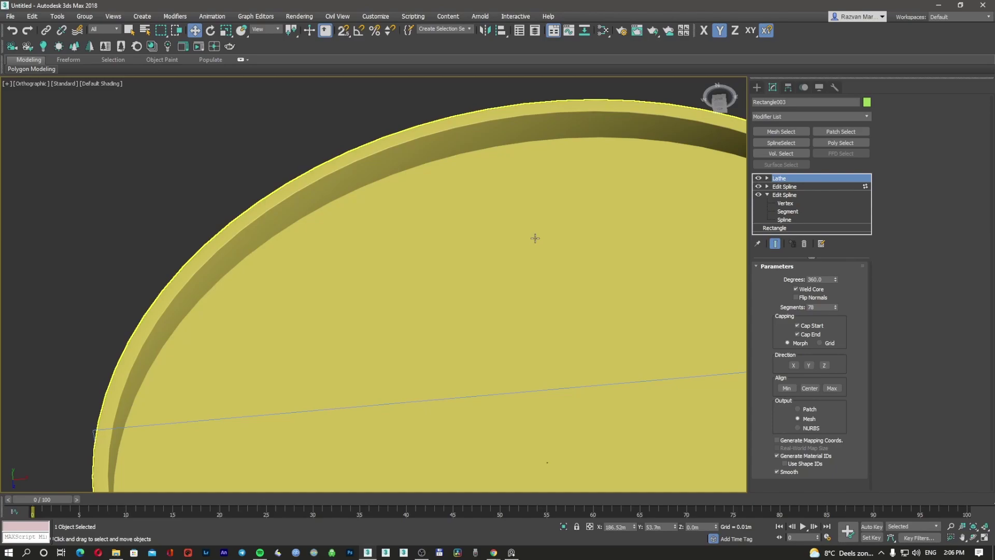
{"action": "scroll", "coordinate": [535, 237], "scroll_direction": "down", "scroll_amount": 4}
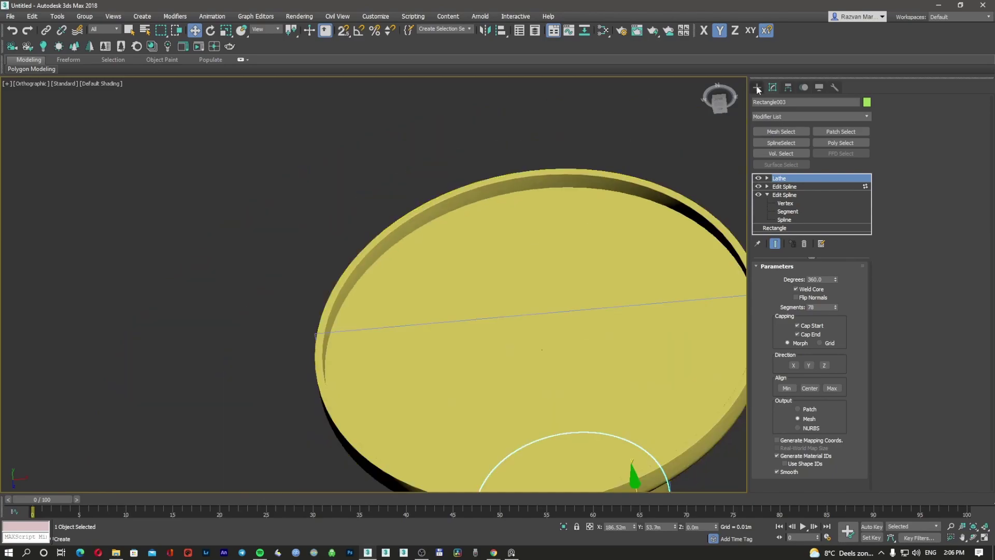
{"action": "left_click", "coordinate": [759, 88]}
{"action": "key", "text": "F3"}
{"action": "scroll", "coordinate": [706, 166], "scroll_direction": "down", "scroll_amount": 5}
{"action": "scroll", "coordinate": [677, 207], "scroll_direction": "up", "scroll_amount": 4}
Return to the Top view and select the upper part together with its green base.
{"action": "key", "text": "t"}
{"action": "scroll", "coordinate": [669, 213], "scroll_direction": "down", "scroll_amount": 8}
{"action": "scroll", "coordinate": [670, 182], "scroll_direction": "up", "scroll_amount": 4}
{"action": "left_click", "coordinate": [651, 200], "text": "ctrl"}
{"action": "middle_click_drag", "start_coordinate": [663, 198], "coordinate": [649, 220]}
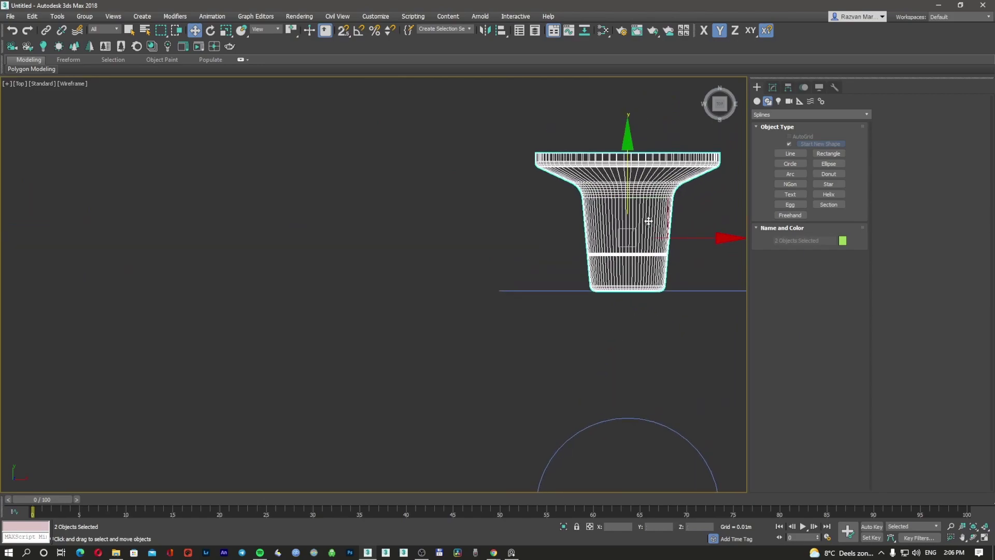
Try to rotate the two selected parts about the X axis without angle snap.
{"action": "key", "text": "F3"}
{"action": "right_click", "coordinate": [650, 221]}
{"action": "left_click", "coordinate": [667, 233]}
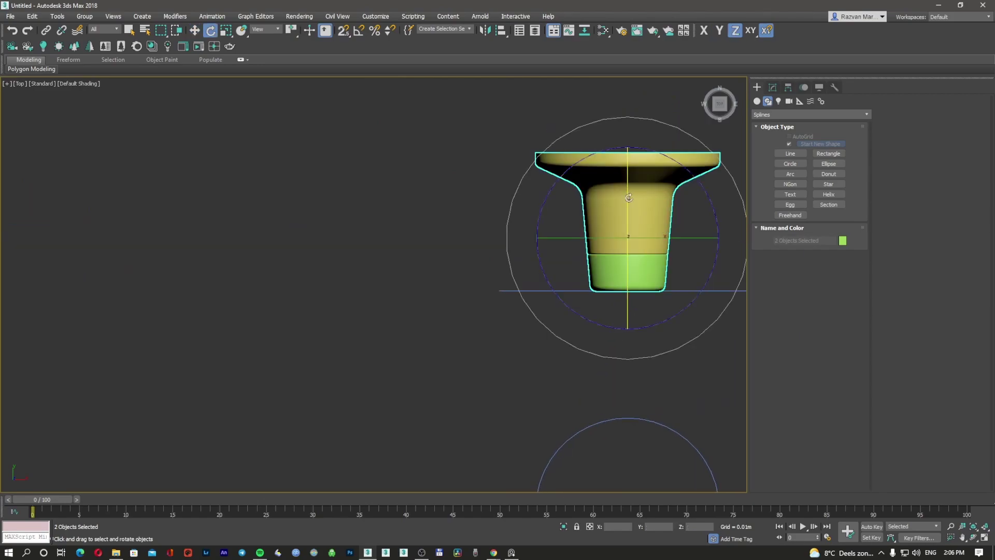
{"action": "left_click_drag", "start_coordinate": [627, 179], "coordinate": [636, 253]}
{"action": "key", "text": "ctrl+z"}
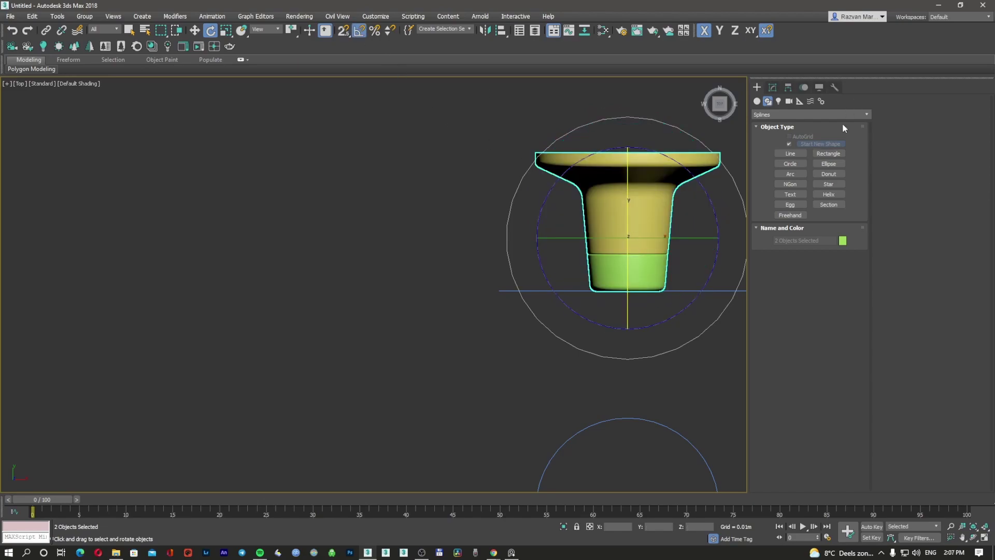
Rotate the upper part and its base a quarter turn about the X axis so the rim faces the Top view.
{"action": "middle_click_drag", "start_coordinate": [628, 227], "coordinate": [482, 278]}
{"action": "key", "text": "w"}
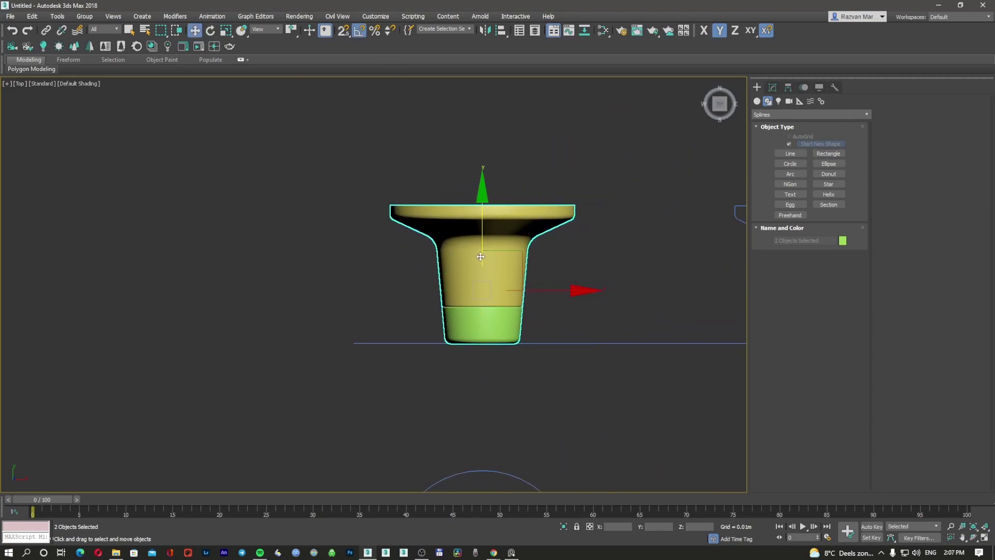
{"action": "scroll", "coordinate": [485, 262], "scroll_direction": "up", "scroll_amount": 3}
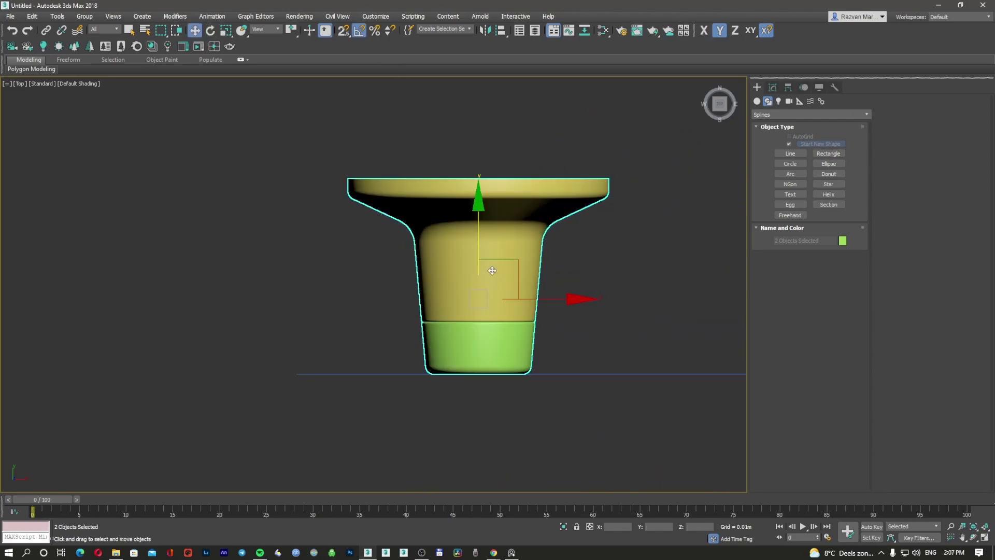
{"action": "left_click", "coordinate": [360, 33]}
{"action": "right_click", "coordinate": [476, 221]}
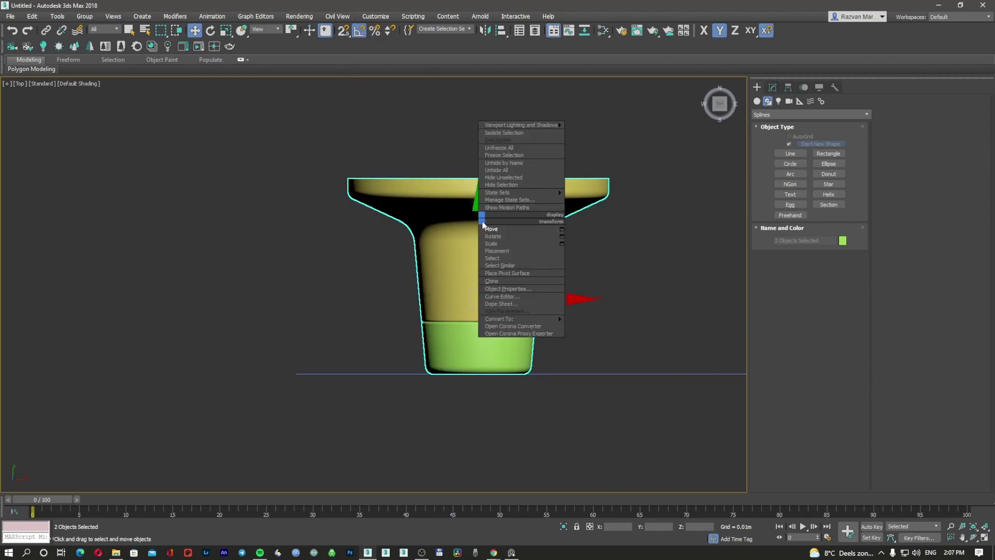
{"action": "left_click", "coordinate": [496, 234]}
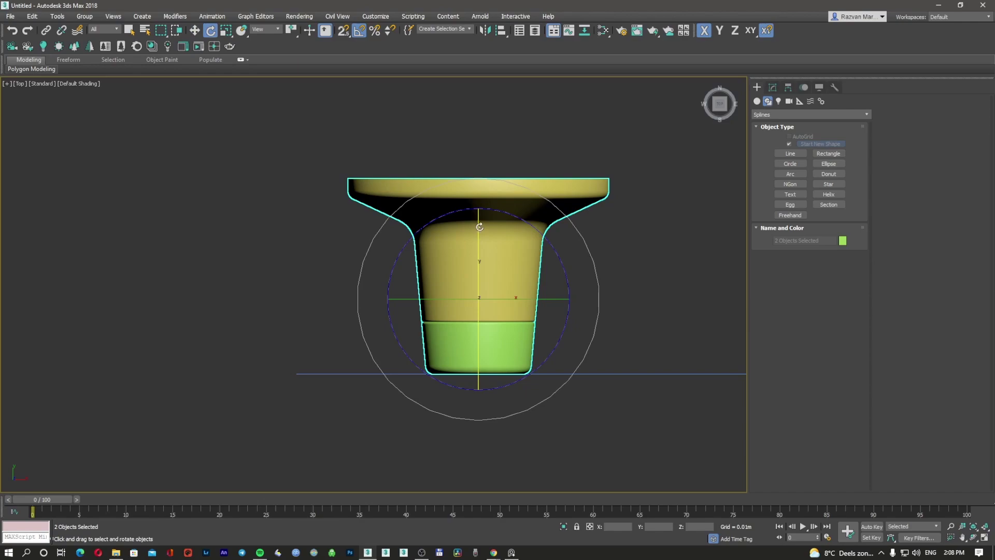
{"action": "left_click_drag", "start_coordinate": [479, 226], "coordinate": [486, 248]}
{"action": "right_click", "coordinate": [486, 248]}
{"action": "left_click_drag", "start_coordinate": [480, 235], "coordinate": [483, 278]}
{"action": "right_click", "coordinate": [486, 269]}
{"action": "left_click", "coordinate": [501, 274]}
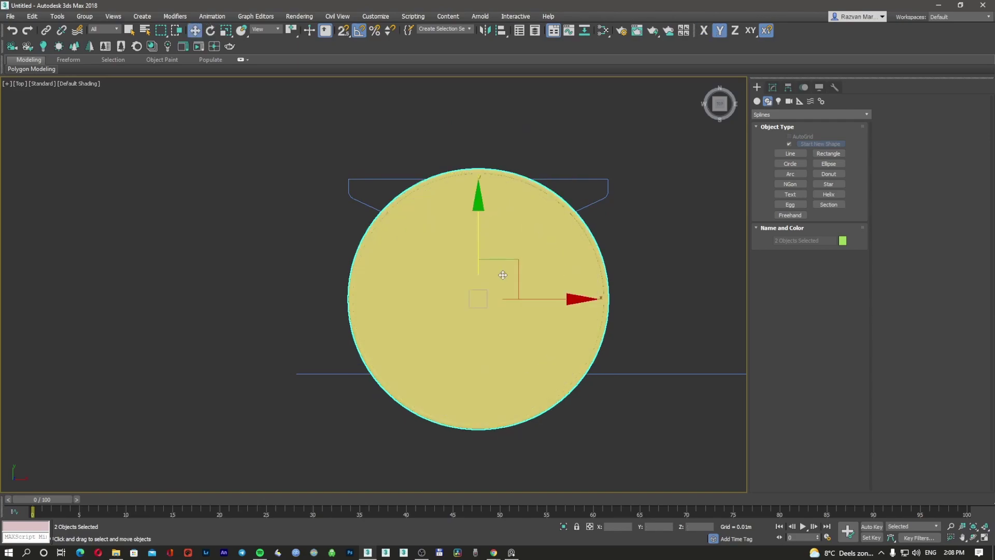
Select the other upper part with its green base and rotate both a quarter turn about the X axis.
{"action": "scroll", "coordinate": [502, 274], "scroll_direction": "down", "scroll_amount": 5}
{"action": "scroll", "coordinate": [269, 279], "scroll_direction": "up", "scroll_amount": 3}
{"action": "scroll", "coordinate": [179, 277], "scroll_direction": "up", "scroll_amount": 2}
{"action": "left_click", "coordinate": [149, 270]}
{"action": "middle_click_drag", "start_coordinate": [147, 277], "coordinate": [271, 258]}
{"action": "scroll", "coordinate": [258, 286], "scroll_direction": "up", "scroll_amount": 3}
{"action": "left_click", "coordinate": [257, 296], "text": "ctrl"}
{"action": "middle_click_drag", "start_coordinate": [258, 295], "coordinate": [369, 308]}
{"action": "right_click", "coordinate": [381, 262]}
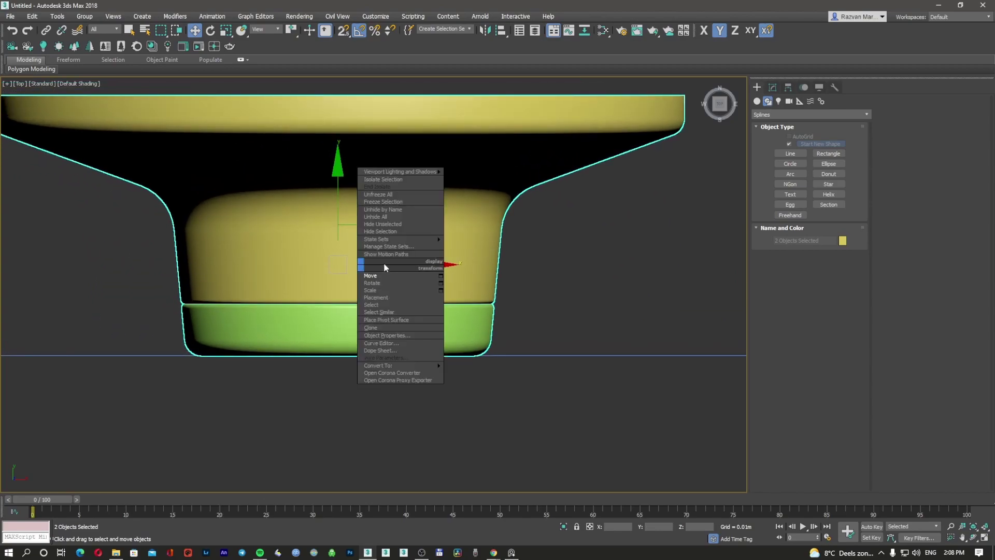
{"action": "left_click", "coordinate": [386, 280]}
{"action": "left_click_drag", "start_coordinate": [337, 195], "coordinate": [350, 238]}
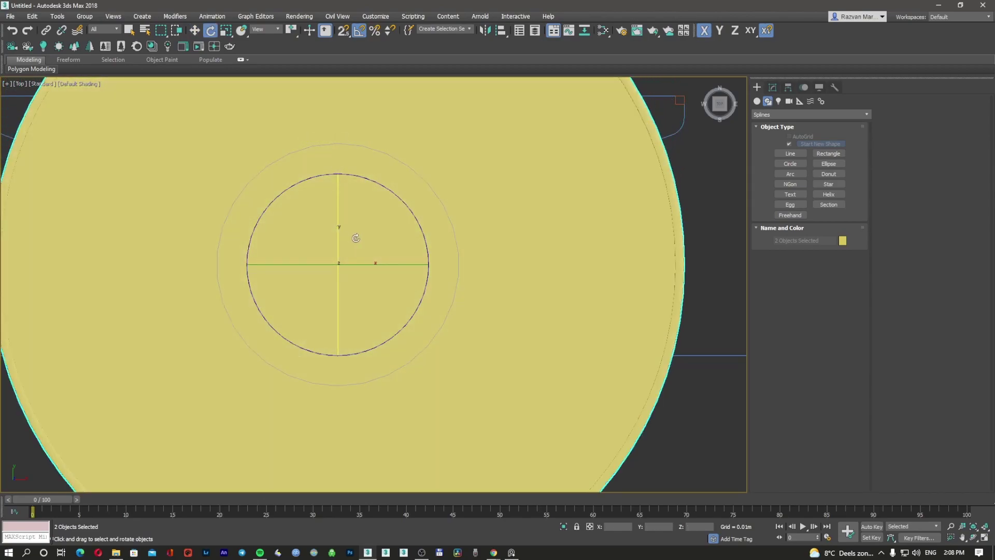
Move the rotated wide table away from its reference outline into the empty area above it.
{"action": "scroll", "coordinate": [357, 240], "scroll_direction": "down", "scroll_amount": 5}
{"action": "right_click", "coordinate": [364, 244]}
{"action": "left_click", "coordinate": [382, 254]}
{"action": "scroll", "coordinate": [394, 248], "scroll_direction": "down", "scroll_amount": 5}
{"action": "left_click_drag", "start_coordinate": [416, 221], "coordinate": [574, 153]}
{"action": "middle_click_drag", "start_coordinate": [605, 178], "coordinate": [468, 205]}
{"action": "scroll", "coordinate": [646, 256], "scroll_direction": "up", "scroll_amount": 5}
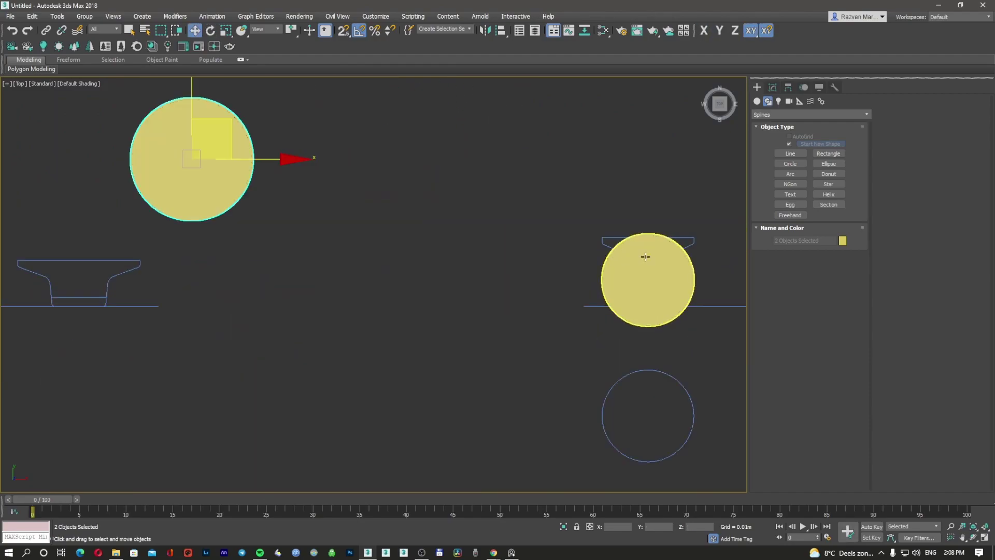
Select the narrower table's green base and upper part together using the wireframe display.
{"action": "left_click", "coordinate": [645, 256]}
{"action": "key", "text": "F3"}
{"action": "scroll", "coordinate": [662, 273], "scroll_direction": "down", "scroll_amount": 3}
{"action": "middle_click_drag", "start_coordinate": [662, 345], "coordinate": [659, 307], "text": "alt"}
{"action": "scroll", "coordinate": [657, 305], "scroll_direction": "up", "scroll_amount": 7}
{"action": "scroll", "coordinate": [651, 289], "scroll_direction": "down", "scroll_amount": 4}
{"action": "scroll", "coordinate": [651, 289], "scroll_direction": "up", "scroll_amount": 5}
{"action": "left_click", "coordinate": [657, 286]}
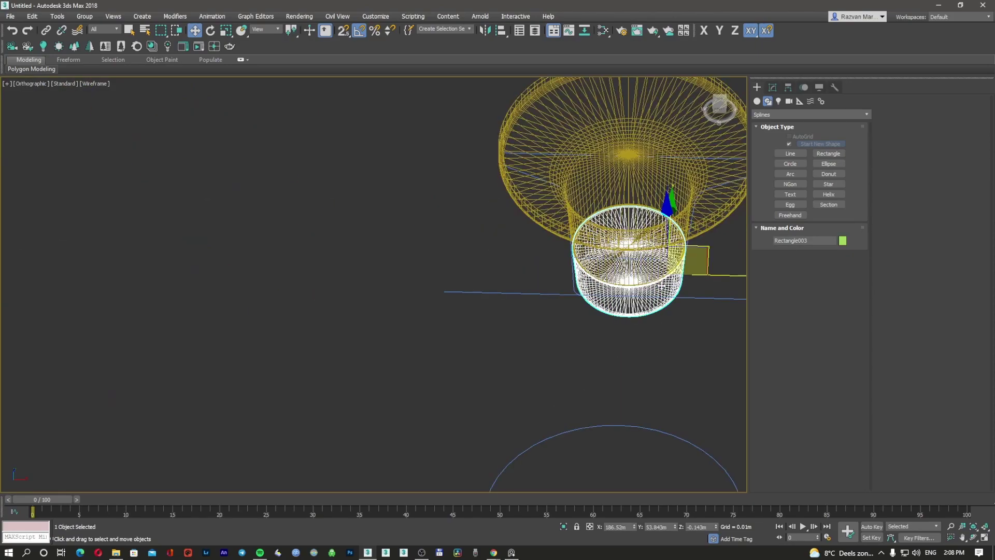
{"action": "left_click", "coordinate": [627, 191], "text": "ctrl"}
Move the selected narrow table right beside the wide table, away from the reference outlines.
{"action": "scroll", "coordinate": [627, 191], "scroll_direction": "down", "scroll_amount": 3}
{"action": "key", "text": "F3"}
{"action": "left_click_drag", "start_coordinate": [656, 183], "coordinate": [217, 97]}
{"action": "scroll", "coordinate": [336, 275], "scroll_direction": "down", "scroll_amount": 3}
{"action": "middle_click_drag", "start_coordinate": [218, 145], "coordinate": [341, 250]}
{"action": "left_click_drag", "start_coordinate": [341, 250], "coordinate": [235, 202]}
{"action": "middle_click_drag", "start_coordinate": [255, 233], "coordinate": [485, 312], "text": "alt"}
{"action": "scroll", "coordinate": [249, 244], "scroll_direction": "down", "scroll_amount": 1}
{"action": "scroll", "coordinate": [446, 326], "scroll_direction": "up", "scroll_amount": 7}
{"action": "key", "text": "F3"}
{"action": "scroll", "coordinate": [338, 366], "scroll_direction": "down", "scroll_amount": 4}
{"action": "middle_click_drag", "start_coordinate": [358, 362], "coordinate": [403, 366]}
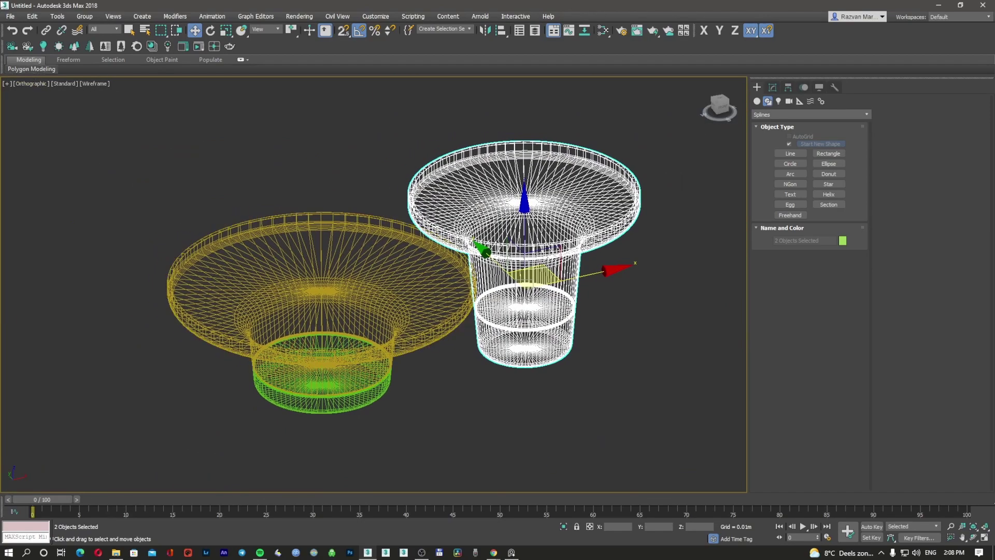
Save the scene as Poller Tables in a new 3ds Max folder inside the Poller Table folder on the Desktop.
{"action": "left_click", "coordinate": [10, 16]}
{"action": "left_click", "coordinate": [31, 68]}
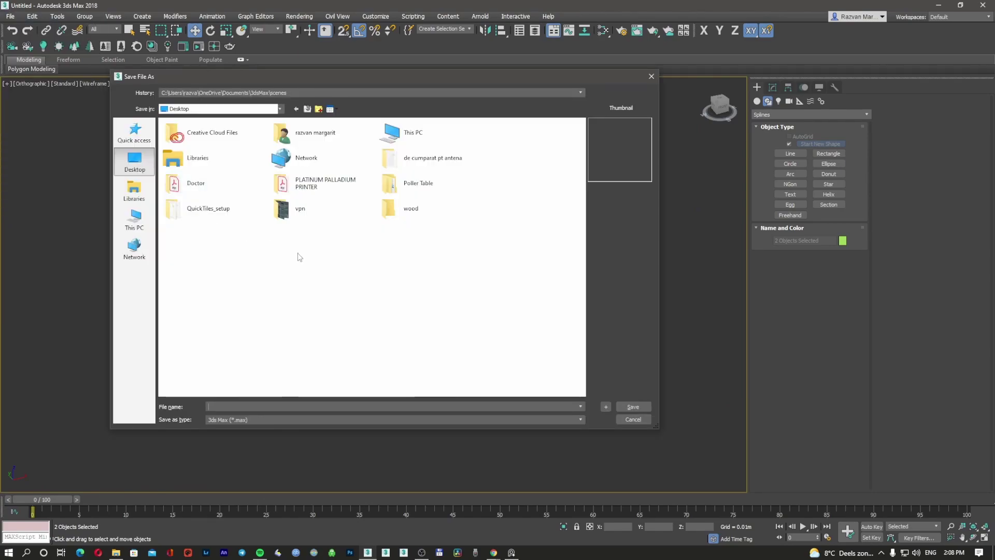
{"action": "double_click", "coordinate": [391, 184]}
{"action": "right_click", "coordinate": [207, 199]}
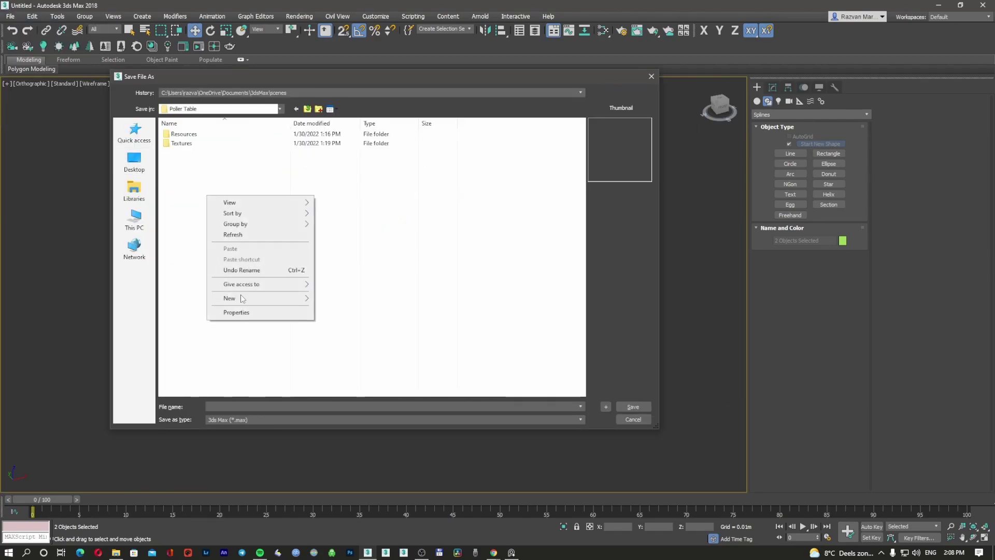
{"action": "mouse_move", "coordinate": [244, 297]}
{"action": "left_click", "coordinate": [369, 301]}
{"action": "type", "text": "3ds Max"}
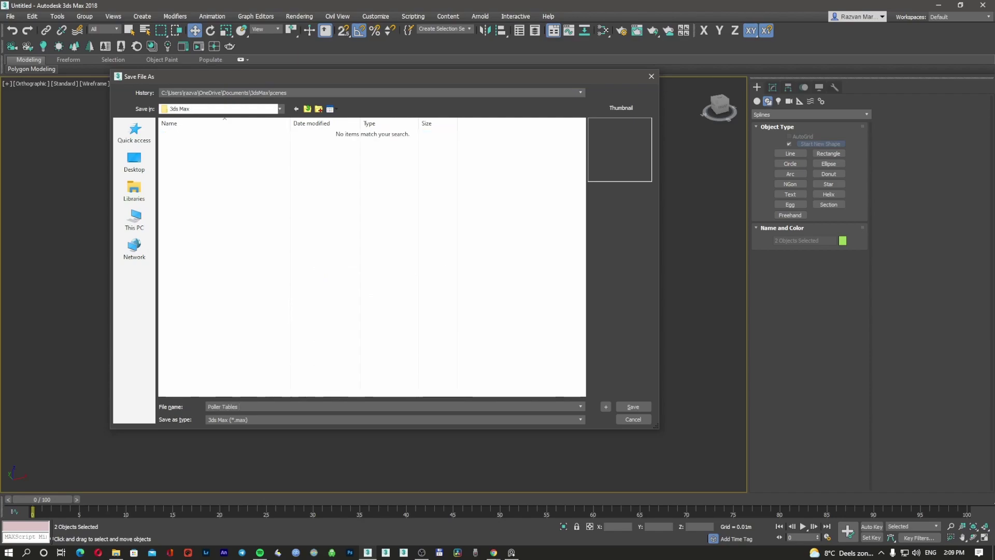
{"action": "key", "text": "Return"}
Examine the two upright tables side by side in shaded display from an angled view.
{"action": "key", "text": "F3"}
{"action": "mouse_move", "coordinate": [440, 335]}
{"action": "middle_mouse_down", "text": "alt"}
{"action": "mouse_move", "coordinate": [415, 296]}
{"action": "mouse_move", "coordinate": [384, 340]}
{"action": "mouse_move", "coordinate": [414, 339]}
{"action": "middle_mouse_up", "text": "alt"}
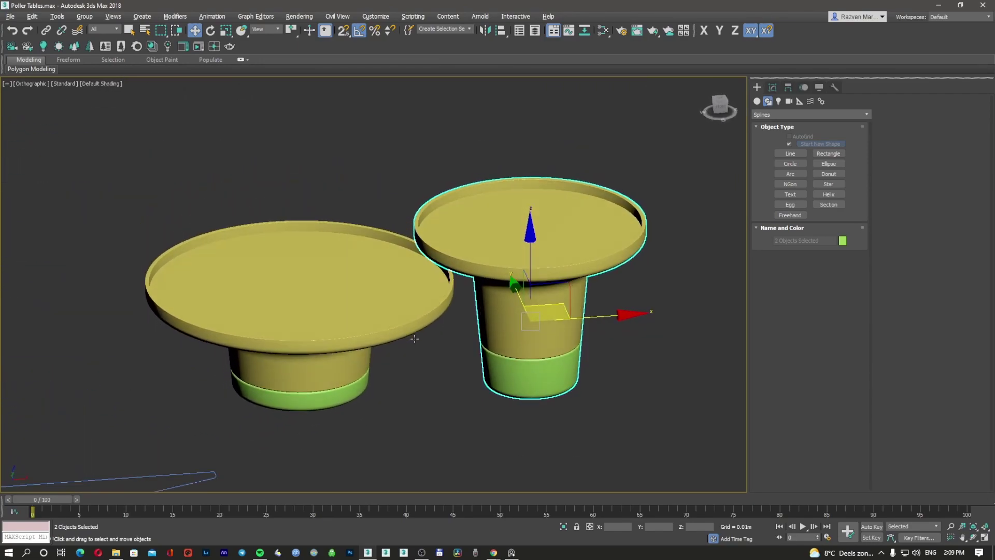
{"action": "left_click", "coordinate": [660, 284]}
{"action": "left_click", "coordinate": [561, 288]}
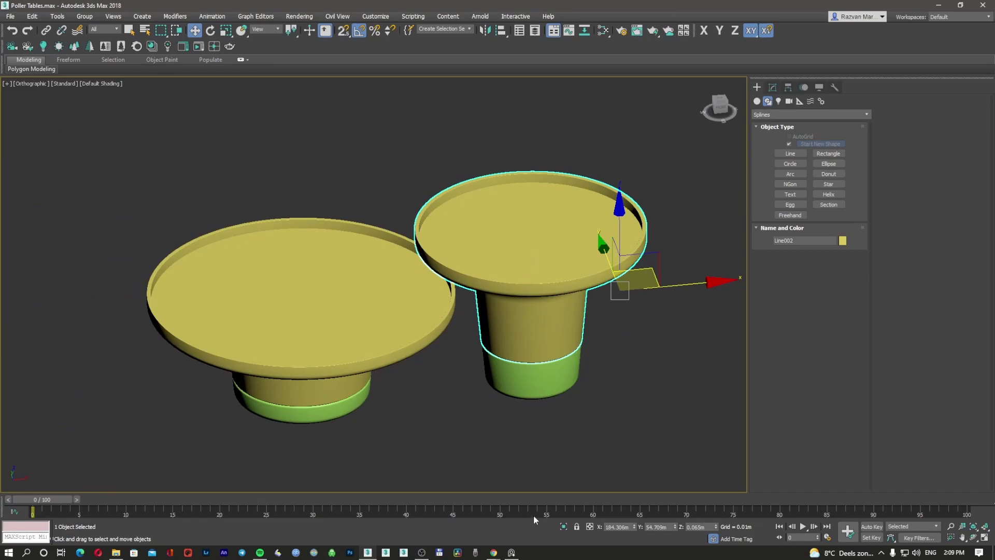
{"action": "middle_click_drag", "start_coordinate": [422, 319], "coordinate": [455, 353]}
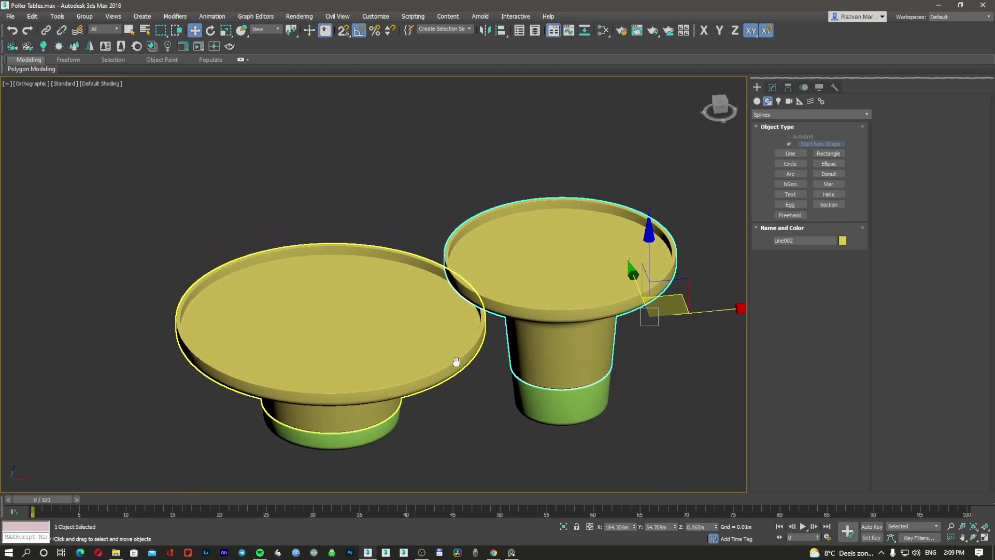
{"action": "scroll", "coordinate": [457, 364], "scroll_direction": "down", "scroll_amount": 6}
{"action": "scroll", "coordinate": [466, 371], "scroll_direction": "up", "scroll_amount": 3}
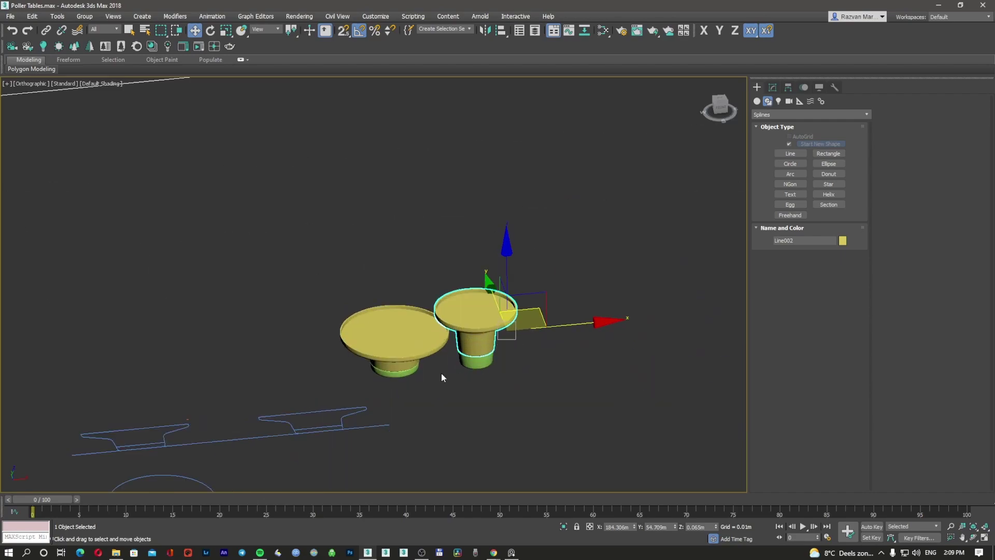
Select the Layer:0 shape holding the reference table outlines and circles and delete it.
{"action": "left_click", "coordinate": [441, 373]}
{"action": "scroll", "coordinate": [137, 428], "scroll_direction": "up", "scroll_amount": 4}
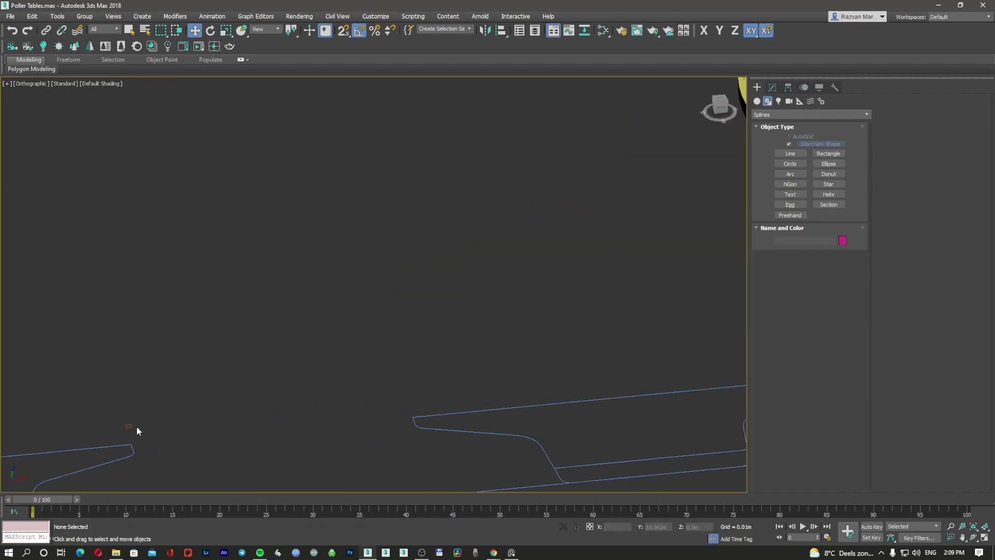
{"action": "scroll", "coordinate": [212, 416], "scroll_direction": "down", "scroll_amount": 4}
{"action": "scroll", "coordinate": [321, 371], "scroll_direction": "down", "scroll_amount": 4}
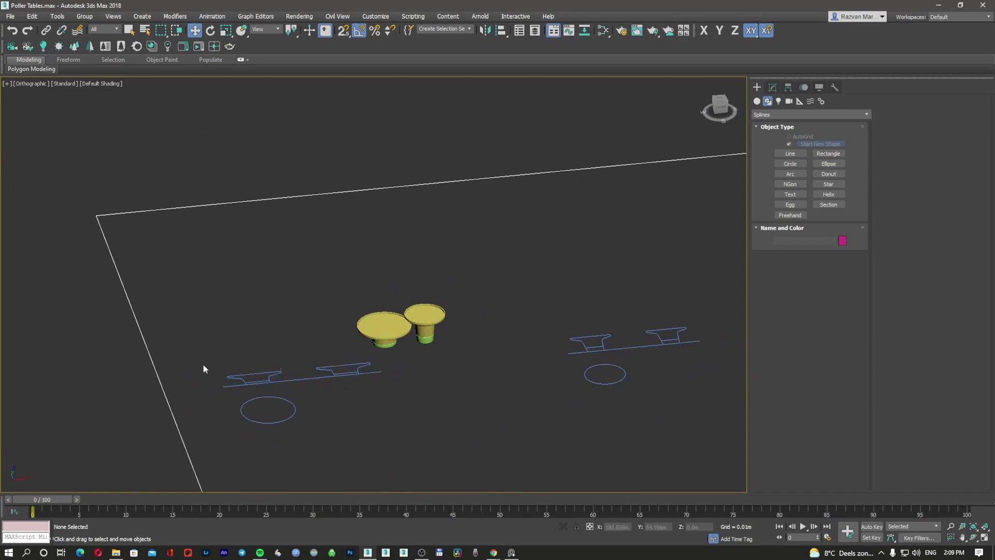
{"action": "left_click_drag", "start_coordinate": [316, 433], "coordinate": [339, 440]}
{"action": "middle_click_drag", "start_coordinate": [466, 392], "coordinate": [429, 391]}
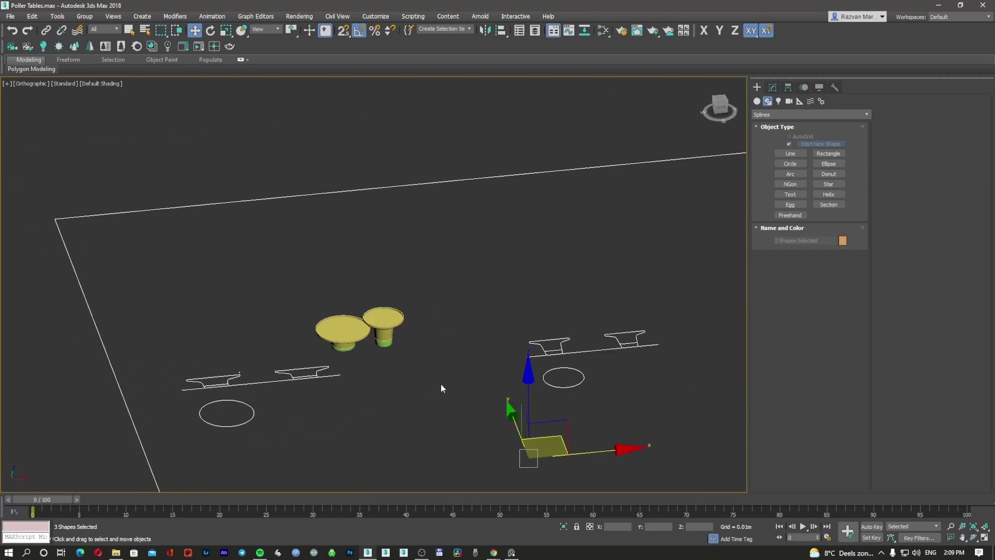
{"action": "left_click_drag", "start_coordinate": [676, 398], "coordinate": [636, 376]}
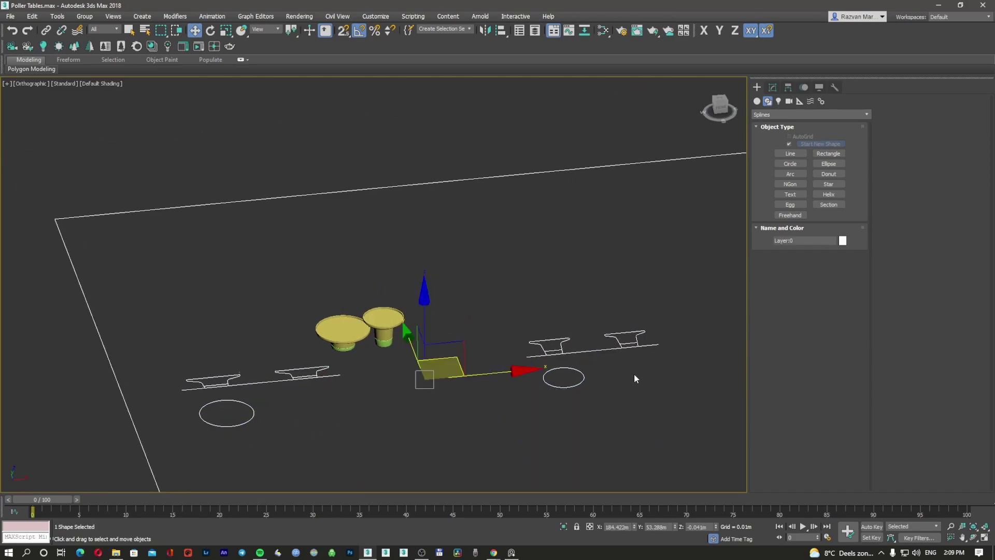
{"action": "key", "text": "Delete"}
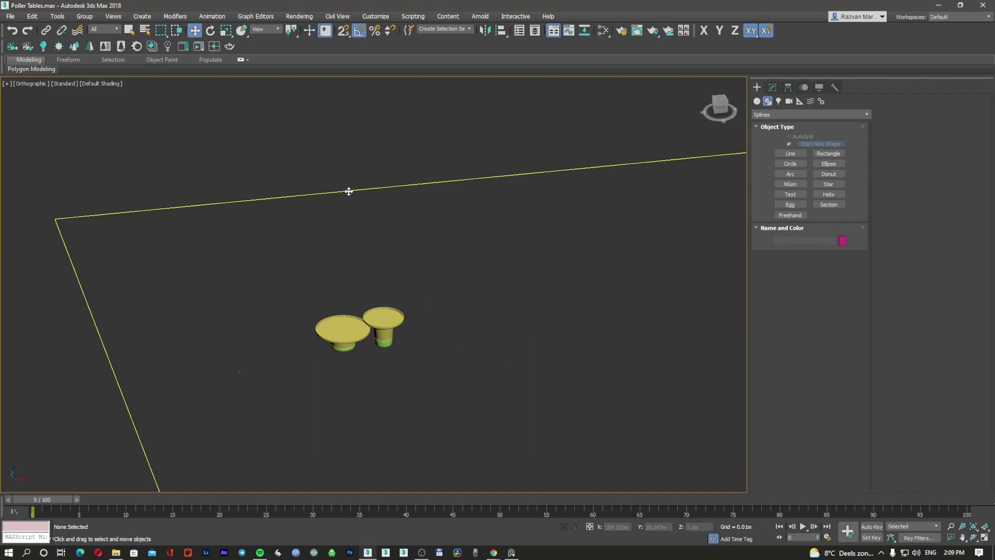
Delete the large frame outline around the tables and the tiny leftover shape beside them.
{"action": "left_click", "coordinate": [349, 190]}
{"action": "key", "text": "Delete"}
{"action": "left_click_drag", "start_coordinate": [250, 344], "coordinate": [222, 388]}
{"action": "key", "text": "Delete"}
Examine the mesh of both tables, especially the centre of the tall table's top, in wireframe and shaded display.
{"action": "scroll", "coordinate": [337, 340], "scroll_direction": "up", "scroll_amount": 3}
{"action": "left_click", "coordinate": [333, 338]}
{"action": "scroll", "coordinate": [406, 329], "scroll_direction": "up", "scroll_amount": 3}
{"action": "key", "text": "F3"}
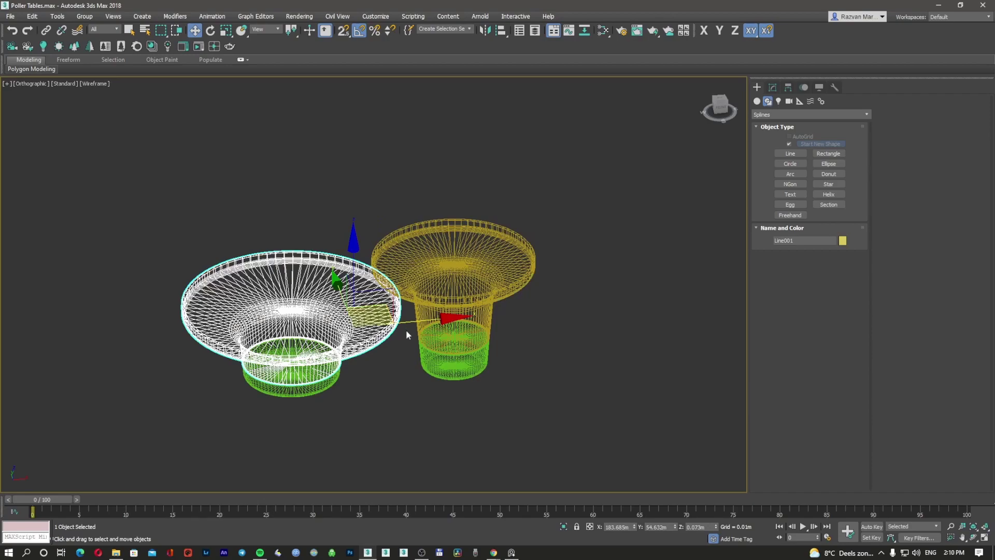
{"action": "left_click", "coordinate": [453, 243]}
{"action": "scroll", "coordinate": [453, 244], "scroll_direction": "up", "scroll_amount": 4}
{"action": "key", "text": "F3"}
{"action": "scroll", "coordinate": [461, 300], "scroll_direction": "up", "scroll_amount": 6}
{"action": "scroll", "coordinate": [496, 348], "scroll_direction": "down", "scroll_amount": 6}
{"action": "scroll", "coordinate": [222, 433], "scroll_direction": "up", "scroll_amount": 3}
{"action": "key", "text": "F3"}
{"action": "scroll", "coordinate": [243, 401], "scroll_direction": "up", "scroll_amount": 5}
{"action": "key", "text": "F3"}
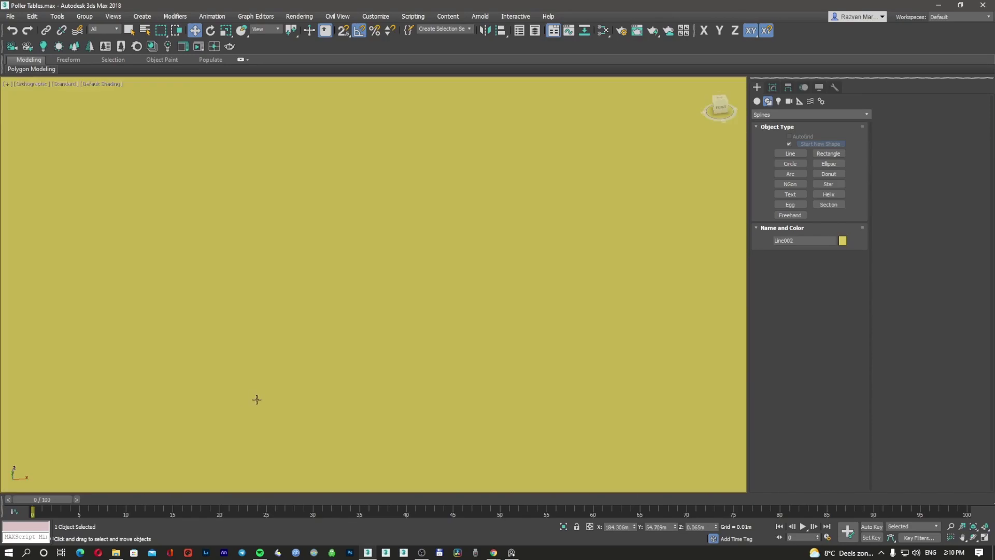
{"action": "scroll", "coordinate": [261, 398], "scroll_direction": "down", "scroll_amount": 6}
{"action": "scroll", "coordinate": [498, 342], "scroll_direction": "up", "scroll_amount": 6}
{"action": "key", "text": "F3"}
{"action": "scroll", "coordinate": [490, 382], "scroll_direction": "down", "scroll_amount": 6}
In the Front view, select the two profile vertices at the tall table's central axis within its Edit Spline modifier.
{"action": "left_click", "coordinate": [503, 351]}
{"action": "left_click", "coordinate": [503, 352]}
{"action": "key", "text": "f"}
{"action": "scroll", "coordinate": [471, 322], "scroll_direction": "up", "scroll_amount": 10}
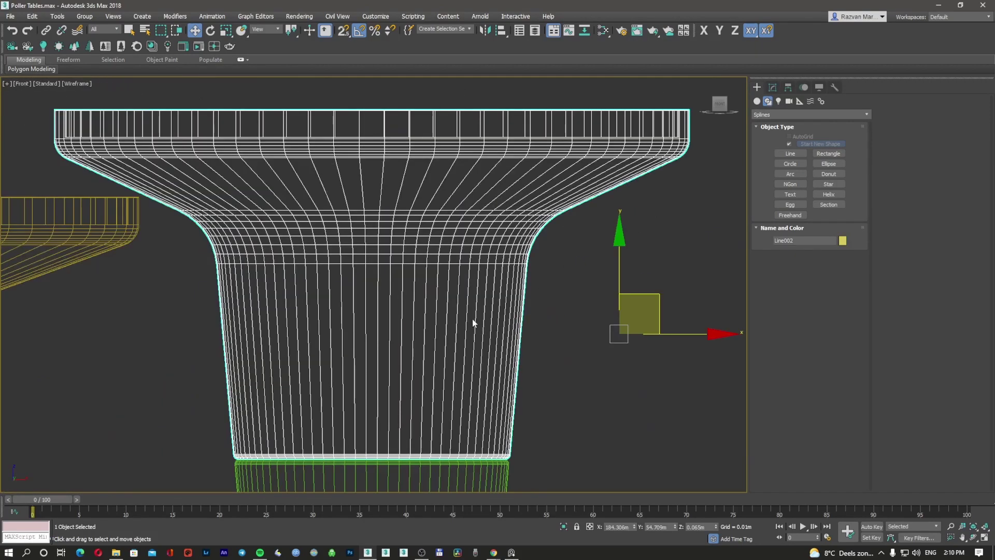
{"action": "left_click", "coordinate": [584, 275]}
{"action": "left_click", "coordinate": [660, 182]}
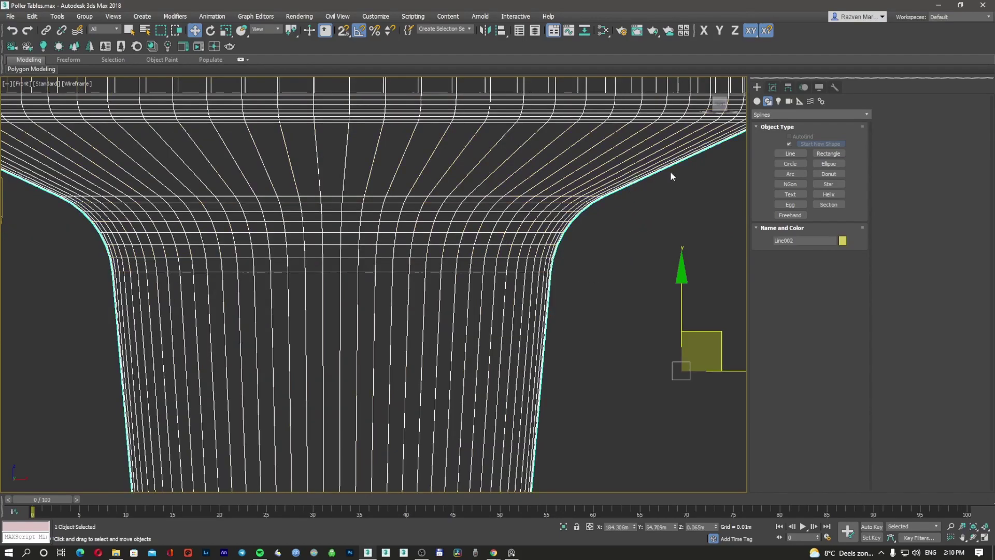
{"action": "left_click", "coordinate": [771, 89]}
{"action": "left_click", "coordinate": [785, 195]}
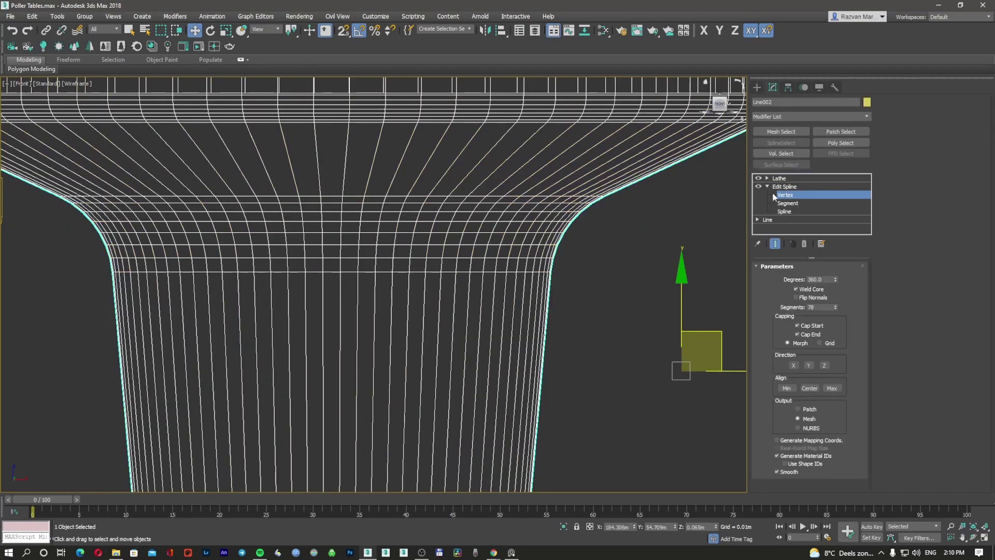
{"action": "scroll", "coordinate": [466, 205], "scroll_direction": "down", "scroll_amount": 5}
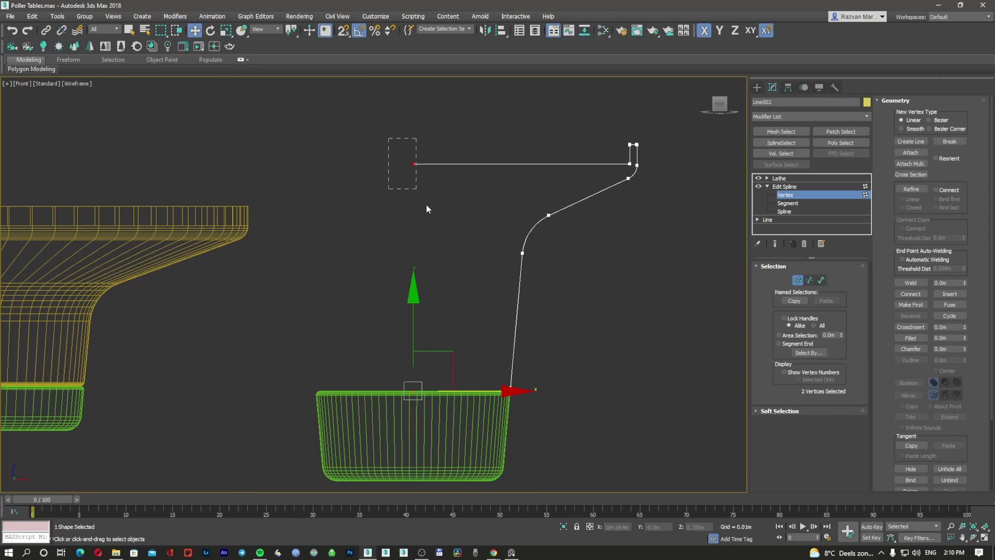
Try to move the two axis vertices along X with snapping on, and return to the Lathe modifier.
{"action": "left_click", "coordinate": [342, 31]}
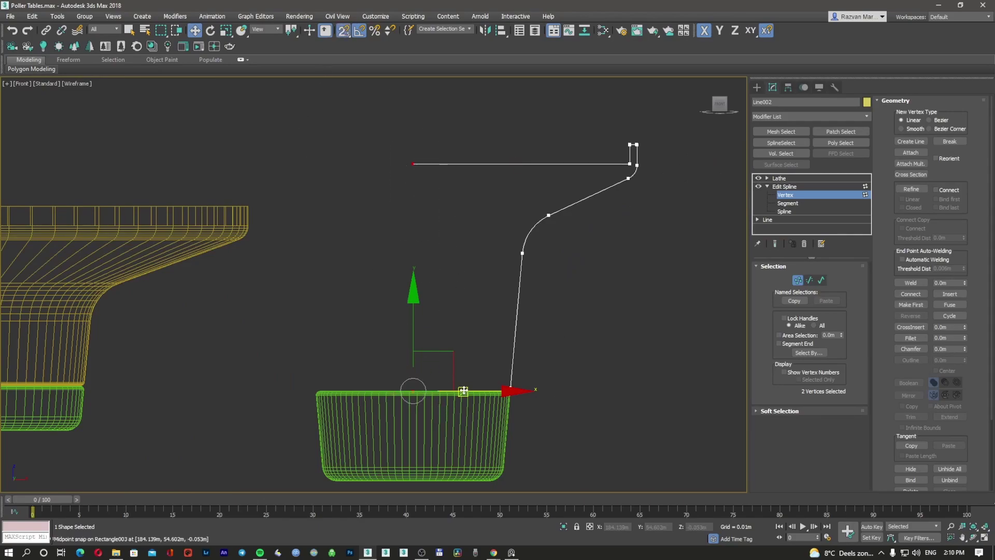
{"action": "left_click_drag", "start_coordinate": [463, 391], "coordinate": [413, 386]}
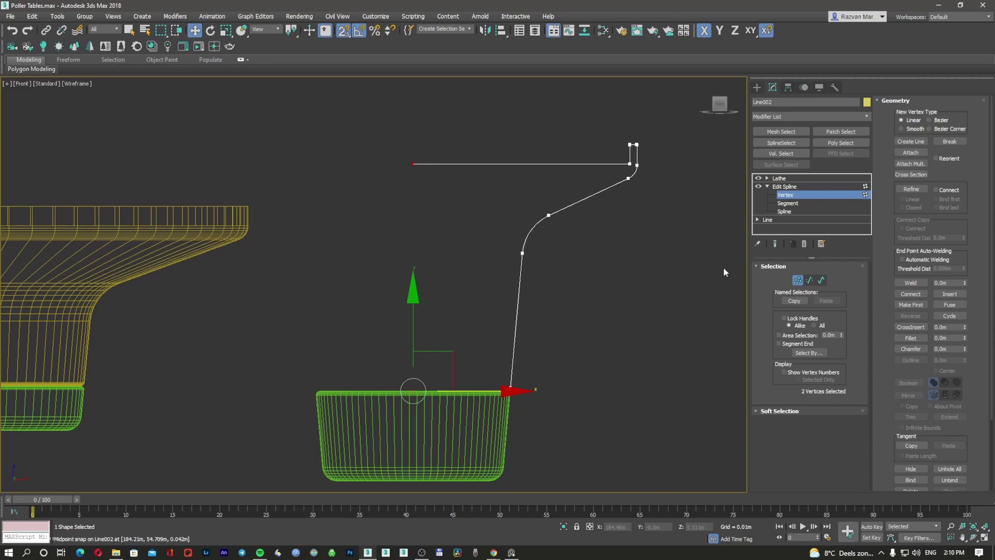
{"action": "left_click", "coordinate": [797, 280]}
{"action": "left_click", "coordinate": [780, 178]}
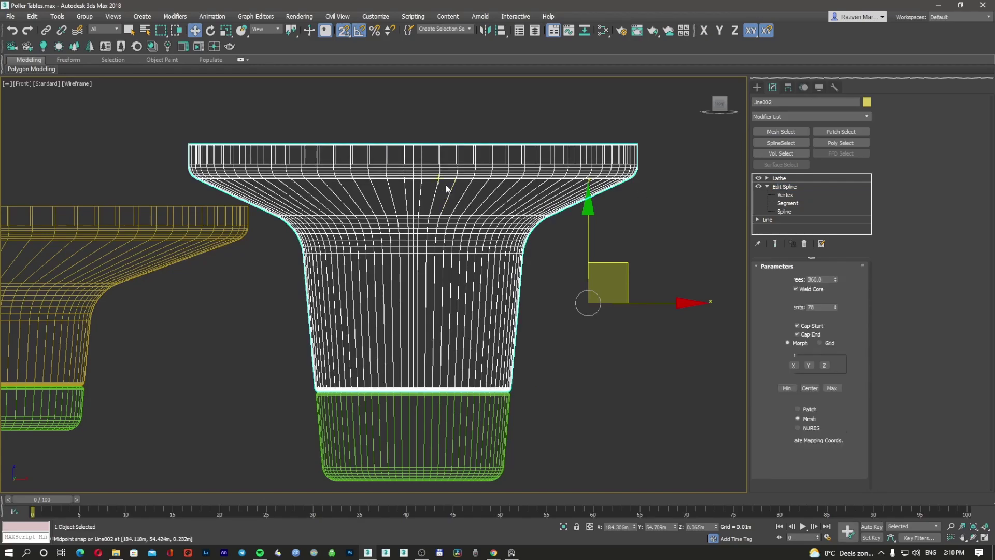
Examine the hole at the centre of the tall table's top in shaded and wireframe display.
{"action": "middle_click_drag", "start_coordinate": [434, 184], "coordinate": [429, 231], "text": "alt"}
{"action": "key", "text": "F3"}
{"action": "scroll", "coordinate": [416, 170], "scroll_direction": "up", "scroll_amount": 6}
{"action": "scroll", "coordinate": [469, 197], "scroll_direction": "down", "scroll_amount": 2}
{"action": "scroll", "coordinate": [461, 196], "scroll_direction": "up", "scroll_amount": 3}
{"action": "key", "text": "F3"}
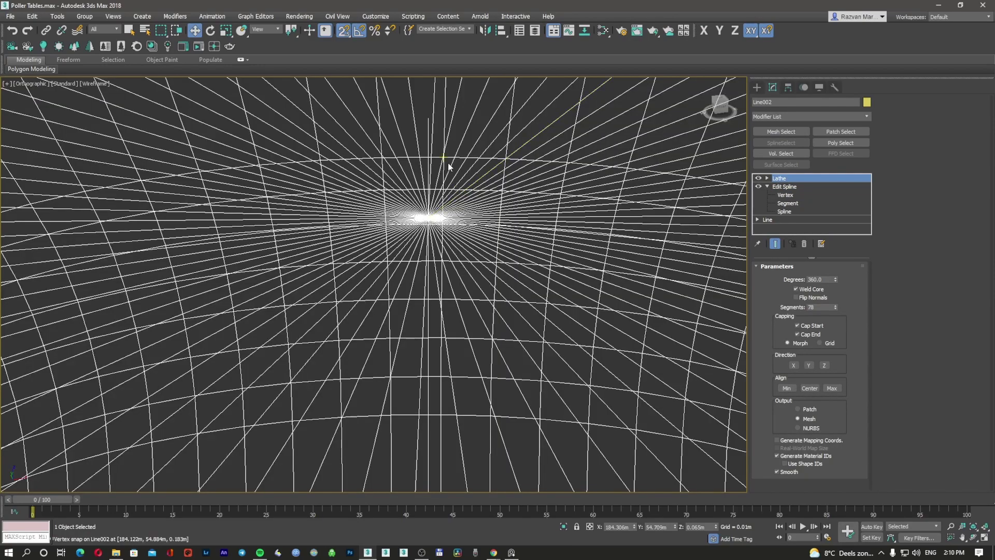
{"action": "middle_click_drag", "start_coordinate": [488, 171], "coordinate": [485, 186]}
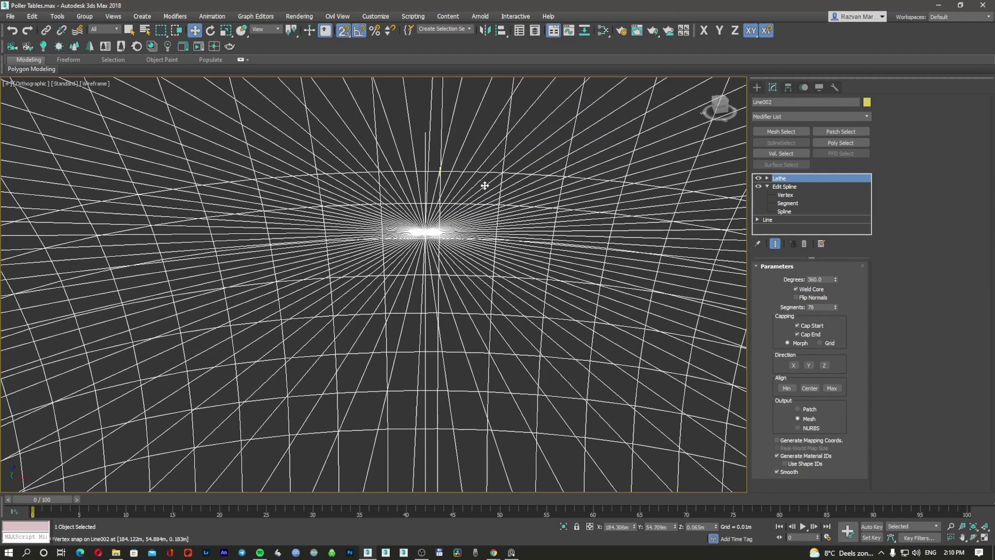
{"action": "left_click", "coordinate": [756, 87]}
{"action": "middle_click_drag", "start_coordinate": [575, 157], "coordinate": [534, 202]}
{"action": "key", "text": "F3"}
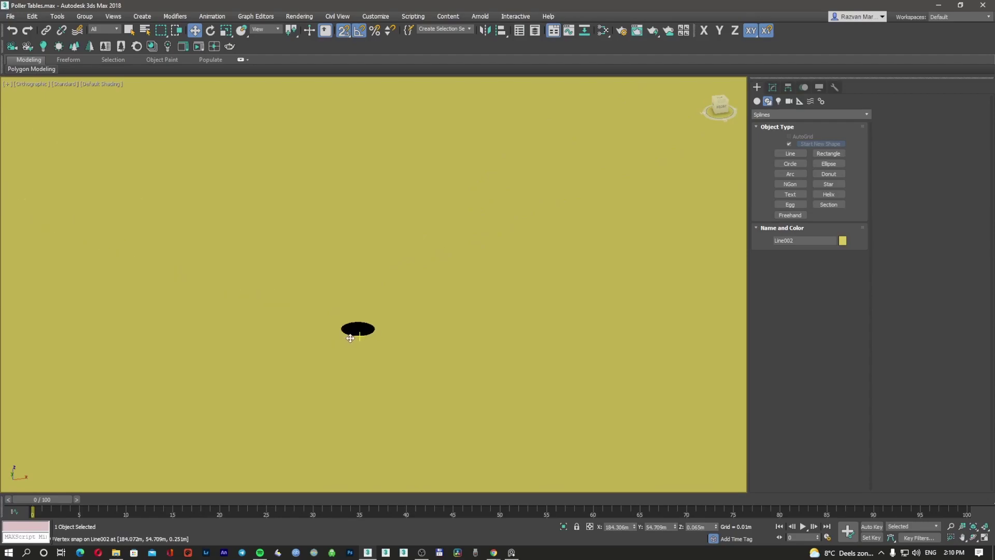
{"action": "key", "text": "F3"}
{"action": "scroll", "coordinate": [345, 329], "scroll_direction": "up", "scroll_amount": 4}
Return to the vertex level of the tall table's Edit Spline modifier and show the lathed end result.
{"action": "left_click", "coordinate": [772, 88]}
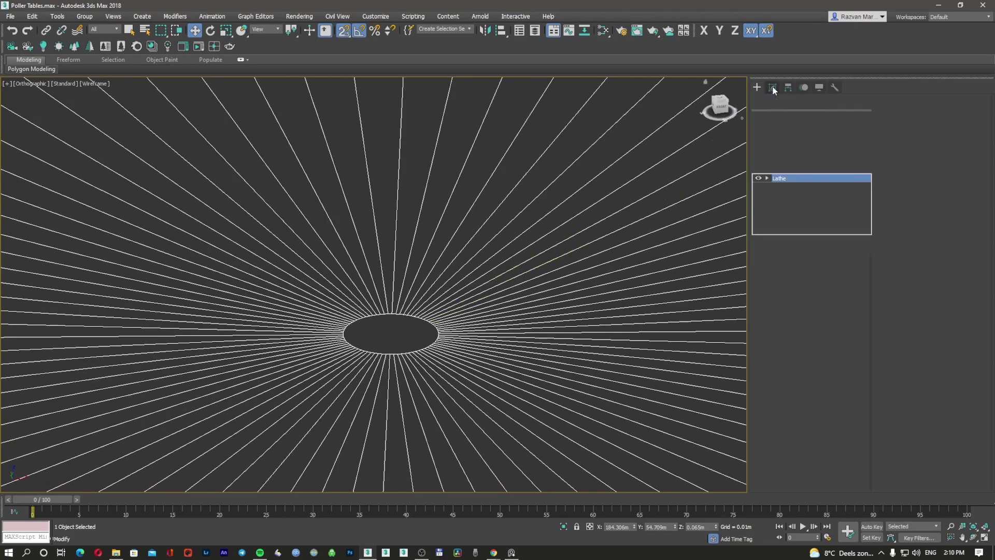
{"action": "left_click", "coordinate": [784, 197]}
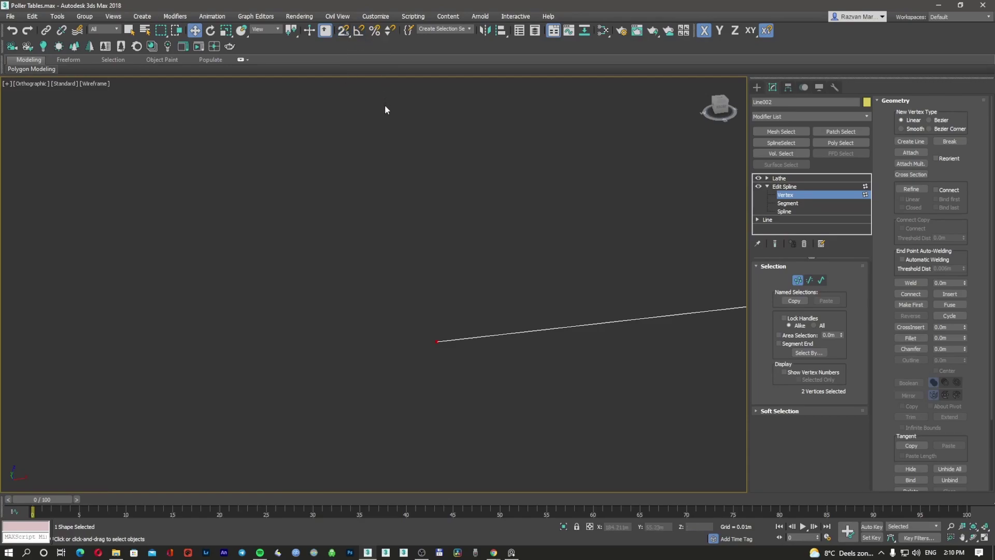
{"action": "key", "text": "F3"}
{"action": "left_click", "coordinate": [776, 244]}
{"action": "key", "text": "F3"}
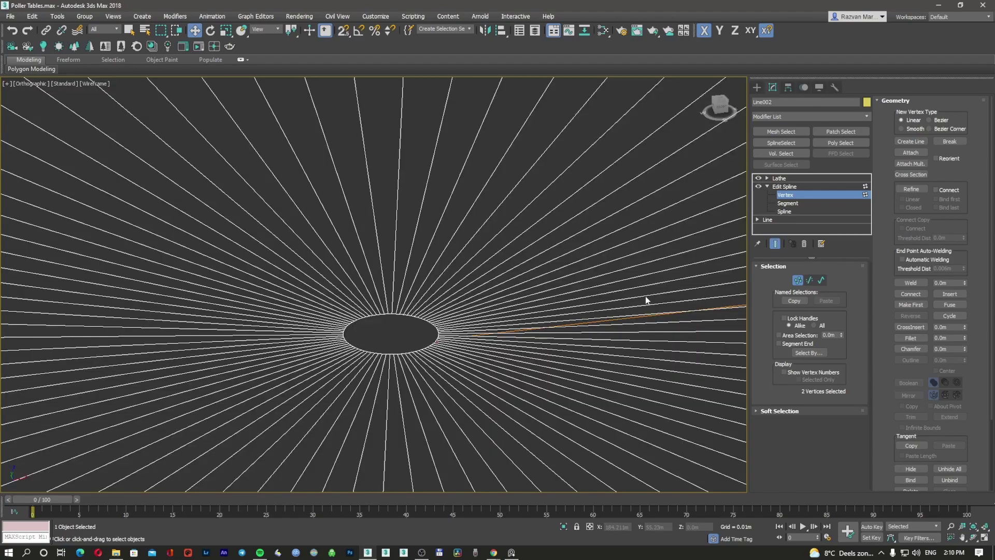
Shift the two axis vertices along X in offset mode until the tabletop's central hole closes, and return to the Lathe modifier.
{"action": "left_click", "coordinate": [588, 524]}
{"action": "left_click_drag", "start_coordinate": [634, 526], "coordinate": [642, 5]}
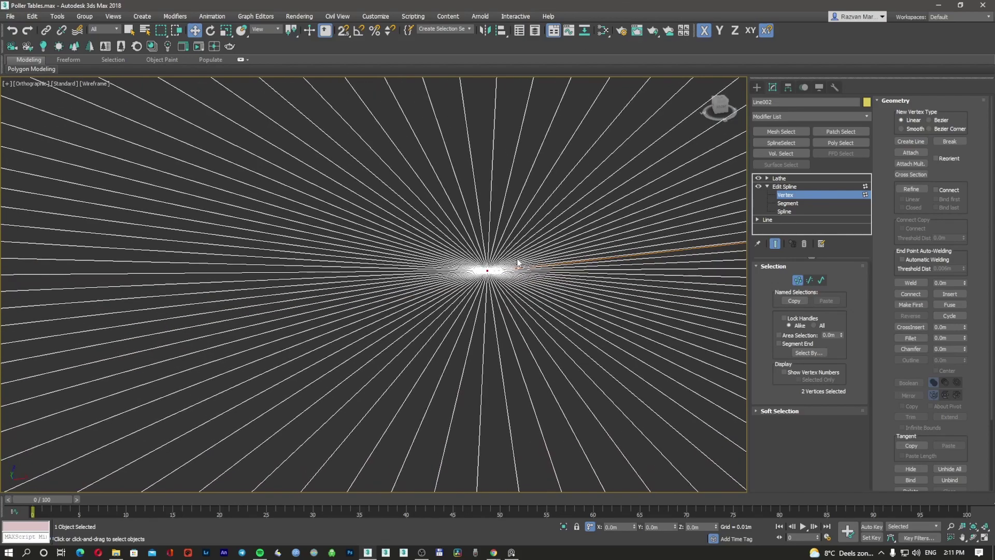
{"action": "key", "text": "F3"}
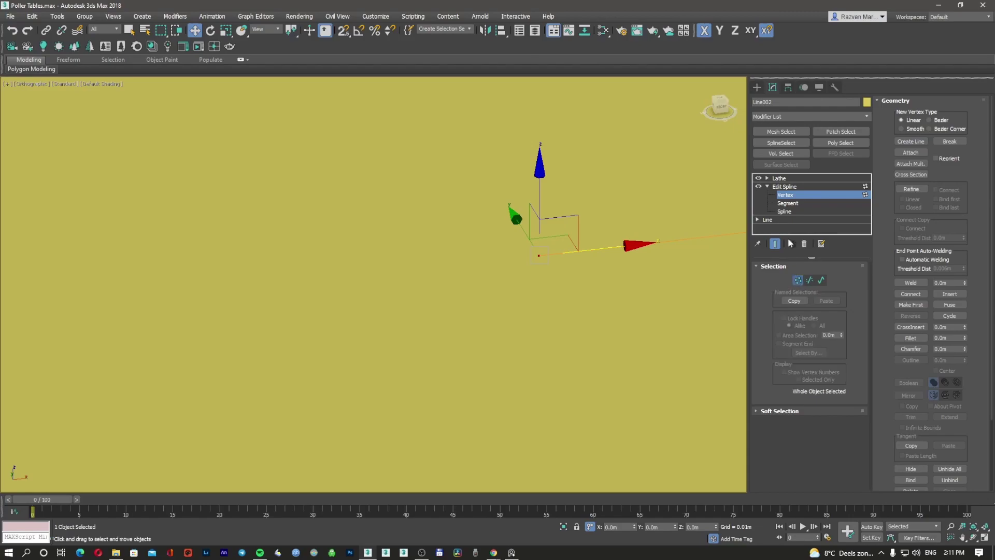
{"action": "left_click", "coordinate": [779, 177]}
{"action": "scroll", "coordinate": [513, 263], "scroll_direction": "down", "scroll_amount": 4}
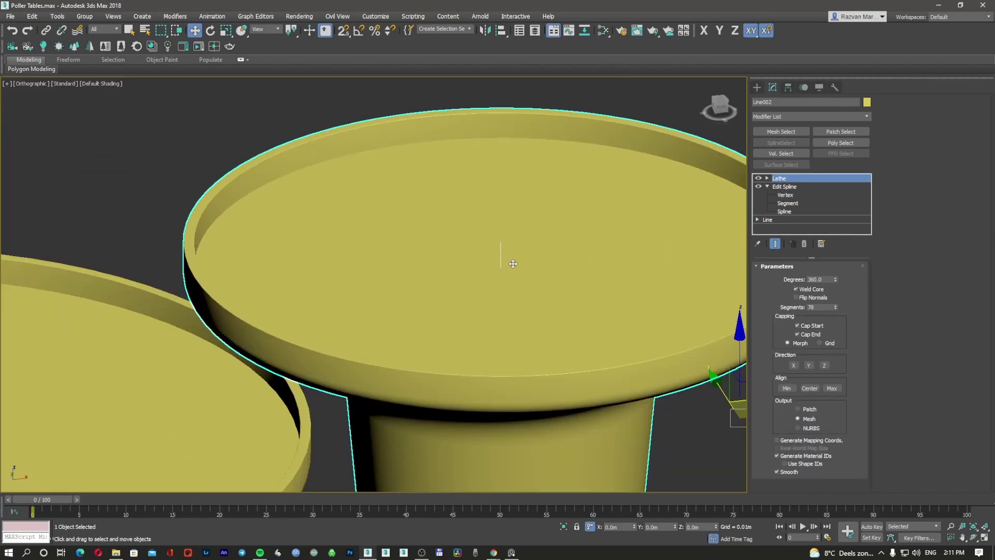
Assign CoronaRenderer as the production renderer in the render setup and show its scene settings.
{"action": "left_click", "coordinate": [757, 87]}
{"action": "scroll", "coordinate": [513, 322], "scroll_direction": "down", "scroll_amount": 5}
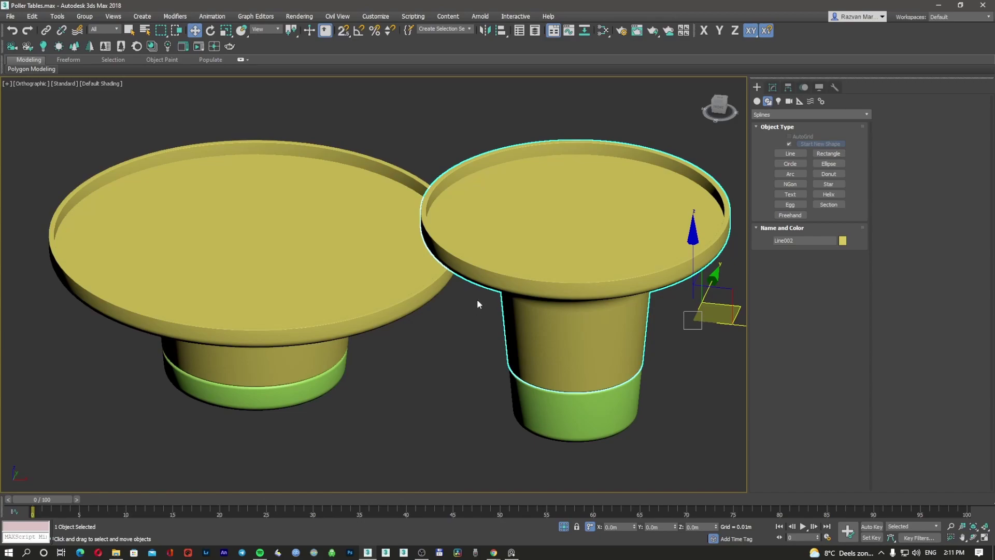
{"action": "scroll", "coordinate": [477, 303], "scroll_direction": "down", "scroll_amount": 1}
{"action": "scroll", "coordinate": [498, 294], "scroll_direction": "up", "scroll_amount": 3}
{"action": "scroll", "coordinate": [483, 290], "scroll_direction": "down", "scroll_amount": 4}
{"action": "middle_click_drag", "start_coordinate": [459, 315], "coordinate": [489, 309], "text": "alt"}
{"action": "key", "text": "F10"}
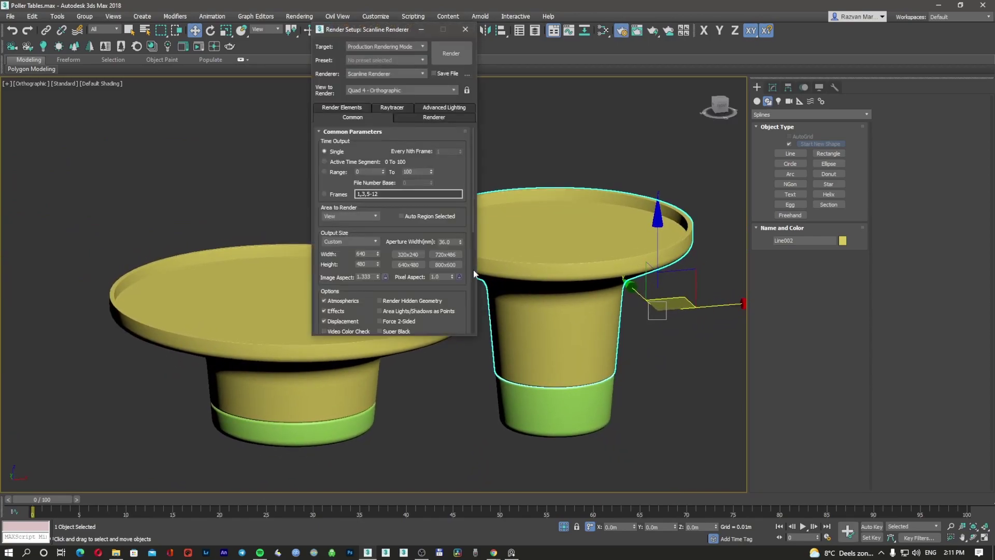
{"action": "scroll", "coordinate": [417, 328], "scroll_direction": "down", "scroll_amount": 10}
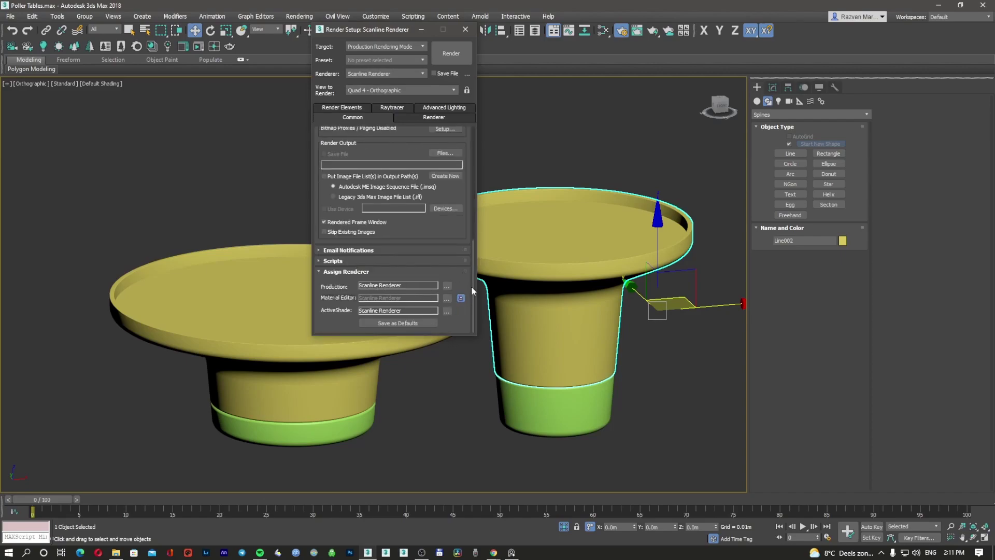
{"action": "left_click", "coordinate": [447, 287]}
{"action": "double_click", "coordinate": [402, 144]}
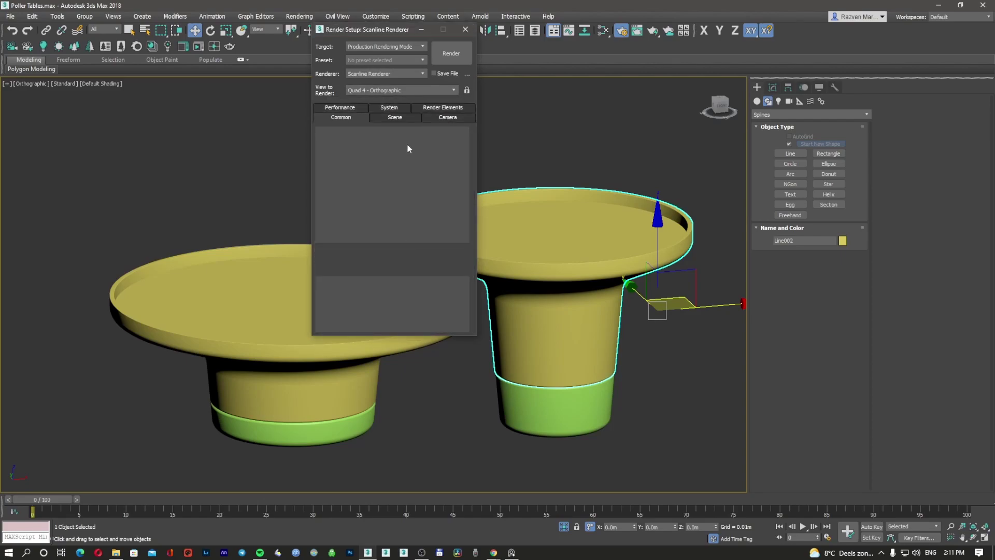
{"action": "left_click", "coordinate": [349, 107]}
Switch to Chrome and compare the rendered and wireframe previews of POLLER Tables By Wendelbo on 3dsky.
{"action": "left_click", "coordinate": [493, 553]}
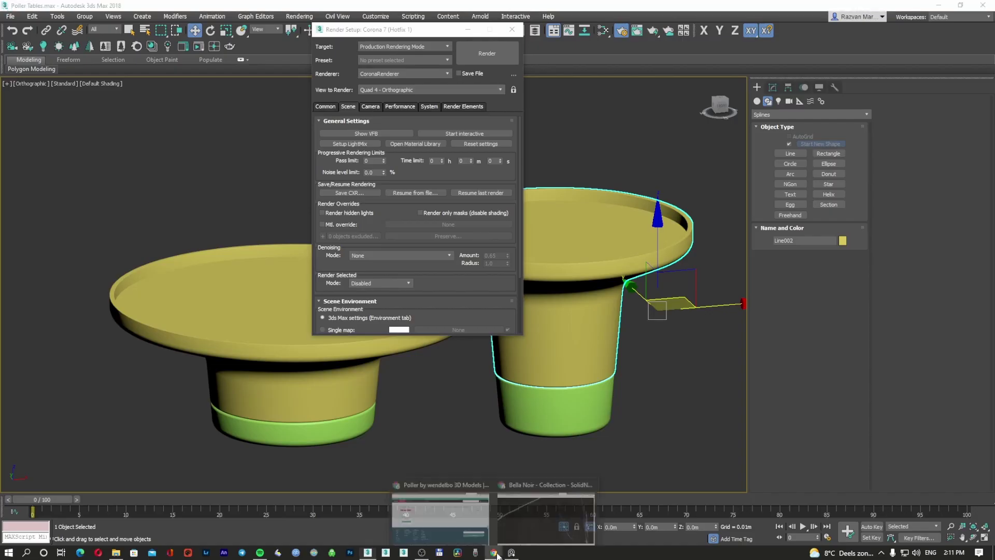
{"action": "left_click", "coordinate": [278, 9]}
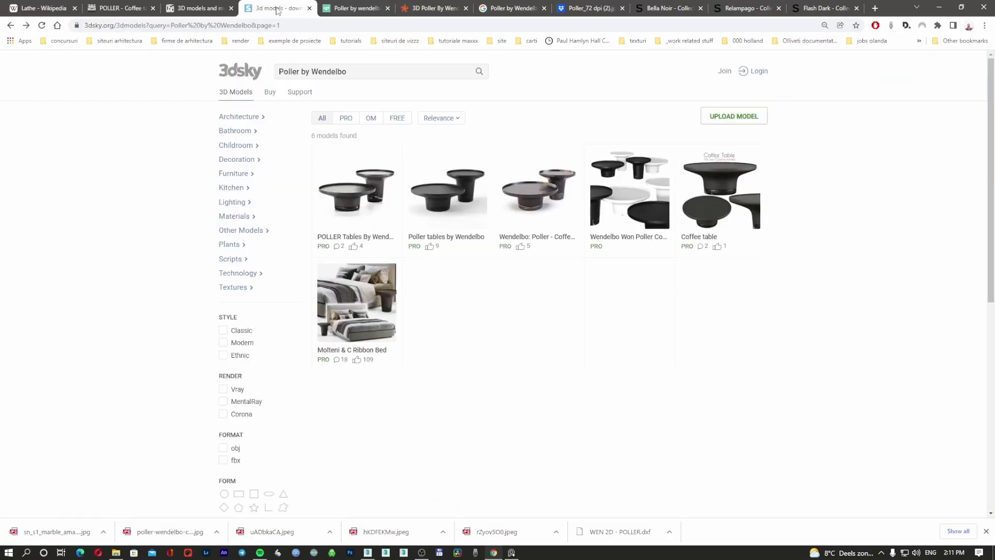
{"action": "left_click", "coordinate": [369, 190]}
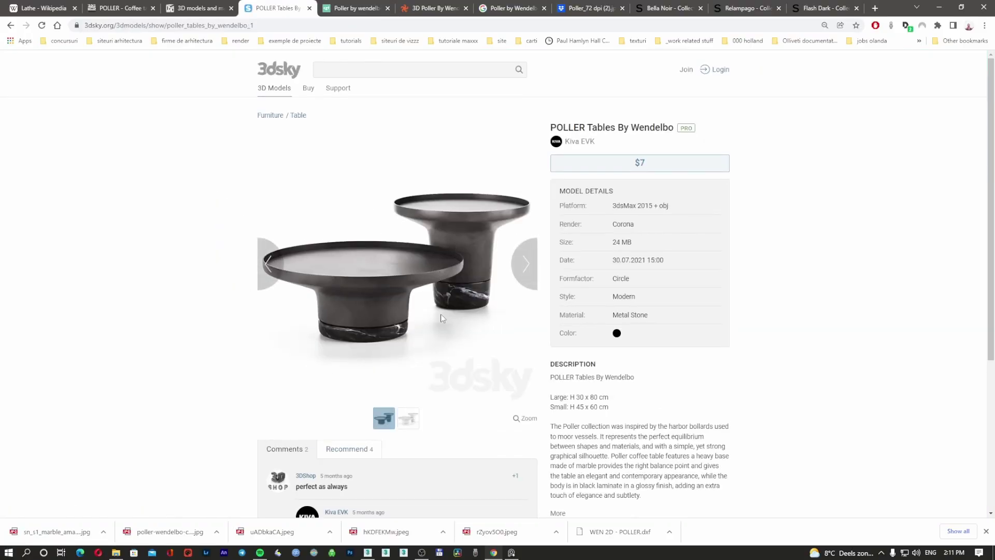
{"action": "left_click", "coordinate": [526, 263]}
{"action": "left_click", "coordinate": [268, 263]}
{"action": "left_click", "coordinate": [525, 264]}
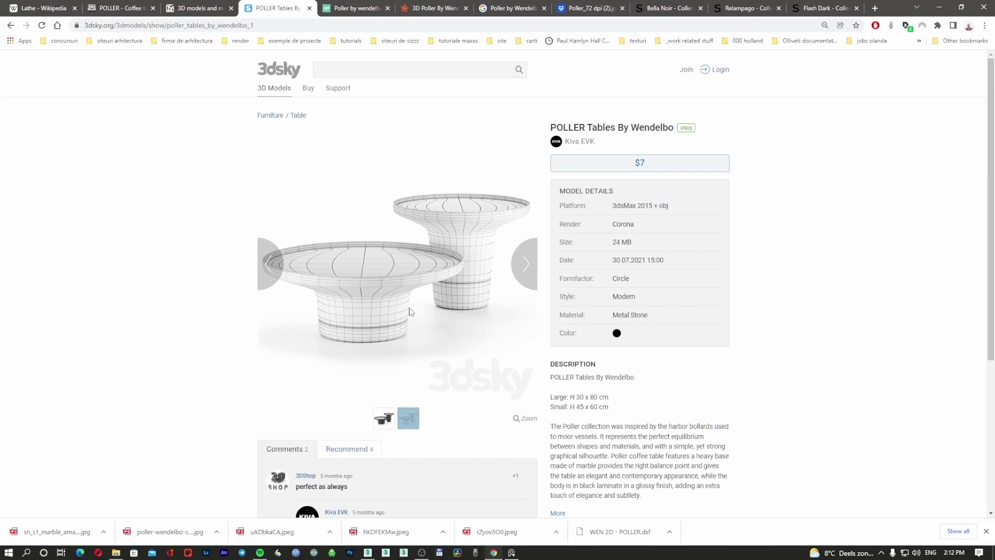
{"action": "left_click", "coordinate": [270, 263]}
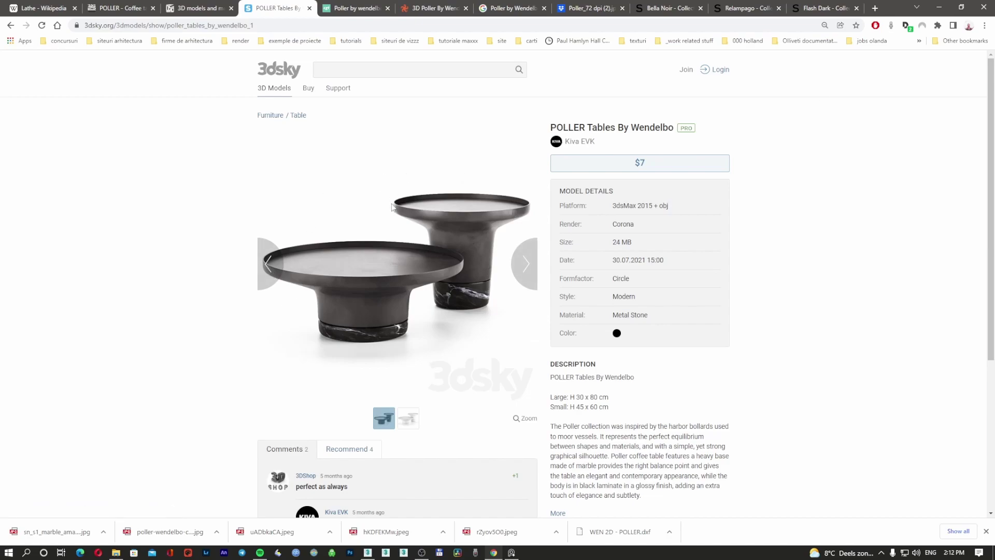
Switch back to 3ds Max, minimize the render setup window, and deselect the tall table.
{"action": "left_click", "coordinate": [945, 9]}
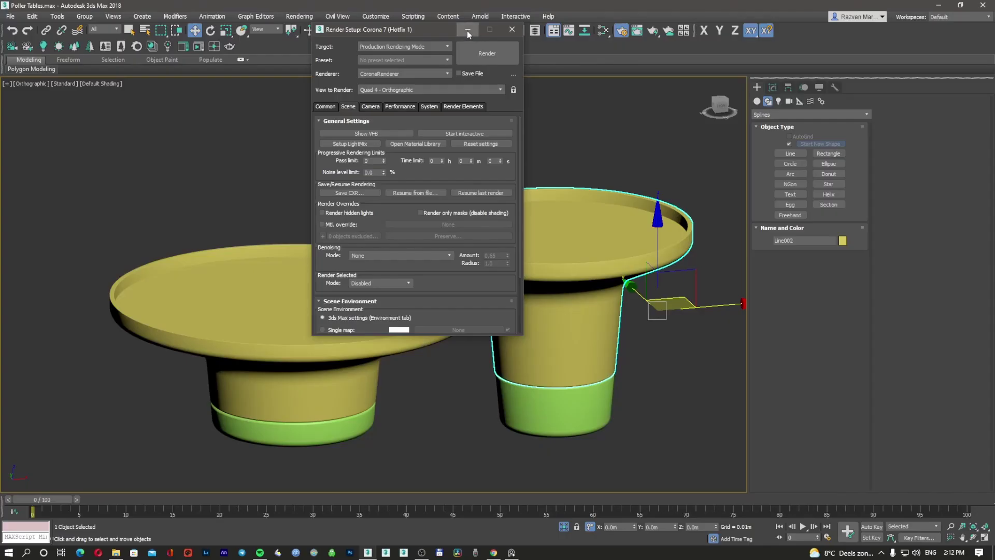
{"action": "left_click", "coordinate": [468, 30]}
{"action": "left_click", "coordinate": [390, 142]}
{"action": "key", "text": "F3"}
{"action": "key", "text": "F3"}
{"action": "scroll", "coordinate": [421, 273], "scroll_direction": "down", "scroll_amount": 2}
{"action": "left_click", "coordinate": [430, 279]}
{"action": "middle_click_drag", "start_coordinate": [430, 279], "coordinate": [407, 209], "text": "alt"}
{"action": "left_click", "coordinate": [405, 206]}
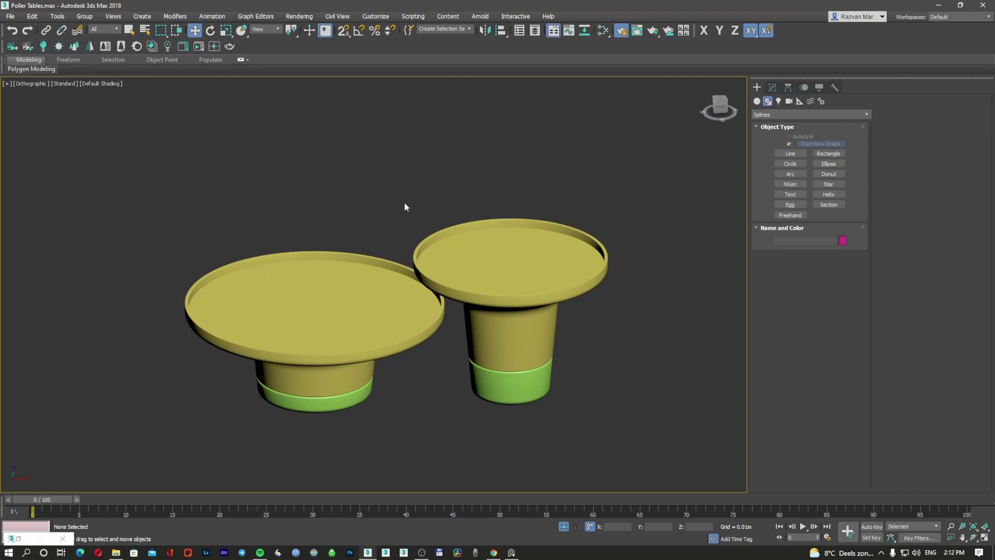
Switch to Chrome, load polyhaven.com in a new tab, and view its Indoor and Skies HDRI categories.
{"action": "key", "text": "alt+Tab"}
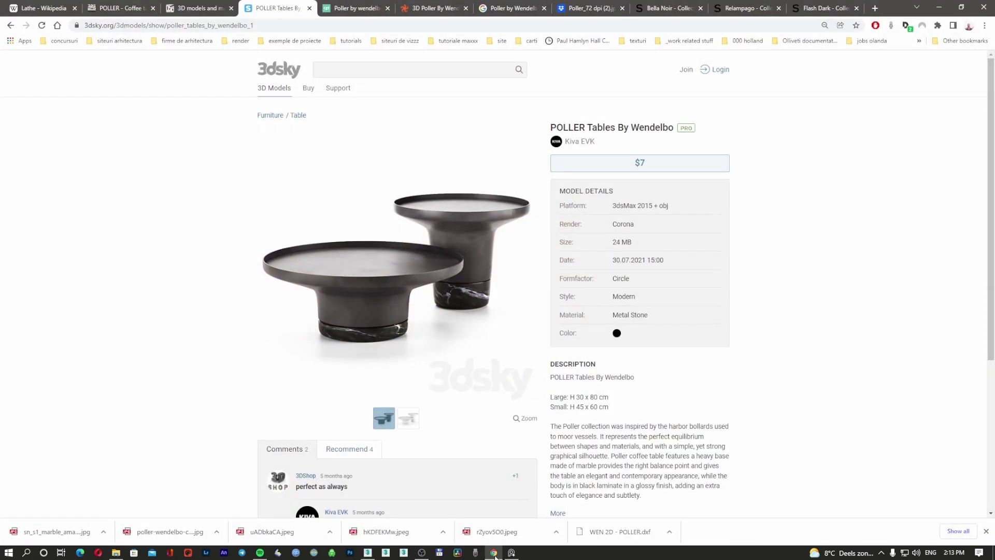
{"action": "left_click", "coordinate": [875, 8]}
{"action": "left_click", "coordinate": [683, 24]}
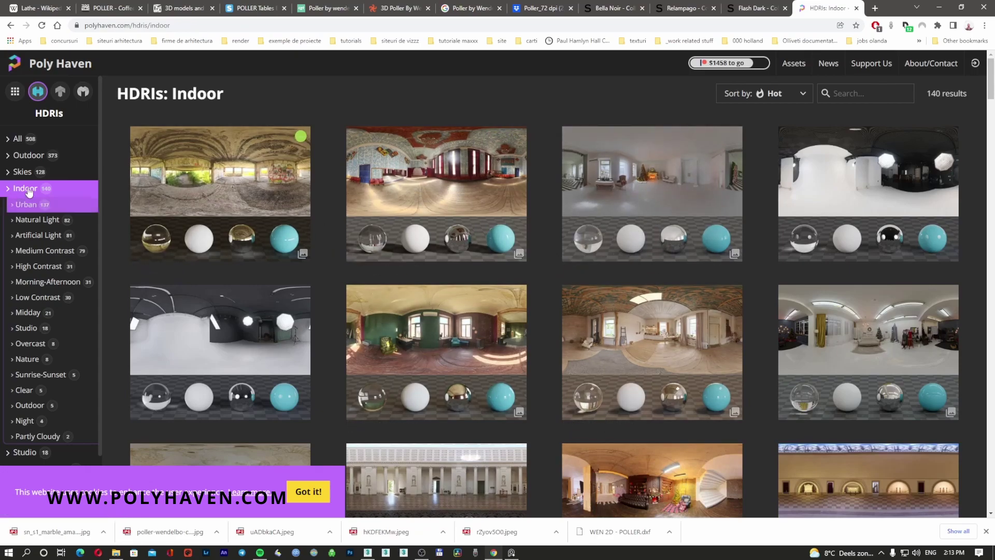
{"action": "left_click", "coordinate": [53, 174]}
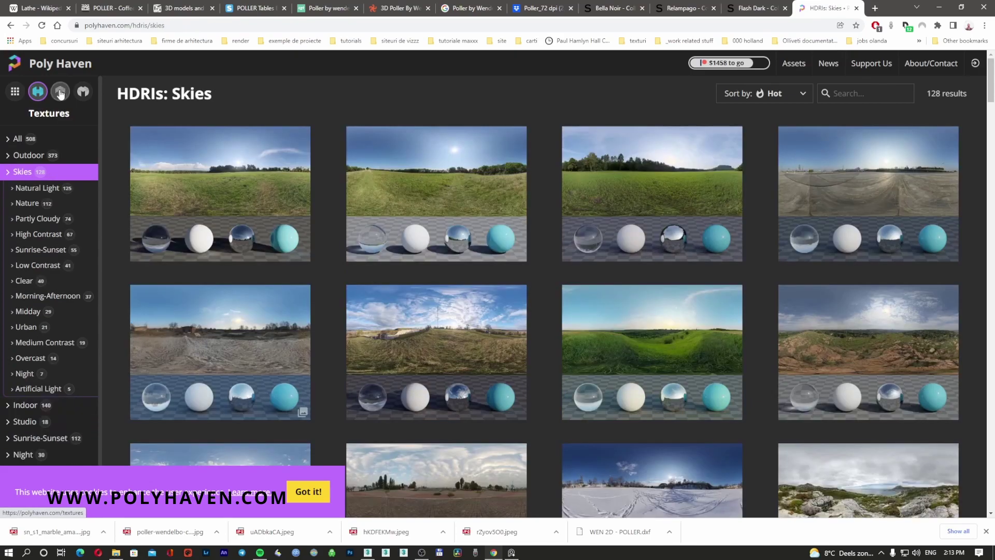
Browse Poly Haven's model and texture libraries to see which assets they offer.
{"action": "left_click", "coordinate": [82, 92]}
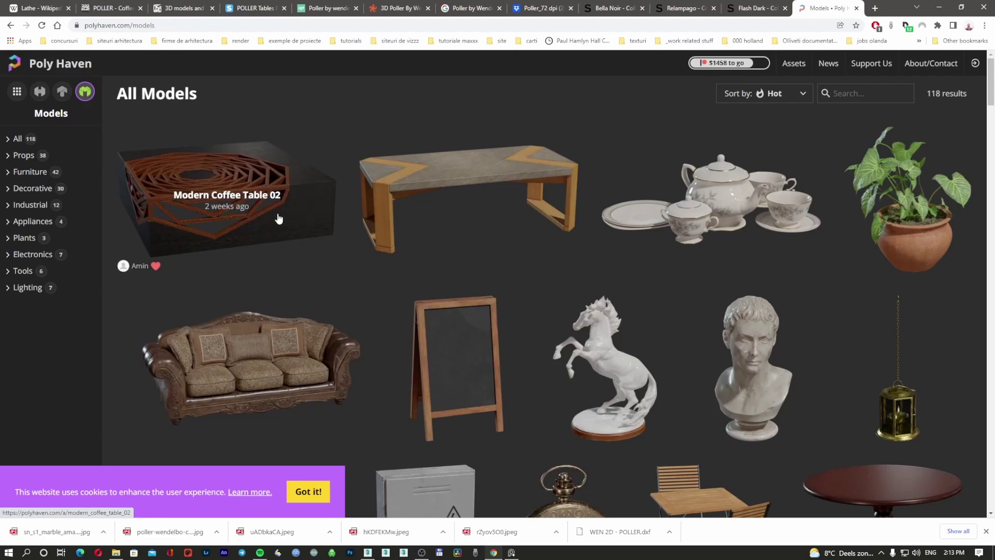
{"action": "scroll", "coordinate": [459, 268], "scroll_direction": "down", "scroll_amount": 2}
{"action": "scroll", "coordinate": [459, 269], "scroll_direction": "down", "scroll_amount": 1}
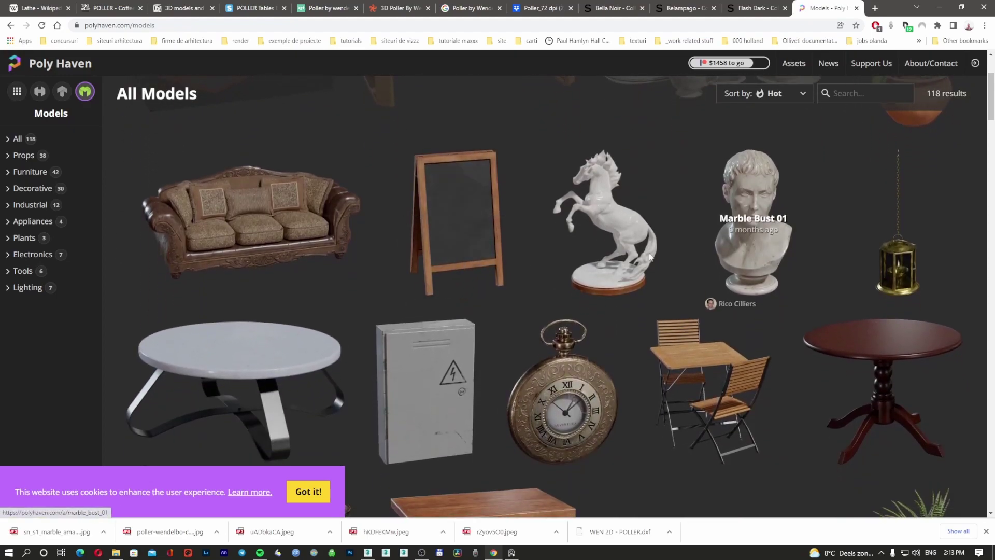
{"action": "scroll", "coordinate": [414, 267], "scroll_direction": "down", "scroll_amount": 5}
{"action": "scroll", "coordinate": [413, 261], "scroll_direction": "down", "scroll_amount": 4}
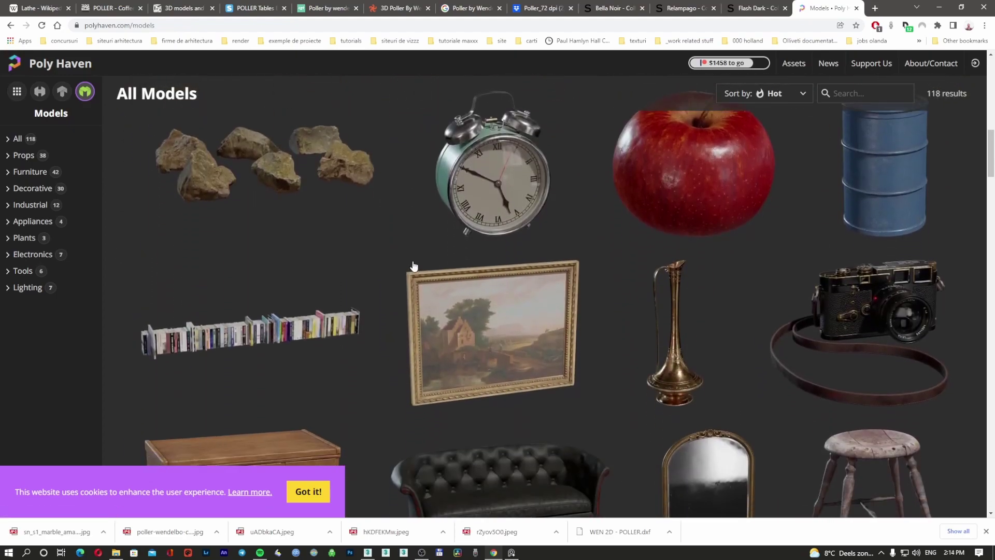
{"action": "scroll", "coordinate": [413, 262], "scroll_direction": "down", "scroll_amount": 3}
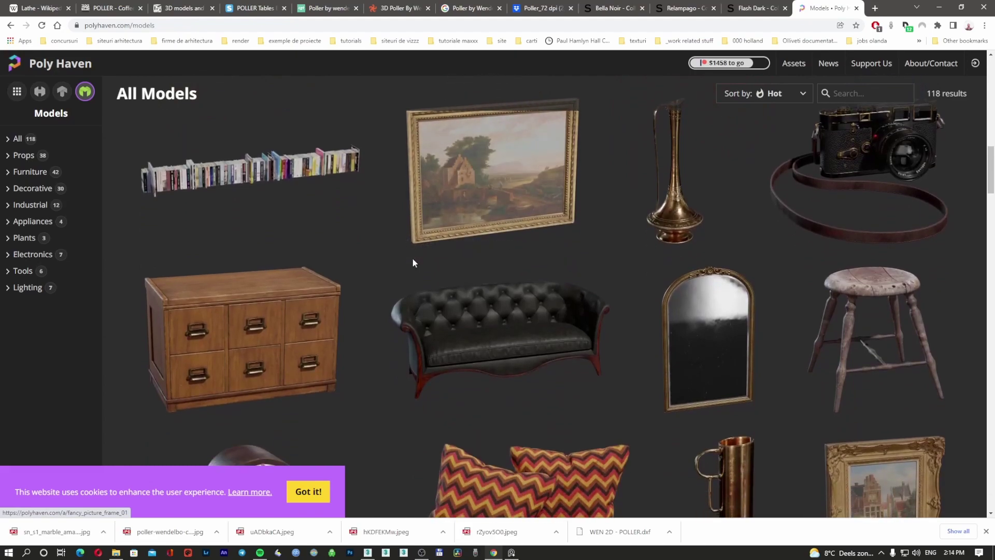
{"action": "scroll", "coordinate": [412, 261], "scroll_direction": "down", "scroll_amount": 2}
{"action": "scroll", "coordinate": [412, 261], "scroll_direction": "down", "scroll_amount": 6}
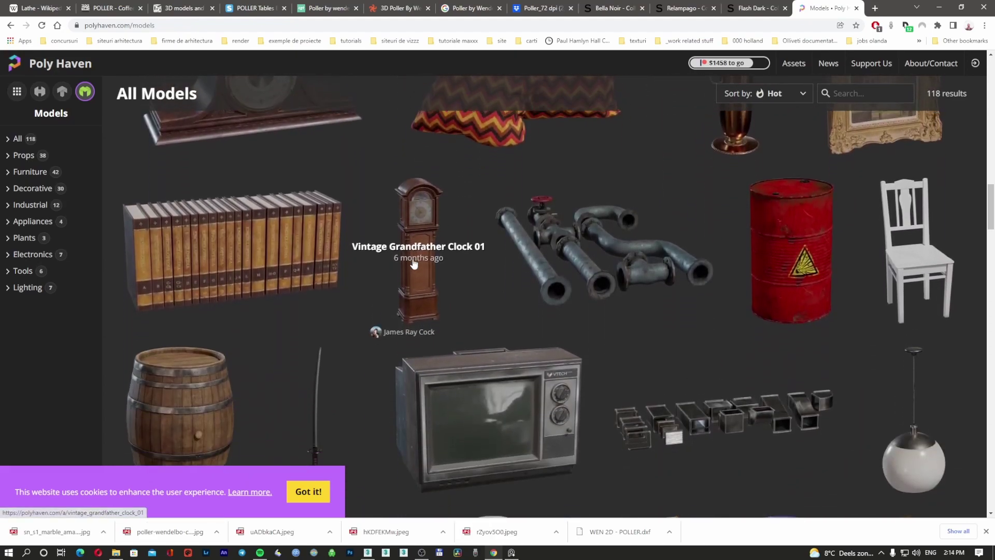
{"action": "left_click", "coordinate": [61, 92]}
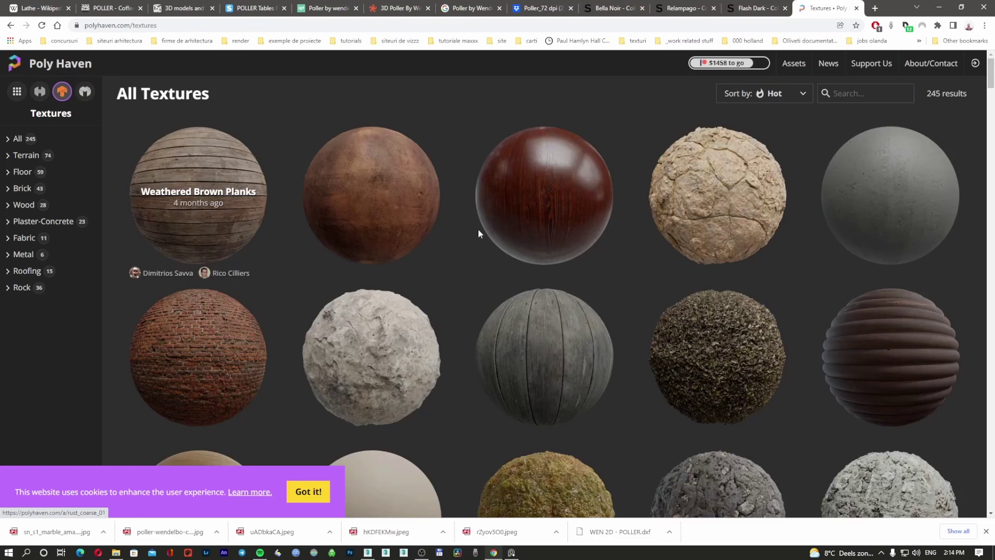
{"action": "scroll", "coordinate": [555, 231], "scroll_direction": "down", "scroll_amount": 2}
Return to Poly Haven's HDRIs and look through the Indoor category for a suitable lighting environment.
{"action": "left_click", "coordinate": [39, 91]}
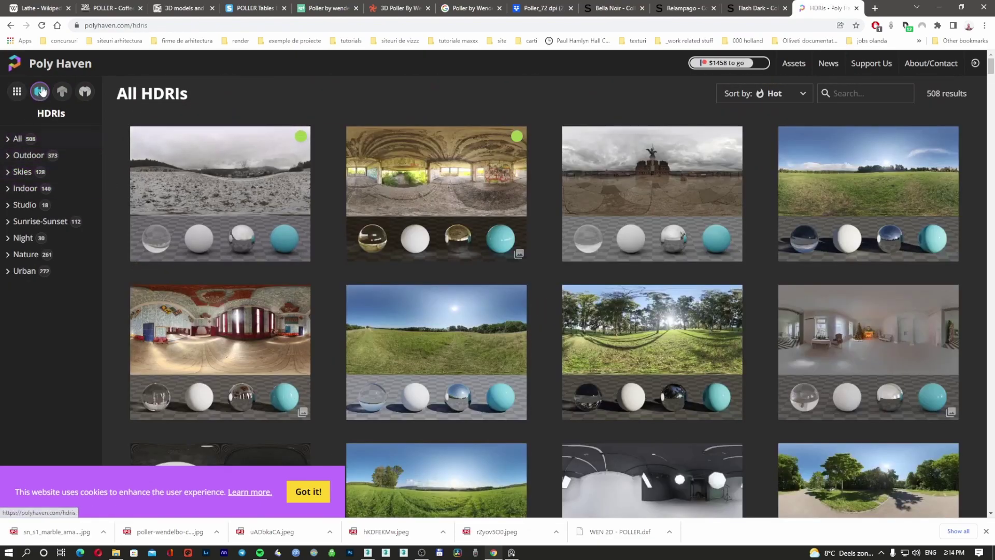
{"action": "left_click", "coordinate": [59, 188]}
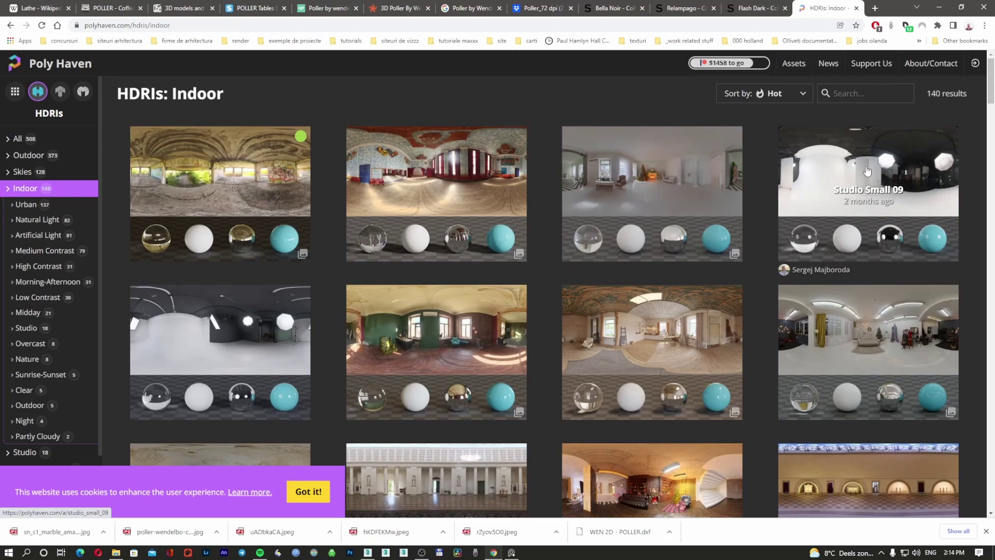
{"action": "scroll", "coordinate": [868, 171], "scroll_direction": "down", "scroll_amount": 2}
{"action": "scroll", "coordinate": [868, 171], "scroll_direction": "up", "scroll_amount": 2}
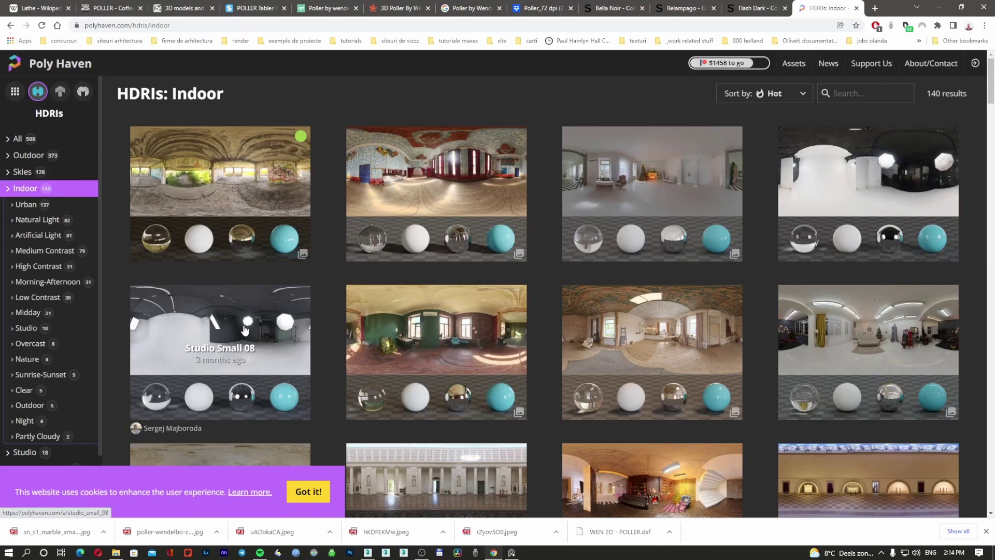
{"action": "scroll", "coordinate": [289, 318], "scroll_direction": "down", "scroll_amount": 3}
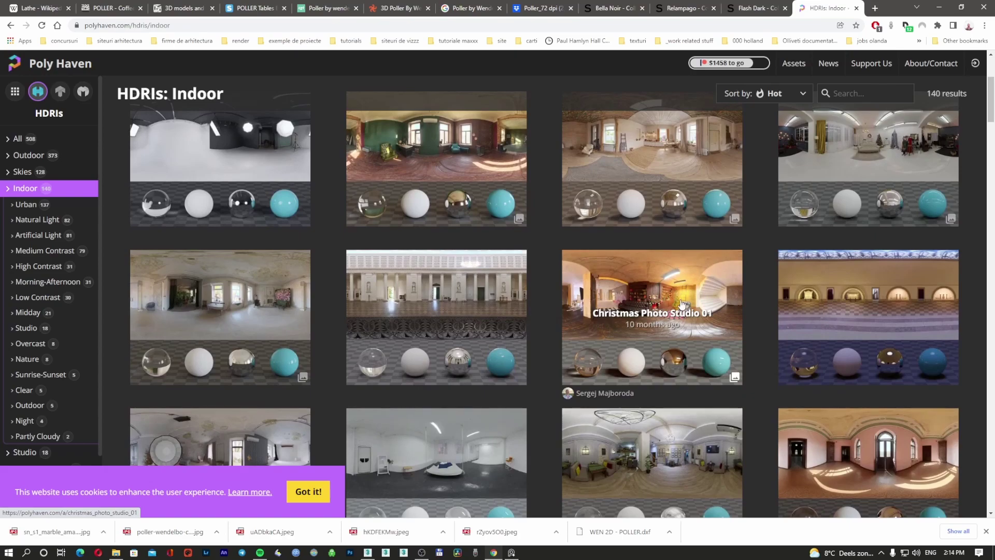
{"action": "scroll", "coordinate": [682, 303], "scroll_direction": "down", "scroll_amount": 1}
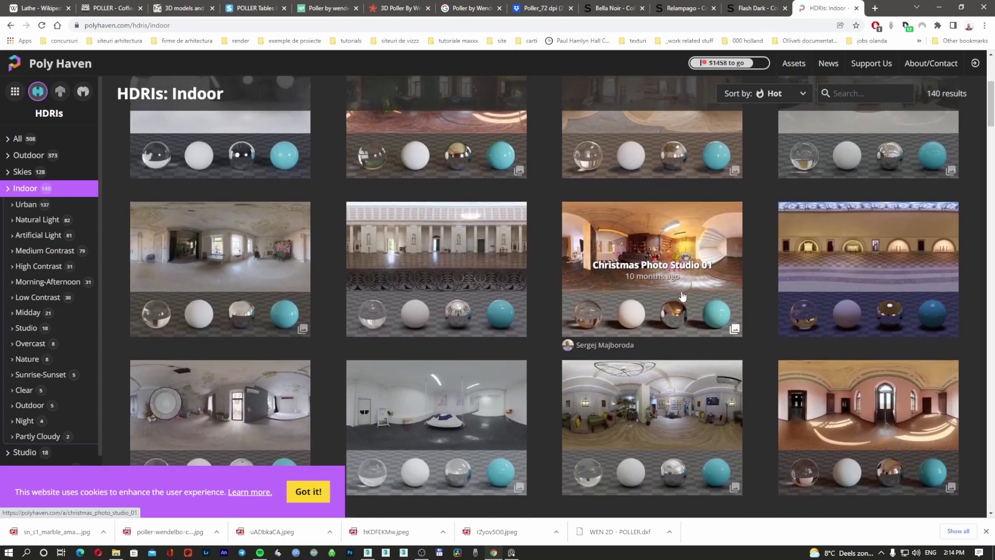
{"action": "scroll", "coordinate": [682, 296], "scroll_direction": "down", "scroll_amount": 1}
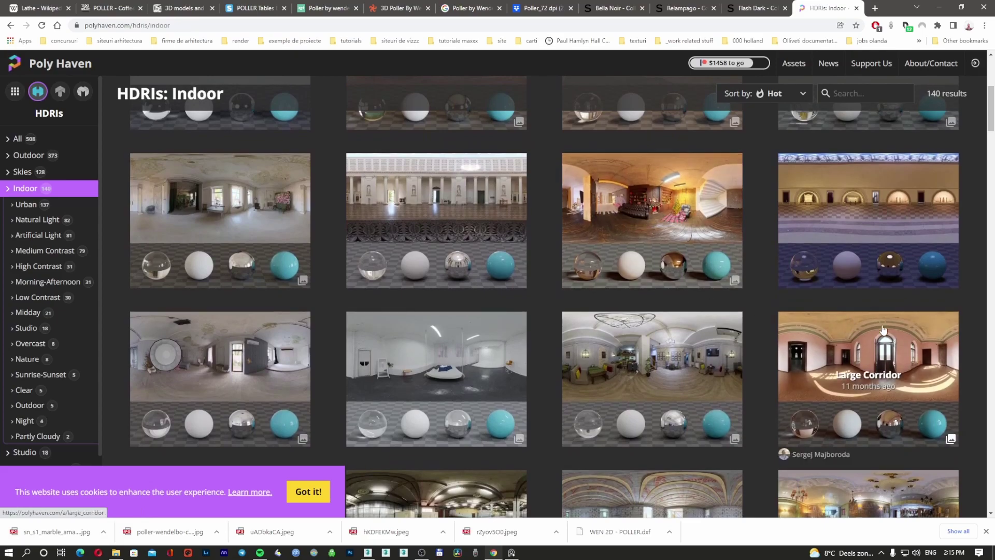
{"action": "scroll", "coordinate": [886, 329], "scroll_direction": "down", "scroll_amount": 2}
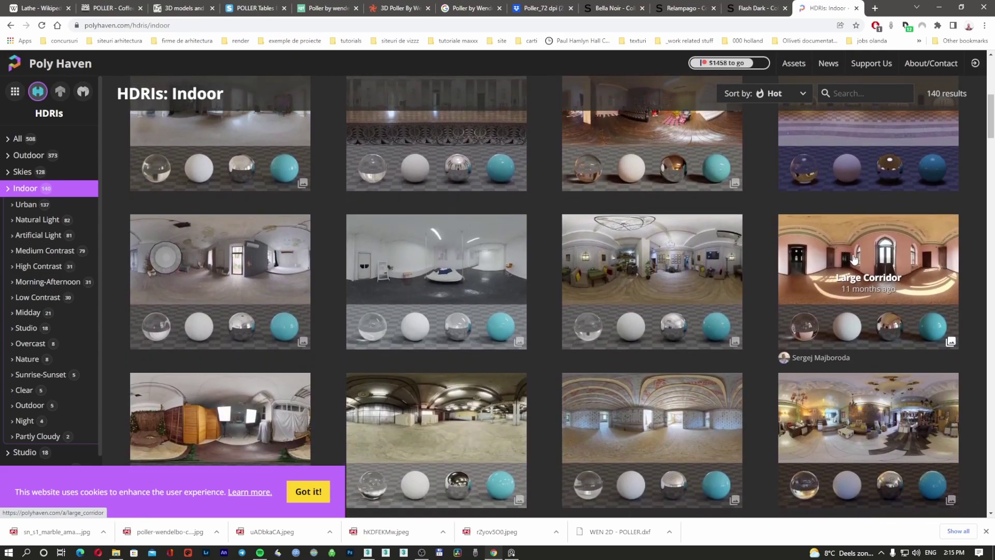
{"action": "scroll", "coordinate": [855, 249], "scroll_direction": "up", "scroll_amount": 5}
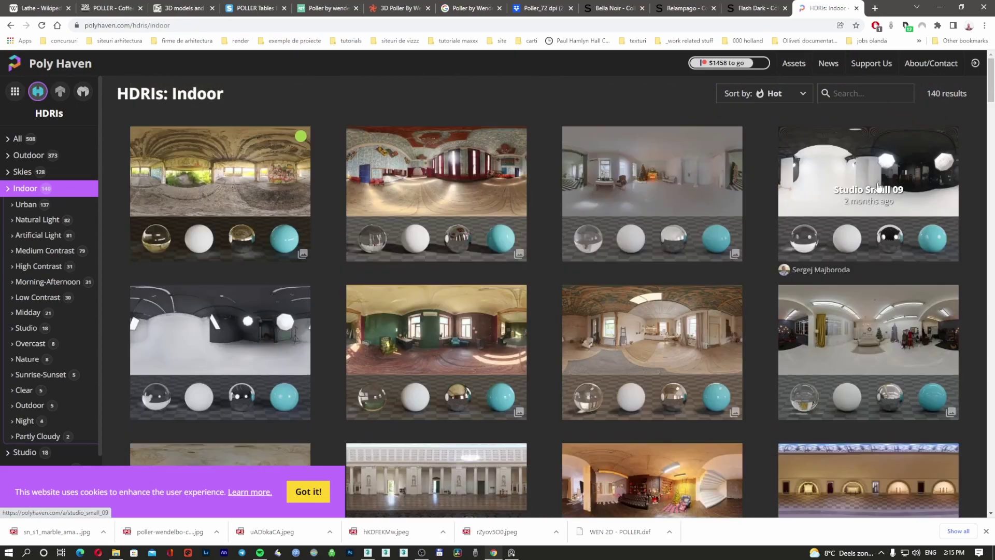
Open the Studio Small 09 HDRI, view its panorama, and choose HDR as the download format.
{"action": "left_click", "coordinate": [883, 179]}
{"action": "left_click_drag", "start_coordinate": [367, 303], "coordinate": [430, 293]}
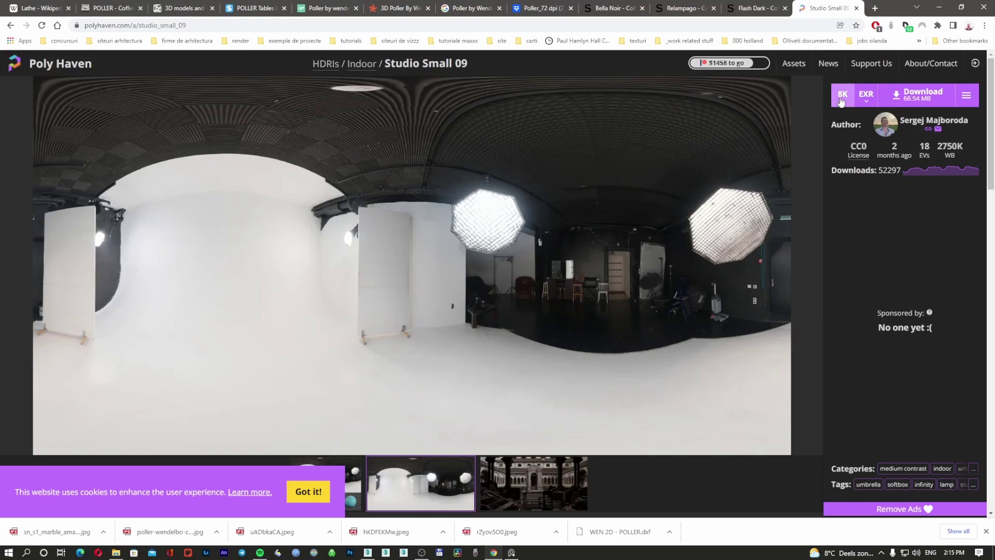
{"action": "left_click", "coordinate": [866, 96]}
{"action": "left_click", "coordinate": [873, 118]}
{"action": "left_click", "coordinate": [868, 102]}
{"action": "left_click", "coordinate": [872, 138]}
{"action": "left_click", "coordinate": [868, 103]}
{"action": "left_click", "coordinate": [873, 118]}
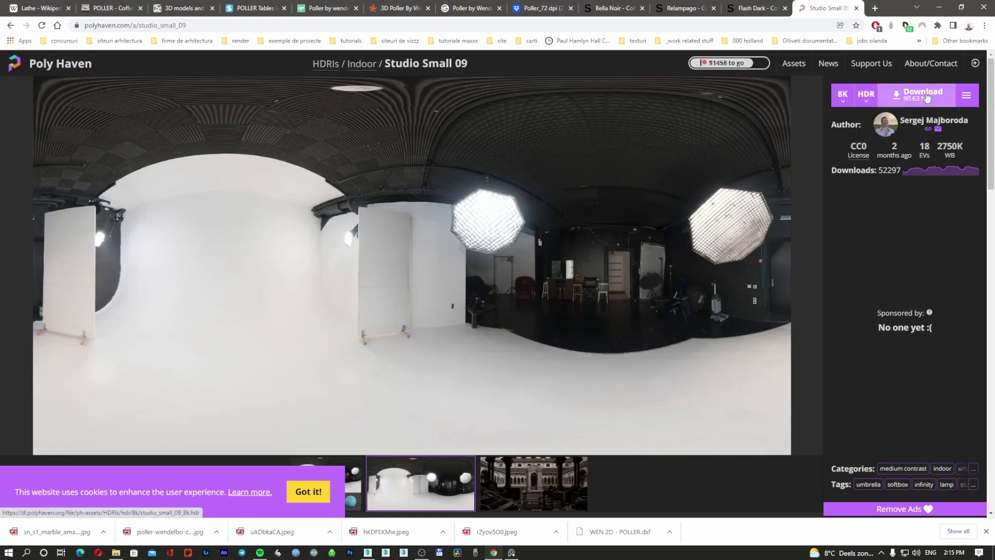
Download the 8K Studio Small 09 HDR file to the HDRI haven folder on the Texturi (Z:) drive.
{"action": "left_click", "coordinate": [927, 98]}
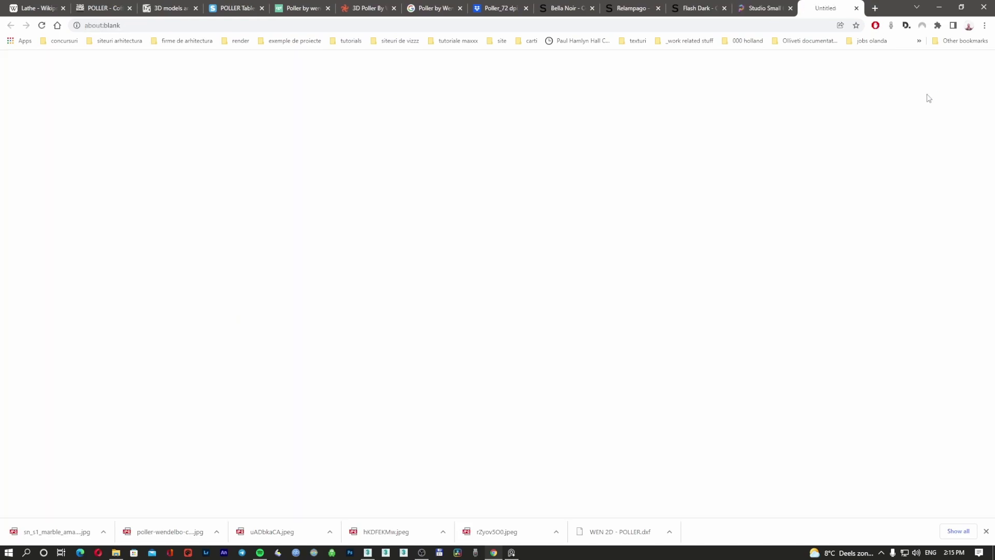
{"action": "left_click", "coordinate": [43, 363]}
{"action": "left_click", "coordinate": [331, 228]}
{"action": "key", "text": "h"}
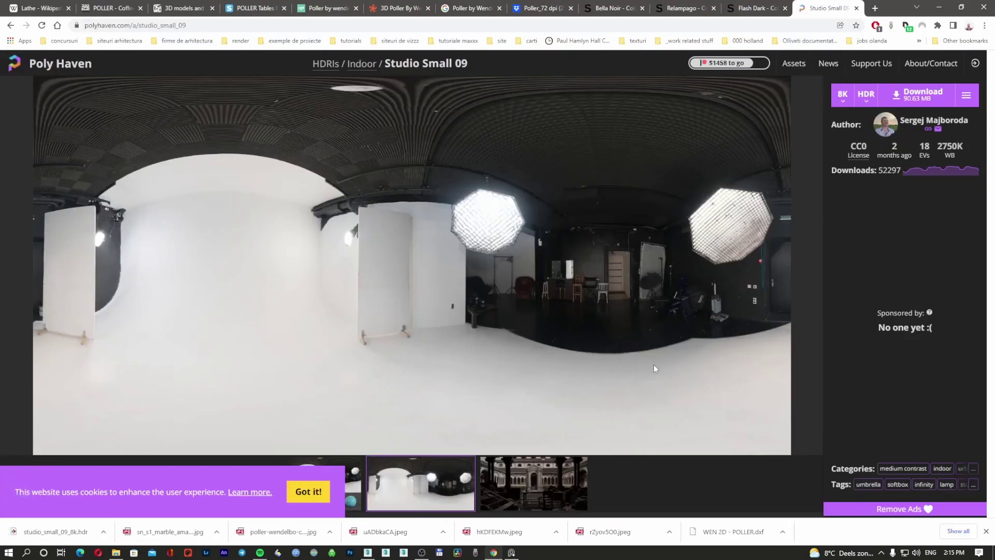
{"action": "right_click", "coordinate": [502, 277]}
{"action": "left_click", "coordinate": [538, 293]}
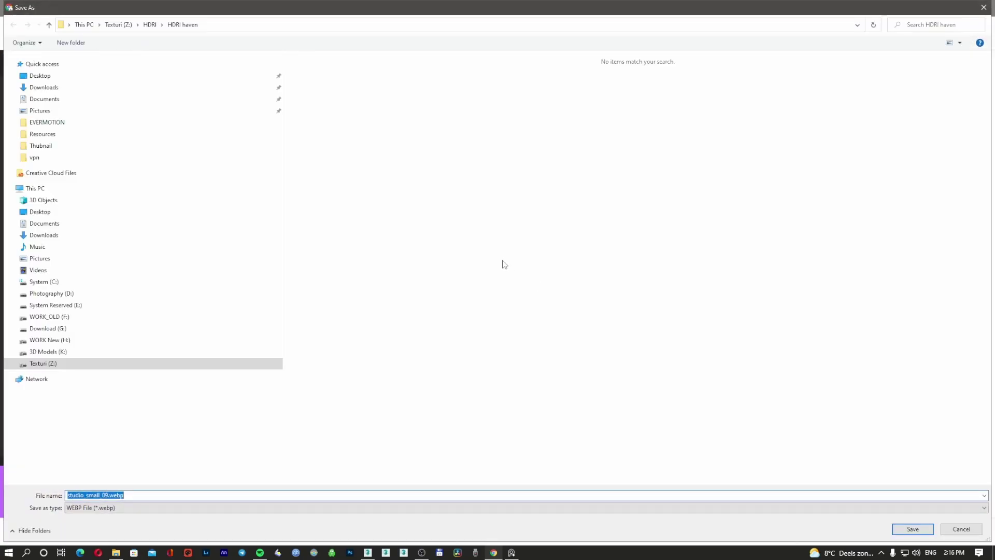
{"action": "left_click", "coordinate": [959, 529]}
Capture the Studio Small 09 panorama as a screenshot and save it as the JPEG "Studio Small 09" in the HDRI haven folder.
{"action": "scroll", "coordinate": [592, 399], "scroll_direction": "down", "scroll_amount": 2}
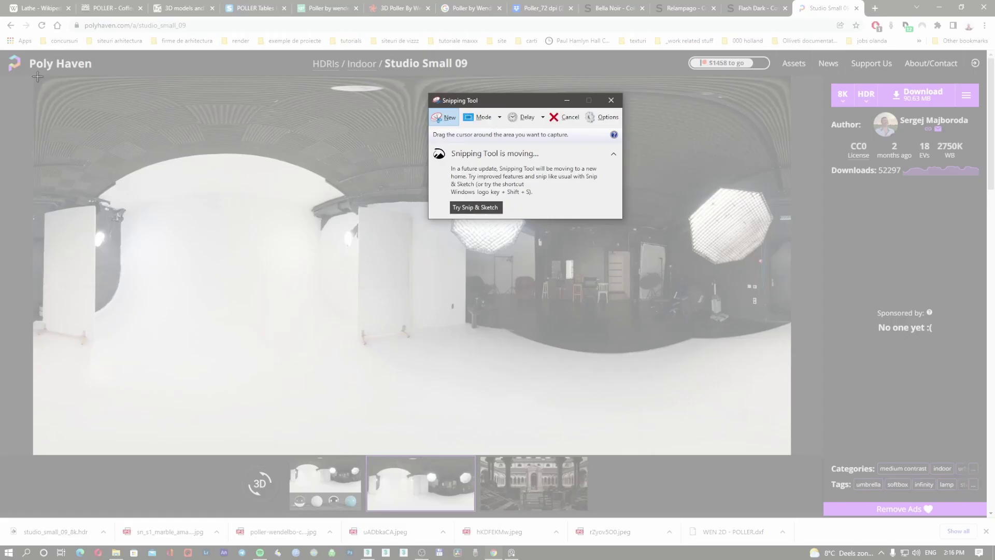
{"action": "left_click_drag", "start_coordinate": [38, 77], "coordinate": [786, 453]}
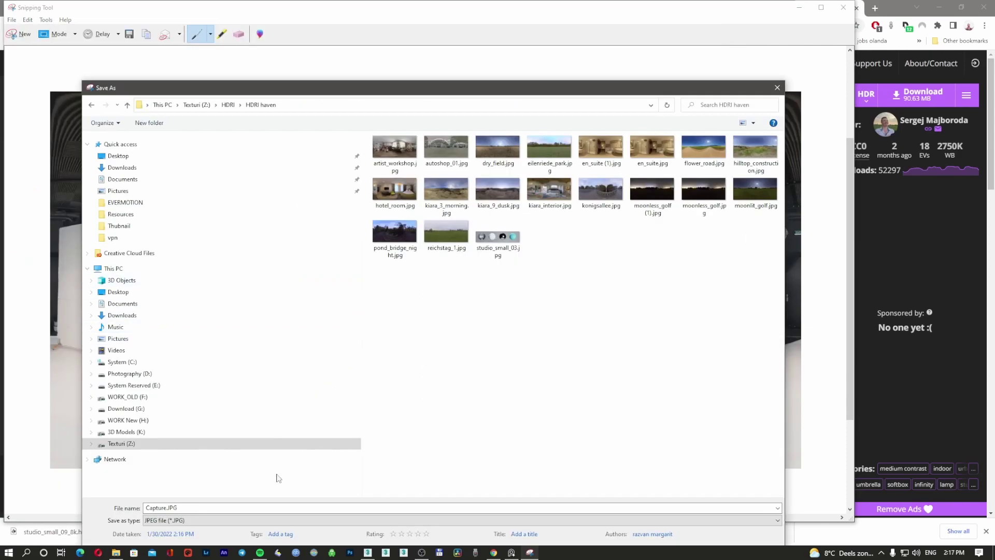
{"action": "left_click", "coordinate": [199, 507]}
{"action": "type", "text": "Studio Small 09"}
{"action": "left_click_drag", "start_coordinate": [625, 83], "coordinate": [636, 11]}
{"action": "left_click", "coordinate": [717, 485]}
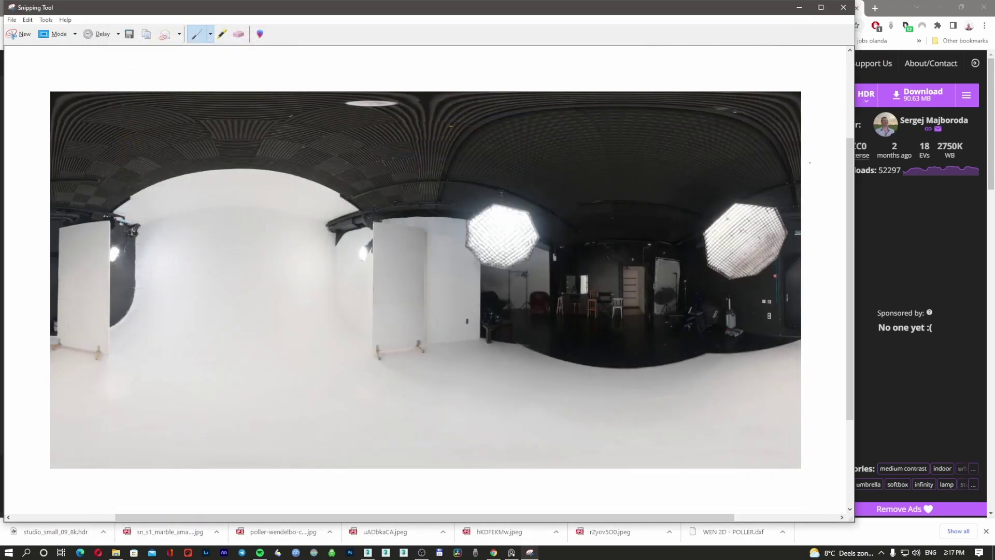
{"action": "left_click", "coordinate": [842, 7]}
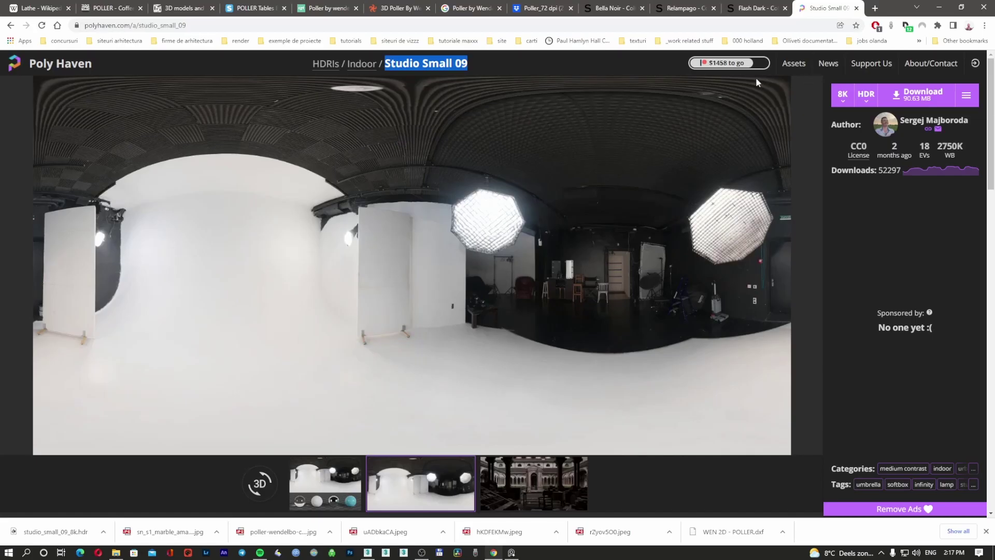
Switch to 3ds Max and open the Corona render setup at its Scene Environment settings.
{"action": "left_click", "coordinate": [938, 7]}
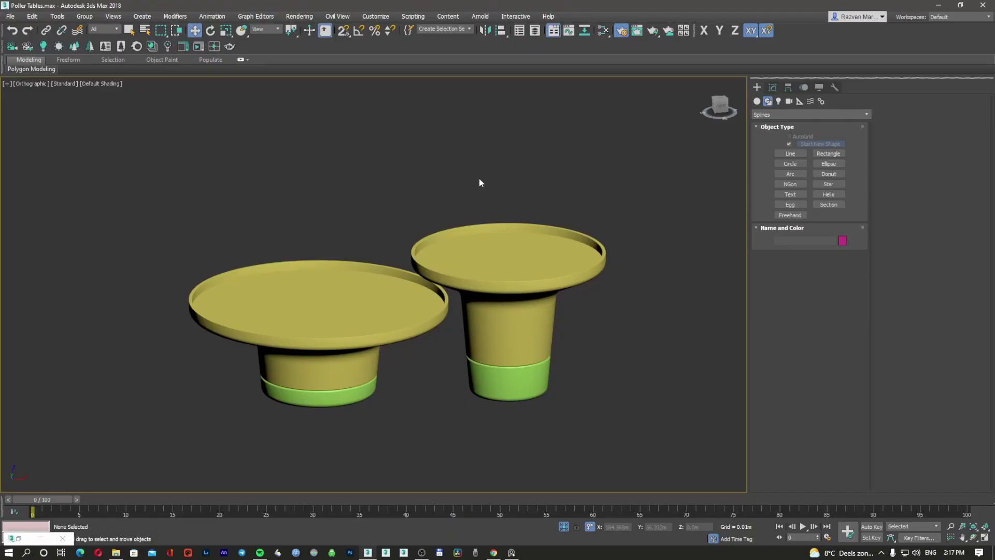
{"action": "key", "text": "F10"}
{"action": "left_click_drag", "start_coordinate": [400, 32], "coordinate": [428, 108]}
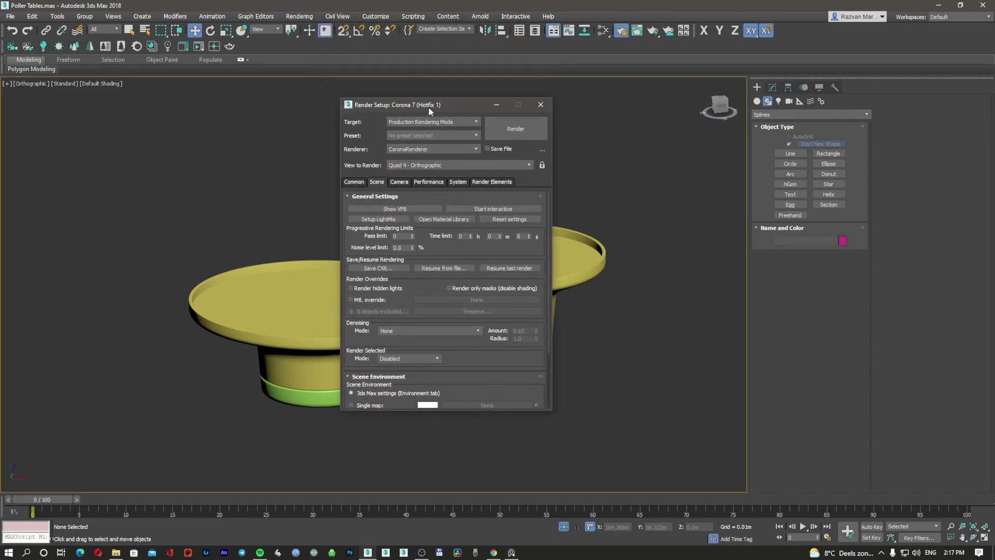
{"action": "scroll", "coordinate": [460, 279], "scroll_direction": "down", "scroll_amount": 3}
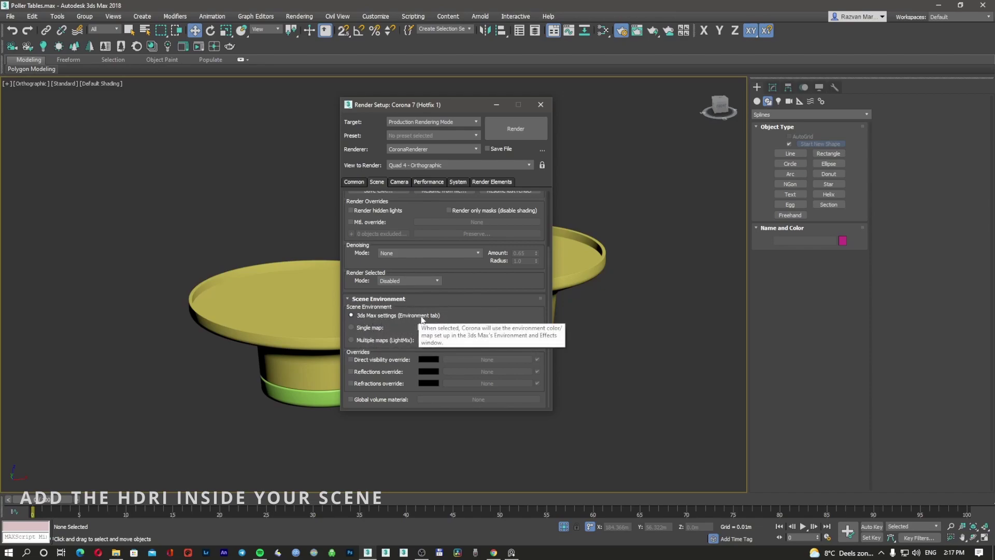
{"action": "left_click", "coordinate": [580, 214]}
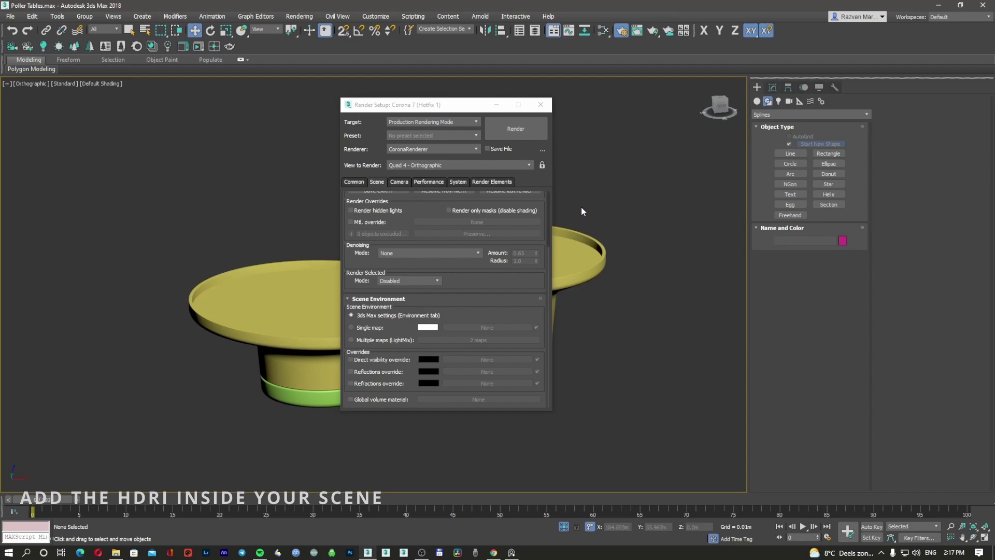
Open the Environment and Effects settings for the scene.
{"action": "key", "text": "8"}
{"action": "left_click_drag", "start_coordinate": [279, 67], "coordinate": [309, 112]}
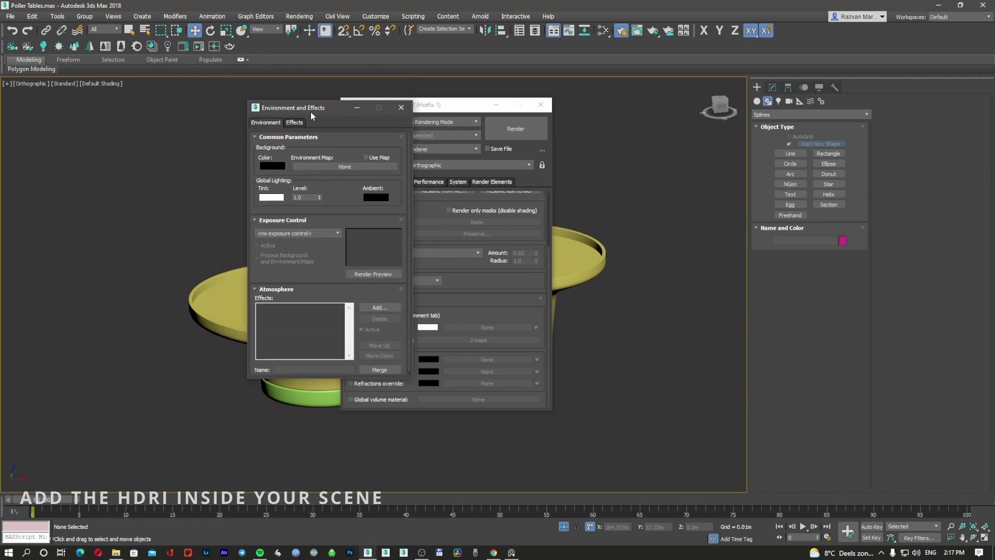
{"action": "left_click", "coordinate": [299, 16]}
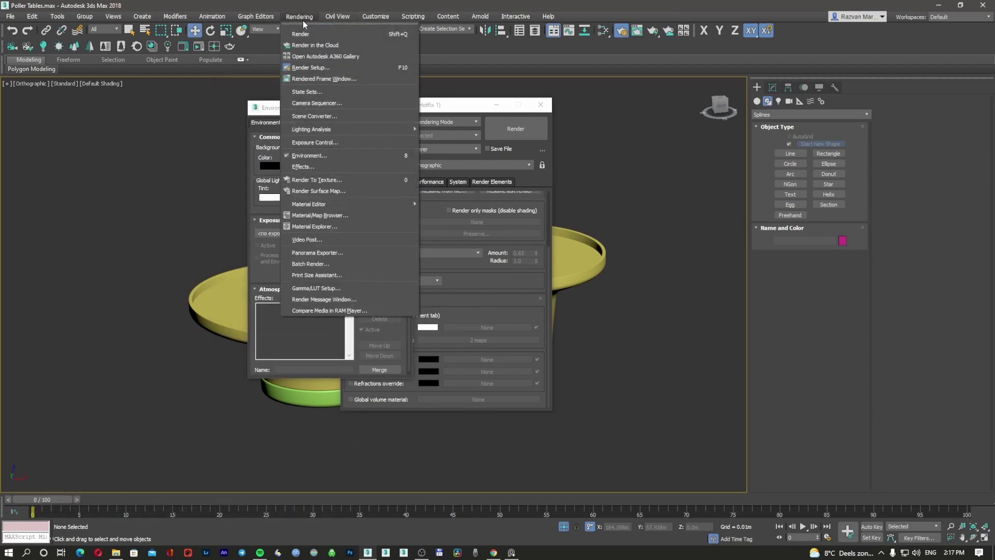
{"action": "left_click", "coordinate": [342, 155]}
{"action": "left_click", "coordinate": [299, 16]}
{"action": "left_click", "coordinate": [358, 156]}
{"action": "left_click_drag", "start_coordinate": [342, 104], "coordinate": [437, 143]}
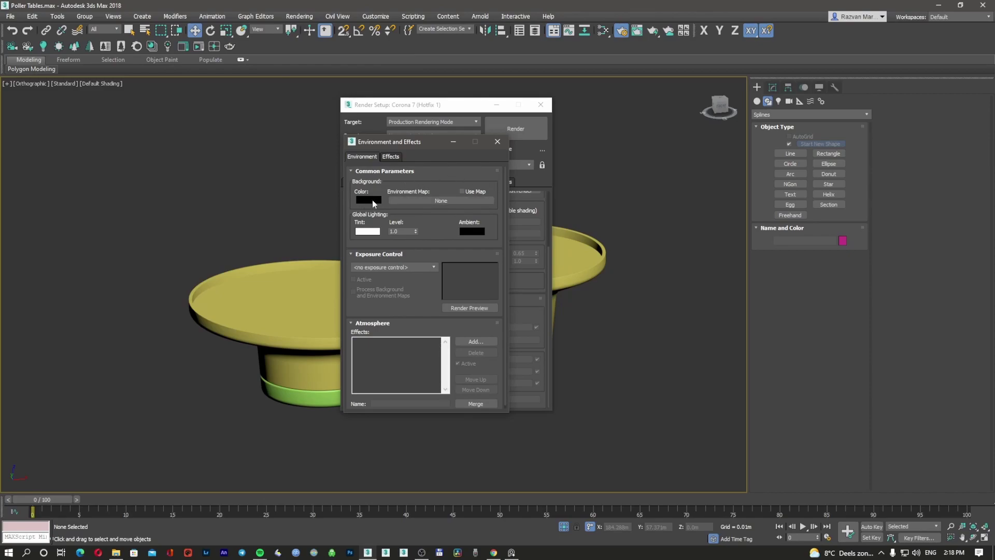
Assign a CoronaBitmap as the scene's environment background map.
{"action": "left_click", "coordinate": [433, 201]}
{"action": "left_click", "coordinate": [396, 158]}
{"action": "left_click", "coordinate": [405, 170]}
{"action": "left_click", "coordinate": [398, 171]}
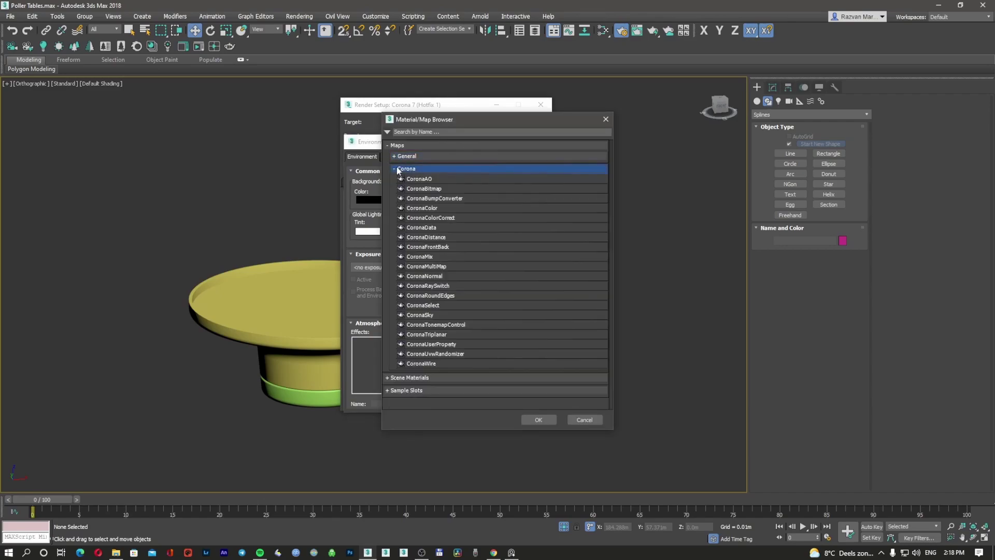
{"action": "double_click", "coordinate": [449, 193]}
Load studio_small_09_8k.hdr from the HDRI haven folder on Texturi (Z:) into the environment bitmap, keeping the default HDRI load settings.
{"action": "left_click_drag", "start_coordinate": [424, 142], "coordinate": [209, 140]}
{"action": "left_click", "coordinate": [321, 178]}
{"action": "key", "text": "m"}
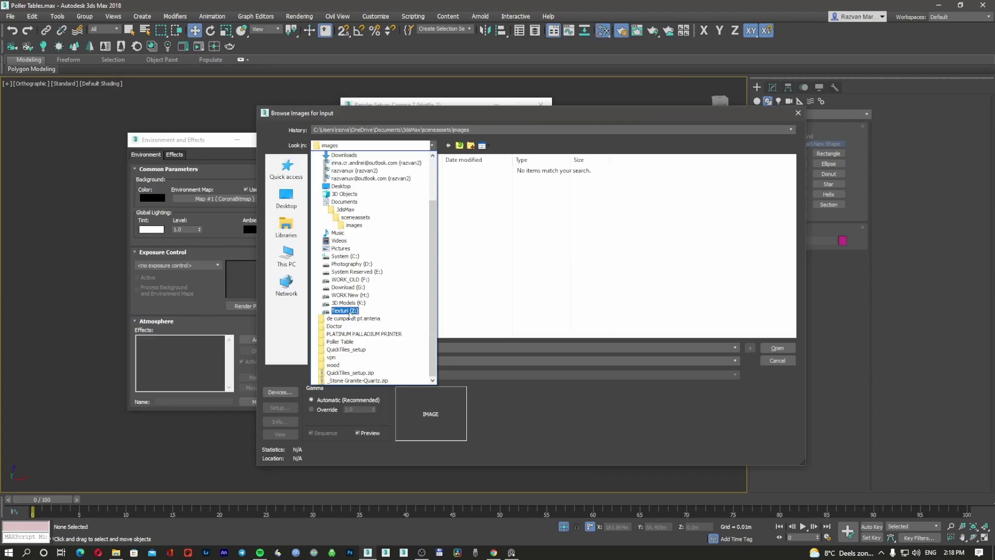
{"action": "left_click", "coordinate": [351, 311]}
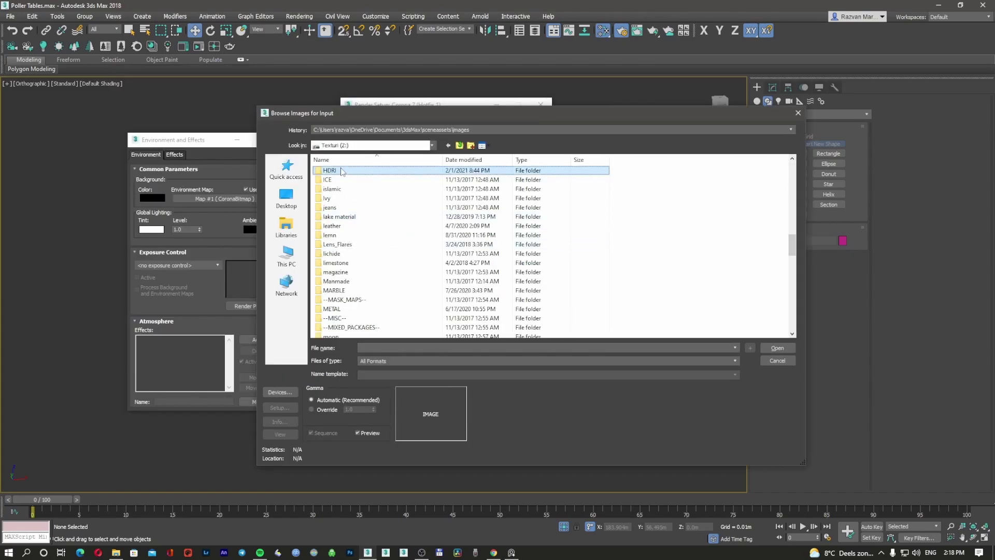
{"action": "double_click", "coordinate": [347, 228]}
{"action": "left_click_drag", "start_coordinate": [471, 119], "coordinate": [440, 56]}
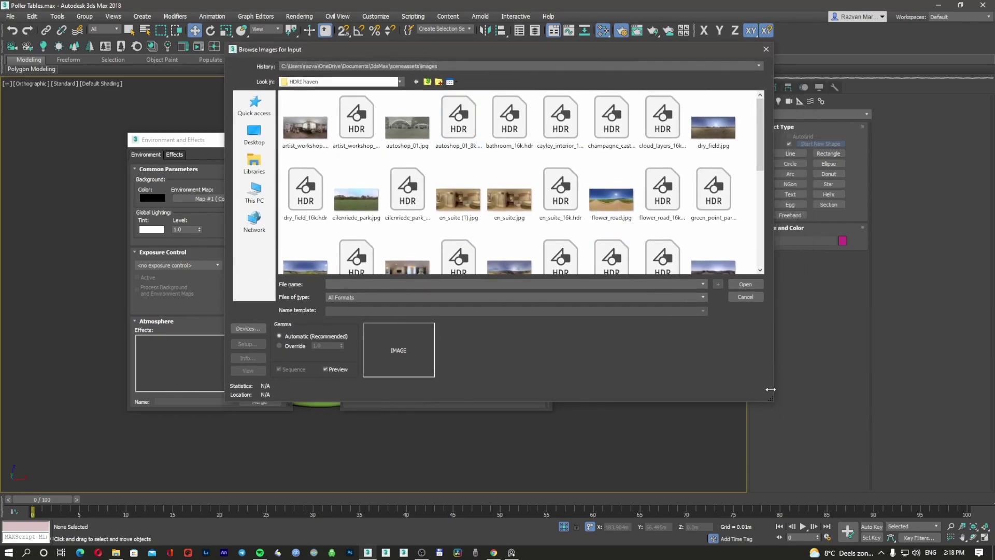
{"action": "left_click_drag", "start_coordinate": [774, 402], "coordinate": [832, 494]}
{"action": "left_click", "coordinate": [415, 277]}
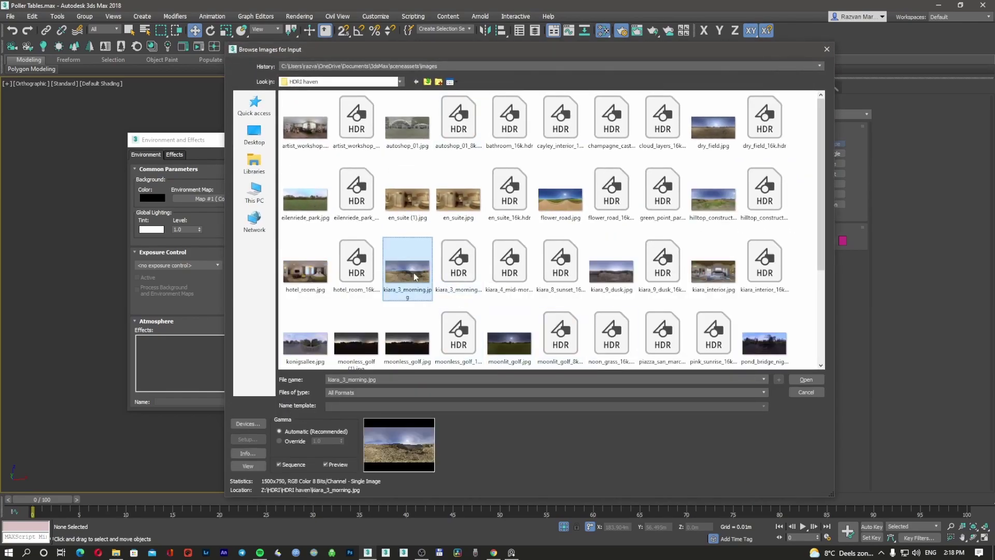
{"action": "scroll", "coordinate": [415, 277], "scroll_direction": "down", "scroll_amount": 3}
{"action": "left_click", "coordinate": [462, 287]}
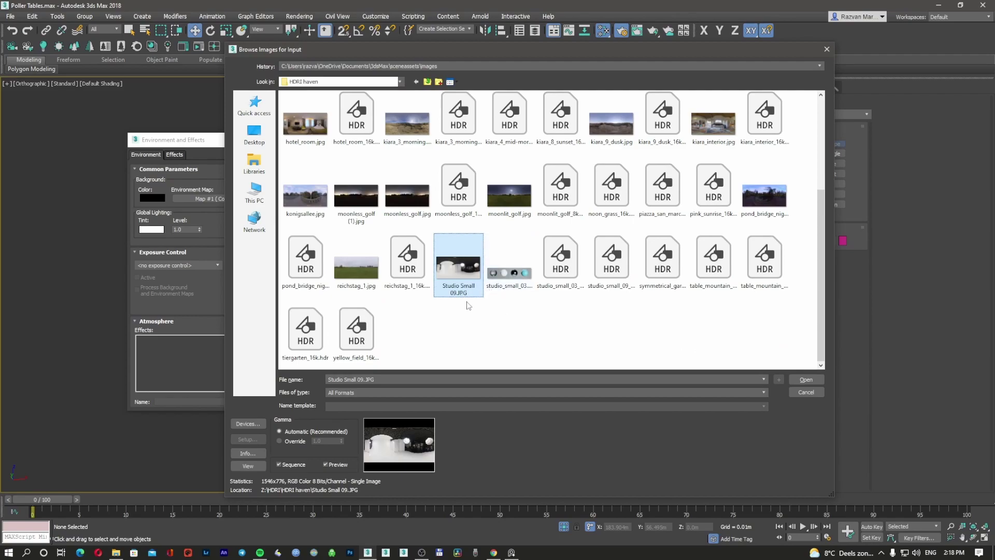
{"action": "left_click", "coordinate": [805, 379]}
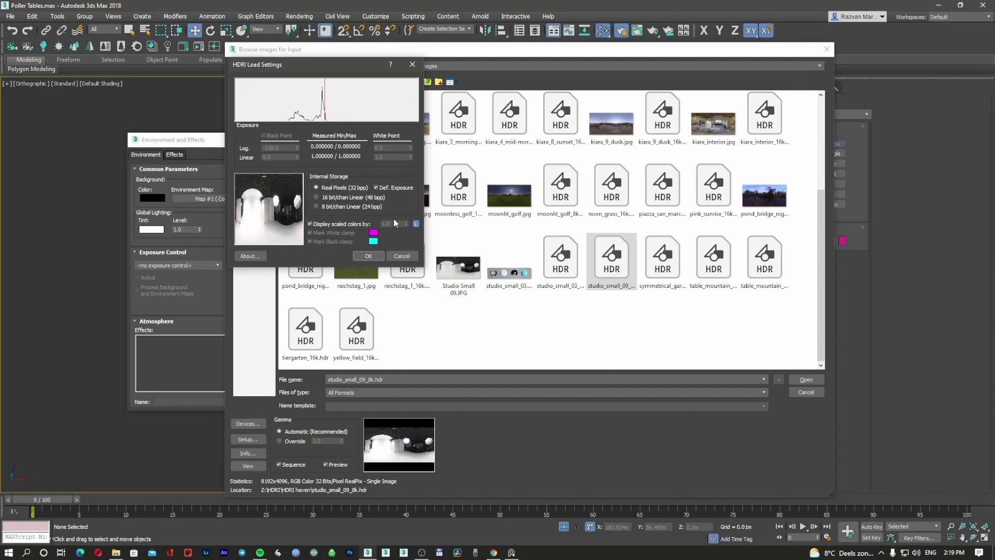
{"action": "left_click", "coordinate": [368, 256]}
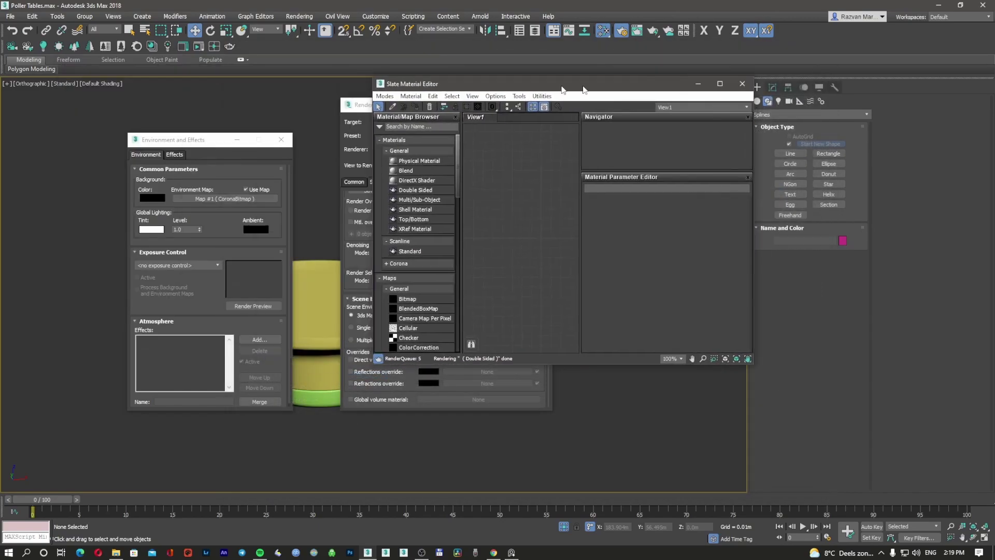
Add the environment's CoronaBitmap to the Slate Material Editor's view and display its parameters, closing the editor when done.
{"action": "left_click_drag", "start_coordinate": [539, 81], "coordinate": [688, 106]}
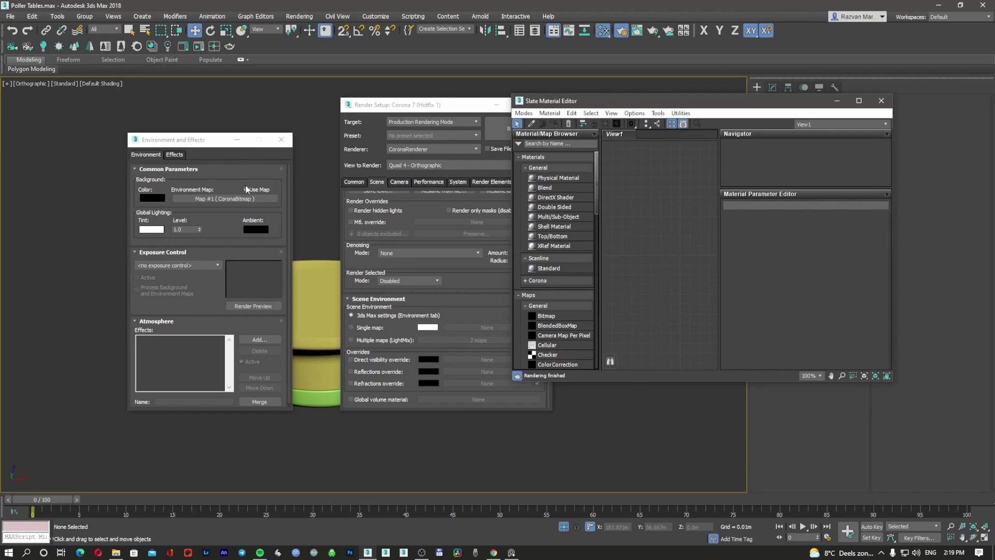
{"action": "left_click_drag", "start_coordinate": [226, 199], "coordinate": [655, 204]}
{"action": "left_click", "coordinate": [680, 271]}
{"action": "double_click", "coordinate": [660, 102]}
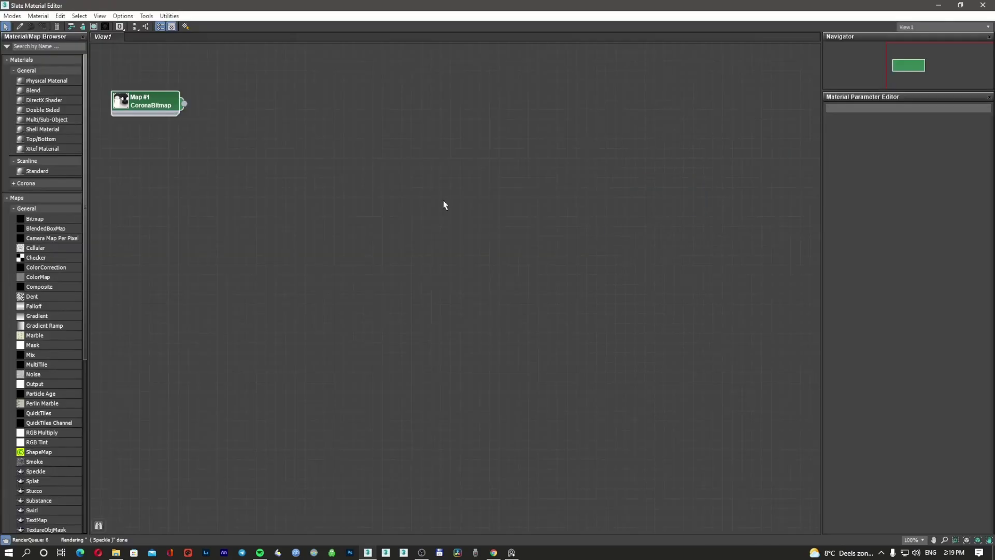
{"action": "double_click", "coordinate": [144, 102]}
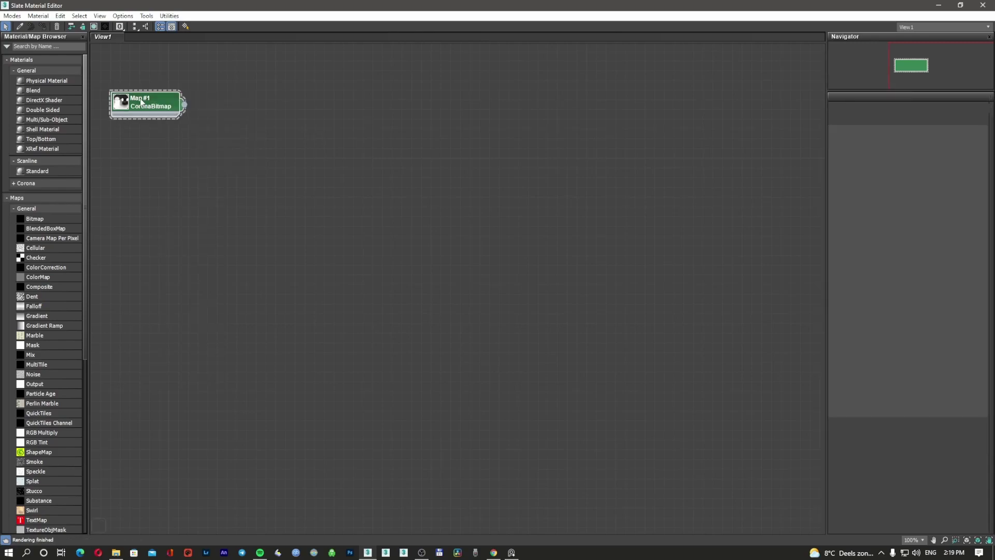
{"action": "left_click_drag", "start_coordinate": [145, 102], "coordinate": [406, 179]}
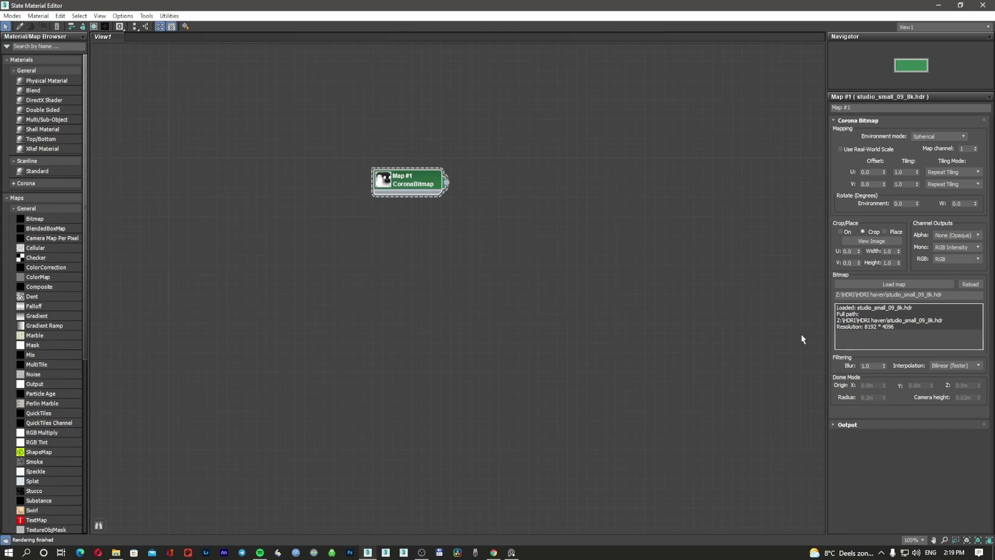
{"action": "left_click", "coordinate": [983, 5]}
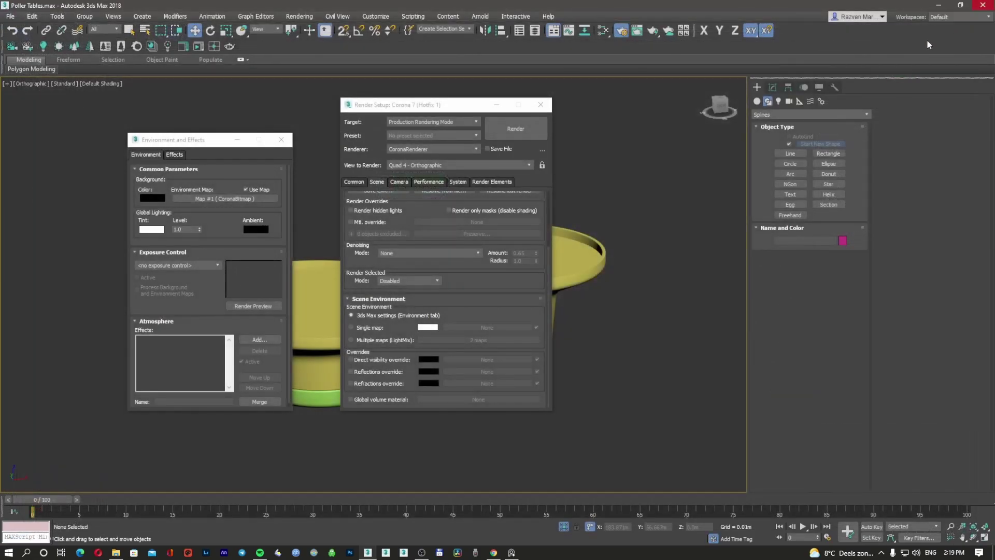
Start an interactive Corona render of the tables and put away the environment settings.
{"action": "left_click", "coordinate": [199, 47]}
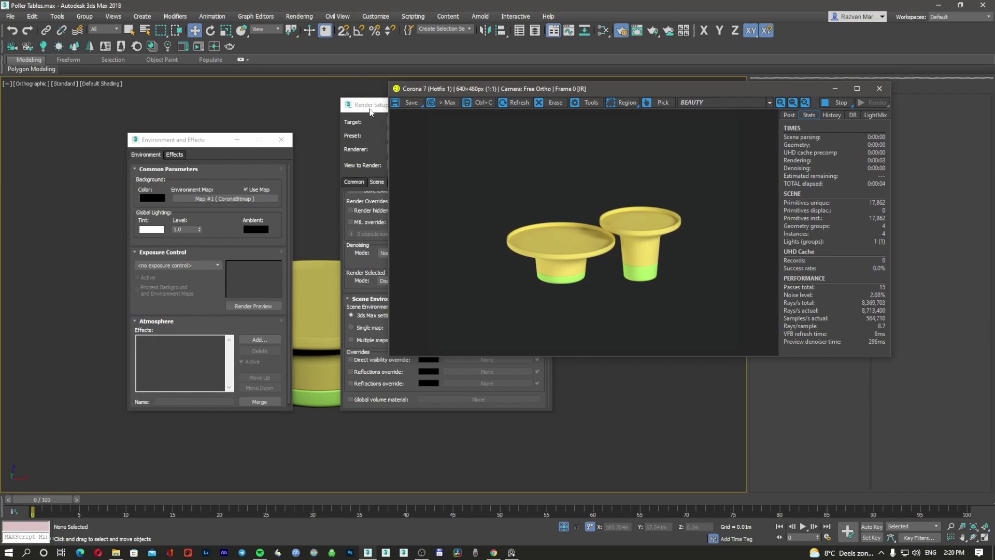
{"action": "left_click_drag", "start_coordinate": [371, 112], "coordinate": [305, 110]}
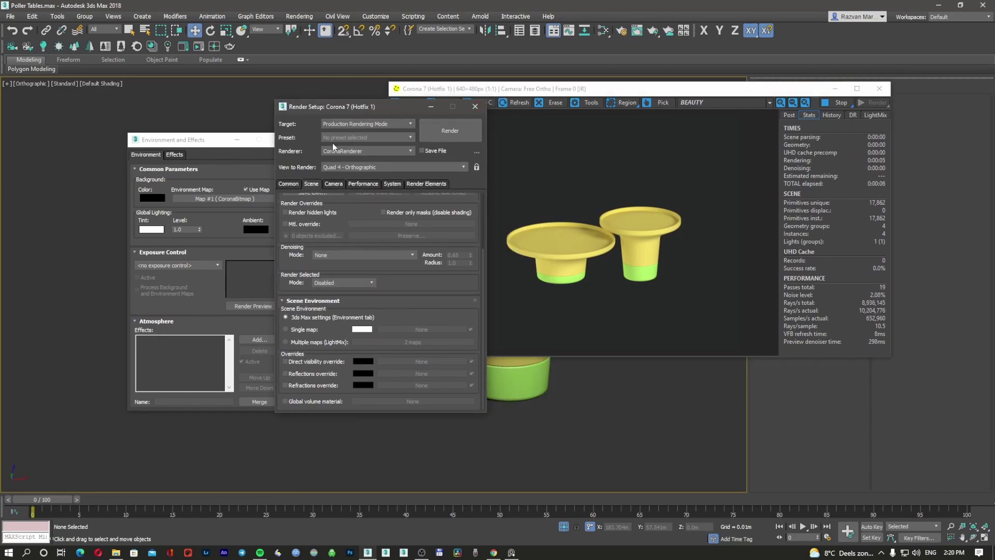
{"action": "left_click", "coordinate": [285, 139]}
Switch the viewport to Perspective and frame both tables alongside the interactive render.
{"action": "left_click", "coordinate": [334, 269]}
{"action": "middle_click_drag", "start_coordinate": [347, 259], "coordinate": [302, 270]}
{"action": "scroll", "coordinate": [314, 297], "scroll_direction": "down", "scroll_amount": 3}
{"action": "middle_click_drag", "start_coordinate": [317, 303], "coordinate": [289, 270], "text": "alt"}
{"action": "key", "text": "p"}
{"action": "scroll", "coordinate": [289, 269], "scroll_direction": "down", "scroll_amount": 3}
{"action": "left_click_drag", "start_coordinate": [482, 89], "coordinate": [486, 90]}
{"action": "middle_click_drag", "start_coordinate": [324, 235], "coordinate": [302, 262]}
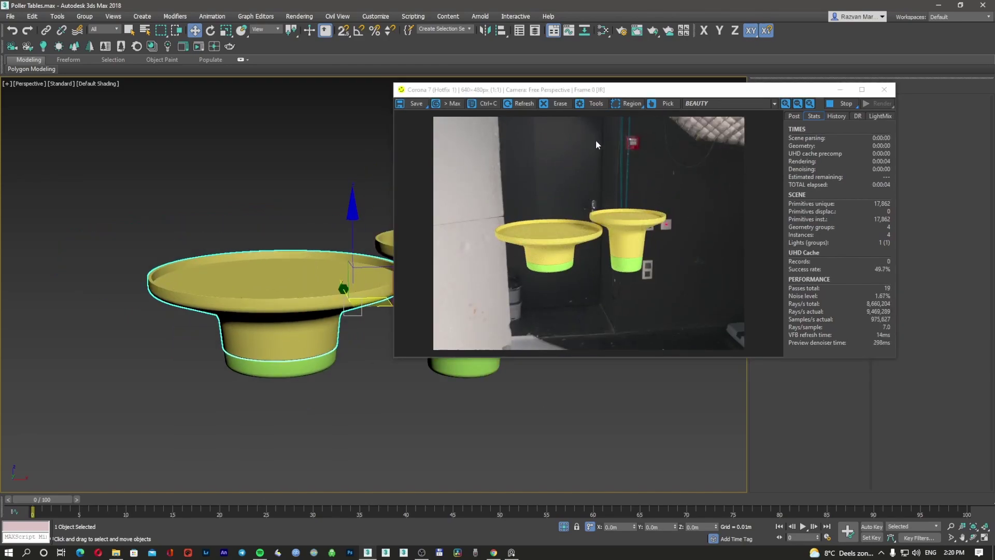
{"action": "left_click_drag", "start_coordinate": [588, 91], "coordinate": [701, 98]}
{"action": "left_click", "coordinate": [377, 203]}
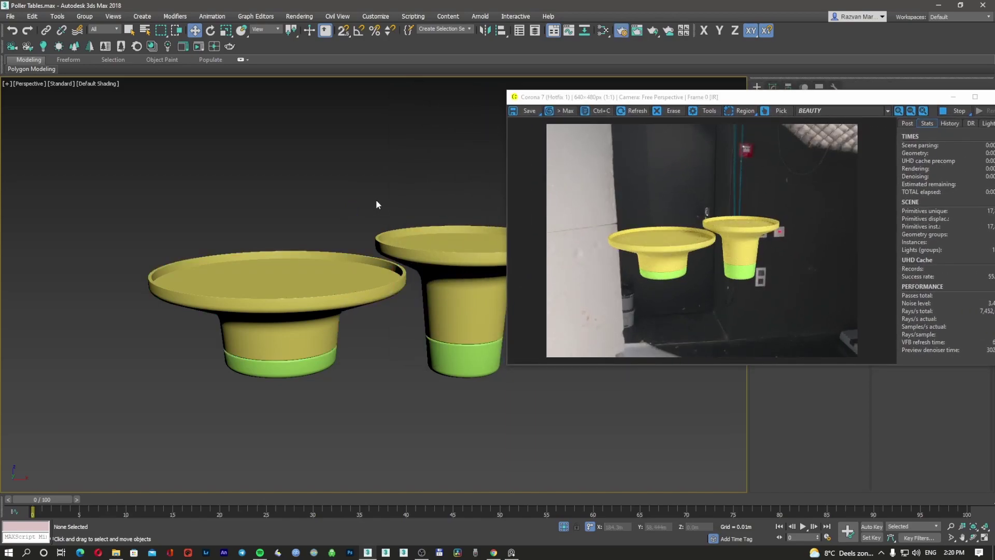
Enable the direct visibility override in Corona's scene environment and set its colour to white.
{"action": "key", "text": "F10"}
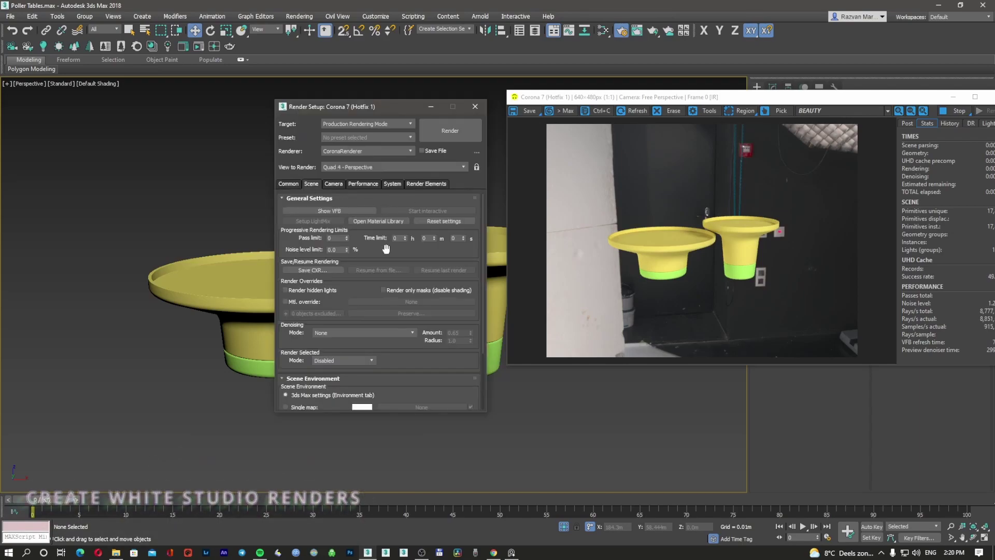
{"action": "scroll", "coordinate": [374, 215], "scroll_direction": "down", "scroll_amount": 2}
{"action": "scroll", "coordinate": [373, 215], "scroll_direction": "down", "scroll_amount": 2}
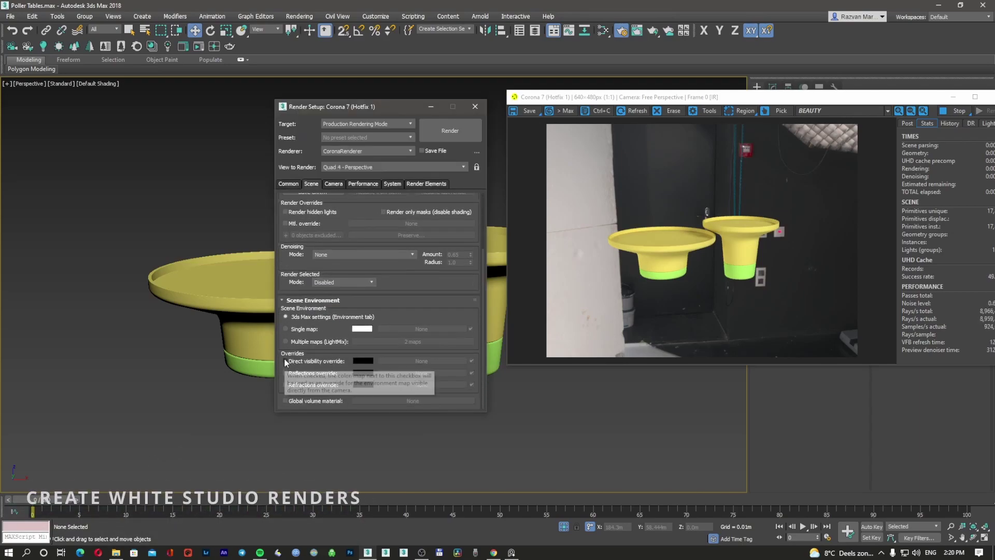
{"action": "left_click", "coordinate": [316, 361]}
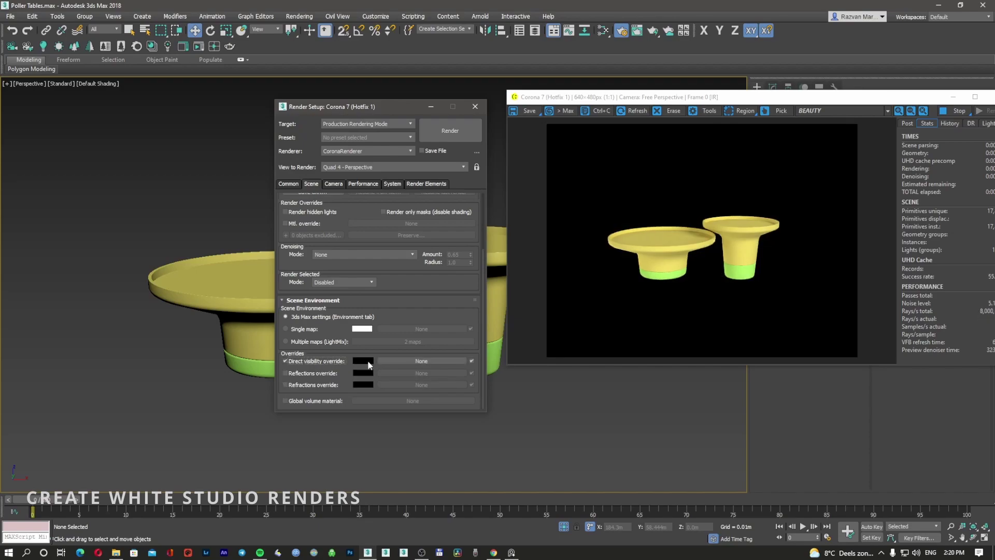
{"action": "left_click", "coordinate": [368, 361]}
{"action": "left_click", "coordinate": [290, 139]}
{"action": "left_click", "coordinate": [356, 149]}
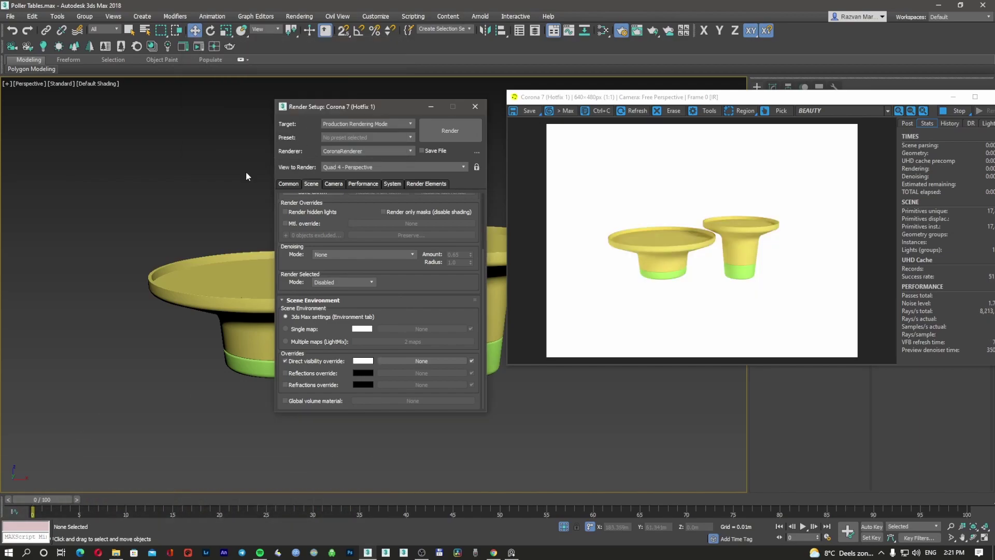
{"action": "key", "text": "F10"}
Draw a ground plane about 4.67 m by 5.24 m around both tables in the Top view.
{"action": "middle_click_drag", "start_coordinate": [457, 267], "coordinate": [437, 291]}
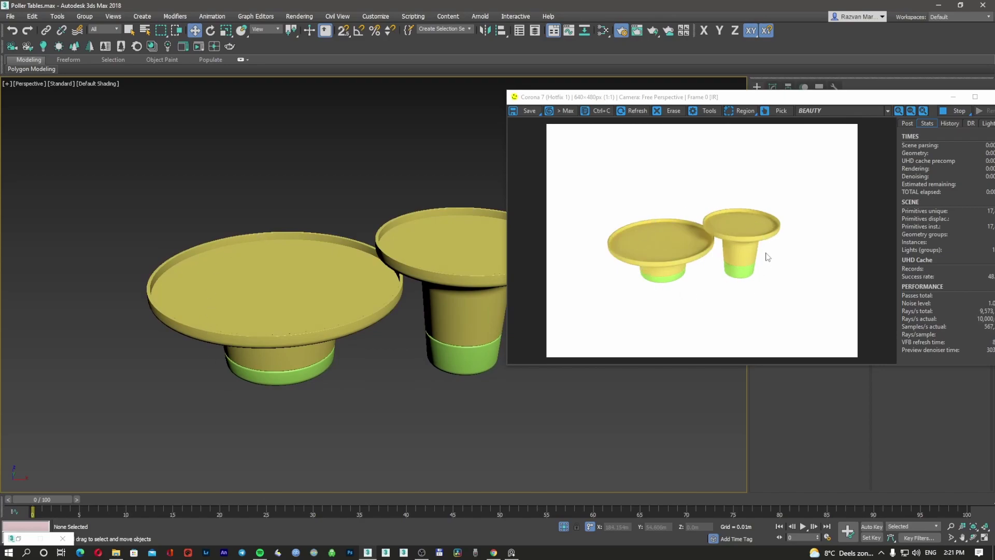
{"action": "mouse_move", "coordinate": [450, 318]}
{"action": "middle_mouse_down", "text": "alt"}
{"action": "mouse_move", "coordinate": [450, 275]}
{"action": "mouse_move", "coordinate": [458, 302]}
{"action": "middle_mouse_up", "text": "alt"}
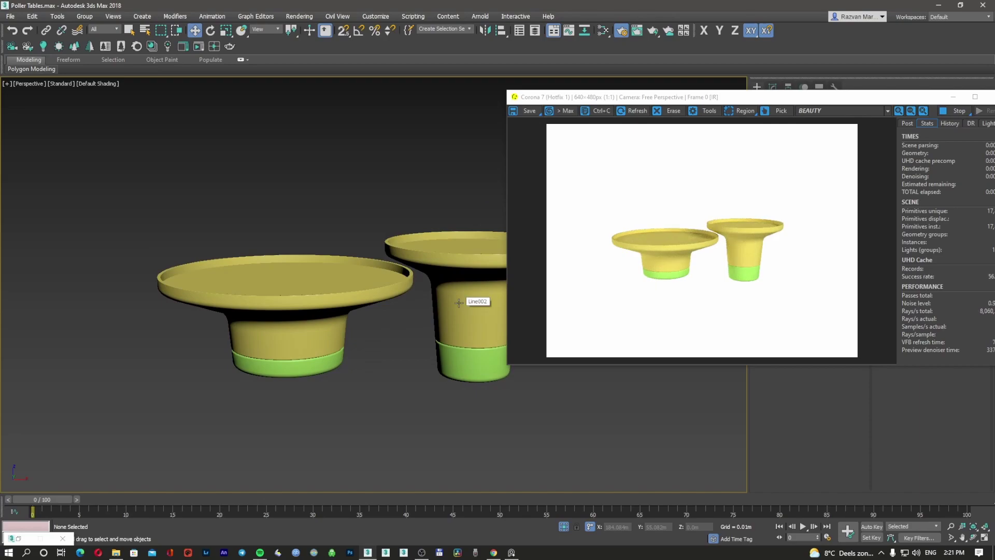
{"action": "left_click_drag", "start_coordinate": [866, 97], "coordinate": [939, 117]}
{"action": "left_click", "coordinate": [830, 187]}
{"action": "middle_click_drag", "start_coordinate": [485, 282], "coordinate": [484, 291], "text": "alt"}
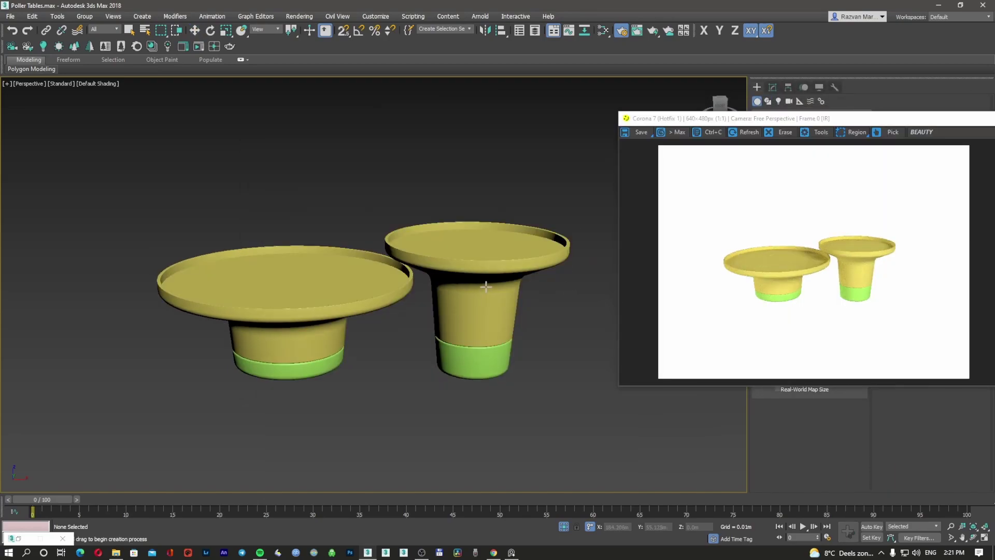
{"action": "key", "text": "t"}
{"action": "scroll", "coordinate": [415, 216], "scroll_direction": "down", "scroll_amount": 6}
{"action": "left_click_drag", "start_coordinate": [268, 151], "coordinate": [571, 370]}
Select both parts of the low table in a wireframe Front view and snap their underside onto the ground plane.
{"action": "middle_click_drag", "start_coordinate": [456, 327], "coordinate": [449, 248], "text": "alt"}
{"action": "scroll", "coordinate": [448, 248], "scroll_direction": "up", "scroll_amount": 2}
{"action": "key", "text": "f"}
{"action": "scroll", "coordinate": [449, 246], "scroll_direction": "up", "scroll_amount": 2}
{"action": "scroll", "coordinate": [448, 247], "scroll_direction": "down", "scroll_amount": 2}
{"action": "key", "text": "F3"}
{"action": "key", "text": "w"}
{"action": "scroll", "coordinate": [401, 262], "scroll_direction": "up", "scroll_amount": 2}
{"action": "left_click", "coordinate": [374, 265]}
{"action": "left_click", "coordinate": [373, 293], "text": "ctrl"}
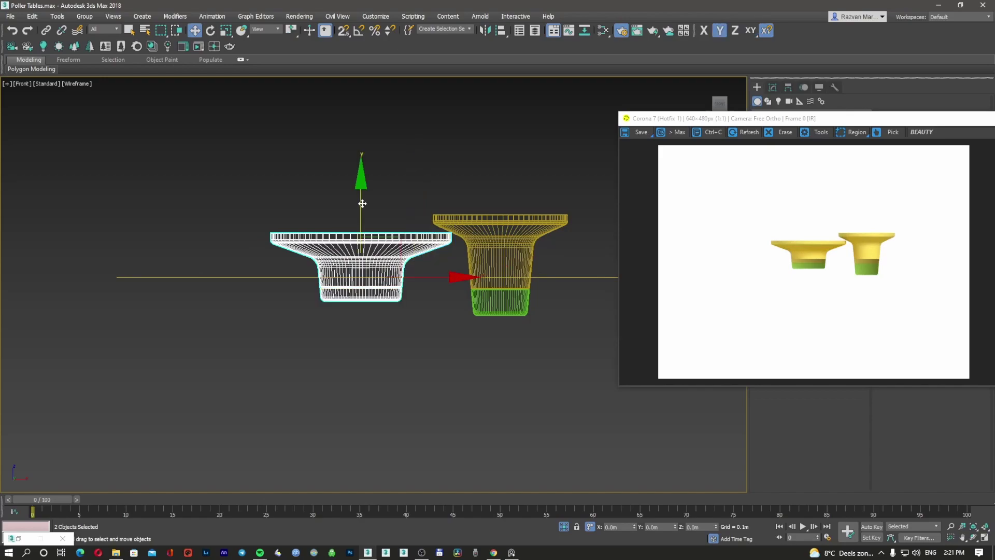
{"action": "scroll", "coordinate": [359, 309], "scroll_direction": "up", "scroll_amount": 3}
{"action": "key", "text": "s"}
{"action": "scroll", "coordinate": [430, 267], "scroll_direction": "down", "scroll_amount": 2}
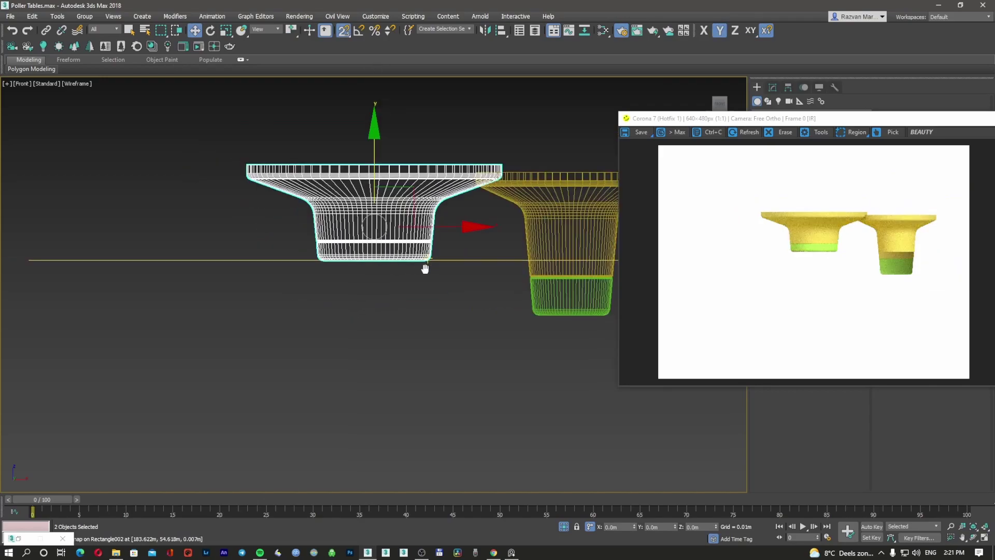
Select the tall table with its base and snap its underside up to the ground plane's level.
{"action": "scroll", "coordinate": [459, 253], "scroll_direction": "up", "scroll_amount": 2}
{"action": "left_click", "coordinate": [532, 231]}
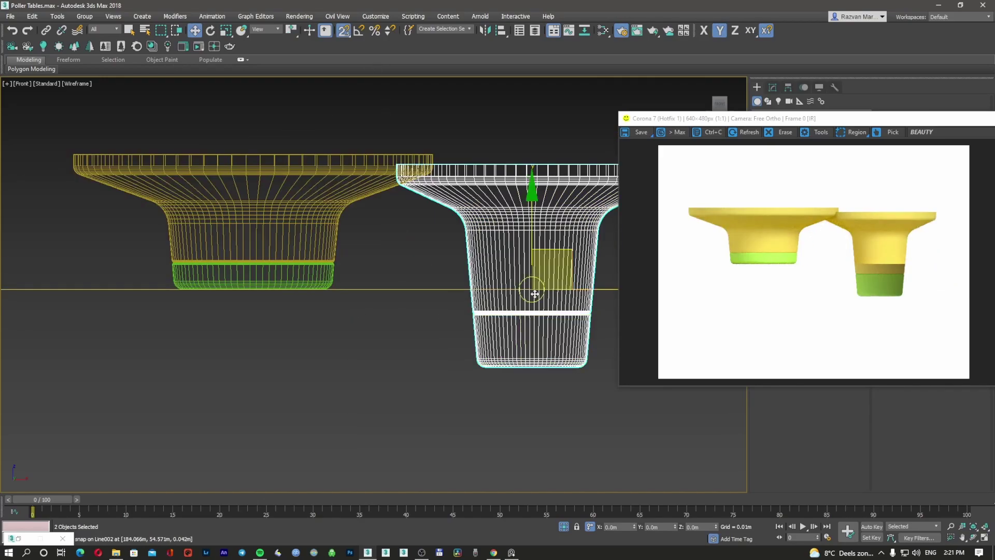
{"action": "scroll", "coordinate": [535, 368], "scroll_direction": "up", "scroll_amount": 2}
{"action": "left_click_drag", "start_coordinate": [535, 368], "coordinate": [239, 256]}
{"action": "scroll", "coordinate": [282, 273], "scroll_direction": "down", "scroll_amount": 7}
{"action": "middle_click_drag", "start_coordinate": [240, 251], "coordinate": [289, 284], "text": "alt"}
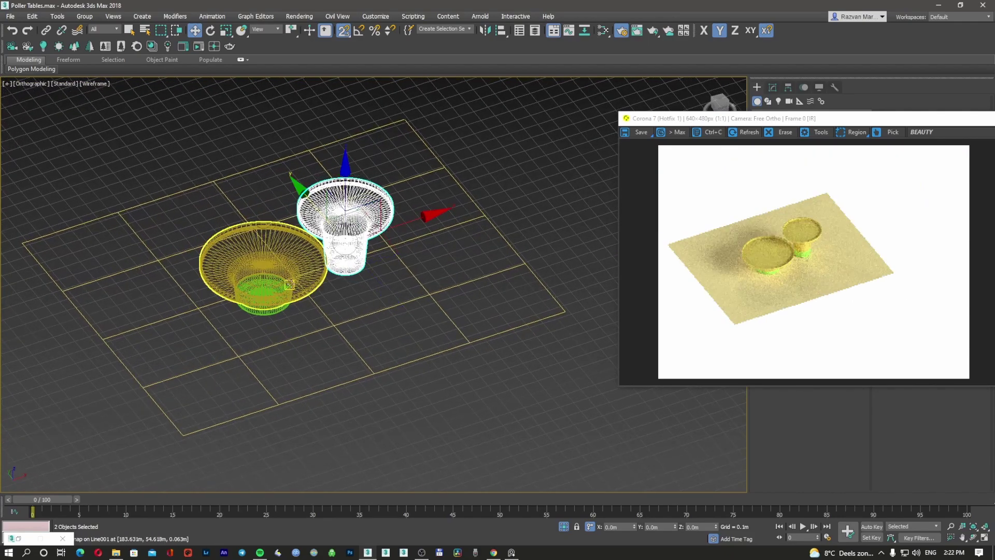
Return to shaded display, select the ground plane, show its parameters and move the interactive render window over the viewport.
{"action": "key", "text": "F3"}
{"action": "scroll", "coordinate": [310, 263], "scroll_direction": "up", "scroll_amount": 2}
{"action": "mouse_move", "coordinate": [360, 272]}
{"action": "middle_mouse_down", "text": "alt"}
{"action": "mouse_move", "coordinate": [355, 259]}
{"action": "mouse_move", "coordinate": [333, 313]}
{"action": "middle_mouse_up", "text": "alt"}
{"action": "left_click", "coordinate": [447, 317]}
{"action": "left_click", "coordinate": [773, 87]}
{"action": "left_click_drag", "start_coordinate": [800, 119], "coordinate": [382, 114]}
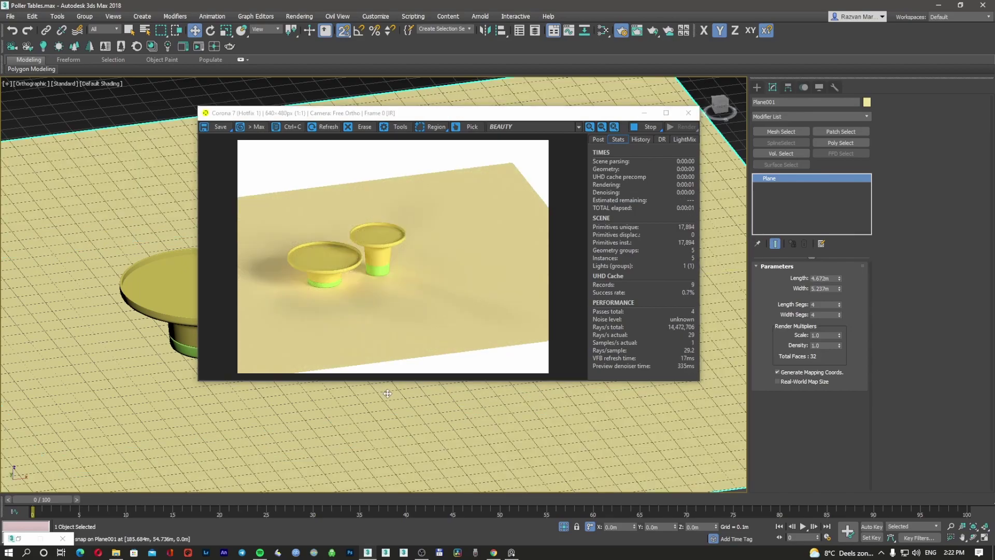
{"action": "middle_click_drag", "start_coordinate": [387, 393], "coordinate": [394, 392]}
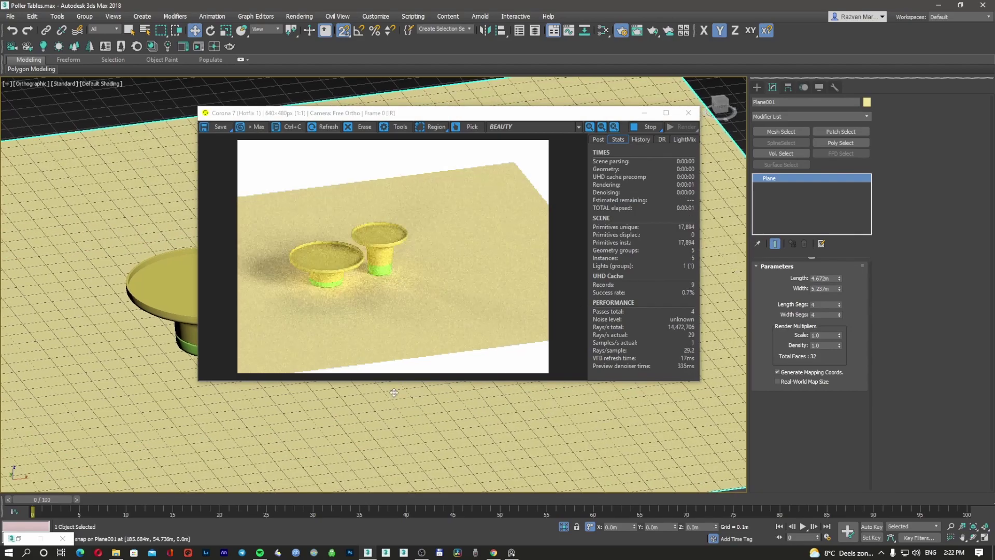
Create a CoronaPhysicalMtl in the Slate Material Editor and set its base colour to white.
{"action": "key", "text": "m"}
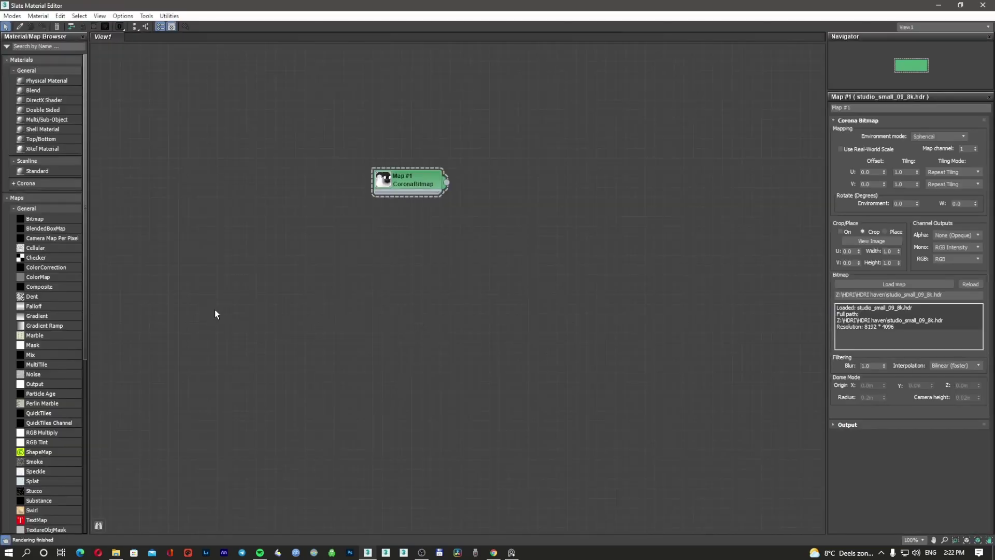
{"action": "left_click", "coordinate": [29, 183]}
{"action": "left_click_drag", "start_coordinate": [48, 193], "coordinate": [333, 240]}
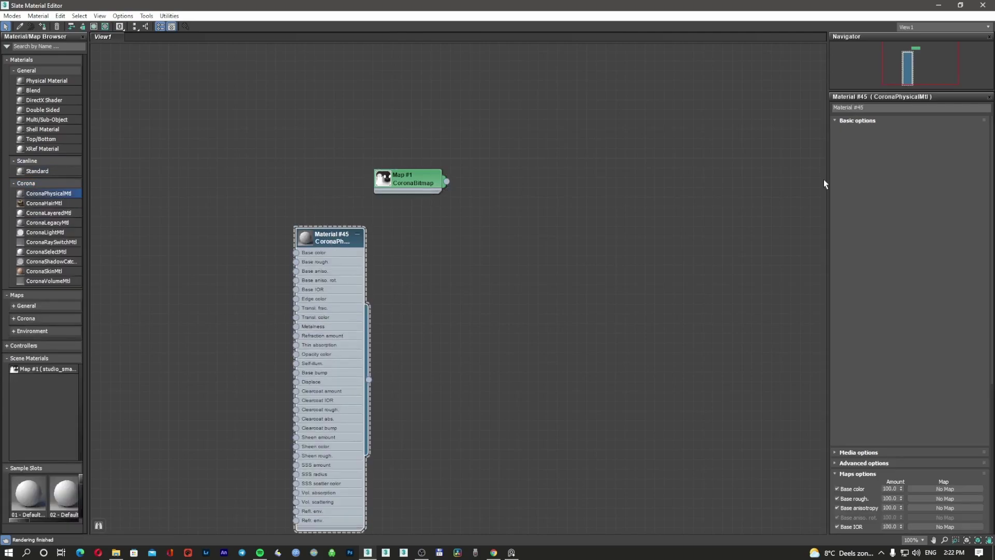
{"action": "left_click", "coordinate": [951, 168]}
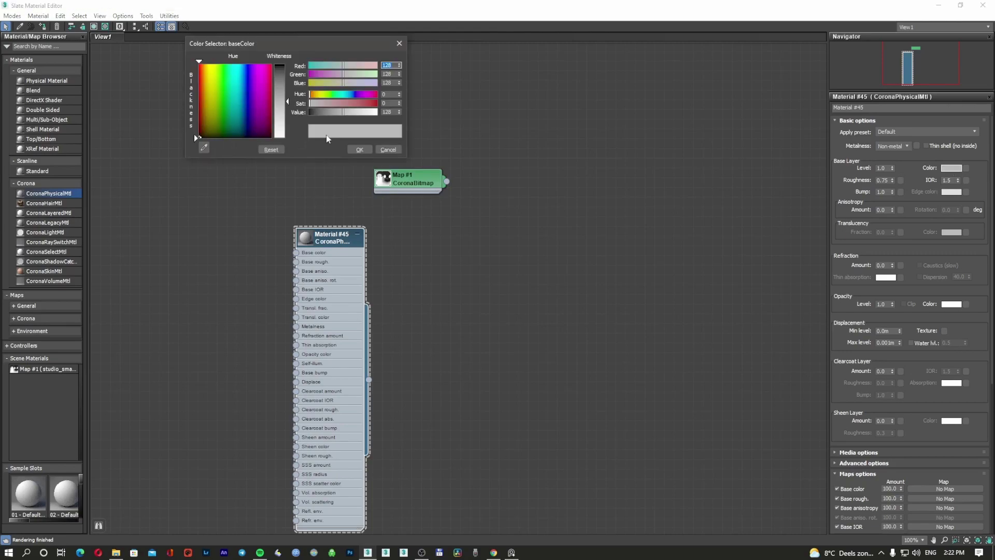
{"action": "left_click_drag", "start_coordinate": [286, 135], "coordinate": [286, 66]}
{"action": "left_click", "coordinate": [359, 149]}
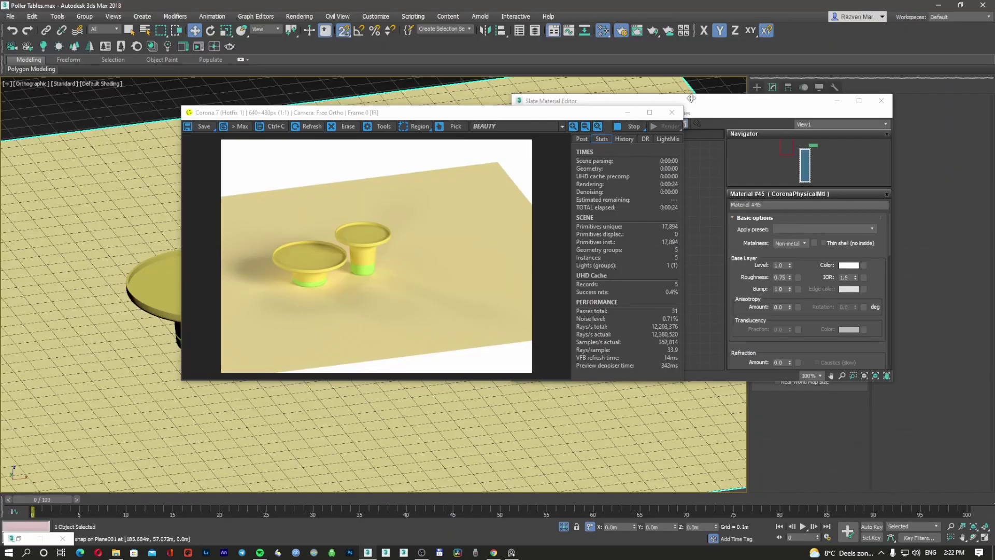
Assign the white CoronaPhysicalMtl to the ground plane and arrange the material editor beside the render window.
{"action": "left_click_drag", "start_coordinate": [706, 105], "coordinate": [783, 101]}
{"action": "scroll", "coordinate": [752, 228], "scroll_direction": "down", "scroll_amount": 1}
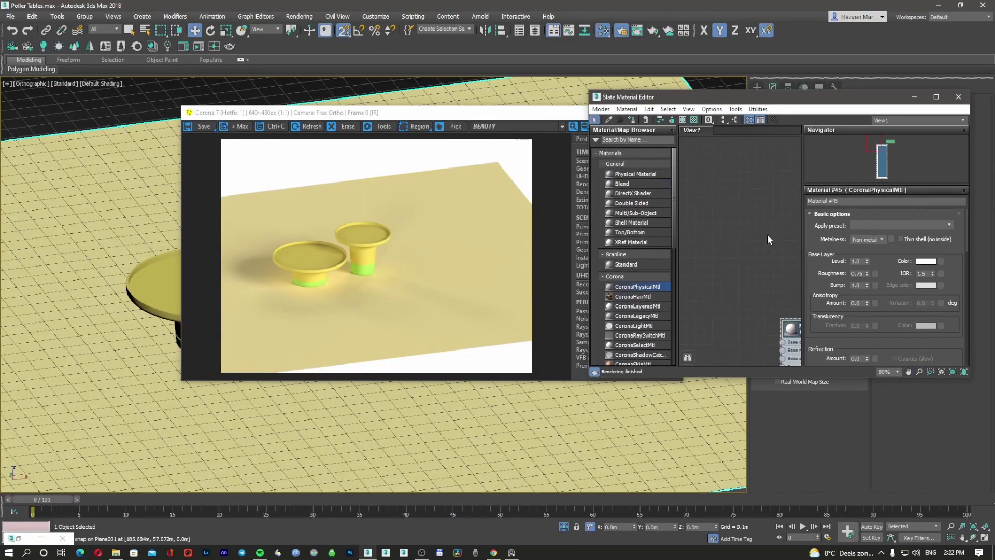
{"action": "middle_click_drag", "start_coordinate": [788, 283], "coordinate": [744, 245]}
{"action": "left_click", "coordinate": [631, 120]}
{"action": "left_click_drag", "start_coordinate": [553, 115], "coordinate": [496, 108]}
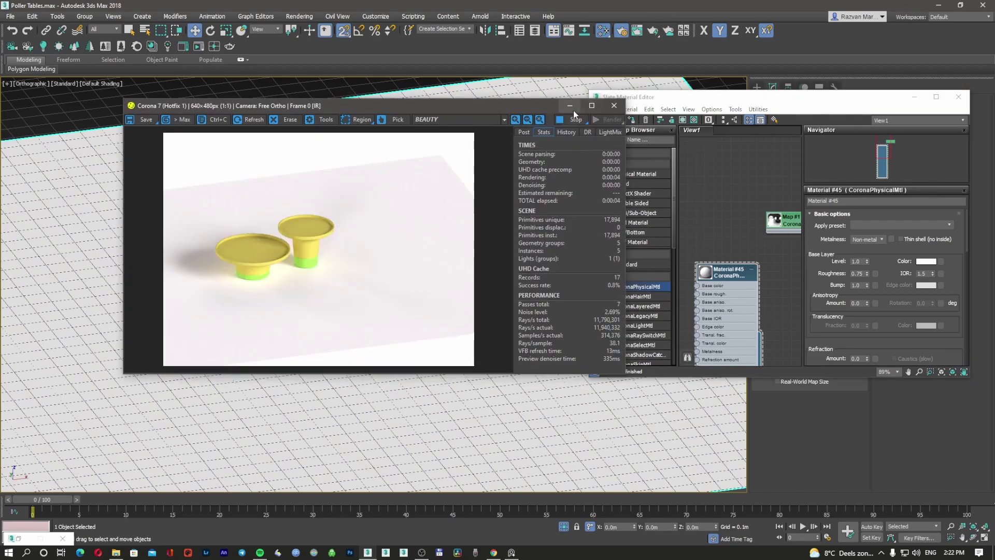
Enlarge the interactive render to examine the tables on the white ground plane, and restore the window.
{"action": "left_click", "coordinate": [570, 106]}
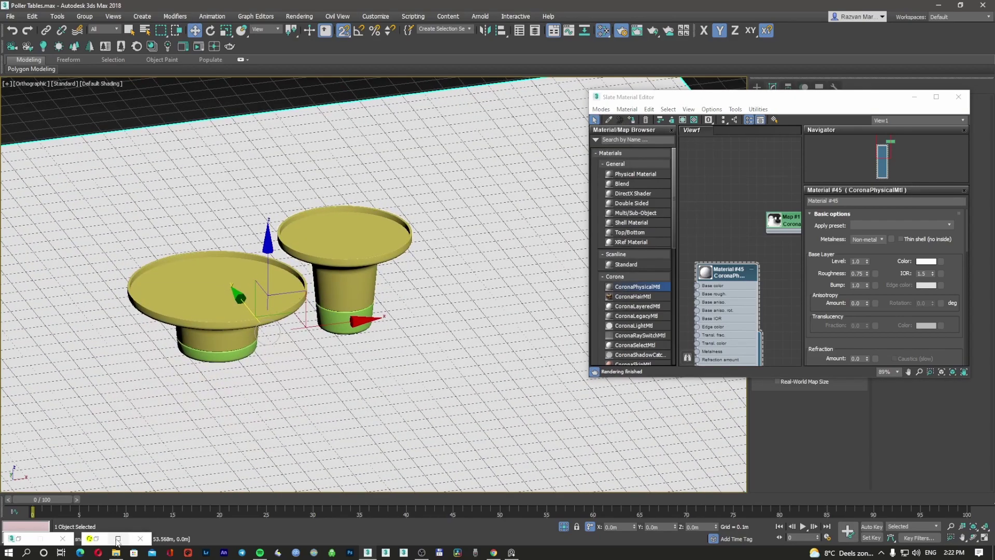
{"action": "left_click", "coordinate": [119, 539]}
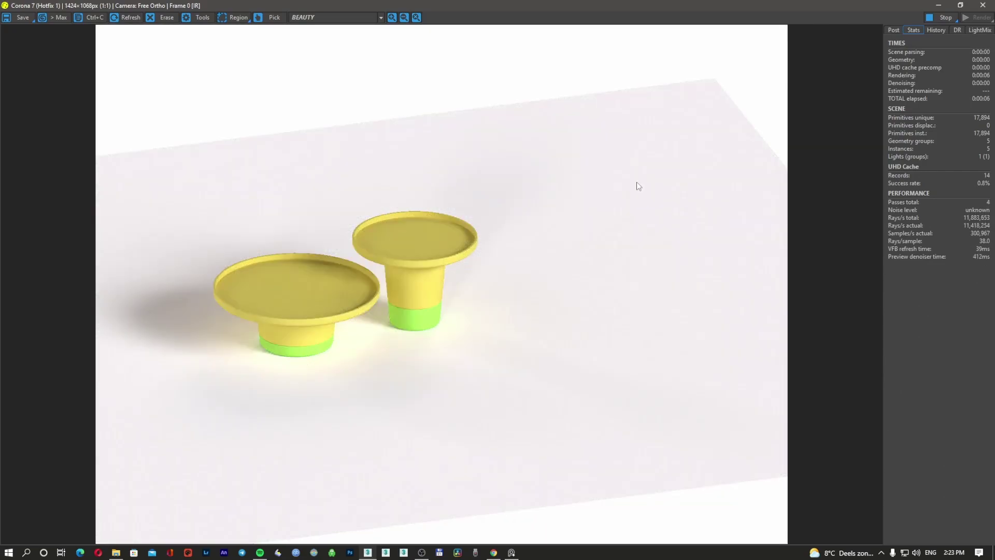
{"action": "left_click", "coordinate": [959, 6]}
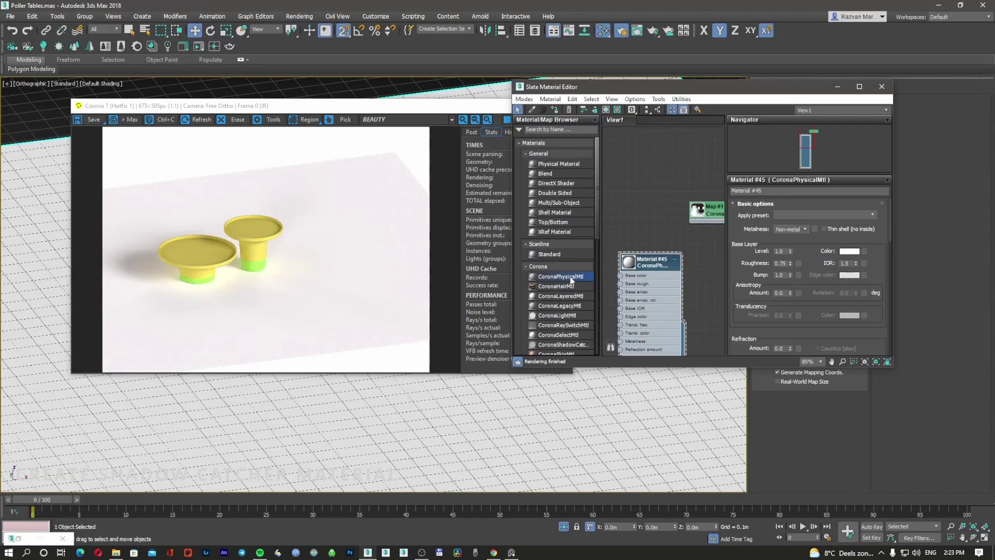
Create a CoronaShadowCatcherMtl and set its projection mode to Enviro projection onto geometry.
{"action": "scroll", "coordinate": [572, 290], "scroll_direction": "down", "scroll_amount": 2}
{"action": "double_click", "coordinate": [687, 89]}
{"action": "middle_click_drag", "start_coordinate": [335, 224], "coordinate": [463, 224]}
{"action": "left_click_drag", "start_coordinate": [79, 263], "coordinate": [587, 207]}
{"action": "double_click", "coordinate": [587, 206]}
{"action": "left_click", "coordinate": [905, 153]}
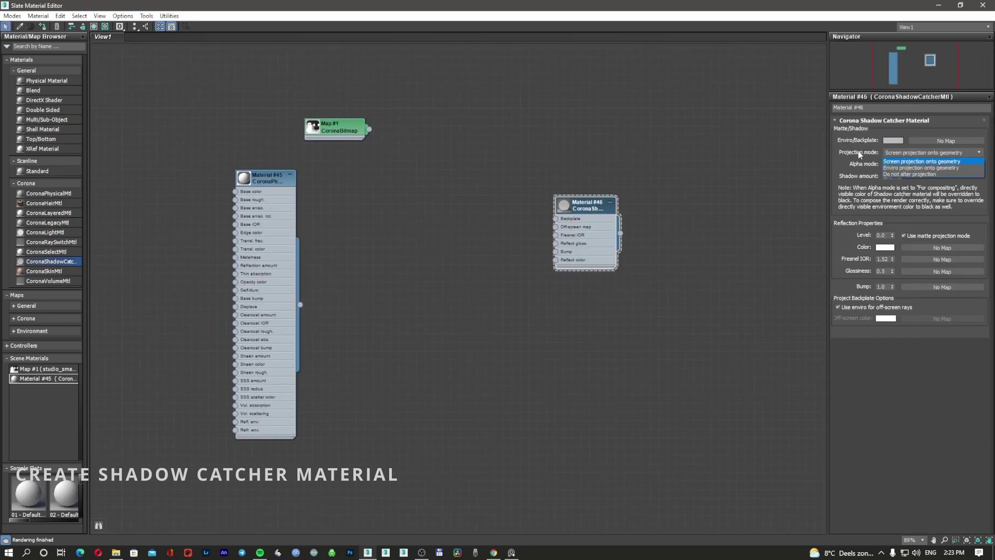
{"action": "left_click", "coordinate": [904, 167]}
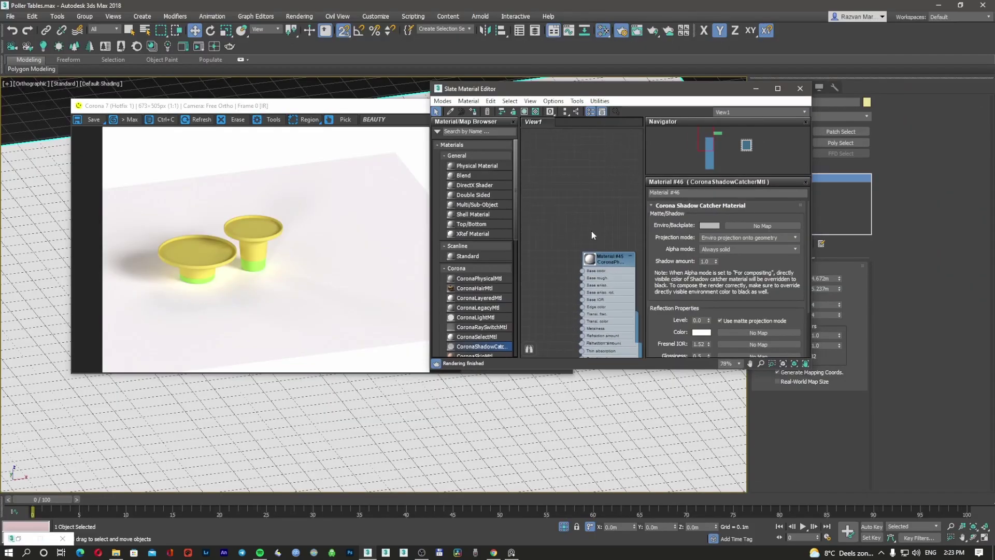
Assign the shadow catcher material to the ground plane, set its Enviro/Backplate colour to white, and put the render window away.
{"action": "scroll", "coordinate": [591, 231], "scroll_direction": "down", "scroll_amount": 4}
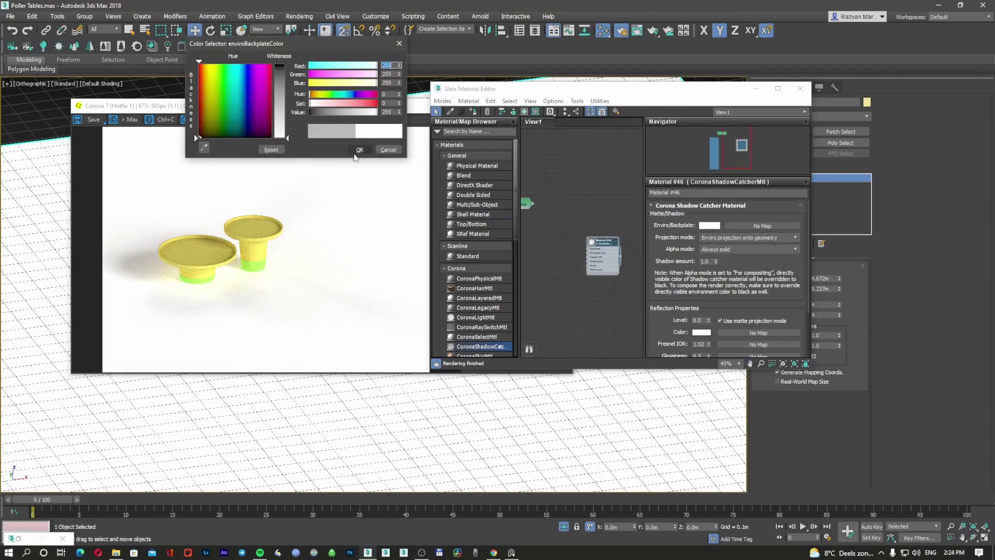
{"action": "left_click", "coordinate": [359, 149]}
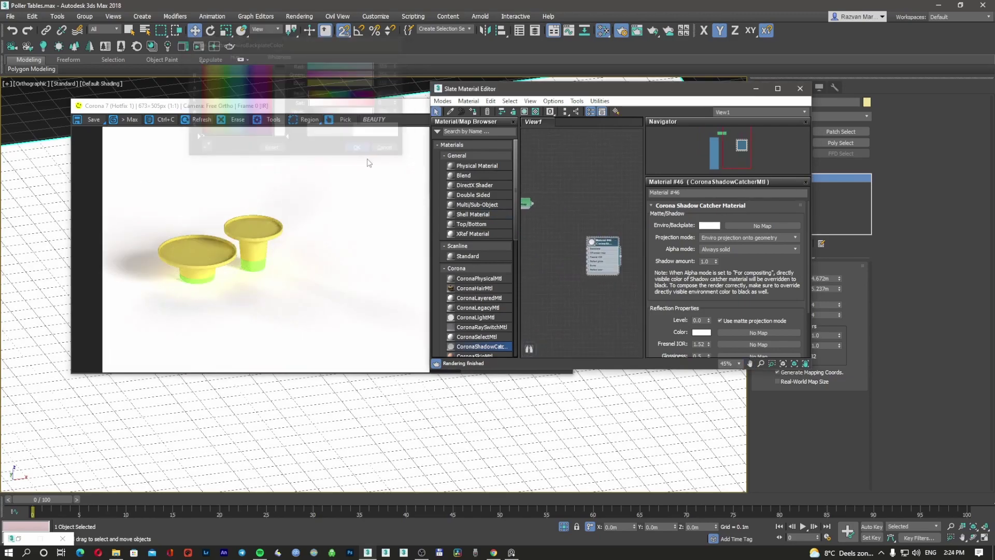
{"action": "left_click", "coordinate": [365, 108]}
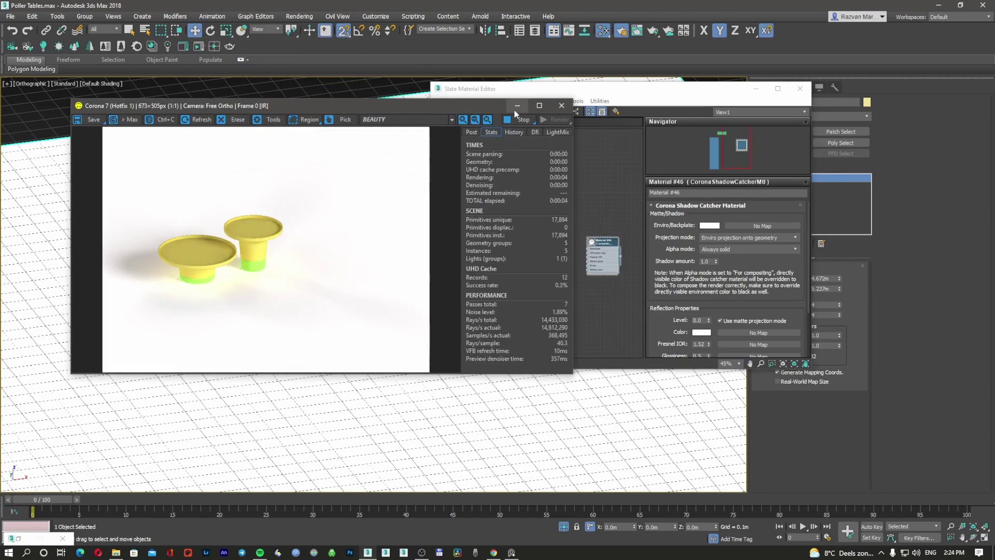
{"action": "left_click", "coordinate": [514, 108]}
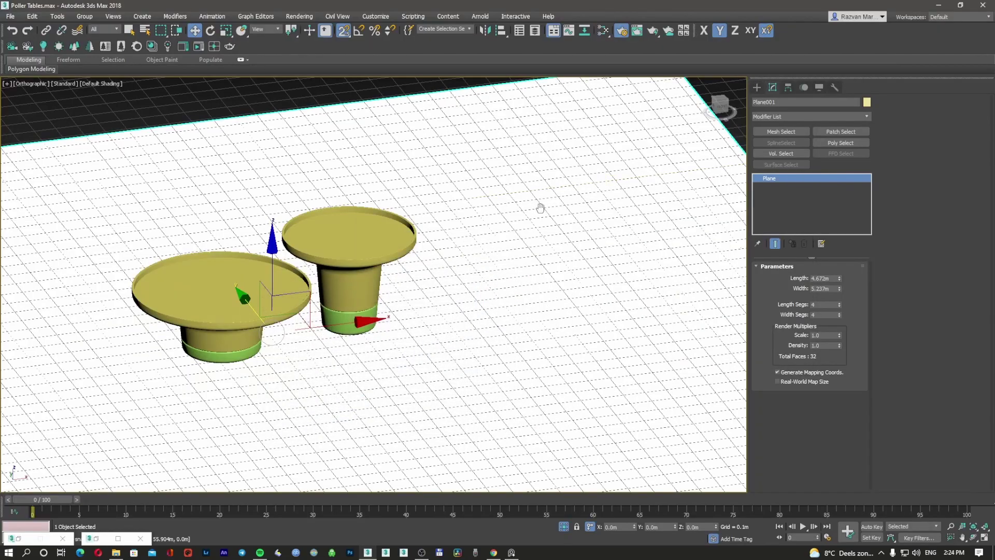
Switch to the four-viewport layout and start a docked Corona interactive render in one of the orthographic viewports.
{"action": "key", "text": "alt+w"}
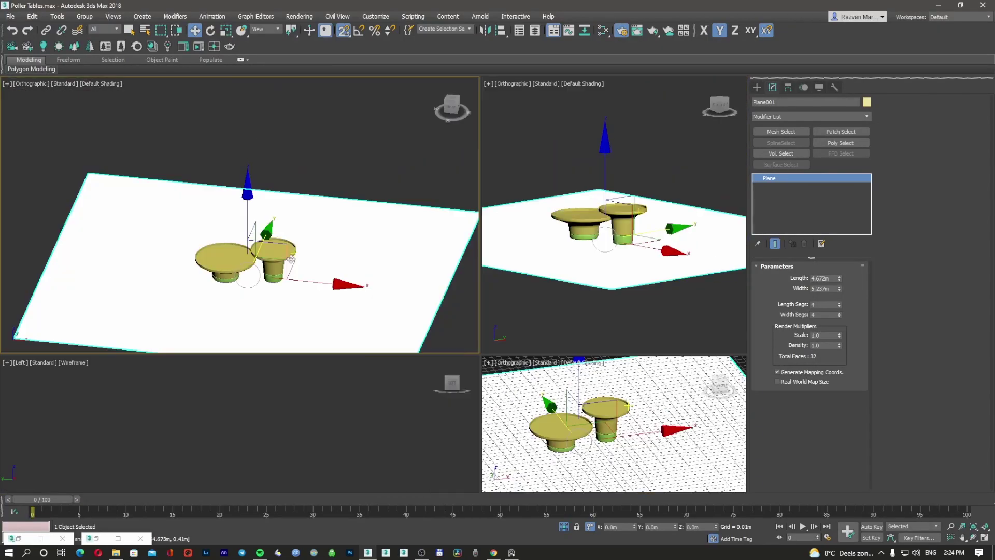
{"action": "scroll", "coordinate": [285, 249], "scroll_direction": "up", "scroll_amount": 3}
{"action": "middle_click_drag", "start_coordinate": [285, 250], "coordinate": [286, 239], "text": "alt"}
{"action": "left_click", "coordinate": [531, 157]}
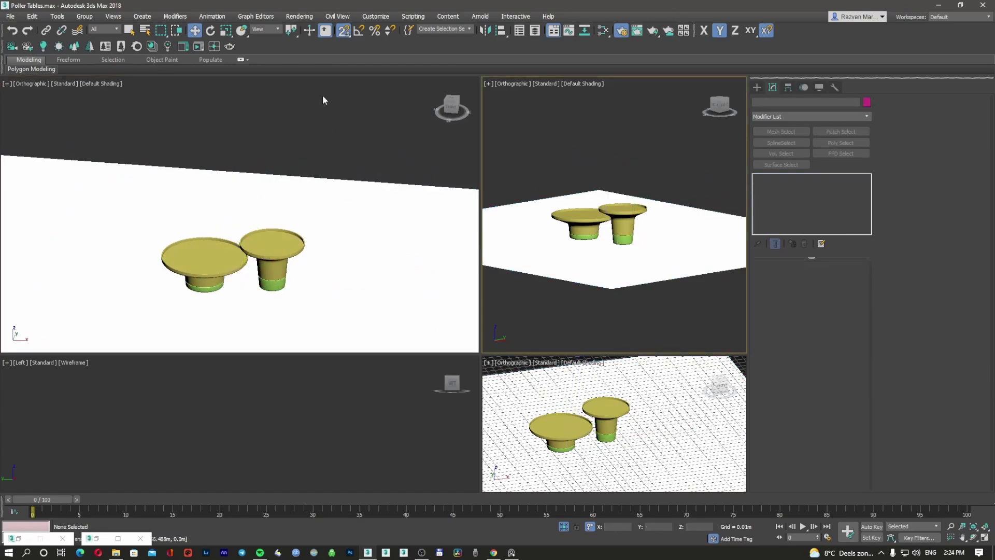
{"action": "left_click", "coordinate": [213, 47]}
{"action": "right_click", "coordinate": [213, 46]}
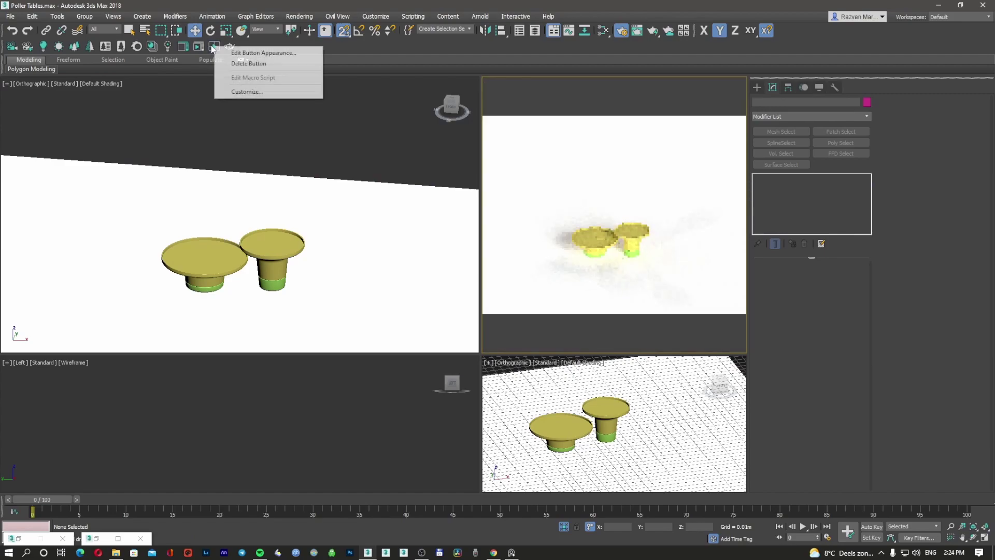
Switch the large orthographic viewport to Perspective and frame both tables from slightly above for the docked render.
{"action": "middle_click", "coordinate": [350, 219]}
{"action": "middle_click_drag", "start_coordinate": [342, 230], "coordinate": [372, 222]}
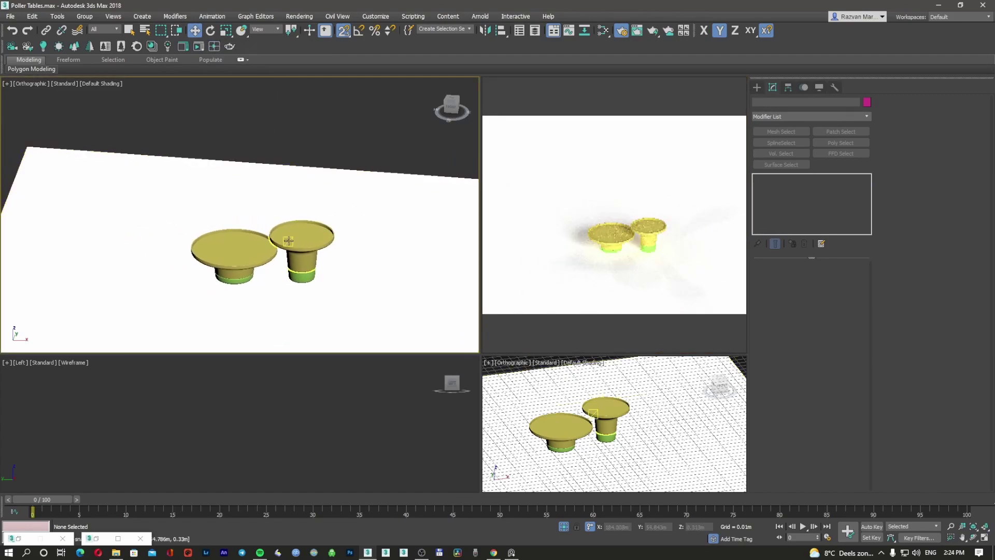
{"action": "scroll", "coordinate": [288, 240], "scroll_direction": "up", "scroll_amount": 6}
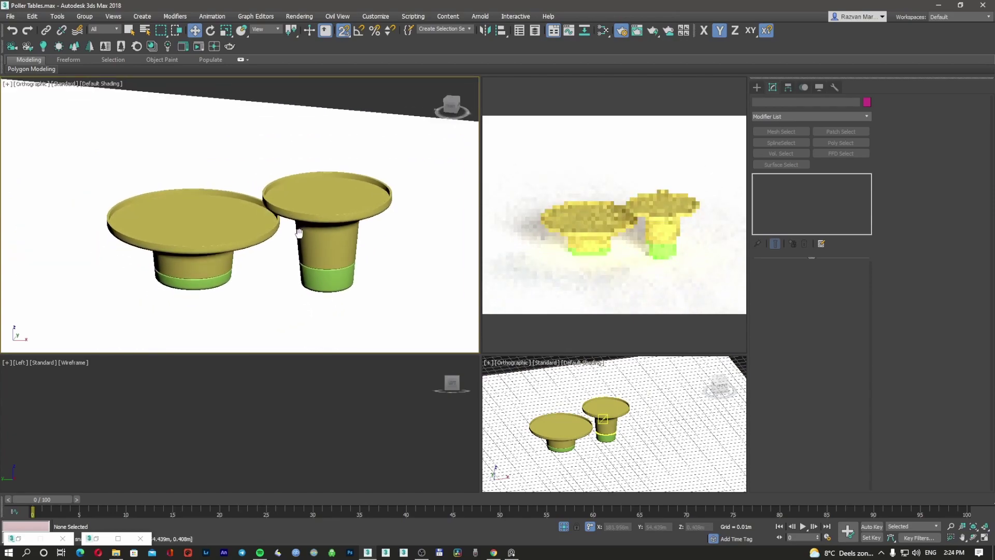
{"action": "left_click", "coordinate": [314, 211]}
{"action": "key", "text": "p"}
{"action": "scroll", "coordinate": [317, 223], "scroll_direction": "down", "scroll_amount": 3}
{"action": "middle_click_drag", "start_coordinate": [321, 235], "coordinate": [338, 224], "text": "alt"}
{"action": "scroll", "coordinate": [335, 224], "scroll_direction": "up", "scroll_amount": 4}
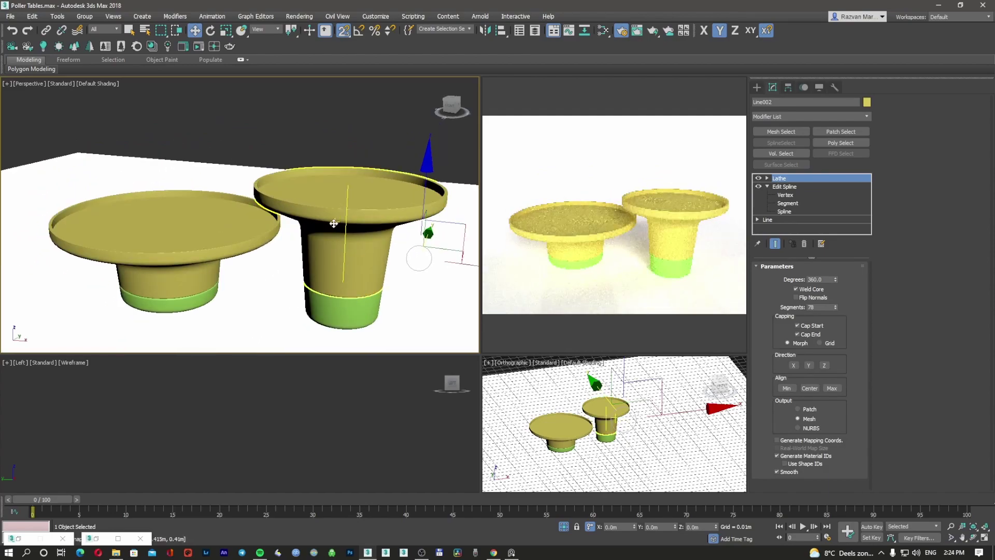
{"action": "scroll", "coordinate": [334, 223], "scroll_direction": "down", "scroll_amount": 2}
{"action": "middle_click_drag", "start_coordinate": [334, 227], "coordinate": [337, 231], "text": "alt"}
{"action": "left_click", "coordinate": [309, 138]}
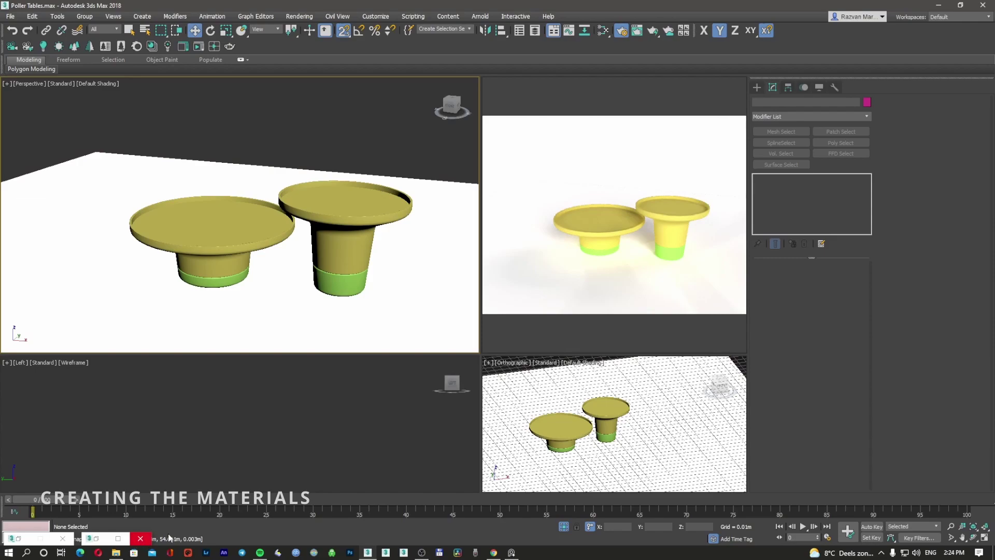
Switch to Chrome and find the Poller_72 dpi (2).jpg reference photo on Dropbox to examine the table's marble base.
{"action": "left_click", "coordinate": [493, 552]}
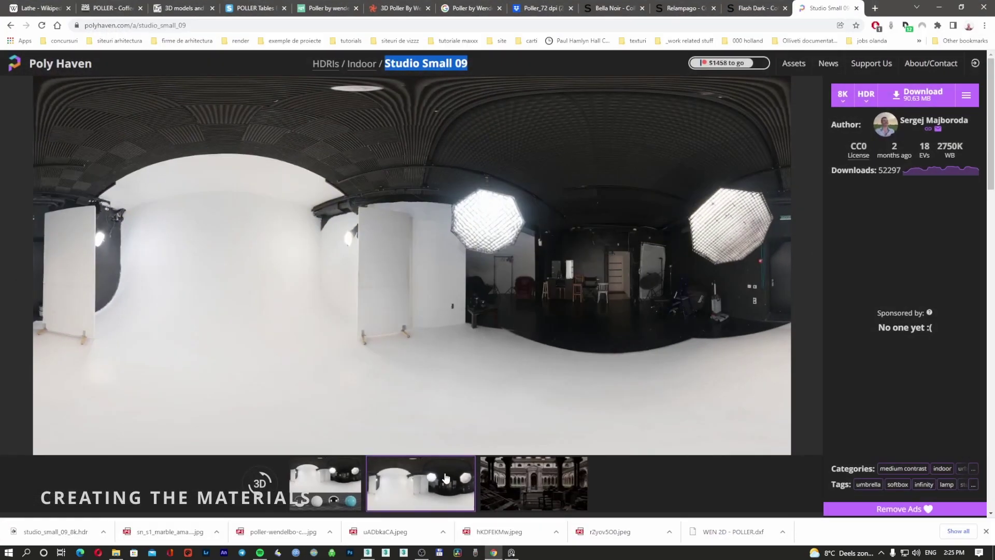
{"action": "left_click", "coordinate": [458, 6]}
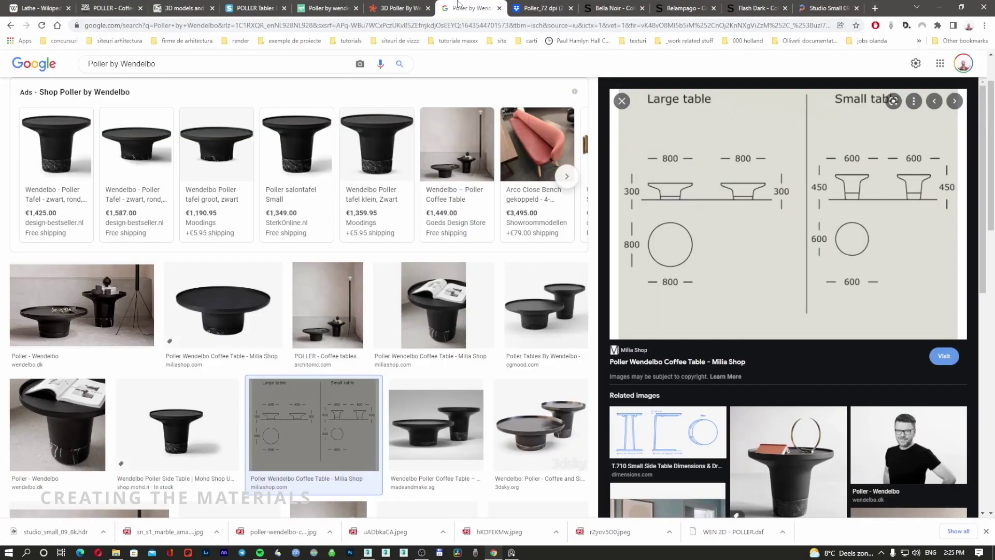
{"action": "left_click", "coordinate": [394, 6]}
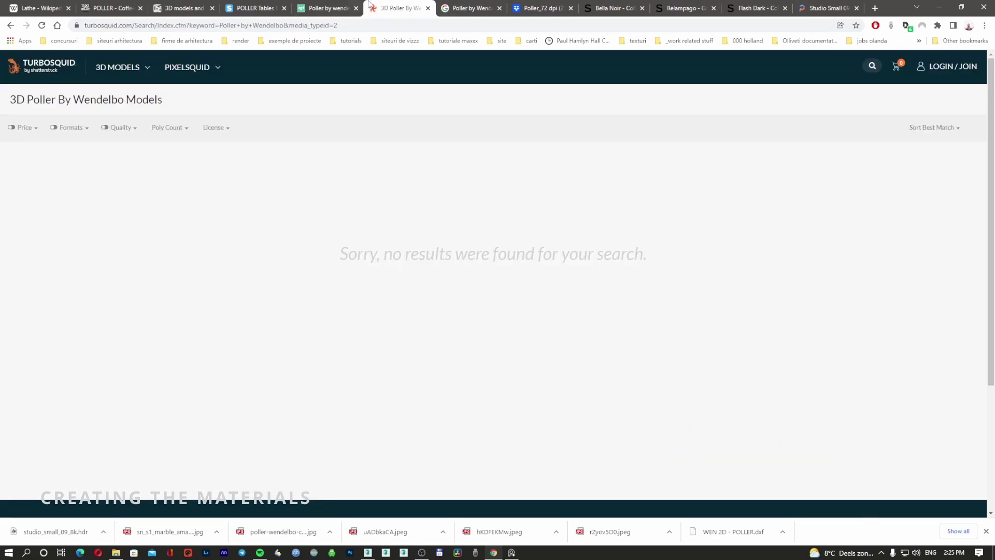
{"action": "left_click", "coordinate": [534, 7]}
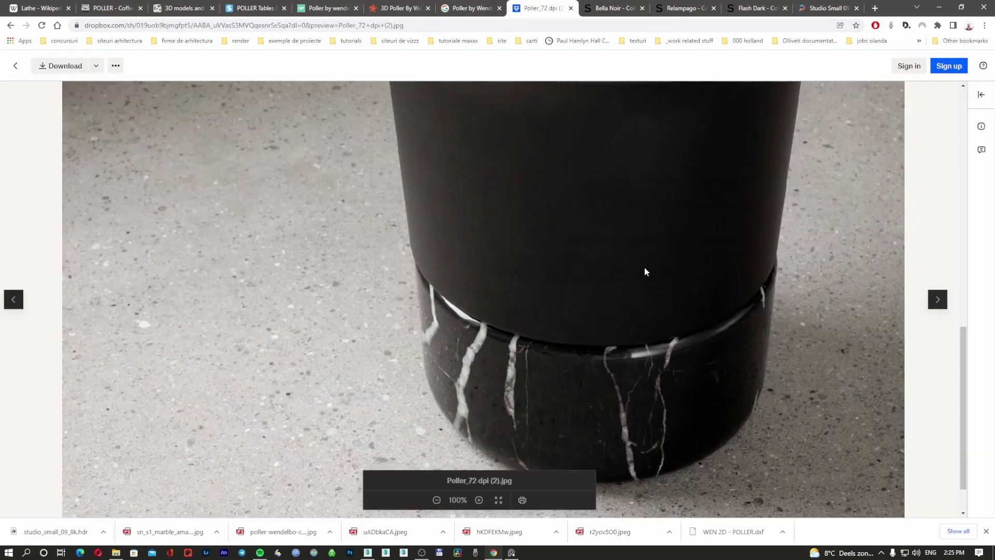
Examine the black tabletop, stem and marble base in the Poller_72 dpi (2).jpg photo, then return to 3ds Max.
{"action": "scroll", "coordinate": [639, 264], "scroll_direction": "up", "scroll_amount": 3}
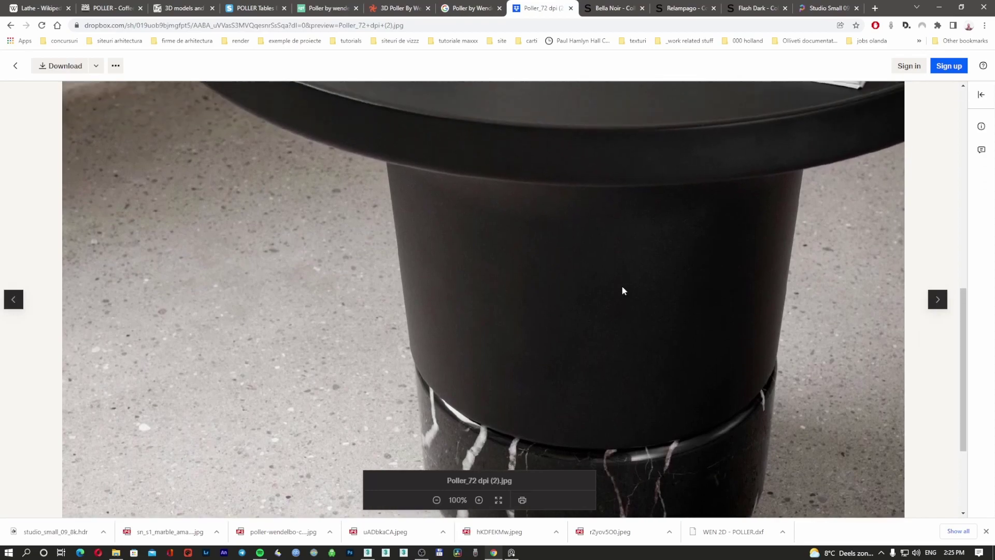
{"action": "scroll", "coordinate": [623, 291], "scroll_direction": "up", "scroll_amount": 3}
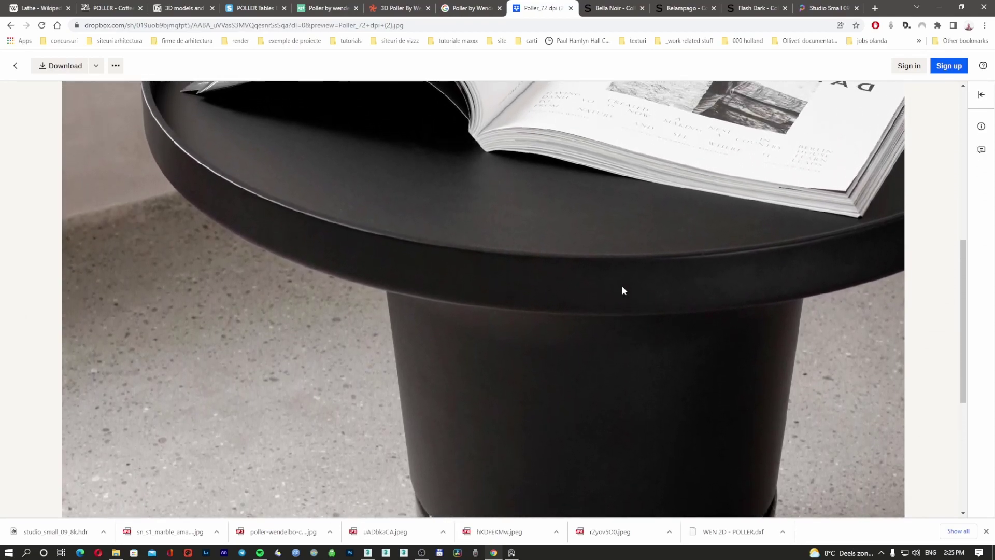
{"action": "scroll", "coordinate": [622, 286], "scroll_direction": "down", "scroll_amount": 3}
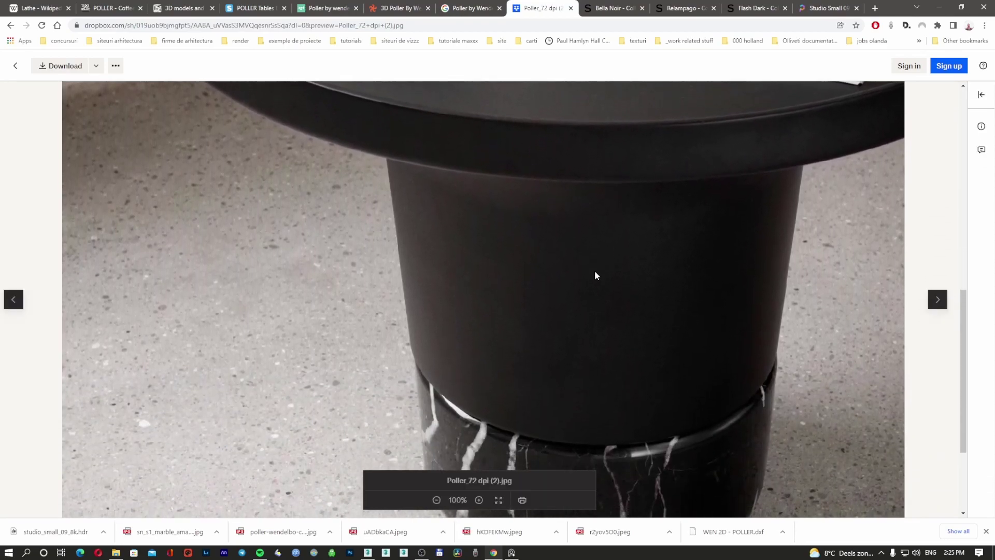
{"action": "scroll", "coordinate": [595, 275], "scroll_direction": "down", "scroll_amount": 3}
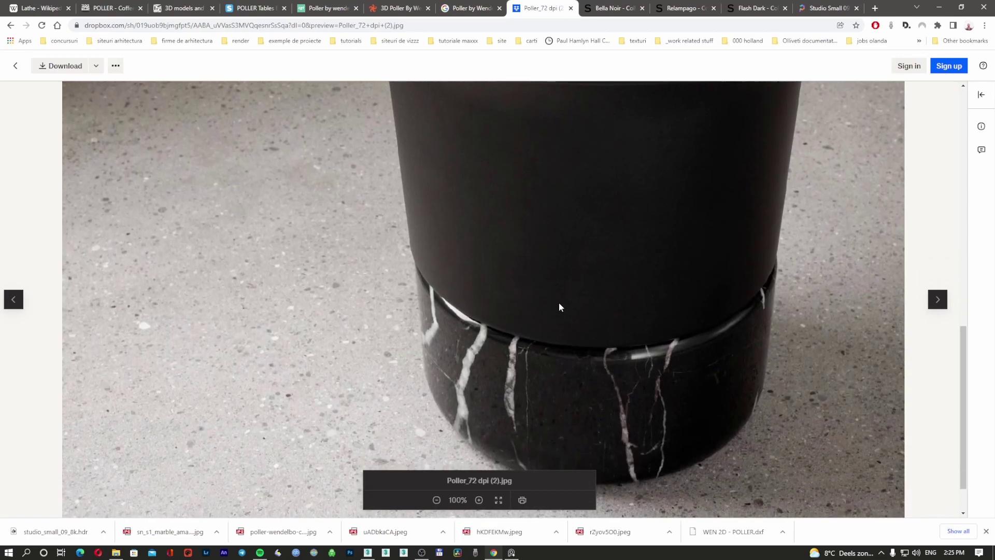
{"action": "left_click", "coordinate": [938, 8]}
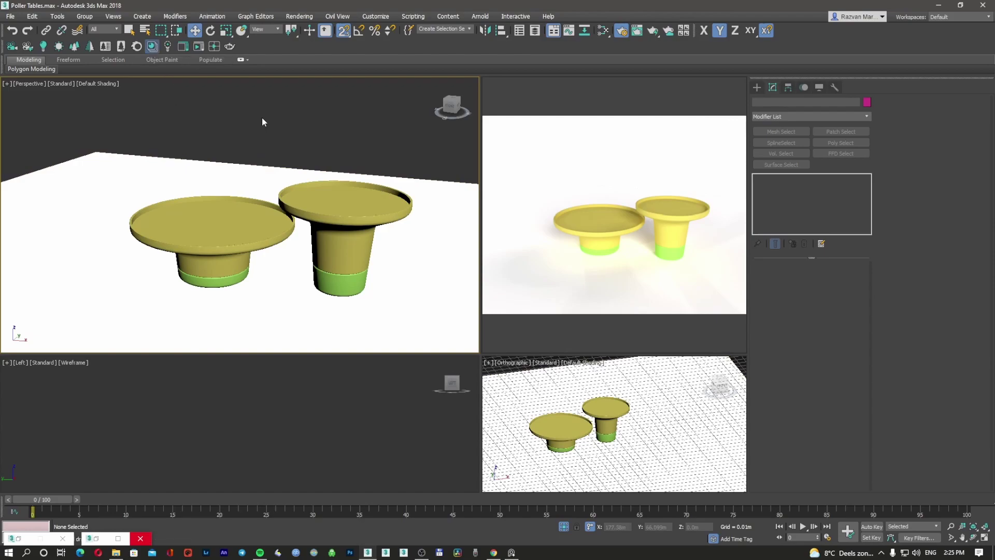
Assign Aluminium Black Anodized from the Corona Material Library's Metals category to the tops and stems of both tables.
{"action": "left_click", "coordinate": [93, 539]}
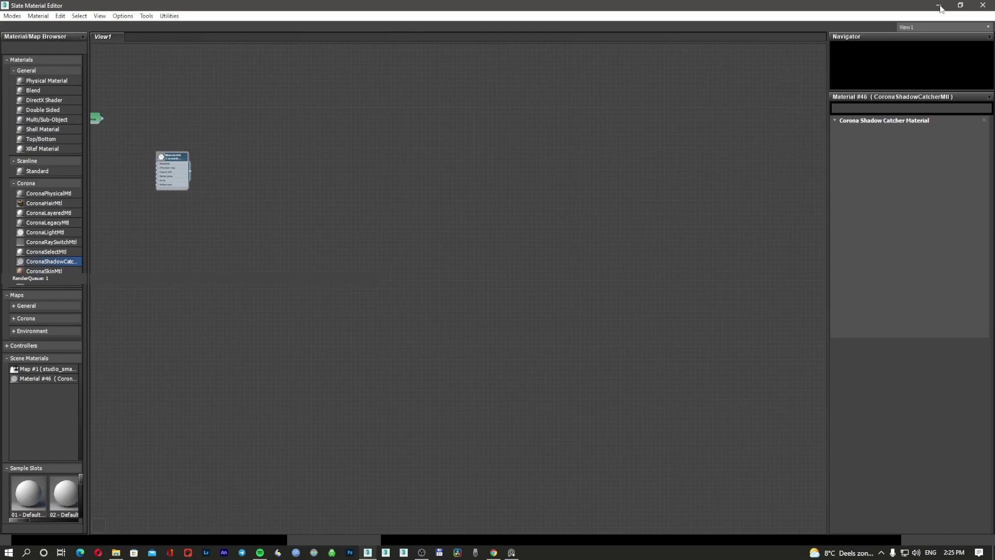
{"action": "left_click", "coordinate": [938, 7]}
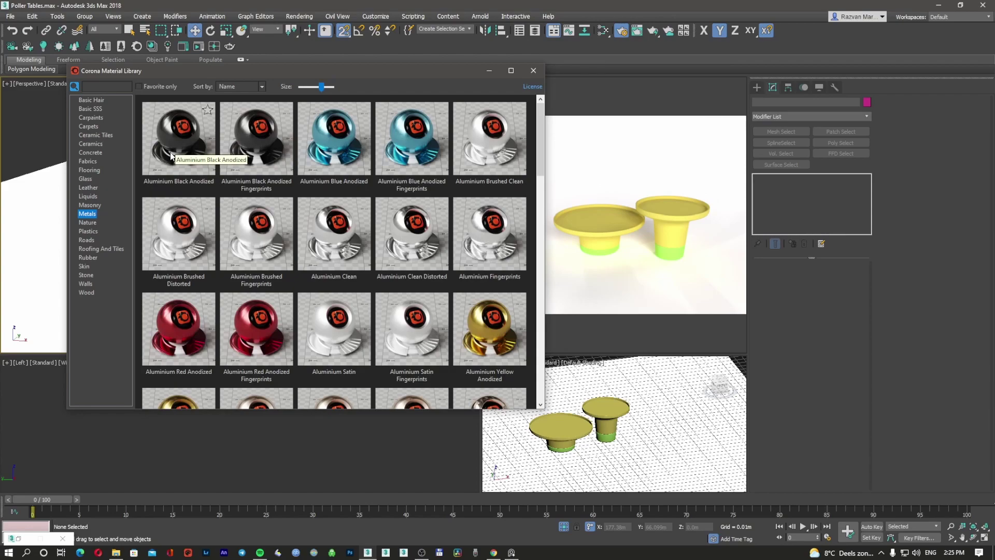
{"action": "right_click", "coordinate": [216, 205]}
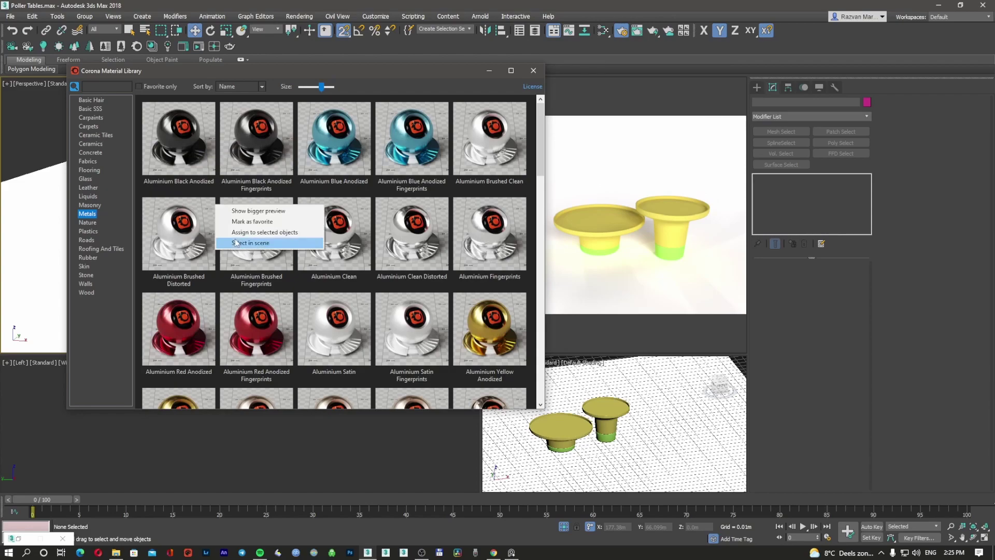
{"action": "left_click", "coordinate": [294, 276]}
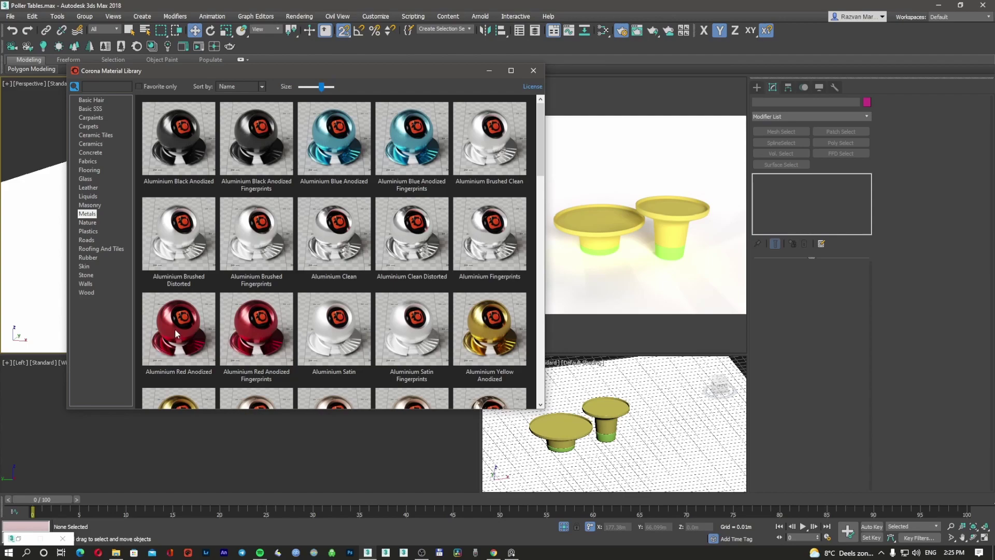
{"action": "double_click", "coordinate": [228, 322]}
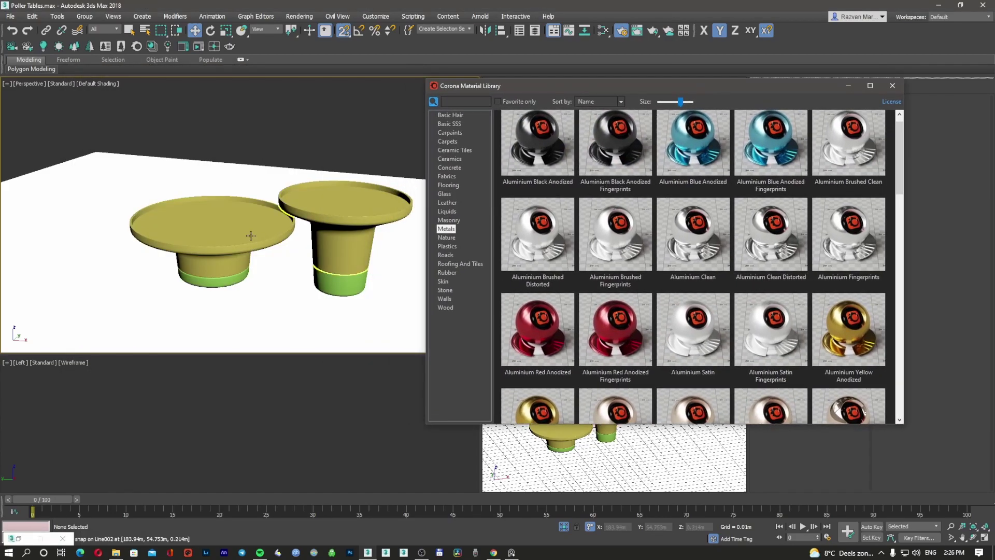
{"action": "left_click", "coordinate": [253, 239], "text": "ctrl"}
{"action": "double_click", "coordinate": [531, 151]}
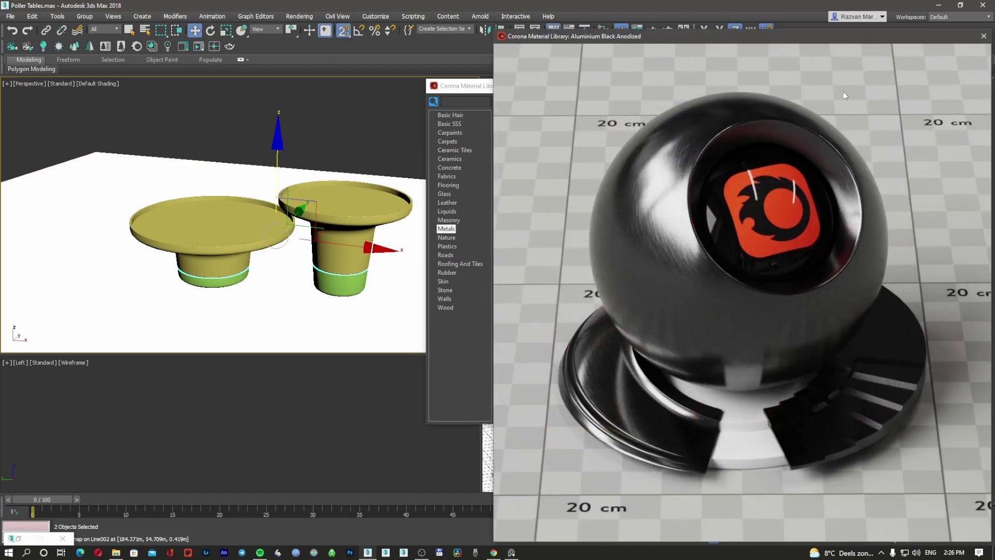
{"action": "left_click", "coordinate": [983, 36]}
{"action": "right_click", "coordinate": [545, 148]}
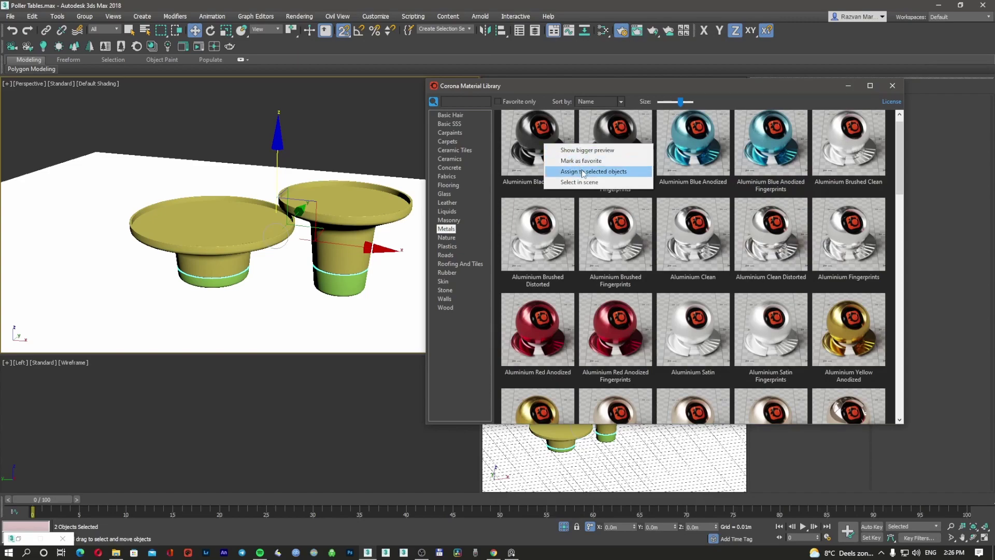
{"action": "left_click", "coordinate": [583, 172]}
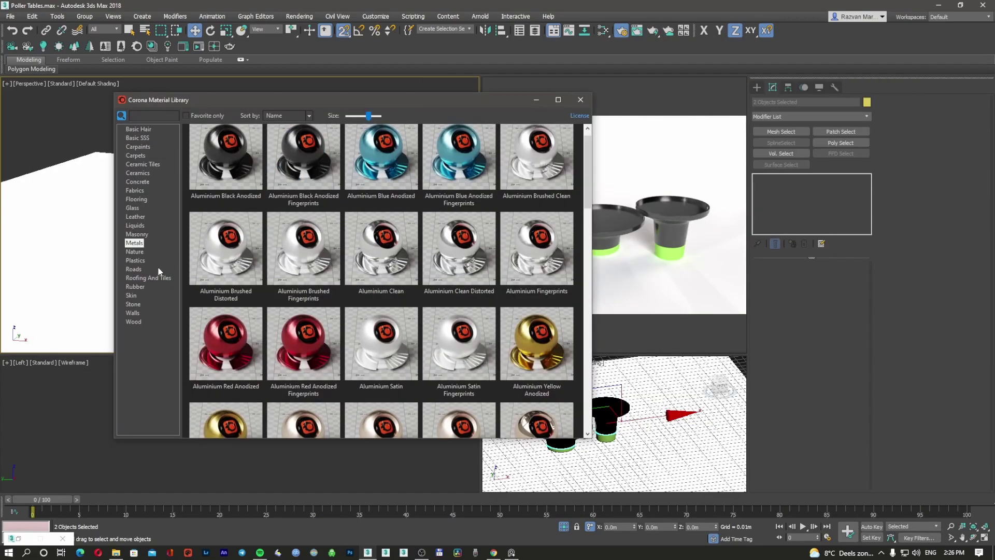
Assign Marble Black from the Corona Material Library's Stone category to the bases of both tables.
{"action": "left_click", "coordinate": [133, 304]}
{"action": "scroll", "coordinate": [317, 285], "scroll_direction": "down", "scroll_amount": 1}
{"action": "scroll", "coordinate": [317, 285], "scroll_direction": "down", "scroll_amount": 1}
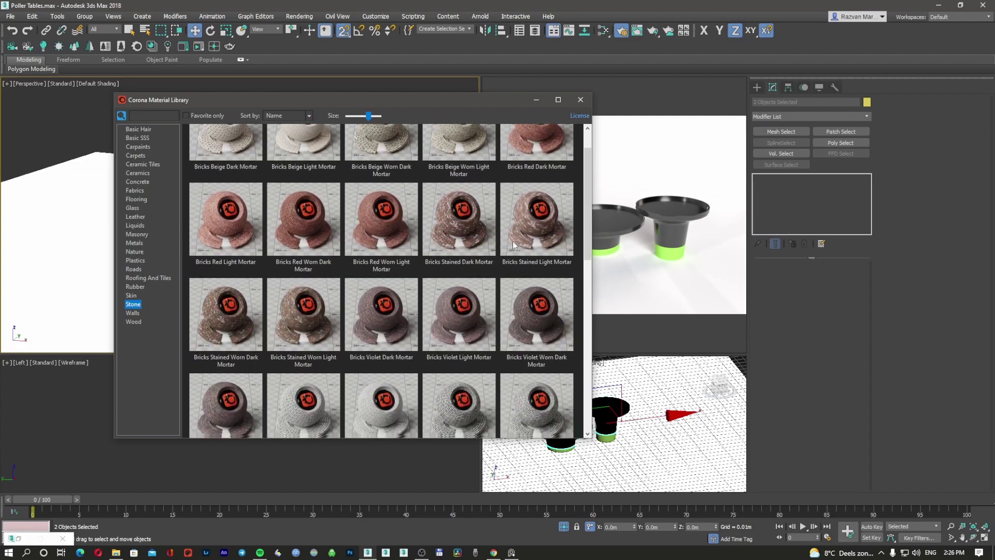
{"action": "left_click_drag", "start_coordinate": [601, 259], "coordinate": [588, 329]}
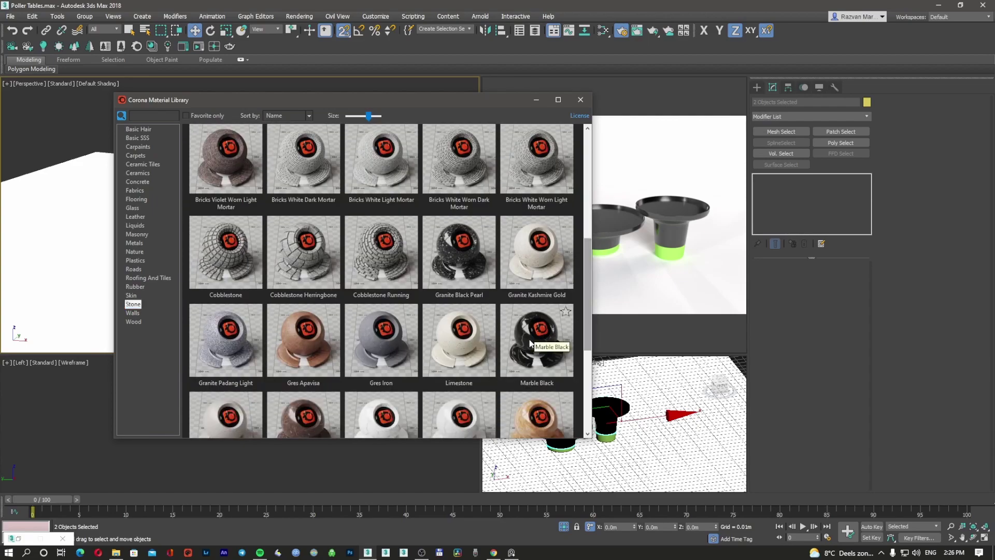
{"action": "scroll", "coordinate": [533, 341], "scroll_direction": "down", "scroll_amount": 1}
{"action": "scroll", "coordinate": [533, 340], "scroll_direction": "down", "scroll_amount": 2}
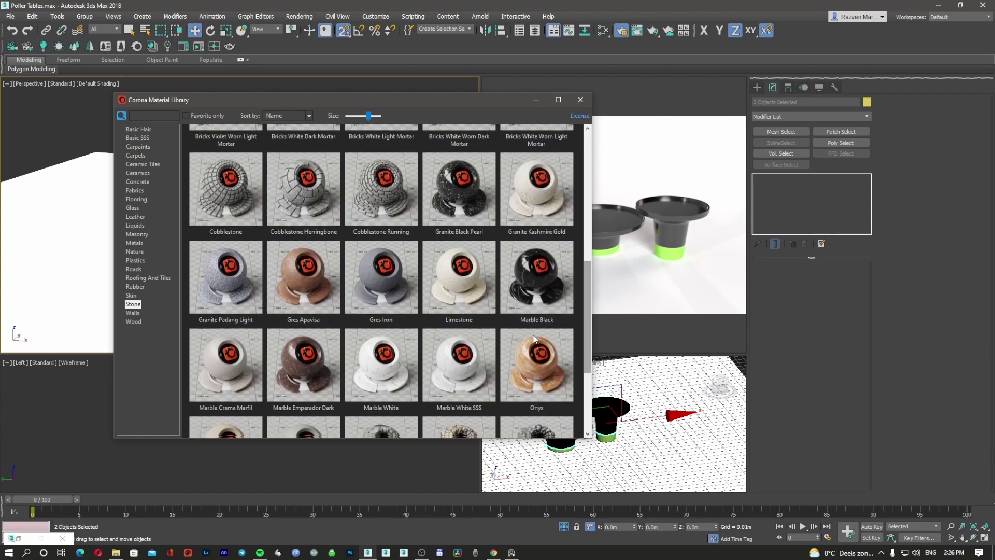
{"action": "scroll", "coordinate": [534, 335], "scroll_direction": "down", "scroll_amount": 1}
{"action": "scroll", "coordinate": [534, 269], "scroll_direction": "up", "scroll_amount": 2}
{"action": "left_click_drag", "start_coordinate": [481, 102], "coordinate": [734, 98]}
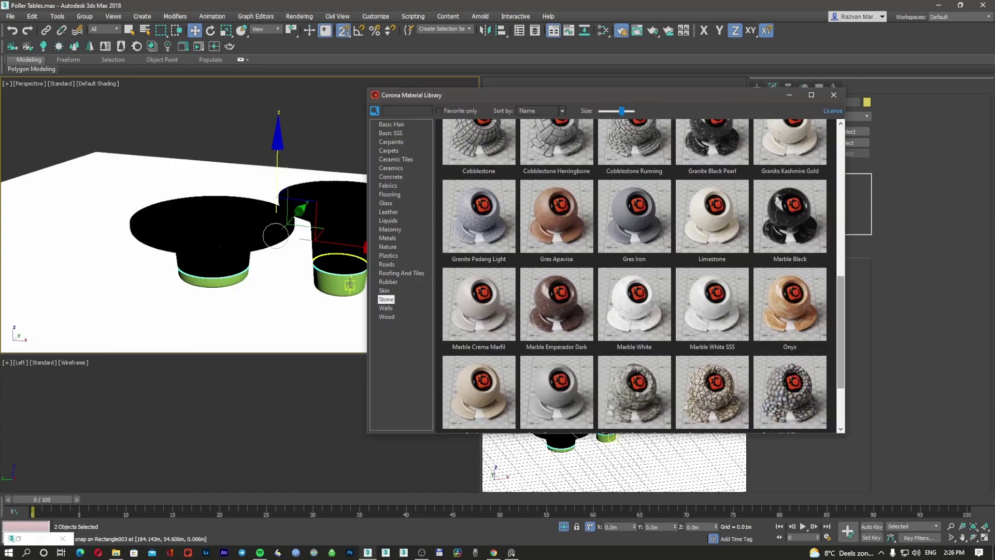
{"action": "left_click", "coordinate": [340, 283]}
{"action": "left_click", "coordinate": [226, 281], "text": "ctrl"}
{"action": "left_click", "coordinate": [780, 217]}
{"action": "left_click", "coordinate": [780, 221]}
{"action": "right_click", "coordinate": [780, 220]}
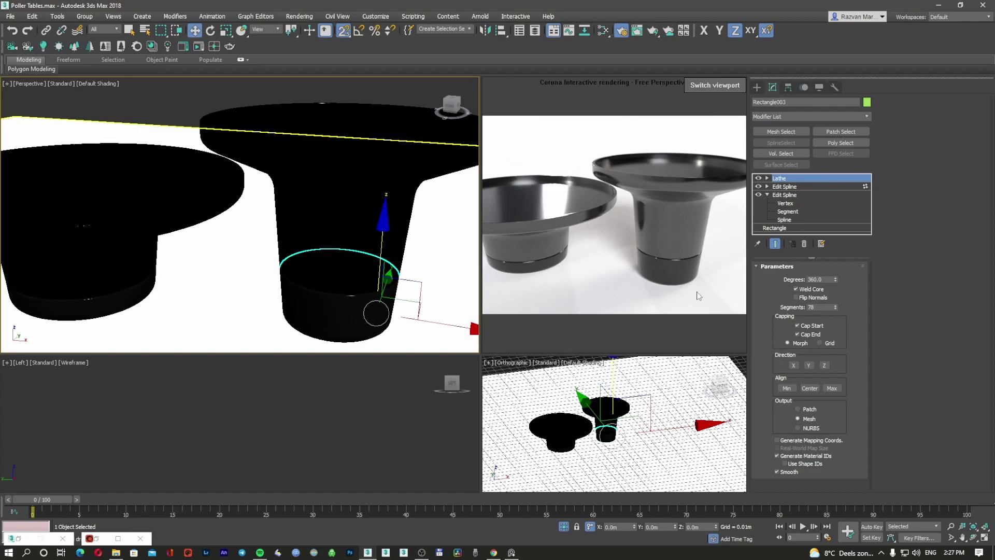
Enable Generate Mapping Coords. and Real-World Map Size in the Lathe modifiers of both marble bases.
{"action": "left_click", "coordinate": [777, 441]}
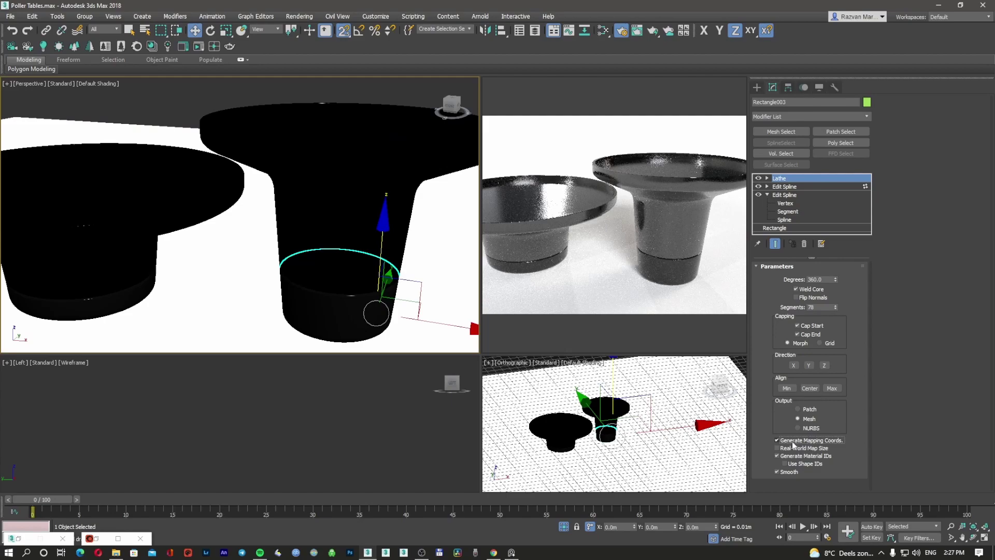
{"action": "left_click", "coordinate": [800, 449]}
{"action": "mouse_move", "coordinate": [398, 307]}
{"action": "middle_mouse_down", "text": "alt"}
{"action": "mouse_move", "coordinate": [365, 281]}
{"action": "mouse_move", "coordinate": [310, 291]}
{"action": "mouse_move", "coordinate": [388, 302]}
{"action": "middle_mouse_up", "text": "alt"}
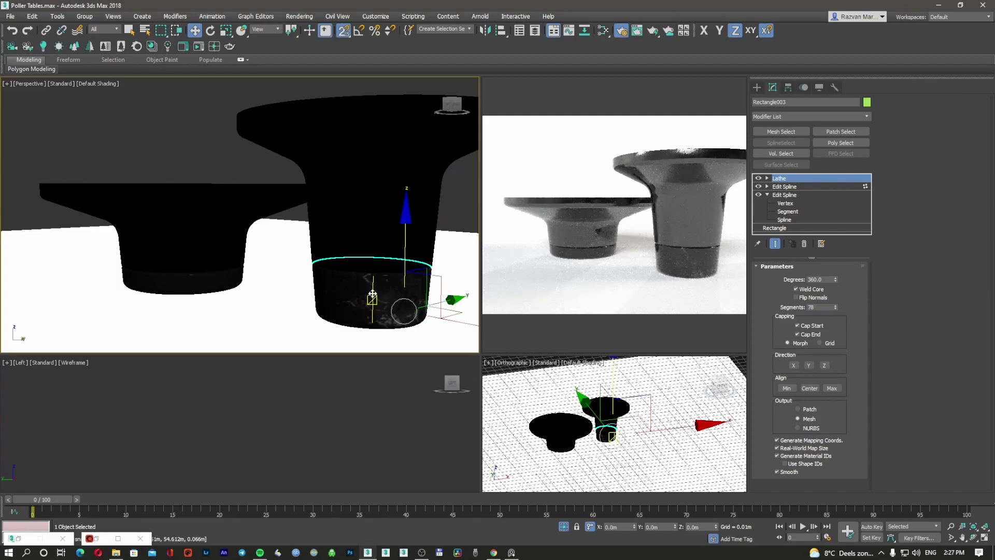
{"action": "left_click", "coordinate": [208, 280]}
{"action": "left_click", "coordinate": [793, 440]}
{"action": "middle_click_drag", "start_coordinate": [356, 190], "coordinate": [349, 237]}
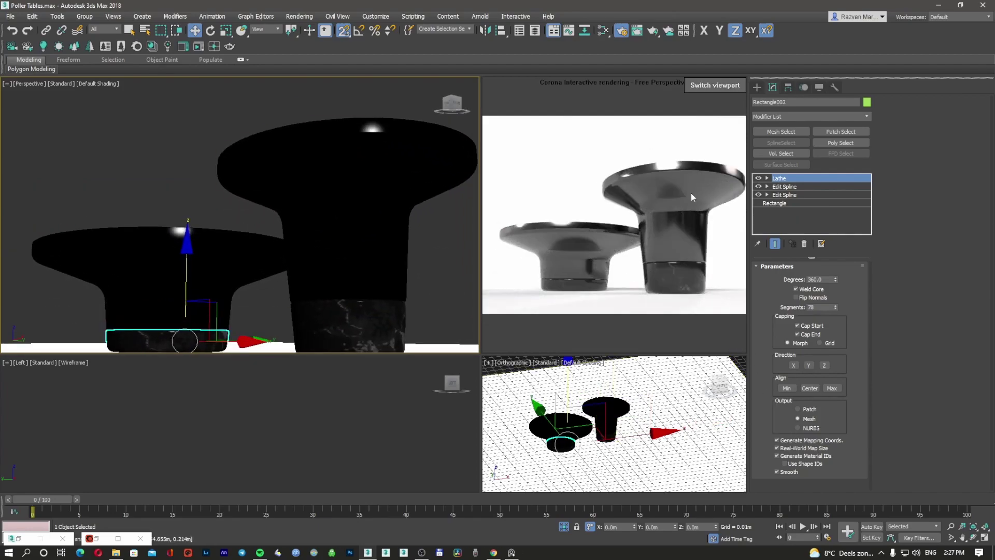
{"action": "middle_click_drag", "start_coordinate": [333, 201], "coordinate": [367, 211], "text": "alt"}
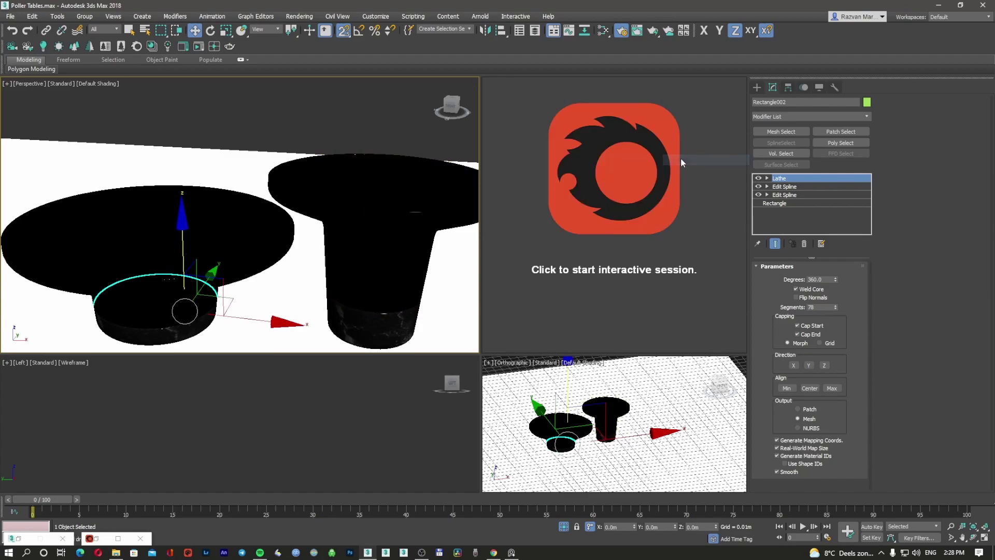
Pick the round tabletop's Aluminium Black Anodized material into the Slate Material Editor and open its diffuse colour.
{"action": "key", "text": "m"}
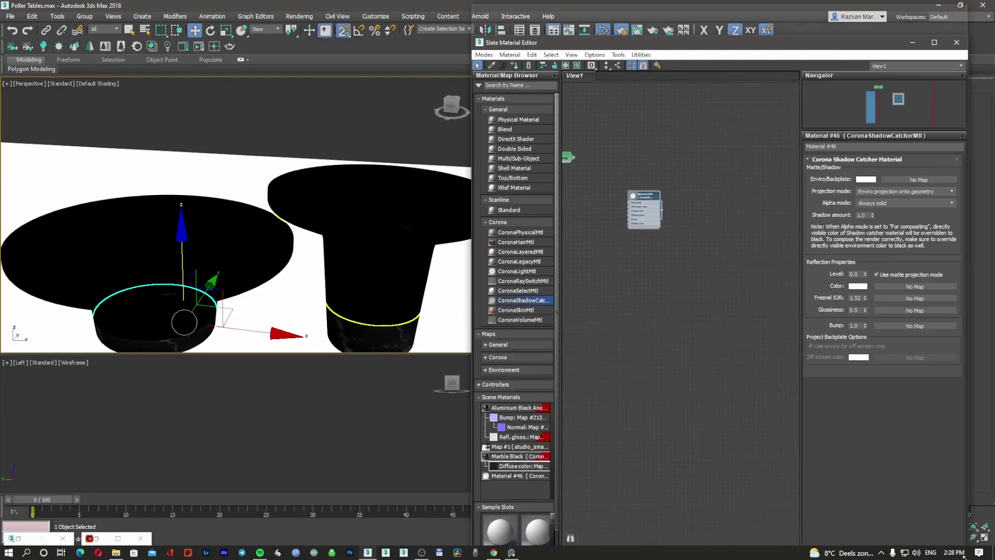
{"action": "left_click", "coordinate": [491, 30]}
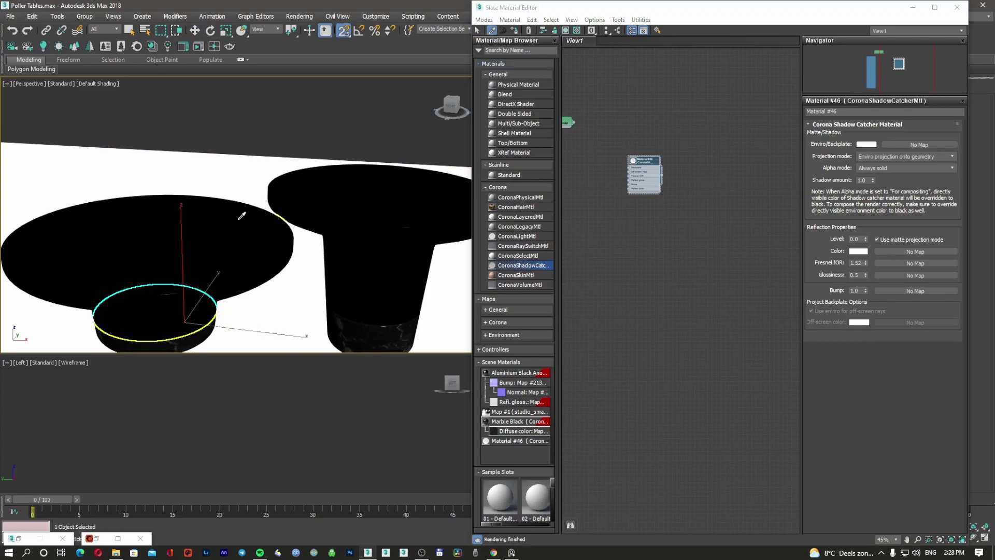
{"action": "left_click", "coordinate": [242, 216]}
{"action": "middle_click_drag", "start_coordinate": [597, 224], "coordinate": [681, 217]}
{"action": "scroll", "coordinate": [721, 274], "scroll_direction": "up", "scroll_amount": 2}
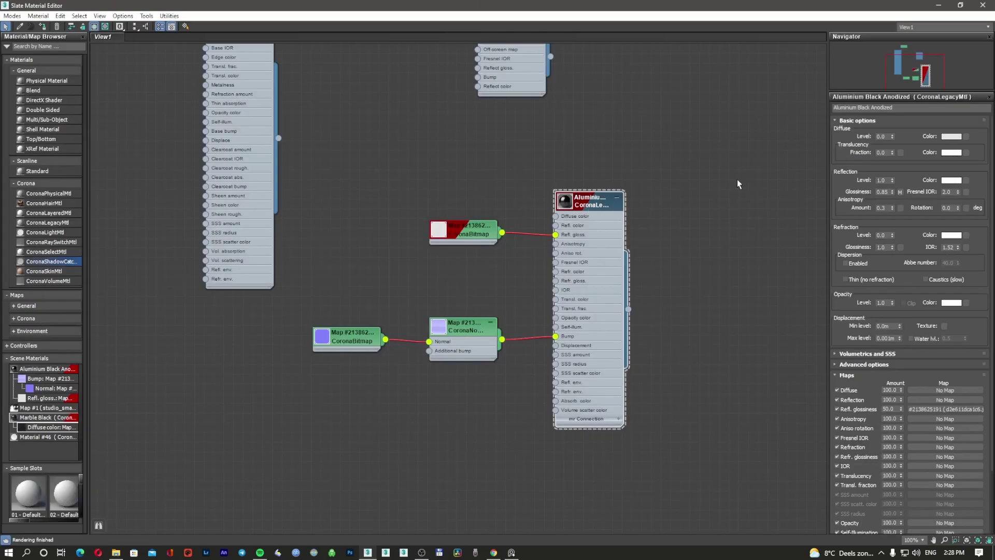
{"action": "left_click", "coordinate": [739, 181]}
{"action": "left_click", "coordinate": [949, 138]}
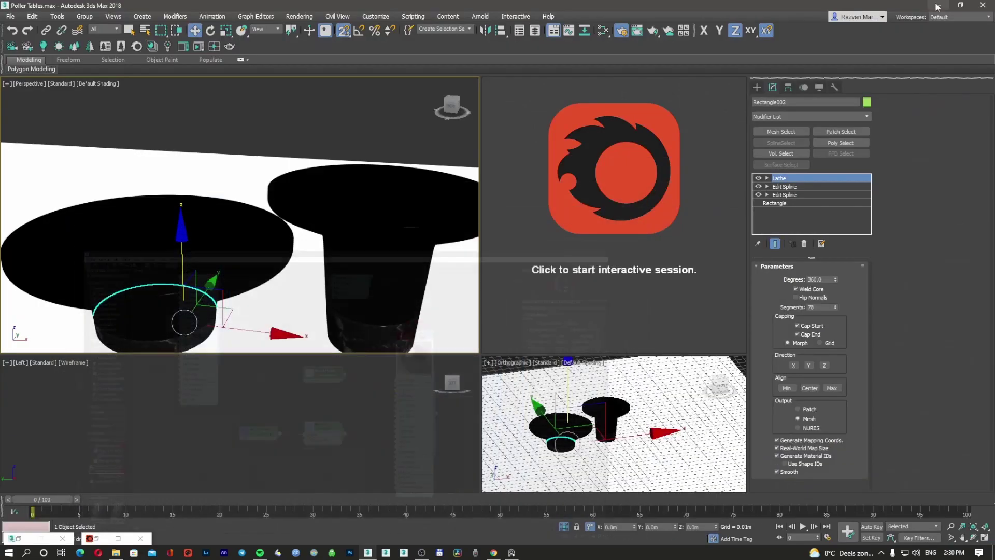
Enable Generate Mapping Coords. in the Lathe modifiers of both tables' top-and-stem bodies.
{"action": "left_click", "coordinate": [797, 441]}
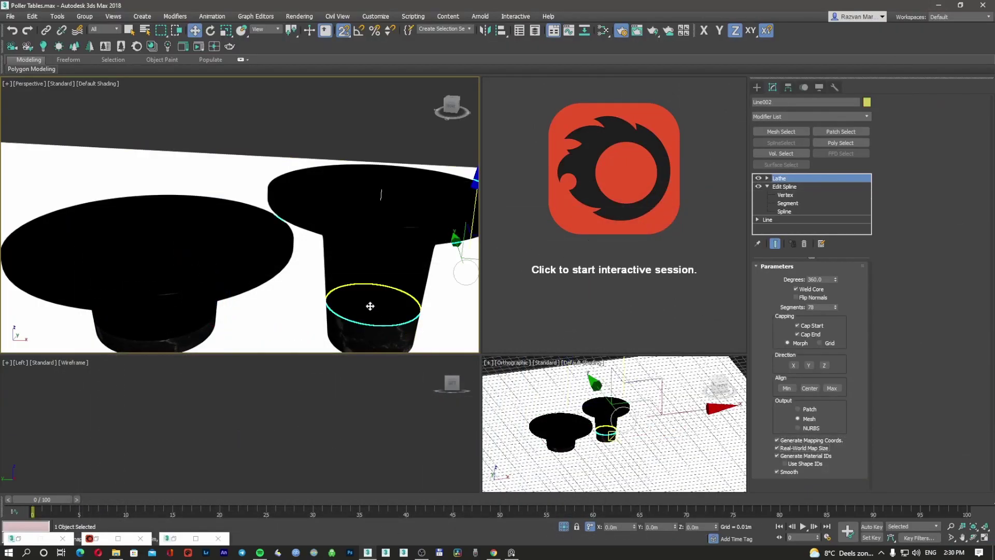
{"action": "left_click", "coordinate": [220, 244]}
{"action": "left_click", "coordinate": [777, 440]}
{"action": "left_click", "coordinate": [378, 239]}
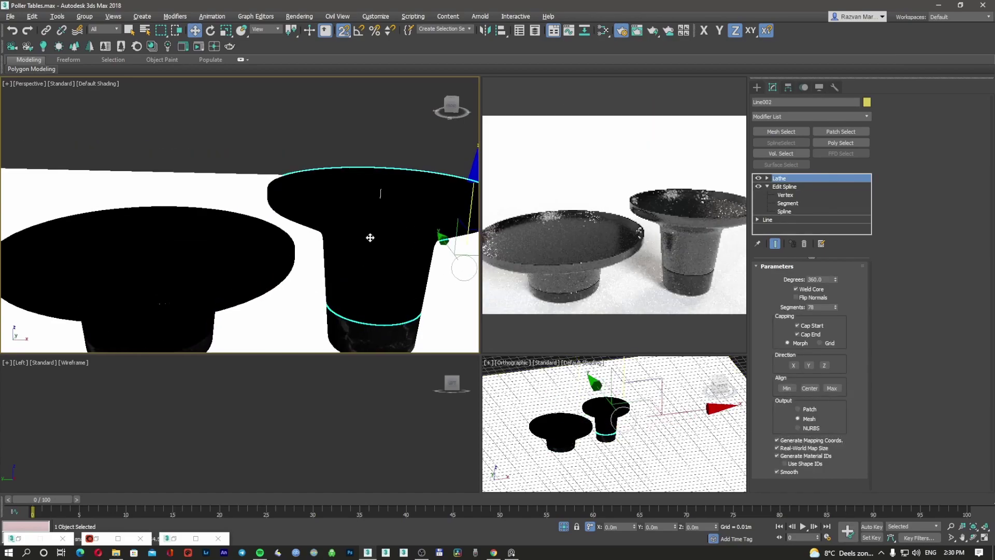
Frame both tables in the Perspective view to check the docked interactive render, and stop the render.
{"action": "middle_click_drag", "start_coordinate": [377, 245], "coordinate": [356, 234]}
{"action": "scroll", "coordinate": [368, 222], "scroll_direction": "down", "scroll_amount": 3}
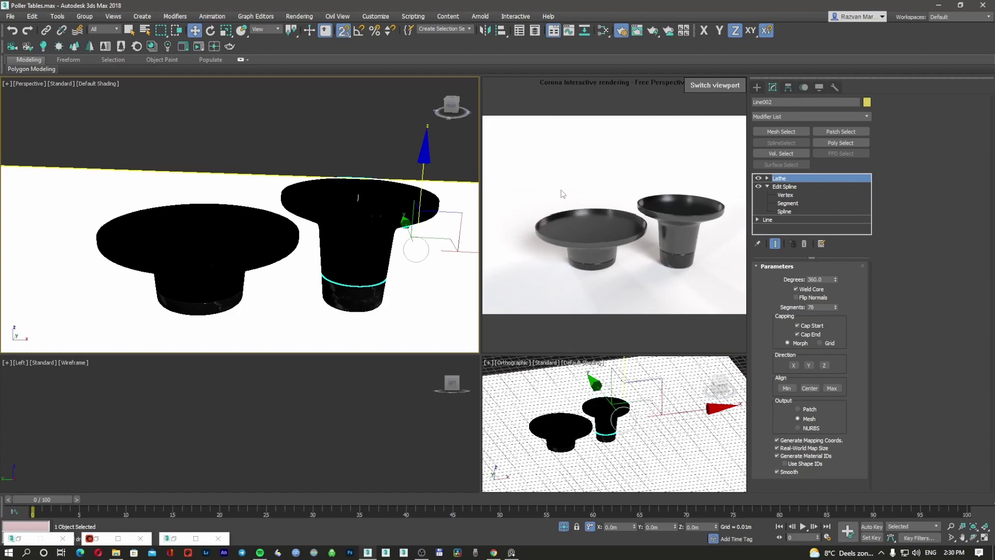
{"action": "right_click", "coordinate": [603, 188]}
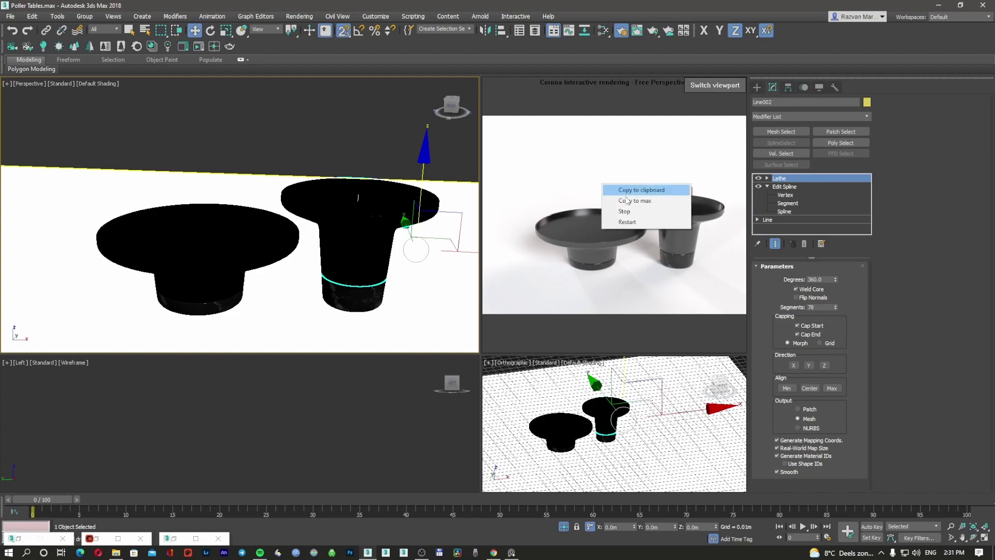
{"action": "left_click", "coordinate": [639, 213]}
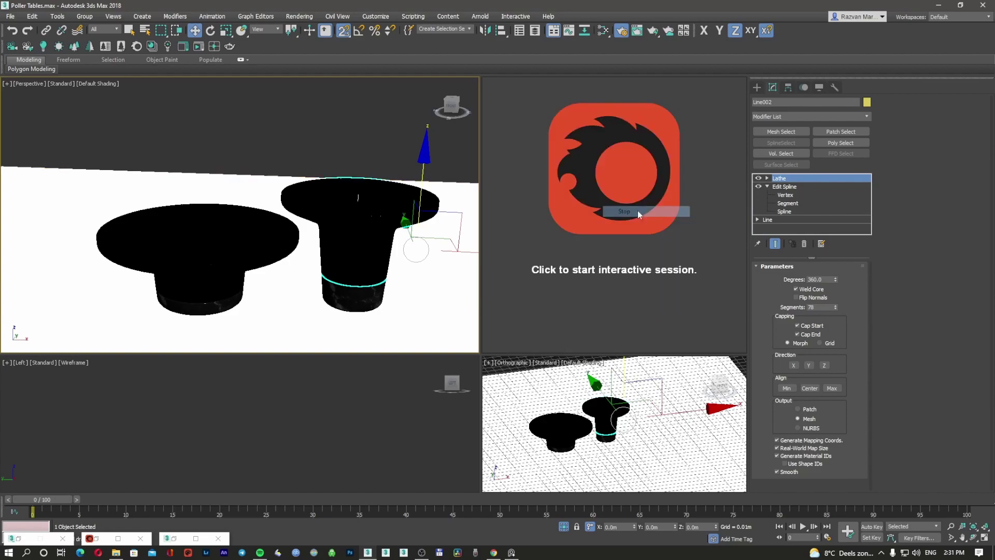
Switch to Chrome and examine the matte black finish of the tabletop and rim in the Poller reference photo.
{"action": "left_click", "coordinate": [494, 552]}
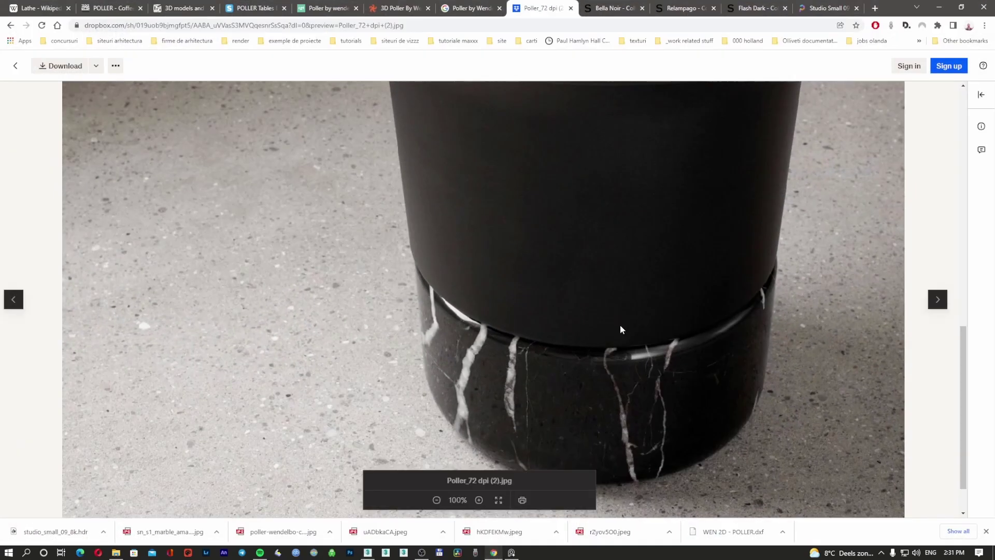
{"action": "scroll", "coordinate": [622, 329], "scroll_direction": "up", "scroll_amount": 10}
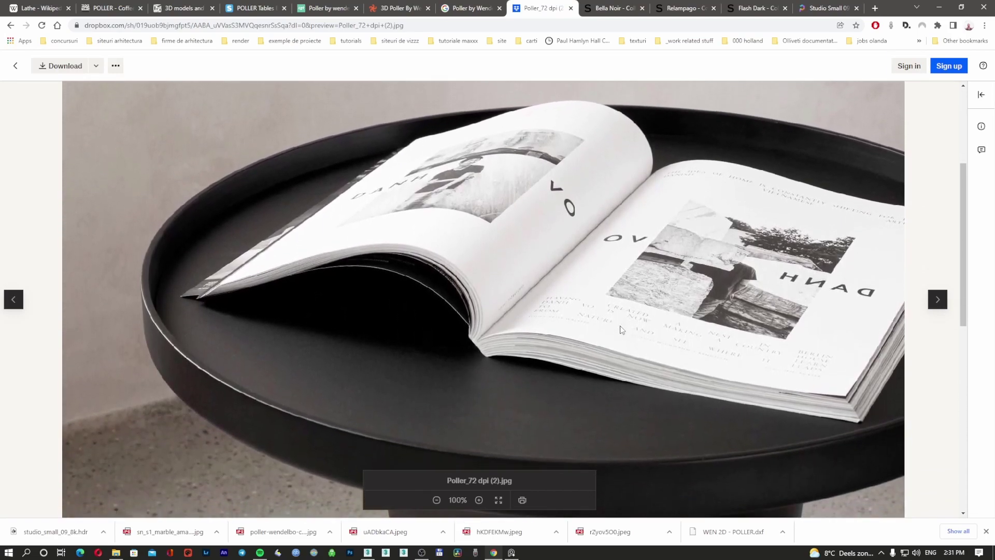
{"action": "scroll", "coordinate": [622, 329], "scroll_direction": "down", "scroll_amount": 2}
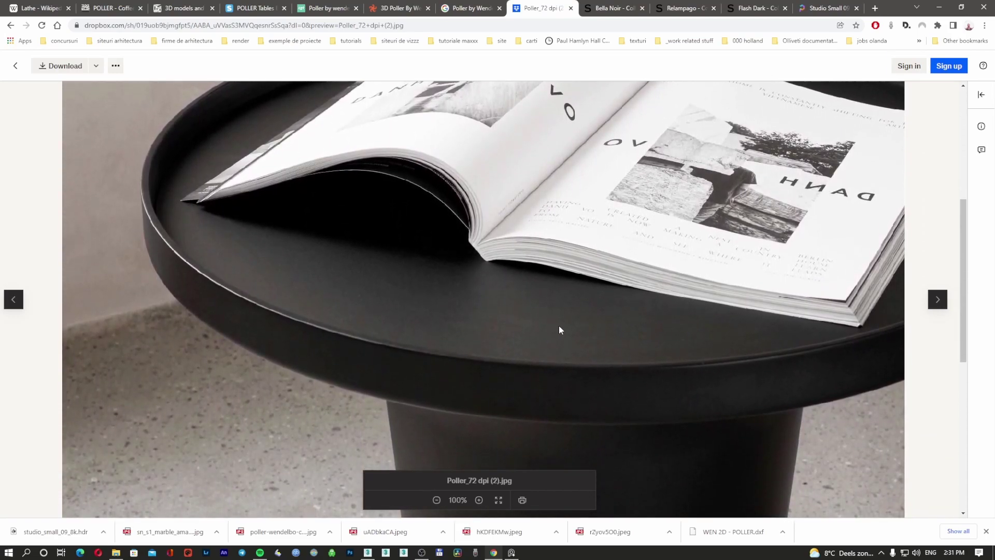
{"action": "scroll", "coordinate": [559, 327], "scroll_direction": "down", "scroll_amount": 1}
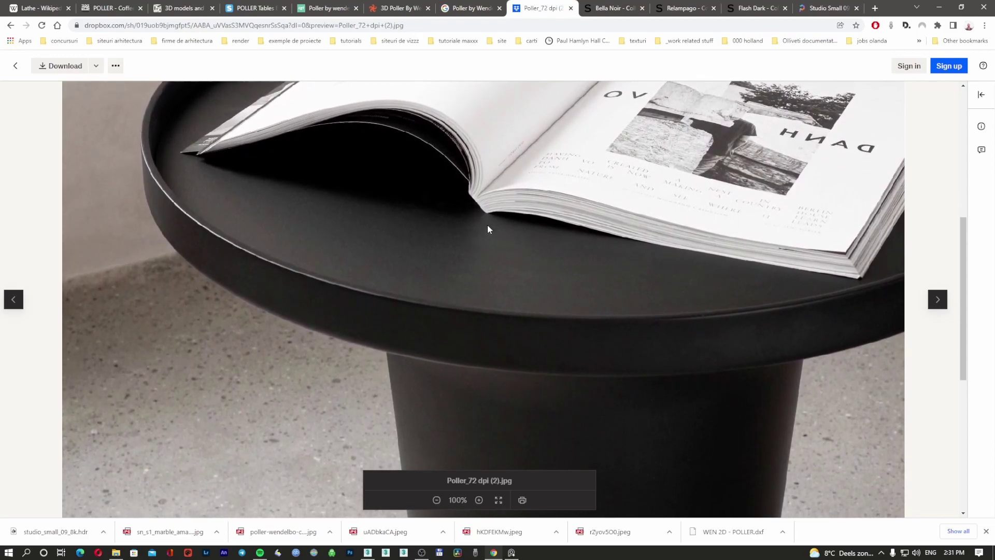
Examine the black stem, rim and marble base in the Poller reference photo, and return to 3ds Max.
{"action": "scroll", "coordinate": [466, 262], "scroll_direction": "down", "scroll_amount": 4}
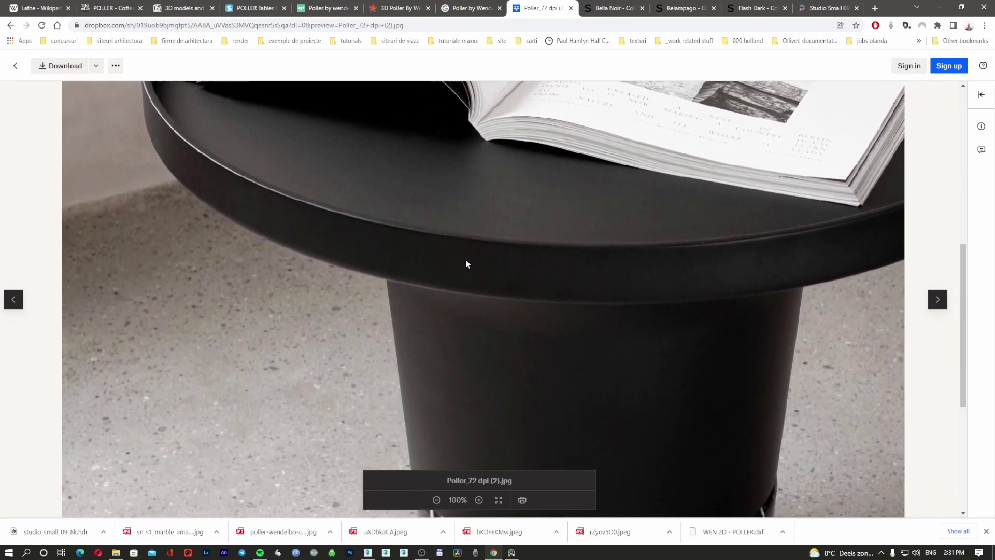
{"action": "scroll", "coordinate": [505, 315], "scroll_direction": "down", "scroll_amount": 2}
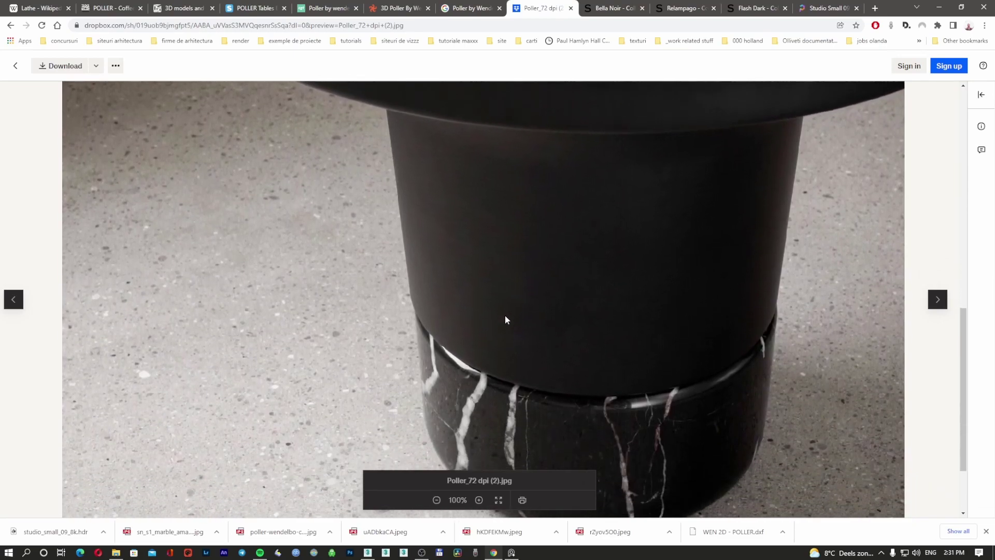
{"action": "scroll", "coordinate": [505, 315], "scroll_direction": "up", "scroll_amount": 4}
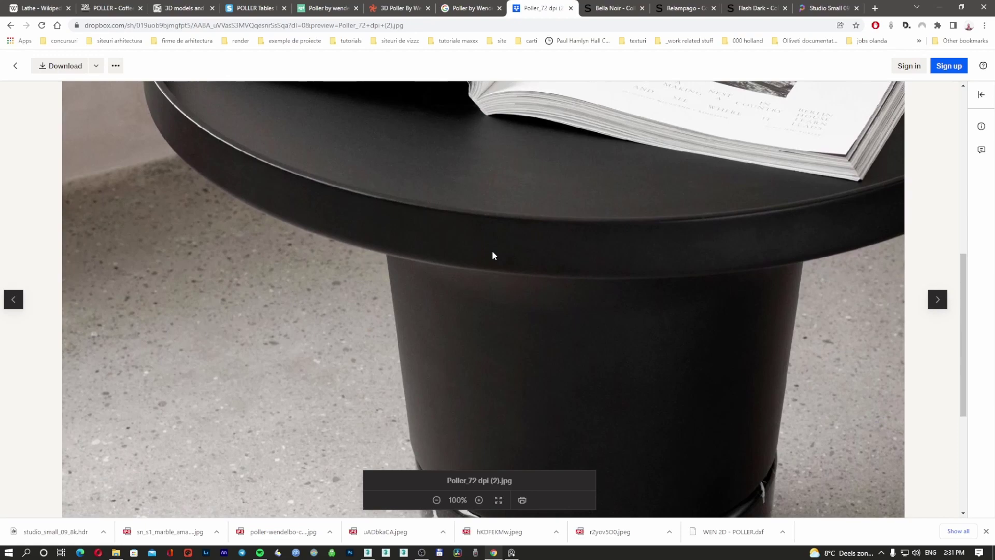
{"action": "scroll", "coordinate": [492, 254], "scroll_direction": "up", "scroll_amount": 4}
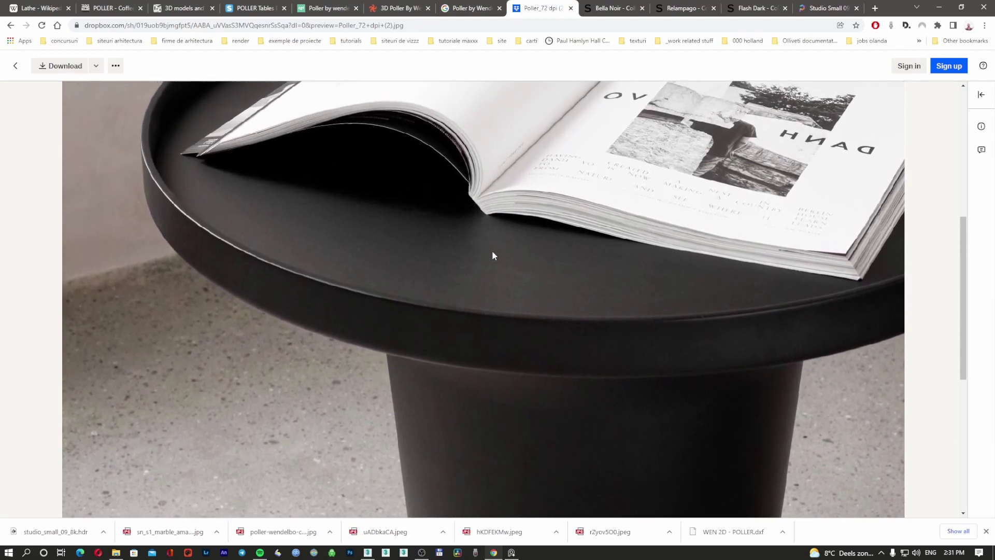
{"action": "scroll", "coordinate": [493, 252], "scroll_direction": "up", "scroll_amount": 2}
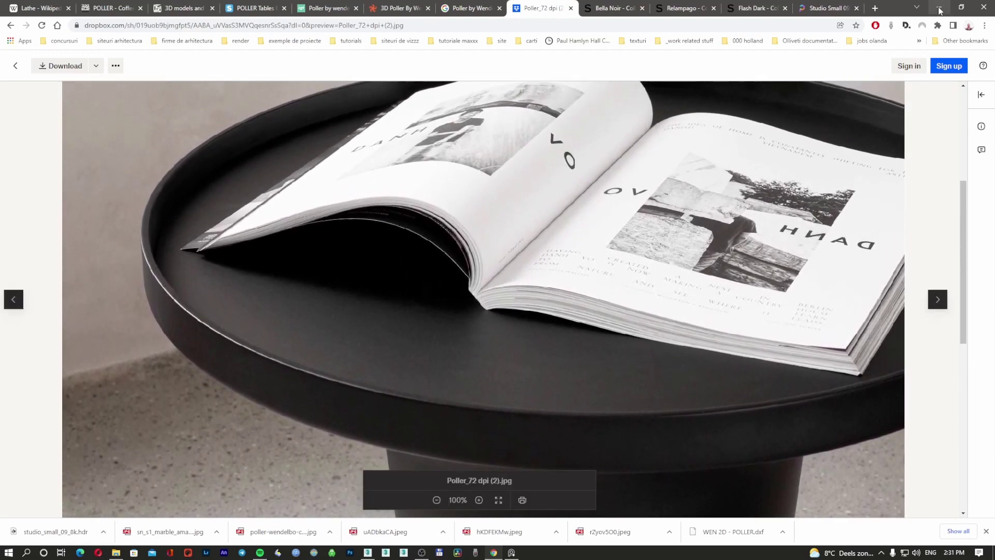
{"action": "left_click", "coordinate": [940, 9]}
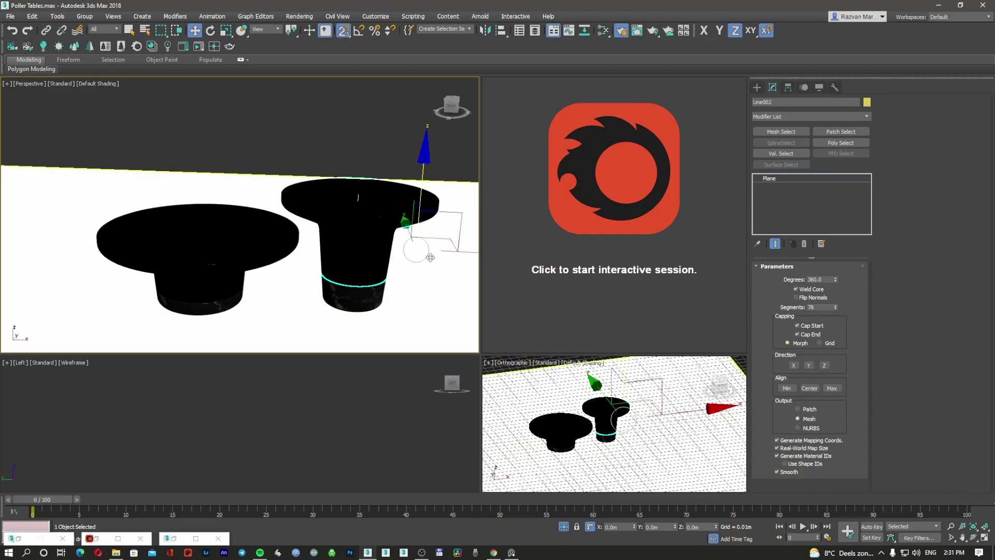
Select the taller table's top-and-stem body and inspect the Aluminium Black Anodized material's gloss and normal map nodes in the Slate Material Editor.
{"action": "left_click", "coordinate": [381, 228]}
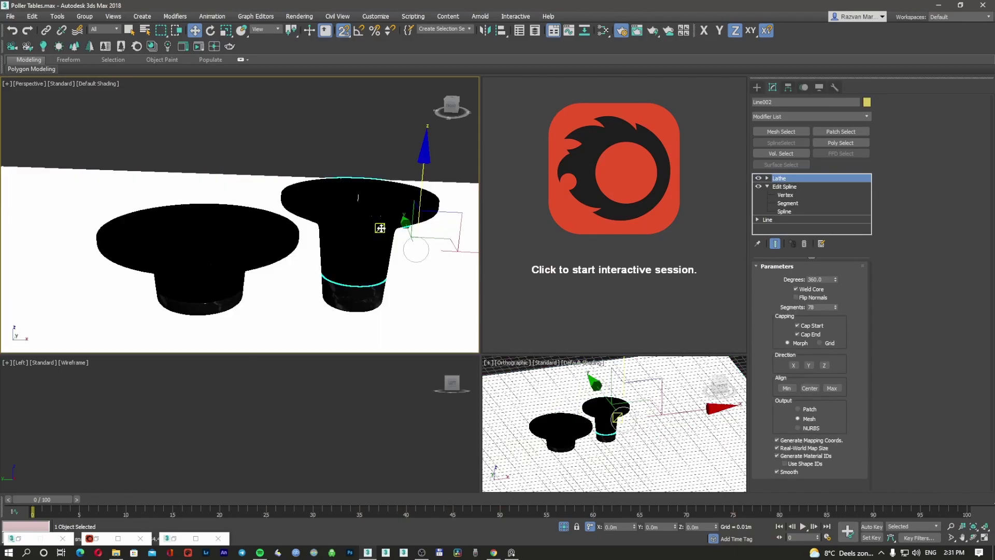
{"action": "key", "text": "m"}
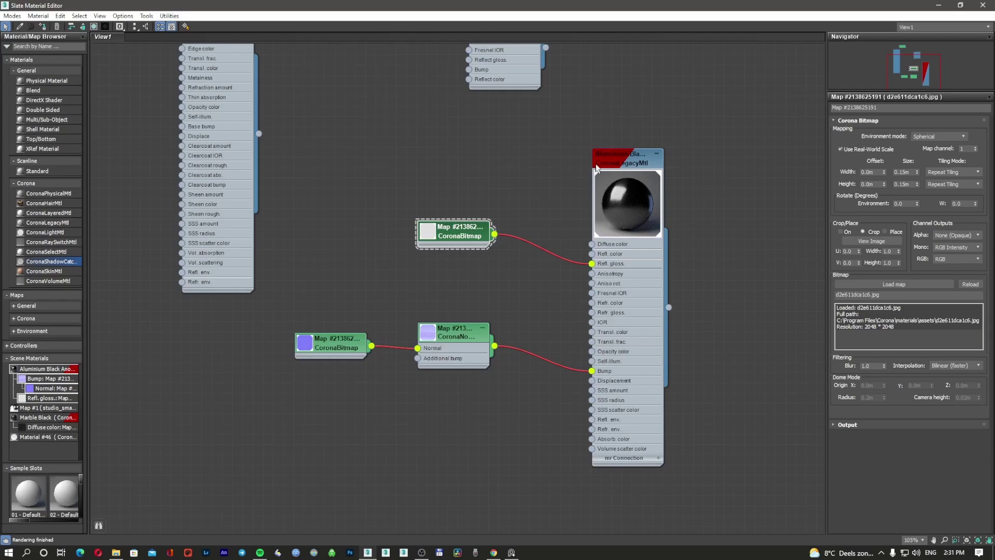
{"action": "middle_click_drag", "start_coordinate": [509, 225], "coordinate": [393, 244]}
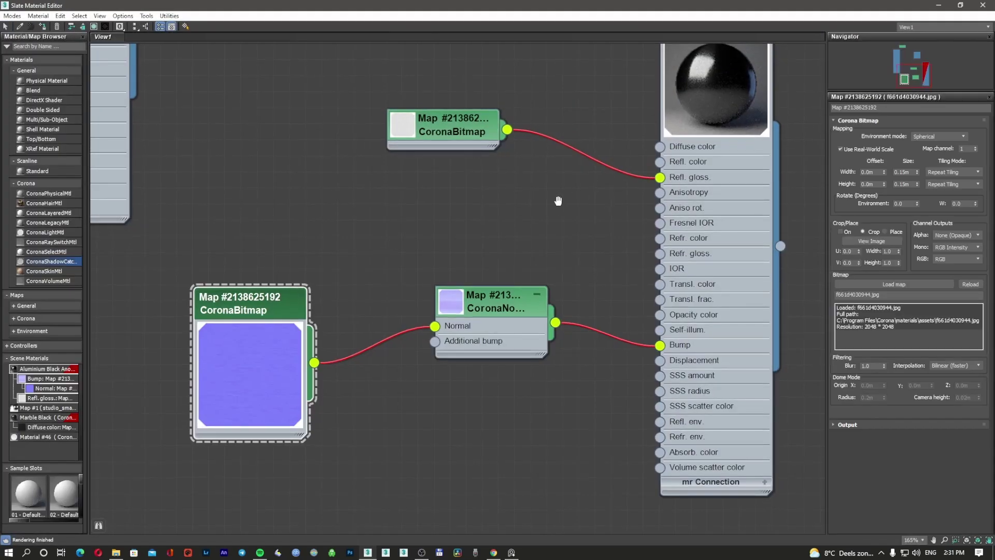
{"action": "scroll", "coordinate": [509, 228], "scroll_direction": "up", "scroll_amount": 3}
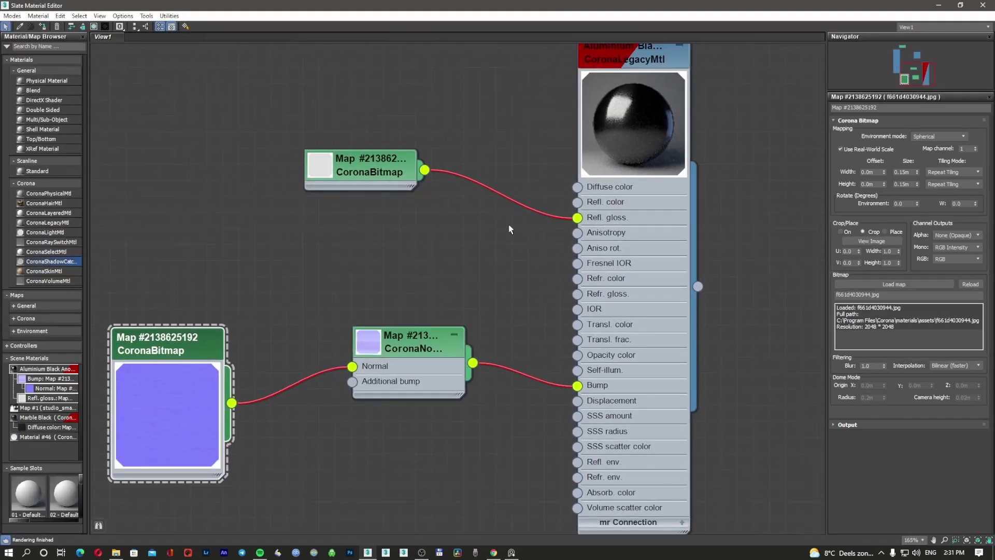
{"action": "scroll", "coordinate": [510, 228], "scroll_direction": "down", "scroll_amount": 5}
{"action": "left_click_drag", "start_coordinate": [245, 307], "coordinate": [276, 307]}
{"action": "left_click_drag", "start_coordinate": [363, 304], "coordinate": [373, 308]}
{"action": "left_click", "coordinate": [108, 268]}
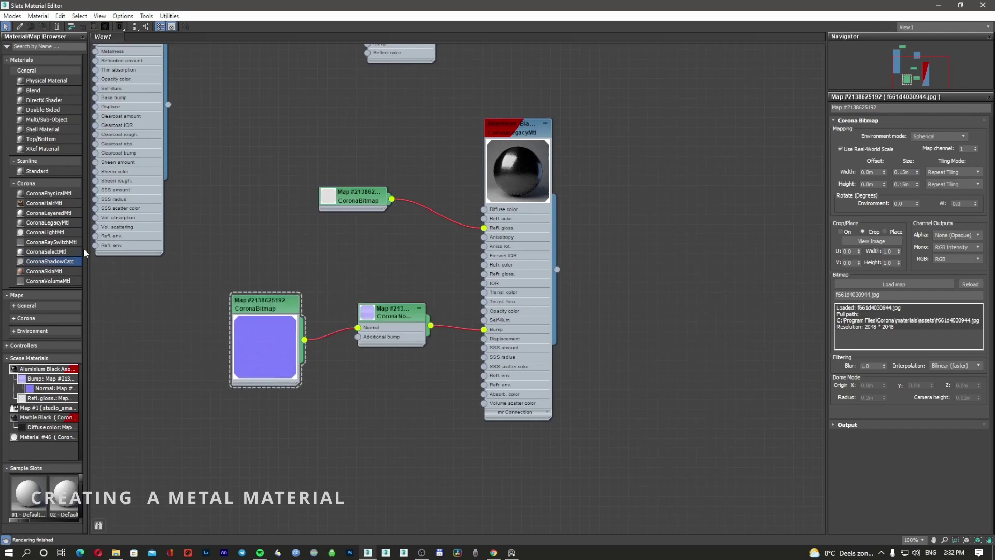
Add a new CoronaPhysicalMtl node beside the Aluminium Black Anodized material.
{"action": "left_click", "coordinate": [59, 194]}
{"action": "left_click_drag", "start_coordinate": [661, 241], "coordinate": [750, 233]}
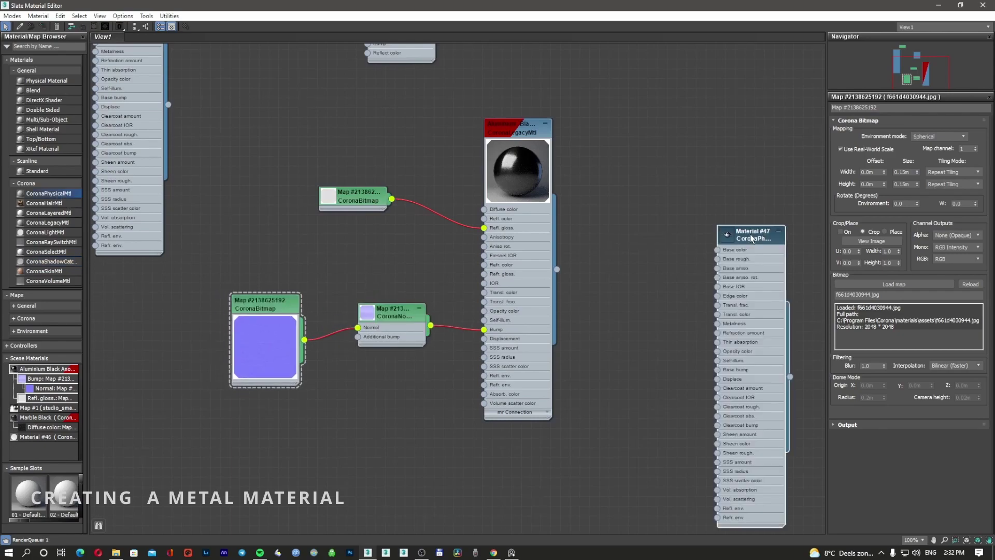
{"action": "middle_click_drag", "start_coordinate": [713, 221], "coordinate": [576, 234]}
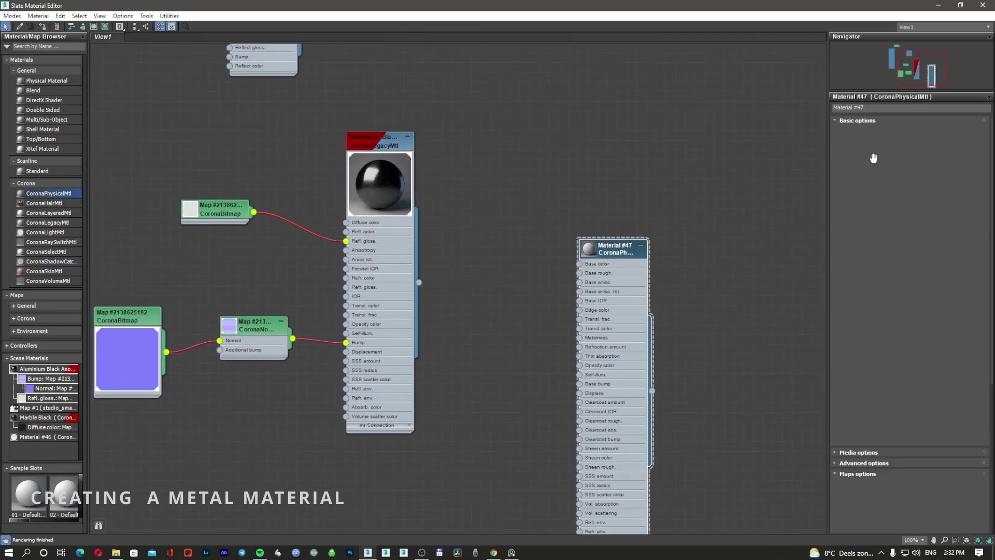
Give the new Corona physical material a near-black base colour and enlarge its node preview.
{"action": "left_click", "coordinate": [954, 168]}
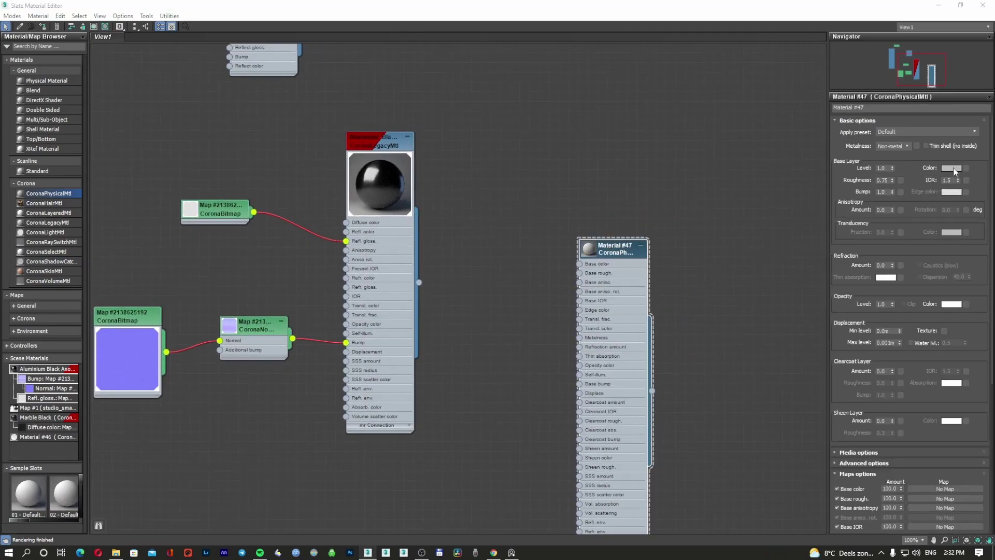
{"action": "left_click_drag", "start_coordinate": [281, 67], "coordinate": [286, 66]}
{"action": "double_click", "coordinate": [392, 111]}
{"action": "left_click", "coordinate": [362, 149]}
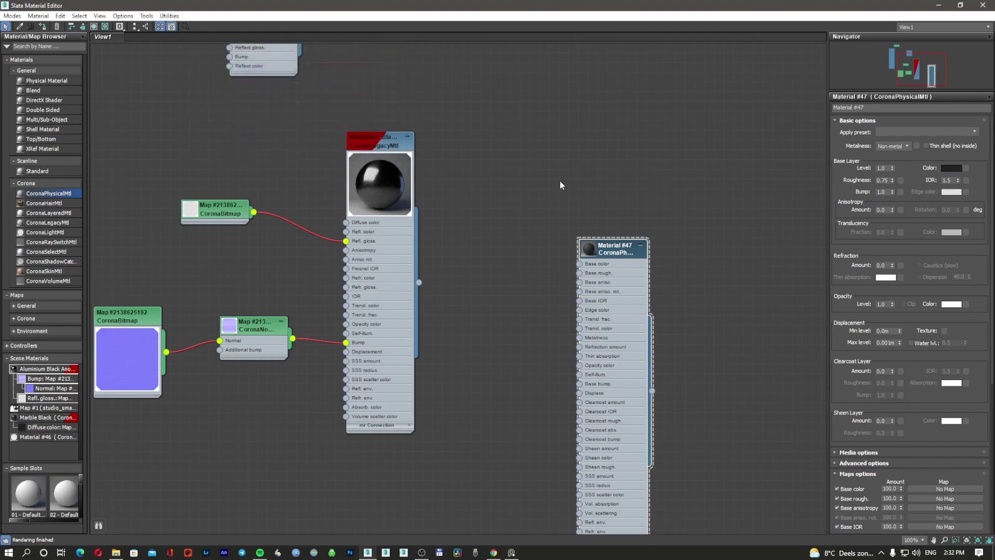
{"action": "left_click_drag", "start_coordinate": [611, 254], "coordinate": [641, 235]}
{"action": "double_click", "coordinate": [622, 231]}
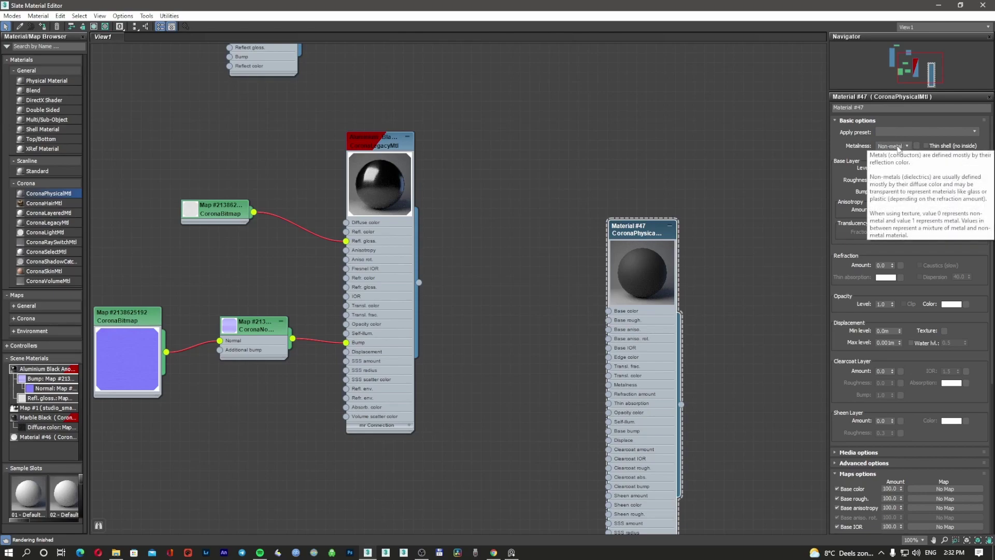
Set the new material's metalness to Metal, compare roughness 0.4 and 0.2, and settle on 0.4.
{"action": "left_click", "coordinate": [890, 147]}
{"action": "left_click", "coordinate": [892, 159]}
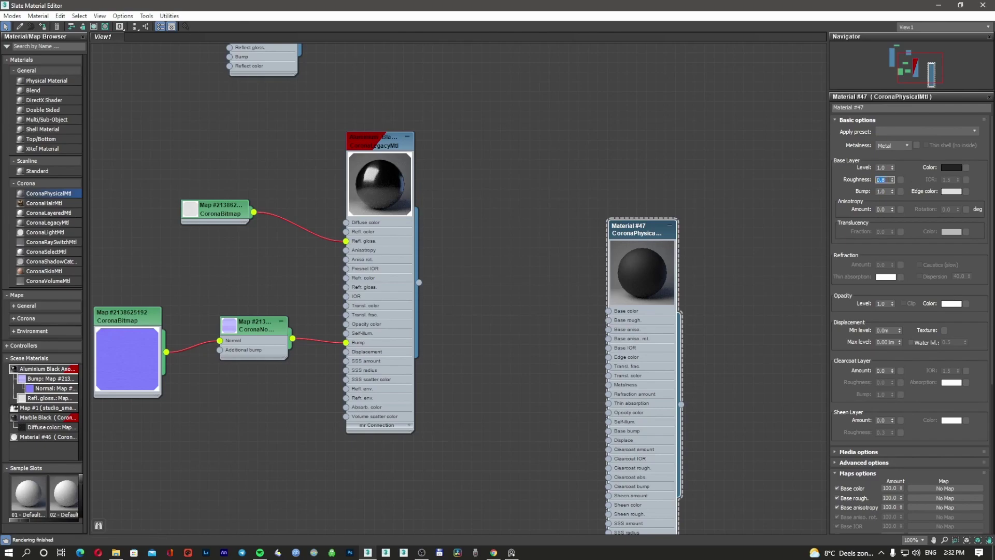
{"action": "type", "text": "0.4"}
{"action": "key", "text": "Return"}
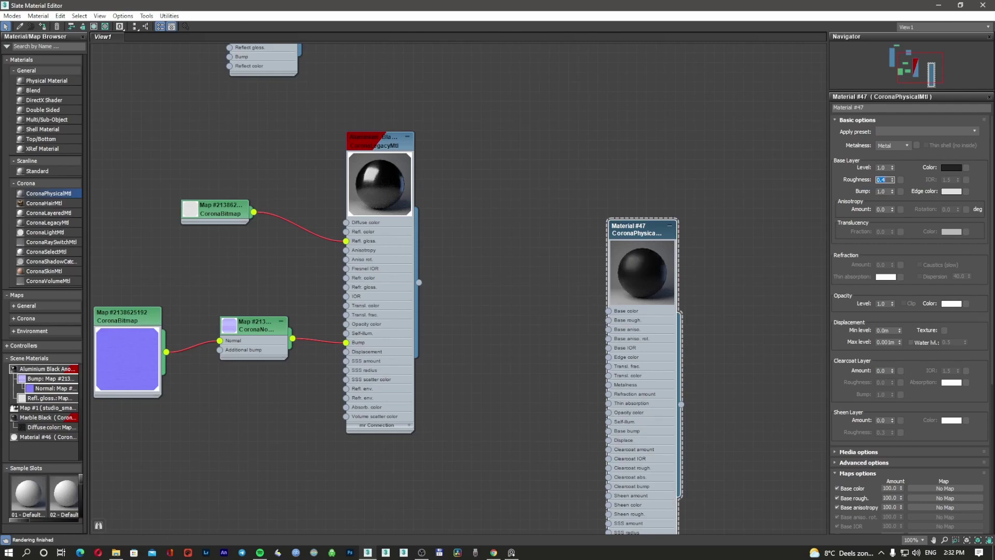
{"action": "type", "text": "0.2"}
{"action": "key", "text": "Return"}
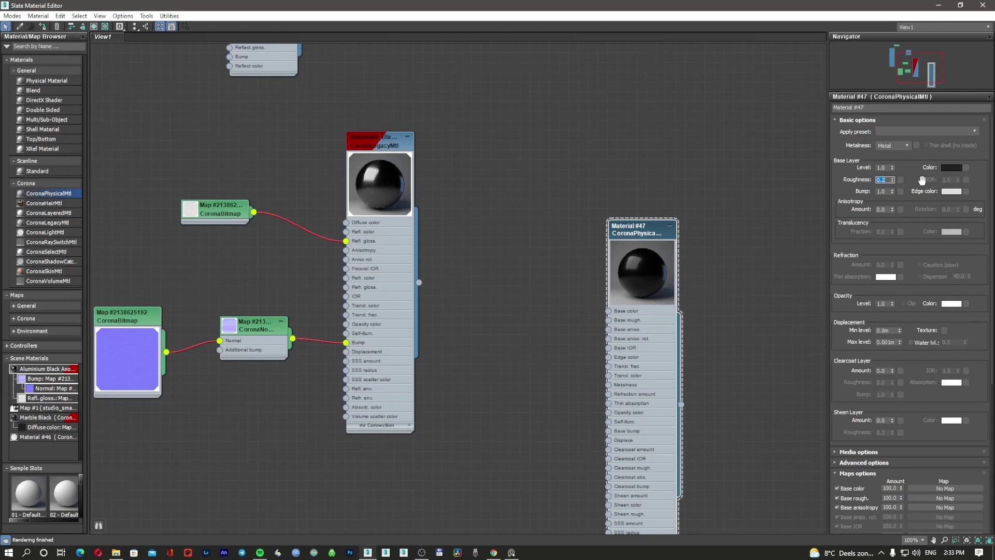
{"action": "type", "text": "0.4"}
{"action": "key", "text": "Return"}
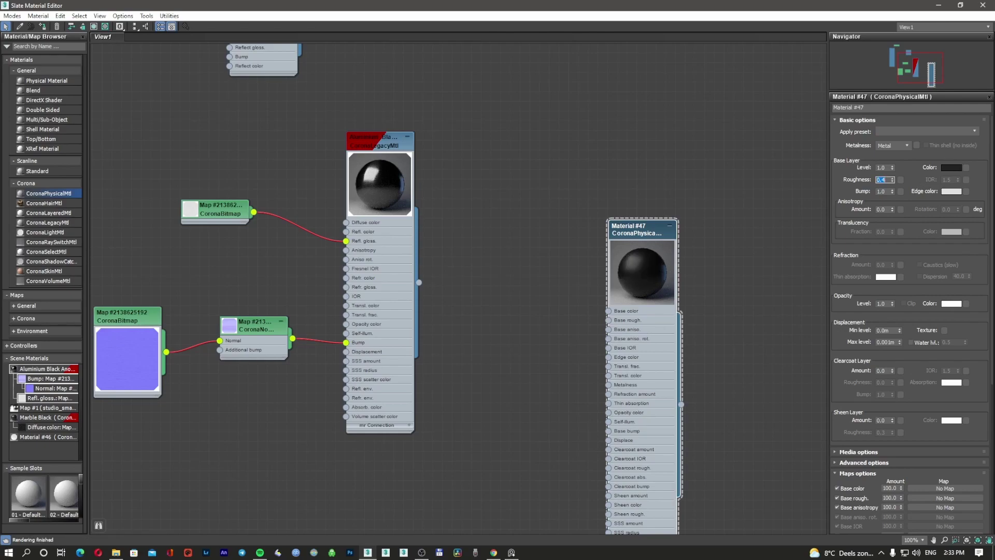
Apply the Aluminium brushed preset to the new material and set its base colour to near-black with a value of 3.
{"action": "left_click", "coordinate": [906, 132]}
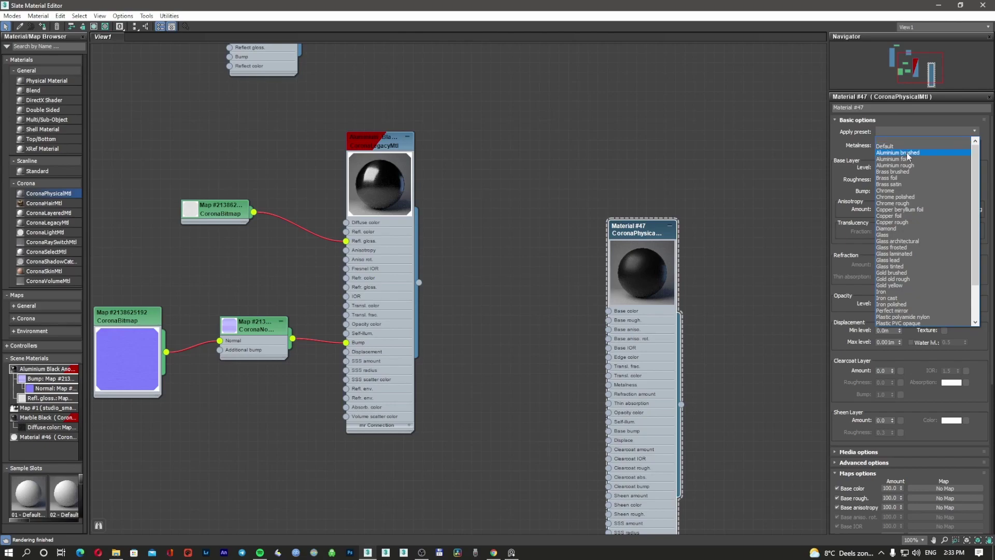
{"action": "left_click", "coordinate": [907, 153]}
{"action": "left_click", "coordinate": [562, 295]}
{"action": "scroll", "coordinate": [645, 288], "scroll_direction": "up", "scroll_amount": 2}
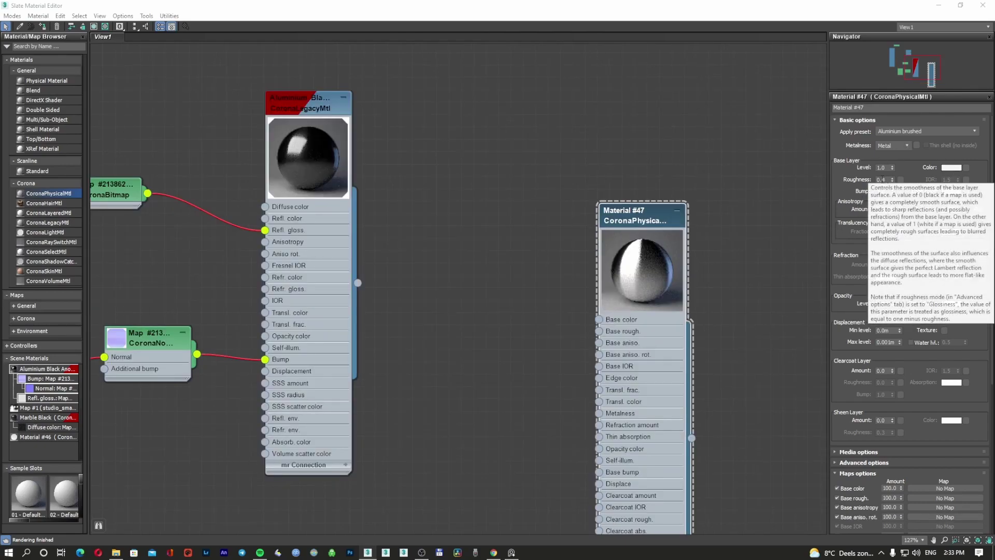
{"action": "left_click", "coordinate": [881, 180]}
{"action": "left_click", "coordinate": [952, 168]}
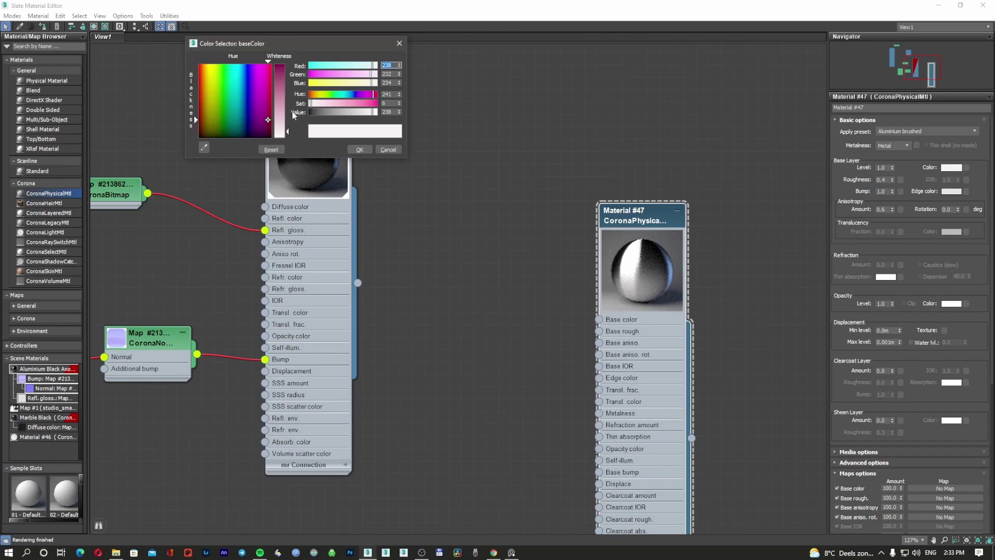
{"action": "left_click", "coordinate": [231, 134]}
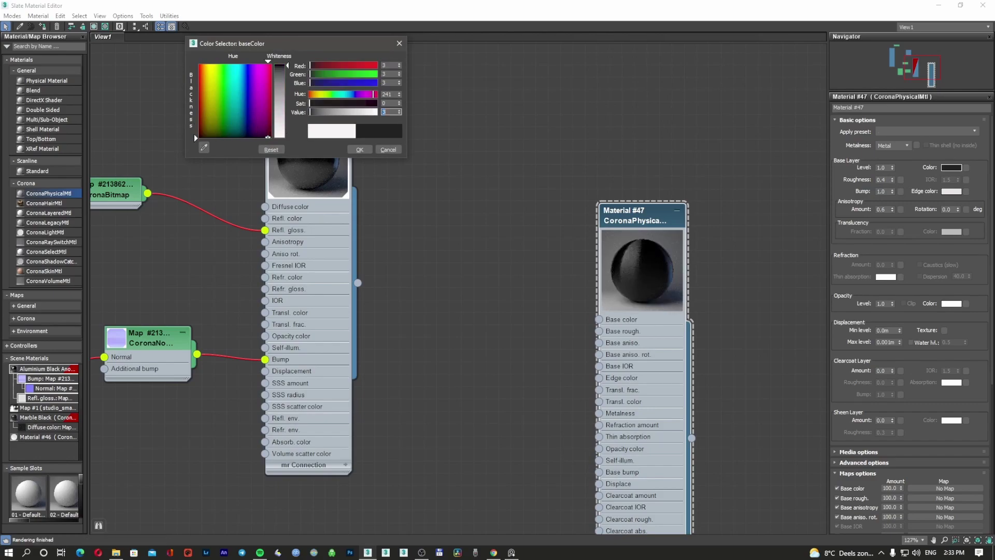
{"action": "left_click", "coordinate": [359, 150]}
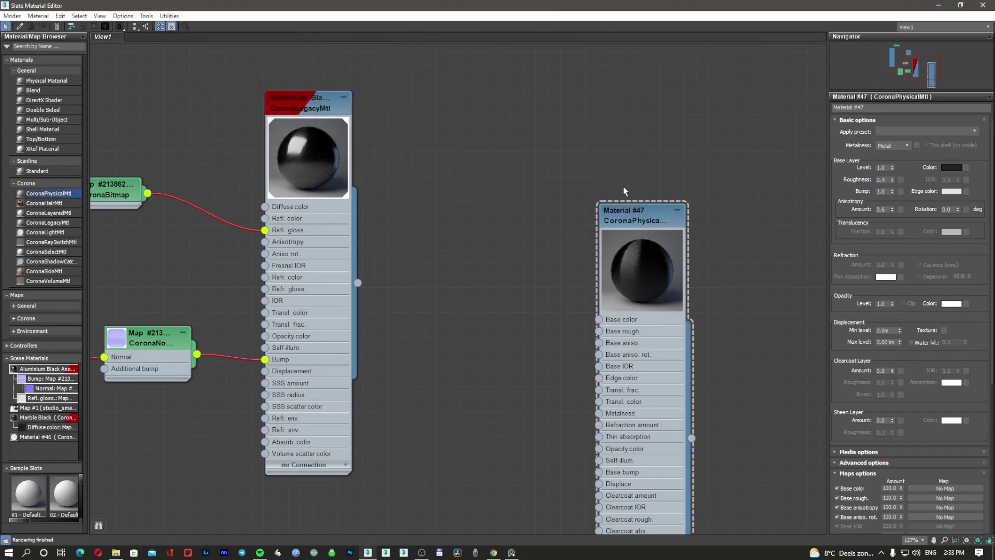
{"action": "left_click_drag", "start_coordinate": [616, 208], "coordinate": [640, 195]}
Assign the new metal material to the top-and-stem bodies of both tables and restore the shaded view.
{"action": "double_click", "coordinate": [680, 6]}
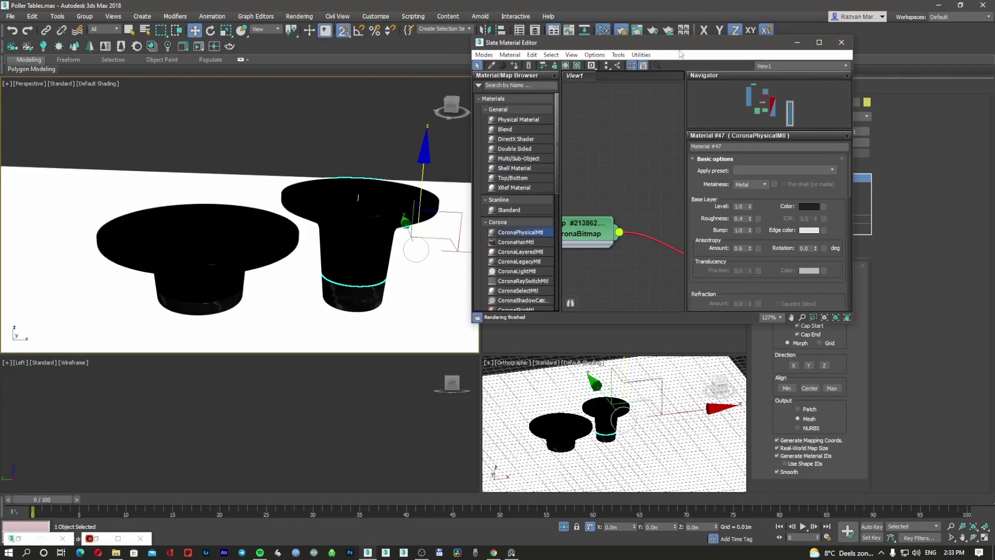
{"action": "left_click", "coordinate": [362, 140]}
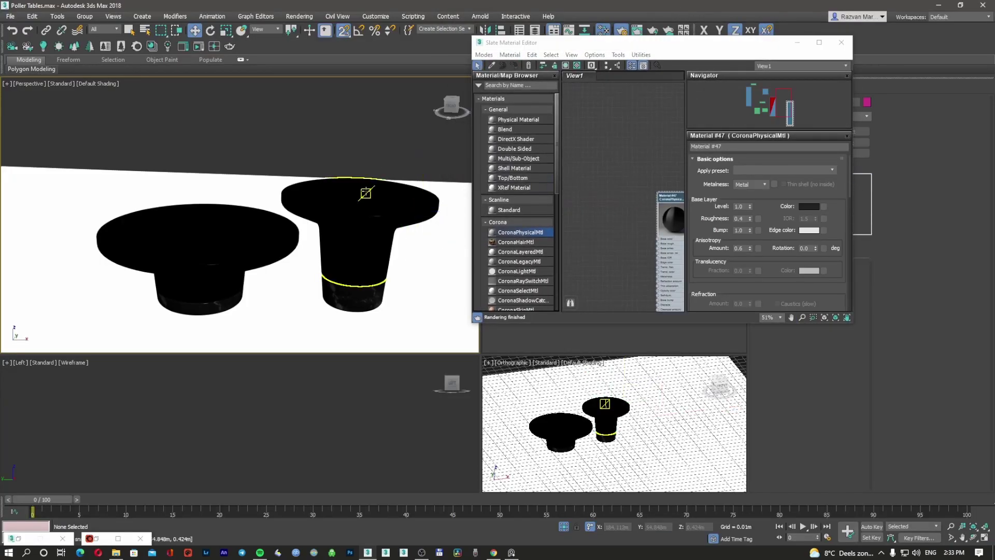
{"action": "left_click", "coordinate": [366, 194]}
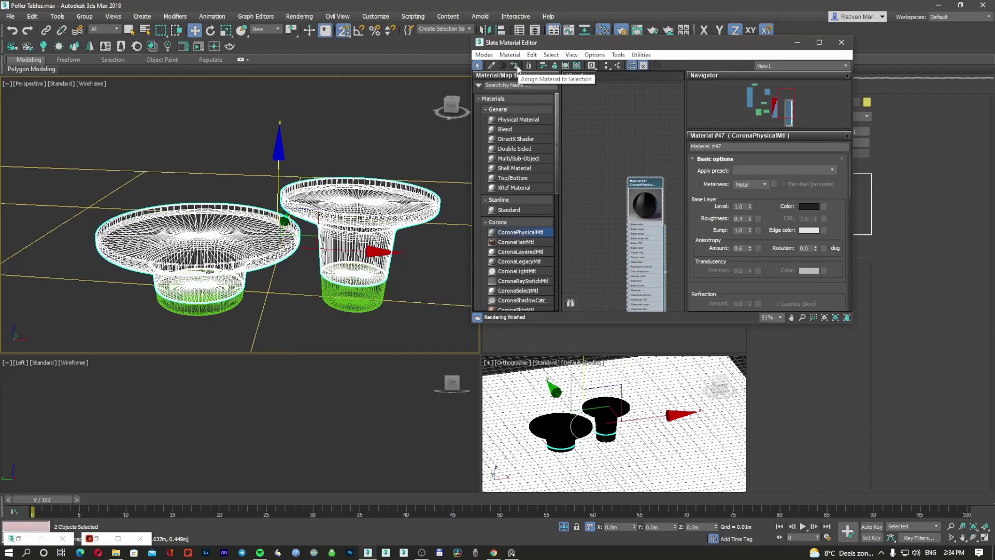
{"action": "left_click", "coordinate": [515, 66]}
{"action": "left_click", "coordinate": [334, 135]}
{"action": "key", "text": "F3"}
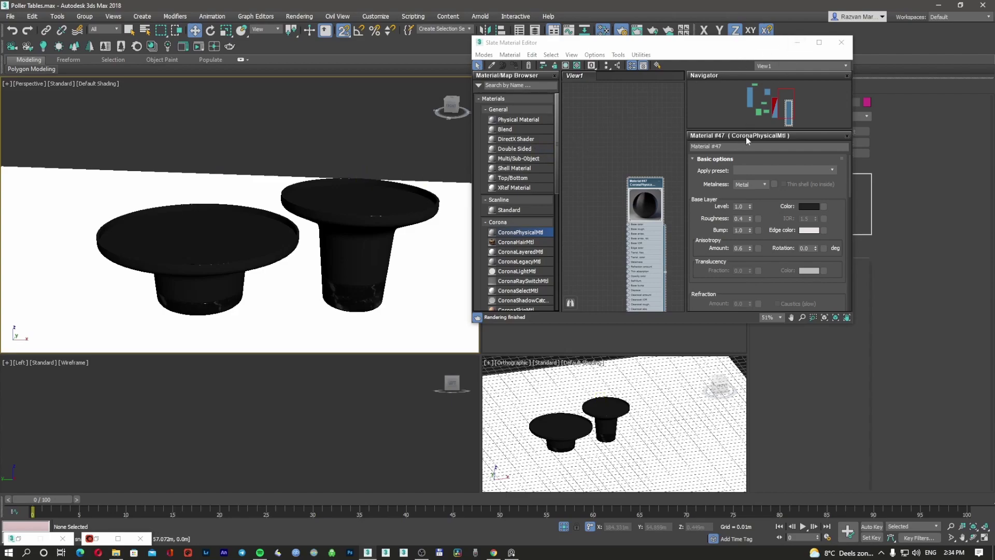
Look through the new metal material's parameters and map slots, and minimise the Slate Material Editor.
{"action": "left_click_drag", "start_coordinate": [781, 269], "coordinate": [779, 160]}
{"action": "left_click_drag", "start_coordinate": [785, 224], "coordinate": [784, 132]}
{"action": "left_click_drag", "start_coordinate": [781, 246], "coordinate": [778, 108]}
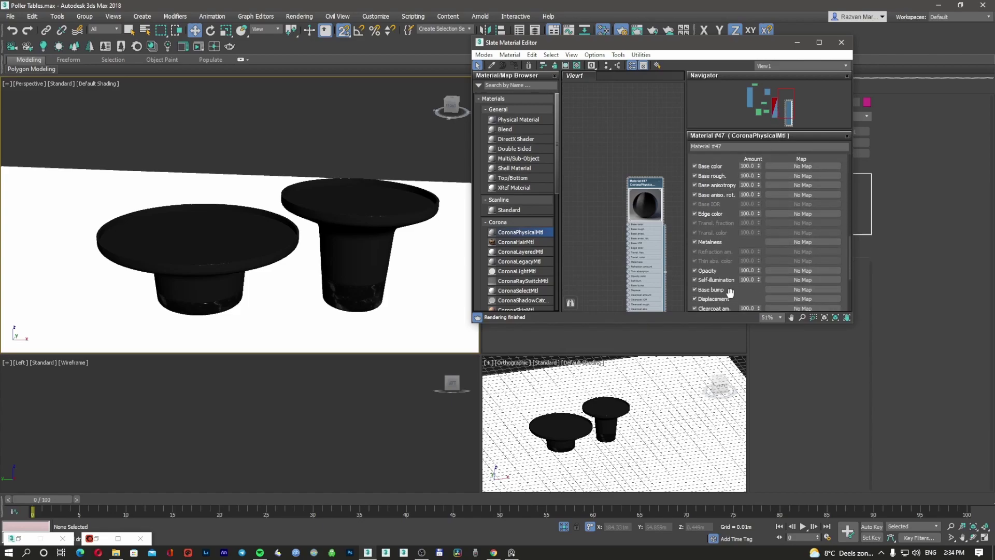
{"action": "left_click_drag", "start_coordinate": [739, 289], "coordinate": [754, 95]}
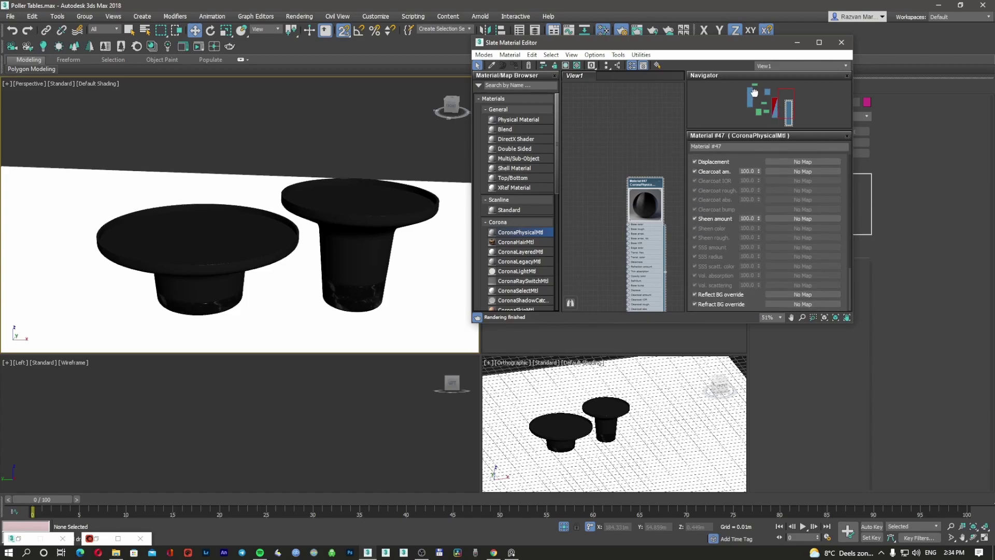
{"action": "left_click", "coordinate": [797, 42]}
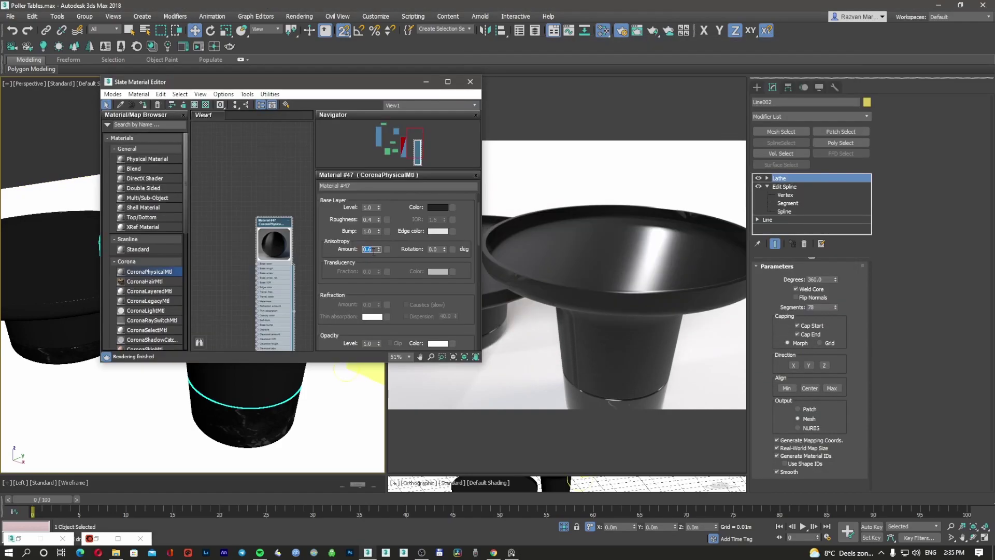
Try anisotropy amounts of 0.8 and 0.3 on the metal material against the interactive render, and settle on 0.1.
{"action": "type", "text": ".8"}
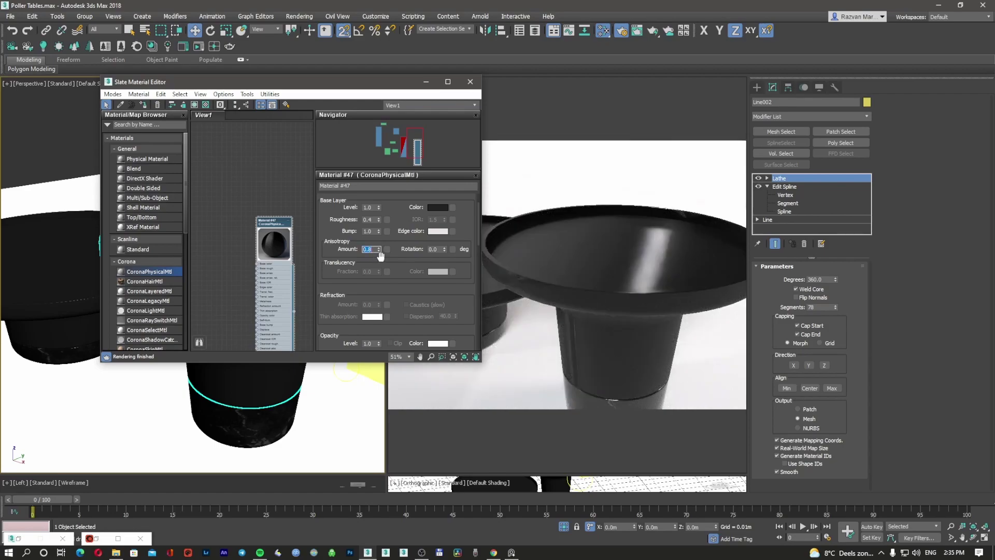
{"action": "type", "text": ".3"}
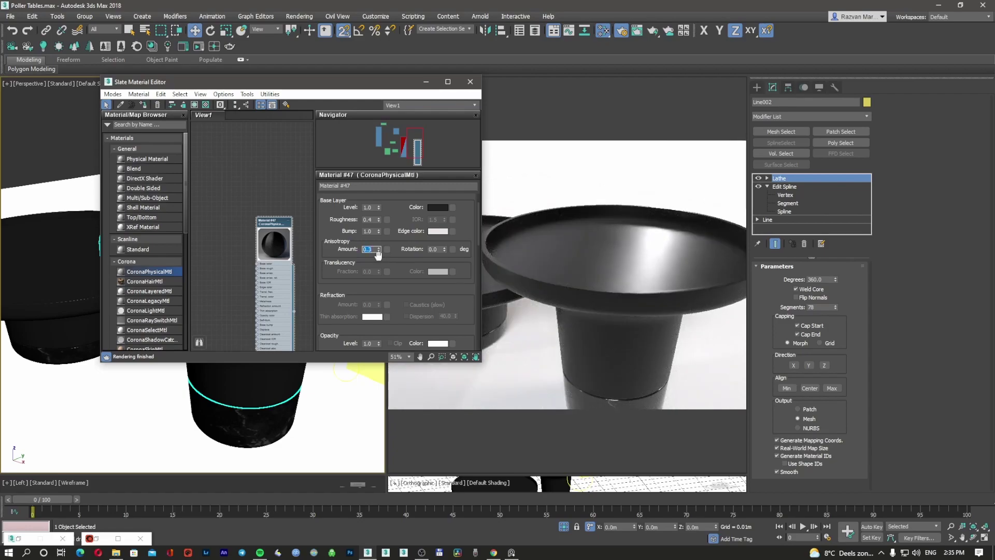
{"action": "type", "text": ".1"}
{"action": "key", "text": "Return"}
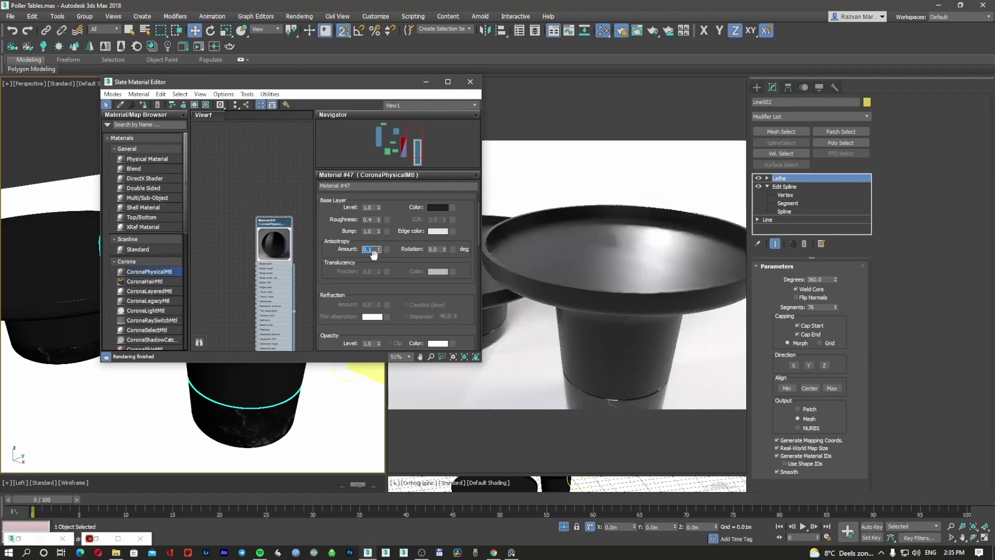
Try an anisotropy amount of 1 on the metal material and check it in the interactive render.
{"action": "type", "text": "1"}
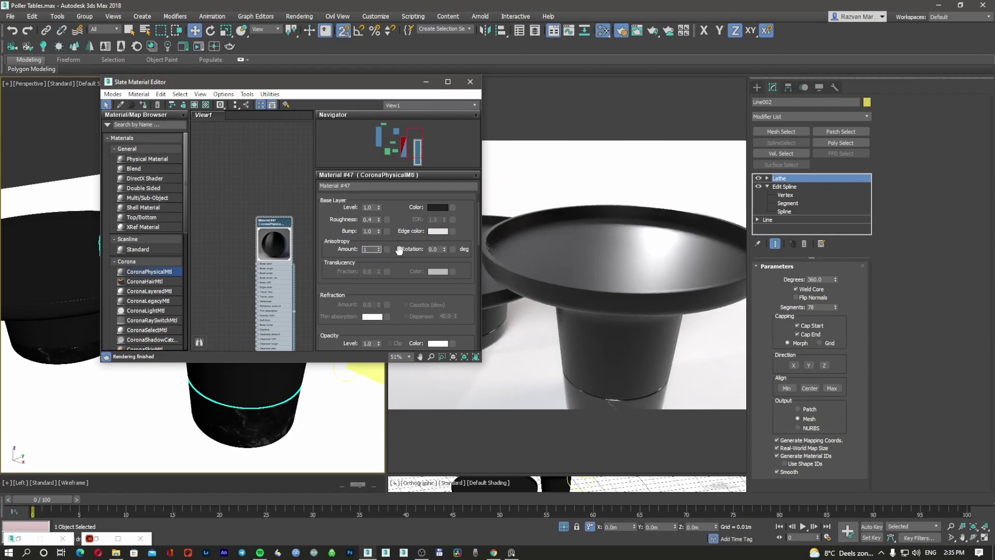
{"action": "key", "text": "Return"}
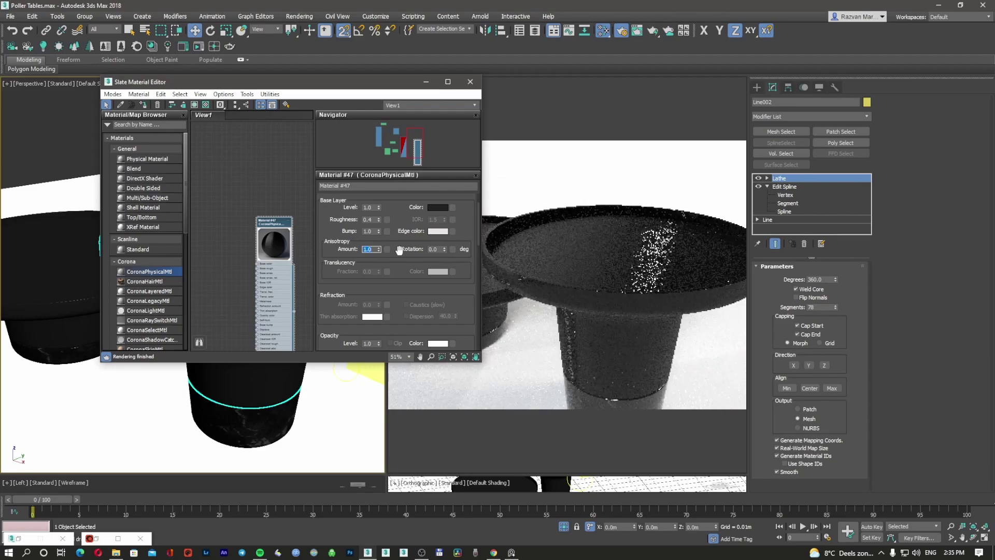
{"action": "scroll", "coordinate": [414, 192], "scroll_direction": "down", "scroll_amount": 4}
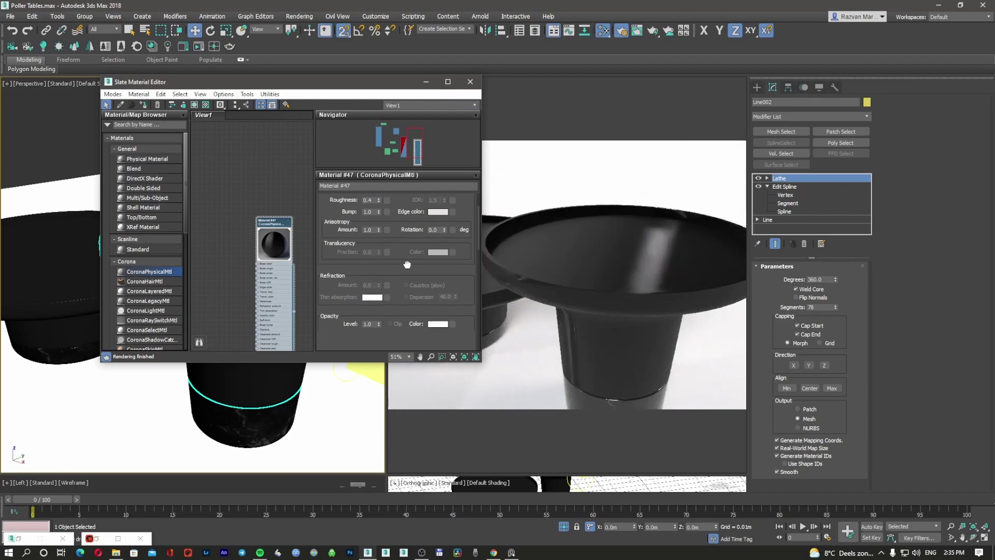
{"action": "left_click_drag", "start_coordinate": [415, 192], "coordinate": [420, 297]}
{"action": "left_click_drag", "start_coordinate": [399, 253], "coordinate": [399, 267]}
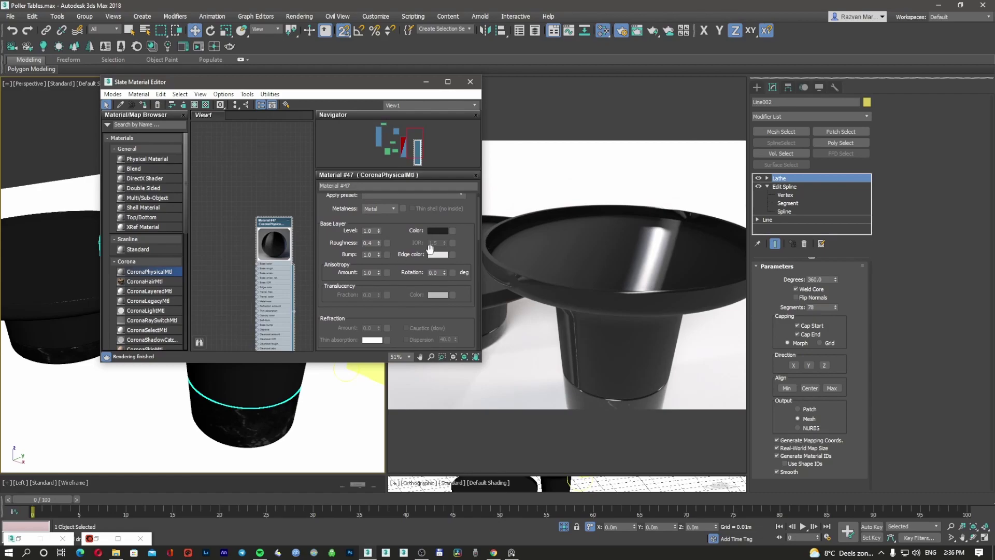
{"action": "mouse_move", "coordinate": [431, 243]}
{"action": "left_mouse_down"}
{"action": "mouse_move", "coordinate": [427, 256]}
{"action": "mouse_move", "coordinate": [428, 247]}
{"action": "left_mouse_up"}
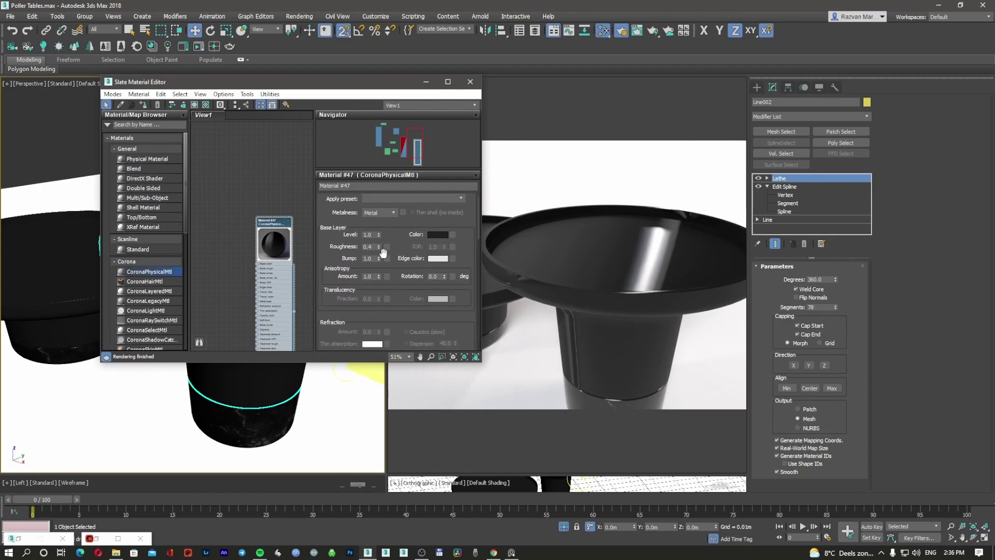
Try roughness values of 0.1, 1 and 0.8 on the metal material against the interactive render.
{"action": "double_click", "coordinate": [374, 248]}
{"action": "type", "text": "0.1"}
{"action": "key", "text": "Return"}
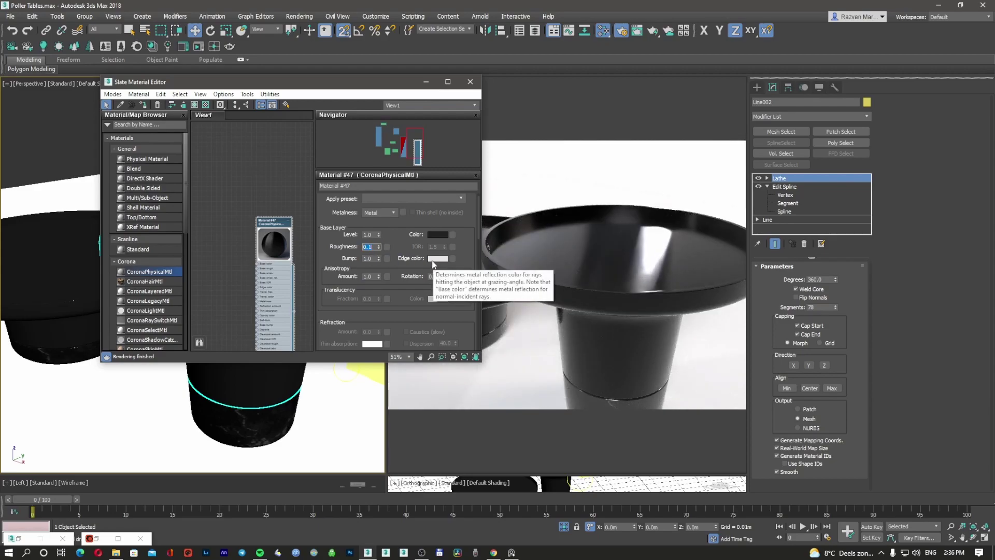
{"action": "type", "text": "1"}
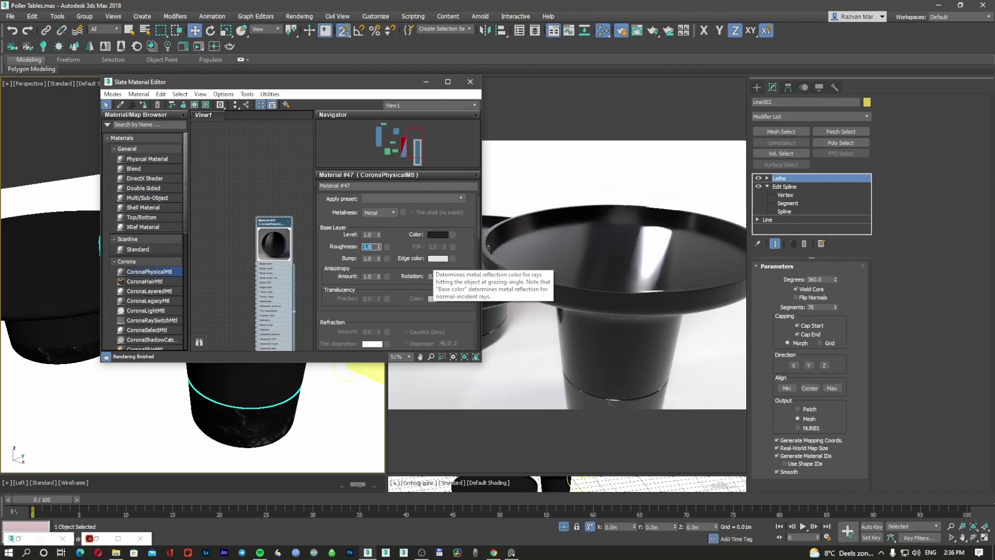
{"action": "key", "text": "Return"}
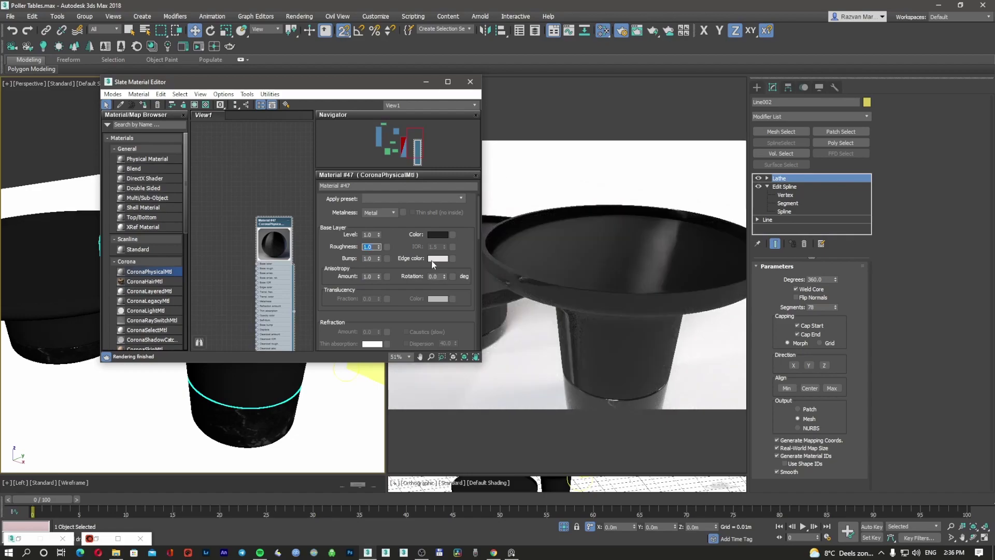
{"action": "type", "text": "0.8"}
{"action": "key", "text": "Return"}
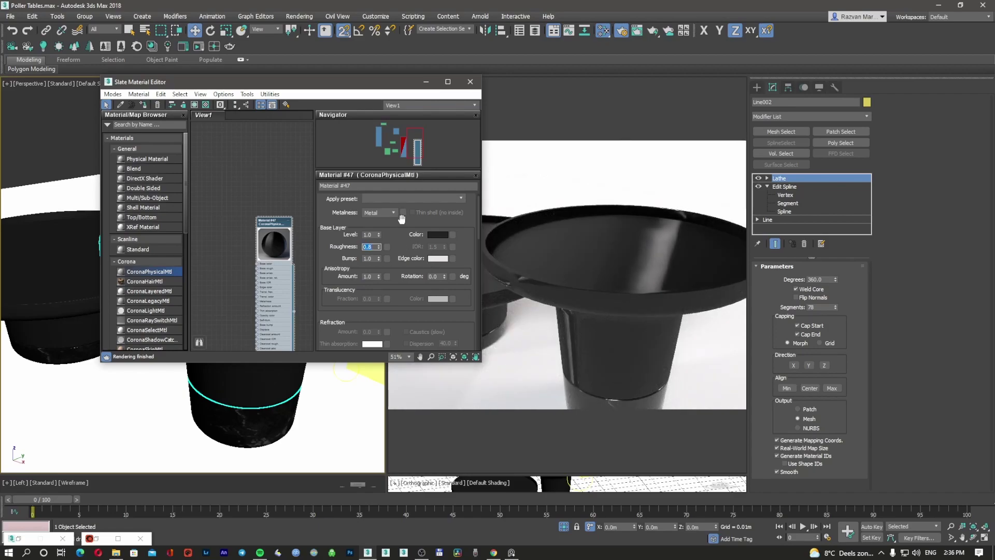
Try the Non-metal mode on the material and switch its metalness back to Metal.
{"action": "left_click", "coordinate": [377, 220]}
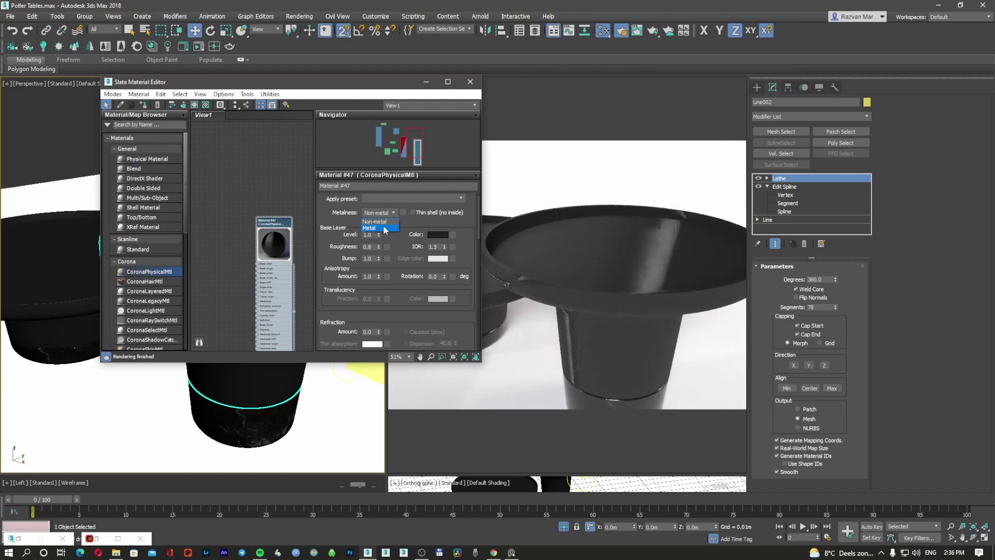
{"action": "left_click", "coordinate": [384, 228]}
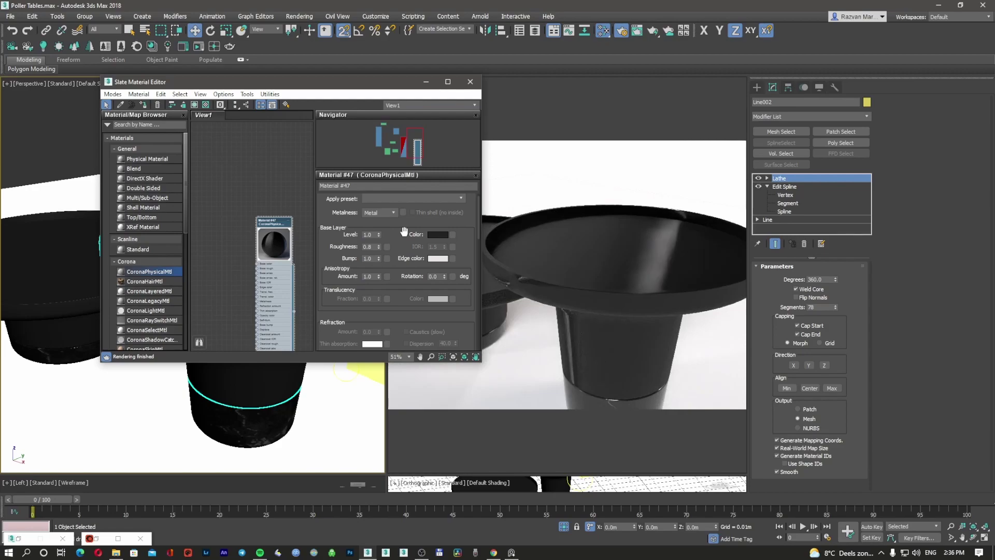
{"action": "double_click", "coordinate": [369, 247]}
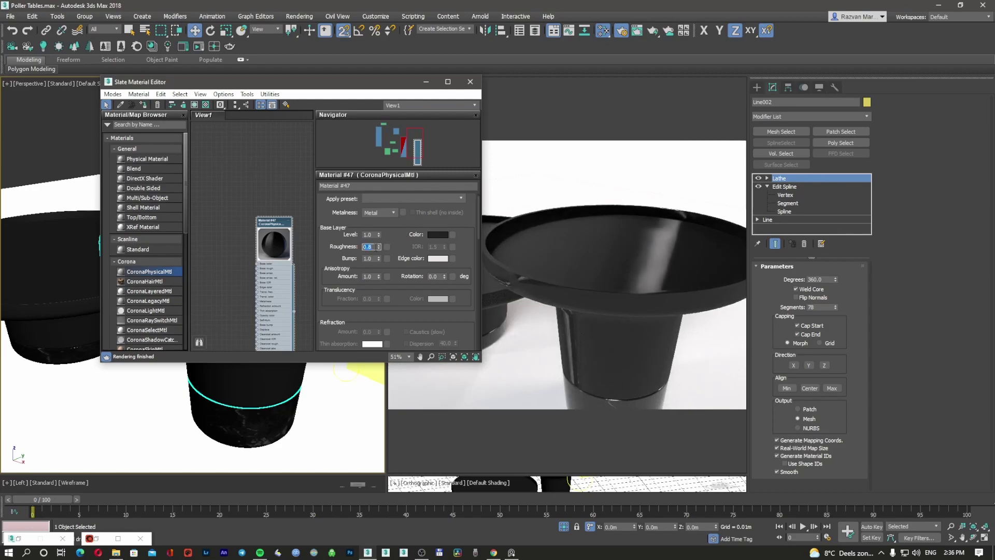
Reset the table-top material with the Default preset and set its metalness to Metal.
{"action": "left_click", "coordinate": [389, 197]}
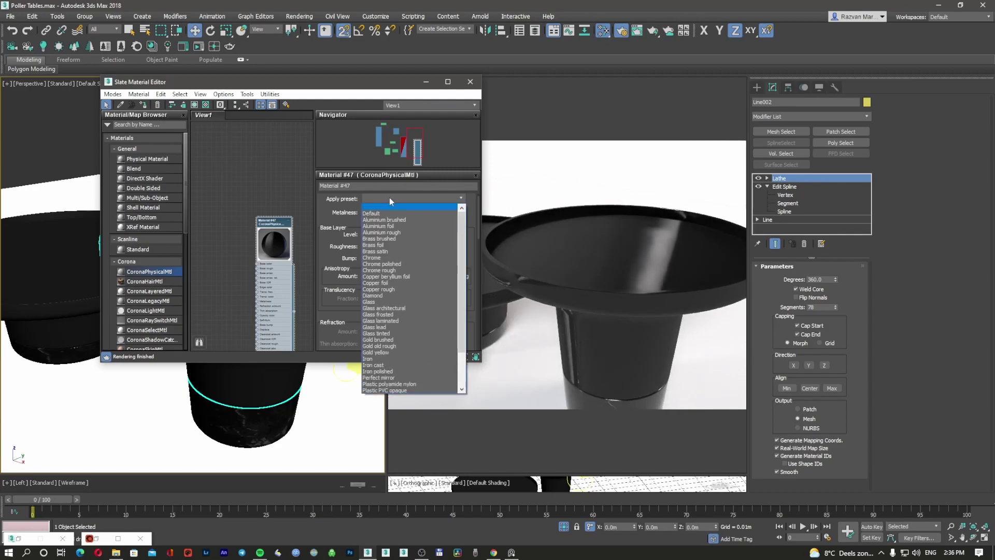
{"action": "left_click", "coordinate": [389, 211]}
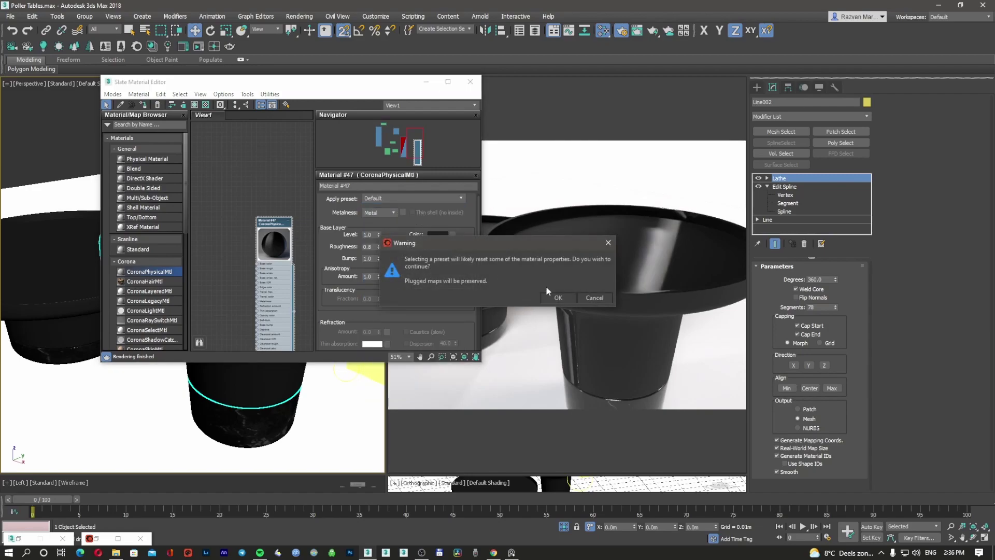
{"action": "left_click", "coordinate": [558, 298]}
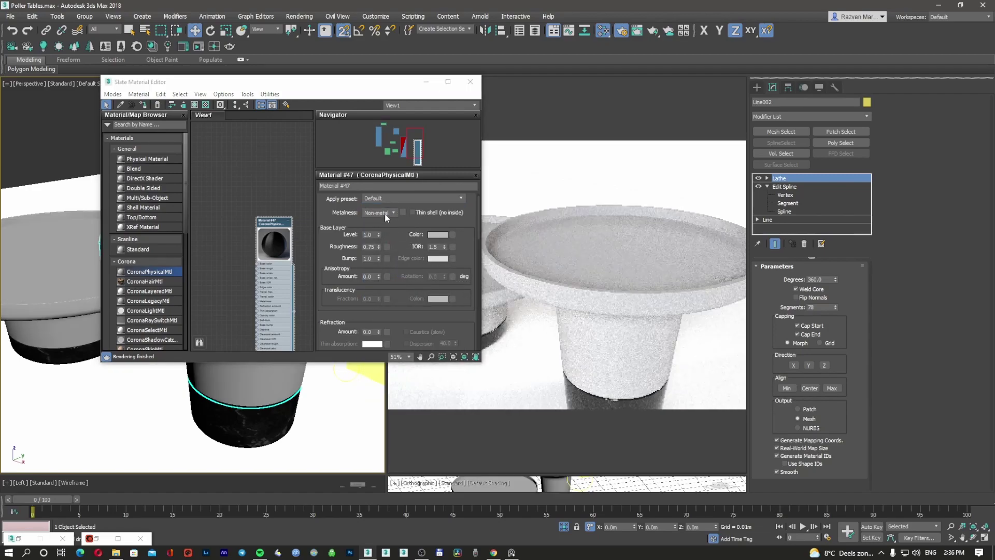
{"action": "left_click", "coordinate": [384, 213]}
{"action": "left_click", "coordinate": [380, 227]}
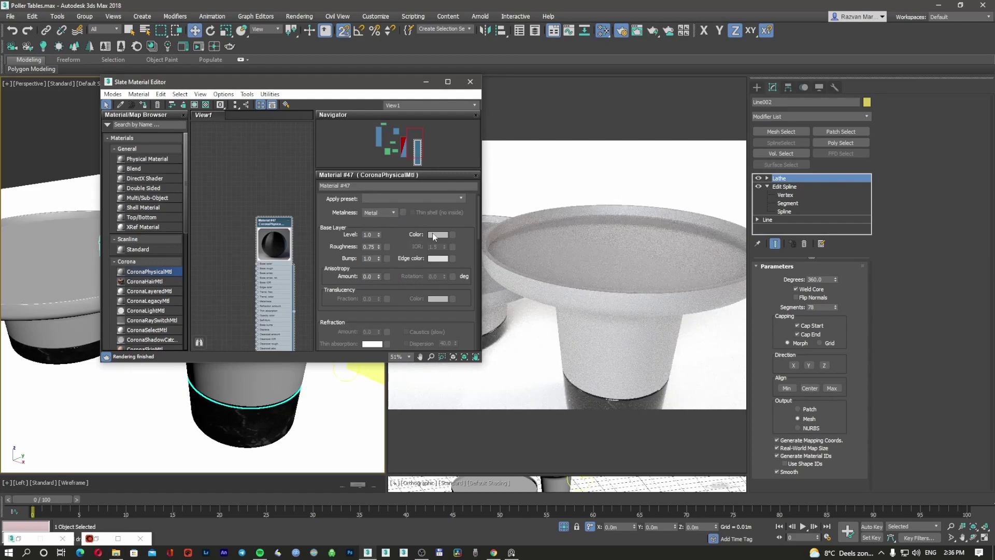
Set the metal material's base colour to near-black with a value of 5.
{"action": "left_click", "coordinate": [438, 234]}
{"action": "left_click", "coordinate": [386, 112]}
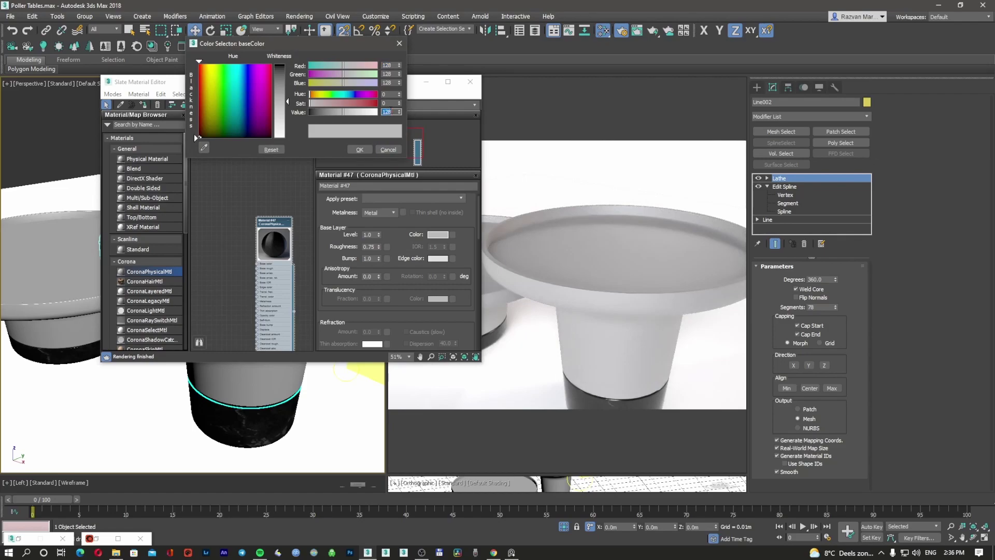
{"action": "type", "text": "5"}
{"action": "key", "text": "Return"}
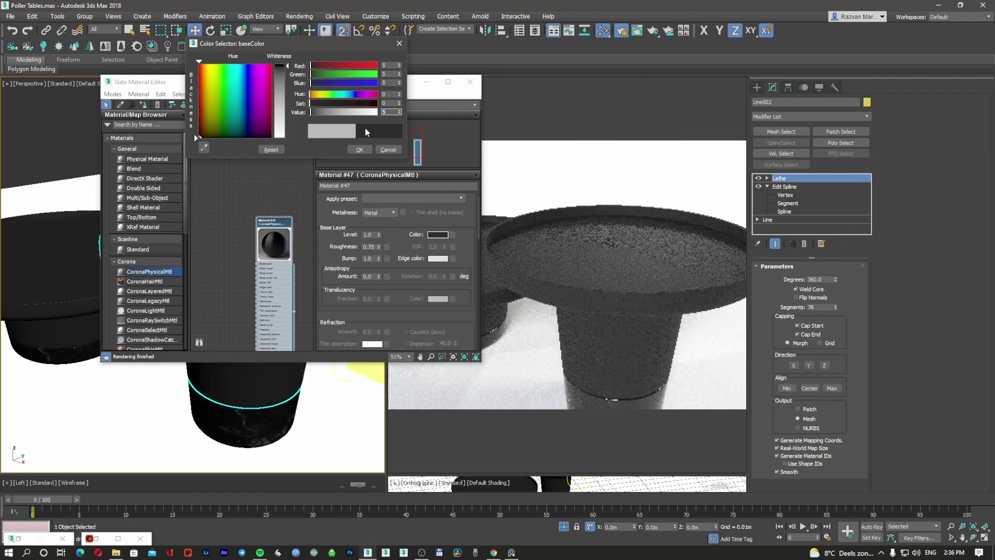
{"action": "left_click", "coordinate": [357, 150]}
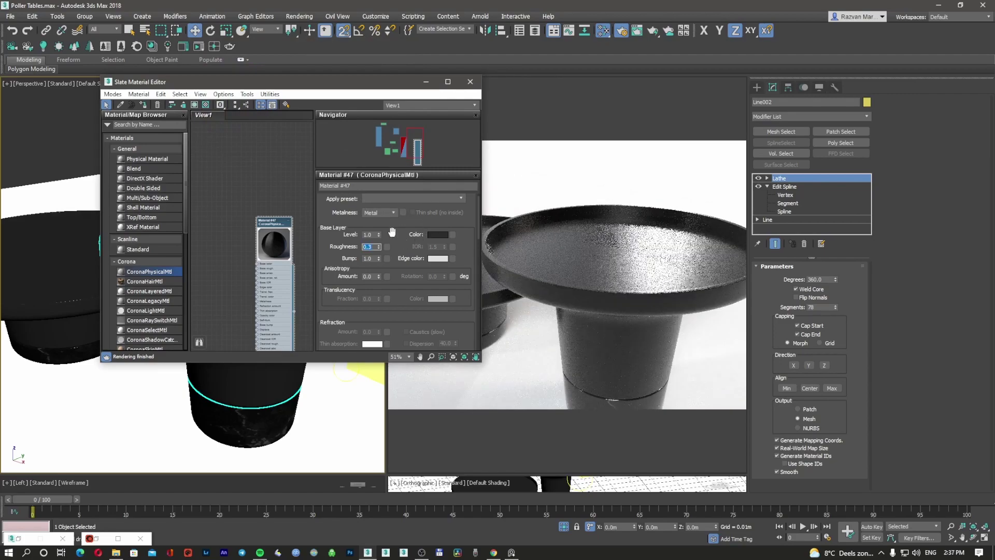
Set the metal material's roughness to 0.5 and compare the render with the reference photo.
{"action": "type", "text": "0.5"}
{"action": "key", "text": "Return"}
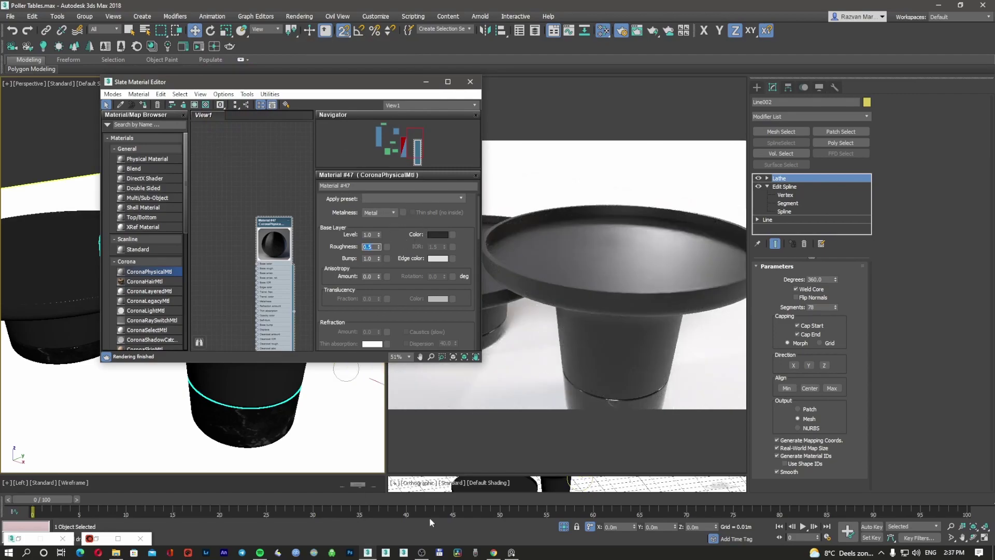
{"action": "left_click", "coordinate": [511, 552]}
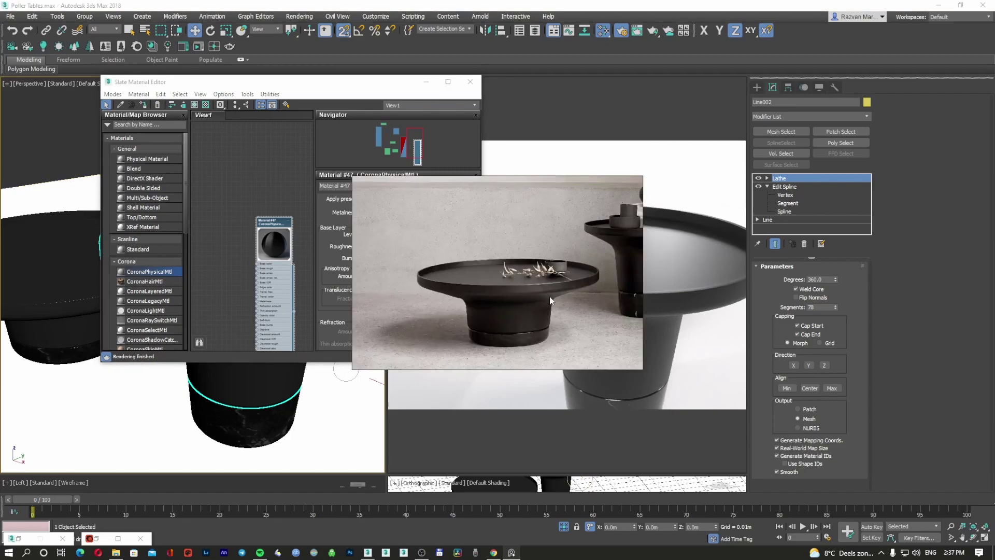
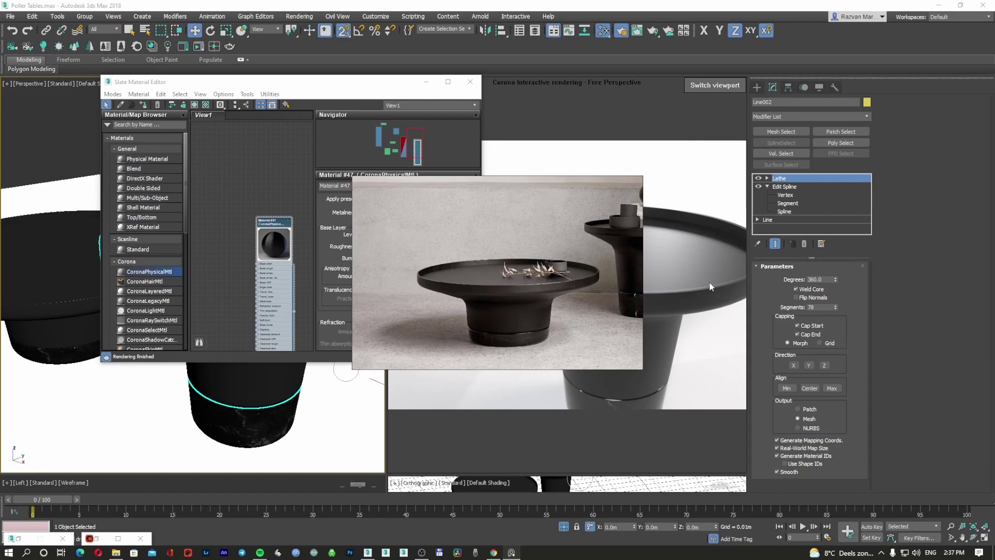
{"action": "left_click", "coordinate": [701, 339]}
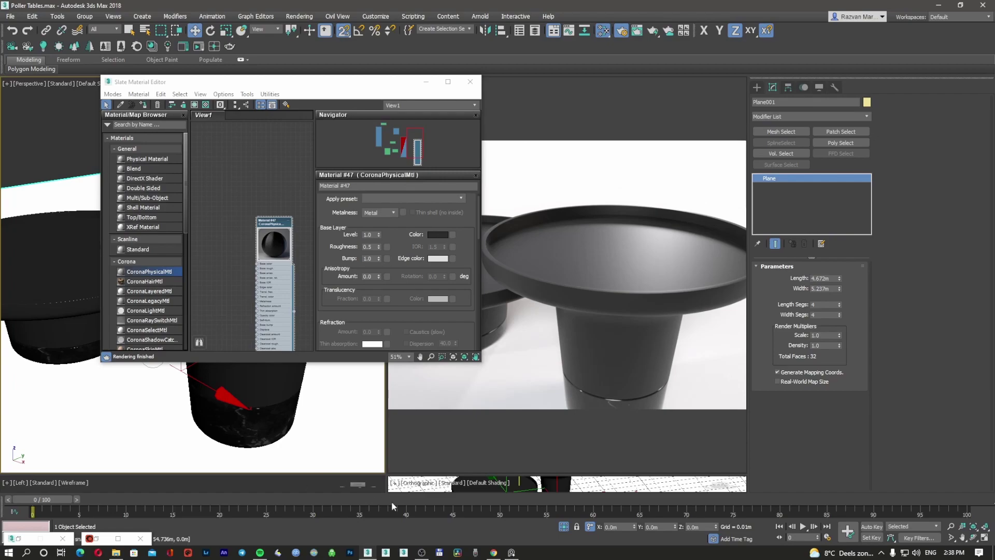
Switch to the browser, open the materials section of ambientCG and search for "metal".
{"action": "left_click", "coordinate": [493, 552]}
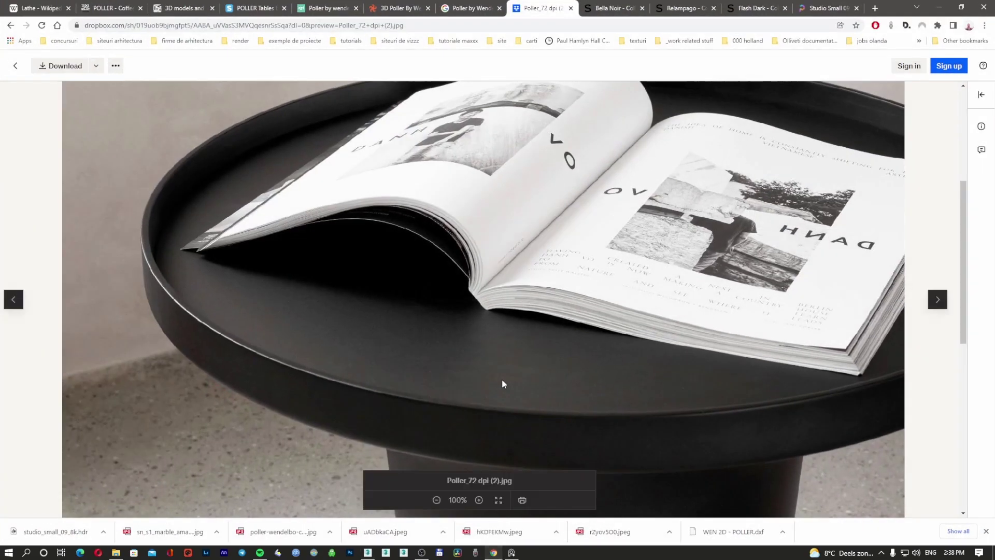
{"action": "key", "text": "ctrl+t"}
{"action": "left_click", "coordinate": [918, 41]}
{"action": "mouse_move", "coordinate": [842, 279]}
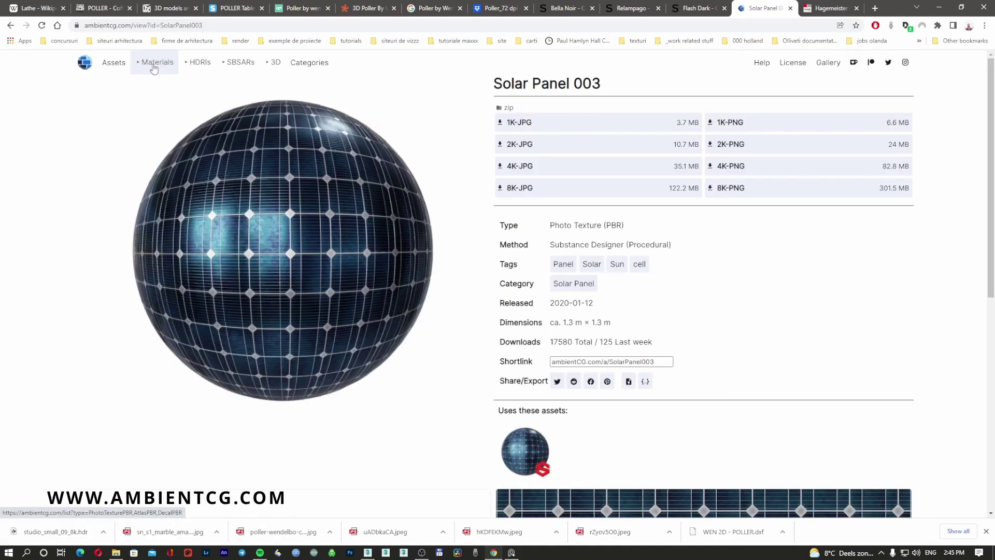
{"action": "left_click", "coordinate": [154, 64]}
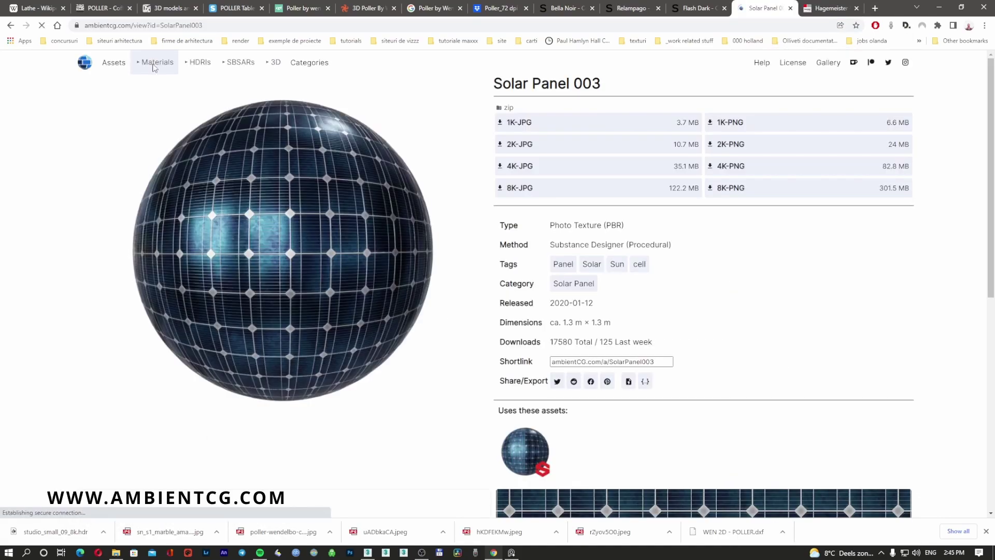
{"action": "left_click", "coordinate": [250, 93]}
{"action": "type", "text": "metal"}
{"action": "key", "text": "Return"}
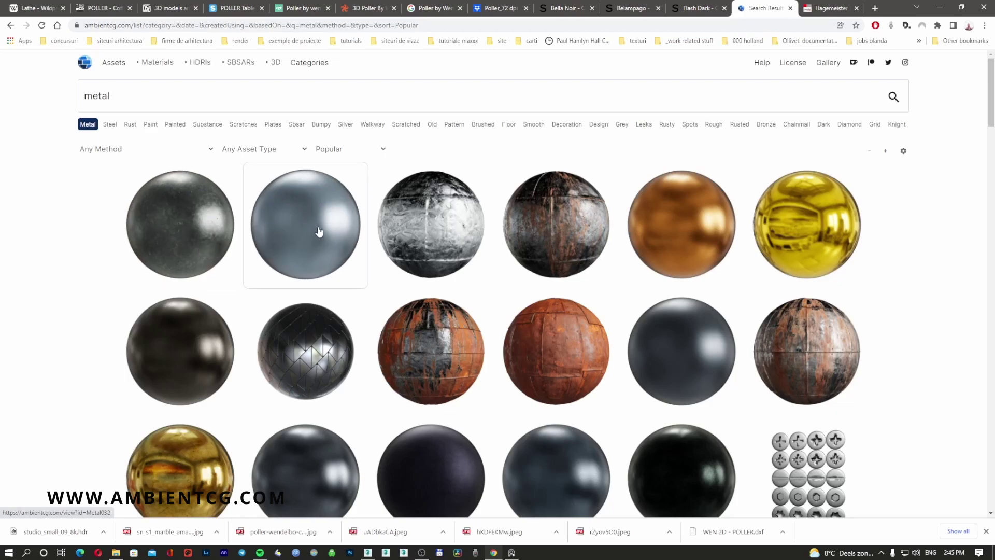
Browse the metal results, preview Metal 038, and open the Metal 032 texture page instead.
{"action": "scroll", "coordinate": [905, 225], "scroll_direction": "down", "scroll_amount": 2}
{"action": "scroll", "coordinate": [905, 225], "scroll_direction": "down", "scroll_amount": 2}
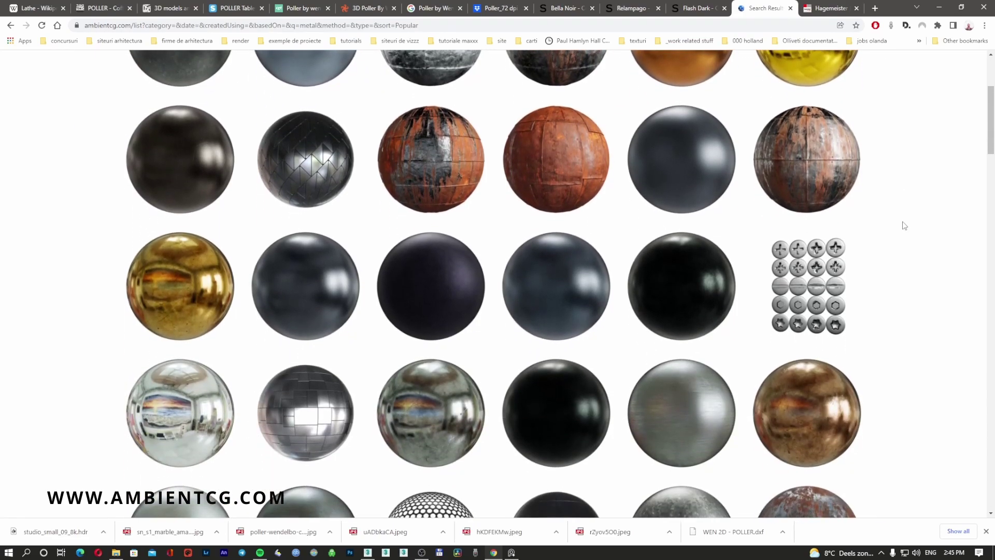
{"action": "scroll", "coordinate": [702, 305], "scroll_direction": "down", "scroll_amount": 6}
{"action": "mouse_move", "coordinate": [702, 305]}
{"action": "scroll", "coordinate": [701, 306], "scroll_direction": "up", "scroll_amount": 10}
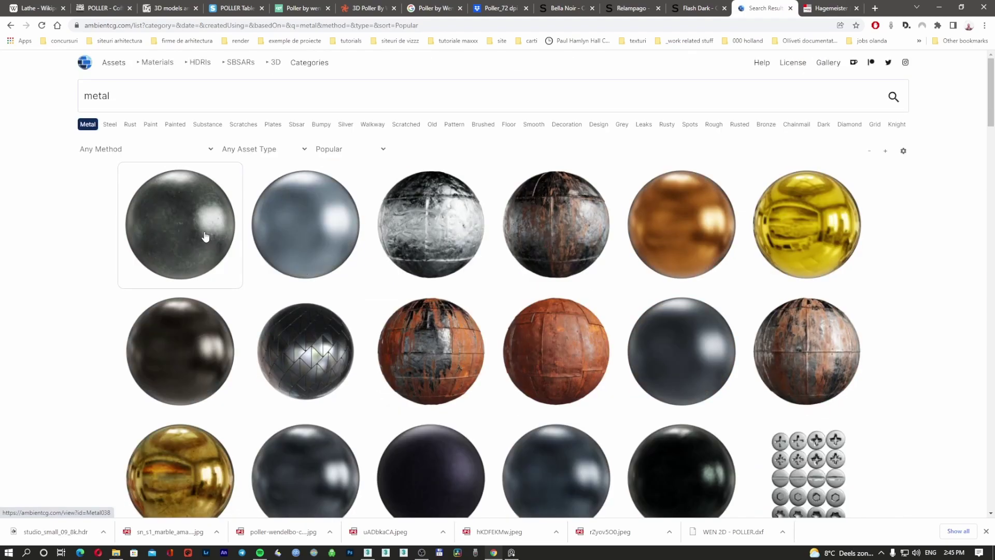
{"action": "left_click", "coordinate": [204, 236]}
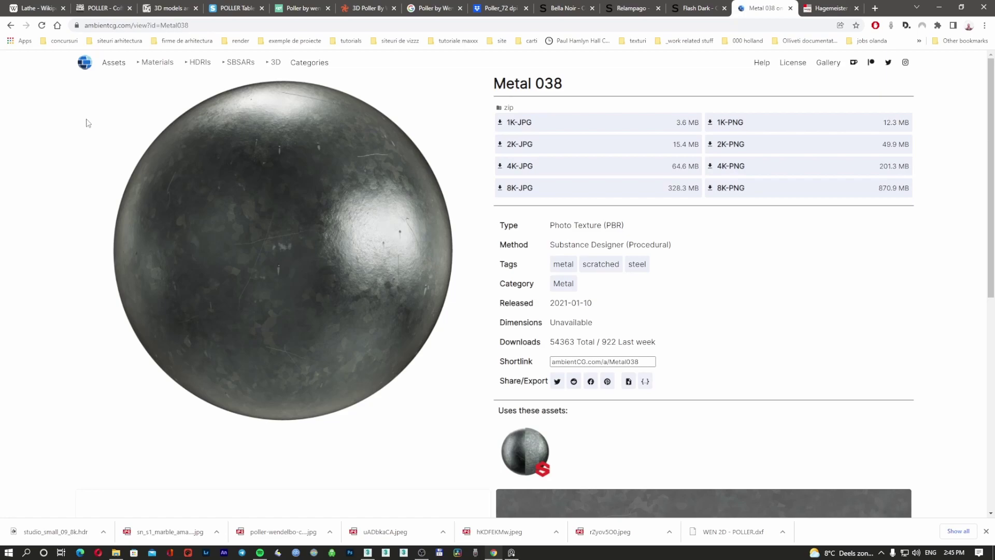
{"action": "left_click", "coordinate": [11, 26]}
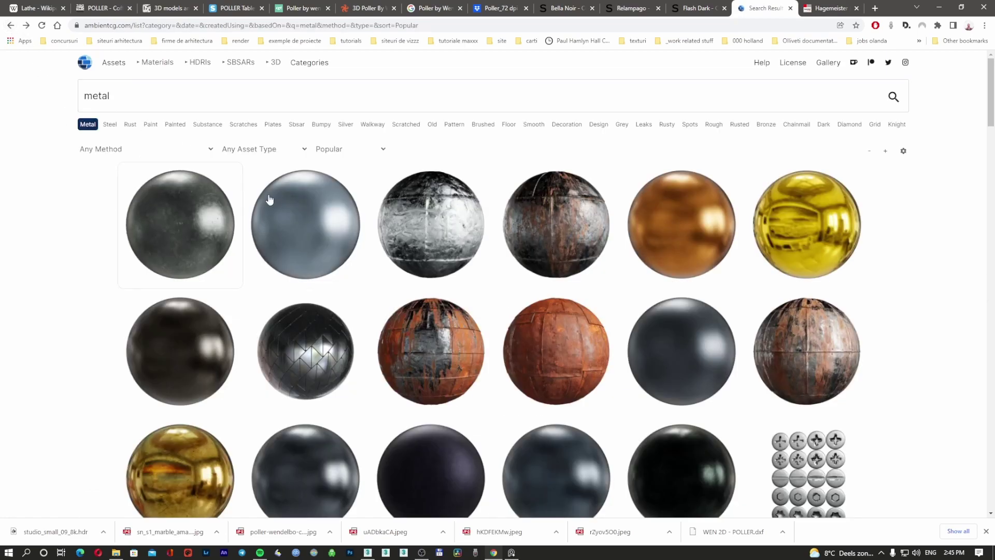
{"action": "left_click", "coordinate": [299, 210]}
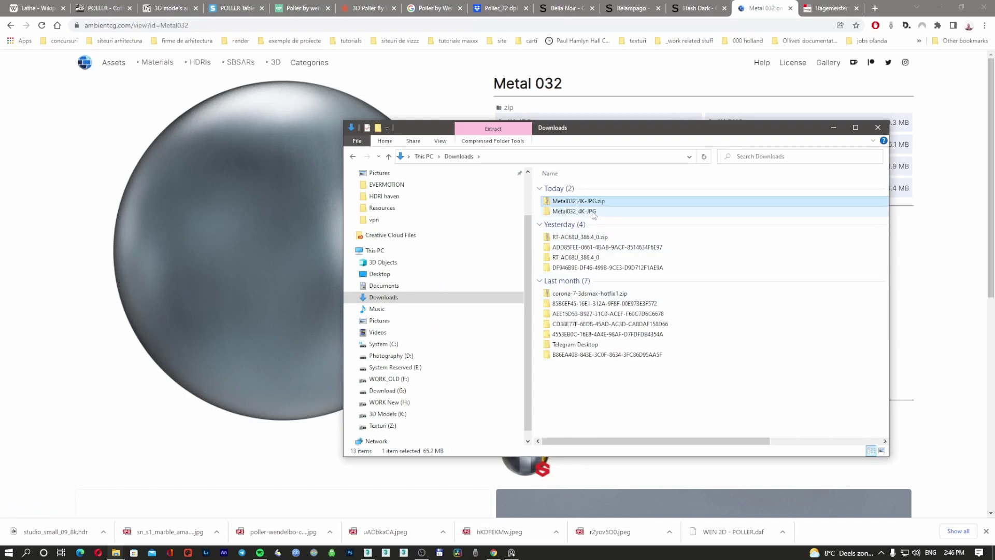
Copy the six Metal032 4K texture maps from the extracted download folder into the Poller Table Textures folder.
{"action": "double_click", "coordinate": [593, 212]}
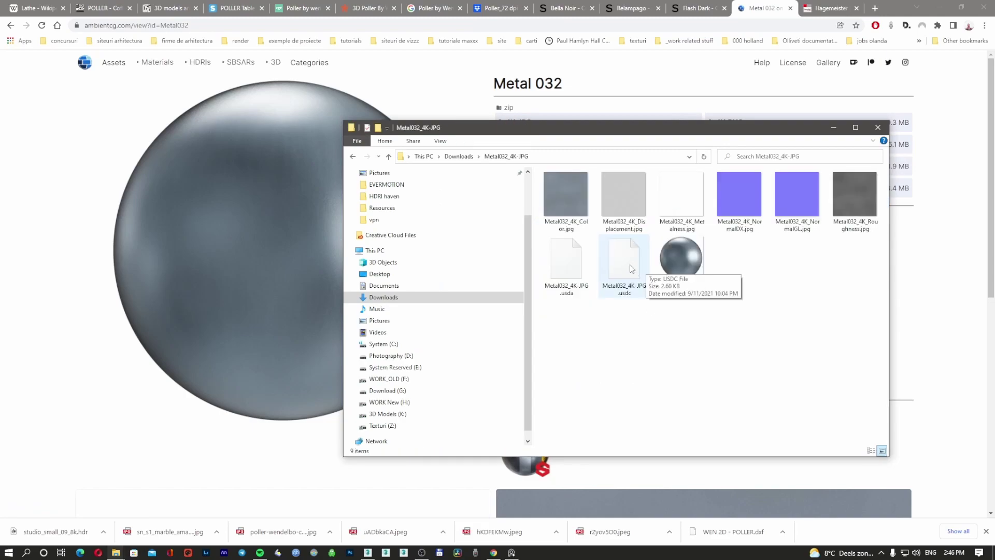
{"action": "left_click", "coordinate": [862, 199]}
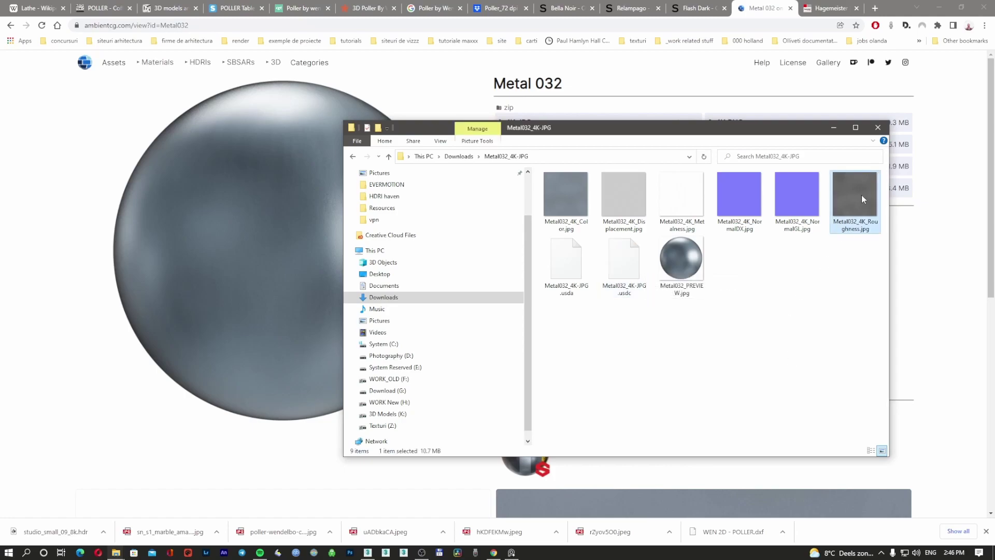
{"action": "left_click", "coordinate": [682, 195], "text": "shift"}
{"action": "left_click", "coordinate": [632, 191], "text": "shift"}
{"action": "left_click", "coordinate": [567, 198], "text": "shift"}
{"action": "left_click", "coordinate": [529, 206]}
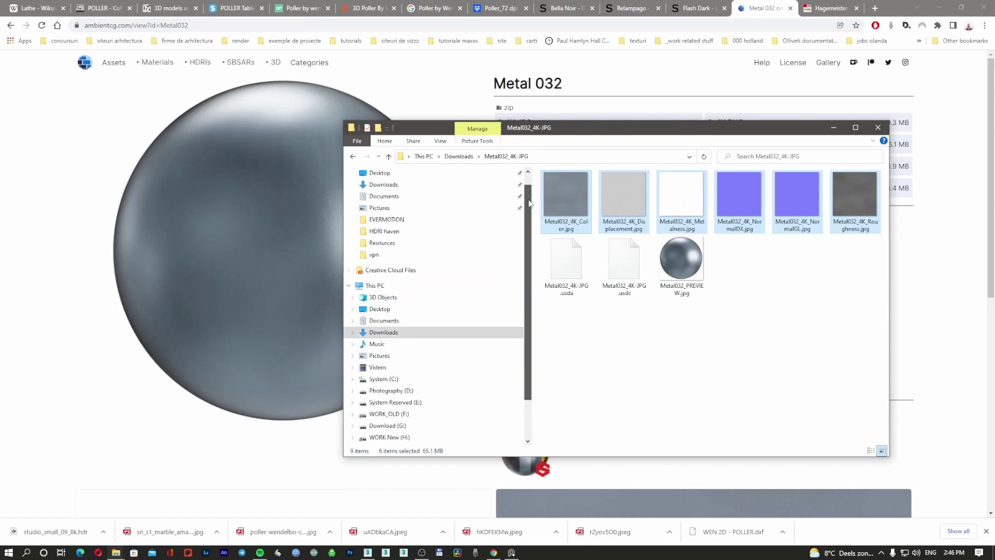
{"action": "scroll", "coordinate": [449, 213], "scroll_direction": "up", "scroll_amount": 1}
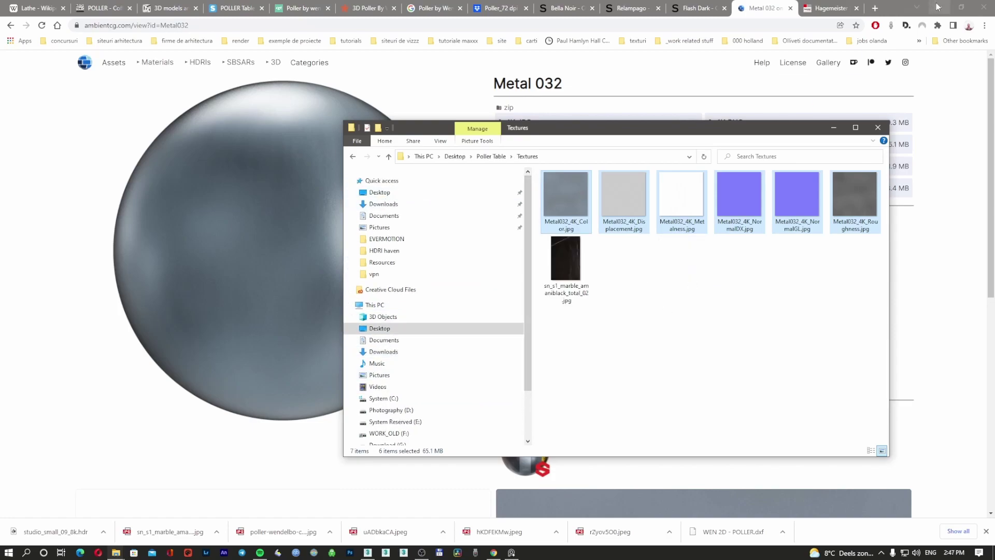
Switch to 3ds Max, enlarge the Slate Material Editor and add a CoronaBitmap that loads Metal032_4K_Roughness.jpg.
{"action": "left_click", "coordinate": [937, 6]}
{"action": "left_click", "coordinate": [386, 85]}
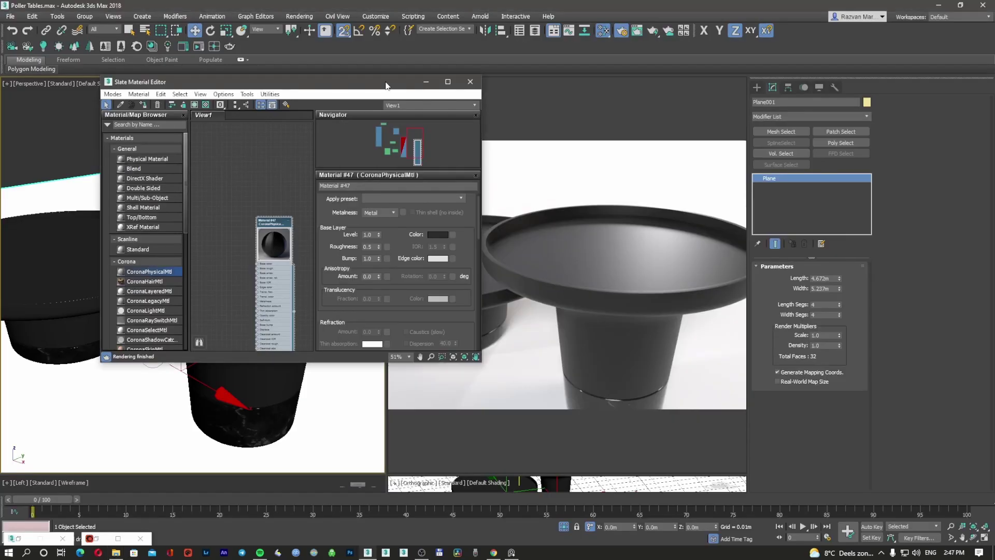
{"action": "left_click_drag", "start_coordinate": [386, 86], "coordinate": [339, 82]}
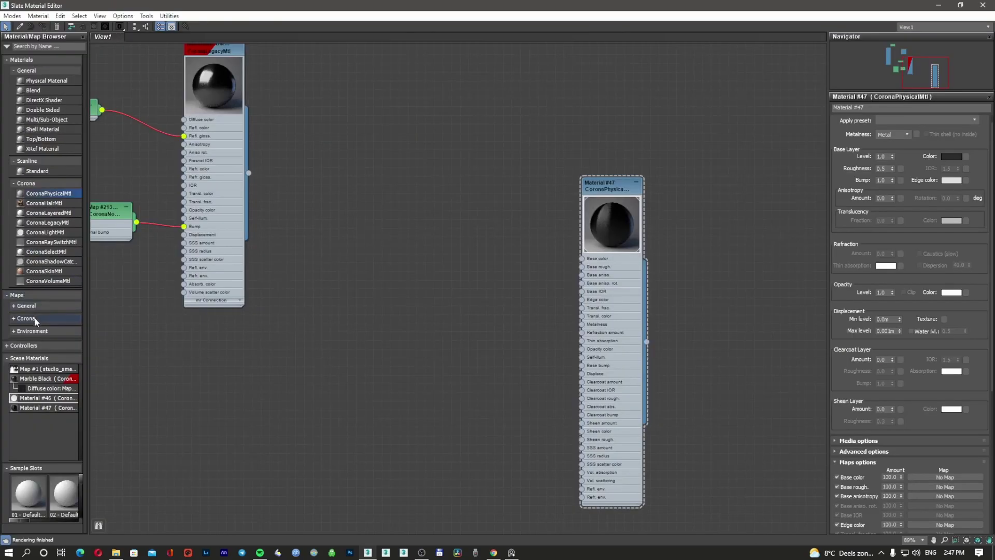
{"action": "left_click", "coordinate": [40, 317]}
{"action": "scroll", "coordinate": [46, 315], "scroll_direction": "down", "scroll_amount": 2}
{"action": "left_click_drag", "start_coordinate": [44, 268], "coordinate": [257, 264]}
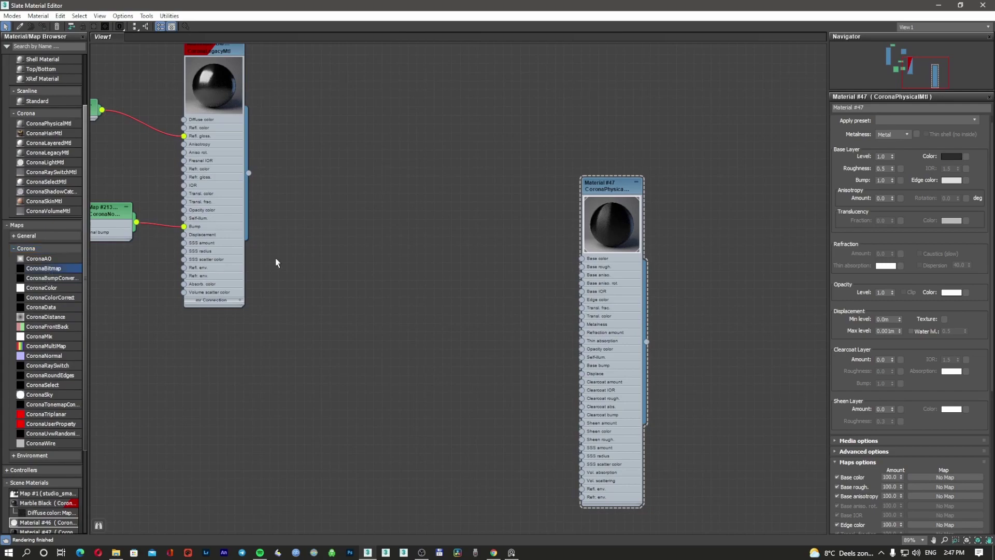
{"action": "double_click", "coordinate": [325, 129]}
{"action": "left_click", "coordinate": [356, 119]}
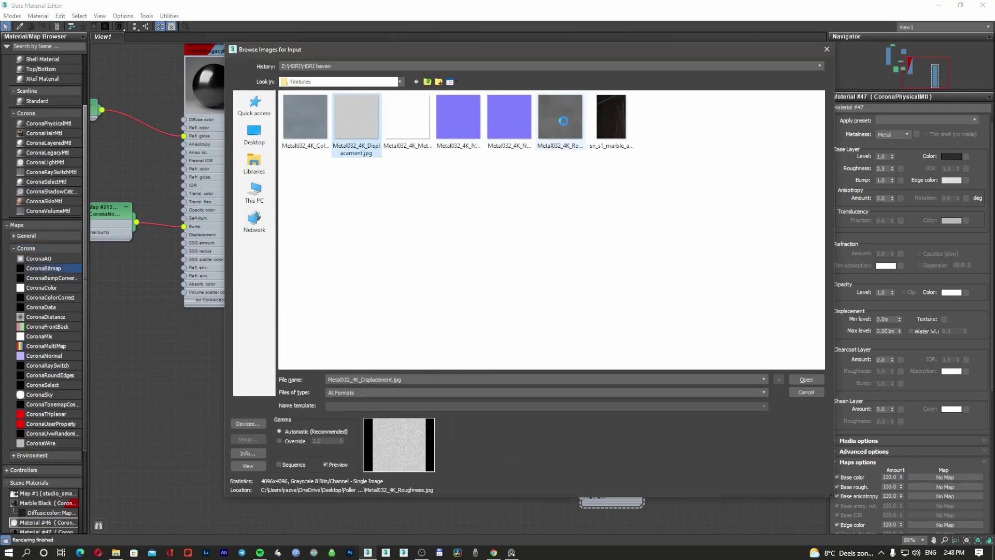
{"action": "double_click", "coordinate": [564, 122]}
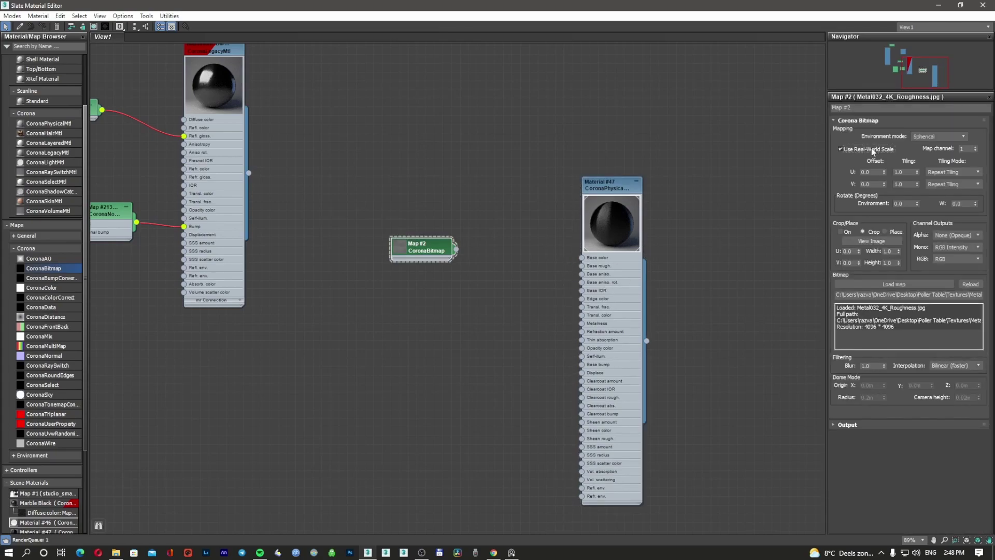
Connect the roughness bitmap to the metal material's base roughness input and check which image file it uses.
{"action": "left_click", "coordinate": [612, 189]}
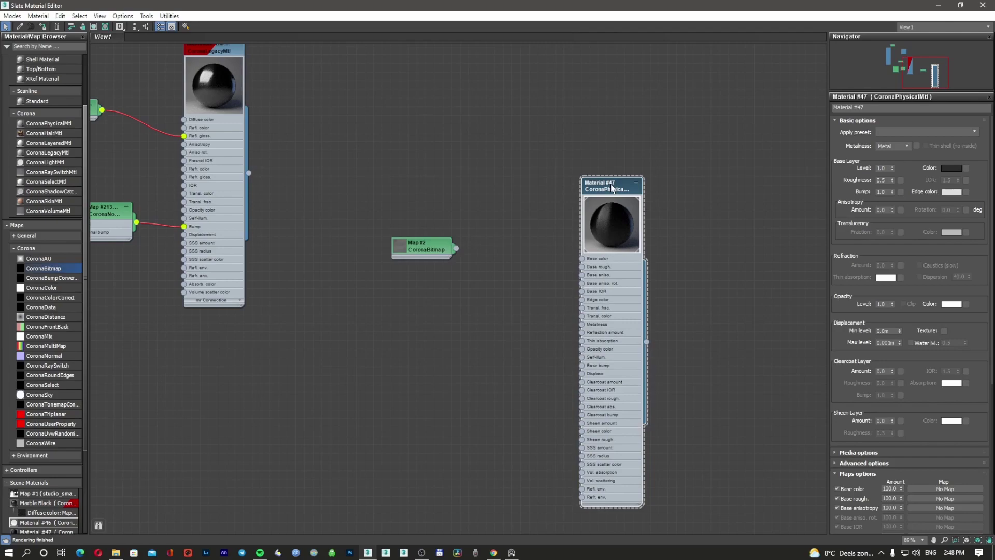
{"action": "left_click_drag", "start_coordinate": [456, 248], "coordinate": [582, 266]}
{"action": "double_click", "coordinate": [441, 250]}
{"action": "left_click", "coordinate": [911, 284]}
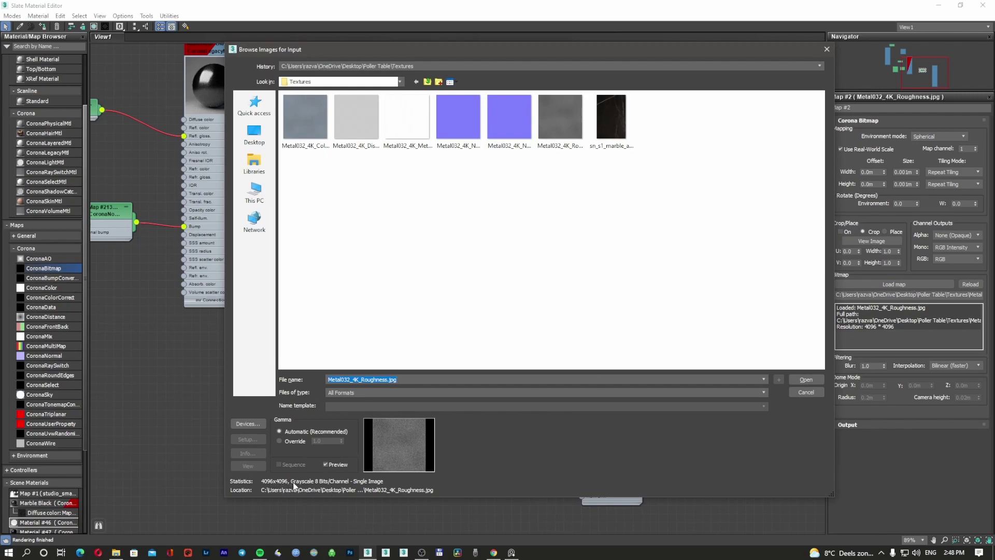
{"action": "left_click", "coordinate": [805, 392]}
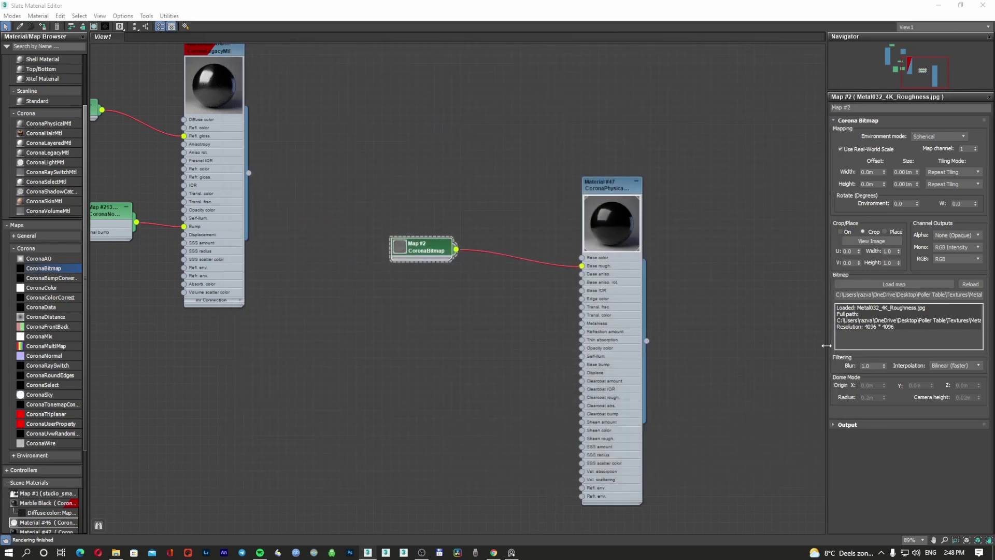
Try a real-world width and height of 4000 m for the roughness bitmap.
{"action": "double_click", "coordinate": [907, 174]}
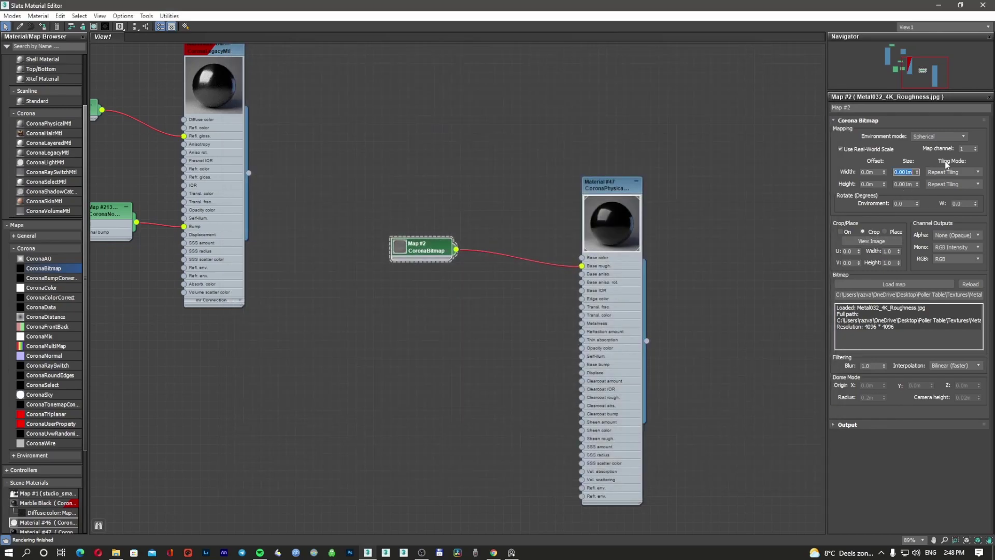
{"action": "type", "text": "400"}
{"action": "key", "text": "Tab"}
{"action": "type", "text": "4000"}
{"action": "key", "text": "Return"}
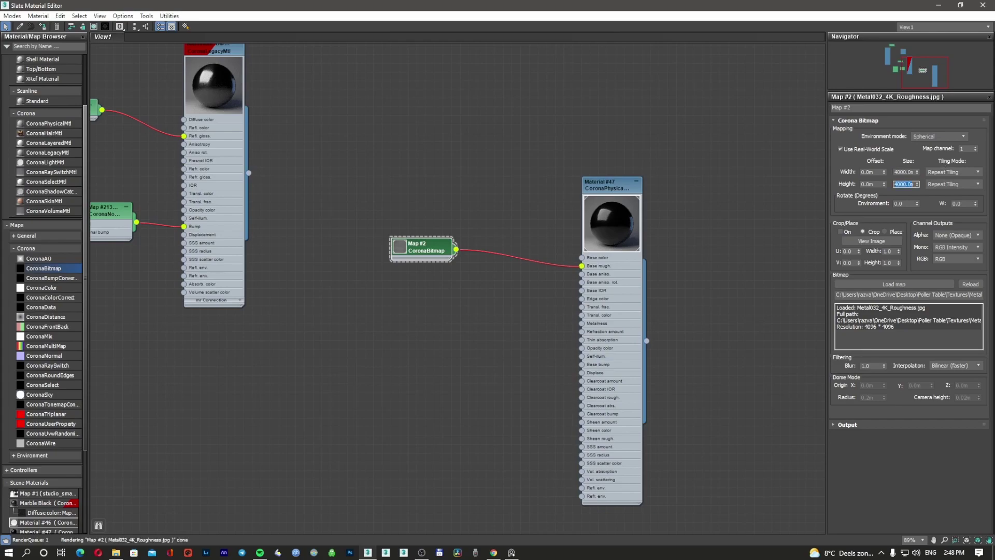
Set the roughness bitmap's real-world width and height to 4 m.
{"action": "left_click", "coordinate": [907, 184]}
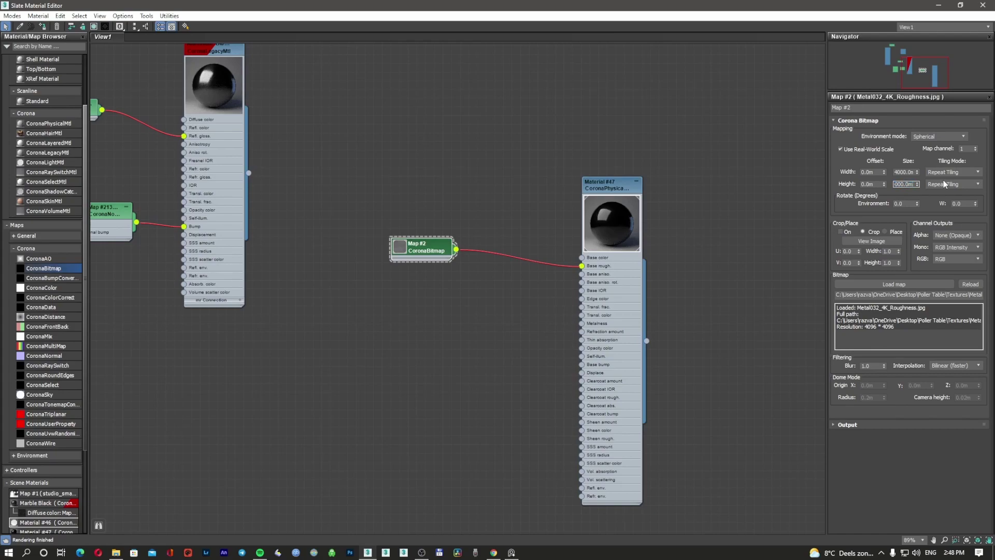
{"action": "double_click", "coordinate": [914, 172]}
{"action": "type", "text": "4"}
{"action": "key", "text": "Tab"}
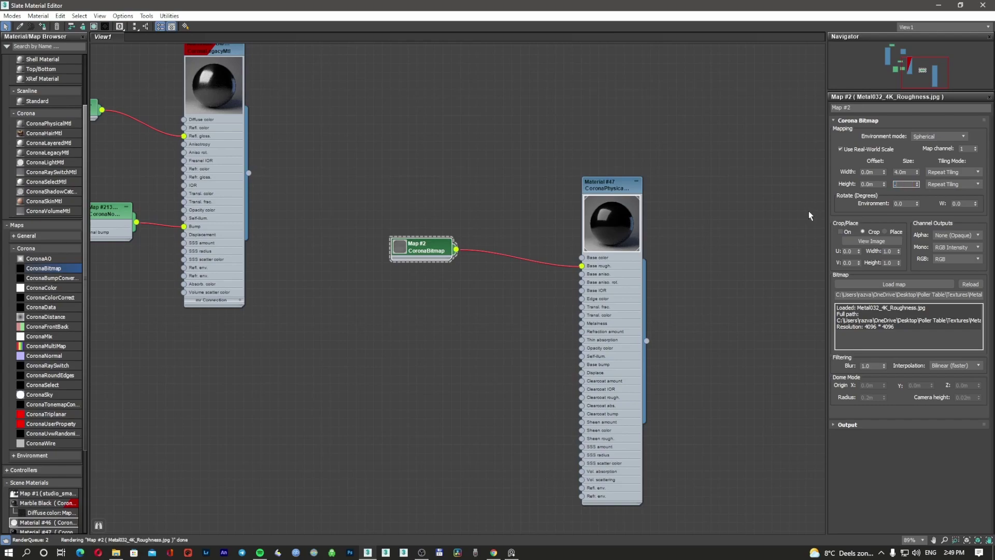
{"action": "type", "text": "4"}
{"action": "key", "text": "Return"}
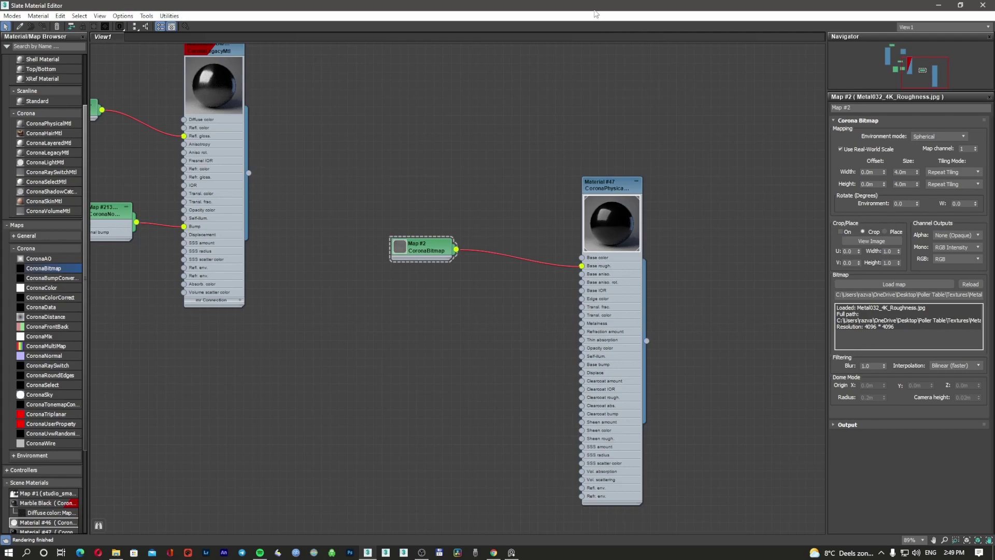
Uncover the interactive render and examine the reflections on the larger tabletop from a closer angle.
{"action": "left_click_drag", "start_coordinate": [598, 13], "coordinate": [890, 46]}
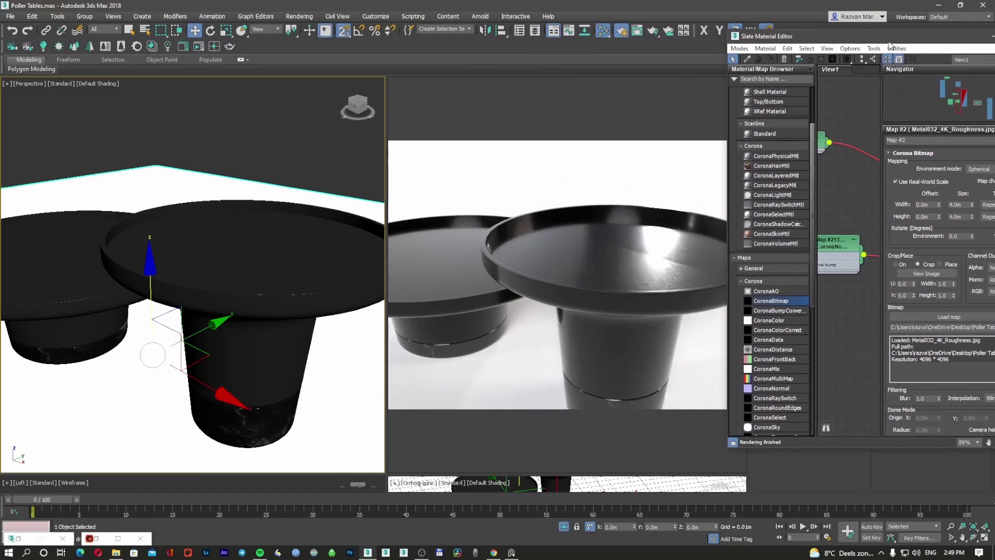
{"action": "left_click", "coordinate": [651, 268]}
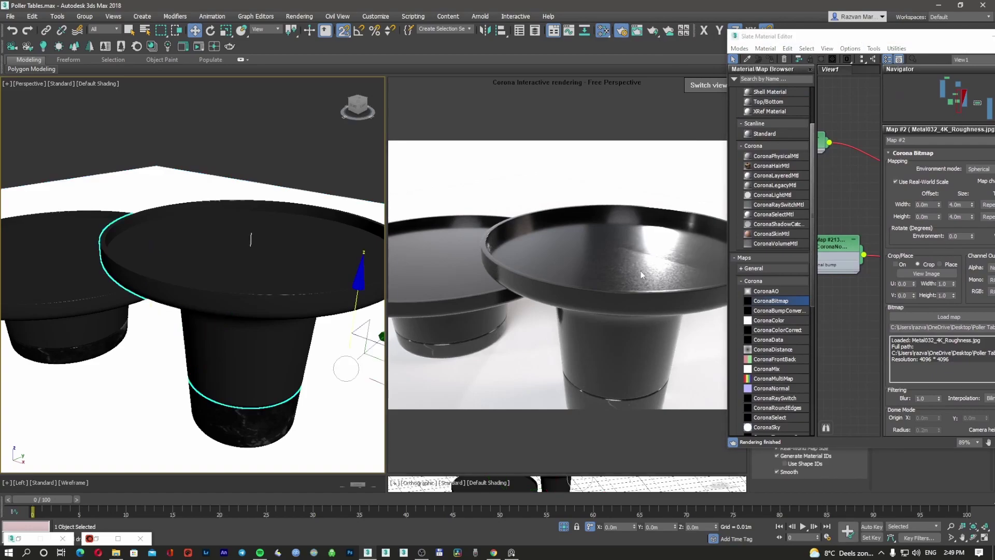
{"action": "scroll", "coordinate": [322, 266], "scroll_direction": "up", "scroll_amount": 4}
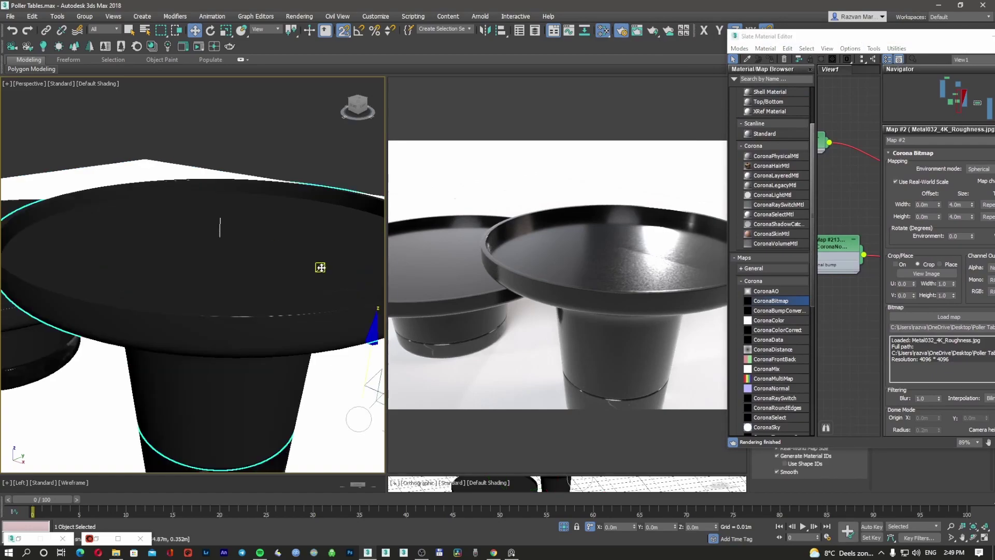
{"action": "scroll", "coordinate": [305, 267], "scroll_direction": "down", "scroll_amount": 3}
{"action": "middle_click_drag", "start_coordinate": [290, 269], "coordinate": [254, 271], "text": "alt"}
{"action": "scroll", "coordinate": [270, 273], "scroll_direction": "up", "scroll_amount": 3}
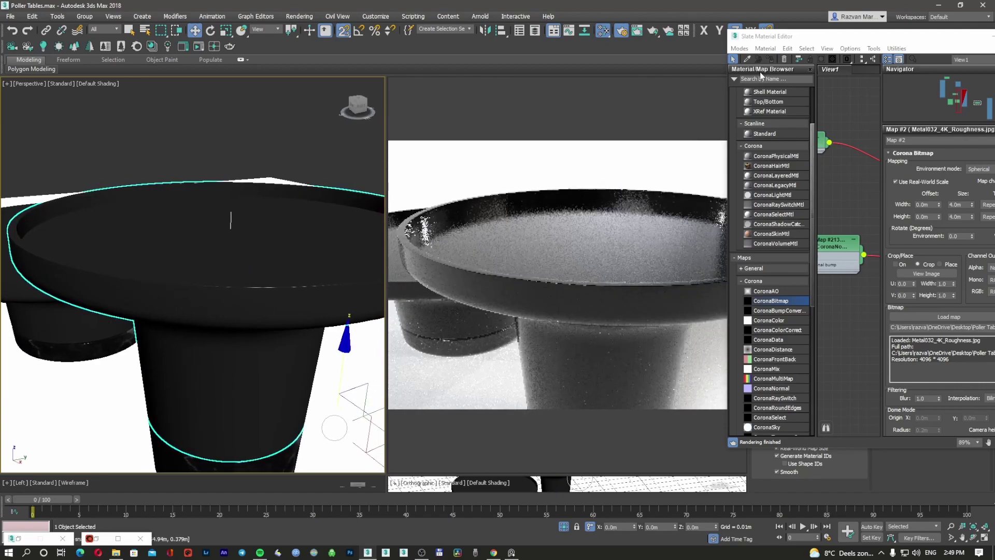
Tune the roughness bitmap's Output Amount against the render, trying 2.0, 0.2 and 0.4 and ending at 0.5.
{"action": "left_click_drag", "start_coordinate": [823, 38], "coordinate": [140, 75]}
{"action": "double_click", "coordinate": [140, 74]}
{"action": "scroll", "coordinate": [438, 226], "scroll_direction": "down", "scroll_amount": 3}
{"action": "scroll", "coordinate": [436, 227], "scroll_direction": "up", "scroll_amount": 3}
{"action": "scroll", "coordinate": [404, 226], "scroll_direction": "up", "scroll_amount": 2}
{"action": "left_click_drag", "start_coordinate": [404, 223], "coordinate": [420, 246]}
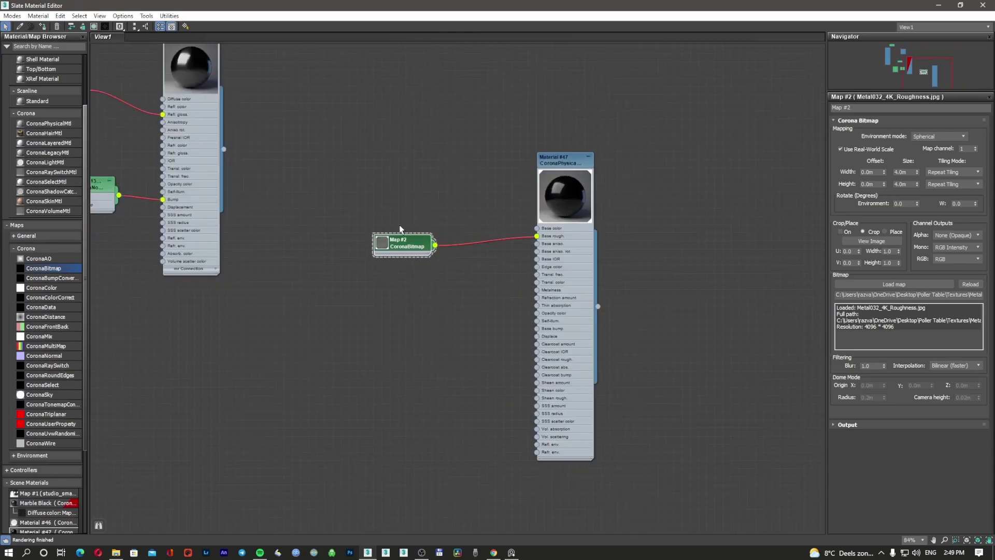
{"action": "left_click", "coordinate": [900, 425]}
{"action": "left_click", "coordinate": [967, 322]}
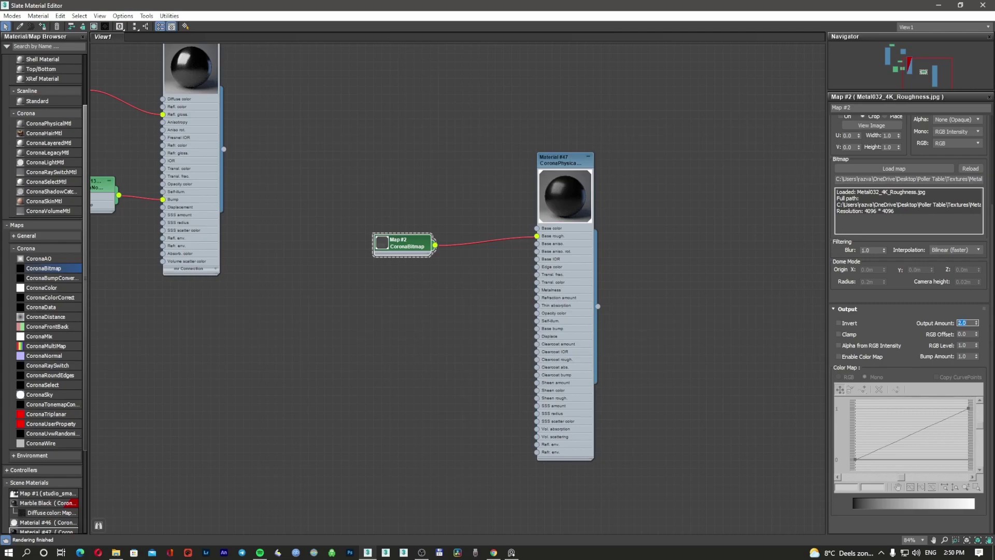
{"action": "double_click", "coordinate": [777, 6]}
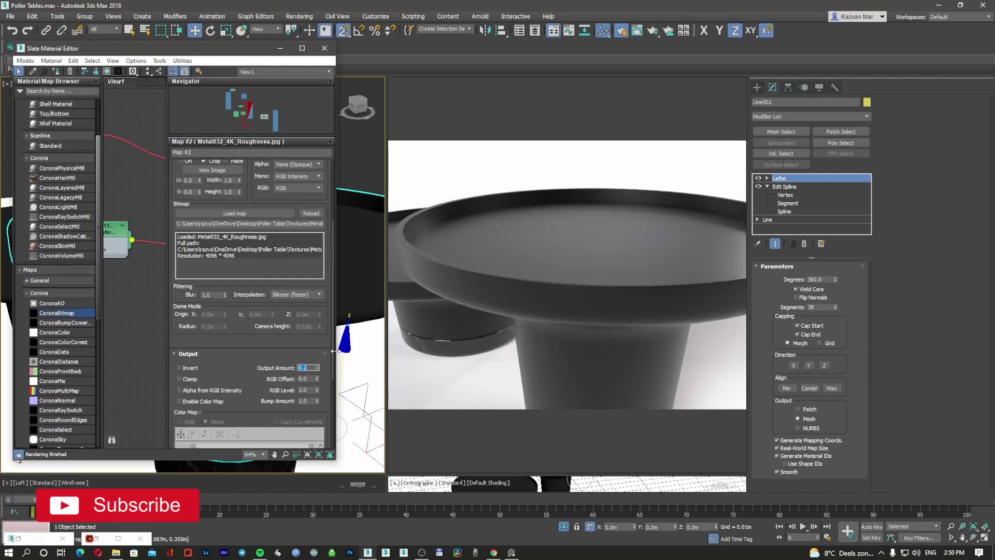
{"action": "type", "text": "0.4"}
{"action": "key", "text": "Return"}
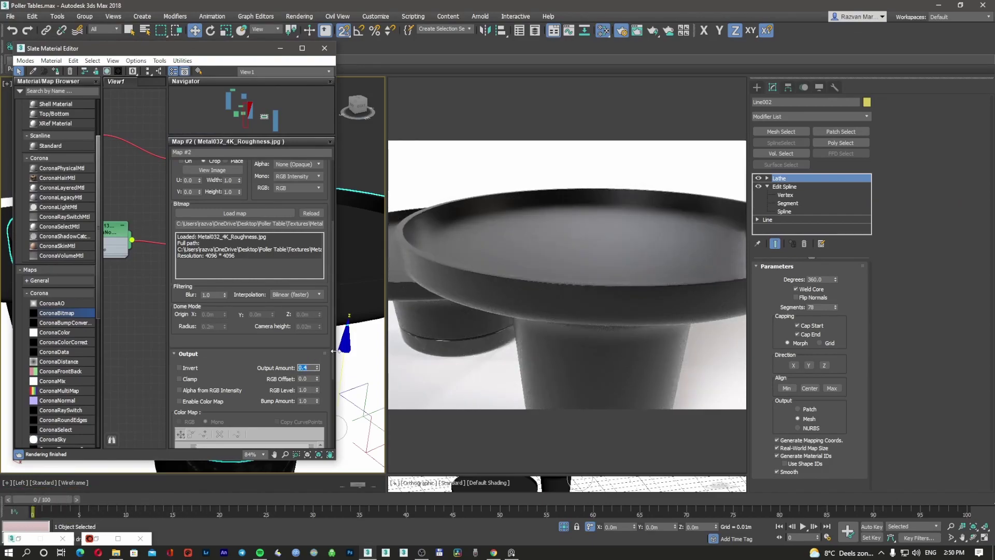
{"action": "key", "text": "BackSpace"}
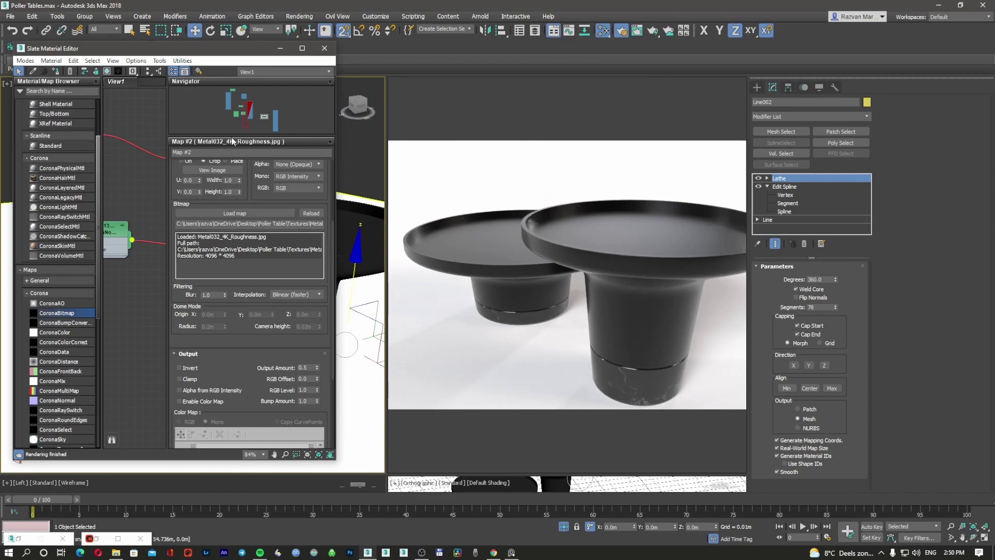
Duplicate the roughness bitmap node below the original and delete the extra copy, leaving one unconnected duplicate.
{"action": "double_click", "coordinate": [215, 50]}
{"action": "middle_click_drag", "start_coordinate": [384, 268], "coordinate": [396, 248]}
{"action": "scroll", "coordinate": [427, 224], "scroll_direction": "up", "scroll_amount": 1}
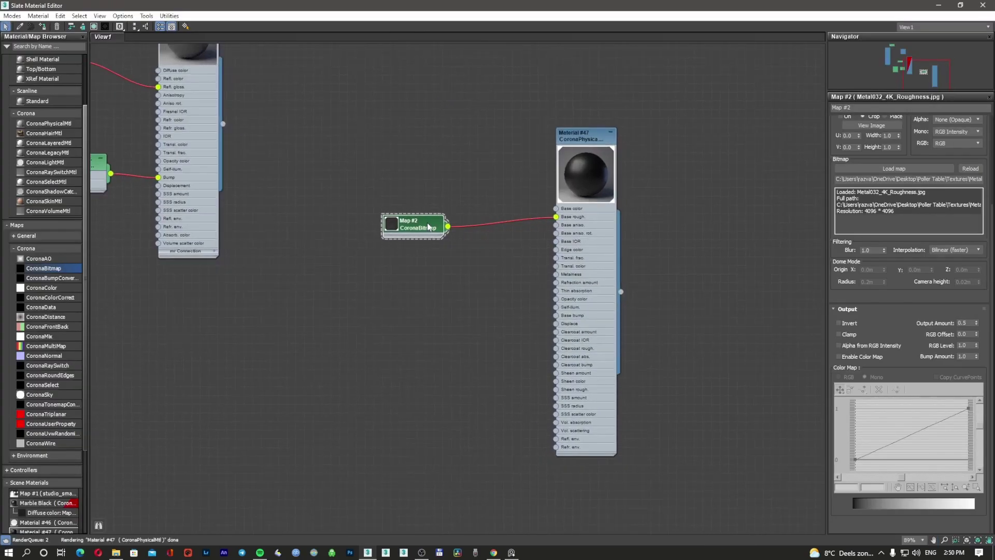
{"action": "left_click_drag", "start_coordinate": [426, 223], "coordinate": [426, 189]}
{"action": "left_click_drag", "start_coordinate": [418, 184], "coordinate": [417, 268], "text": "shift"}
{"action": "double_click", "coordinate": [418, 270]}
{"action": "scroll", "coordinate": [510, 268], "scroll_direction": "up", "scroll_amount": 1}
{"action": "left_click", "coordinate": [405, 182]}
{"action": "mouse_move", "coordinate": [416, 179]}
{"action": "left_mouse_down", "text": "shift"}
{"action": "mouse_move", "coordinate": [348, 236]}
{"action": "mouse_move", "coordinate": [382, 256]}
{"action": "left_mouse_up", "text": "shift"}
{"action": "left_click", "coordinate": [404, 276]}
{"action": "key", "text": "Delete"}
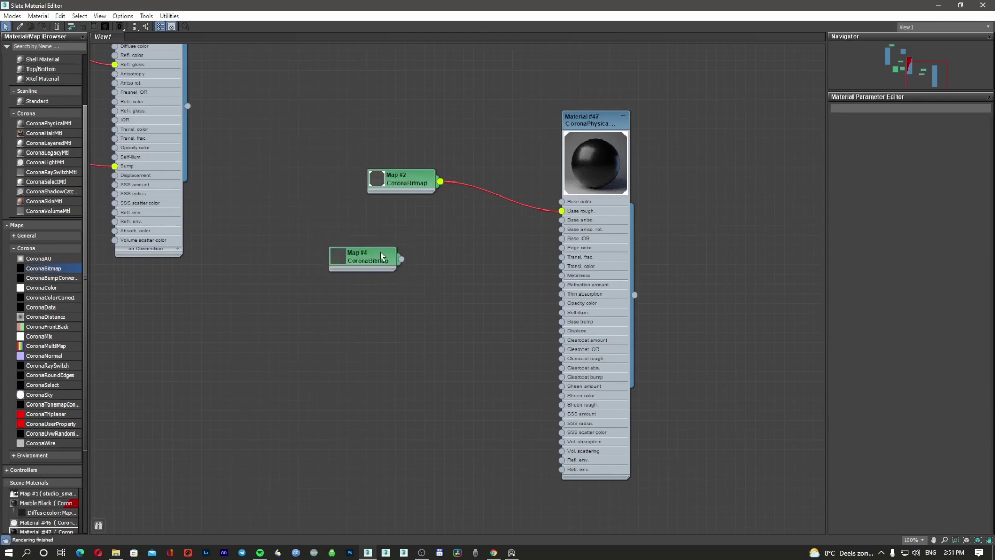
Load Metal032_4K_NormalDX.jpg into the duplicated bitmap node.
{"action": "left_click_drag", "start_coordinate": [912, 173], "coordinate": [854, 176]}
{"action": "key", "text": "Tab"}
{"action": "left_click", "coordinate": [930, 287]}
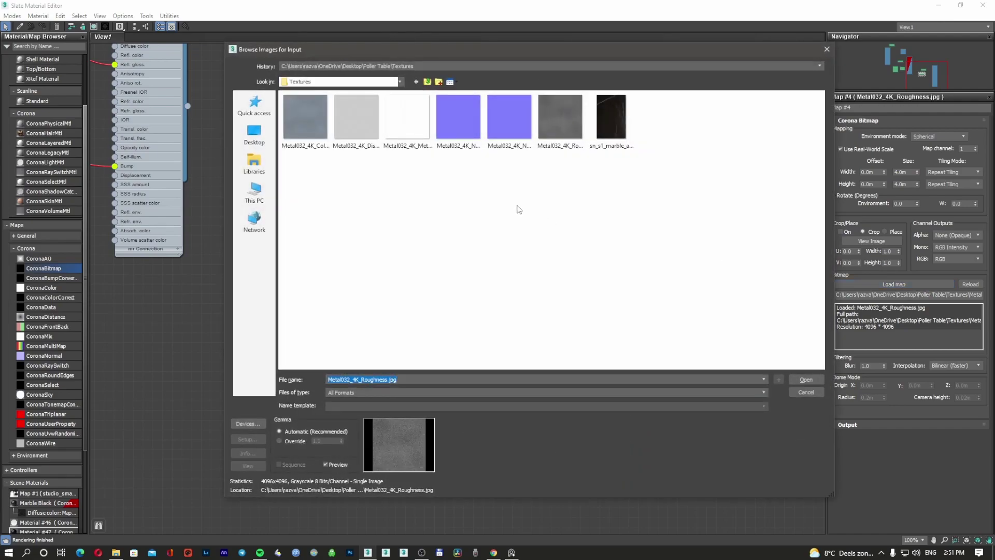
{"action": "left_click", "coordinate": [459, 116]}
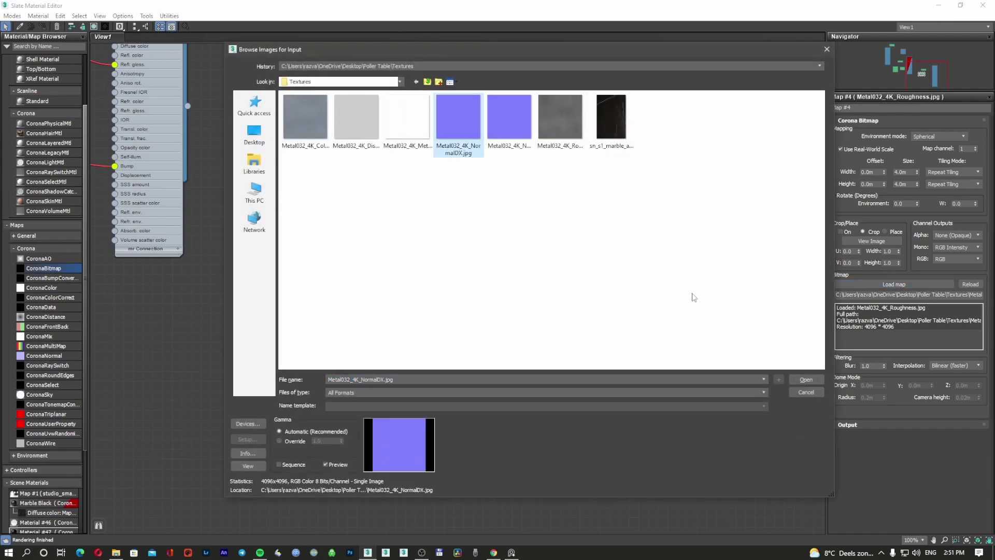
{"action": "left_click", "coordinate": [793, 379]}
{"action": "scroll", "coordinate": [424, 264], "scroll_direction": "up", "scroll_amount": 1}
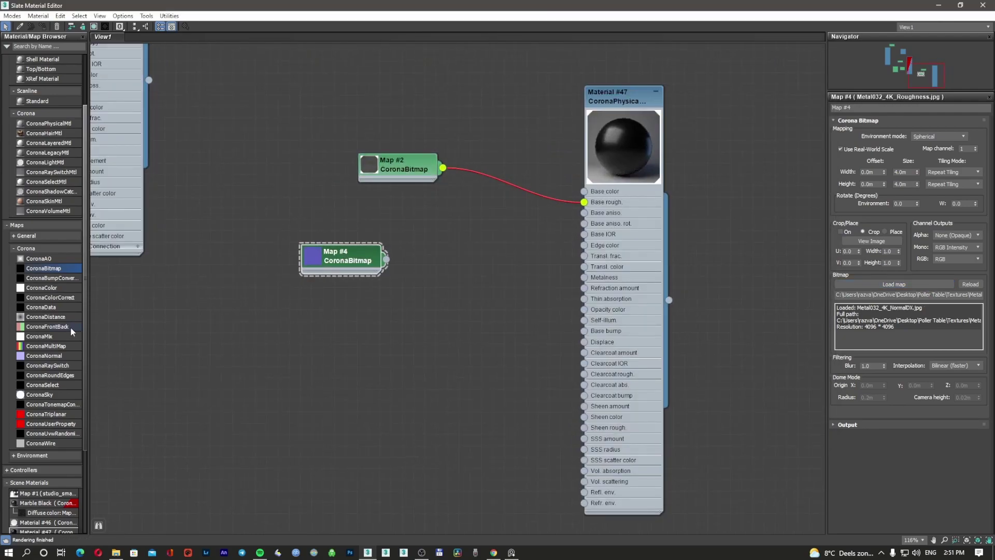
Add a CoronaNormal map beside the duplicated bitmap and connect the bitmap to its Normal input.
{"action": "left_click_drag", "start_coordinate": [54, 358], "coordinate": [391, 307]}
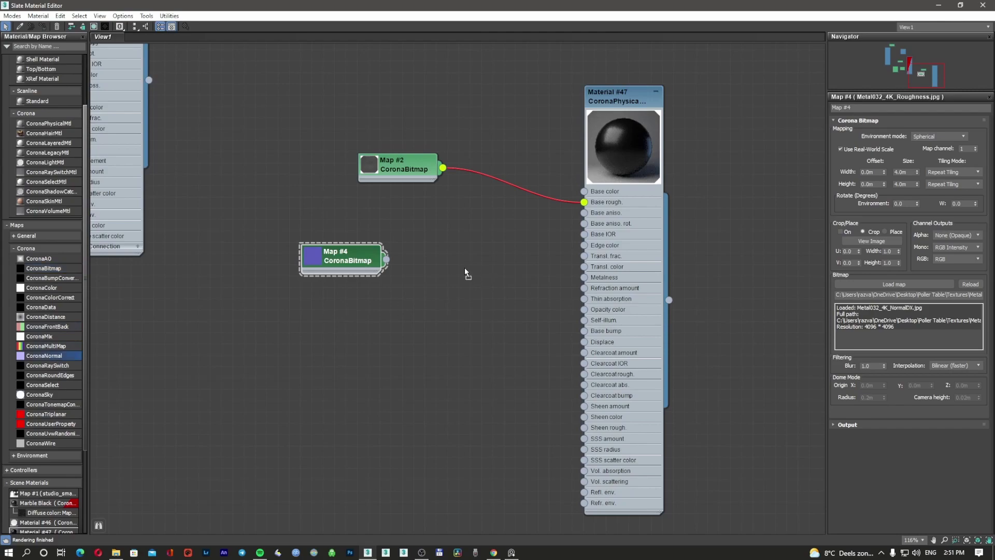
{"action": "left_click_drag", "start_coordinate": [465, 266], "coordinate": [465, 267]}
{"action": "left_click_drag", "start_coordinate": [386, 259], "coordinate": [426, 284]}
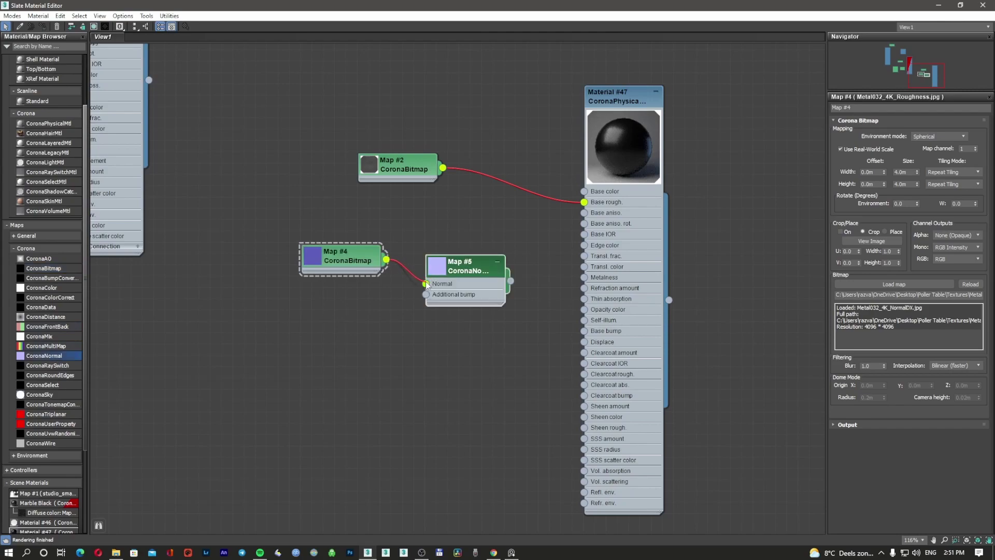
Open the metal material's parameters and assign the CoronaNormal map to its base layer Bump slot.
{"action": "left_click_drag", "start_coordinate": [510, 281], "coordinate": [587, 298]}
{"action": "double_click", "coordinate": [623, 104]}
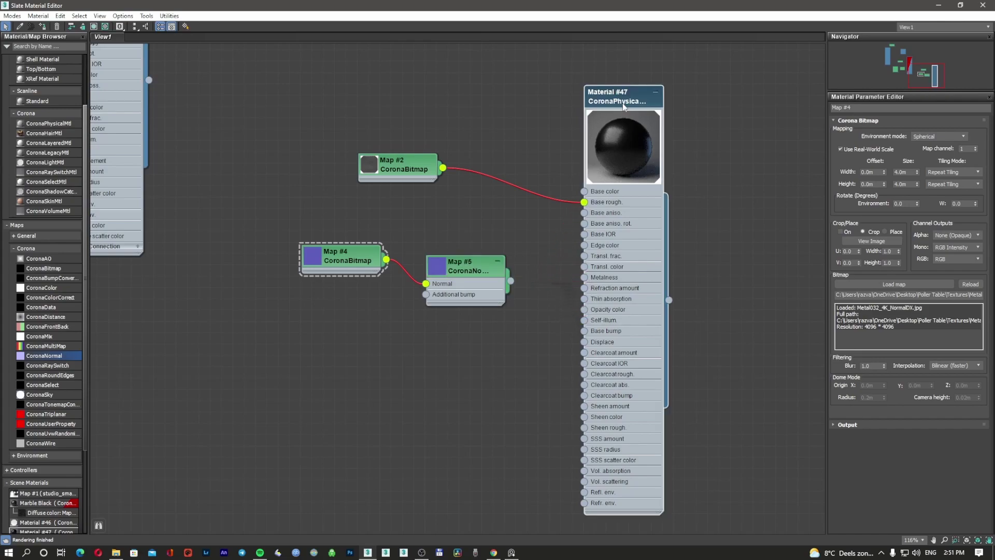
{"action": "double_click", "coordinate": [628, 165]}
{"action": "left_click_drag", "start_coordinate": [510, 281], "coordinate": [904, 197]}
{"action": "left_click", "coordinate": [475, 305]}
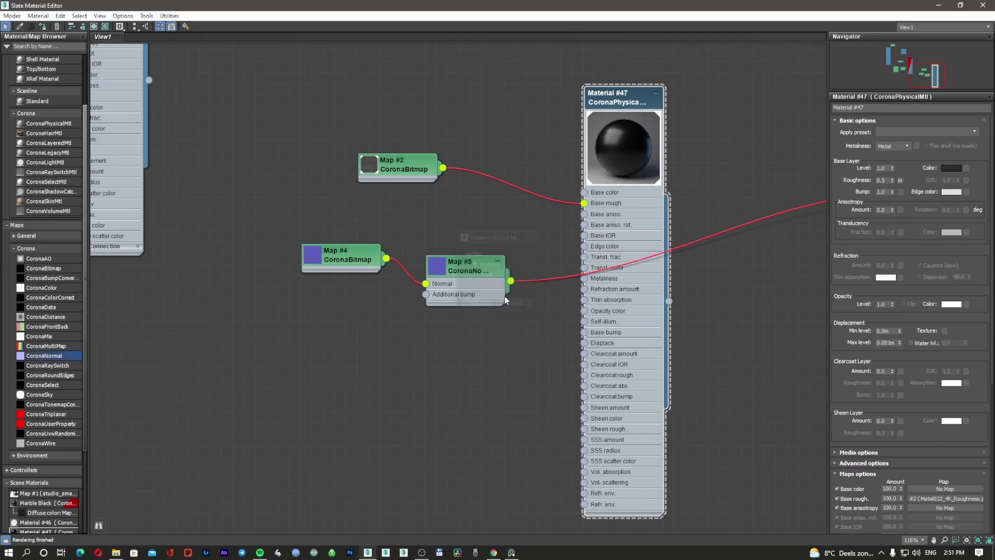
Open the metal material's CoronaNormal map parameters and enable Add gamma to input.
{"action": "left_click", "coordinate": [456, 265]}
{"action": "left_click", "coordinate": [457, 267]}
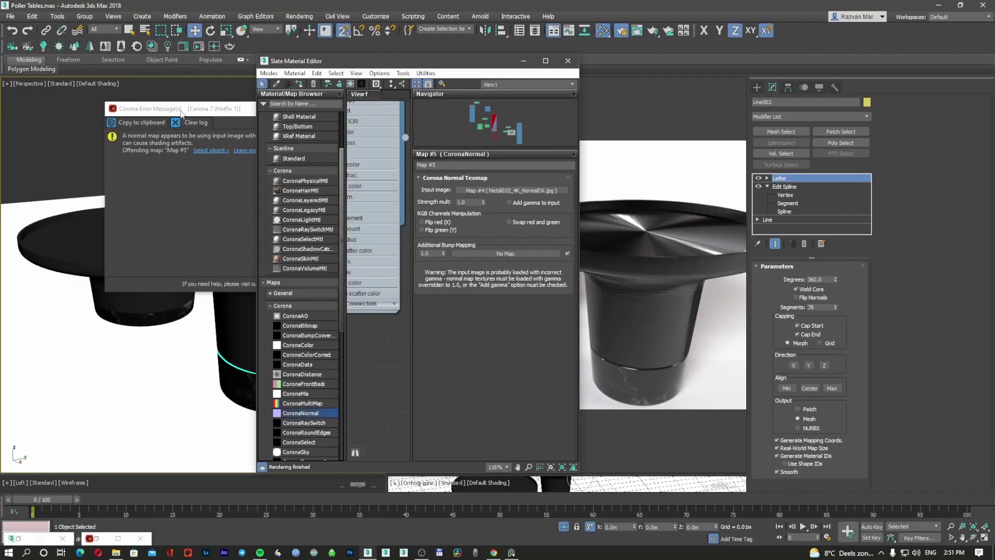
{"action": "left_click_drag", "start_coordinate": [177, 110], "coordinate": [115, 109]}
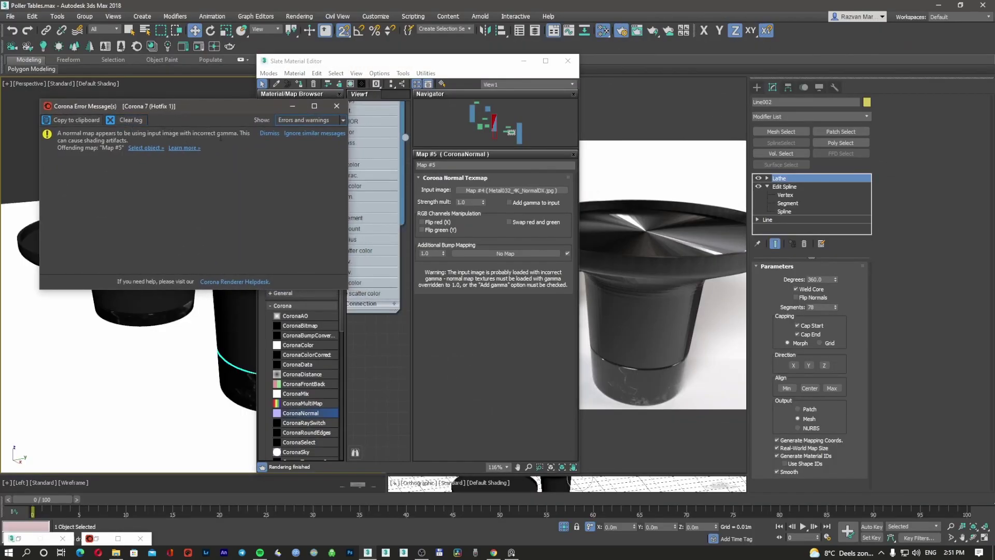
{"action": "left_click_drag", "start_coordinate": [399, 66], "coordinate": [479, 65]}
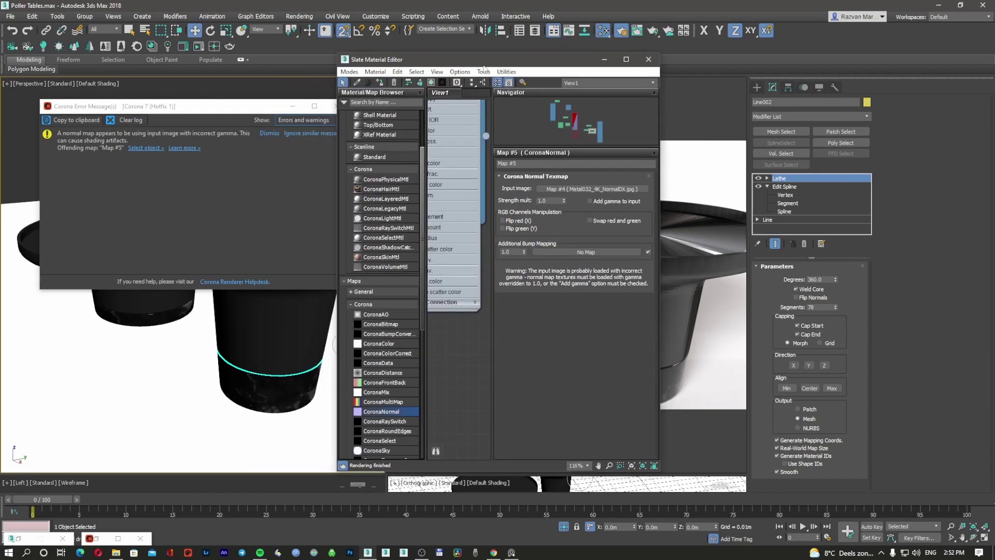
{"action": "left_click", "coordinate": [616, 202]}
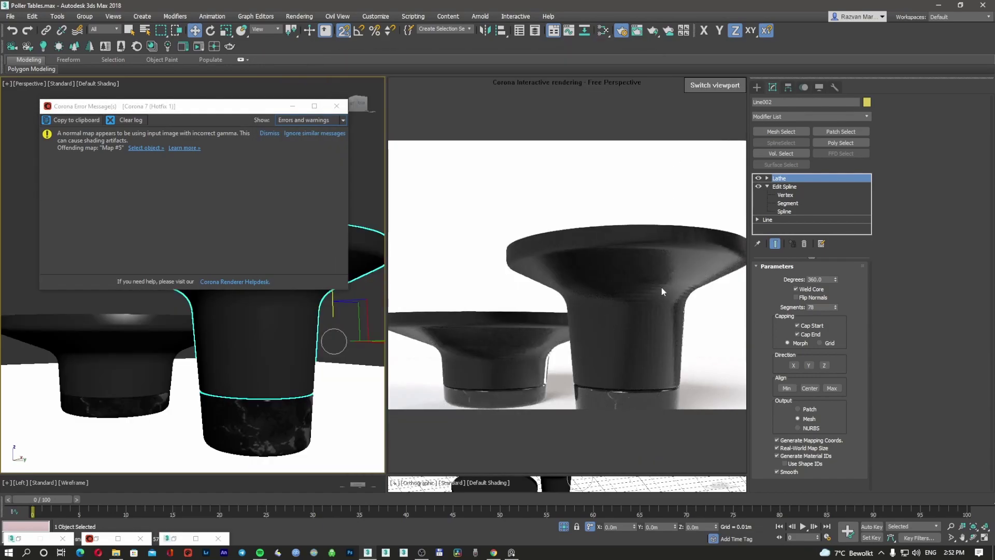
Set the base layer Bump amount of the metal CoronaPhysicalMtl to 0.1.
{"action": "key", "text": "m"}
{"action": "double_click", "coordinate": [611, 103]}
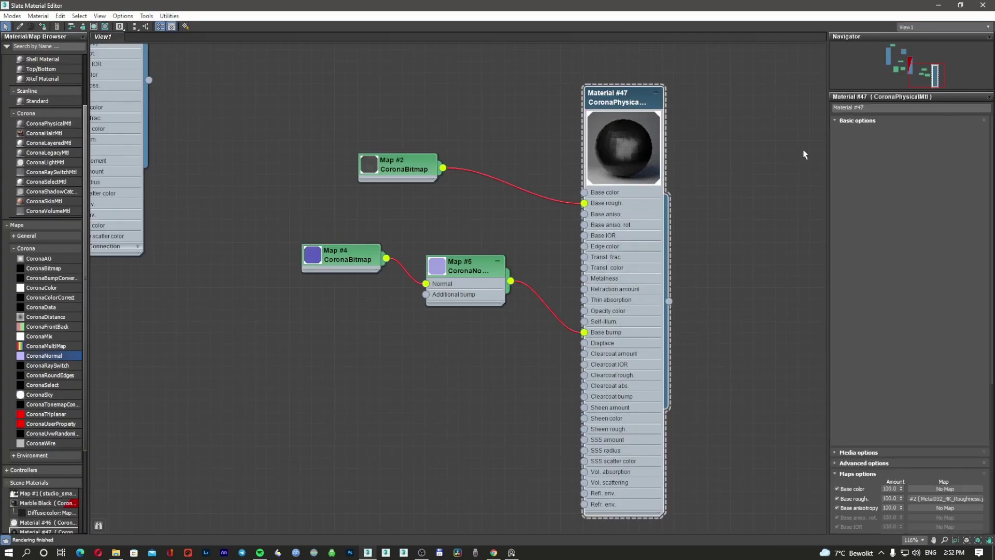
{"action": "double_click", "coordinate": [888, 192]}
{"action": "type", "text": "0.1"}
{"action": "key", "text": "Return"}
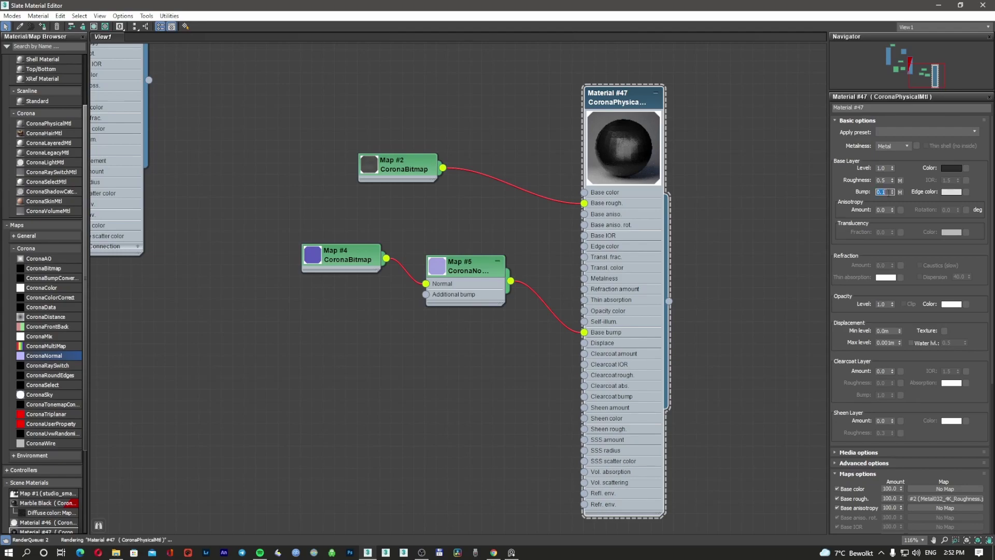
{"action": "type", "text": ".1"}
{"action": "key", "text": "Return"}
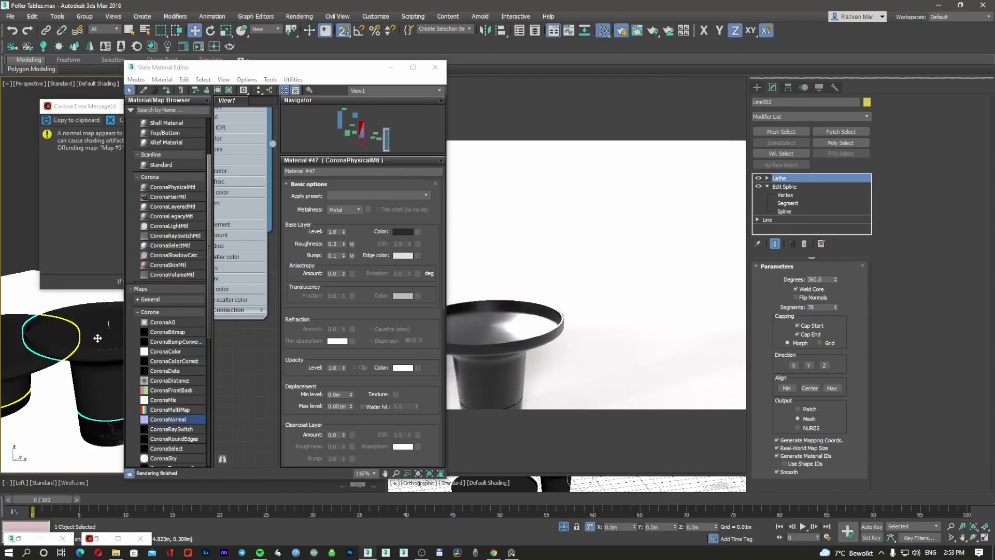
Inspect the tabletop in the interactive render, and delete the metal material's normal bitmap and CoronaNormal map nodes.
{"action": "left_click", "coordinate": [97, 337]}
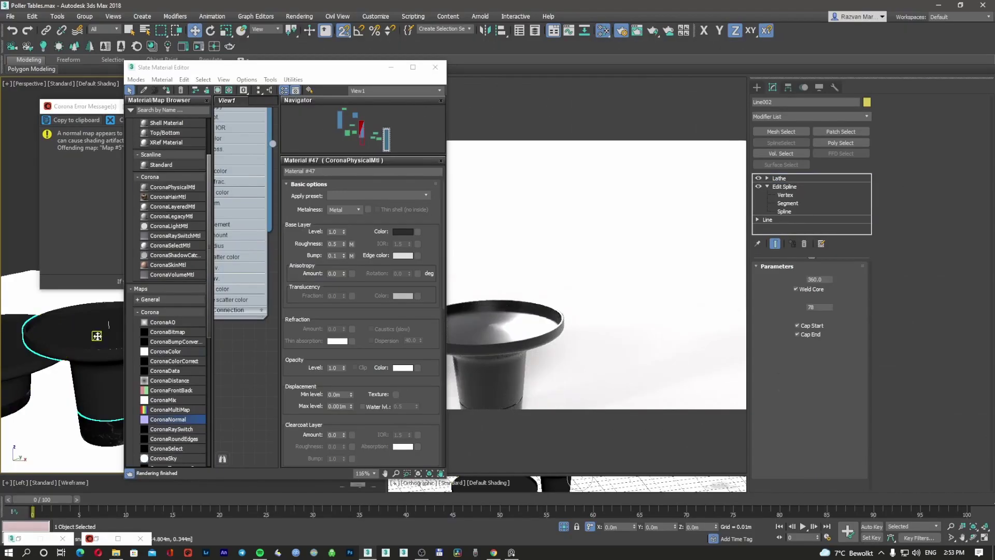
{"action": "left_click", "coordinate": [76, 299]}
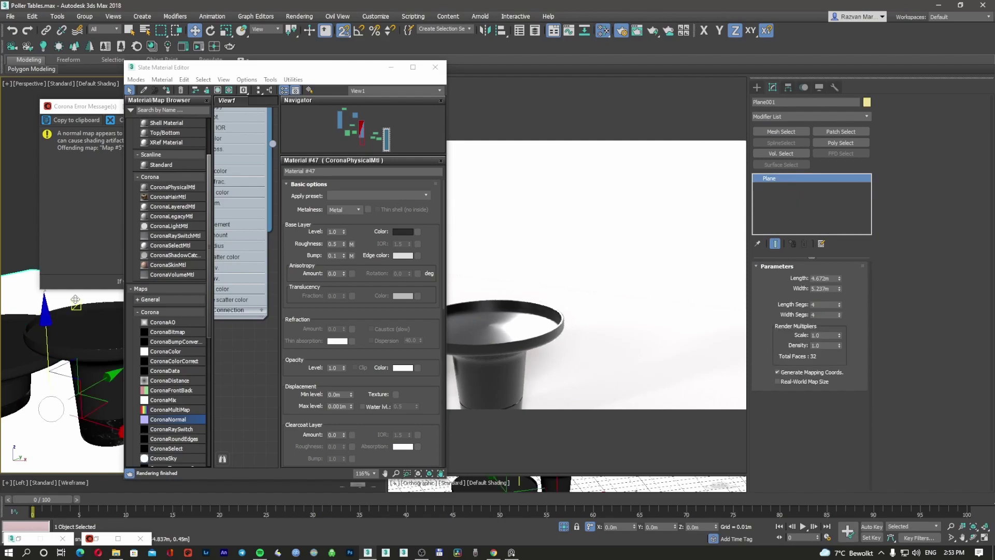
{"action": "middle_click_drag", "start_coordinate": [89, 324], "coordinate": [114, 364], "text": "alt"}
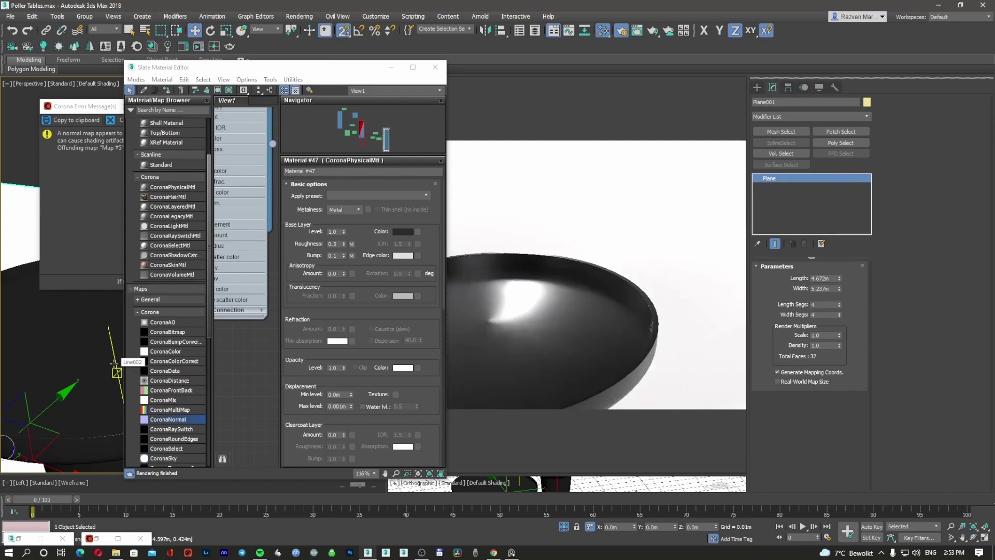
{"action": "middle_click_drag", "start_coordinate": [115, 363], "coordinate": [112, 356], "text": "alt"}
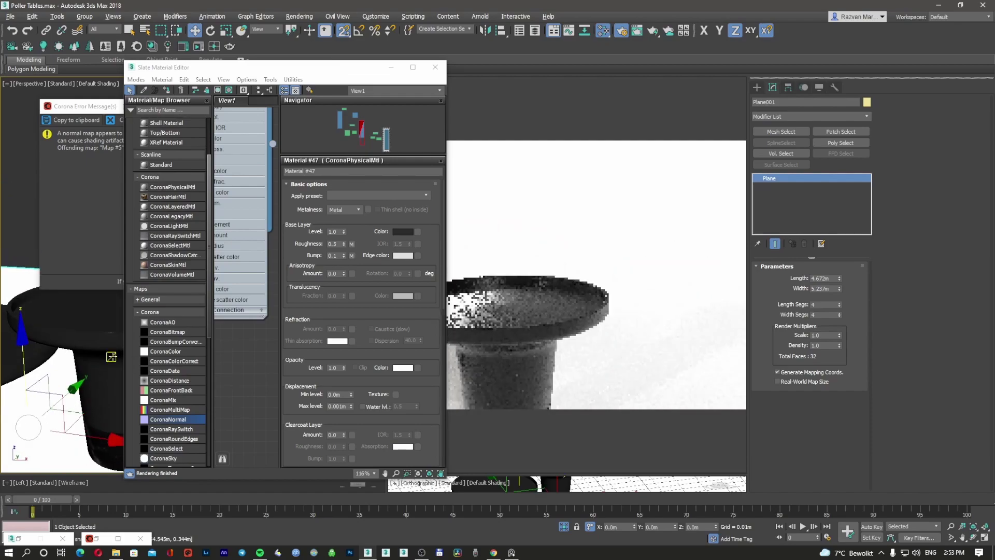
{"action": "double_click", "coordinate": [336, 66]}
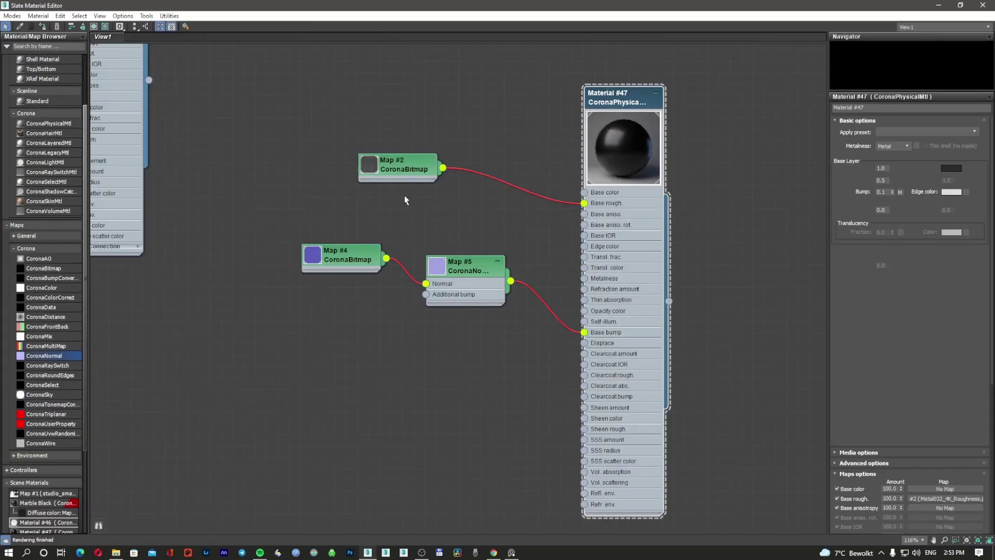
{"action": "left_click_drag", "start_coordinate": [470, 241], "coordinate": [287, 324]}
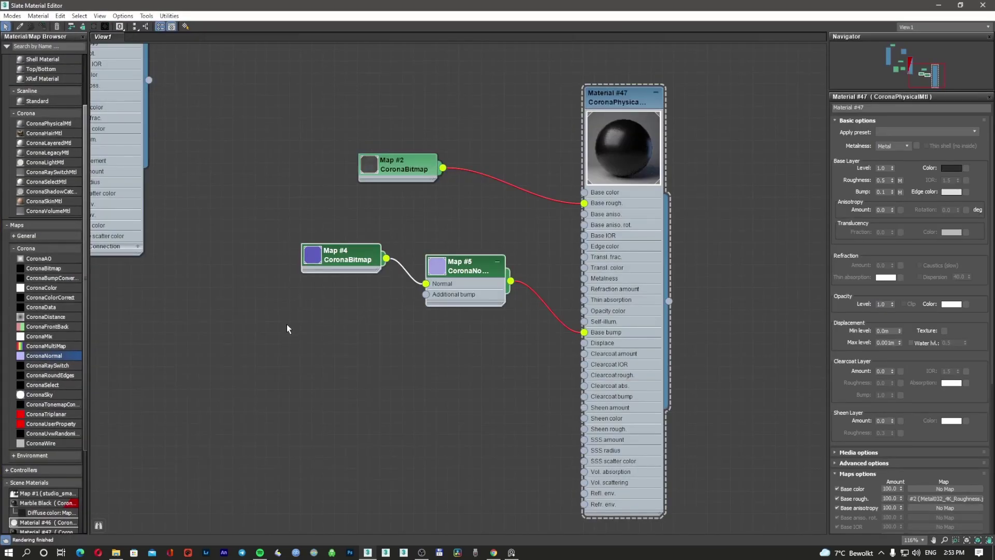
{"action": "key", "text": "Delete"}
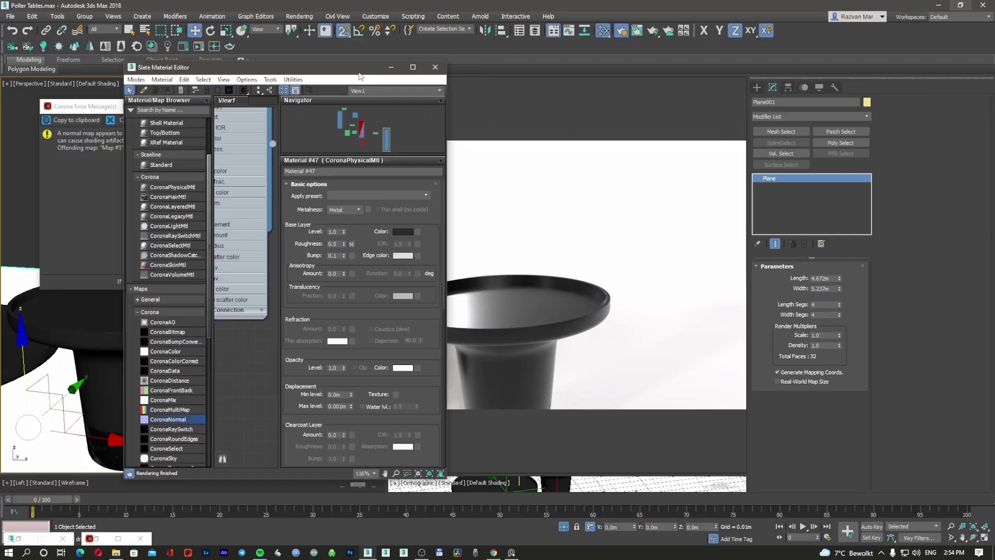
{"action": "double_click", "coordinate": [473, 5]}
Reposition the metal material node and add a new CoronaPhysicalMtl to the graph below it.
{"action": "double_click", "coordinate": [473, 67]}
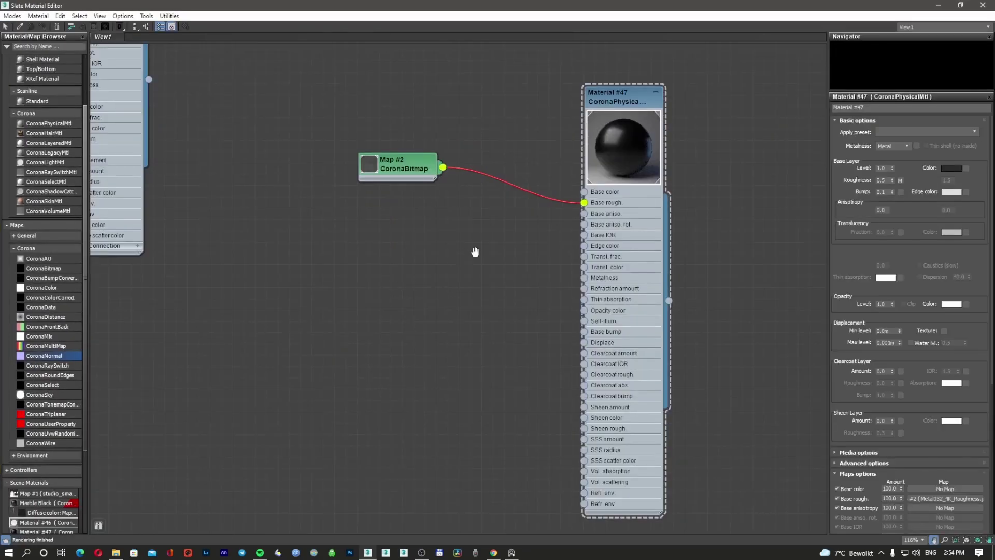
{"action": "scroll", "coordinate": [518, 244], "scroll_direction": "down", "scroll_amount": 3}
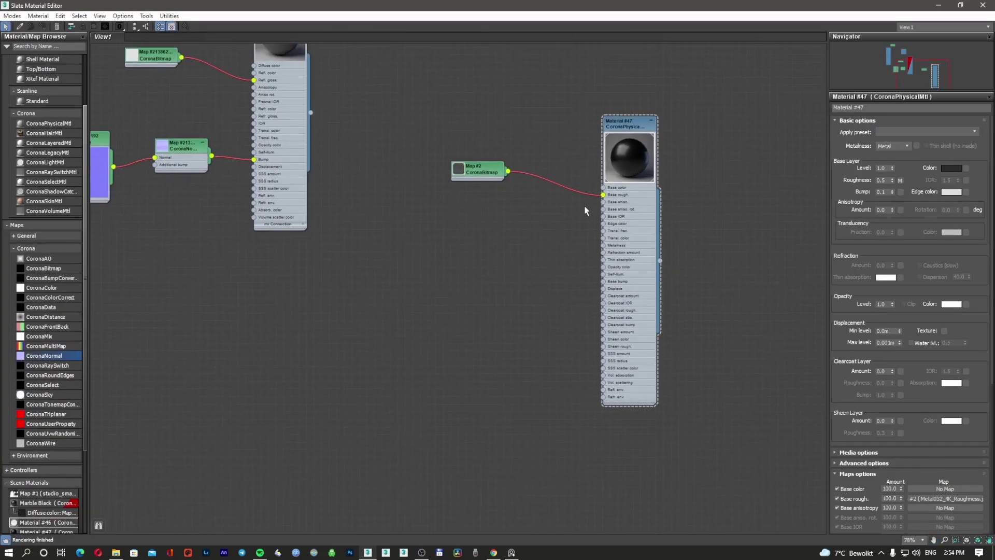
{"action": "left_click_drag", "start_coordinate": [628, 124], "coordinate": [583, 87]}
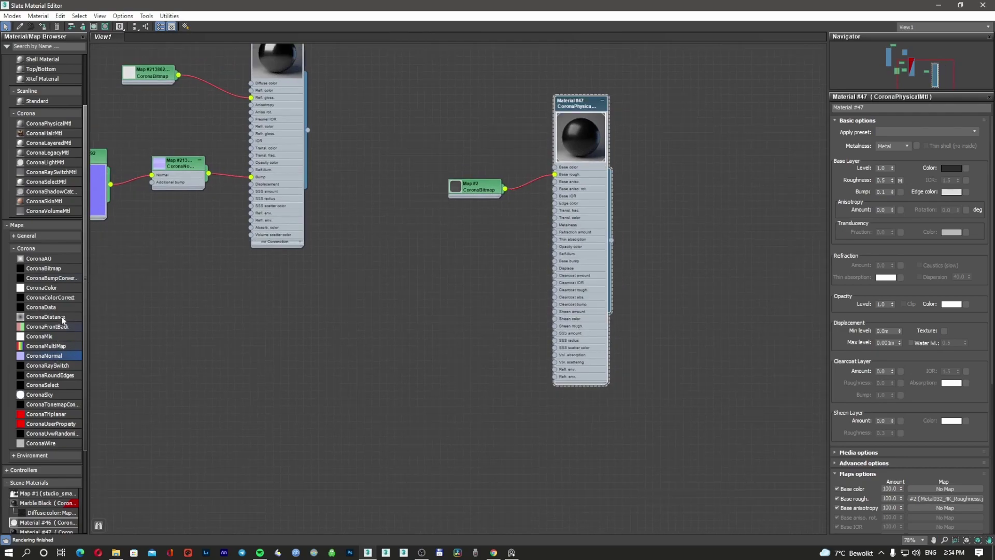
{"action": "left_click_drag", "start_coordinate": [64, 127], "coordinate": [441, 351]}
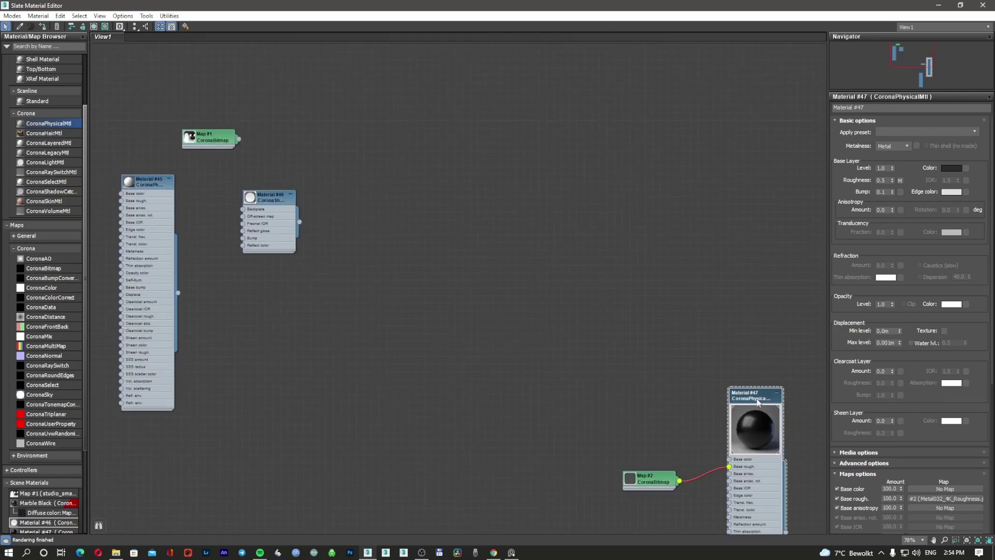
Name the metal material "Black aluminium" and the new CoronaPhysicalMtl "BLack Marble".
{"action": "type", "text": "minium"}
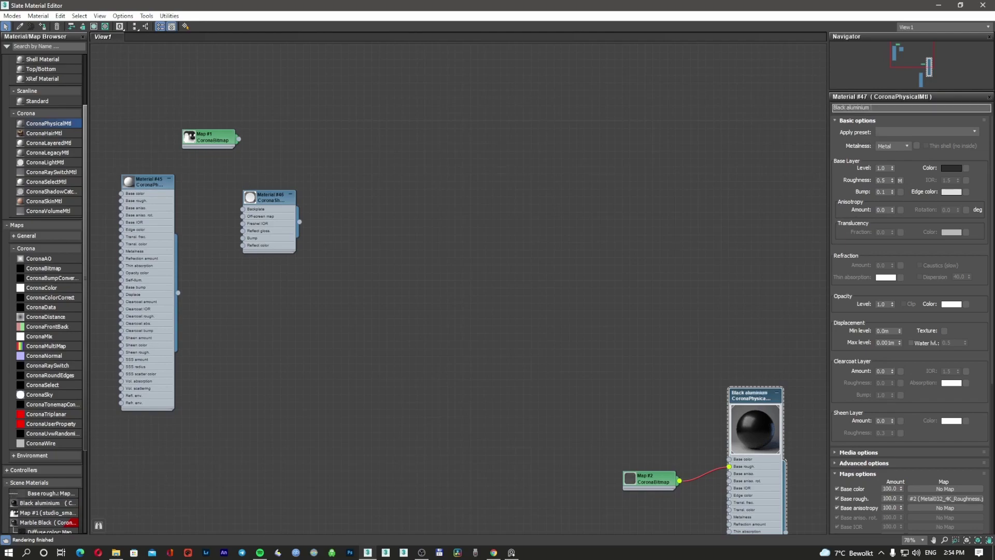
{"action": "key", "text": "Return"}
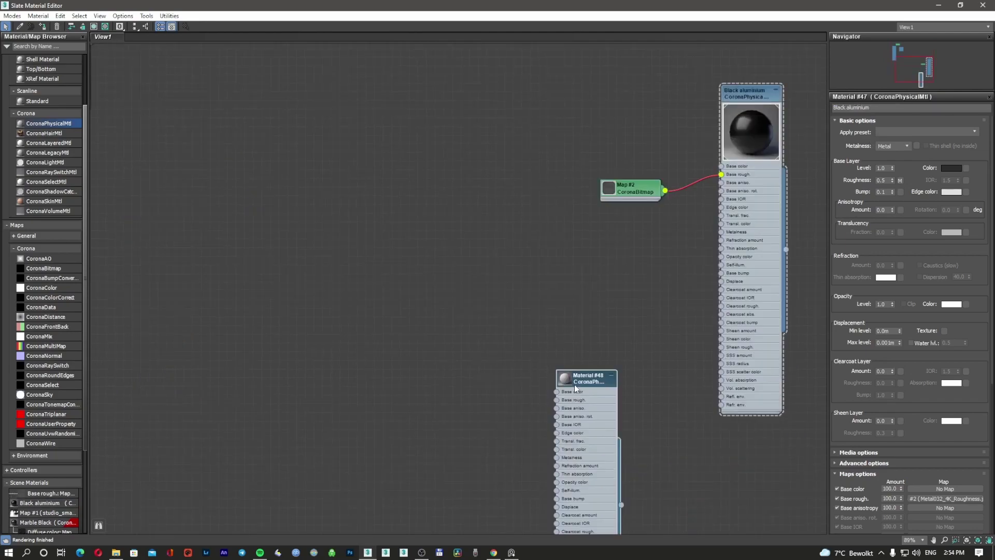
{"action": "double_click", "coordinate": [879, 110]}
{"action": "type", "text": "BLack Ma"}
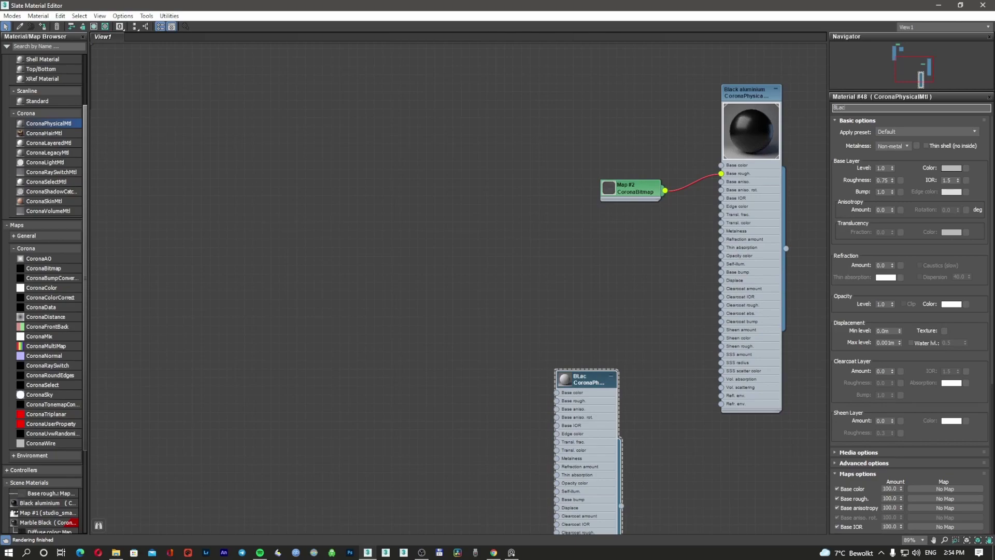
{"action": "type", "text": "rble"}
{"action": "key", "text": "Return"}
Add a CoronaBitmap with sn_s1_marble_amaniblack_total_02.jpg and connect it to the marble material's Base color.
{"action": "left_click", "coordinate": [498, 259]}
{"action": "left_click_drag", "start_coordinate": [43, 268], "coordinate": [375, 349]}
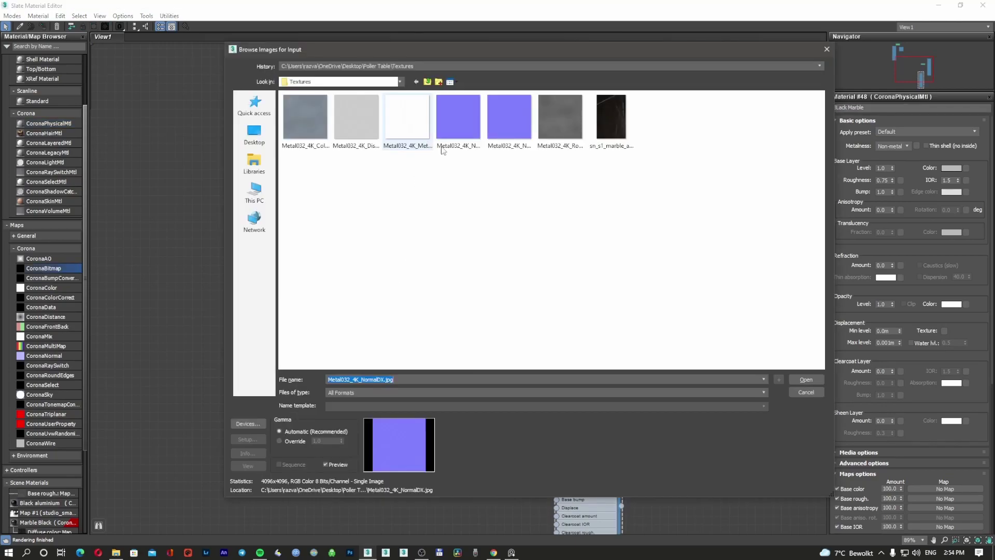
{"action": "double_click", "coordinate": [609, 129]}
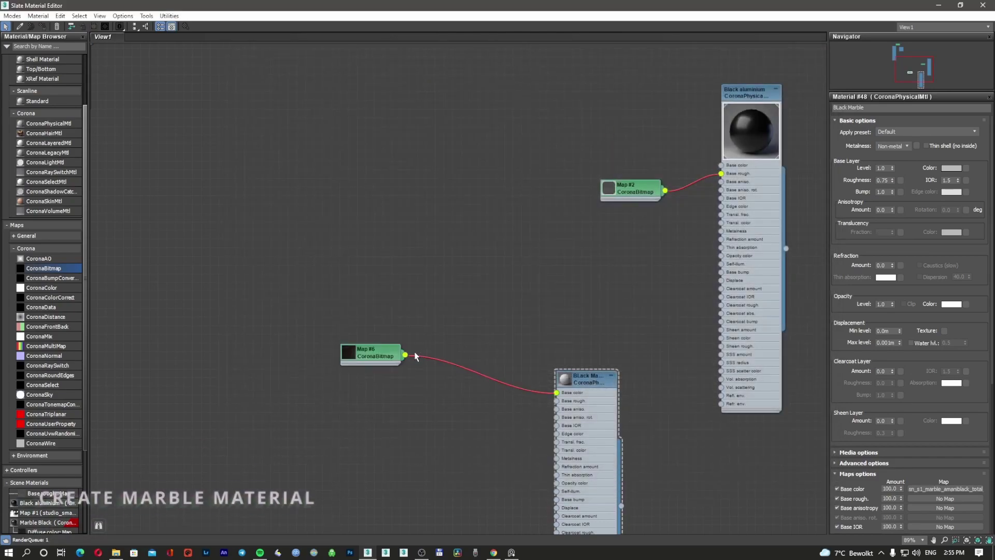
Enable real-world scale on the marble bitmap and set its size to 2.8 m wide by 4.3 m high.
{"action": "left_click", "coordinate": [876, 149]}
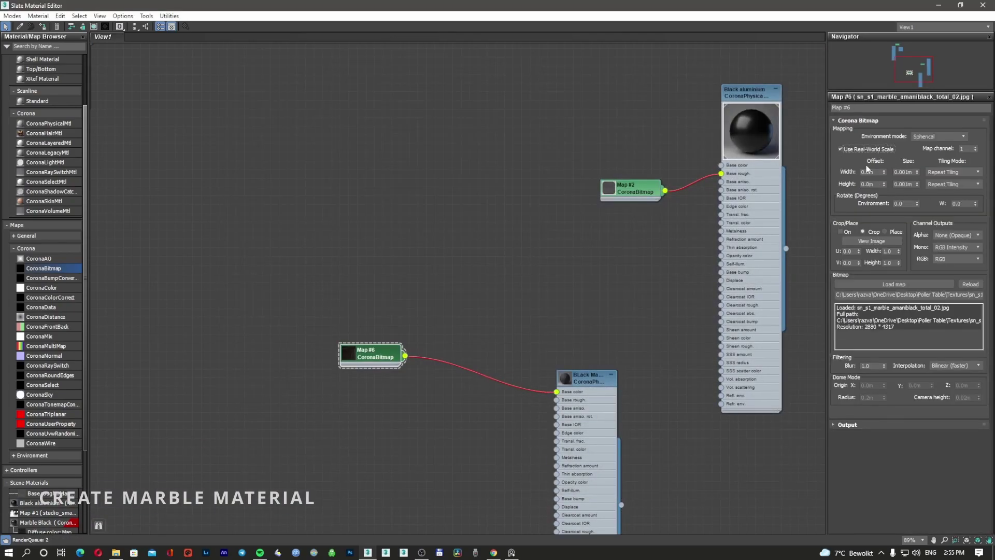
{"action": "left_click_drag", "start_coordinate": [864, 326], "coordinate": [902, 327]}
{"action": "double_click", "coordinate": [910, 184]}
{"action": "type", "text": "4.3"}
{"action": "double_click", "coordinate": [908, 172]}
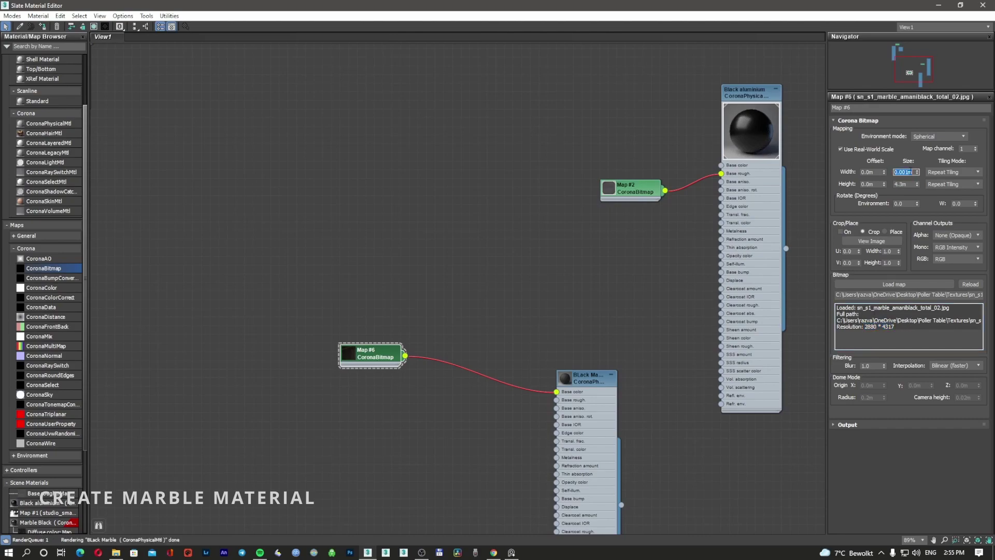
{"action": "type", "text": "2.8m"}
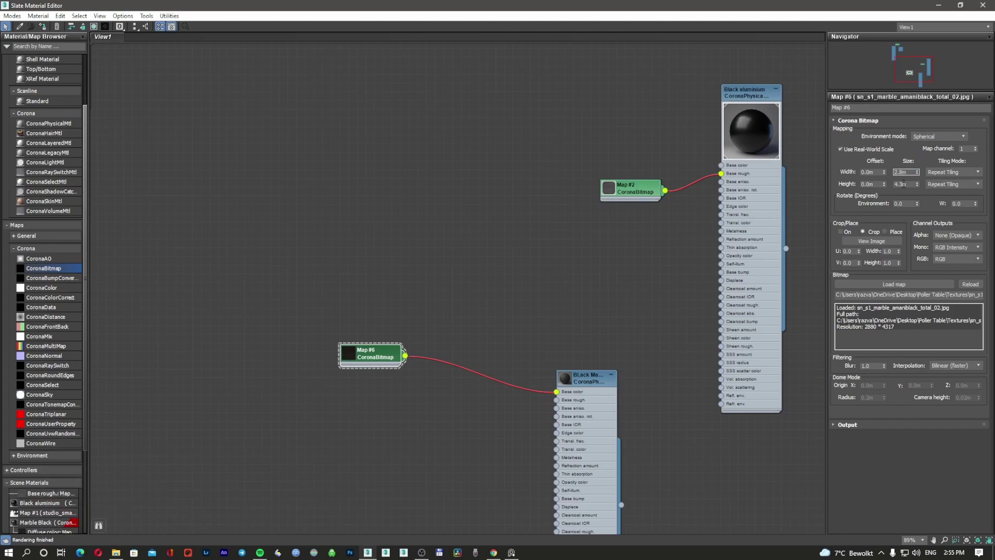
{"action": "left_click", "coordinate": [903, 184]}
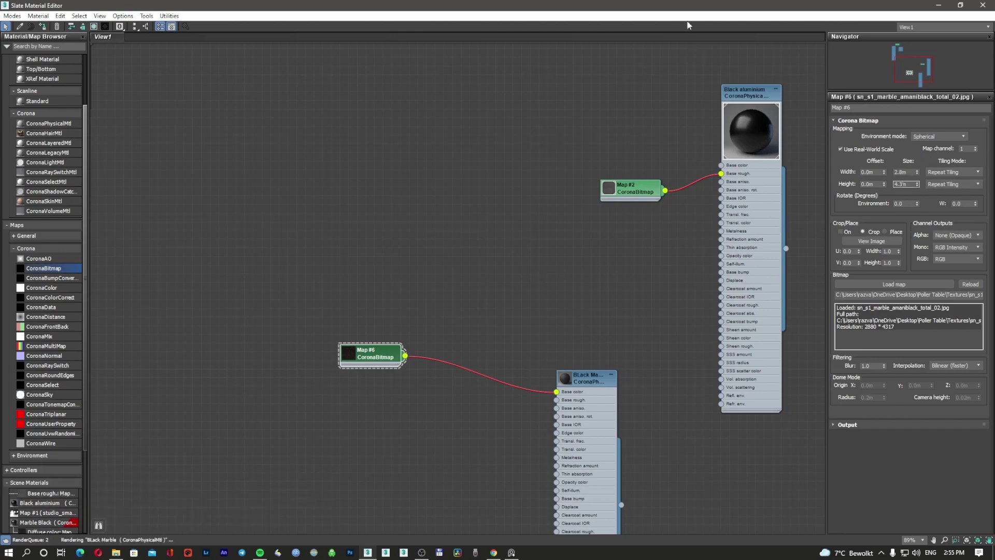
Select the bases of both tables and assign the BLack Marble material to them.
{"action": "left_click_drag", "start_coordinate": [688, 7], "coordinate": [817, 18]}
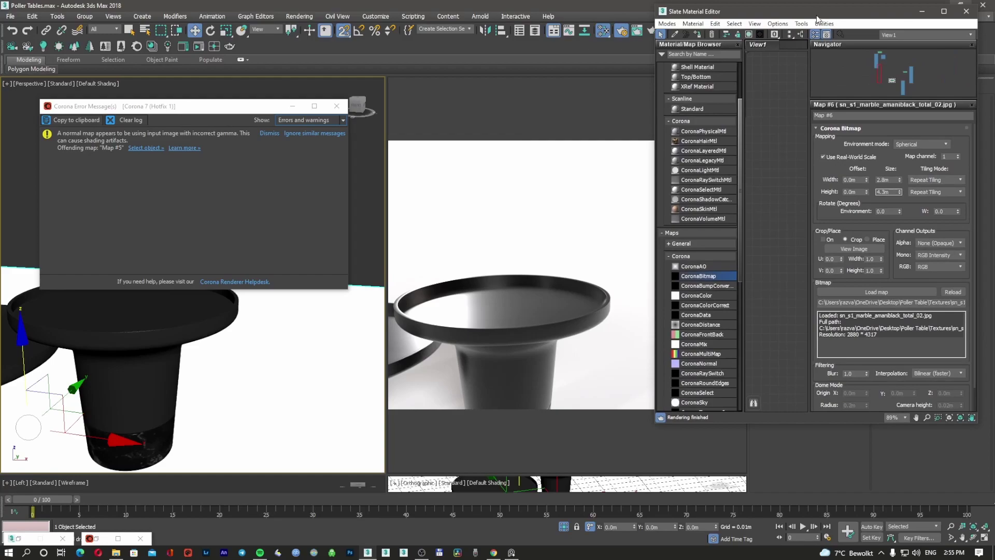
{"action": "middle_click_drag", "start_coordinate": [160, 437], "coordinate": [265, 398]}
{"action": "left_click", "coordinate": [132, 400], "text": "ctrl"}
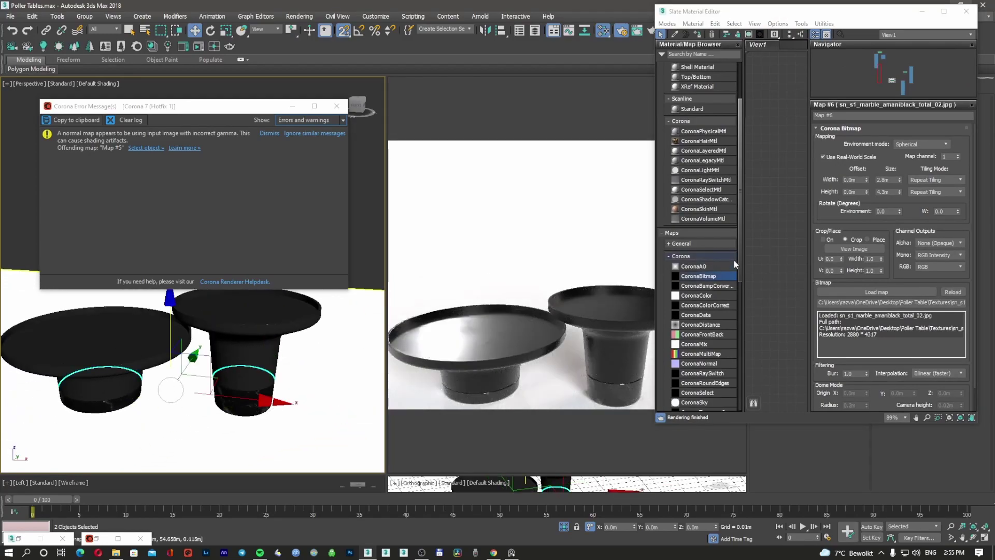
{"action": "middle_click_drag", "start_coordinate": [768, 258], "coordinate": [684, 256]}
{"action": "left_click_drag", "start_coordinate": [751, 16], "coordinate": [496, 27]}
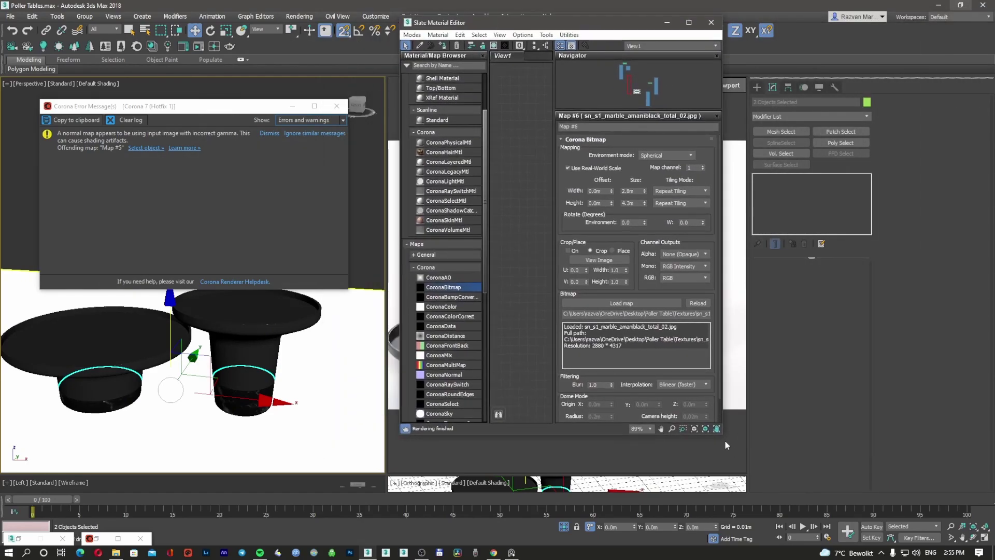
{"action": "left_click_drag", "start_coordinate": [723, 433], "coordinate": [920, 522]}
{"action": "middle_click_drag", "start_coordinate": [662, 421], "coordinate": [508, 368]}
{"action": "left_click_drag", "start_coordinate": [728, 344], "coordinate": [721, 339]}
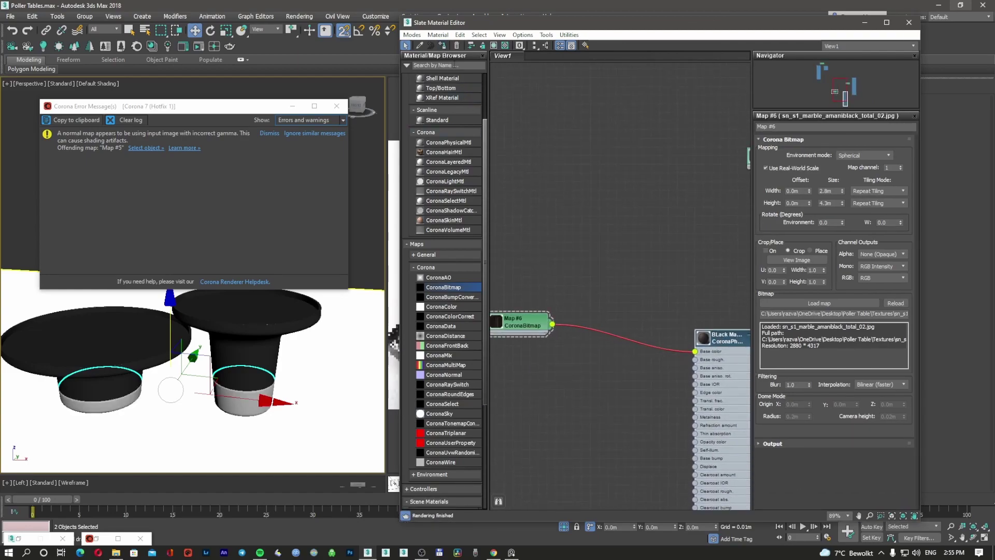
Display the marble bitmap shaded in the viewport and check how the texture appears on the table bases.
{"action": "left_click_drag", "start_coordinate": [530, 325], "coordinate": [563, 326]}
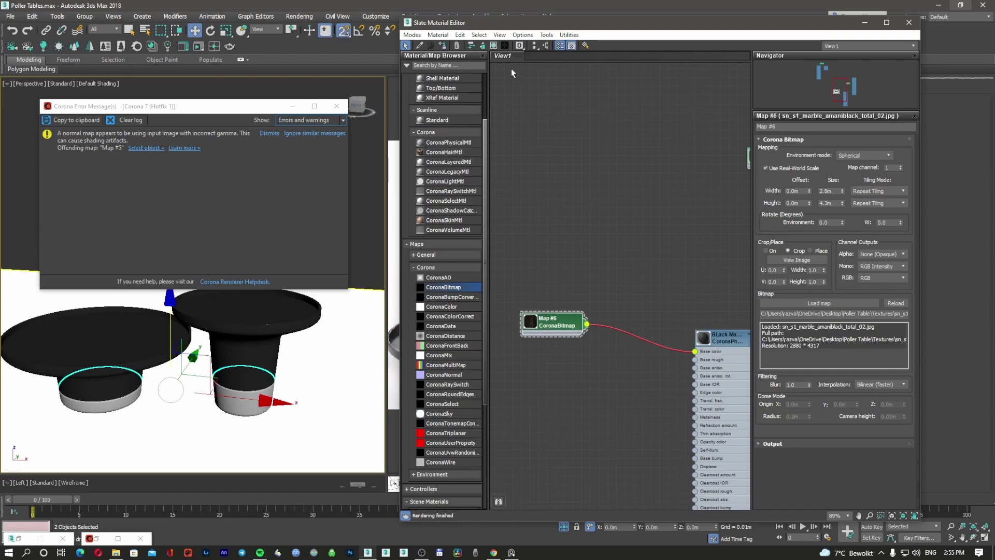
{"action": "left_click", "coordinate": [494, 45]}
{"action": "scroll", "coordinate": [242, 396], "scroll_direction": "up", "scroll_amount": 5}
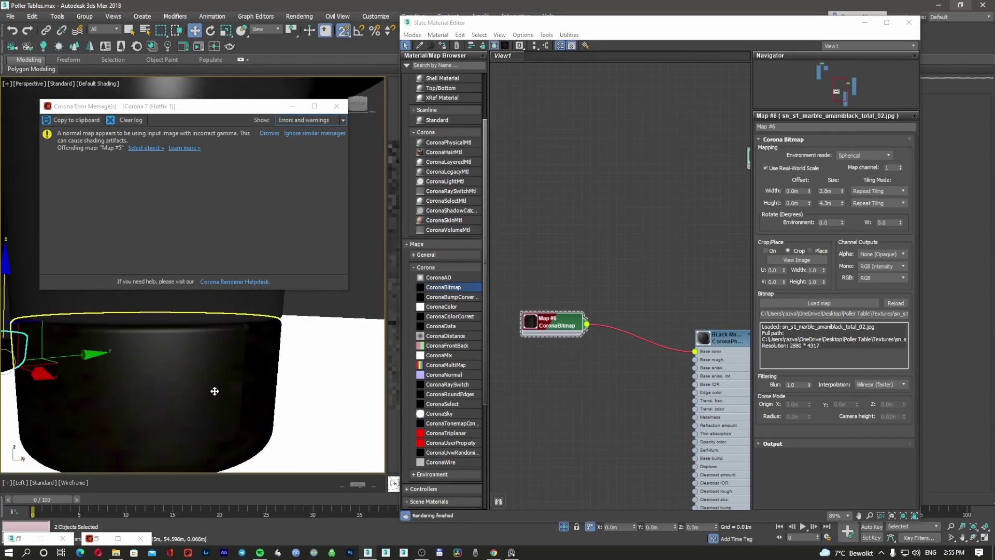
{"action": "middle_click_drag", "start_coordinate": [269, 391], "coordinate": [199, 390], "text": "alt"}
{"action": "scroll", "coordinate": [223, 405], "scroll_direction": "down", "scroll_amount": 2}
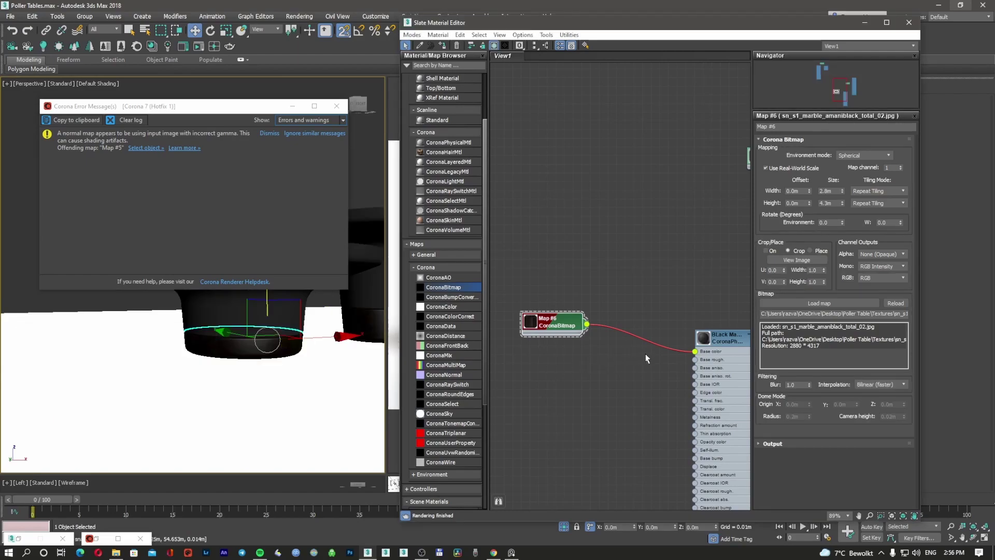
{"action": "middle_click_drag", "start_coordinate": [662, 327], "coordinate": [640, 324]}
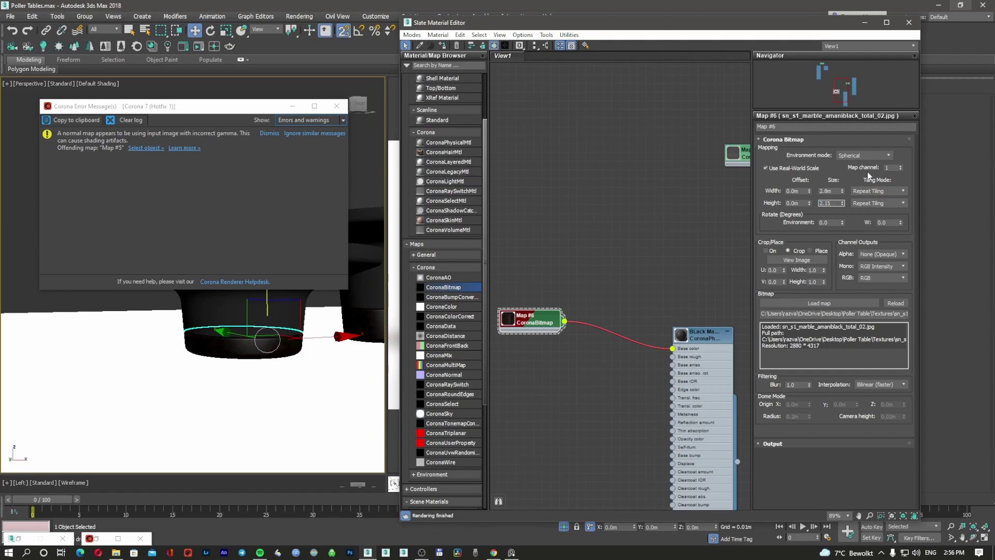
Set the marble bitmap's real-world width to 1.4 m and check the table bases in the interactive render.
{"action": "double_click", "coordinate": [827, 191]}
{"action": "type", "text": "1.4"}
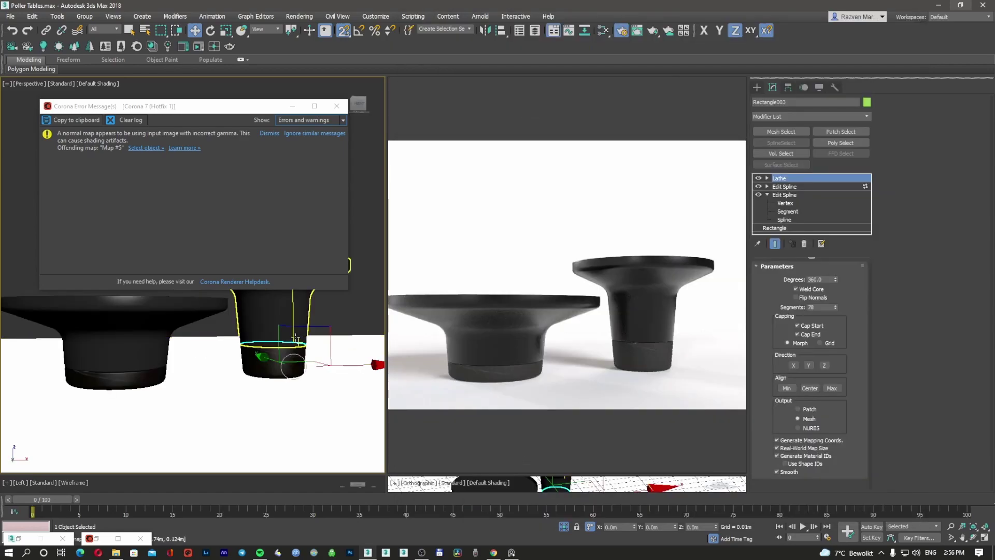
{"action": "middle_click_drag", "start_coordinate": [288, 342], "coordinate": [342, 328], "text": "alt"}
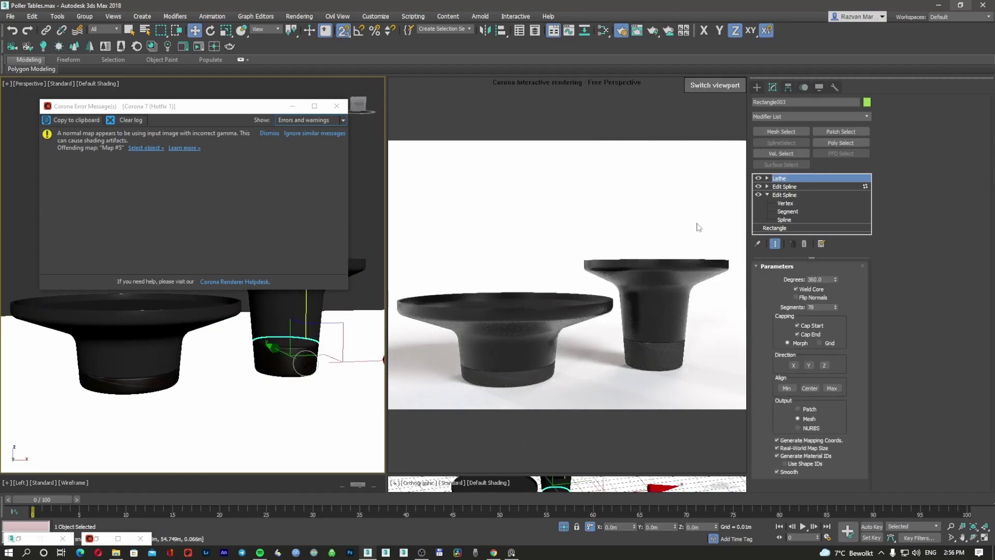
Add a UVW Xform modifier above the Lathe on the taller table's base.
{"action": "left_click", "coordinate": [797, 117]}
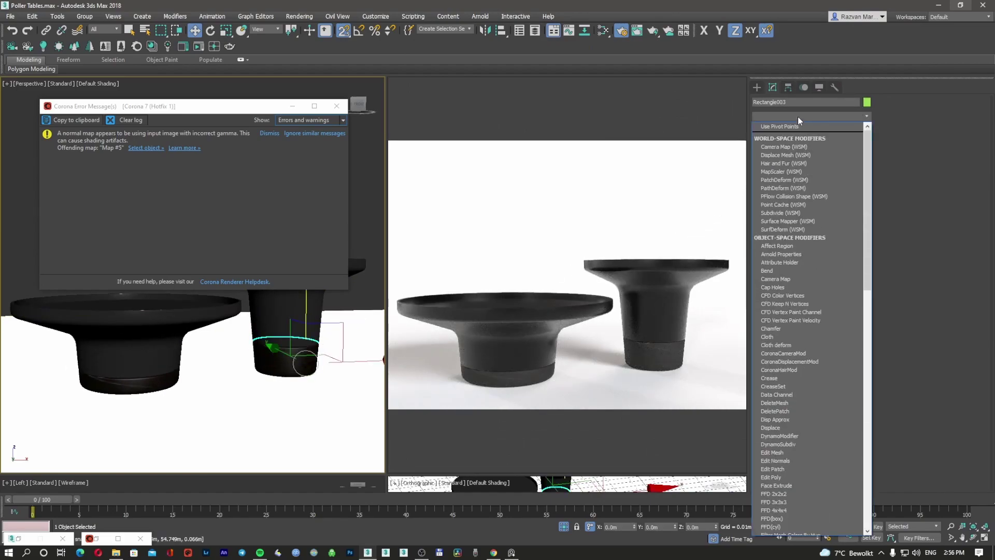
{"action": "key", "text": "u"}
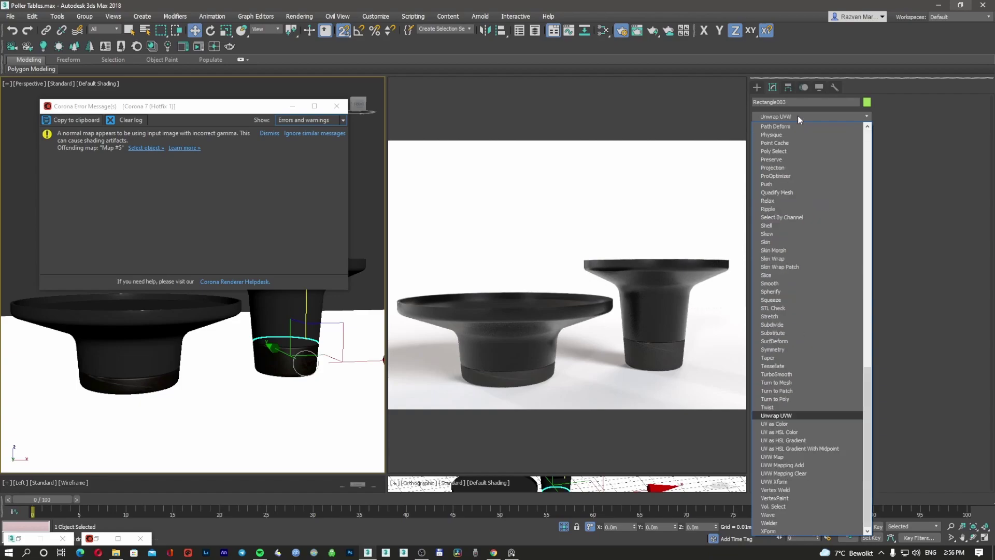
{"action": "key", "text": "u"}
{"action": "key", "text": "u"}
{"action": "left_click", "coordinate": [774, 482]}
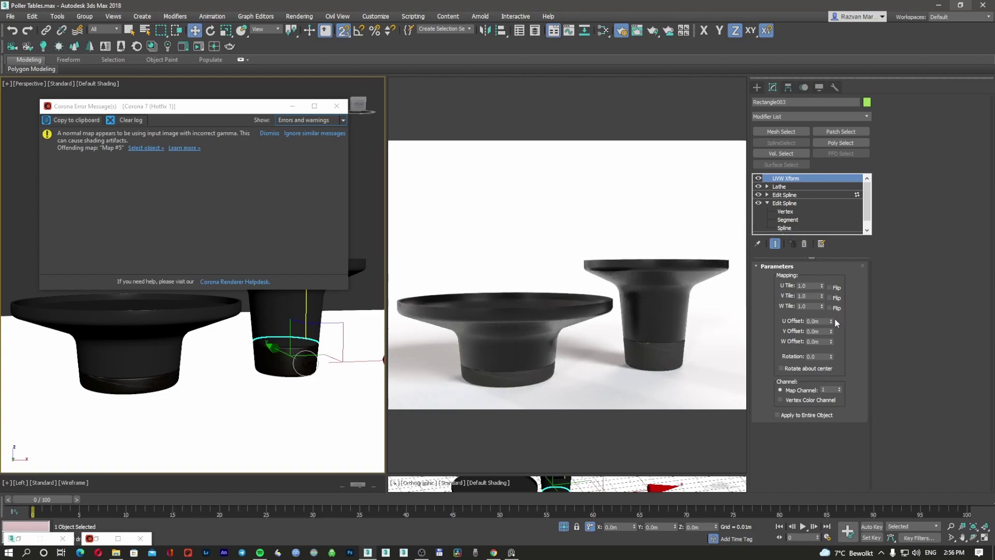
Try a U offset of 1 m on the taller base's UVW Xform and reset it to 0.
{"action": "left_click_drag", "start_coordinate": [831, 320], "coordinate": [836, 267]}
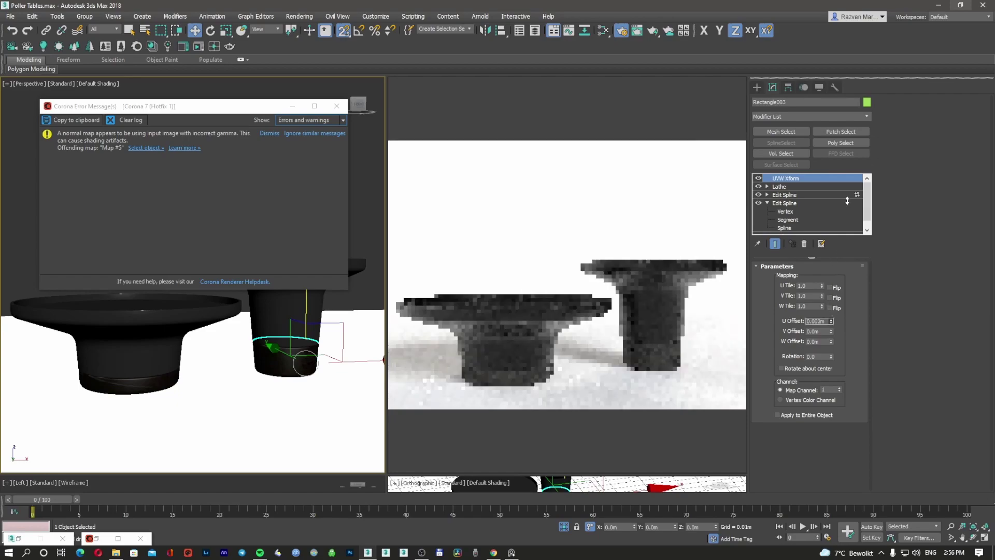
{"action": "double_click", "coordinate": [816, 321]}
{"action": "type", "text": "1"}
{"action": "key", "text": "Return"}
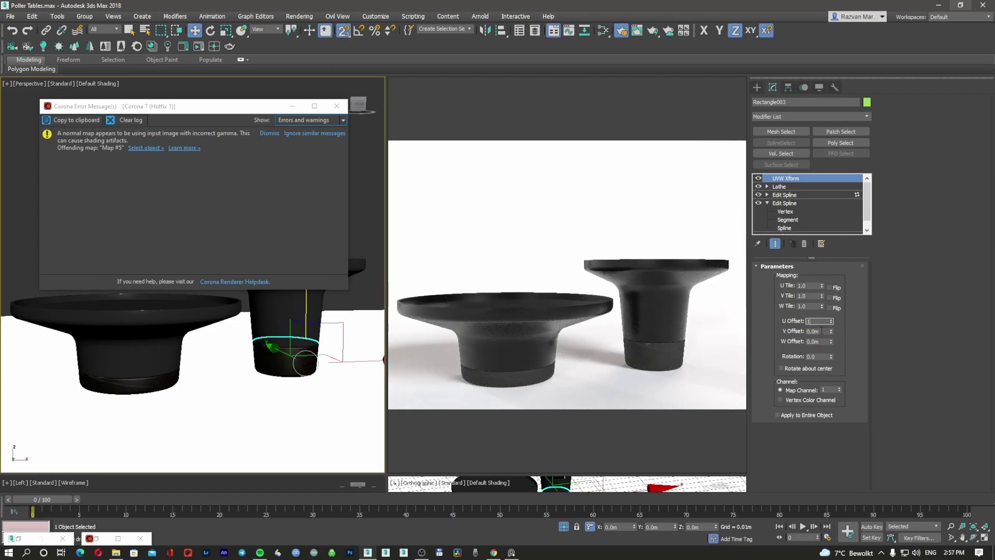
{"action": "double_click", "coordinate": [822, 331]}
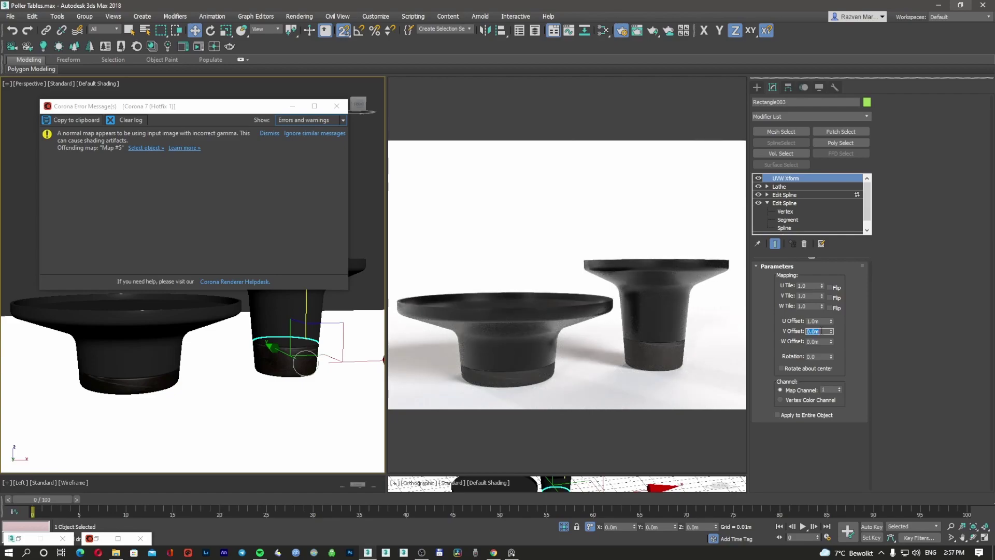
{"action": "double_click", "coordinate": [821, 356]}
{"action": "type", "text": "0"}
{"action": "key", "text": "Return"}
{"action": "double_click", "coordinate": [814, 321]}
{"action": "type", "text": "0"}
{"action": "key", "text": "Return"}
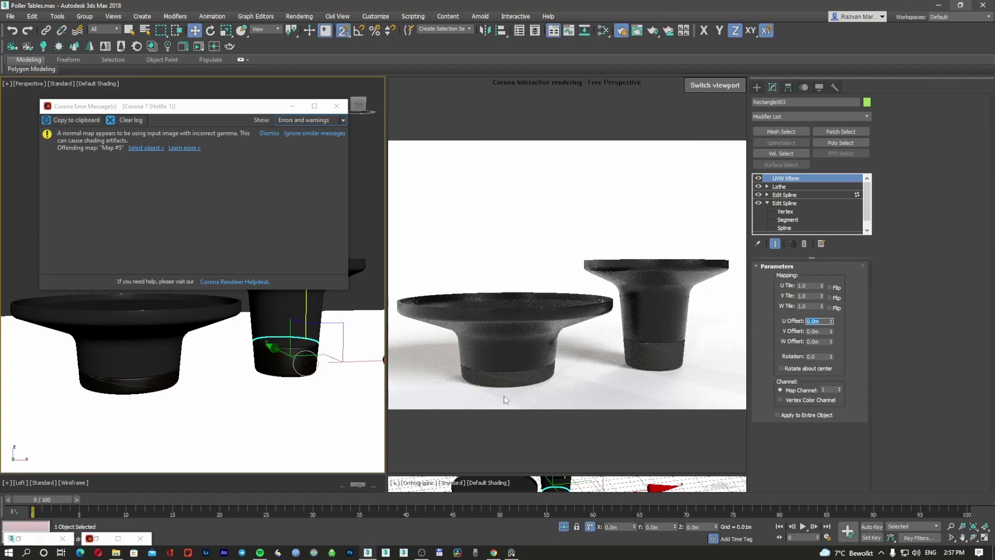
Set the U, V and W tiling of the taller base's UVW Xform to 2.
{"action": "double_click", "coordinate": [813, 286]}
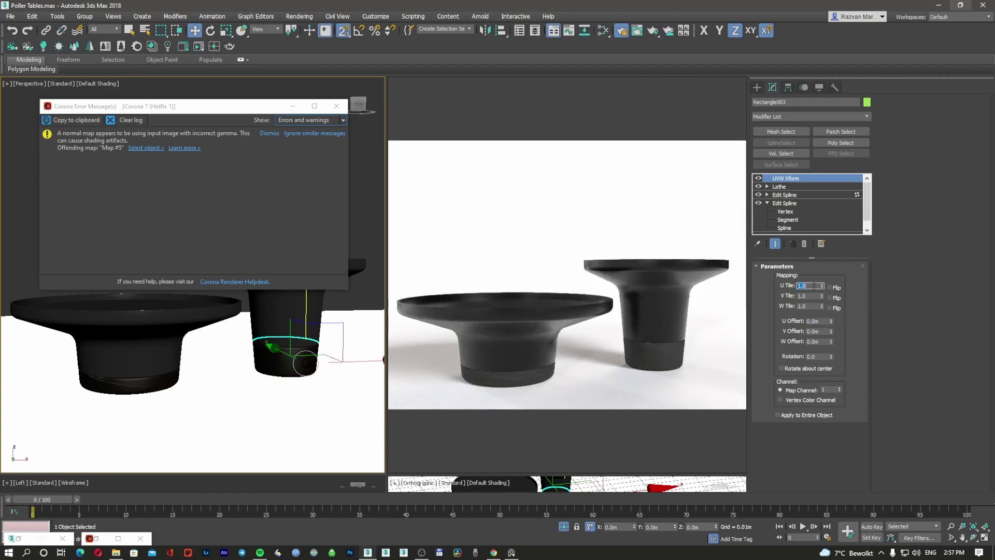
{"action": "double_click", "coordinate": [810, 295]}
{"action": "type", "text": "2"}
{"action": "double_click", "coordinate": [811, 306]}
{"action": "type", "text": "2"}
{"action": "double_click", "coordinate": [812, 296]}
Copy the UVW Xform modifier from the taller table's base and paste it as an instance onto the lower table's base.
{"action": "right_click", "coordinate": [799, 180]}
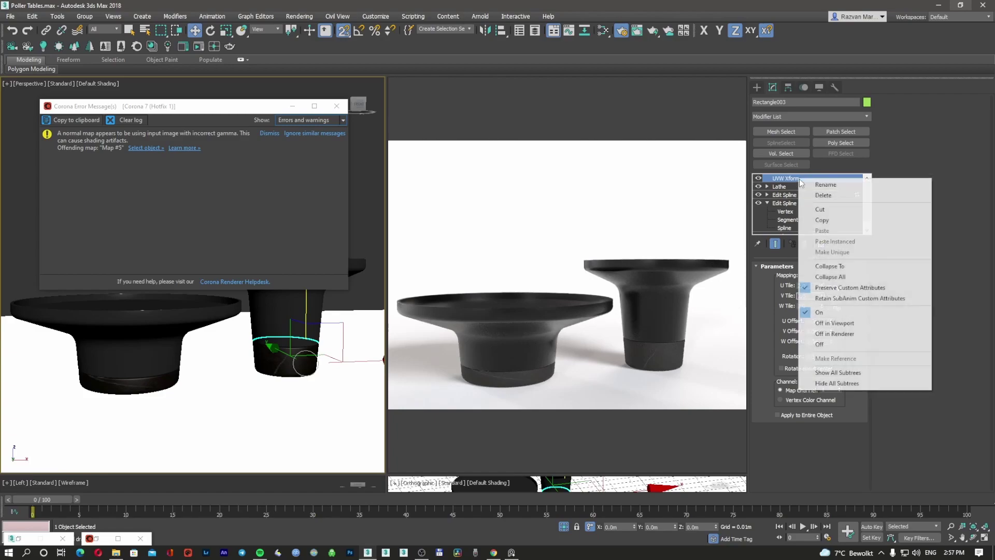
{"action": "left_click", "coordinate": [829, 223]}
{"action": "left_click", "coordinate": [162, 384]}
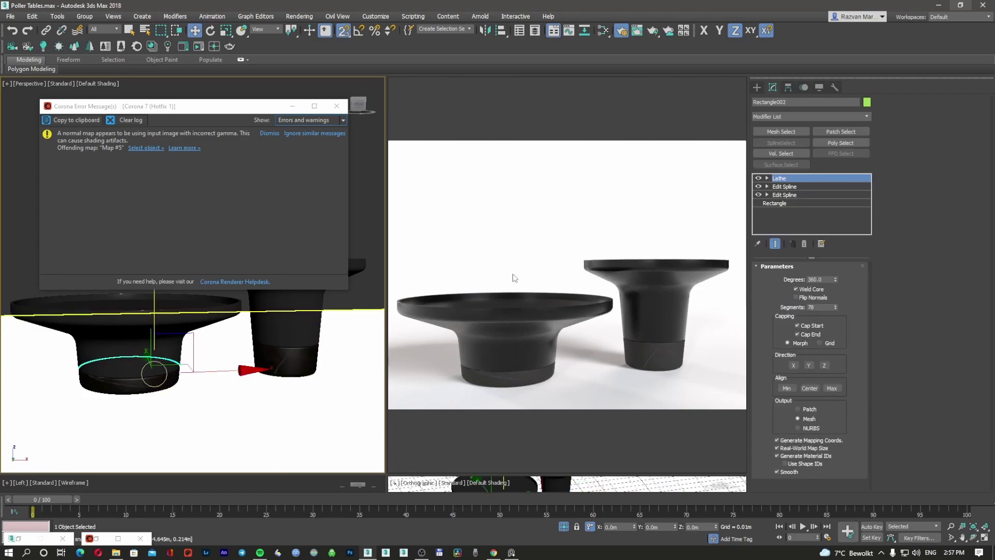
{"action": "right_click", "coordinate": [800, 179]}
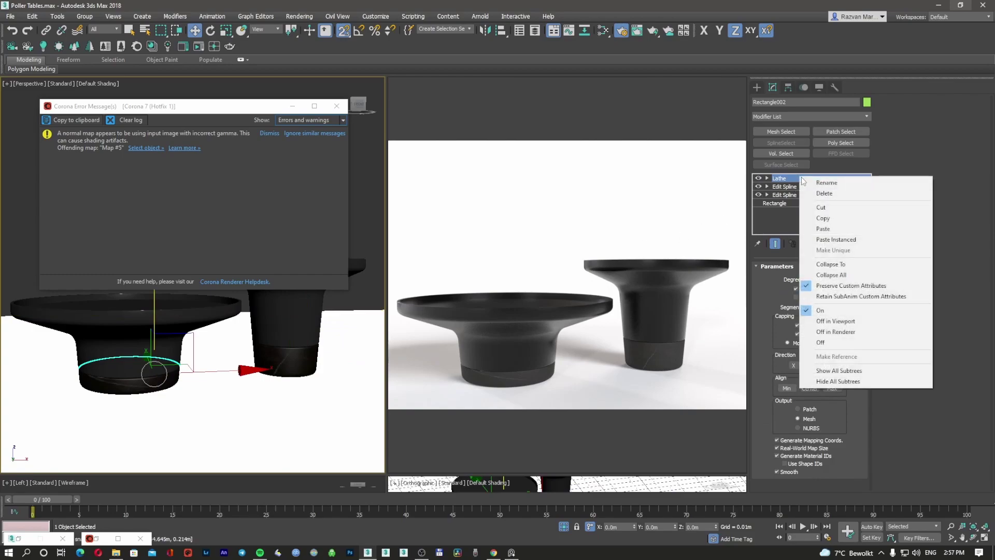
{"action": "left_click", "coordinate": [847, 237]}
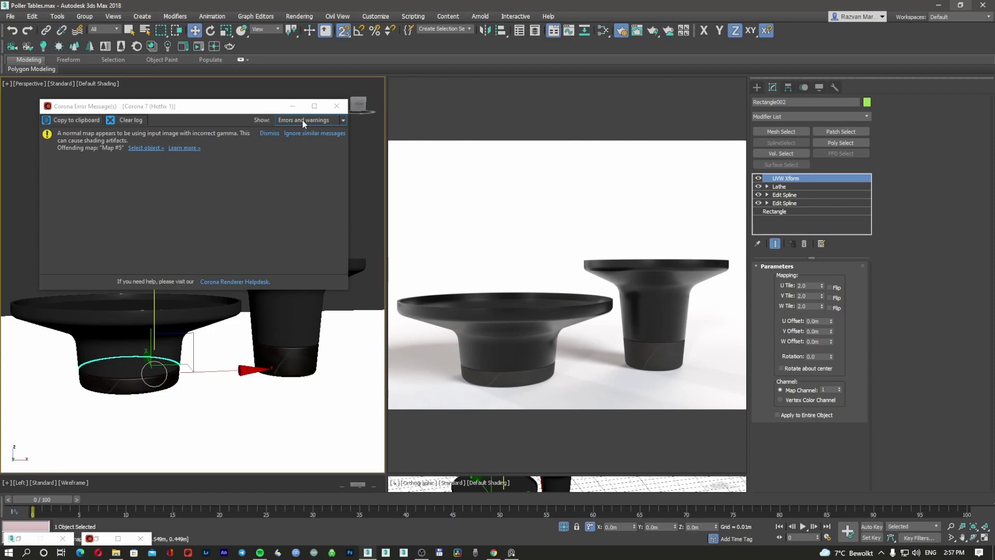
Close the Corona error message window and inspect both tables in the interactive render from several angles.
{"action": "left_click", "coordinate": [336, 105]}
{"action": "middle_click_drag", "start_coordinate": [234, 278], "coordinate": [245, 276]}
{"action": "scroll", "coordinate": [310, 284], "scroll_direction": "up", "scroll_amount": 4}
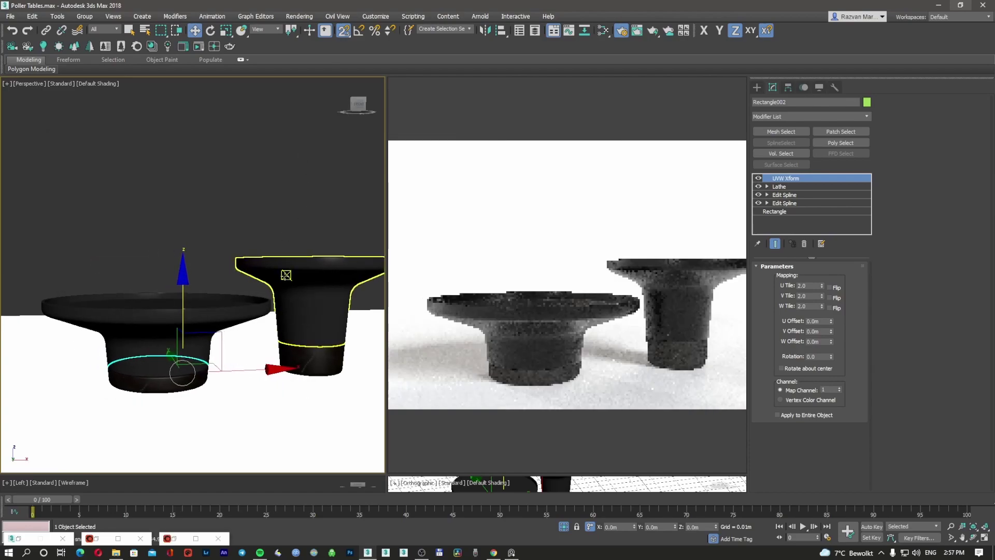
{"action": "scroll", "coordinate": [310, 284], "scroll_direction": "down", "scroll_amount": 3}
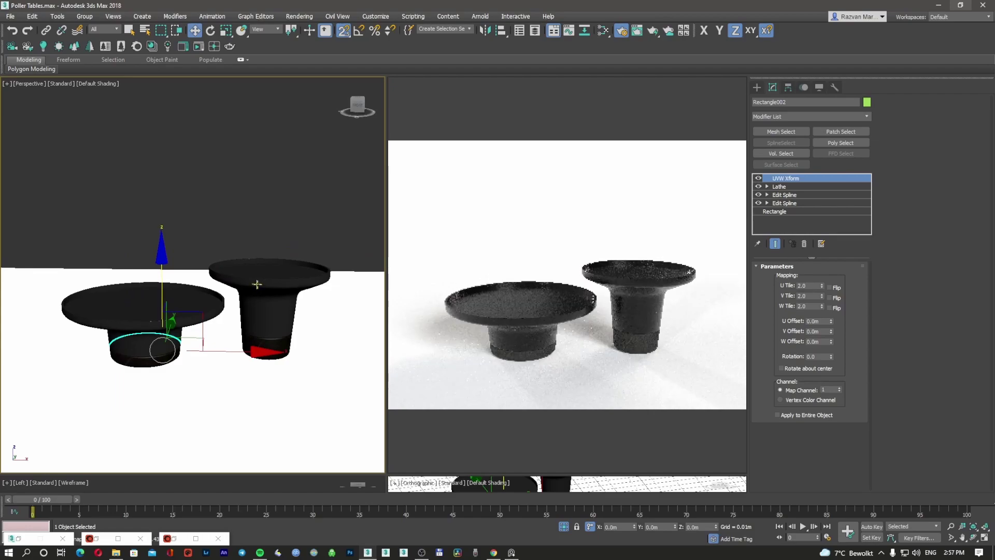
{"action": "middle_click_drag", "start_coordinate": [258, 285], "coordinate": [300, 294], "text": "alt"}
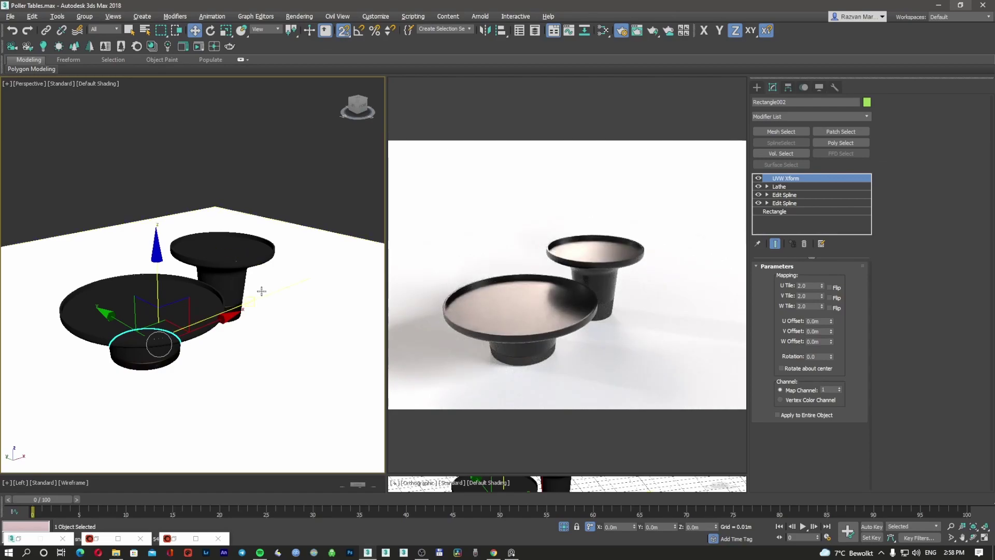
{"action": "middle_click_drag", "start_coordinate": [261, 288], "coordinate": [209, 276], "text": "alt"}
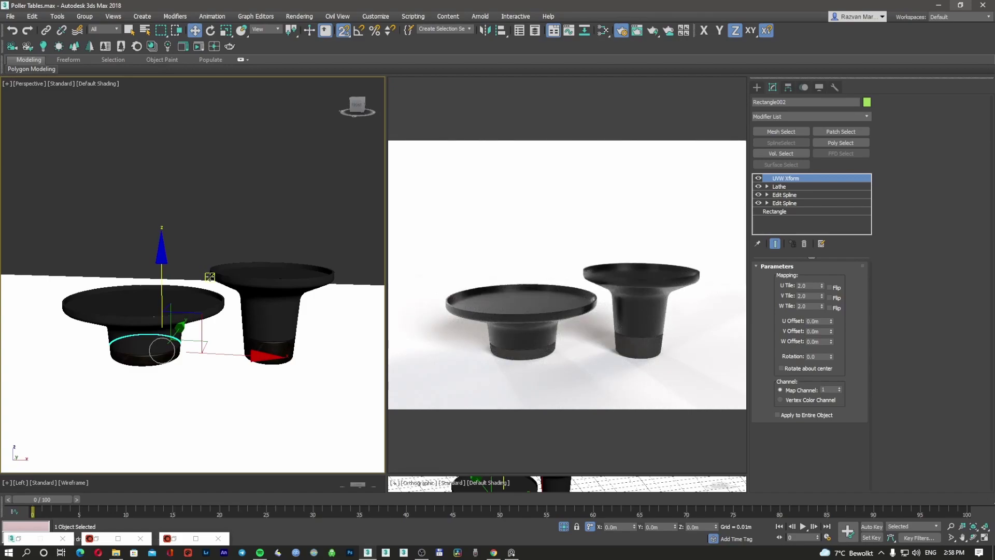
Reopen the Slate Material Editor at the black marble material's nodes.
{"action": "key", "text": "m"}
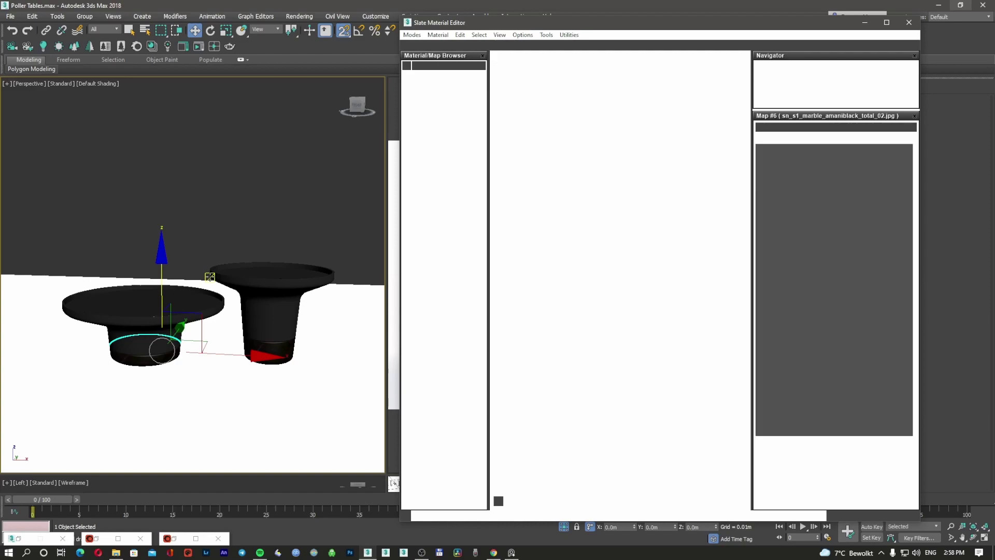
{"action": "scroll", "coordinate": [609, 222], "scroll_direction": "down", "scroll_amount": 5}
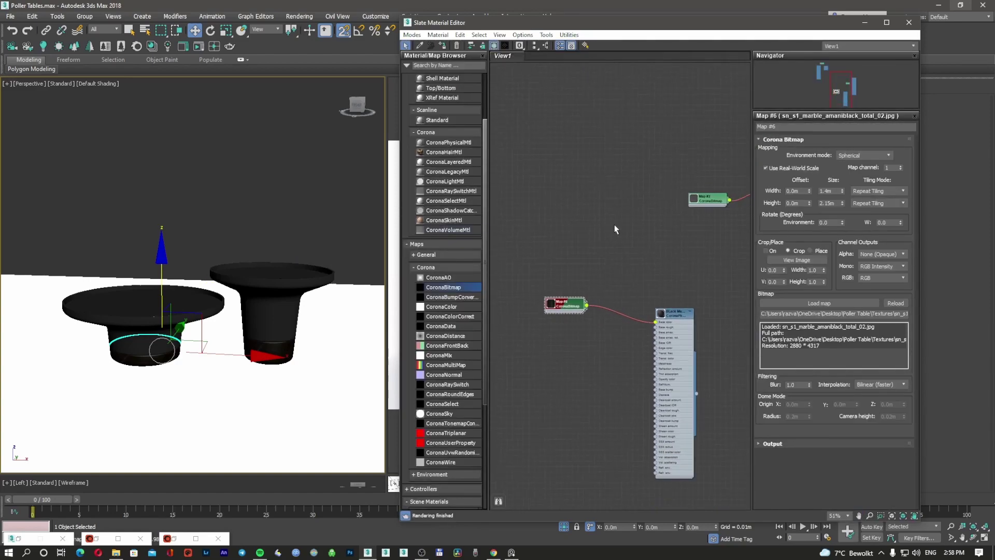
Assign the studio_small_09_8k.hdr bitmap from the material graph to the Corona scene environment's reflections override as an instance.
{"action": "left_click", "coordinate": [319, 200]}
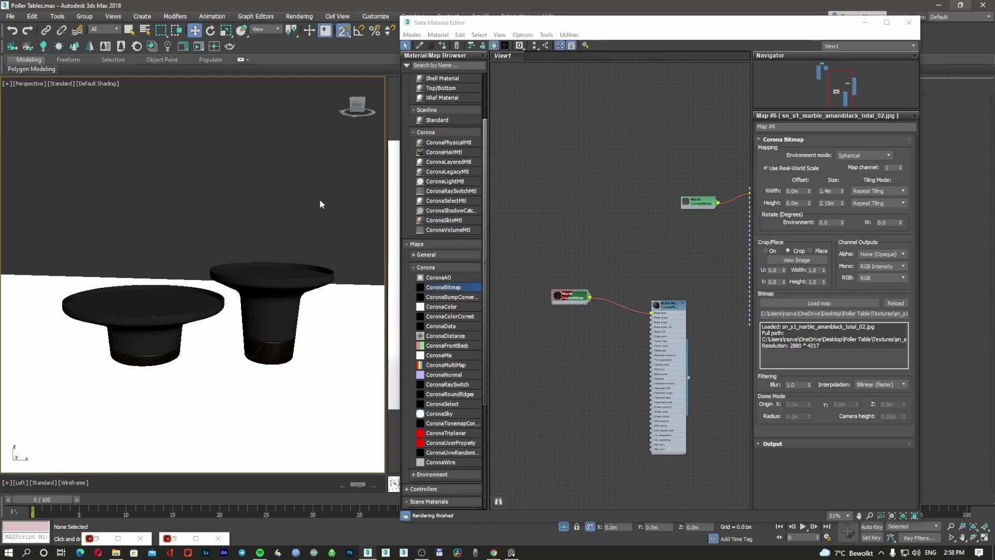
{"action": "key", "text": "F10"}
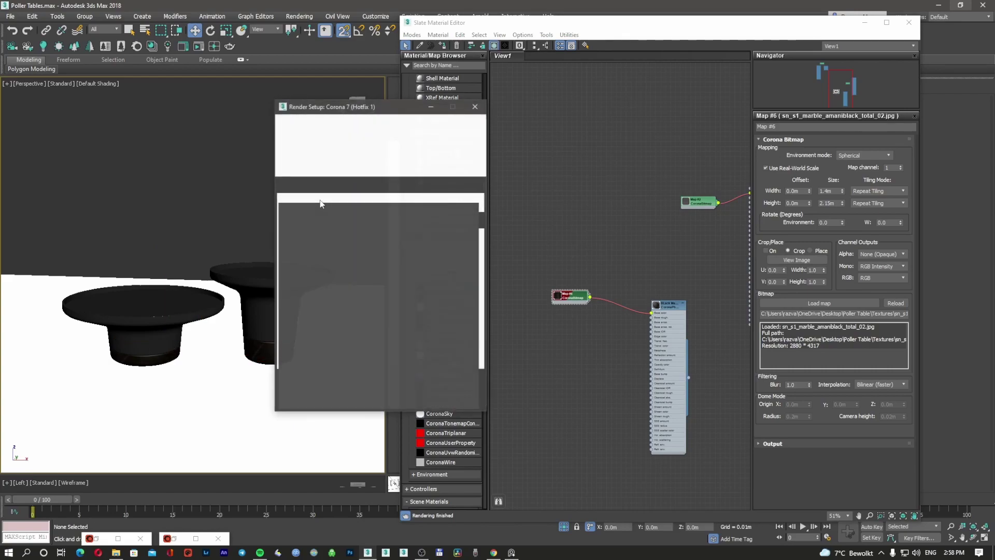
{"action": "scroll", "coordinate": [363, 262], "scroll_direction": "down", "scroll_amount": 3}
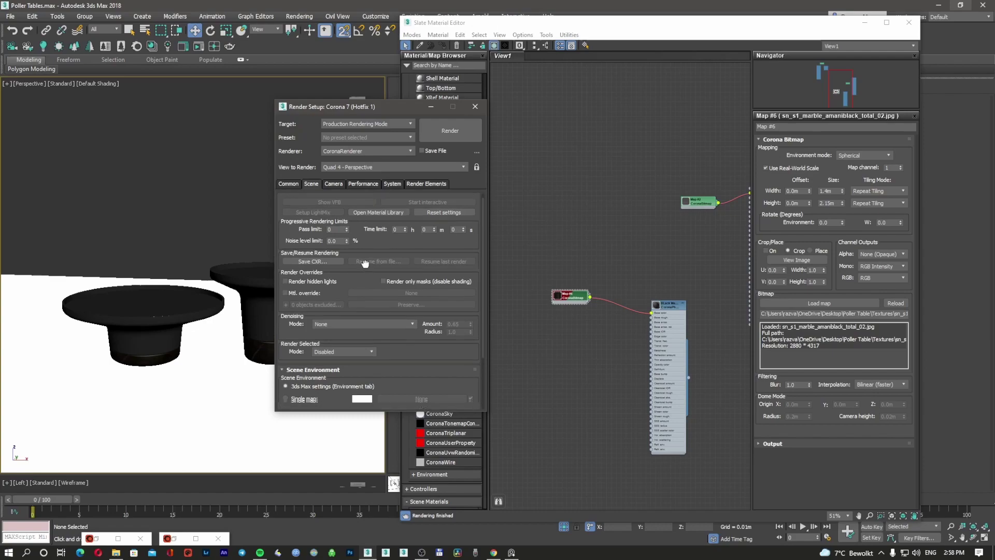
{"action": "left_click", "coordinate": [322, 373]}
{"action": "left_click", "coordinate": [318, 385]}
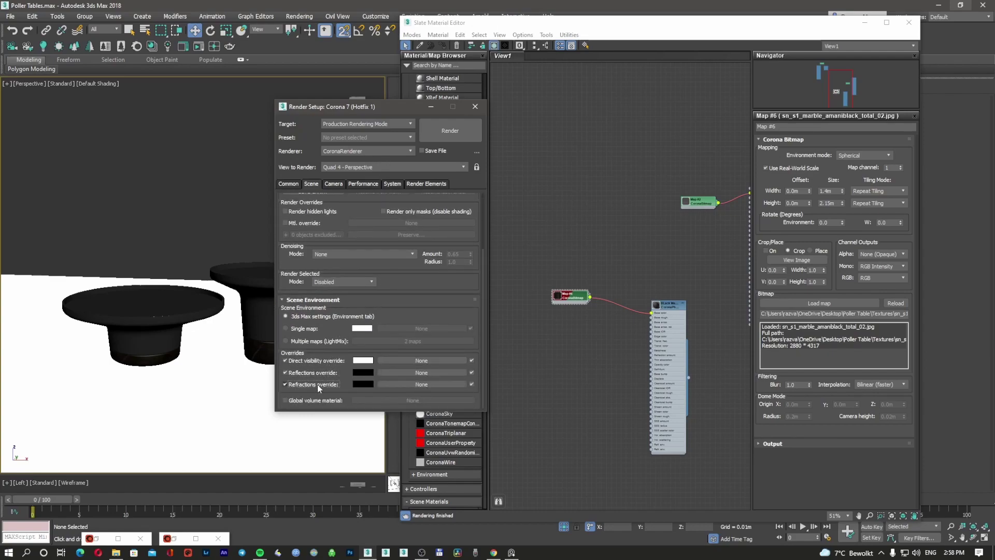
{"action": "middle_click_drag", "start_coordinate": [624, 230], "coordinate": [717, 273]}
{"action": "middle_click_drag", "start_coordinate": [617, 207], "coordinate": [666, 314]}
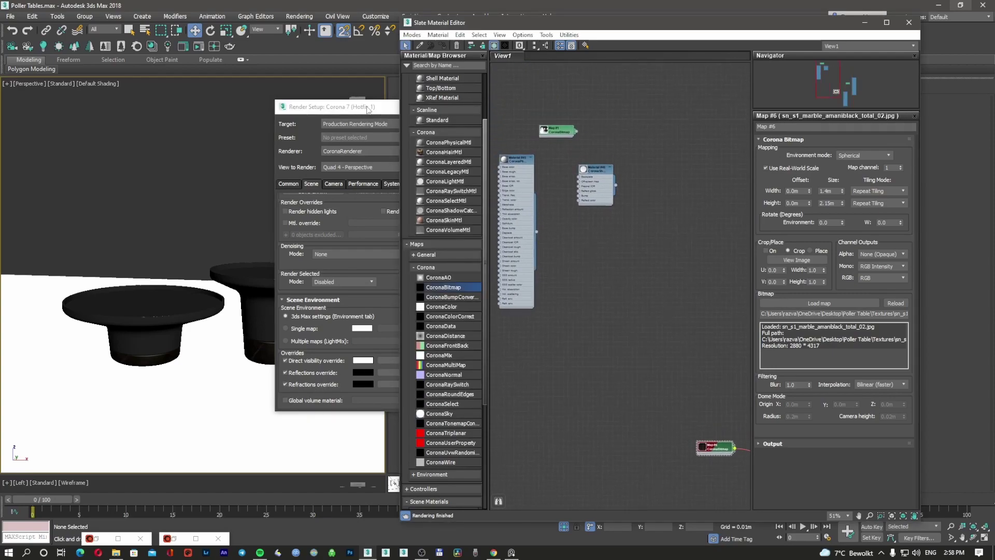
{"action": "left_click_drag", "start_coordinate": [369, 107], "coordinate": [291, 100]}
{"action": "left_click_drag", "start_coordinate": [577, 130], "coordinate": [501, 167]}
{"action": "left_click_drag", "start_coordinate": [338, 369], "coordinate": [340, 367]}
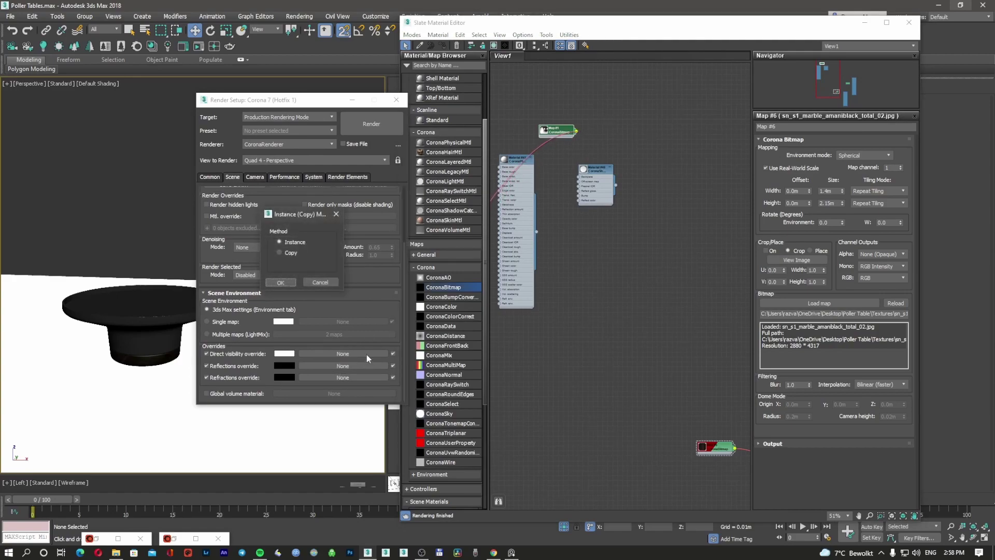
{"action": "key", "text": "Return"}
Instance the same HDR map into the refractions override and minimize the material editor.
{"action": "scroll", "coordinate": [346, 377], "scroll_direction": "up", "scroll_amount": 1}
{"action": "scroll", "coordinate": [345, 377], "scroll_direction": "down", "scroll_amount": 1}
{"action": "left_click_drag", "start_coordinate": [342, 369], "coordinate": [343, 378]}
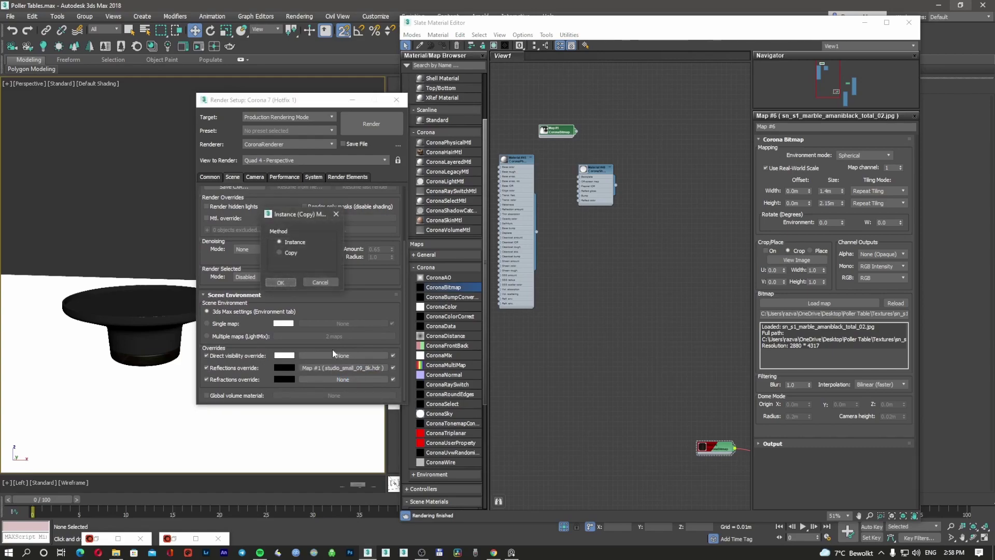
{"action": "left_click", "coordinate": [281, 282]}
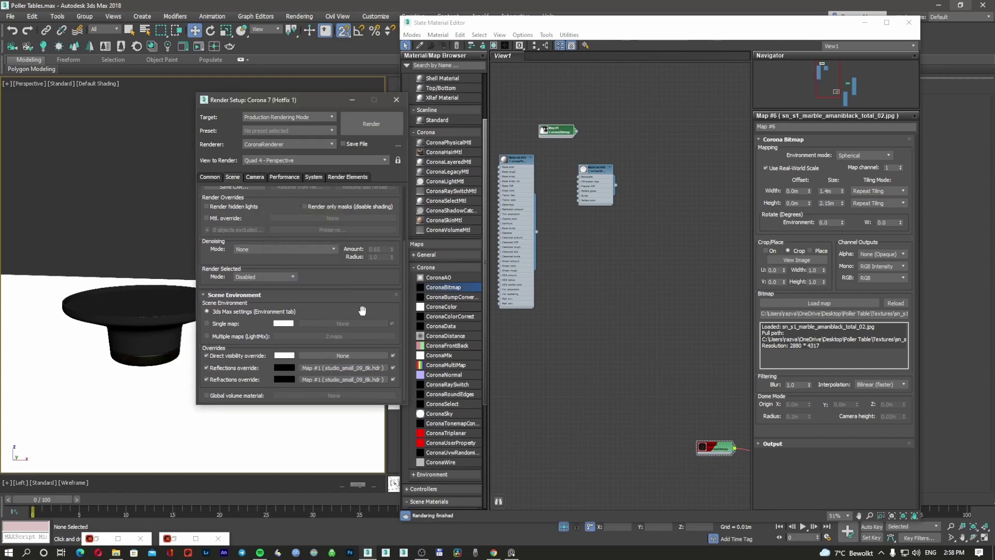
{"action": "scroll", "coordinate": [358, 221], "scroll_direction": "down", "scroll_amount": 1}
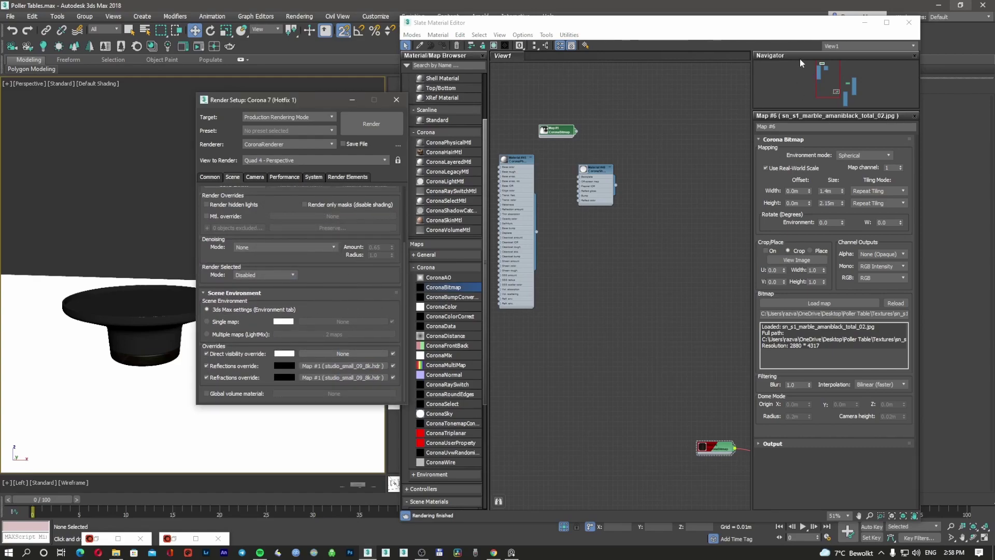
{"action": "left_click", "coordinate": [864, 22]}
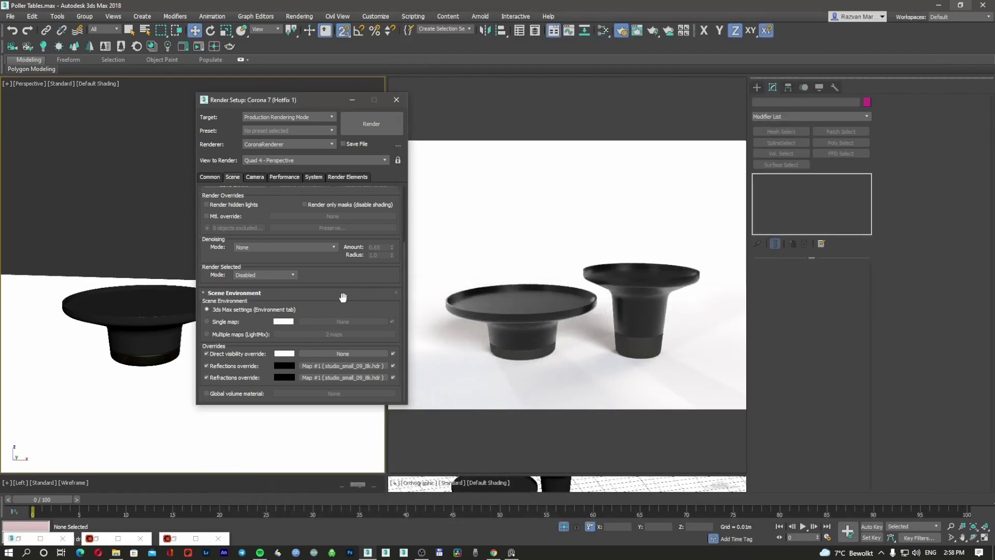
Turn on safe frames in the perspective view and check the tables' reflections in the interactive render from several angles.
{"action": "middle_click_drag", "start_coordinate": [154, 302], "coordinate": [130, 317], "text": "alt"}
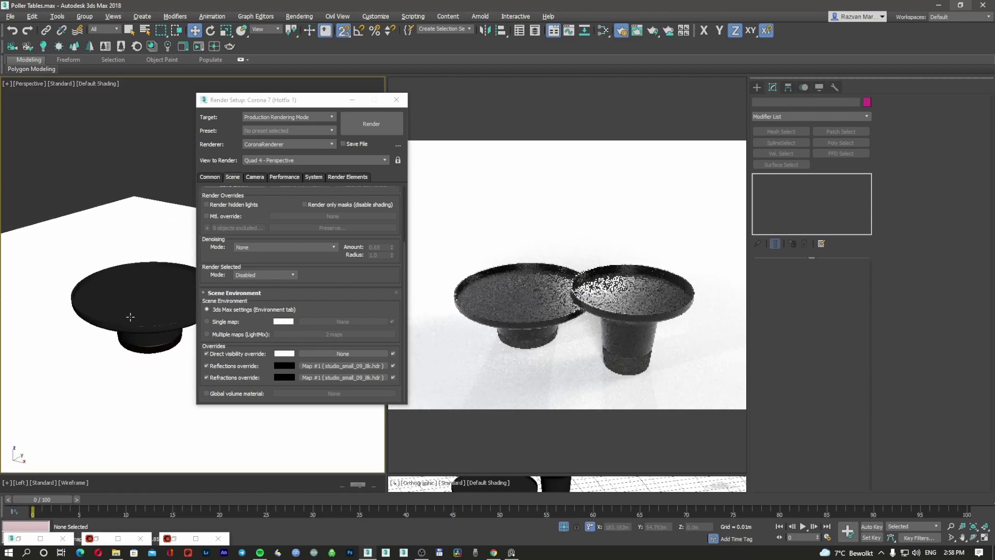
{"action": "left_click", "coordinate": [352, 99]}
{"action": "scroll", "coordinate": [184, 309], "scroll_direction": "up", "scroll_amount": 3}
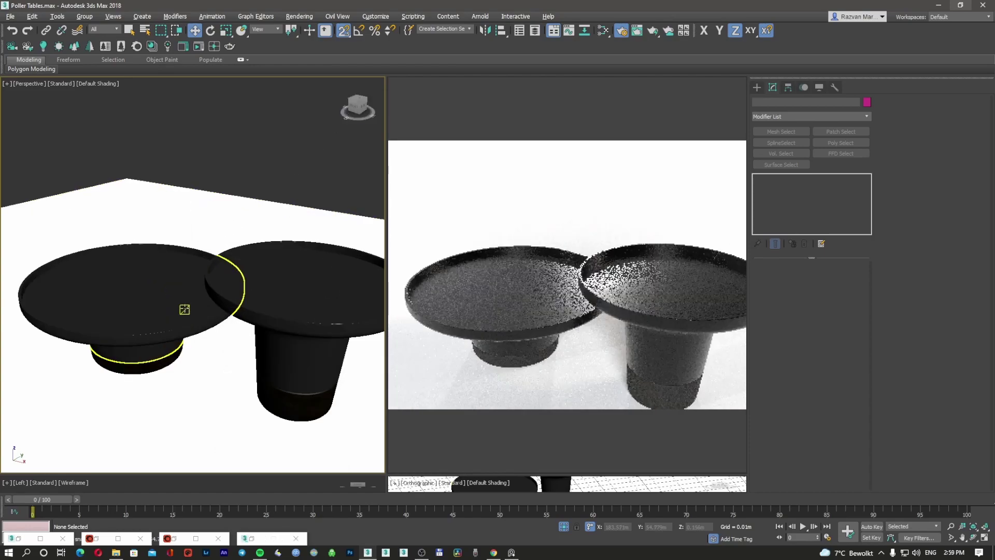
{"action": "key", "text": "shift+f"}
{"action": "middle_click_drag", "start_coordinate": [238, 299], "coordinate": [213, 292]}
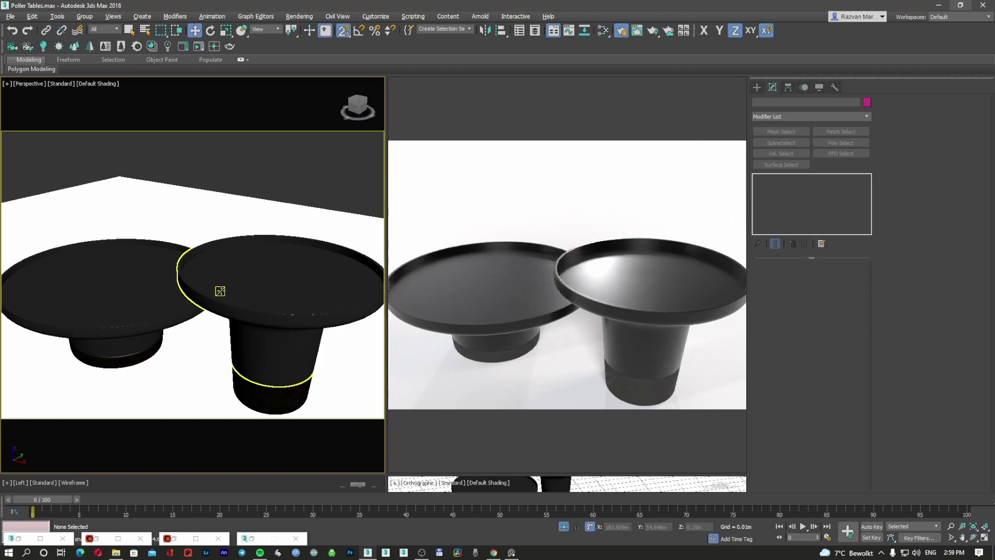
{"action": "middle_click_drag", "start_coordinate": [220, 291], "coordinate": [235, 278], "text": "alt"}
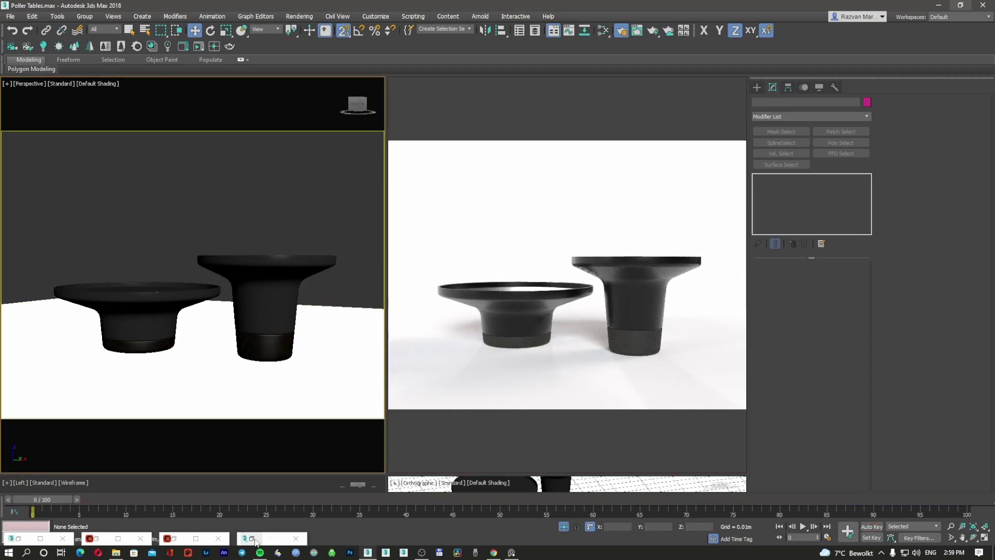
{"action": "left_click", "coordinate": [251, 539]}
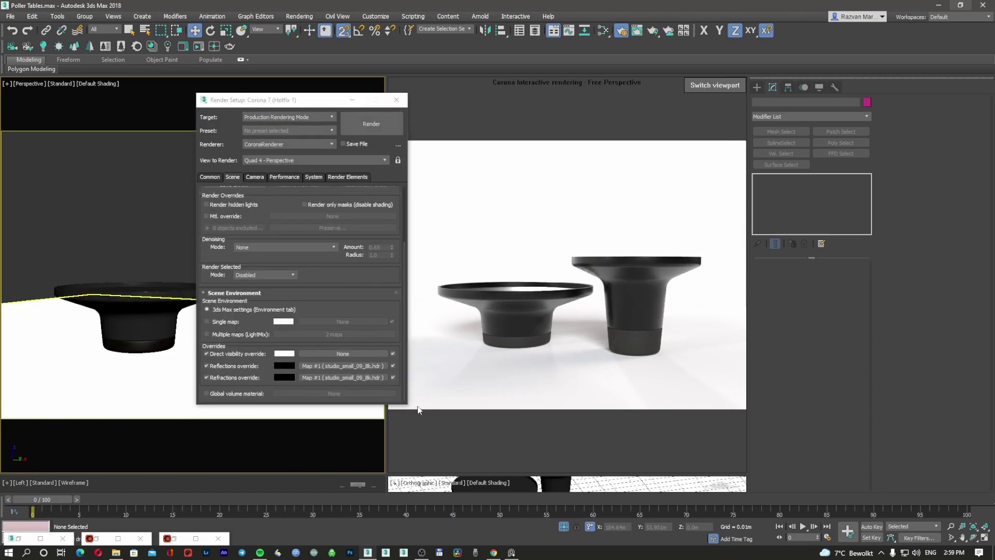
{"action": "left_click", "coordinate": [352, 100]}
Set the U, V and W tiling of the tall table base's UVW Xform modifier to 5.
{"action": "left_click", "coordinate": [288, 341]}
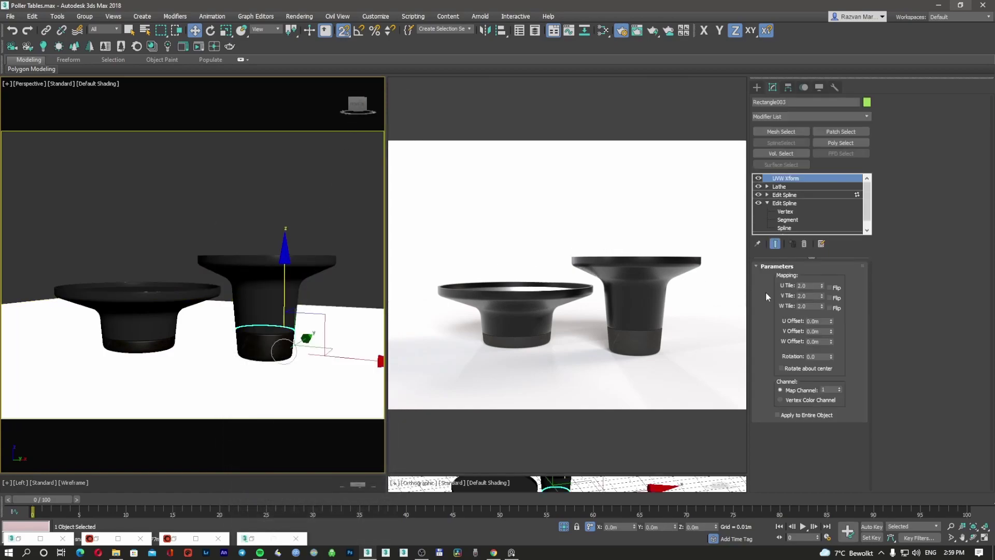
{"action": "double_click", "coordinate": [807, 297]}
{"action": "type", "text": "5"}
{"action": "double_click", "coordinate": [807, 306]}
{"action": "type", "text": "5"}
{"action": "left_click", "coordinate": [809, 297]}
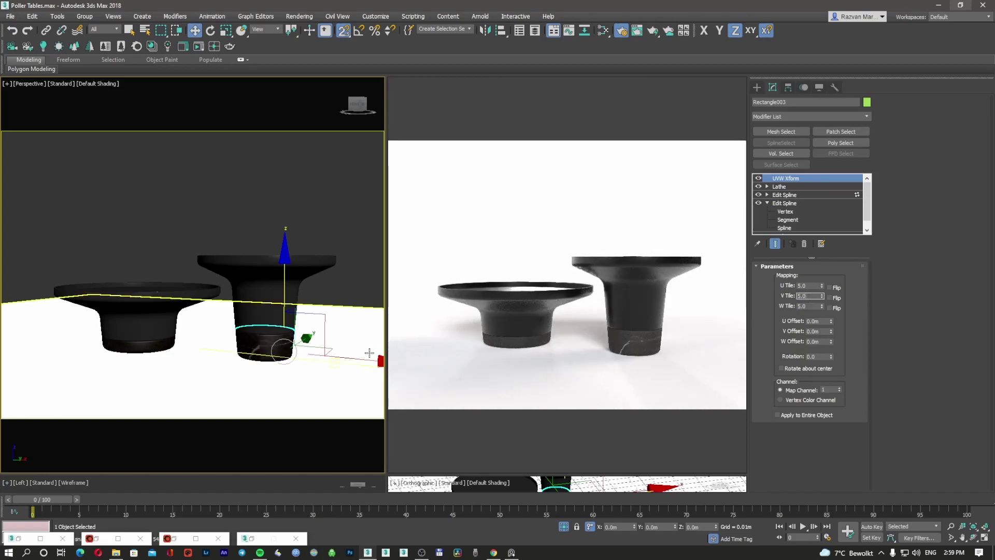
Set the U, V and W tiling of the low table base's UVW Xform modifier to 5.
{"action": "left_click", "coordinate": [136, 336]}
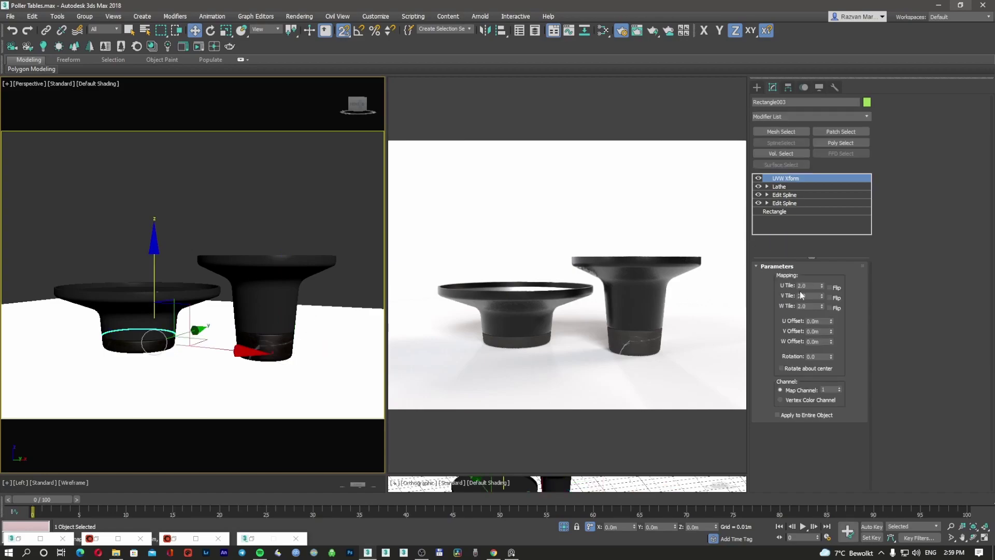
{"action": "double_click", "coordinate": [810, 296]}
{"action": "type", "text": "5"}
{"action": "double_click", "coordinate": [810, 306]}
{"action": "type", "text": "5"}
{"action": "left_click", "coordinate": [812, 296]}
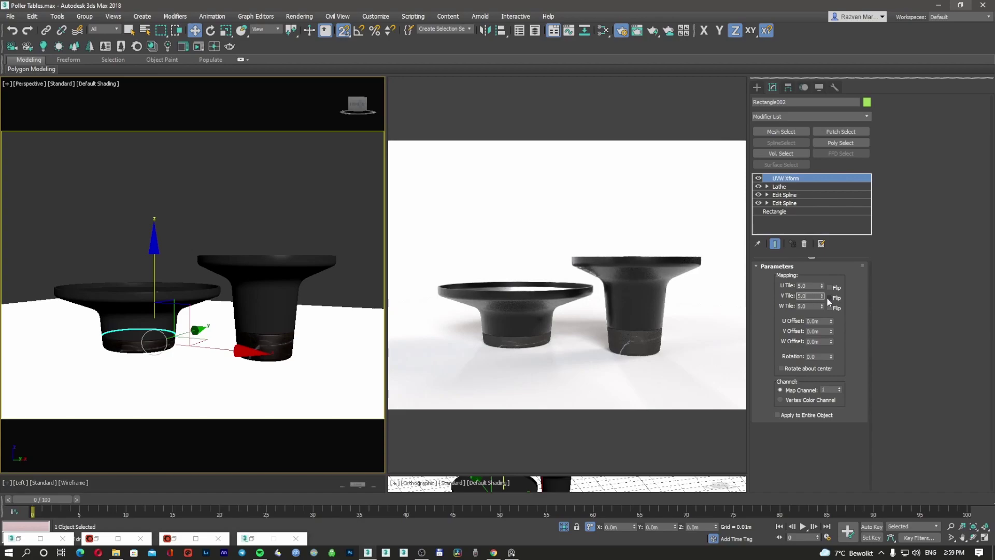
{"action": "left_click", "coordinate": [830, 298]}
{"action": "left_click", "coordinate": [830, 298]}
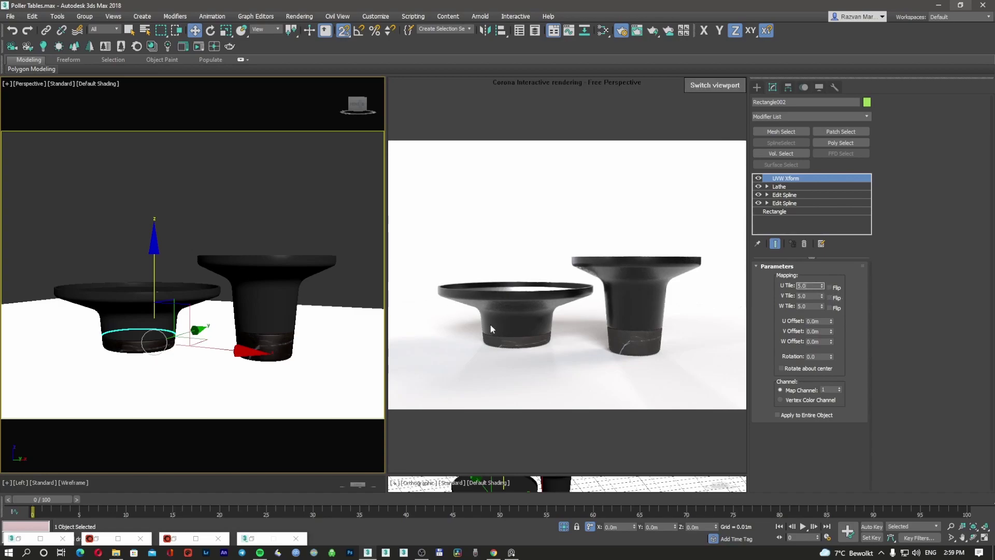
Examine the marble texture on the tall table's base up close for visible seams.
{"action": "scroll", "coordinate": [213, 348], "scroll_direction": "up", "scroll_amount": 5}
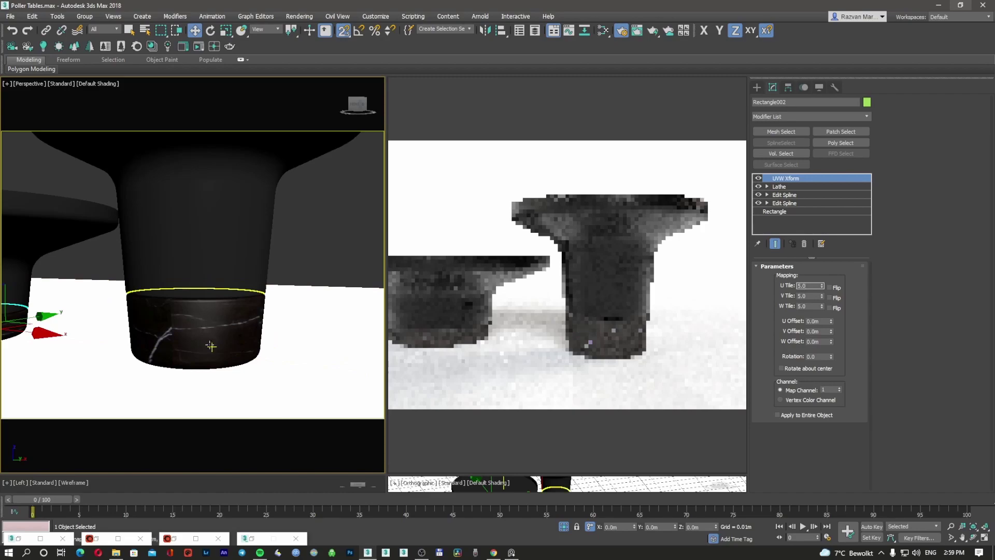
{"action": "left_click", "coordinate": [186, 331]}
{"action": "scroll", "coordinate": [186, 331], "scroll_direction": "down", "scroll_amount": 3}
{"action": "middle_click_drag", "start_coordinate": [186, 332], "coordinate": [247, 327], "text": "alt"}
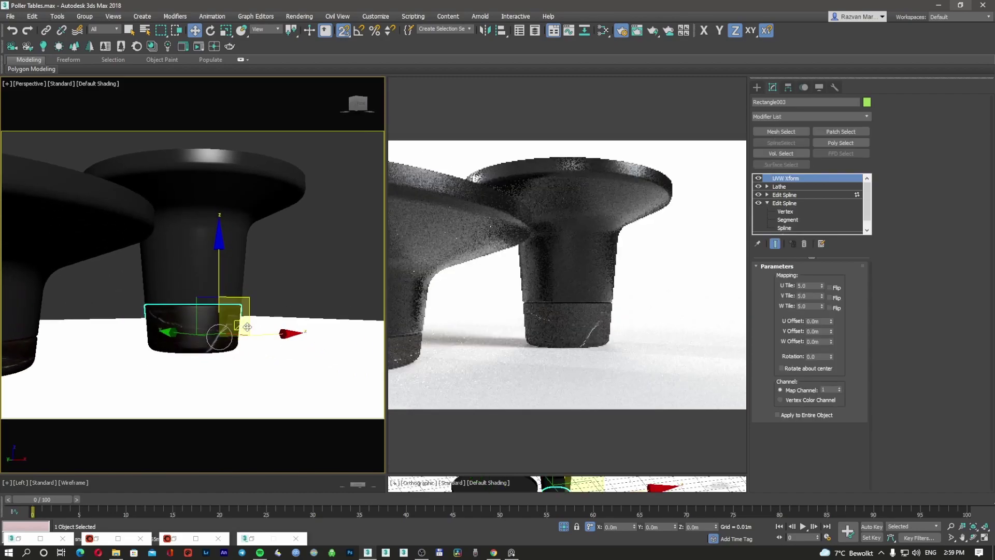
{"action": "scroll", "coordinate": [217, 331], "scroll_direction": "up", "scroll_amount": 3}
{"action": "scroll", "coordinate": [216, 332], "scroll_direction": "up", "scroll_amount": 6}
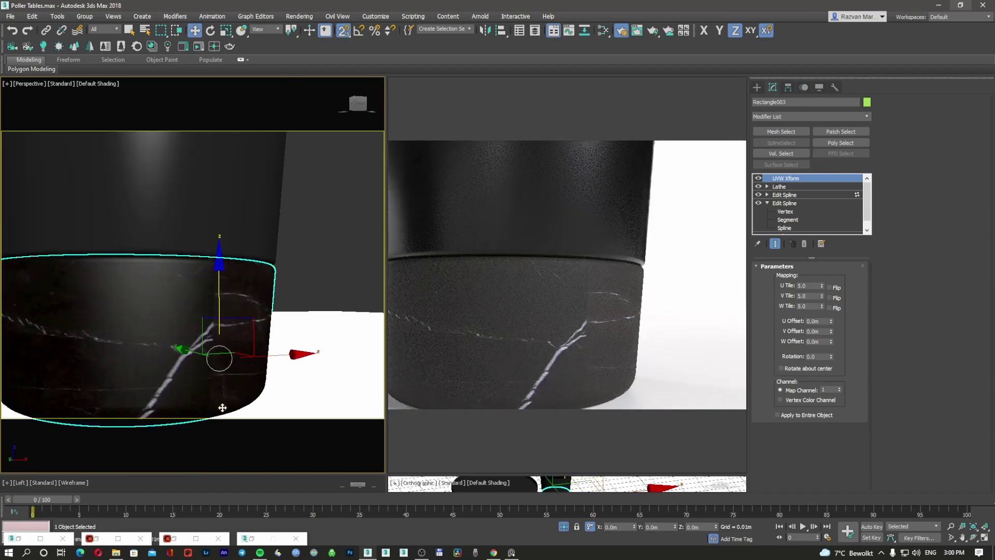
{"action": "mouse_move", "coordinate": [205, 327]}
{"action": "middle_mouse_down", "text": "alt"}
{"action": "mouse_move", "coordinate": [179, 322]}
{"action": "mouse_move", "coordinate": [220, 328]}
{"action": "middle_mouse_up", "text": "alt"}
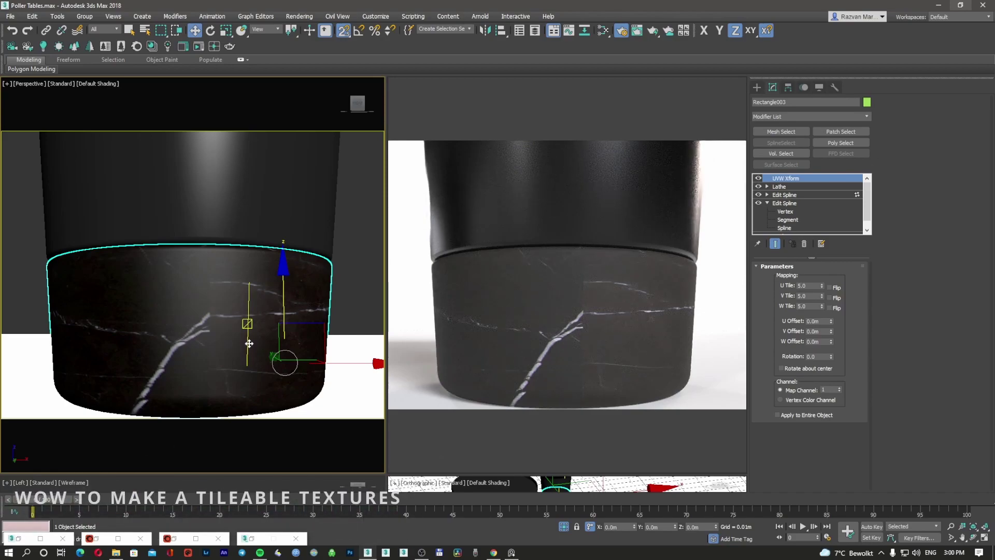
{"action": "scroll", "coordinate": [251, 339], "scroll_direction": "down", "scroll_amount": 3}
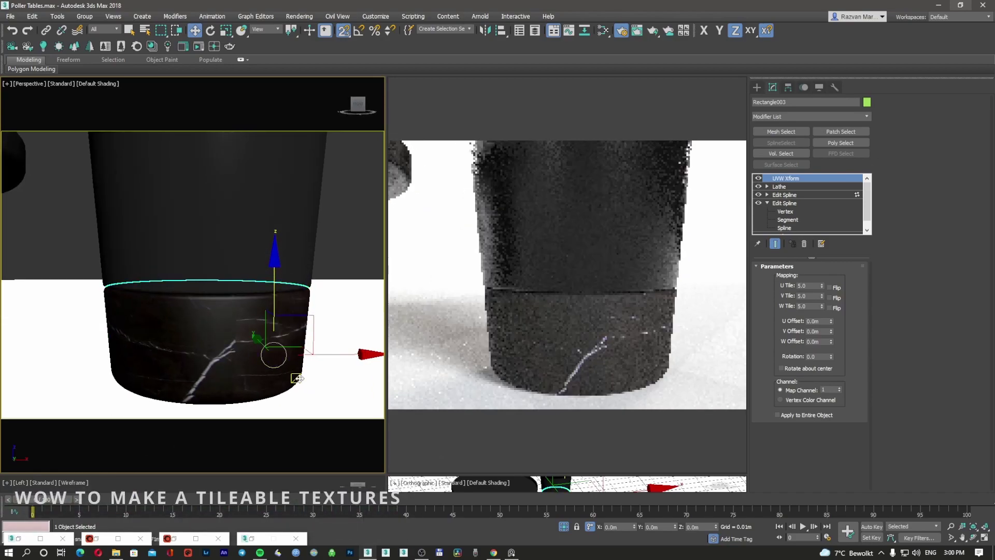
Switch to Photoshop and open the marble texture sn_s1_marble_amaniblack_total_02.jpg from the Textures folder.
{"action": "left_click", "coordinate": [348, 554]}
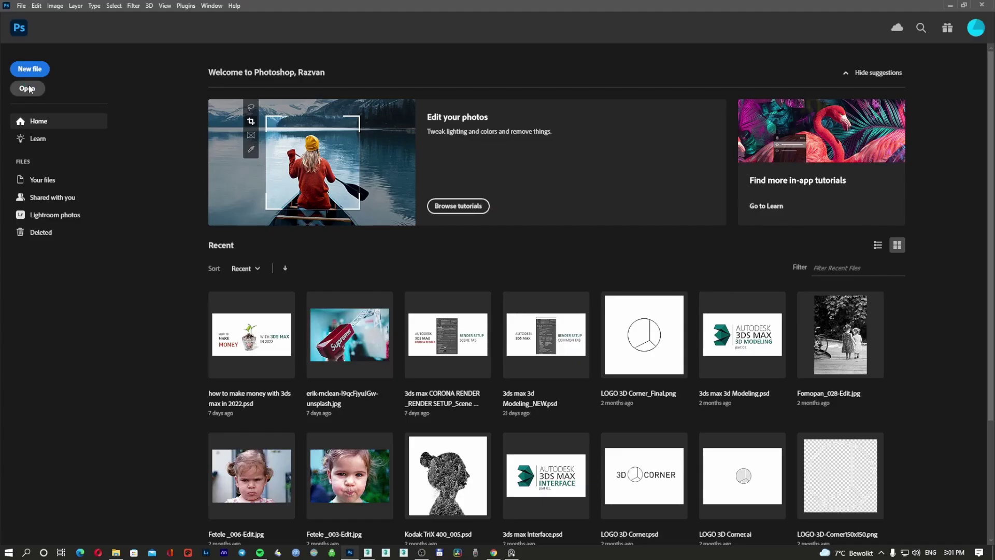
{"action": "left_click", "coordinate": [30, 89]}
{"action": "left_click", "coordinate": [511, 85]}
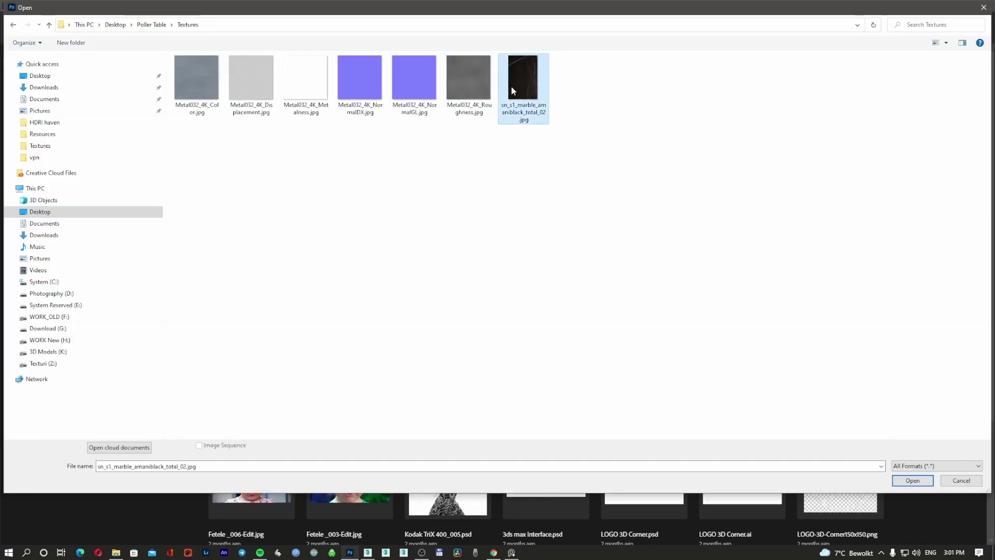
{"action": "double_click", "coordinate": [511, 85]}
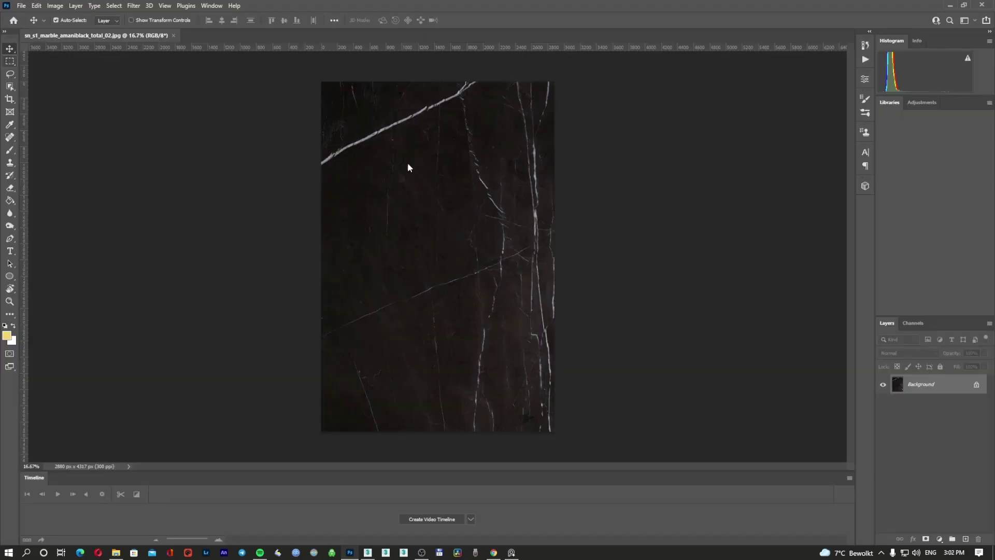
Apply the Offset filter to the marble image with +1485 pixels horizontal, +1929 pixels vertical and Wrap Around.
{"action": "key", "text": "v"}
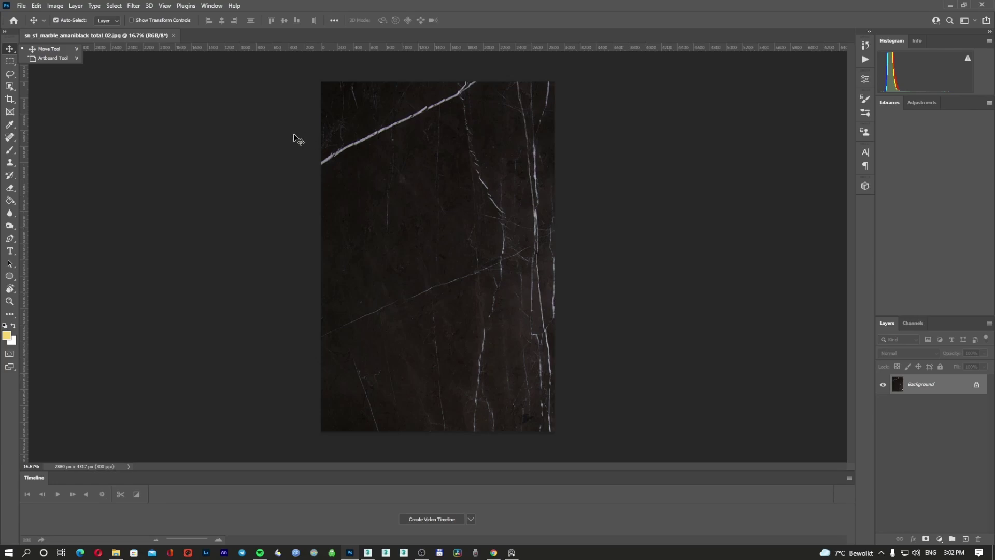
{"action": "left_click", "coordinate": [133, 6]}
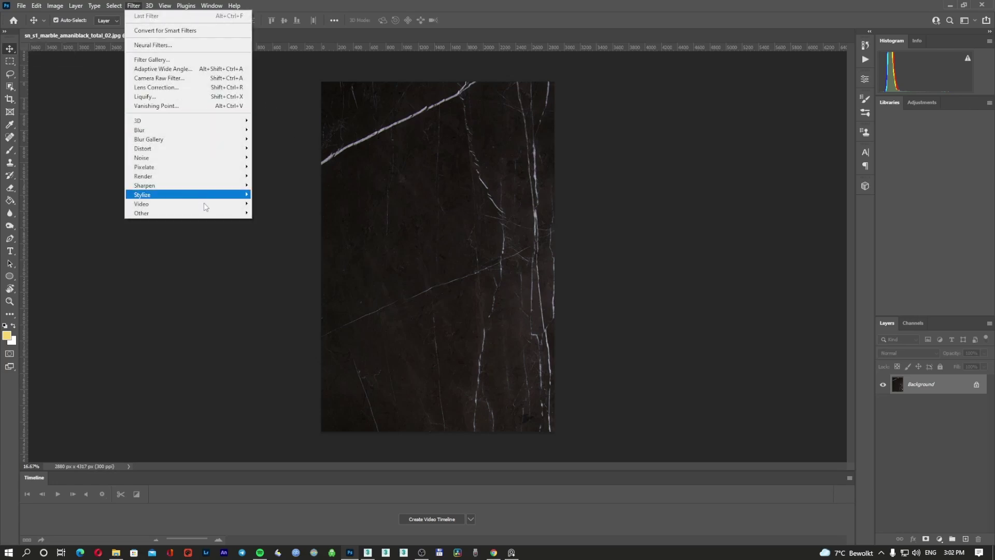
{"action": "mouse_move", "coordinate": [206, 216]}
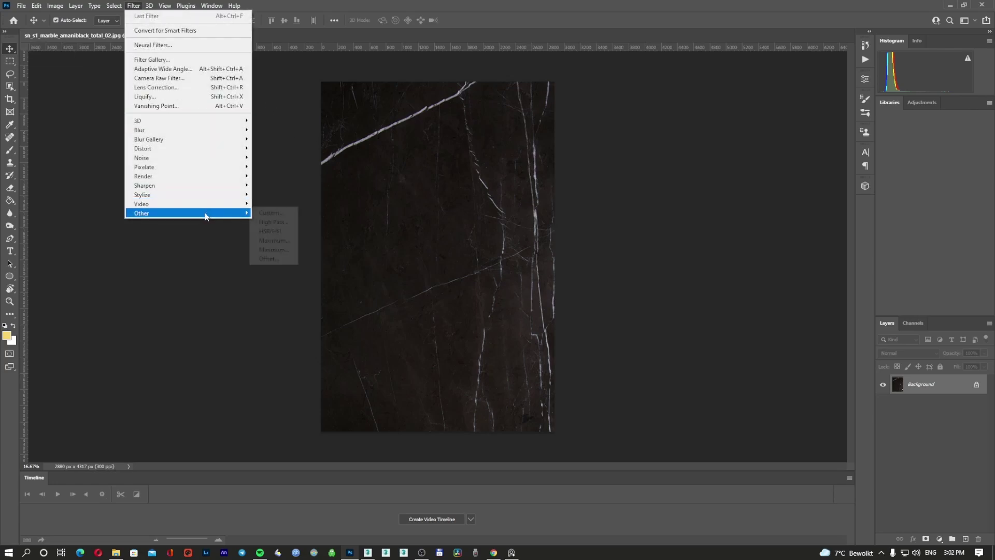
{"action": "left_click", "coordinate": [279, 259]}
{"action": "left_click_drag", "start_coordinate": [473, 139], "coordinate": [682, 217]}
{"action": "left_click", "coordinate": [680, 243]}
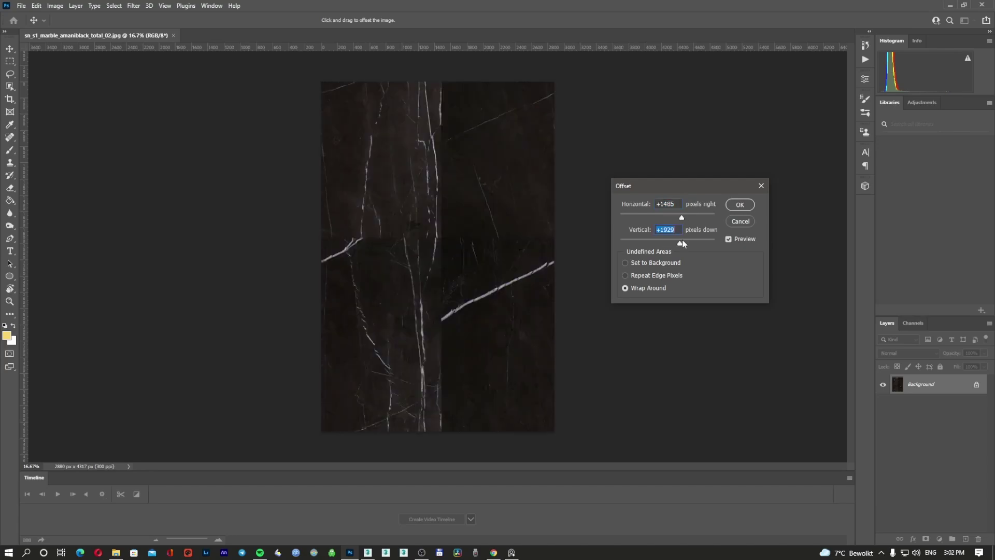
{"action": "left_click", "coordinate": [740, 205]}
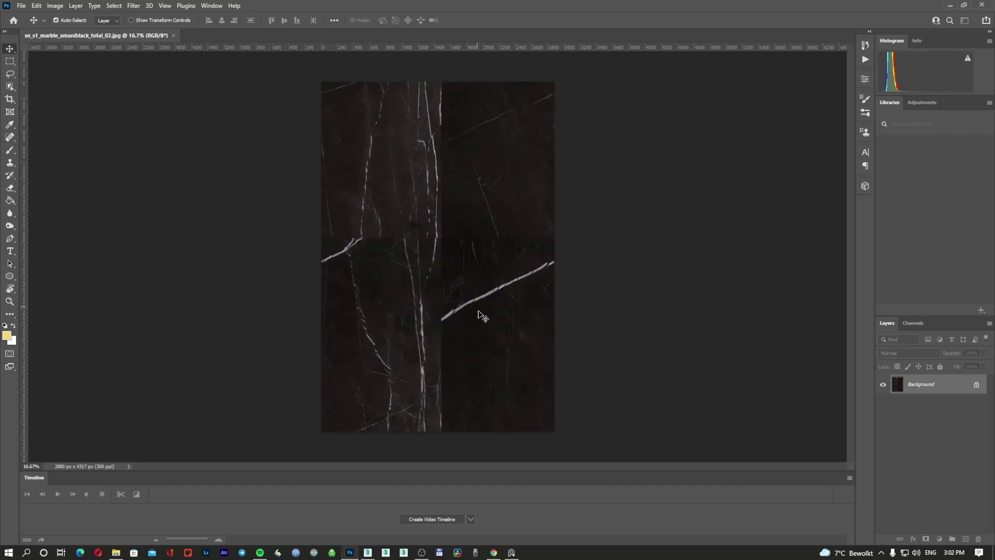
Inspect the seams in the middle of the offset marble image up close.
{"action": "left_click", "coordinate": [457, 301], "text": "ctrl"}
{"action": "left_click", "coordinate": [457, 301], "text": "ctrl"}
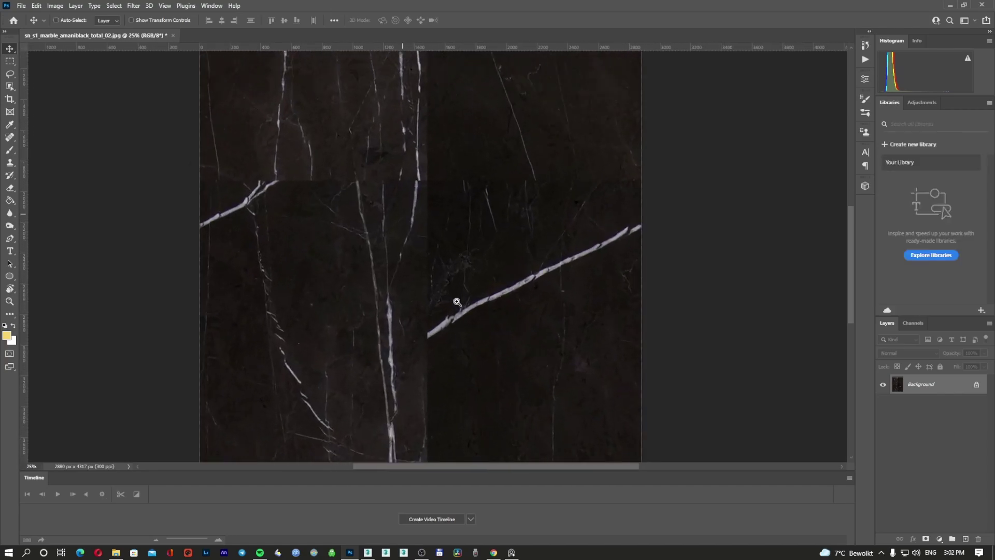
{"action": "left_click", "coordinate": [457, 301], "text": "ctrl+alt"}
{"action": "mouse_move", "coordinate": [456, 241]}
{"action": "left_mouse_down"}
{"action": "mouse_move", "coordinate": [462, 340]}
{"action": "mouse_move", "coordinate": [455, 255]}
{"action": "left_mouse_up"}
{"action": "left_click", "coordinate": [456, 256], "text": "ctrl+alt"}
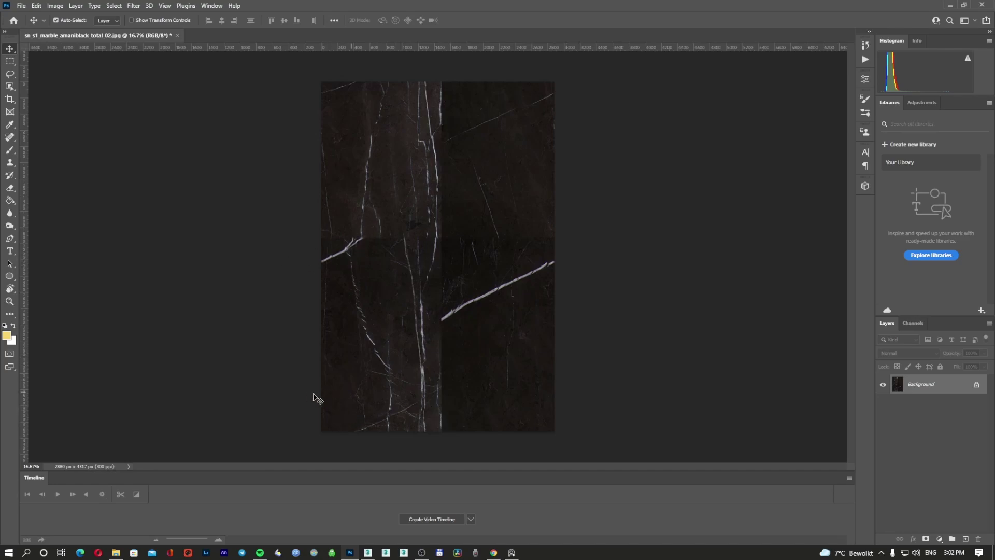
Set up the Clone Stamp tool with a soft brush enlarged to about 165 px for repairing the marble seams.
{"action": "left_click", "coordinate": [434, 386], "text": "ctrl"}
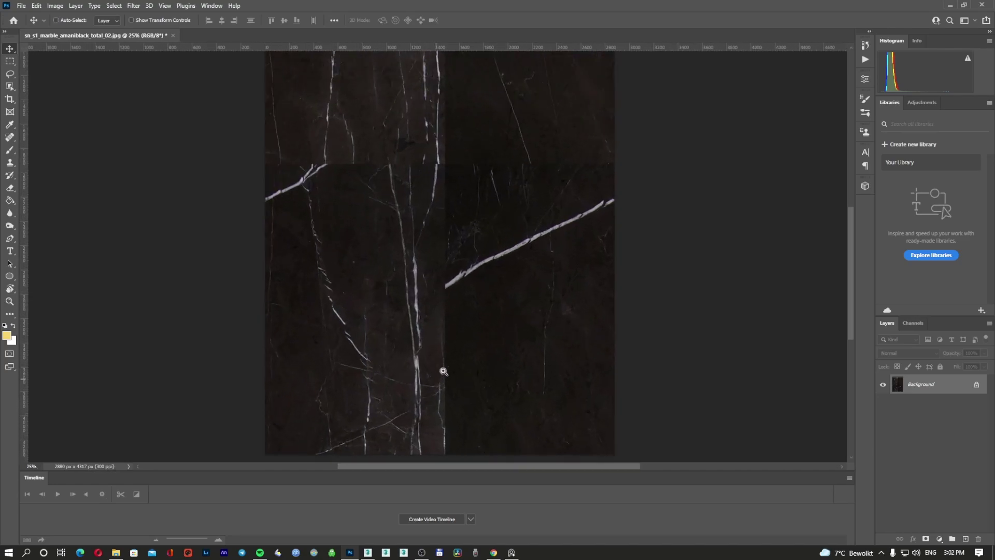
{"action": "mouse_move", "coordinate": [446, 351]}
{"action": "left_mouse_down"}
{"action": "mouse_move", "coordinate": [447, 309]}
{"action": "mouse_move", "coordinate": [446, 368]}
{"action": "left_mouse_up"}
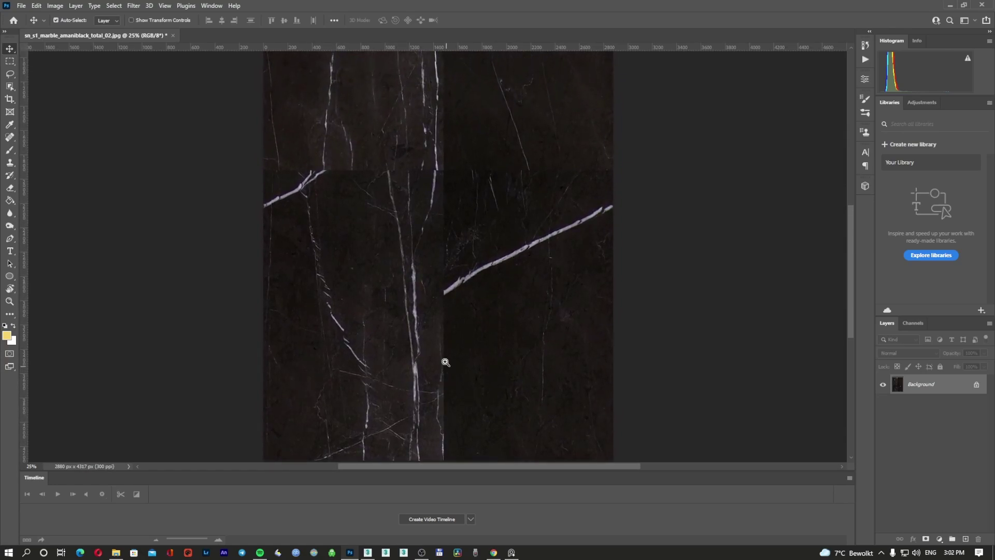
{"action": "left_click", "coordinate": [435, 321], "text": "ctrl"}
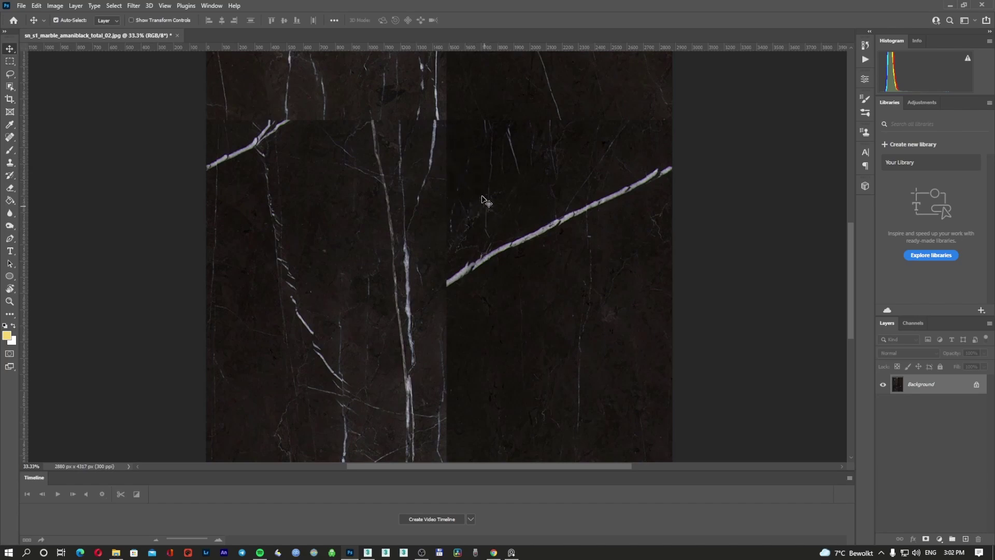
{"action": "left_click_drag", "start_coordinate": [430, 333], "coordinate": [426, 290]}
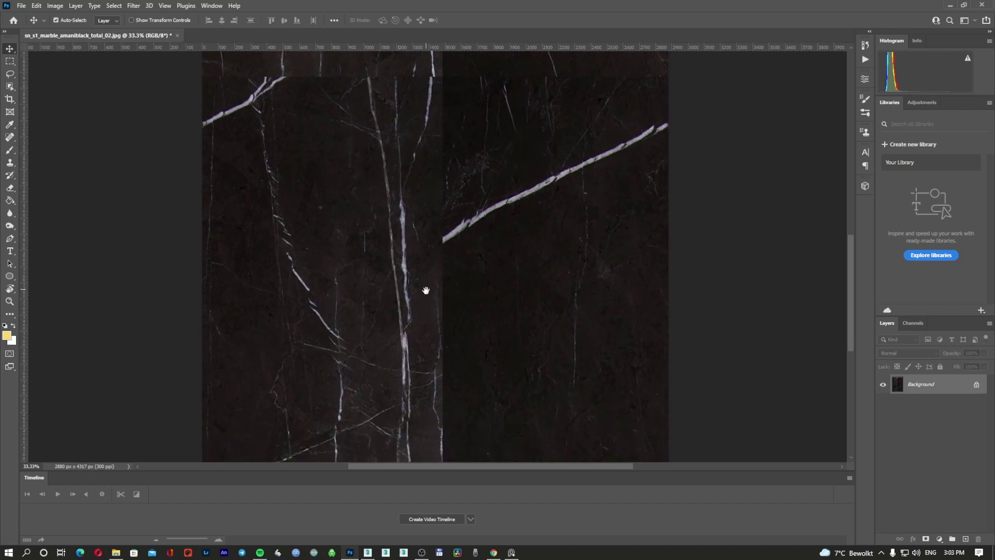
{"action": "left_click", "coordinate": [11, 163]}
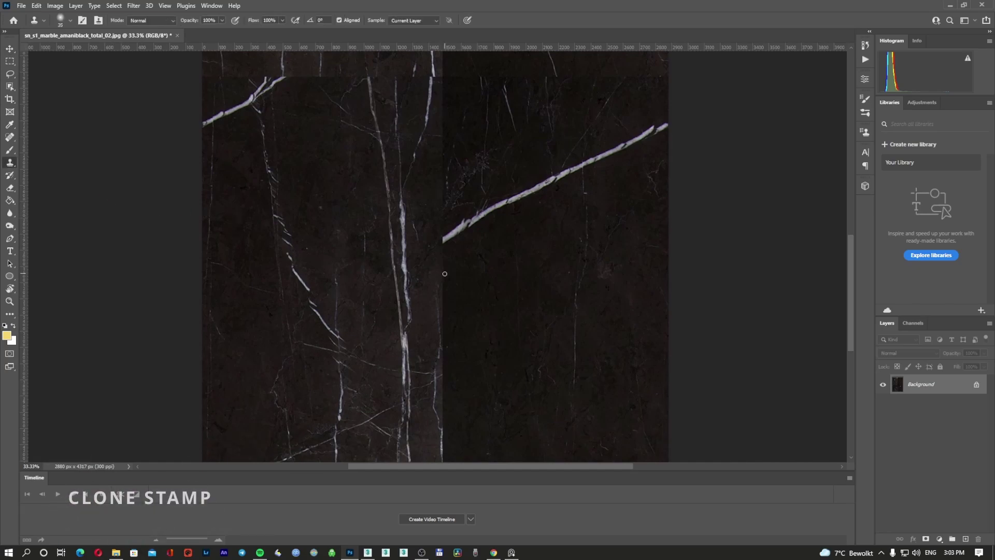
{"action": "key", "text": "bracketright"}
{"action": "key", "text": "bracketright"}
{"action": "right_click", "coordinate": [454, 280]}
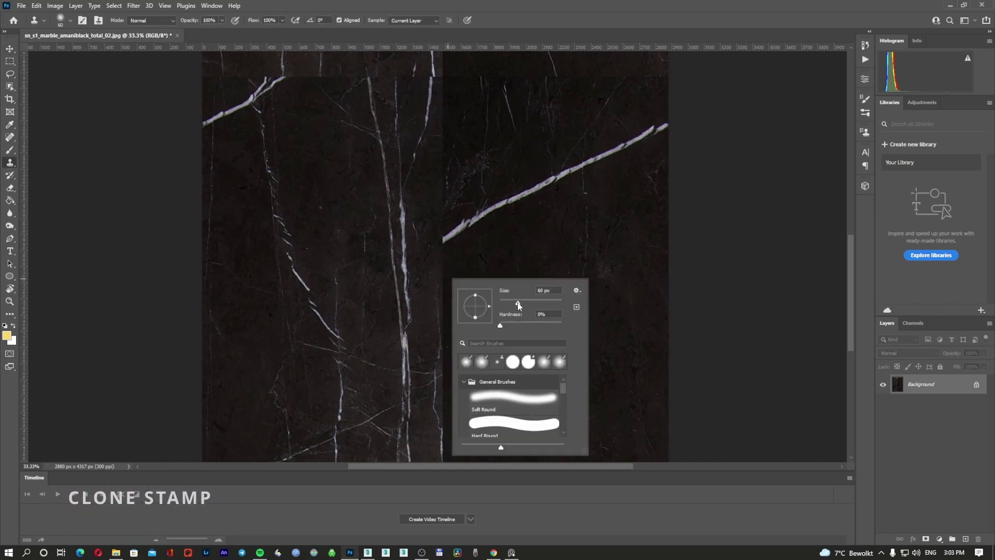
{"action": "left_click_drag", "start_coordinate": [526, 302], "coordinate": [535, 303]}
{"action": "left_click", "coordinate": [500, 251]}
{"action": "key", "text": "Return"}
Clone the thick diagonal vein across the vertical seam to meet the central vein, and cover the seam just above it.
{"action": "left_click", "coordinate": [502, 204], "text": "alt"}
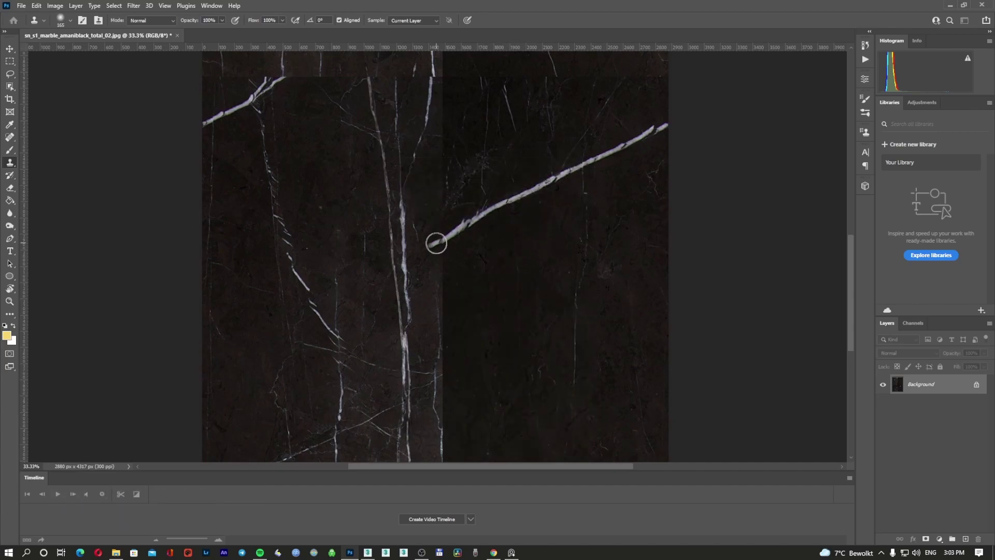
{"action": "left_click_drag", "start_coordinate": [445, 238], "coordinate": [417, 254]}
{"action": "left_click", "coordinate": [473, 221]}
{"action": "mouse_move", "coordinate": [445, 220]}
{"action": "left_mouse_down"}
{"action": "mouse_move", "coordinate": [415, 236]}
{"action": "mouse_move", "coordinate": [415, 193]}
{"action": "mouse_move", "coordinate": [435, 201]}
{"action": "mouse_move", "coordinate": [448, 171]}
{"action": "mouse_move", "coordinate": [431, 171]}
{"action": "mouse_move", "coordinate": [437, 146]}
{"action": "mouse_move", "coordinate": [442, 140]}
{"action": "mouse_move", "coordinate": [473, 160]}
{"action": "mouse_move", "coordinate": [436, 140]}
{"action": "mouse_move", "coordinate": [443, 114]}
{"action": "left_mouse_up"}
{"action": "key", "text": "space"}
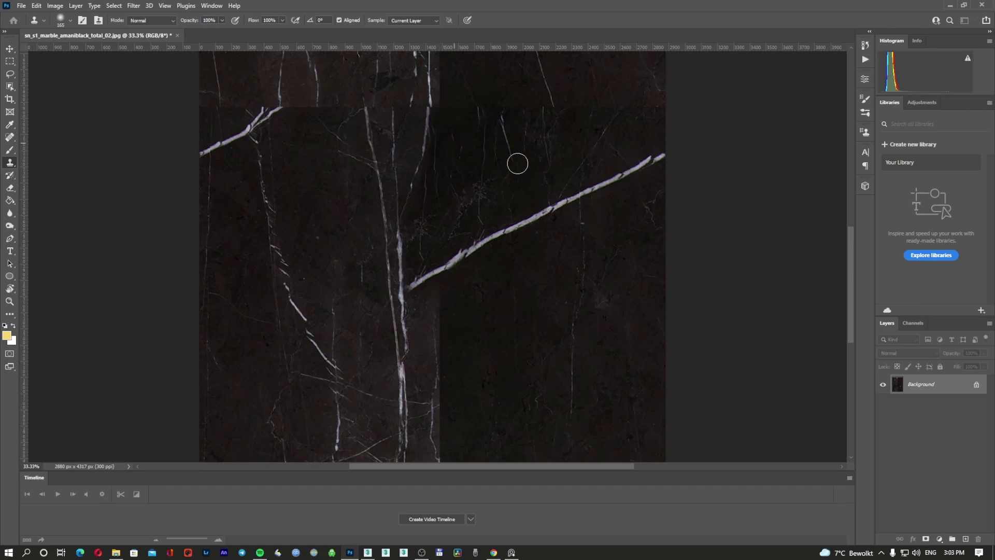
Clone dark marble over the vertical seam from the diagonal vein down to the image's lower edge.
{"action": "key", "text": "space"}
{"action": "left_click_drag", "start_coordinate": [492, 341], "coordinate": [498, 244]}
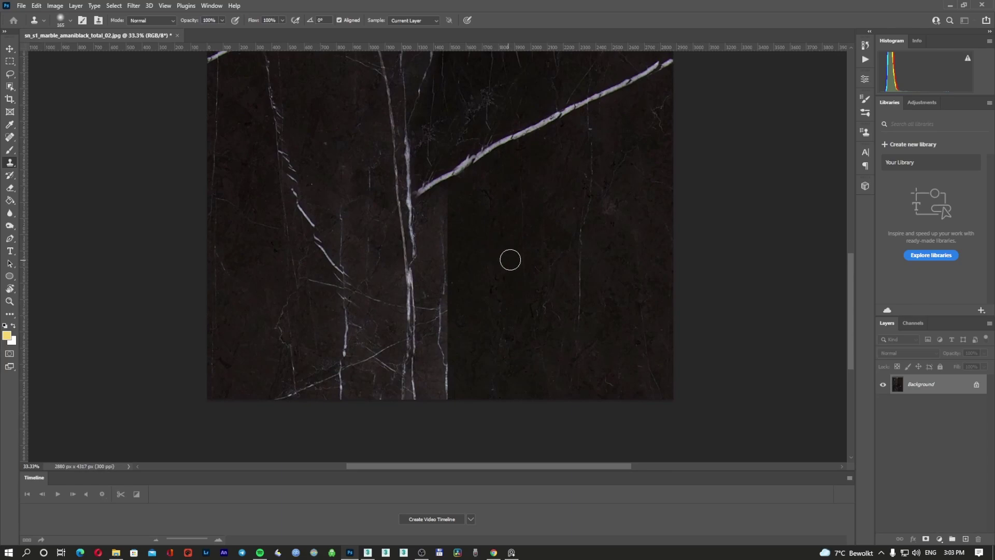
{"action": "left_click", "coordinate": [520, 181], "text": "alt"}
{"action": "mouse_move", "coordinate": [447, 197]}
{"action": "left_mouse_down"}
{"action": "mouse_move", "coordinate": [426, 207]}
{"action": "mouse_move", "coordinate": [429, 244]}
{"action": "mouse_move", "coordinate": [442, 218]}
{"action": "mouse_move", "coordinate": [437, 259]}
{"action": "mouse_move", "coordinate": [417, 269]}
{"action": "mouse_move", "coordinate": [442, 280]}
{"action": "mouse_move", "coordinate": [442, 311]}
{"action": "mouse_move", "coordinate": [429, 309]}
{"action": "mouse_move", "coordinate": [431, 337]}
{"action": "mouse_move", "coordinate": [440, 326]}
{"action": "mouse_move", "coordinate": [433, 377]}
{"action": "mouse_move", "coordinate": [422, 387]}
{"action": "mouse_move", "coordinate": [451, 367]}
{"action": "mouse_move", "coordinate": [442, 388]}
{"action": "left_mouse_up"}
Clone marble over the horizontal seam in the right half of the image, from the right edge to the central veins.
{"action": "left_click_drag", "start_coordinate": [480, 245], "coordinate": [486, 394]}
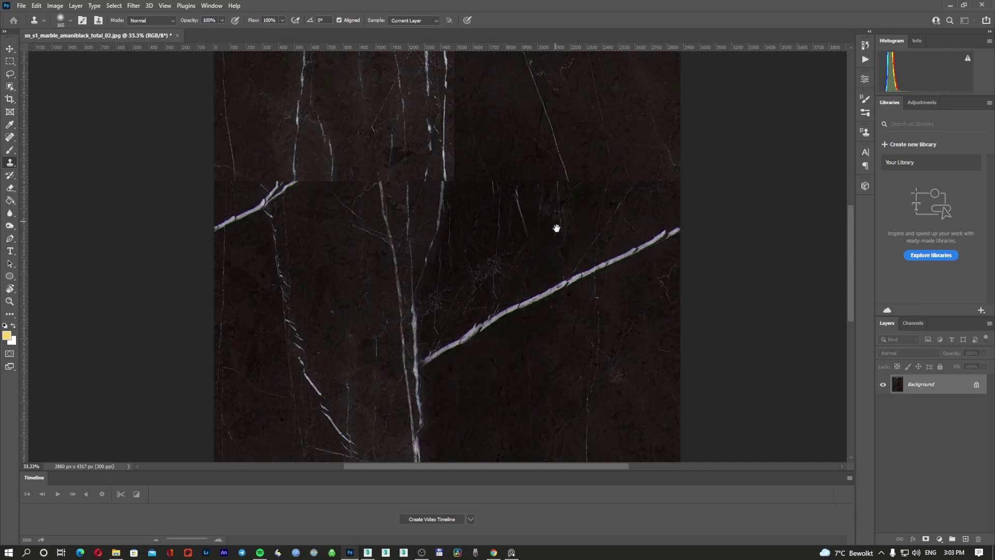
{"action": "left_click_drag", "start_coordinate": [556, 224], "coordinate": [533, 280]}
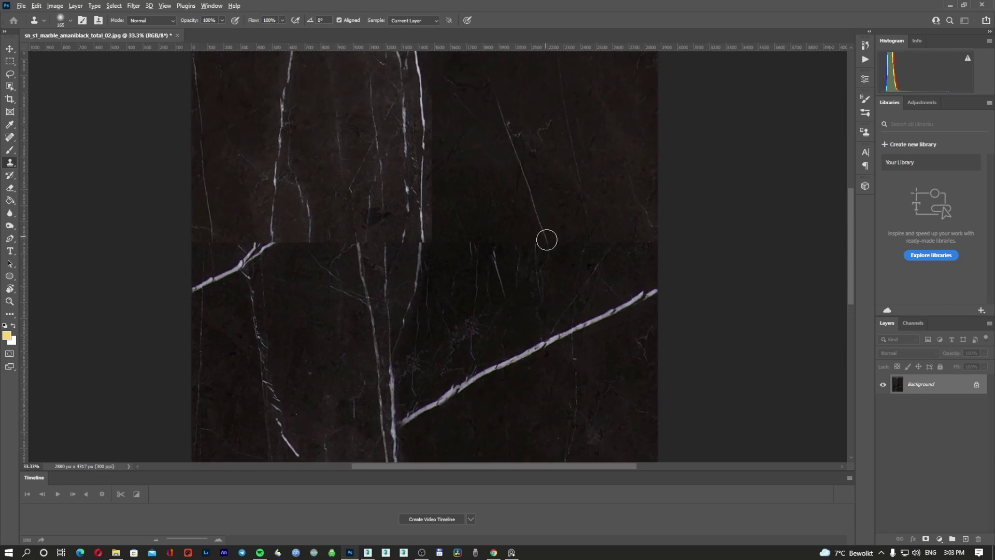
{"action": "mouse_move", "coordinate": [546, 240]}
{"action": "left_mouse_down"}
{"action": "mouse_move", "coordinate": [544, 257]}
{"action": "mouse_move", "coordinate": [513, 243]}
{"action": "mouse_move", "coordinate": [538, 262]}
{"action": "mouse_move", "coordinate": [589, 257]}
{"action": "mouse_move", "coordinate": [571, 248]}
{"action": "mouse_move", "coordinate": [565, 259]}
{"action": "mouse_move", "coordinate": [617, 240]}
{"action": "mouse_move", "coordinate": [654, 241]}
{"action": "left_mouse_up"}
{"action": "left_click", "coordinate": [572, 303], "text": "alt"}
{"action": "left_click_drag", "start_coordinate": [497, 267], "coordinate": [487, 232]}
{"action": "mouse_move", "coordinate": [475, 249]}
{"action": "left_mouse_down"}
{"action": "mouse_move", "coordinate": [462, 229]}
{"action": "mouse_move", "coordinate": [456, 250]}
{"action": "left_mouse_up"}
{"action": "mouse_move", "coordinate": [517, 264]}
{"action": "left_mouse_down"}
{"action": "mouse_move", "coordinate": [511, 257]}
{"action": "mouse_move", "coordinate": [521, 255]}
{"action": "left_mouse_up"}
{"action": "left_click", "coordinate": [613, 282], "text": "alt"}
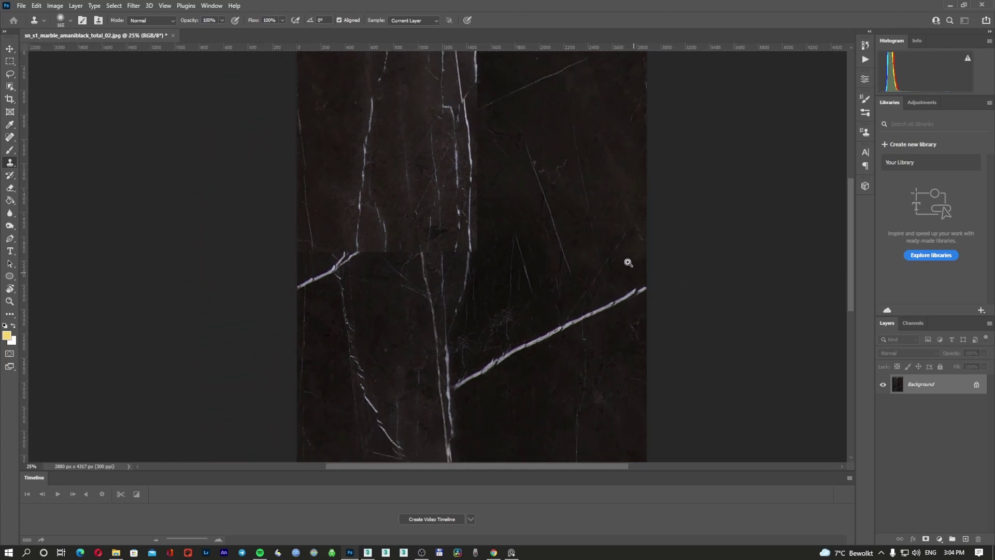
Clone the central vertical veins down across the horizontal seam so they continue into the lower marble.
{"action": "left_click_drag", "start_coordinate": [546, 295], "coordinate": [537, 355]}
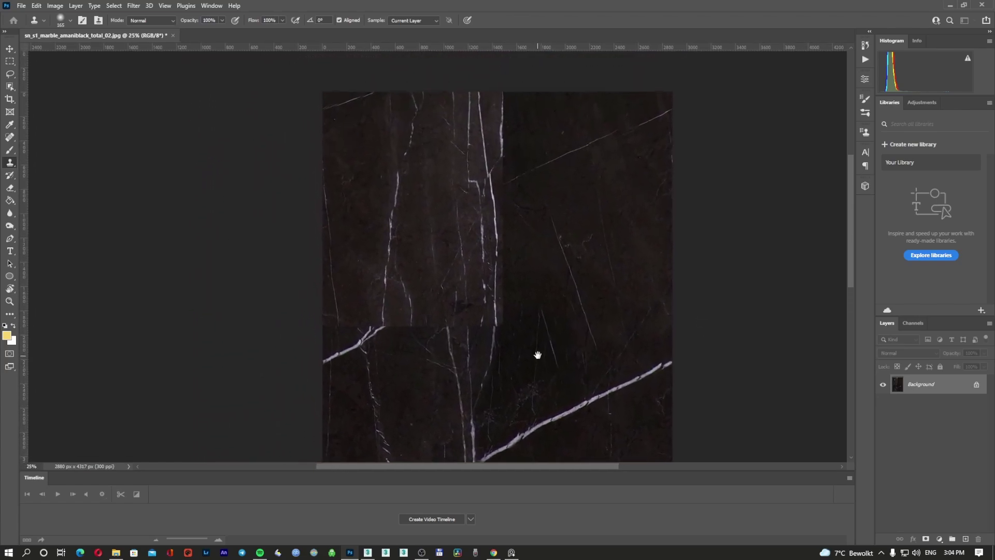
{"action": "left_click", "coordinate": [530, 321], "text": "ctrl"}
{"action": "left_click_drag", "start_coordinate": [471, 363], "coordinate": [478, 337]}
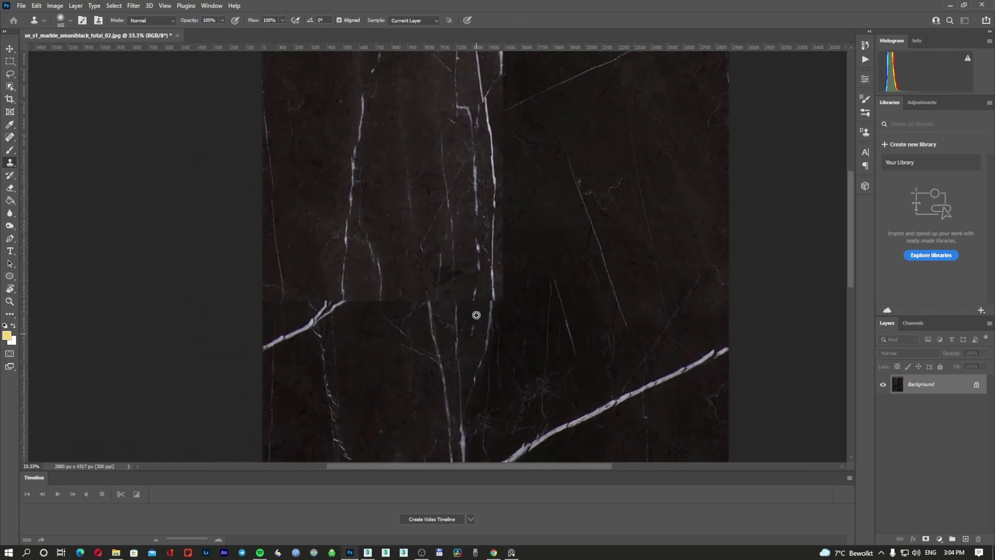
{"action": "mouse_move", "coordinate": [475, 298]}
{"action": "left_mouse_down"}
{"action": "mouse_move", "coordinate": [467, 311]}
{"action": "mouse_move", "coordinate": [471, 418]}
{"action": "left_mouse_up"}
{"action": "left_click_drag", "start_coordinate": [445, 349], "coordinate": [446, 327]}
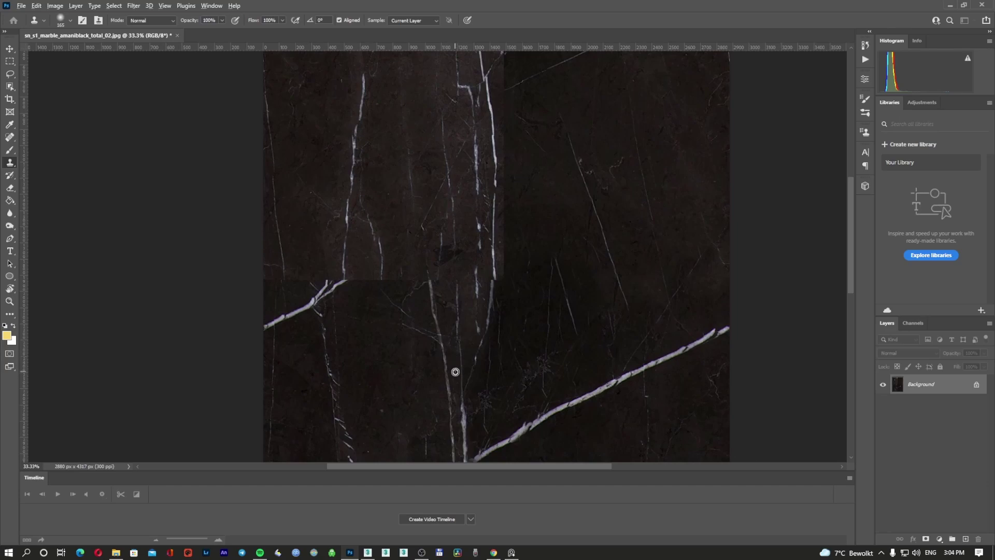
{"action": "left_click", "coordinate": [442, 233], "text": "alt"}
{"action": "mouse_move", "coordinate": [444, 287]}
{"action": "left_mouse_down"}
{"action": "mouse_move", "coordinate": [445, 299]}
{"action": "mouse_move", "coordinate": [443, 280]}
{"action": "left_mouse_up"}
Extend the thin veins left of the centre across the horizontal seam and cover the remaining seam between them.
{"action": "left_click_drag", "start_coordinate": [438, 325], "coordinate": [451, 294]}
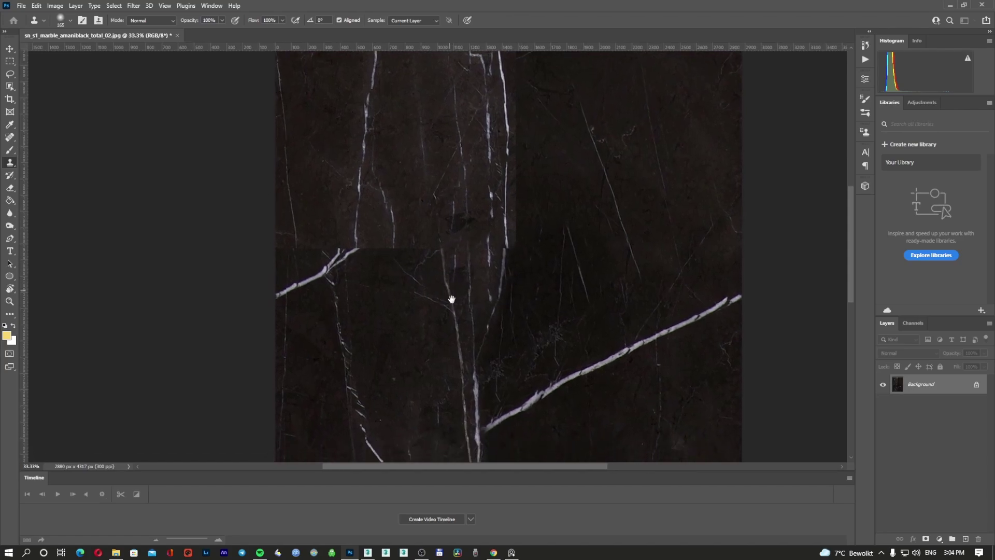
{"action": "left_click", "coordinate": [456, 333], "text": "alt"}
{"action": "mouse_move", "coordinate": [440, 253]}
{"action": "left_mouse_down"}
{"action": "mouse_move", "coordinate": [440, 262]}
{"action": "mouse_move", "coordinate": [430, 197]}
{"action": "left_mouse_up"}
{"action": "left_click_drag", "start_coordinate": [424, 278], "coordinate": [440, 280]}
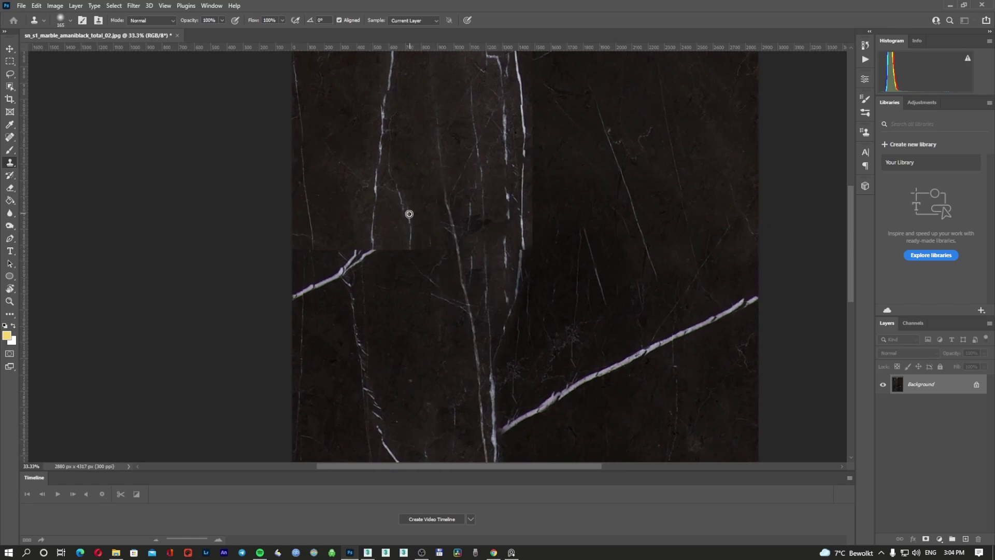
{"action": "left_click_drag", "start_coordinate": [415, 243], "coordinate": [407, 268]}
{"action": "left_click", "coordinate": [446, 301], "text": "alt"}
{"action": "mouse_move", "coordinate": [435, 253]}
{"action": "left_mouse_down"}
{"action": "mouse_move", "coordinate": [424, 249]}
{"action": "mouse_move", "coordinate": [435, 238]}
{"action": "left_mouse_up"}
Clone the branching white vein up across the horizontal seam, and extend the thin vein near the left edge below it.
{"action": "left_click", "coordinate": [334, 276], "text": "alt"}
{"action": "left_click_drag", "start_coordinate": [376, 249], "coordinate": [395, 232]}
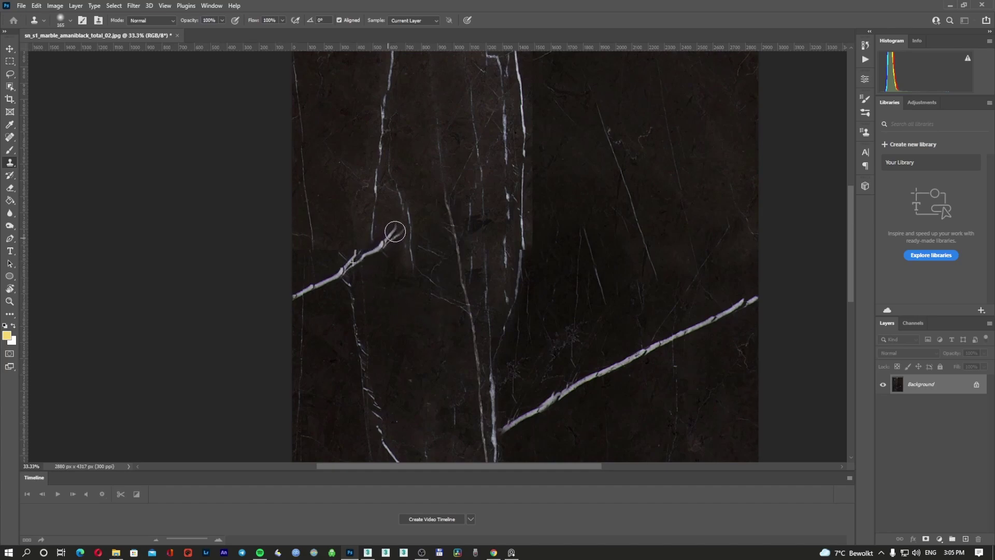
{"action": "left_click_drag", "start_coordinate": [415, 317], "coordinate": [412, 298]}
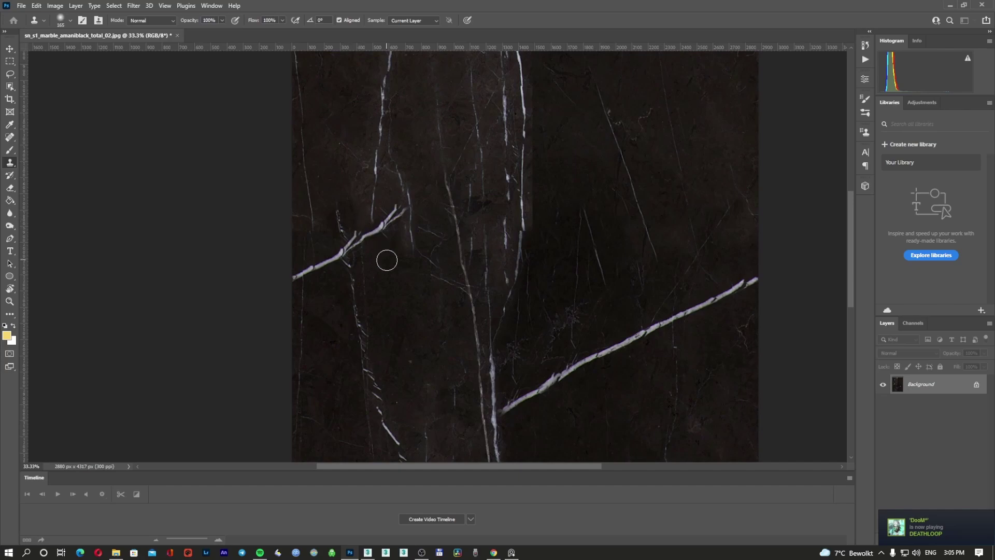
{"action": "left_click", "coordinate": [305, 168], "text": "alt"}
{"action": "left_click_drag", "start_coordinate": [323, 282], "coordinate": [331, 317]}
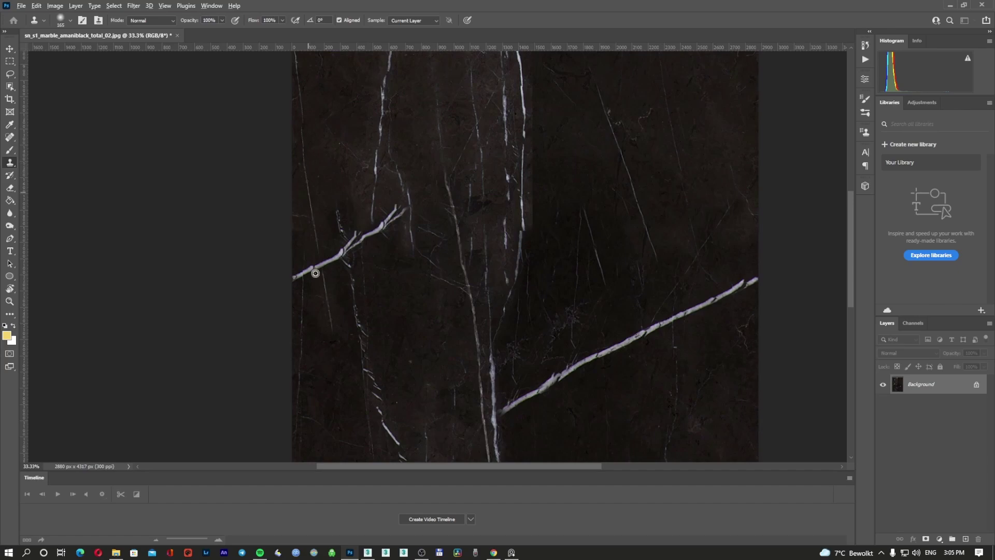
{"action": "left_click_drag", "start_coordinate": [333, 341], "coordinate": [329, 371]}
Clone dark marble over the vertical seam in the upper half, beneath the thin diagonal vein.
{"action": "left_click", "coordinate": [451, 350], "text": "alt"}
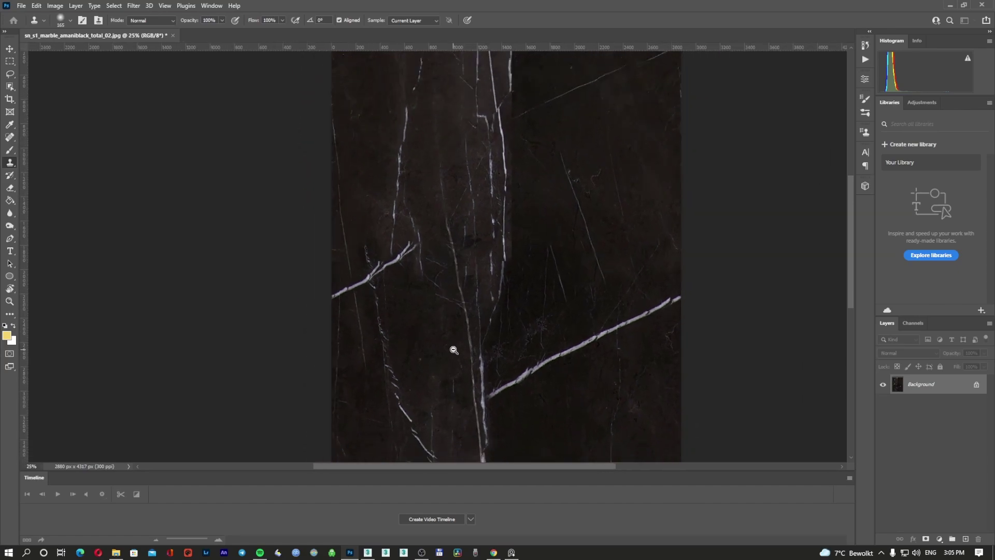
{"action": "left_click", "coordinate": [454, 350], "text": "alt"}
{"action": "left_click", "coordinate": [468, 219], "text": "ctrl"}
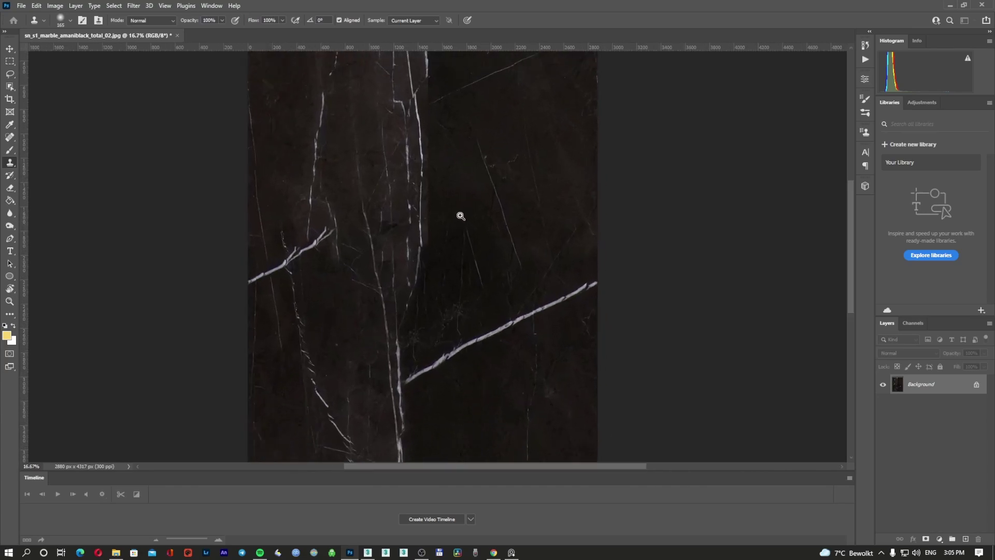
{"action": "left_click", "coordinate": [458, 218], "text": "ctrl"}
{"action": "mouse_move", "coordinate": [447, 224]}
{"action": "left_mouse_down"}
{"action": "mouse_move", "coordinate": [436, 294]}
{"action": "mouse_move", "coordinate": [405, 309]}
{"action": "mouse_move", "coordinate": [407, 245]}
{"action": "mouse_move", "coordinate": [427, 306]}
{"action": "mouse_move", "coordinate": [404, 225]}
{"action": "left_mouse_up"}
{"action": "left_click", "coordinate": [426, 266], "text": "alt"}
{"action": "left_click", "coordinate": [433, 283], "text": "alt"}
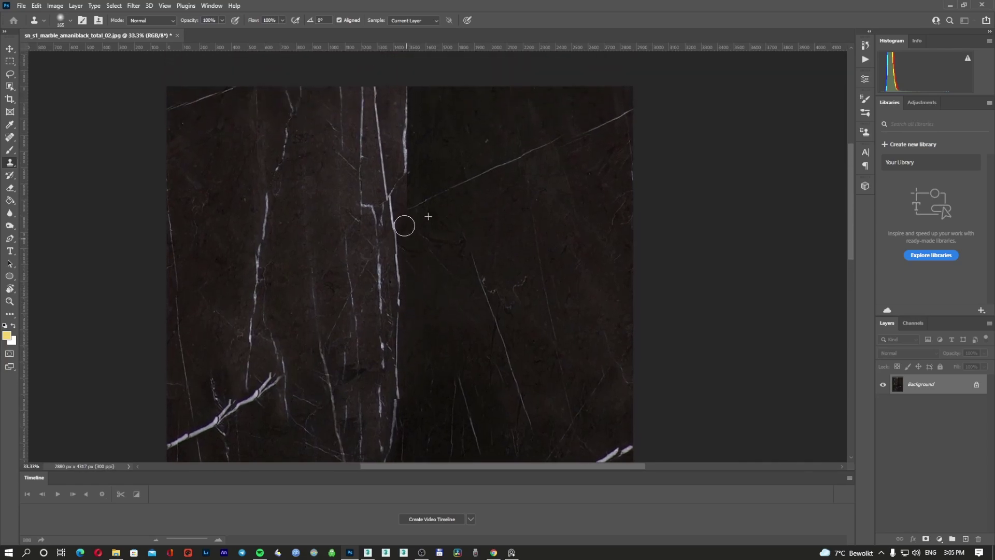
Undo a stray clone stroke and rework the upper vertical seam where the thin diagonal vein meets the central veins.
{"action": "left_click", "coordinate": [482, 175], "text": "alt"}
{"action": "left_click_drag", "start_coordinate": [360, 238], "coordinate": [312, 246]}
{"action": "key", "text": "ctrl+z"}
{"action": "mouse_move", "coordinate": [426, 240]}
{"action": "left_mouse_down"}
{"action": "mouse_move", "coordinate": [423, 294]}
{"action": "mouse_move", "coordinate": [401, 250]}
{"action": "left_mouse_up"}
{"action": "left_click", "coordinate": [418, 306], "text": "alt"}
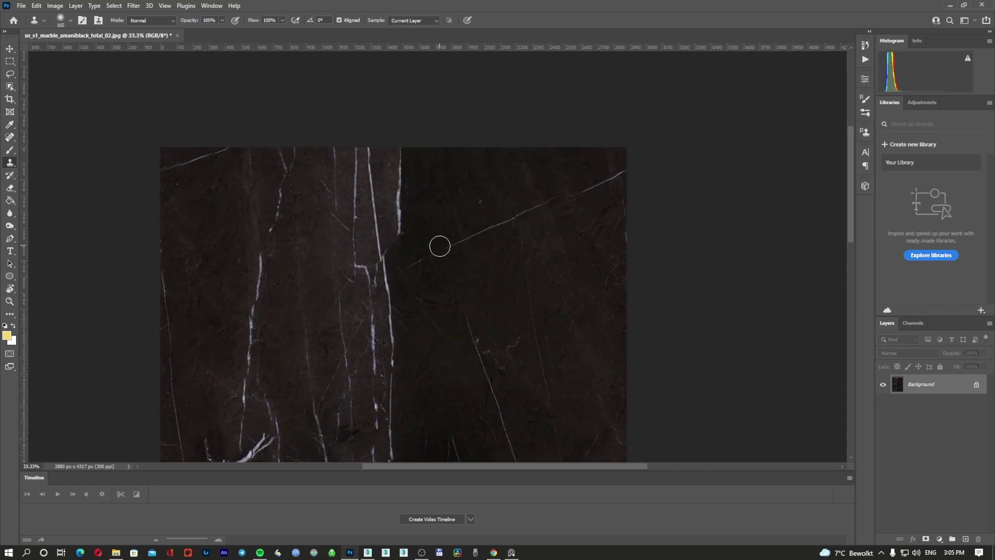
{"action": "left_click", "coordinate": [525, 292], "text": "alt"}
{"action": "scroll", "coordinate": [470, 240], "scroll_direction": "down", "scroll_amount": 1, "text": "alt"}
{"action": "scroll", "coordinate": [462, 243], "scroll_direction": "up", "scroll_amount": 2, "text": "alt"}
{"action": "scroll", "coordinate": [459, 237], "scroll_direction": "down", "scroll_amount": 1, "text": "alt"}
{"action": "scroll", "coordinate": [453, 224], "scroll_direction": "up", "scroll_amount": 1, "text": "alt"}
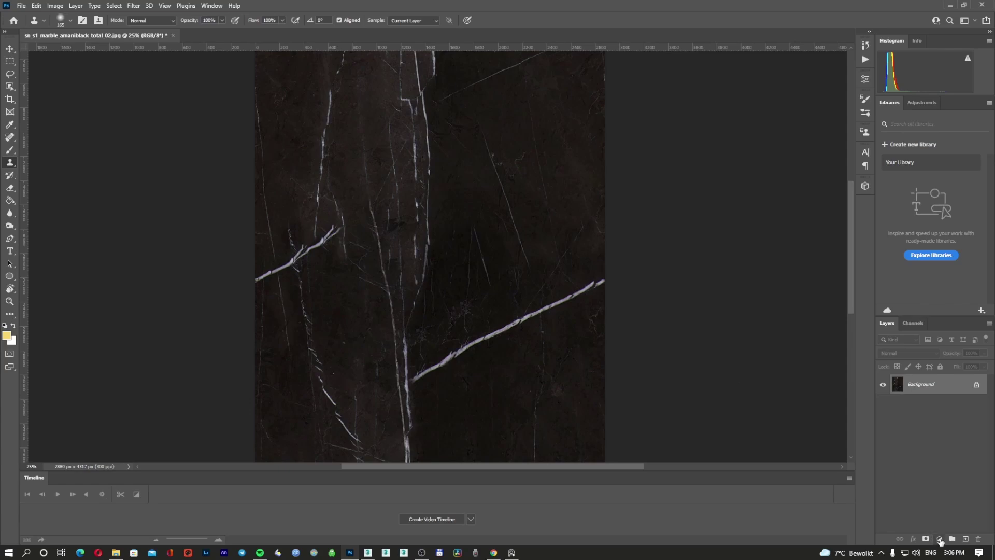
Add a Hue/Saturation adjustment layer with saturation -45 and lightness -14.
{"action": "left_click", "coordinate": [940, 539]}
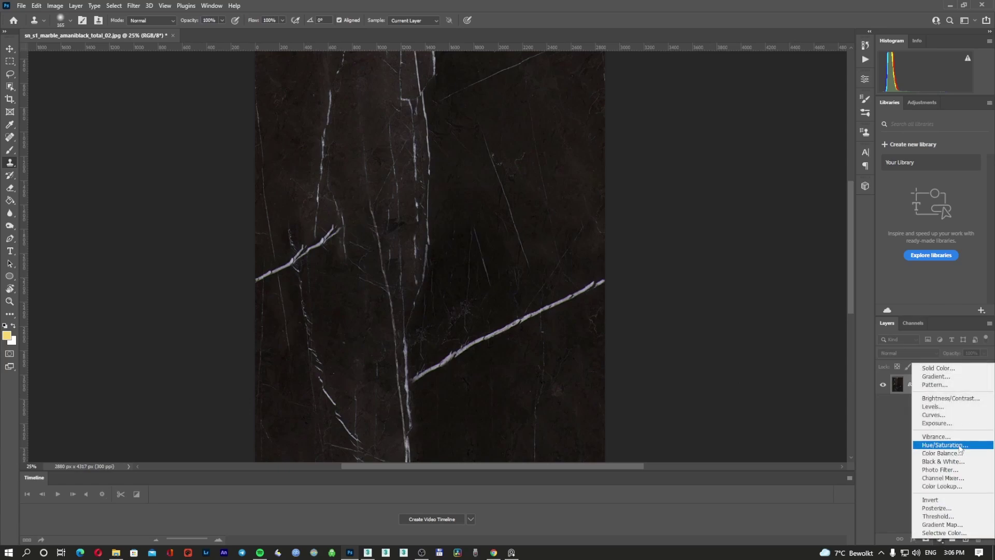
{"action": "left_click", "coordinate": [944, 445]}
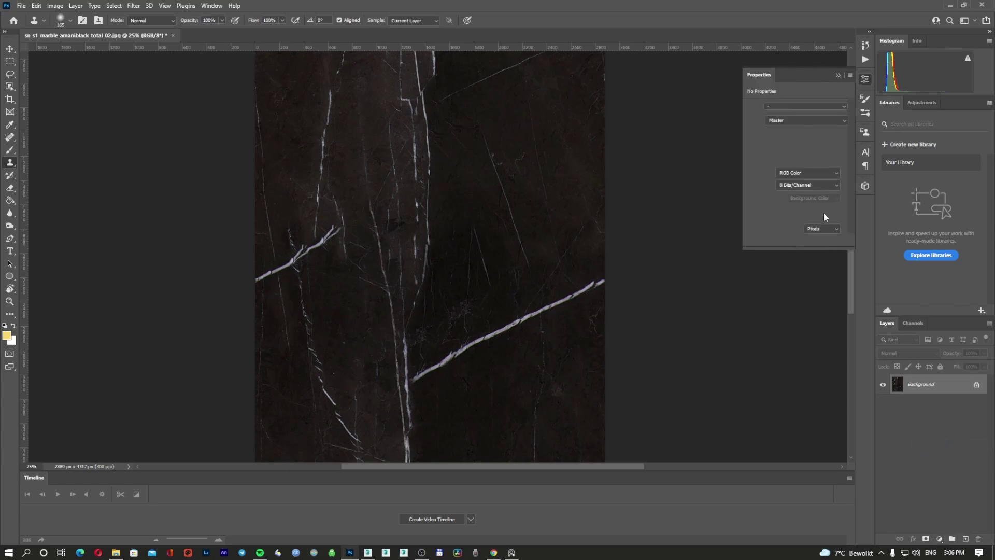
{"action": "left_click_drag", "start_coordinate": [795, 163], "coordinate": [772, 165]}
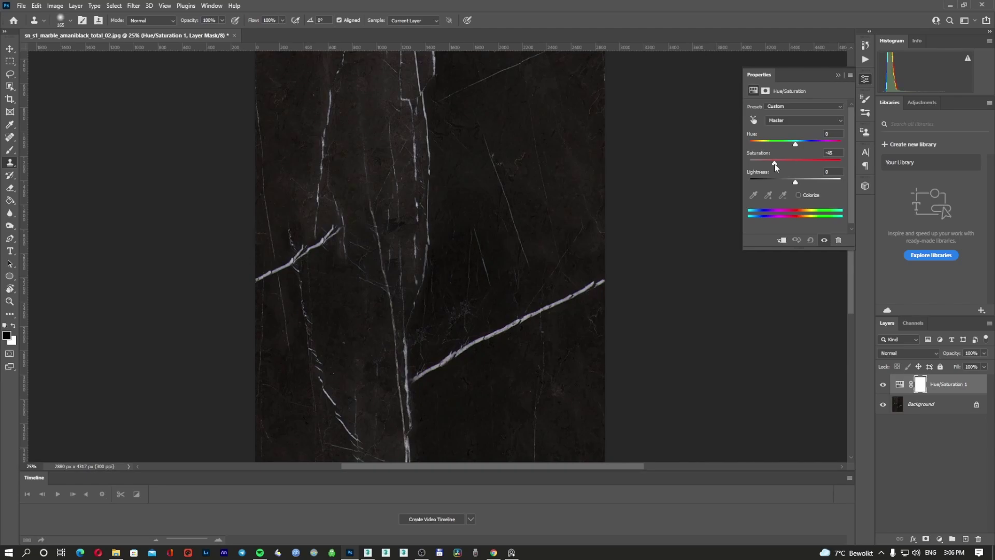
{"action": "left_click_drag", "start_coordinate": [797, 183], "coordinate": [789, 183]}
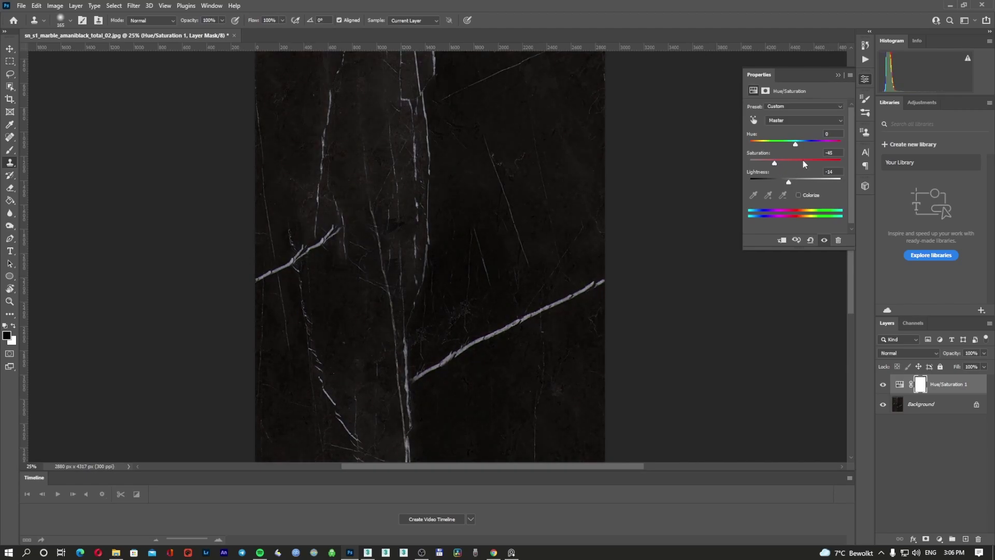
Add a Curves adjustment layer that raises the highlights and anchors the shadows at input 65, output 67, then check the whole texture.
{"action": "left_click", "coordinate": [940, 539]}
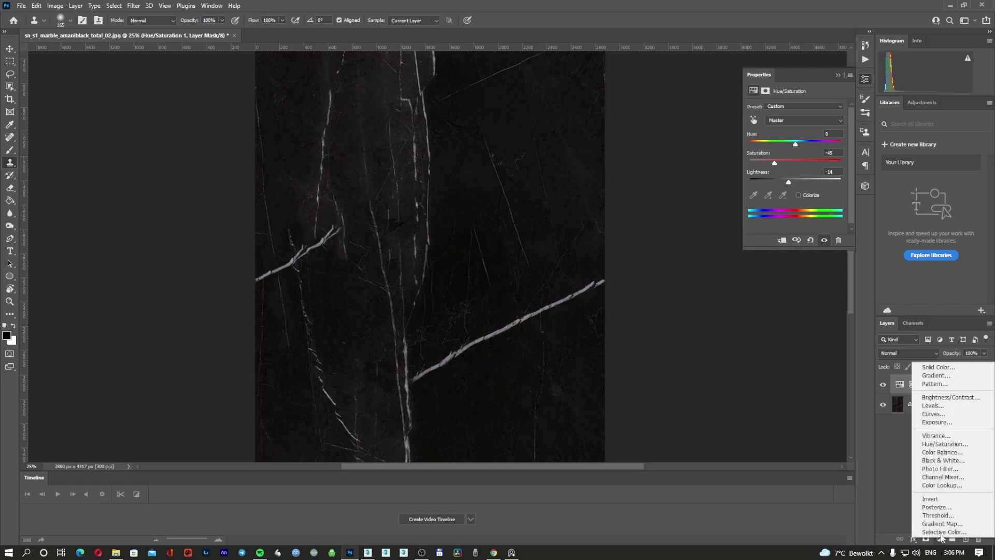
{"action": "left_click", "coordinate": [947, 414]}
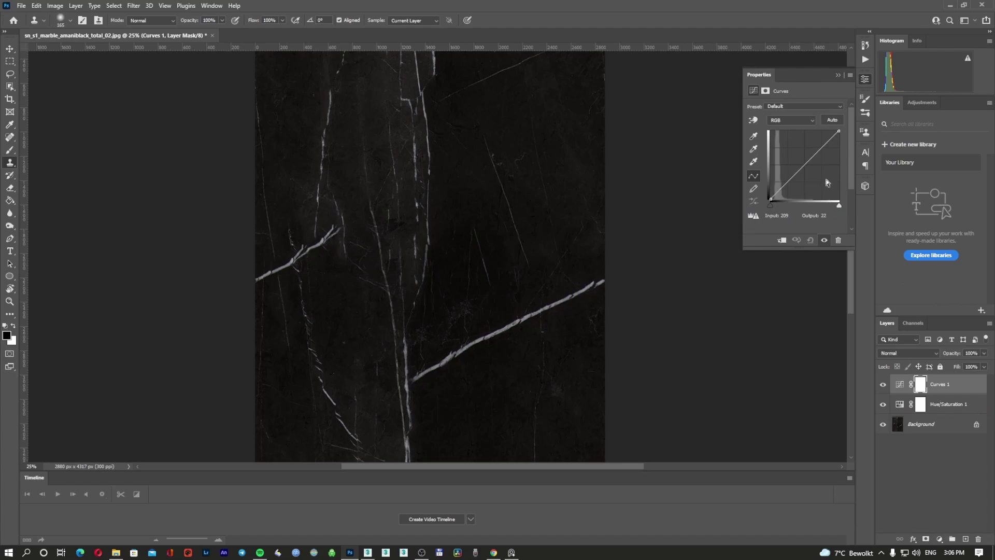
{"action": "left_click_drag", "start_coordinate": [823, 146], "coordinate": [824, 140]}
{"action": "left_click_drag", "start_coordinate": [788, 179], "coordinate": [787, 181]}
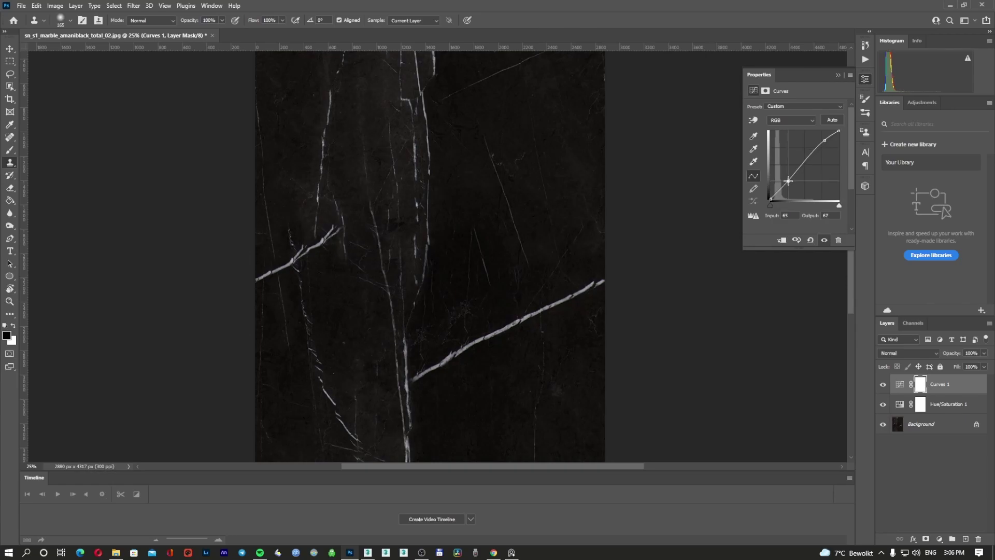
{"action": "left_click", "coordinate": [508, 279], "text": "alt"}
{"action": "left_click", "coordinate": [504, 277], "text": "alt"}
{"action": "left_click", "coordinate": [472, 253], "text": "ctrl"}
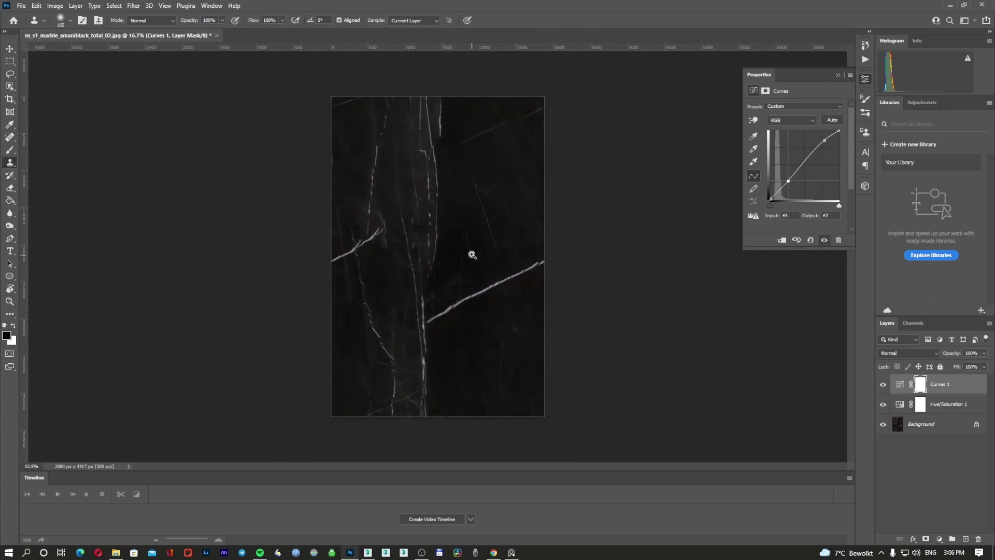
{"action": "left_click", "coordinate": [472, 254], "text": "ctrl"}
{"action": "left_click", "coordinate": [472, 254], "text": "ctrl"}
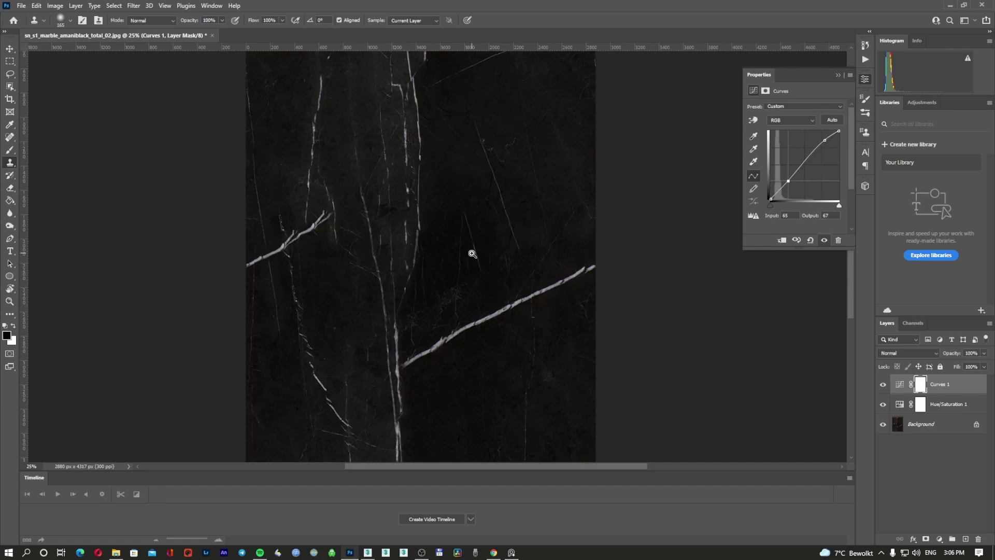
{"action": "left_click", "coordinate": [472, 253], "text": "alt"}
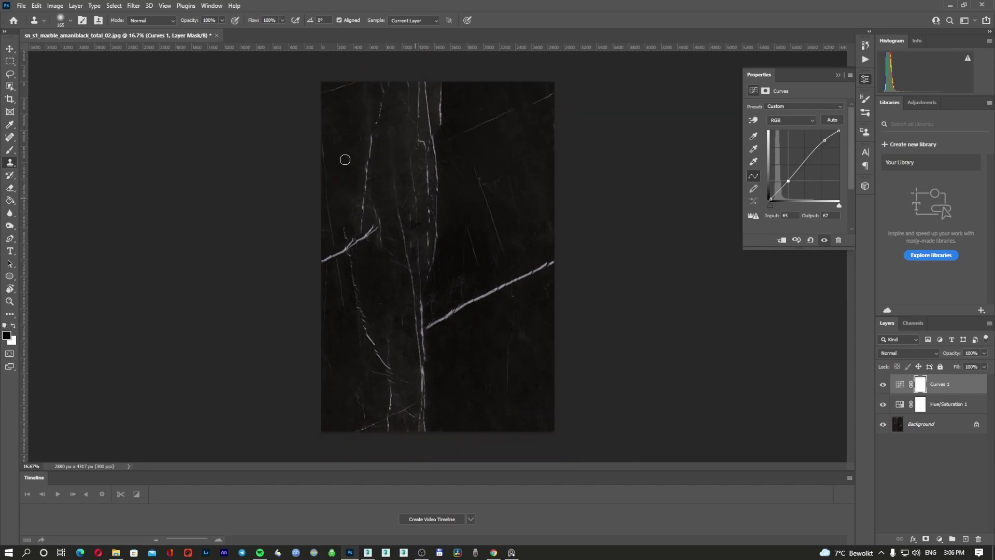
Save a layered Photoshop copy as sn_s1_marble_amaniblack_total_02 copy.psd in the Textures folder with maximized compatibility.
{"action": "left_click", "coordinate": [9, 49]}
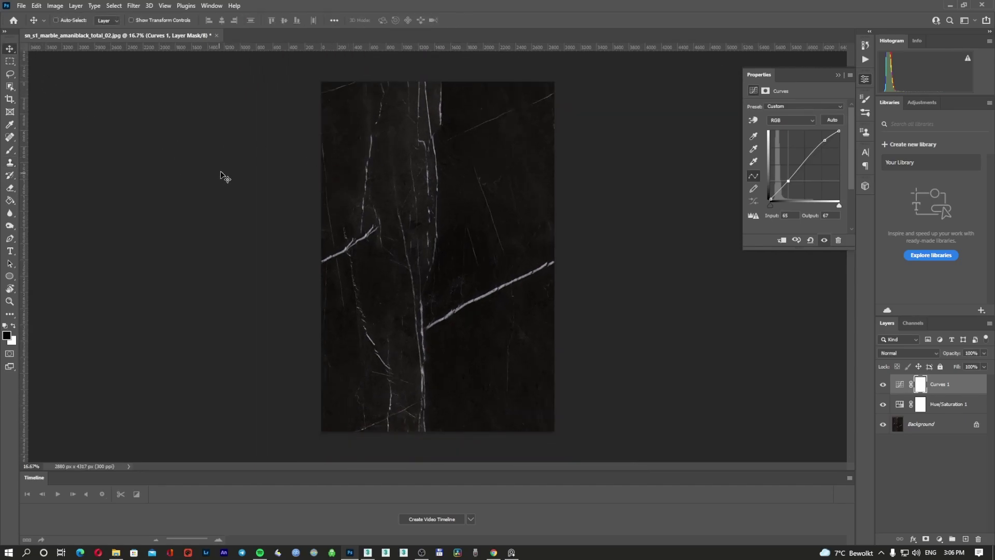
{"action": "key", "text": "ctrl+alt+s"}
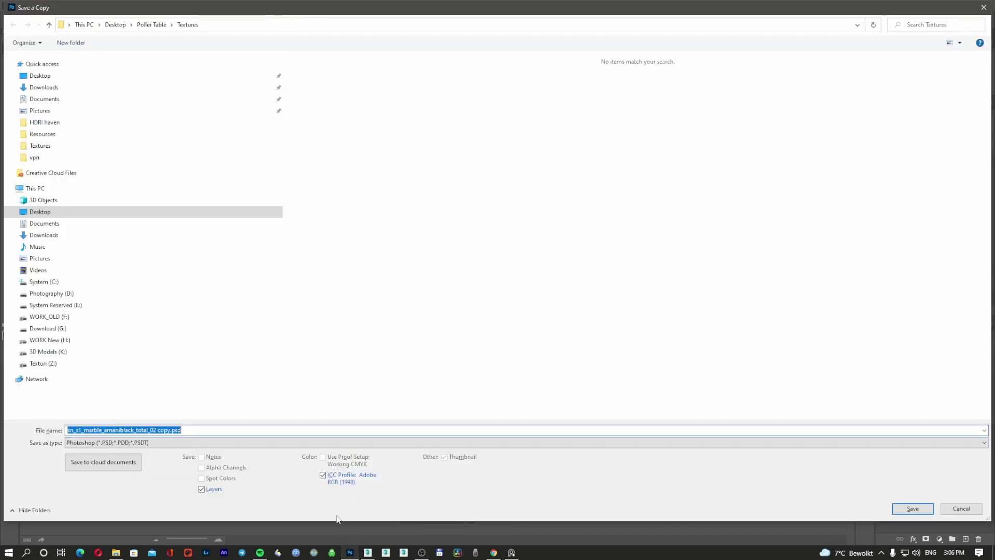
{"action": "left_click", "coordinate": [198, 432]}
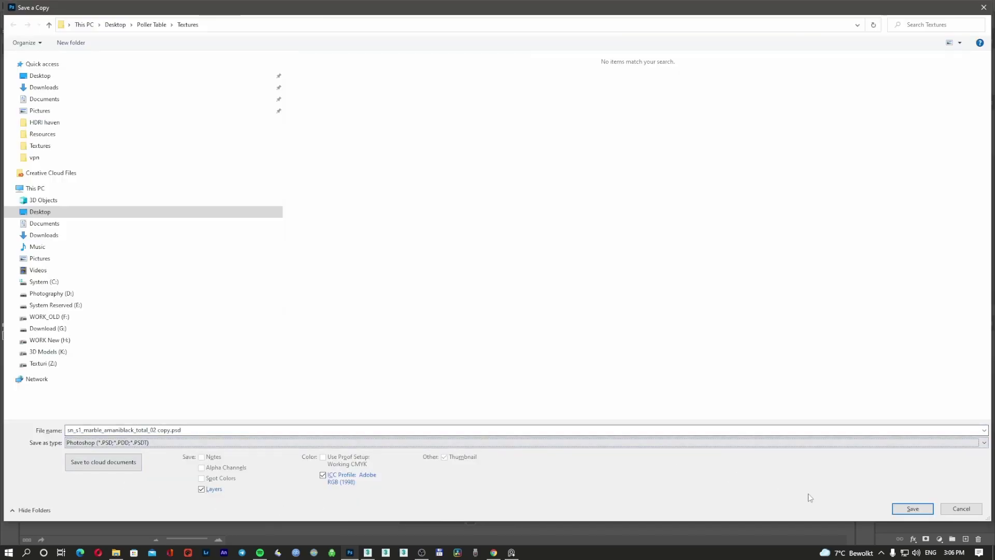
{"action": "left_click", "coordinate": [912, 509]}
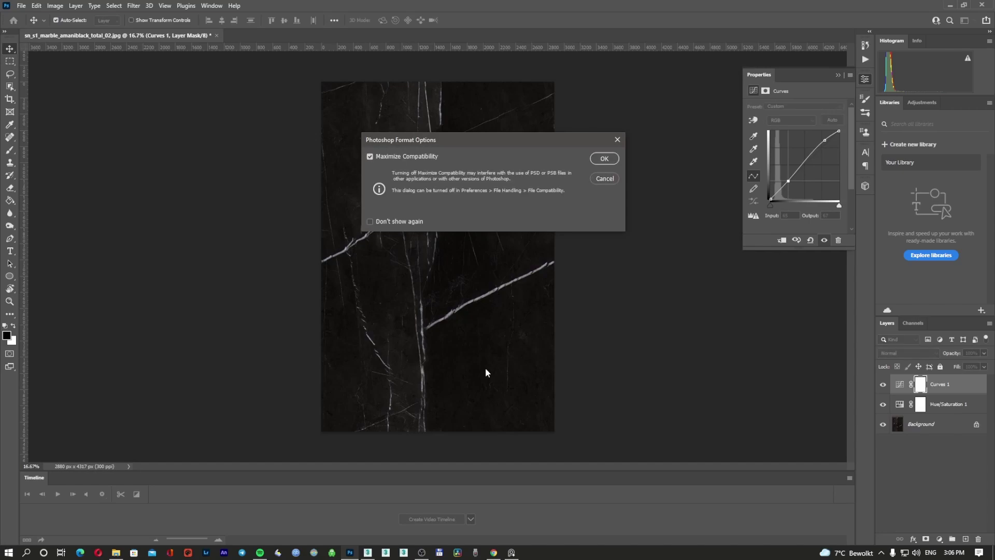
{"action": "left_click", "coordinate": [603, 159]}
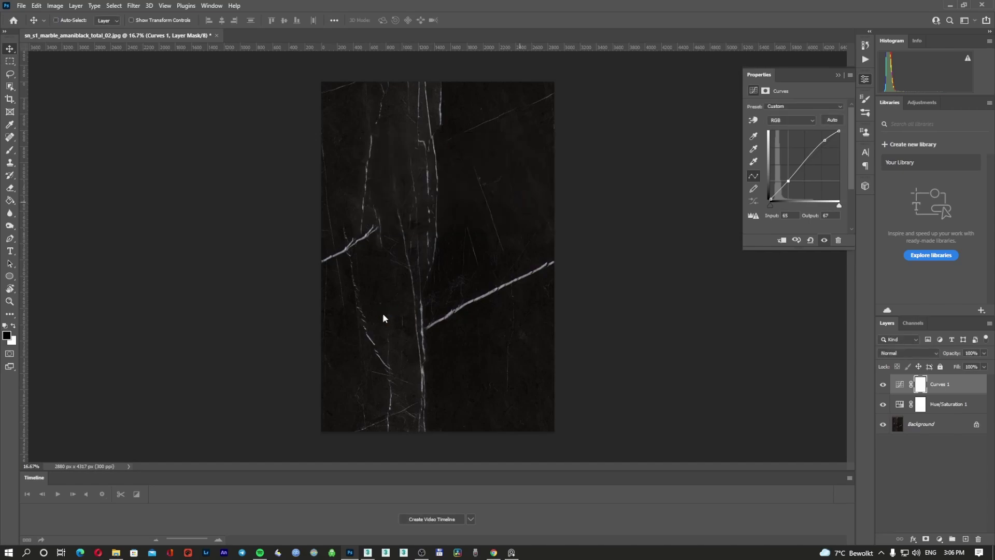
Save a JPEG copy of the texture named sn_s1_marble_amaniblack_total_D in the Textures folder at quality 12.
{"action": "key", "text": "ctrl+alt+s"}
{"action": "key", "text": "BackSpace"}
{"action": "key", "text": "BackSpace"}
{"action": "key", "text": "BackSpace"}
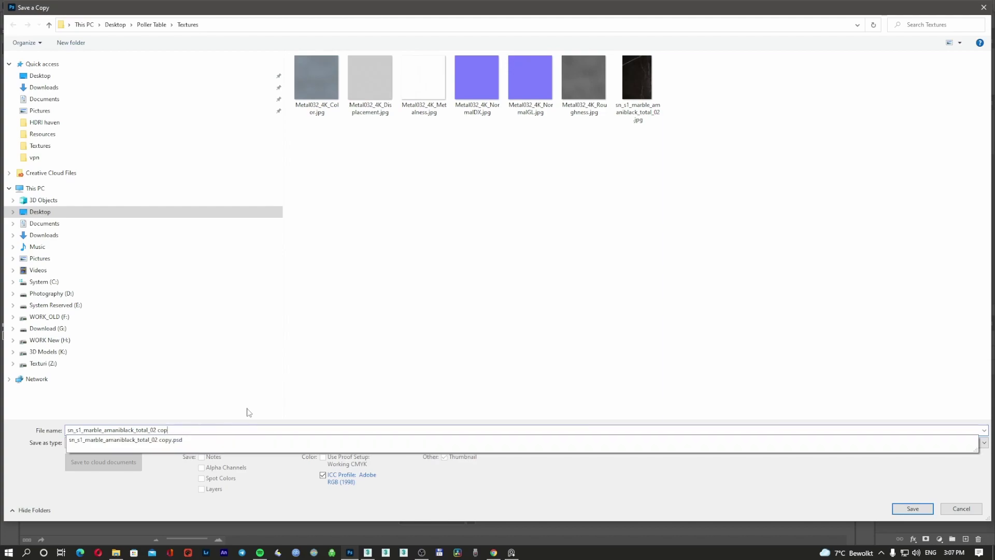
{"action": "key", "text": "BackSpace"}
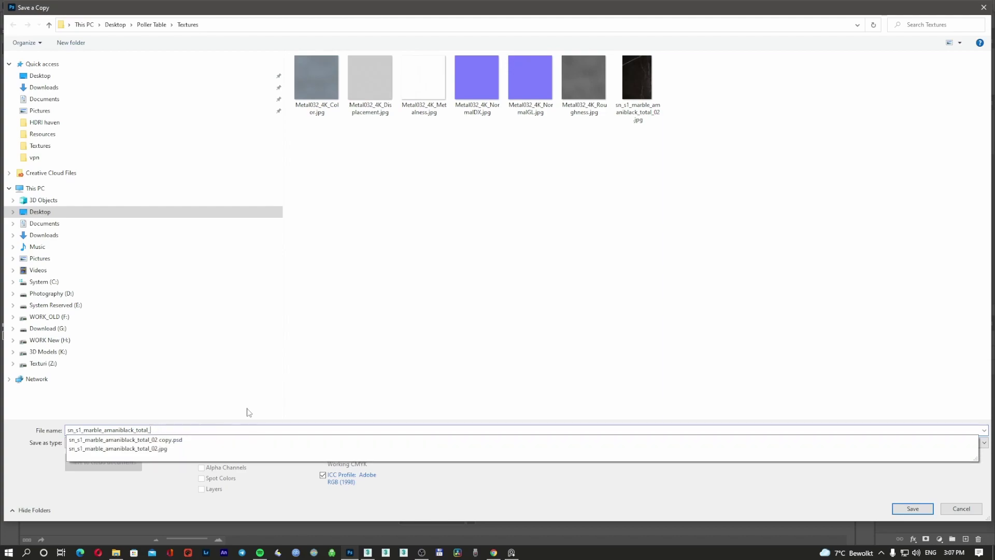
{"action": "type", "text": "D"}
{"action": "key", "text": "Return"}
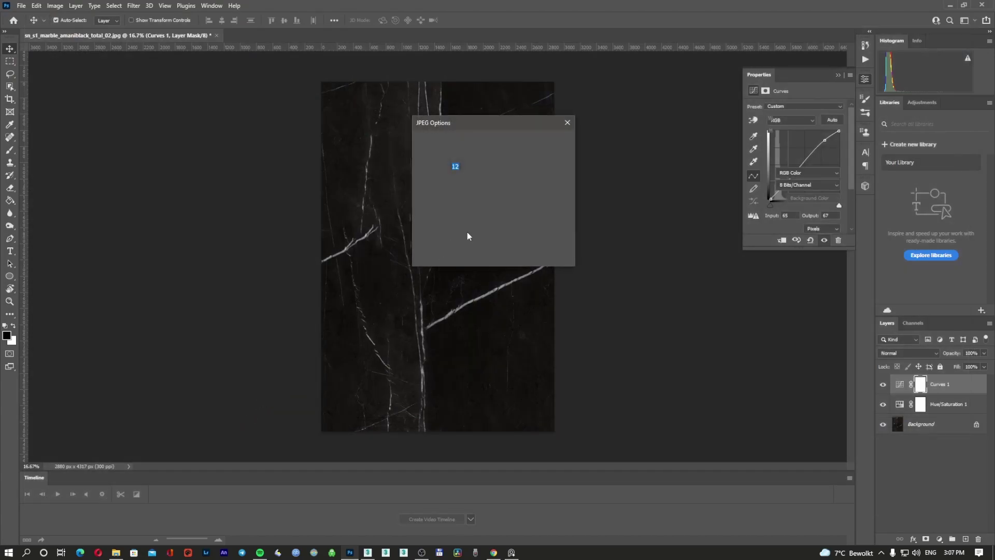
{"action": "key", "text": "Return"}
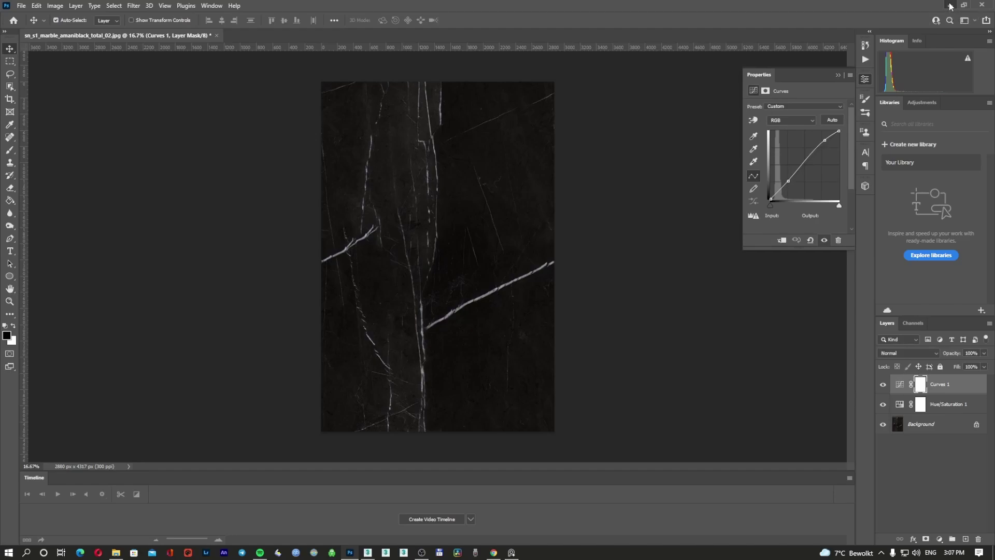
Switch to 3ds Max and load sn_s1_marble_amaniblack_total_D.jpg into the black marble material's Corona Bitmap.
{"action": "left_click", "coordinate": [950, 6]}
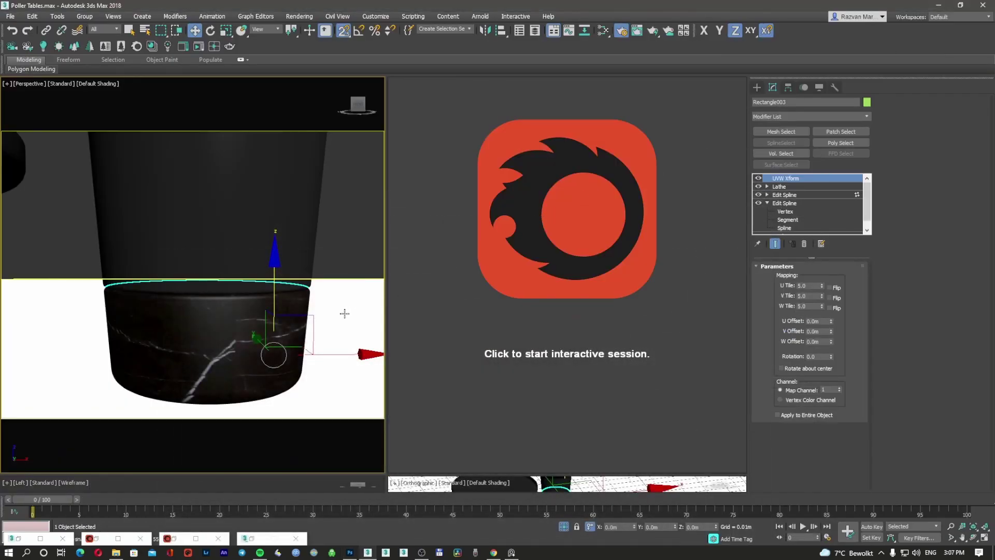
{"action": "key", "text": "m"}
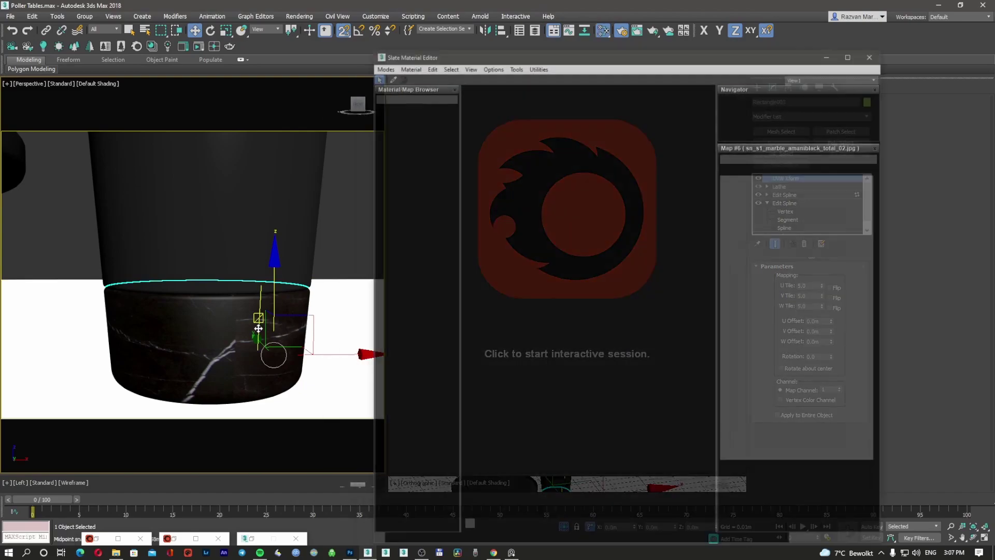
{"action": "scroll", "coordinate": [564, 297], "scroll_direction": "up", "scroll_amount": 1}
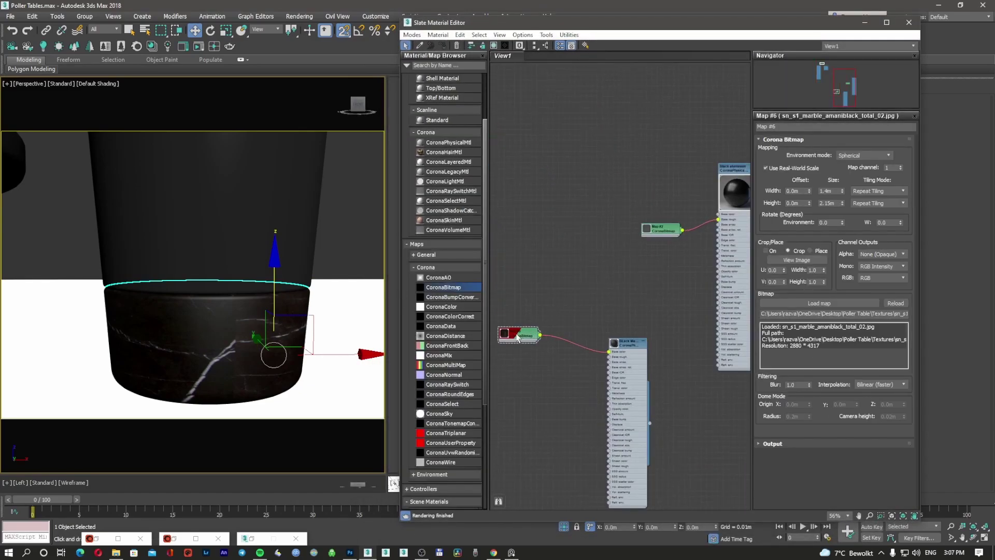
{"action": "left_click", "coordinate": [829, 302]}
{"action": "left_click", "coordinate": [714, 121]}
{"action": "double_click", "coordinate": [714, 120]}
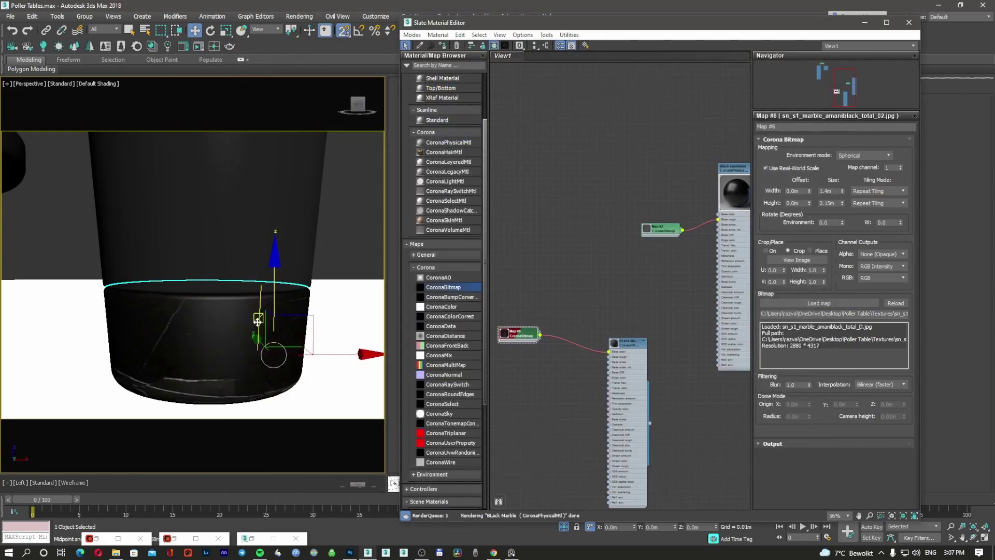
Check the new texture on the table bases and set the BLack Marble material's base roughness to 0.2.
{"action": "scroll", "coordinate": [275, 315], "scroll_direction": "down", "scroll_amount": 5}
{"action": "scroll", "coordinate": [276, 315], "scroll_direction": "up", "scroll_amount": 6}
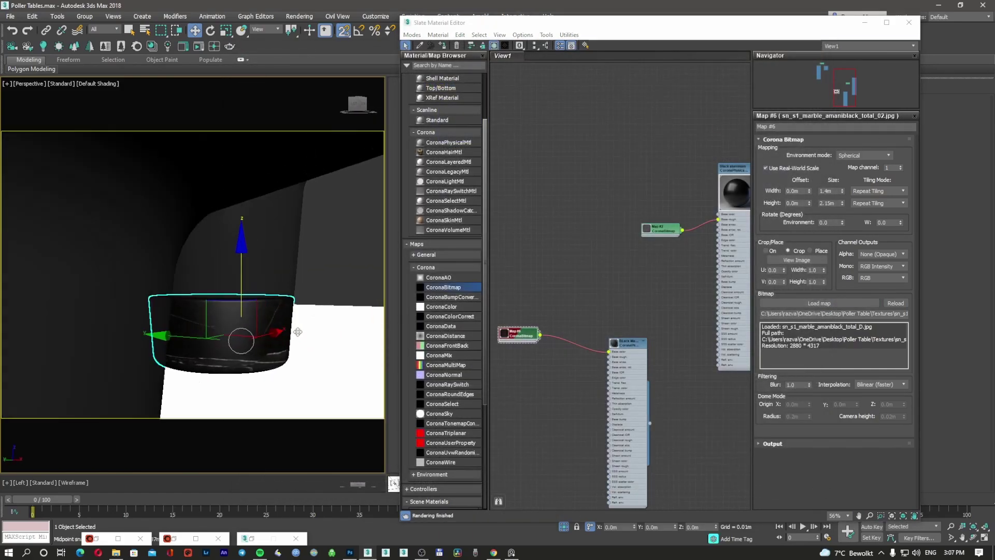
{"action": "middle_click_drag", "start_coordinate": [417, 330], "coordinate": [271, 324], "text": "alt"}
{"action": "scroll", "coordinate": [255, 339], "scroll_direction": "down", "scroll_amount": 2}
{"action": "scroll", "coordinate": [255, 339], "scroll_direction": "down", "scroll_amount": 3}
{"action": "scroll", "coordinate": [251, 336], "scroll_direction": "up", "scroll_amount": 2}
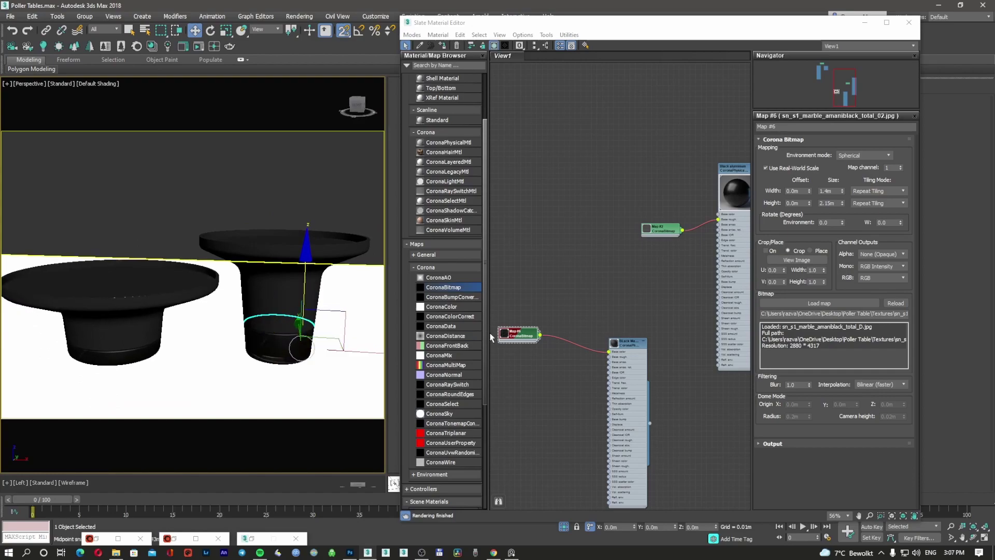
{"action": "double_click", "coordinate": [622, 346]}
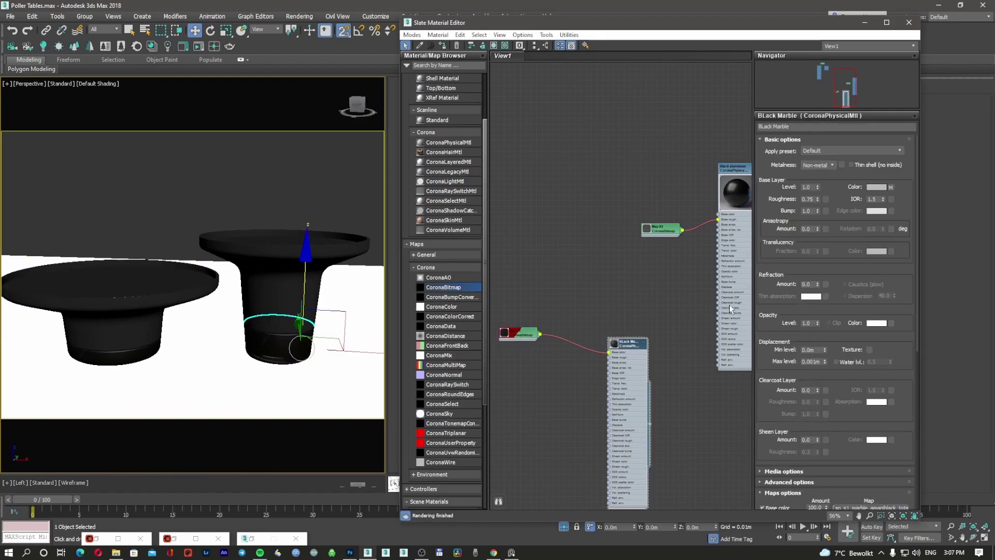
{"action": "scroll", "coordinate": [724, 292], "scroll_direction": "up", "scroll_amount": 4}
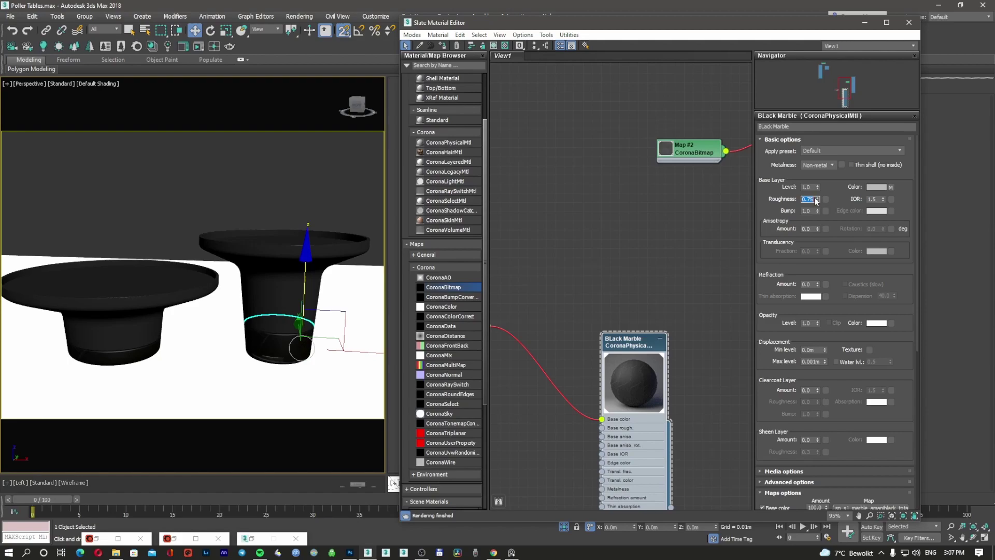
{"action": "key", "text": "Return"}
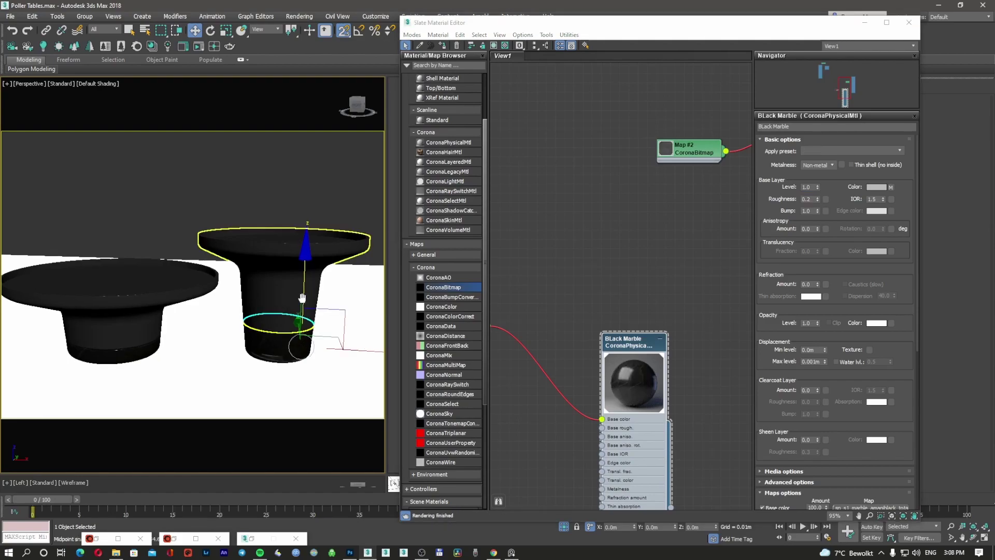
Put the material editor away, shift the taller table base's V offset to 0.161 m and set its U, V and W tiling to 3.0.
{"action": "scroll", "coordinate": [279, 326], "scroll_direction": "up", "scroll_amount": 5}
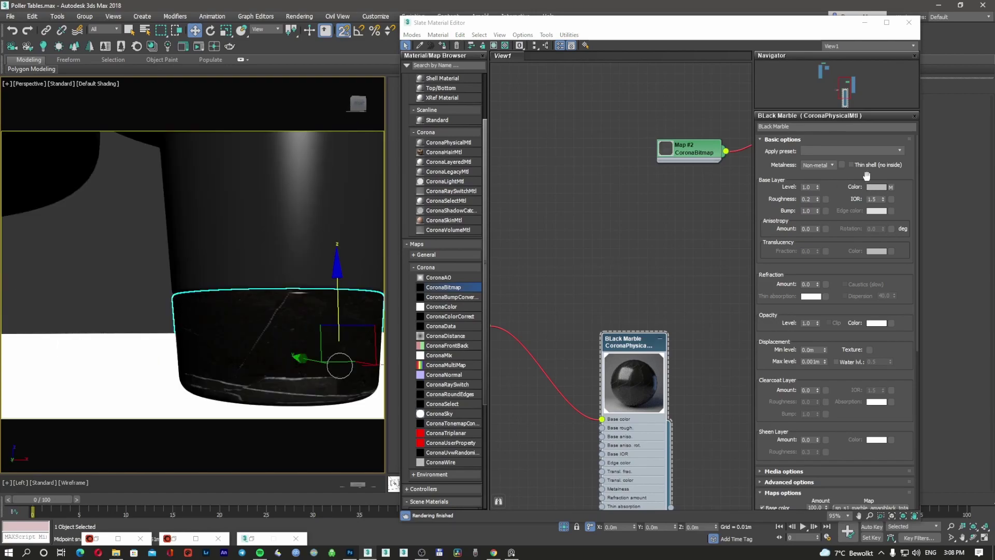
{"action": "left_click", "coordinate": [869, 23]}
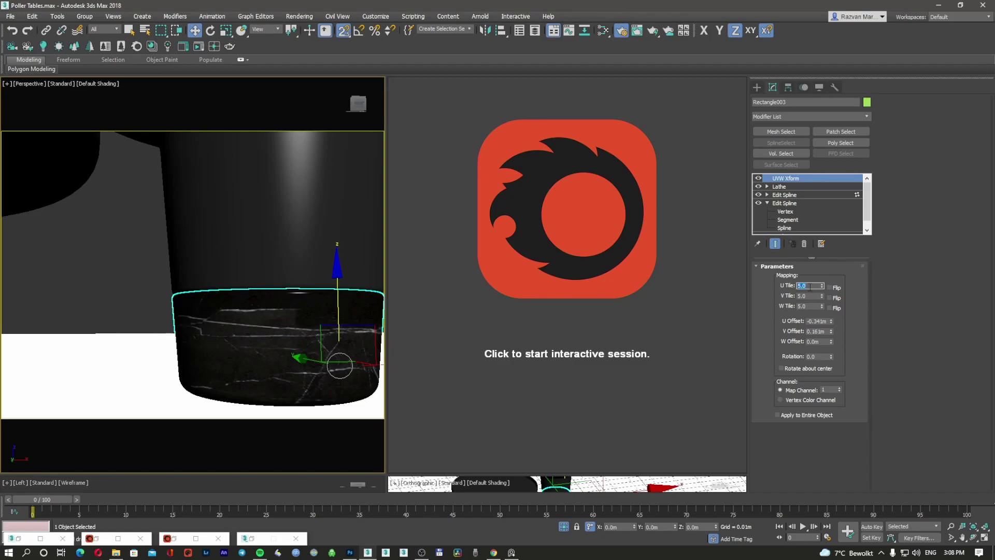
{"action": "type", "text": "3"}
{"action": "key", "text": "Tab"}
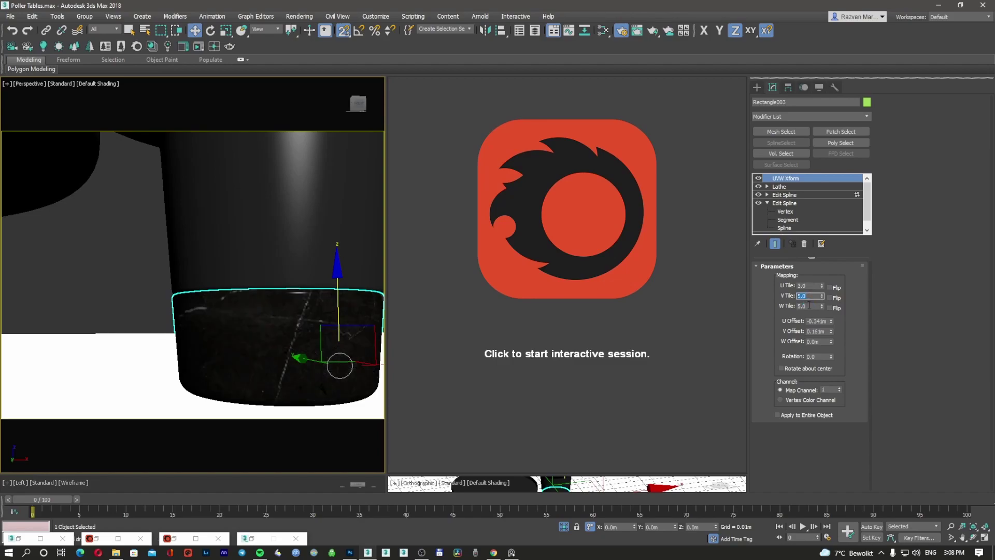
{"action": "key", "text": "Tab"}
{"action": "left_click", "coordinate": [811, 297]}
Adjust the taller table base's UVW Xform to a U offset of -0.369 m and a rotation of 61.
{"action": "left_click_drag", "start_coordinate": [830, 324], "coordinate": [831, 328]}
{"action": "mouse_move", "coordinate": [378, 343]}
{"action": "middle_mouse_down", "text": "alt"}
{"action": "mouse_move", "coordinate": [264, 341]}
{"action": "mouse_move", "coordinate": [451, 338]}
{"action": "mouse_move", "coordinate": [377, 341]}
{"action": "middle_mouse_up", "text": "alt"}
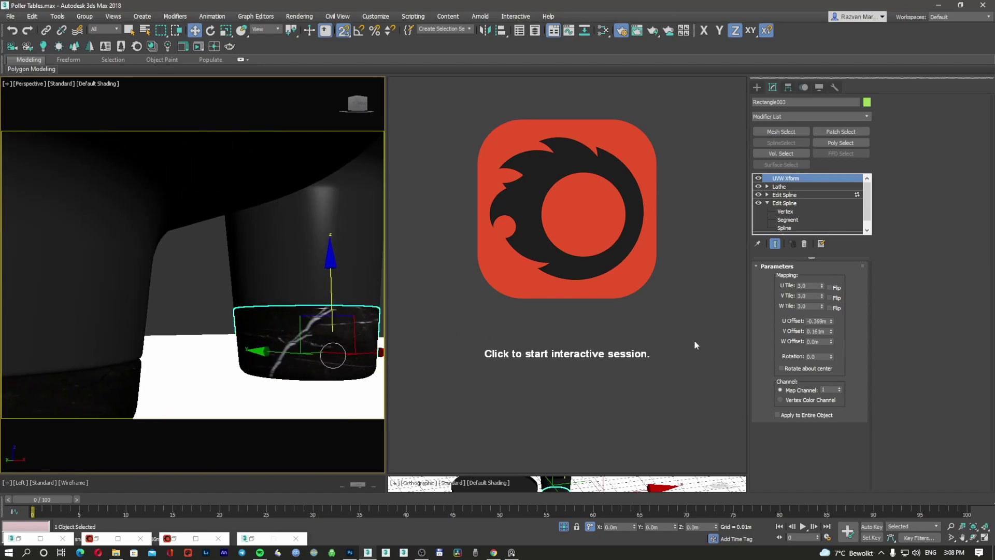
{"action": "left_click_drag", "start_coordinate": [832, 357], "coordinate": [827, 344]}
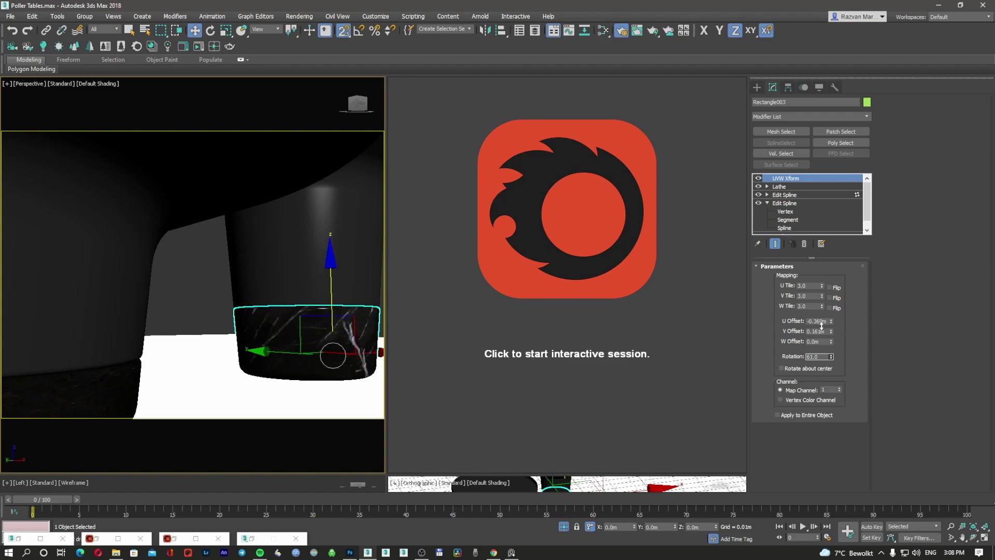
Set the lower table base's UVW Xform tiling to 3.0 in U, V and W and its rotation to 61.
{"action": "middle_click_drag", "start_coordinate": [365, 338], "coordinate": [296, 337]}
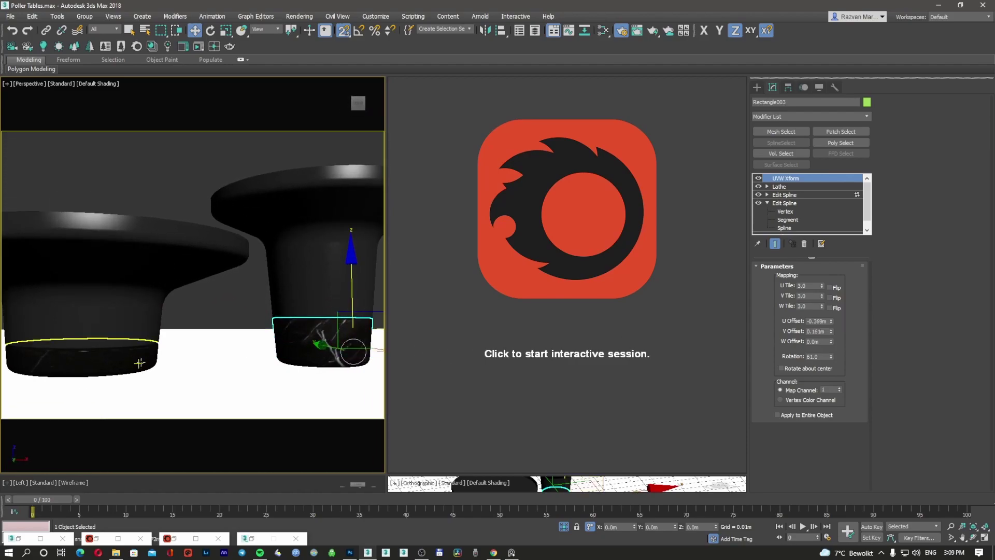
{"action": "middle_click_drag", "start_coordinate": [136, 362], "coordinate": [237, 352]}
{"action": "left_click", "coordinate": [237, 352]}
{"action": "double_click", "coordinate": [806, 286]}
{"action": "type", "text": "3"}
{"action": "key", "text": "Tab"}
{"action": "type", "text": "3"}
{"action": "key", "text": "Tab"}
{"action": "type", "text": "3"}
{"action": "double_click", "coordinate": [815, 296]}
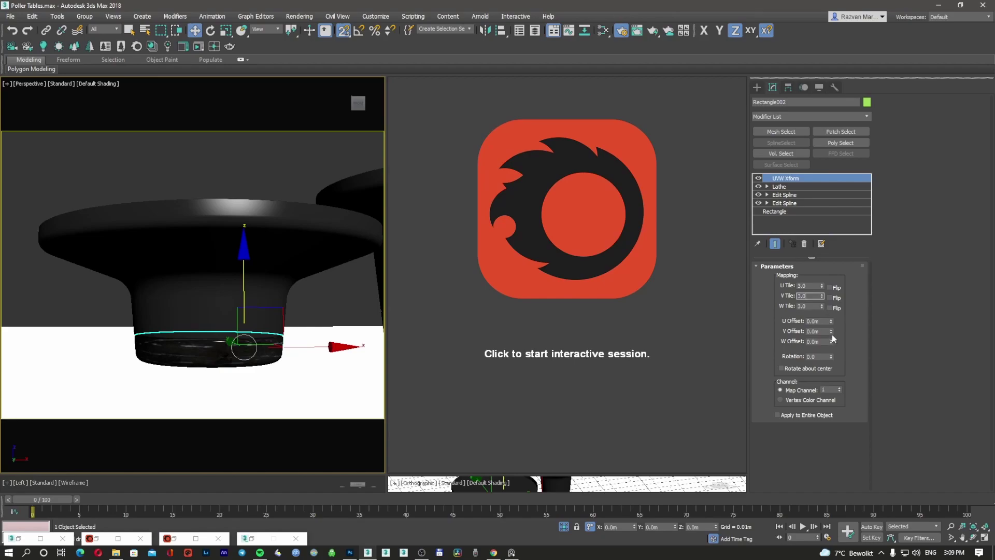
{"action": "left_click_drag", "start_coordinate": [831, 331], "coordinate": [841, 267]}
{"action": "left_click_drag", "start_coordinate": [831, 355], "coordinate": [831, 334]}
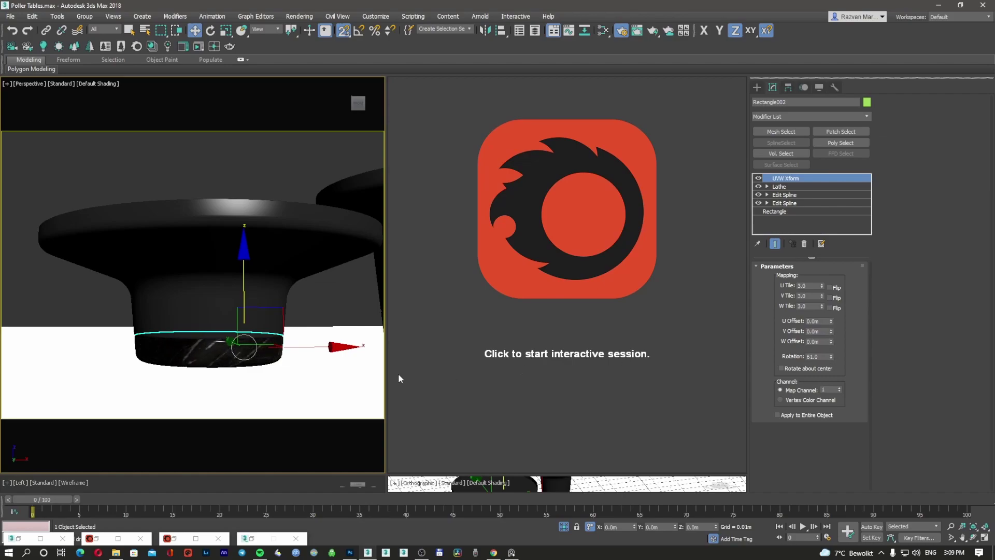
Start the Corona interactive rendering and examine the marble bases of both tables from several angles.
{"action": "middle_click_drag", "start_coordinate": [278, 353], "coordinate": [277, 381], "text": "alt"}
{"action": "scroll", "coordinate": [276, 376], "scroll_direction": "down", "scroll_amount": 5}
{"action": "scroll", "coordinate": [320, 335], "scroll_direction": "up", "scroll_amount": 3}
{"action": "middle_click_drag", "start_coordinate": [320, 335], "coordinate": [260, 335]}
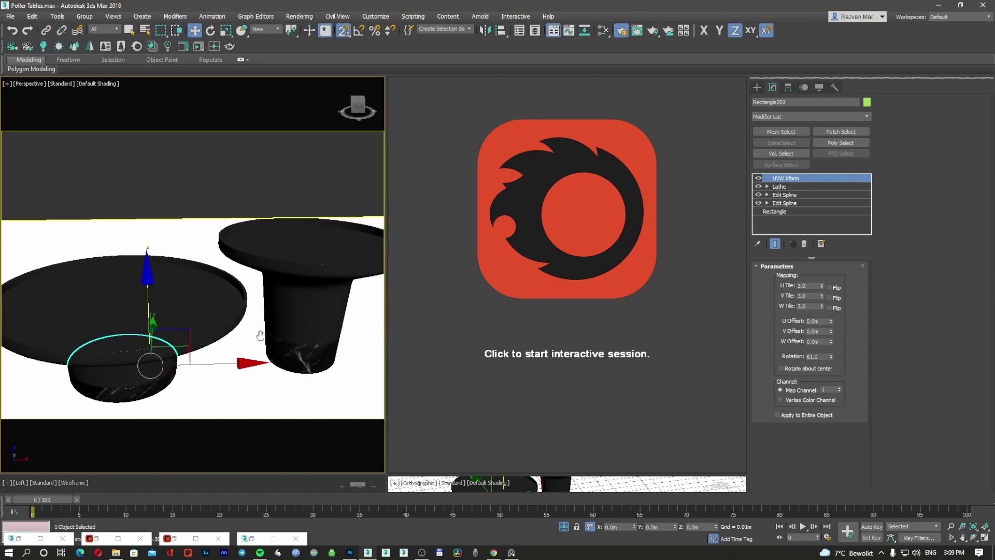
{"action": "left_click", "coordinate": [564, 254]}
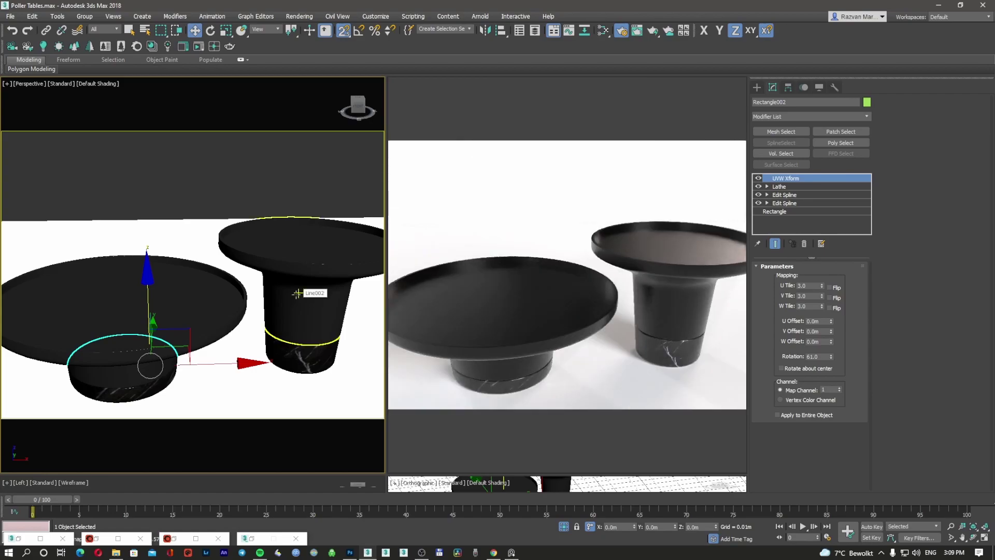
{"action": "mouse_move", "coordinate": [302, 312]}
{"action": "middle_mouse_down", "text": "alt"}
{"action": "mouse_move", "coordinate": [298, 301]}
{"action": "mouse_move", "coordinate": [293, 311]}
{"action": "middle_mouse_up", "text": "alt"}
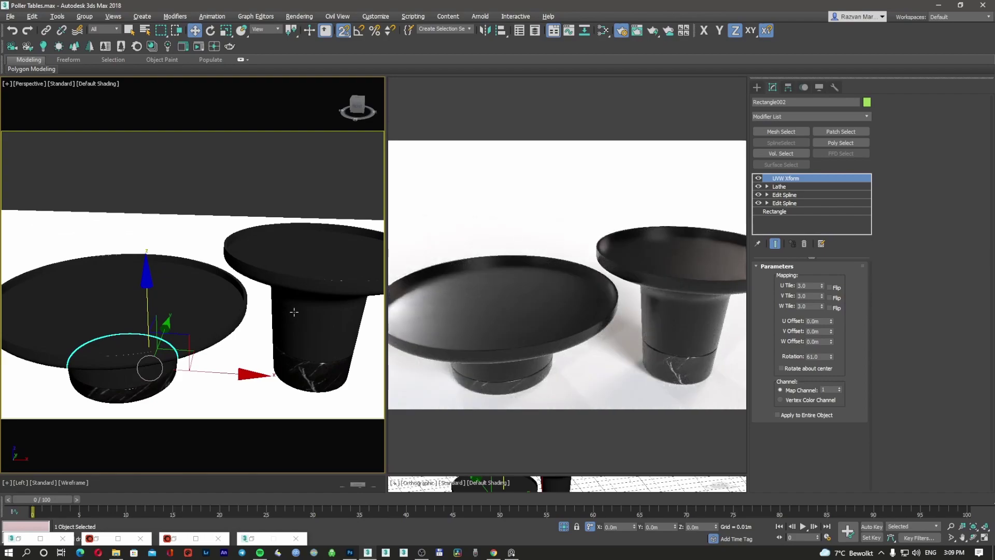
{"action": "middle_click_drag", "start_coordinate": [294, 311], "coordinate": [274, 304], "text": "alt"}
{"action": "scroll", "coordinate": [297, 301], "scroll_direction": "down", "scroll_amount": 3}
Stop the interactive rendering and open the common parameters of the render setup.
{"action": "left_click", "coordinate": [277, 304]}
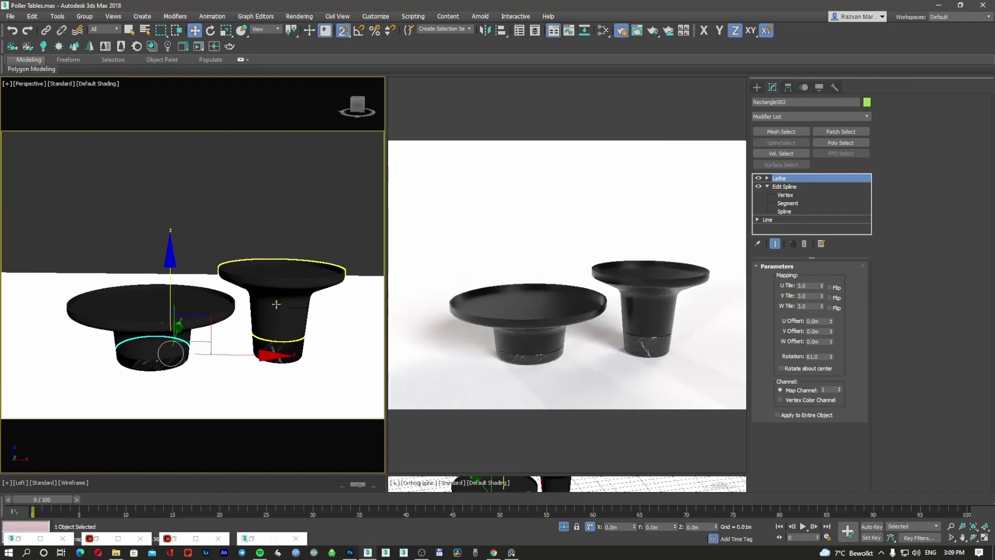
{"action": "key", "text": "F10"}
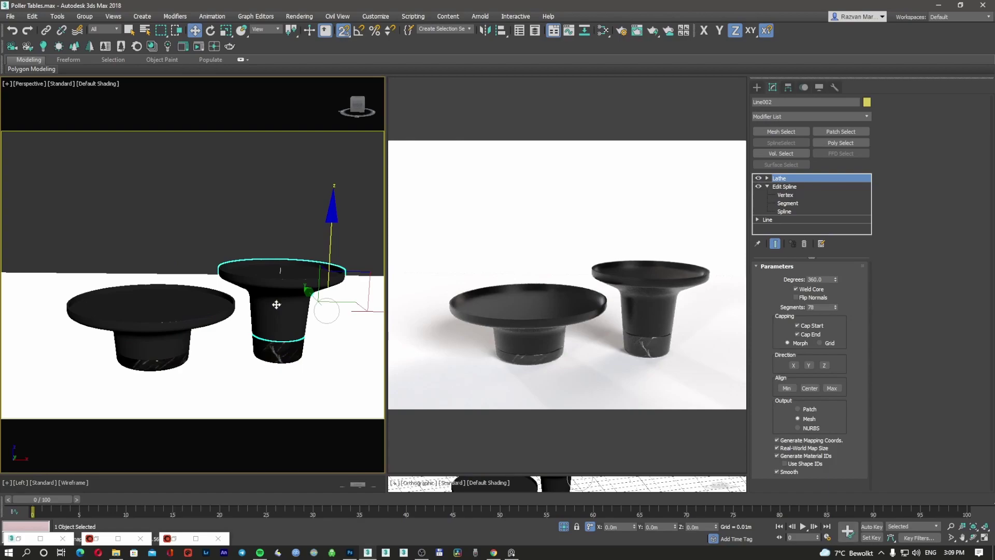
{"action": "right_click", "coordinate": [512, 231]}
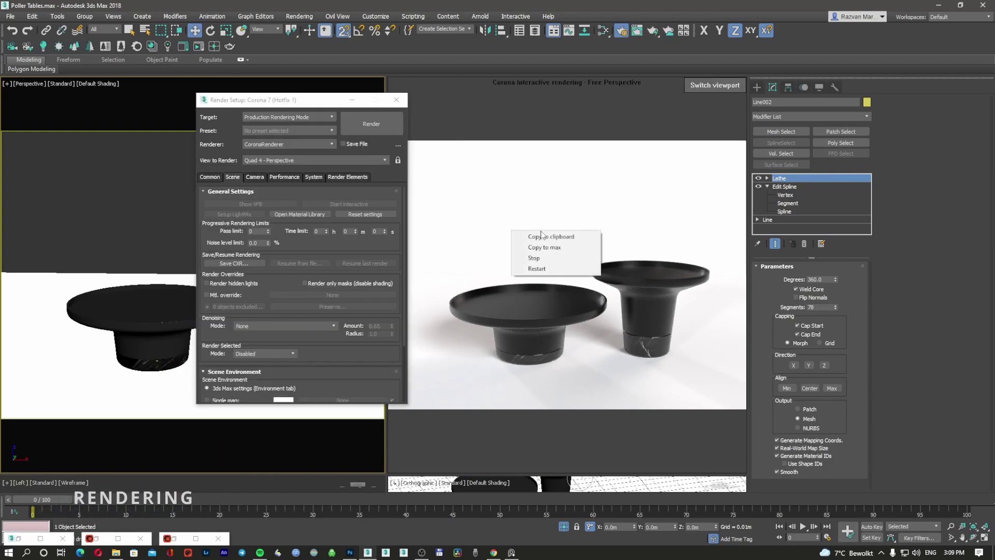
{"action": "left_click", "coordinate": [546, 260]}
{"action": "left_click", "coordinate": [545, 260]}
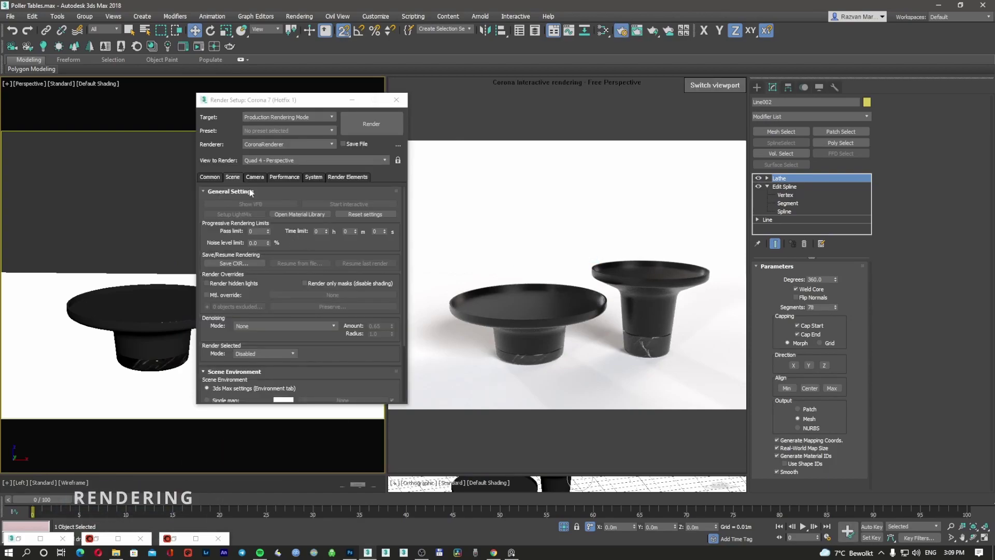
{"action": "left_click", "coordinate": [210, 177]}
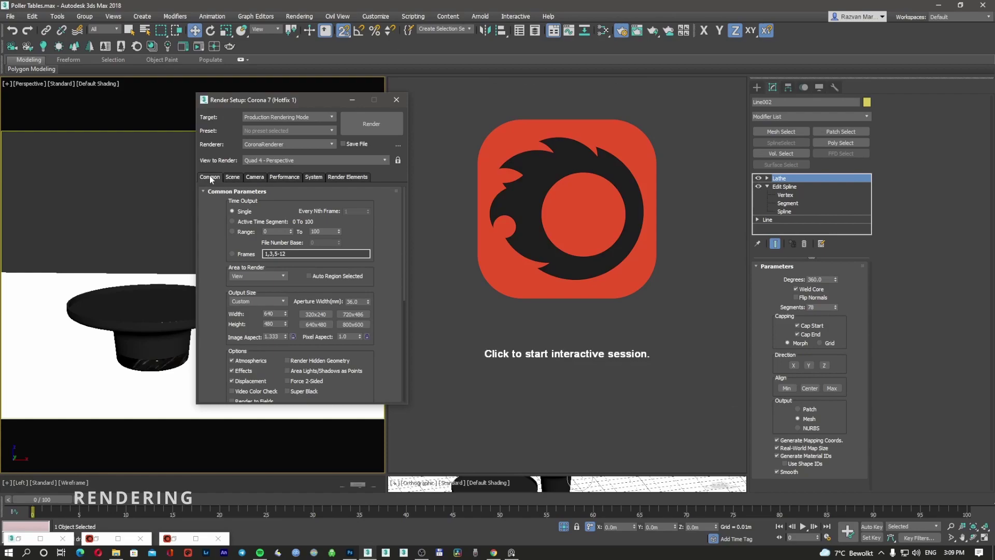
Set the render output size to 800 by 800 pixels and minimize the render setup.
{"action": "double_click", "coordinate": [279, 314]}
{"action": "double_click", "coordinate": [278, 323]}
{"action": "type", "text": "8"}
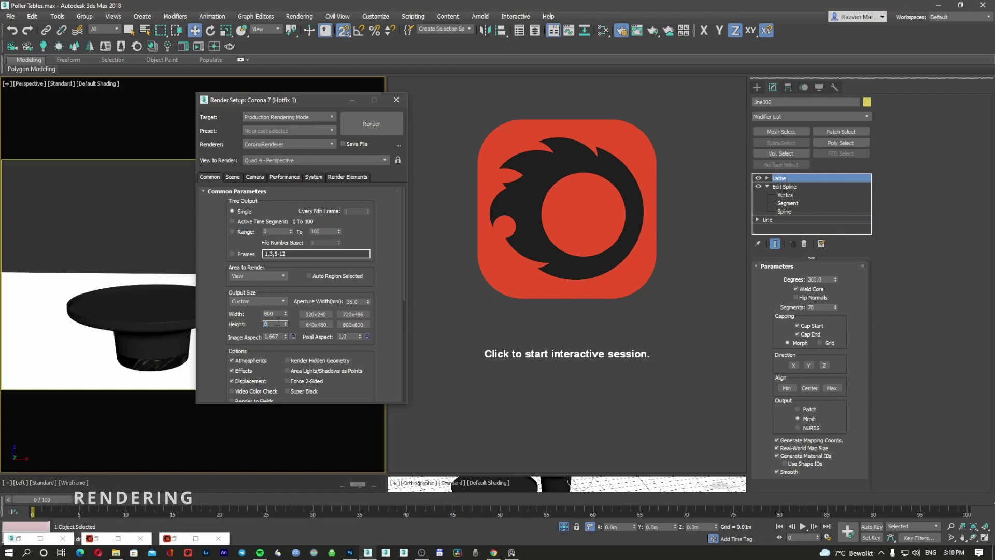
{"action": "type", "text": "00"}
{"action": "key", "text": "Return"}
{"action": "left_click", "coordinate": [352, 99]}
Frame both tables more closely in the perspective view for the square render.
{"action": "middle_click_drag", "start_coordinate": [234, 271], "coordinate": [213, 301]}
{"action": "left_click", "coordinate": [951, 526]}
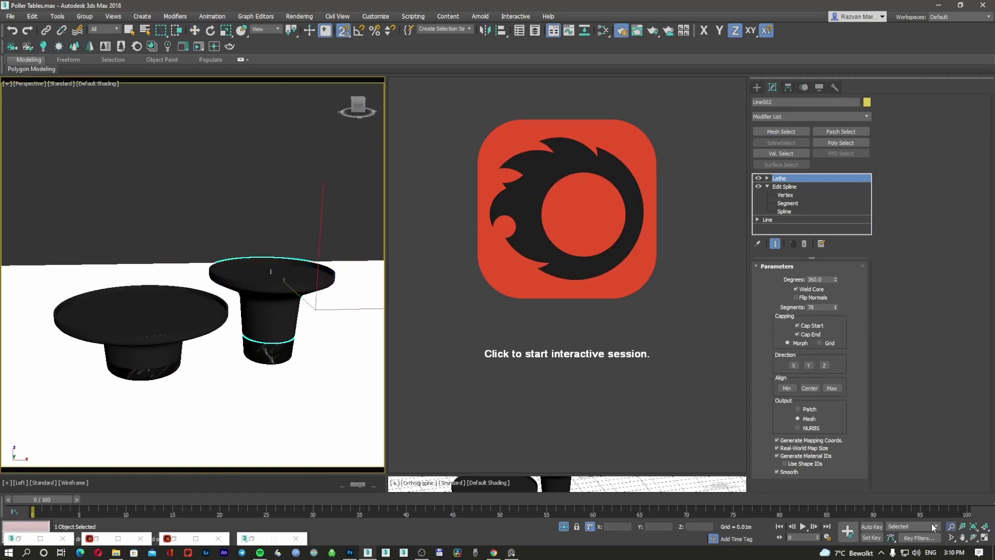
{"action": "mouse_move", "coordinate": [262, 285]}
{"action": "left_mouse_down"}
{"action": "mouse_move", "coordinate": [262, 274]}
{"action": "mouse_move", "coordinate": [255, 285]}
{"action": "left_mouse_up"}
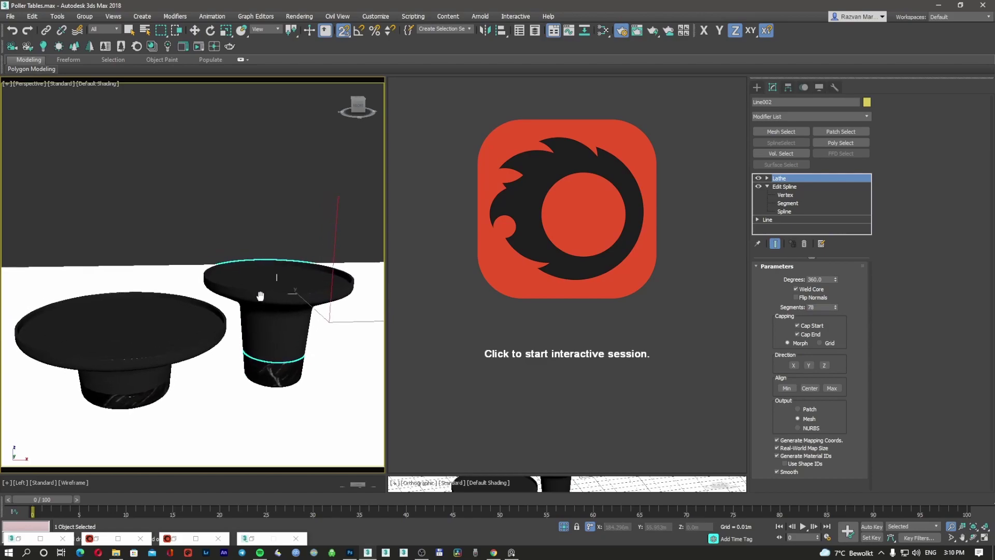
{"action": "key", "text": "w"}
{"action": "left_click_drag", "start_coordinate": [349, 311], "coordinate": [345, 332]}
{"action": "key", "text": "ctrl+z"}
Group the taller table's body and marble base into one object.
{"action": "left_click", "coordinate": [277, 277], "text": "ctrl"}
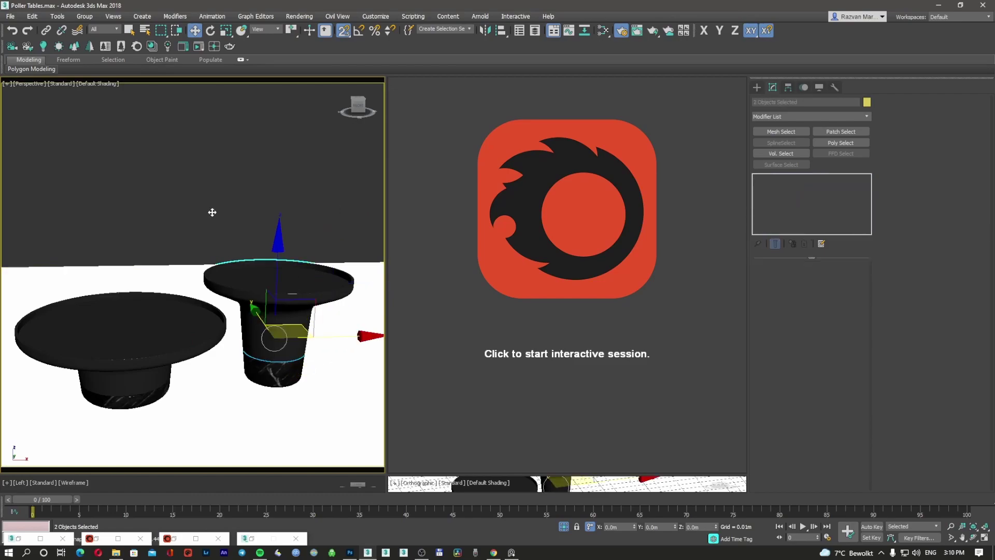
{"action": "left_click", "coordinate": [85, 16]}
{"action": "left_click", "coordinate": [89, 32]}
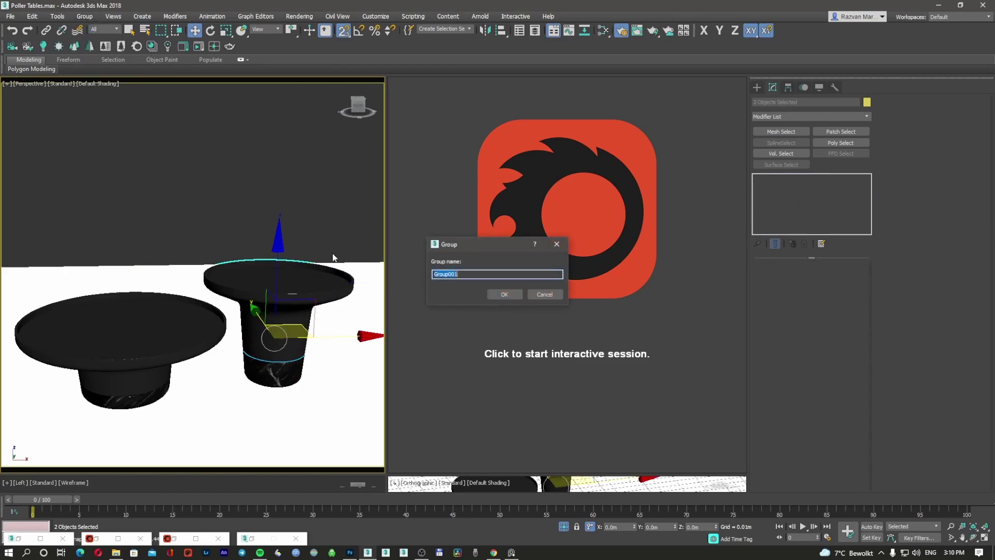
{"action": "left_click", "coordinate": [503, 297]}
Group the lower table's top and marble base into one object.
{"action": "left_click", "coordinate": [160, 340]}
{"action": "left_click", "coordinate": [132, 401], "text": "ctrl"}
{"action": "left_click", "coordinate": [84, 16]}
{"action": "left_click", "coordinate": [90, 33]}
{"action": "left_click", "coordinate": [503, 294]}
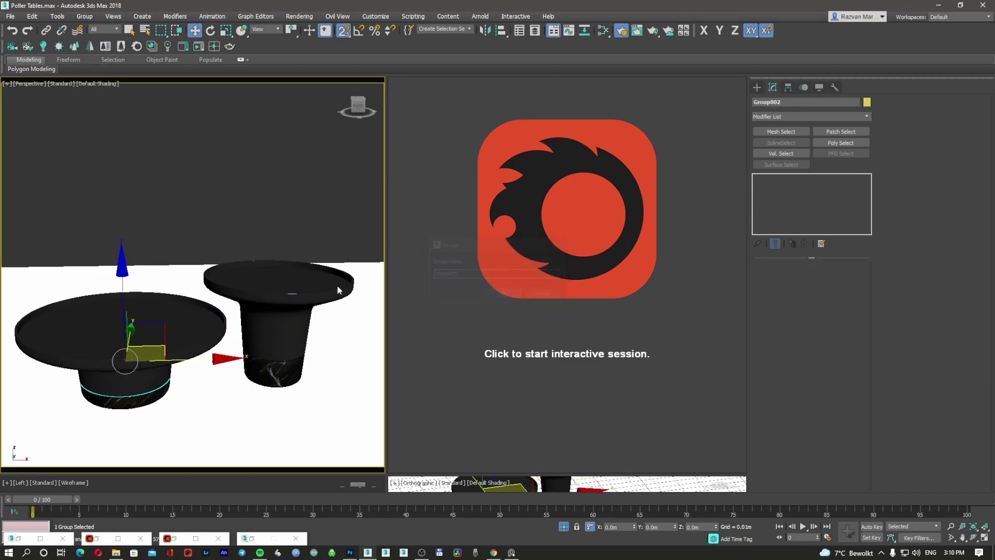
Move the taller table in front of the lower one, run a brief test render and cancel it.
{"action": "left_click", "coordinate": [273, 291]}
{"action": "key", "text": "shift+q"}
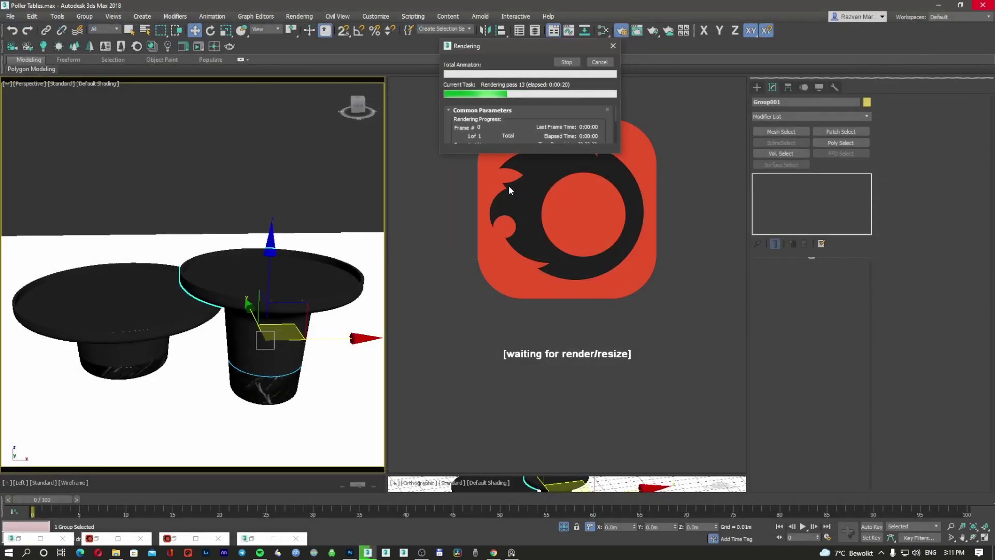
{"action": "left_click", "coordinate": [600, 63]}
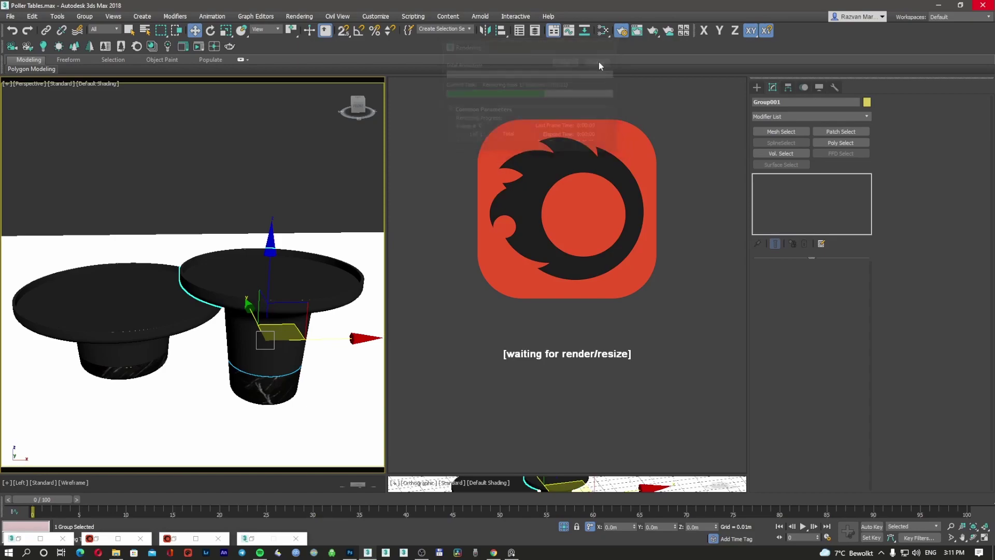
{"action": "left_click", "coordinate": [325, 176]}
Set the noise level limit to 2.0 % in the Corona scene settings of the render setup.
{"action": "key", "text": "F10"}
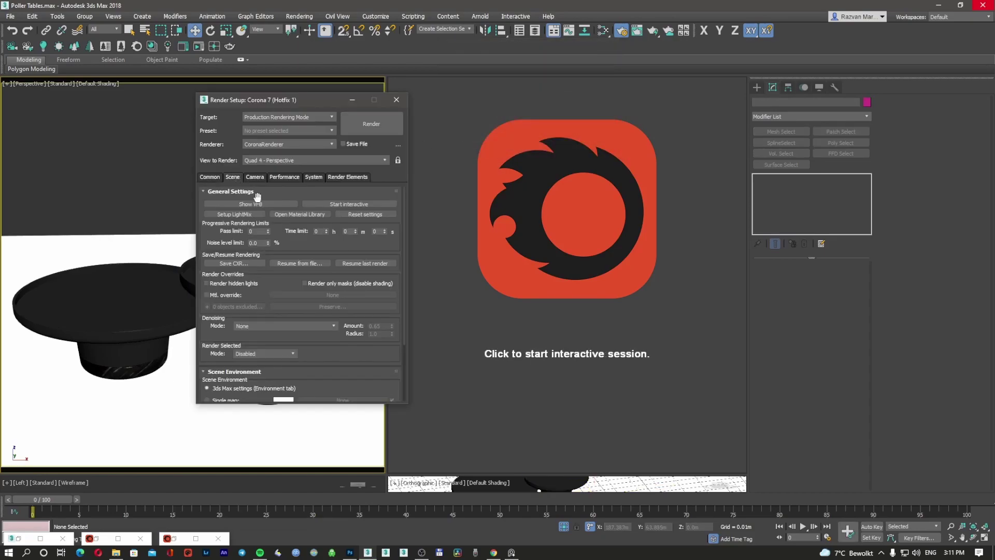
{"action": "double_click", "coordinate": [258, 242]}
{"action": "left_click", "coordinate": [309, 247]}
{"action": "scroll", "coordinate": [306, 241], "scroll_direction": "down", "scroll_amount": 3}
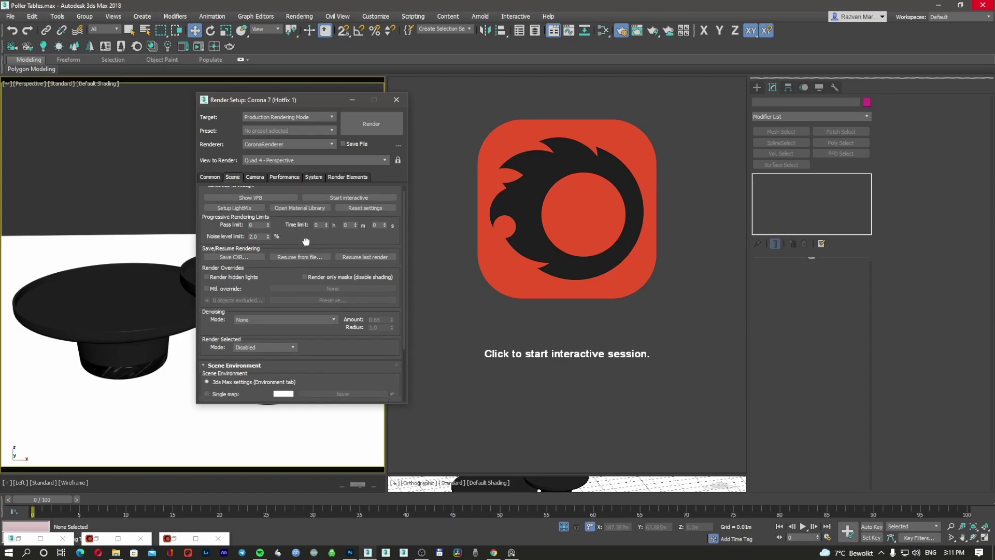
Set denoising to Intel CPU AI (speed-quality hybrid) with an amount of 0.8 and start the production render.
{"action": "mouse_move", "coordinate": [327, 322]}
{"action": "left_mouse_down"}
{"action": "mouse_move", "coordinate": [323, 266]}
{"action": "mouse_move", "coordinate": [324, 303]}
{"action": "left_mouse_up"}
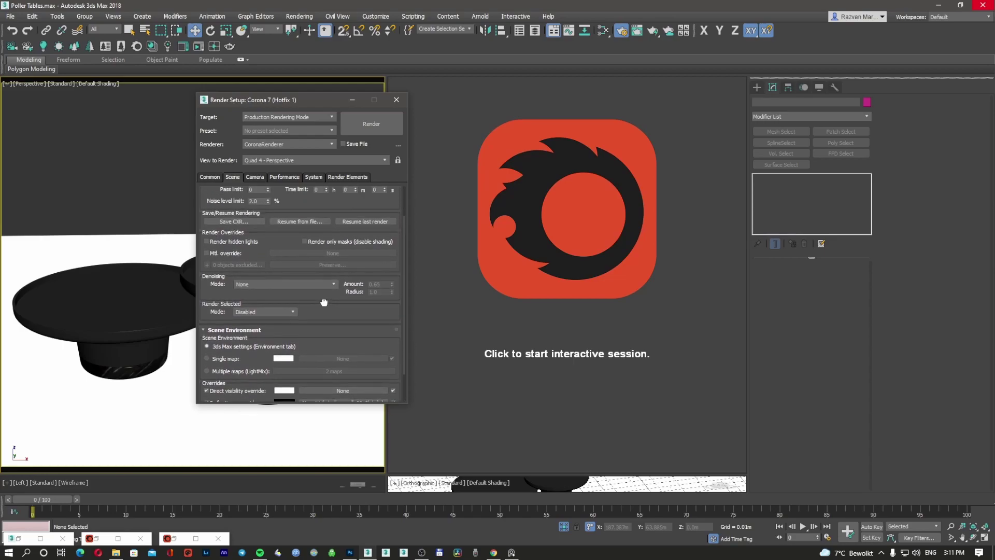
{"action": "left_click", "coordinate": [281, 285]}
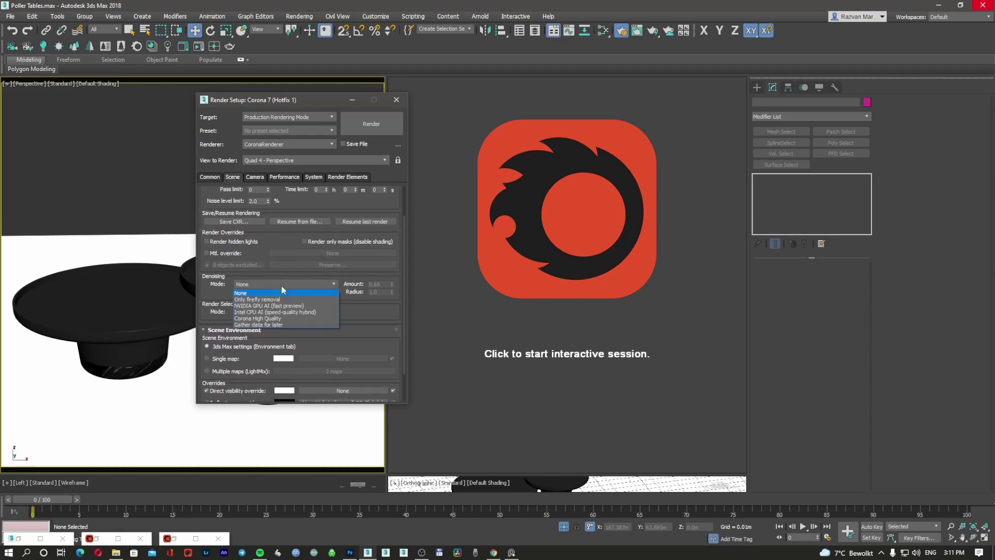
{"action": "left_click", "coordinate": [295, 311]}
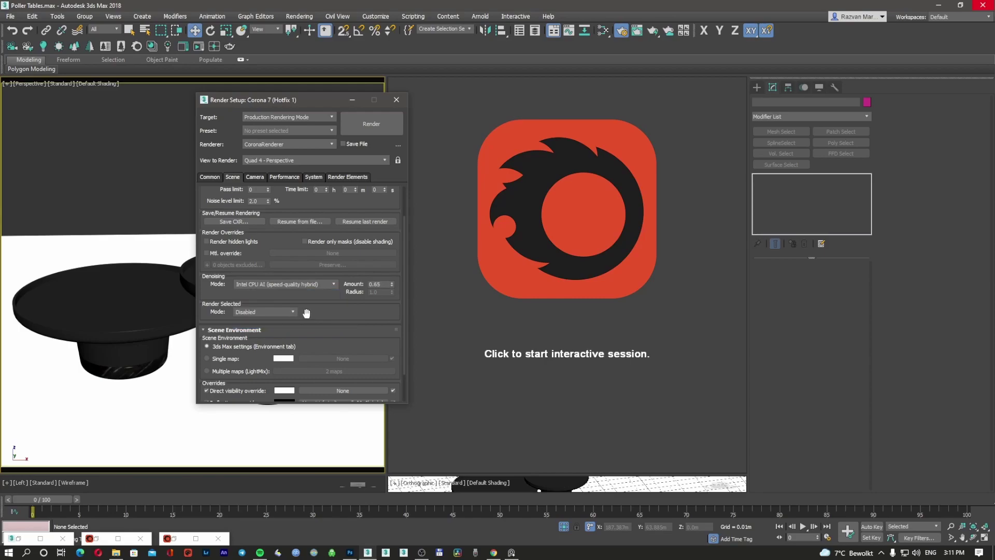
{"action": "double_click", "coordinate": [379, 286]}
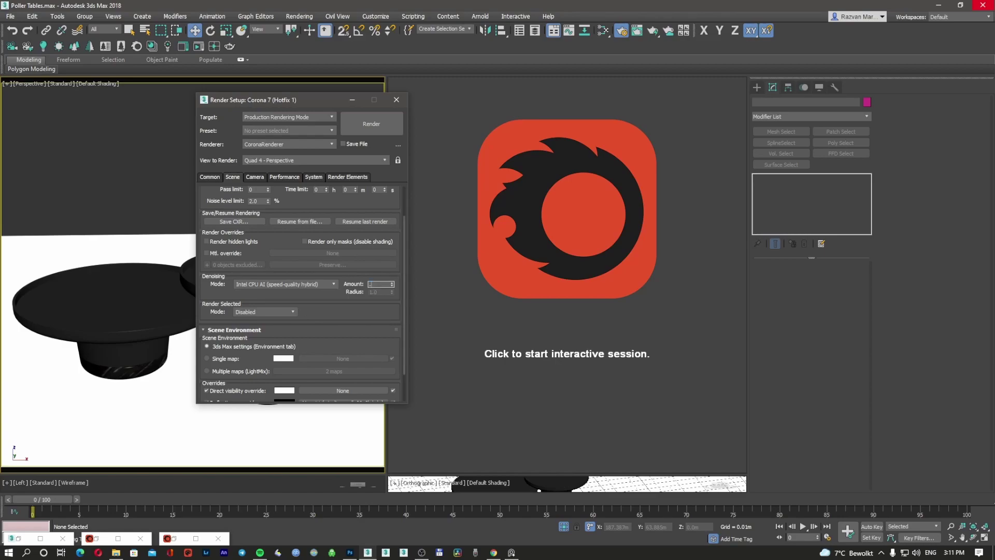
{"action": "key", "text": "Return"}
{"action": "left_click", "coordinate": [372, 126]}
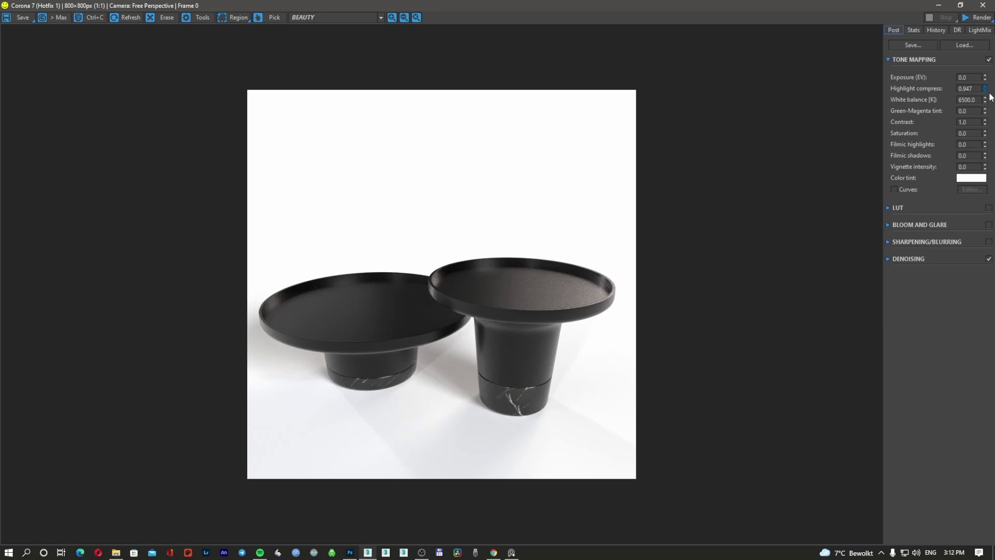
Adjust the render's tone mapping to highlight compress 0.983, contrast 2.0, filmic highlights 0.192 and filmic shadows 0.648.
{"action": "left_click_drag", "start_coordinate": [991, 97], "coordinate": [992, 92]}
{"action": "key", "text": "BackSpace"}
{"action": "type", "text": "2"}
{"action": "key", "text": "Tab"}
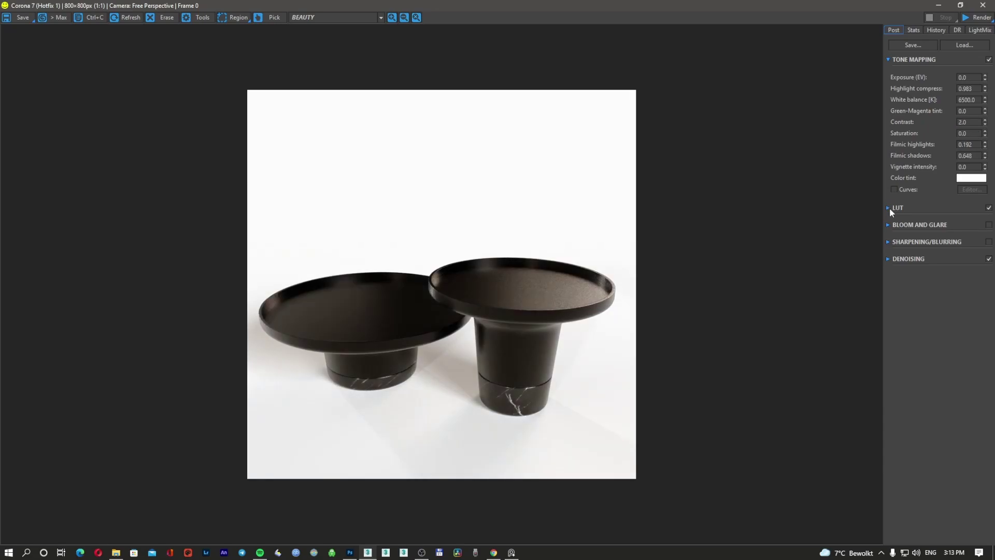
Try several LUT presets on the render and apply Kim_Amlan...graphic_01 with an opacity of 0.30.
{"action": "left_click", "coordinate": [888, 207]}
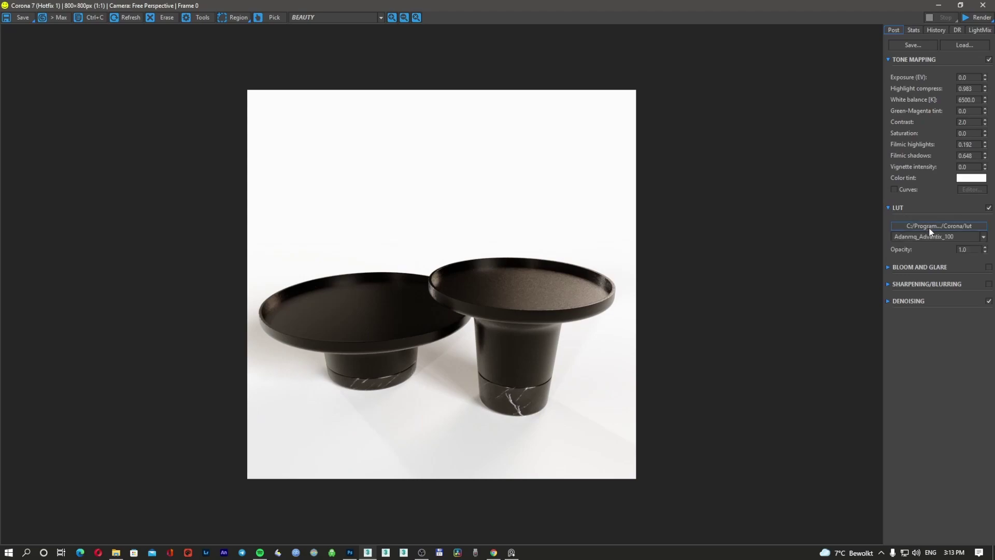
{"action": "left_click", "coordinate": [931, 236]}
{"action": "left_click", "coordinate": [937, 257]}
{"action": "left_click", "coordinate": [936, 237]}
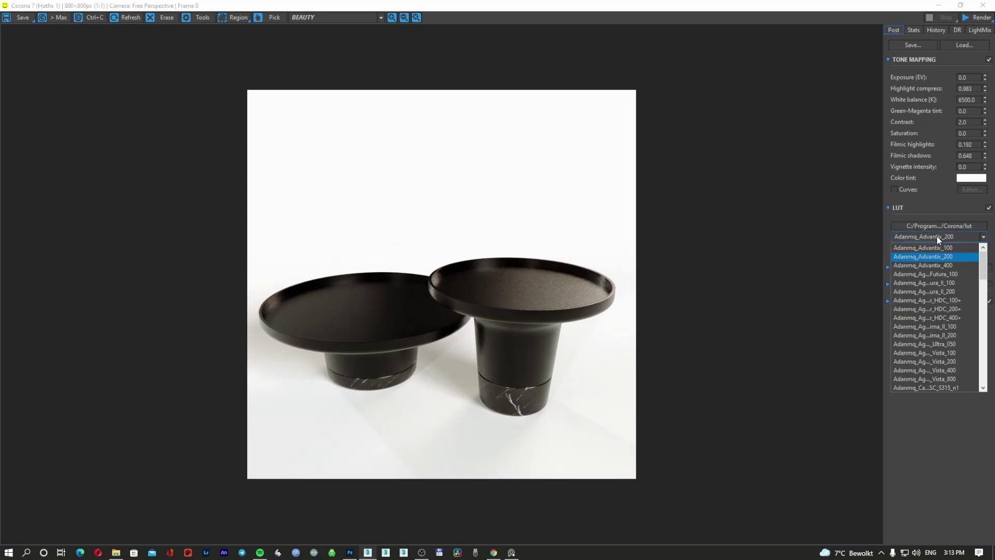
{"action": "left_click", "coordinate": [944, 265]}
{"action": "left_click", "coordinate": [942, 237]}
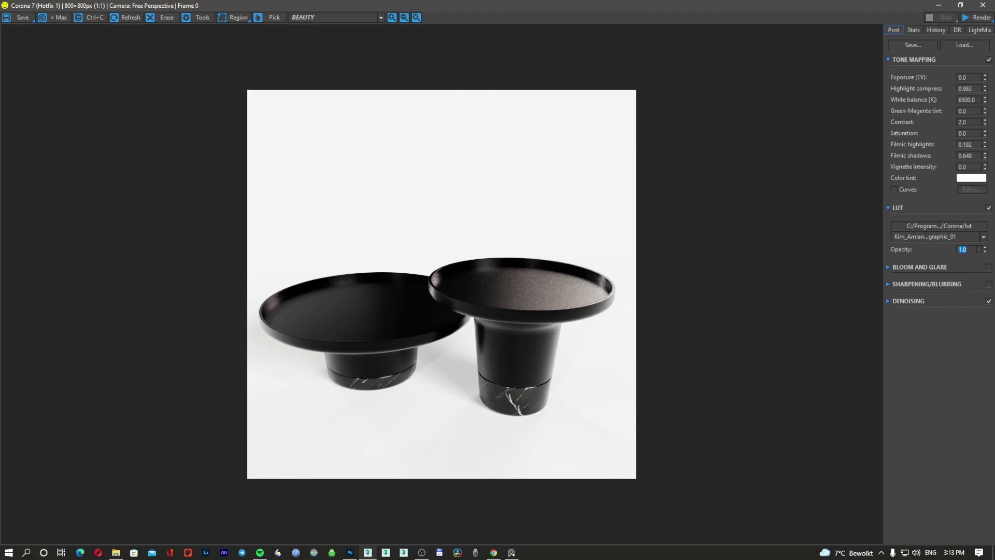
{"action": "type", "text": ".5"}
{"action": "key", "text": "Return"}
Enable sharpening/blurring, expand the denoising settings and examine the rendered tabletops and marble bases up close.
{"action": "left_click", "coordinate": [988, 284]}
{"action": "left_click", "coordinate": [915, 299]}
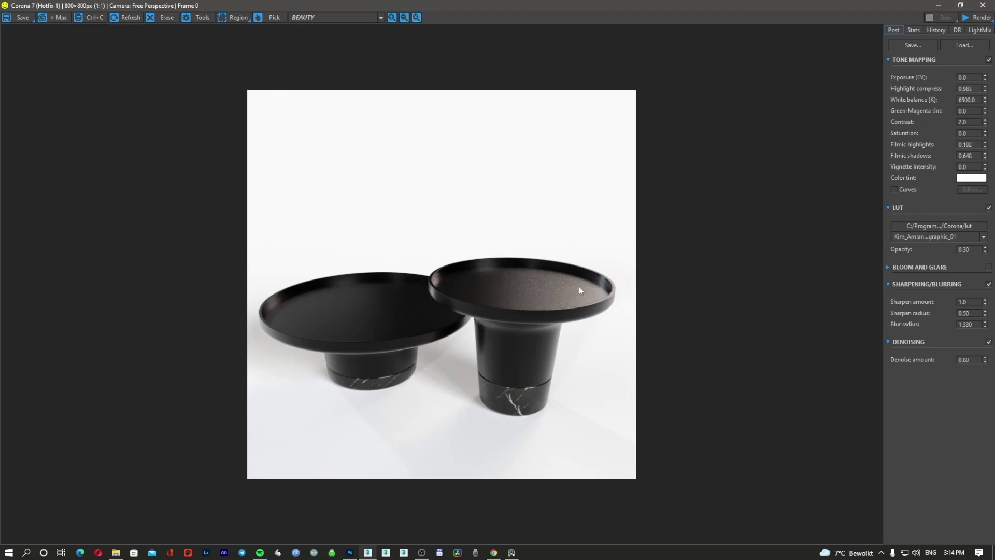
{"action": "scroll", "coordinate": [534, 285], "scroll_direction": "up", "scroll_amount": 1}
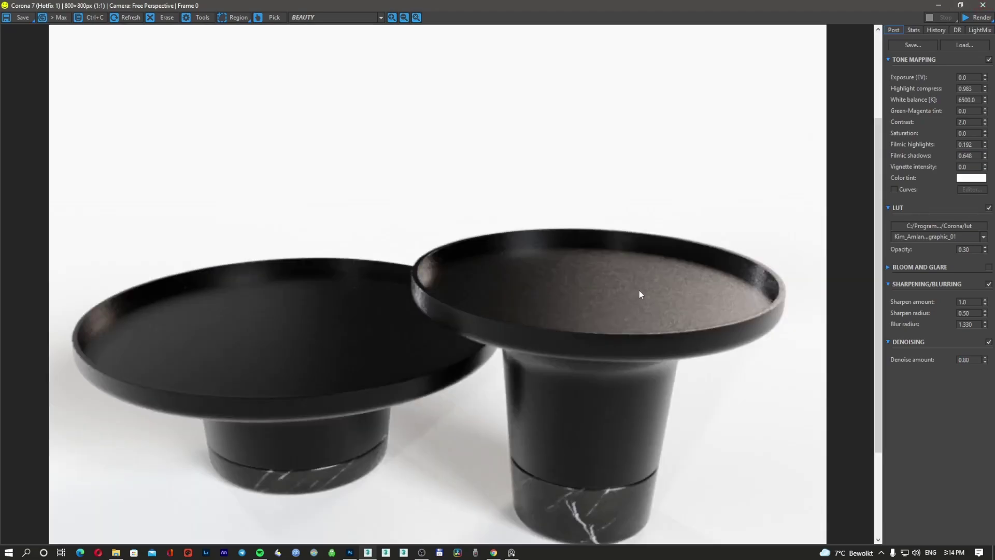
{"action": "scroll", "coordinate": [560, 290], "scroll_direction": "down", "scroll_amount": 1}
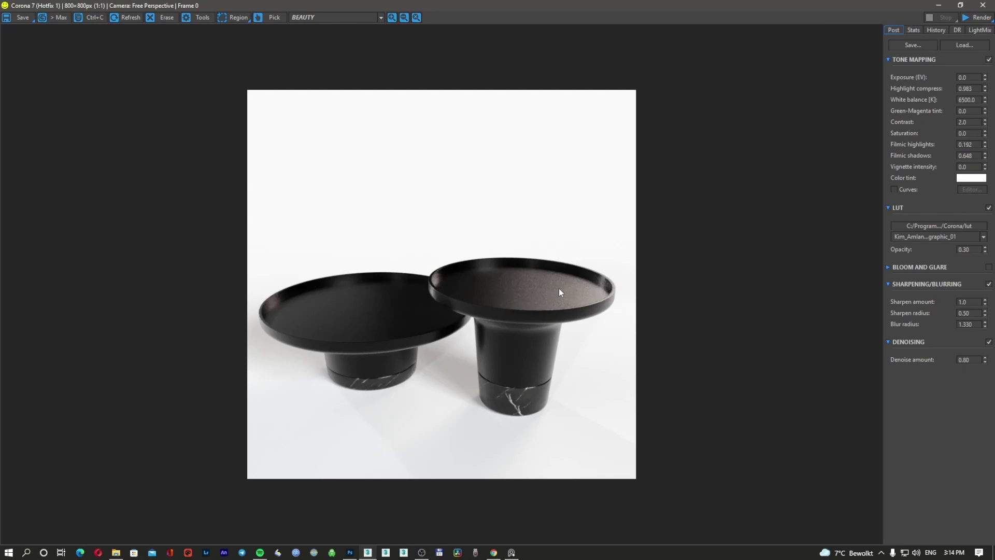
{"action": "scroll", "coordinate": [487, 363], "scroll_direction": "up", "scroll_amount": 1}
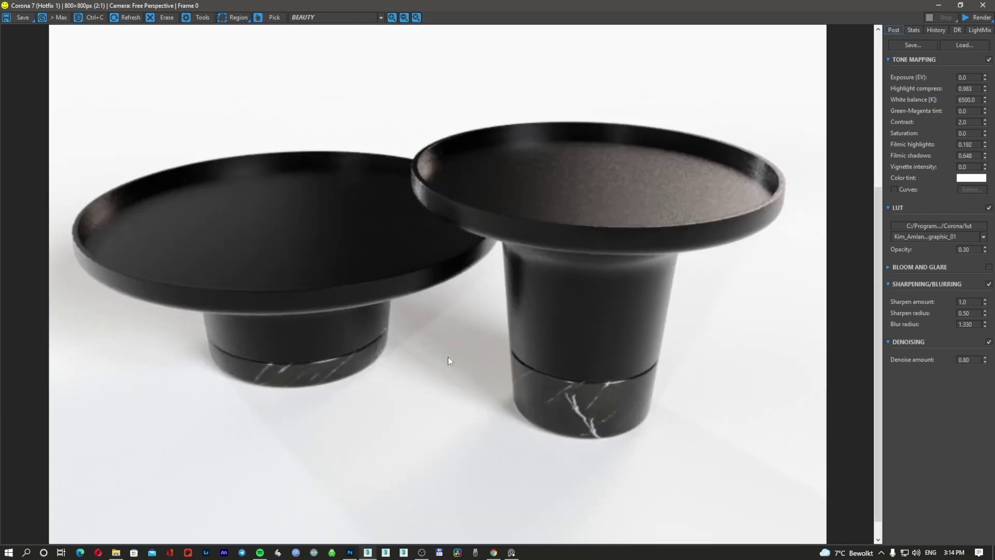
{"action": "scroll", "coordinate": [447, 362], "scroll_direction": "down", "scroll_amount": 1}
{"action": "scroll", "coordinate": [524, 325], "scroll_direction": "up", "scroll_amount": 1}
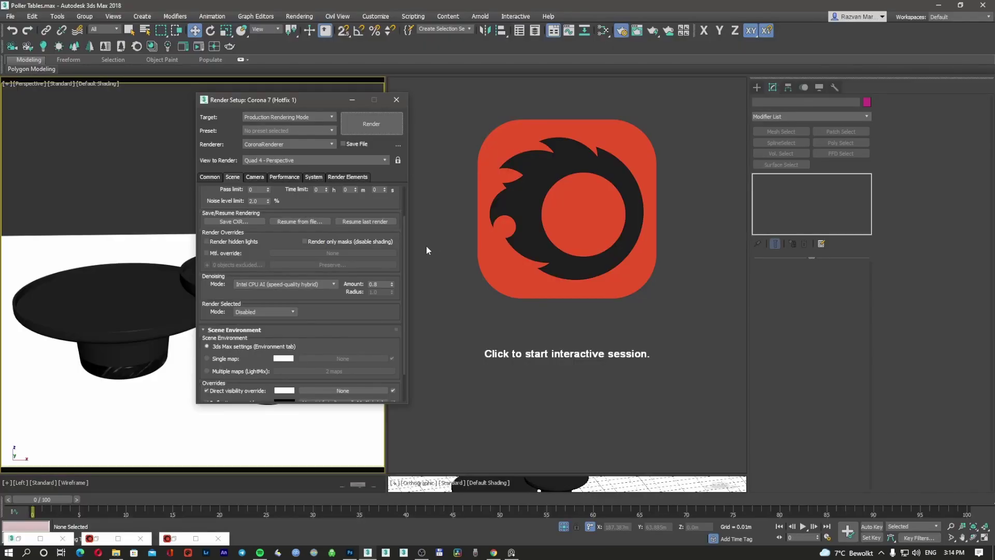
Open the roughness bitmap of the Black aluminium material in the Slate Material Editor.
{"action": "left_click", "coordinate": [101, 314]}
{"action": "key", "text": "m"}
{"action": "middle_click_drag", "start_coordinate": [647, 292], "coordinate": [531, 334]}
{"action": "middle_click_drag", "start_coordinate": [631, 264], "coordinate": [592, 327]}
{"action": "scroll", "coordinate": [621, 290], "scroll_direction": "up", "scroll_amount": 1}
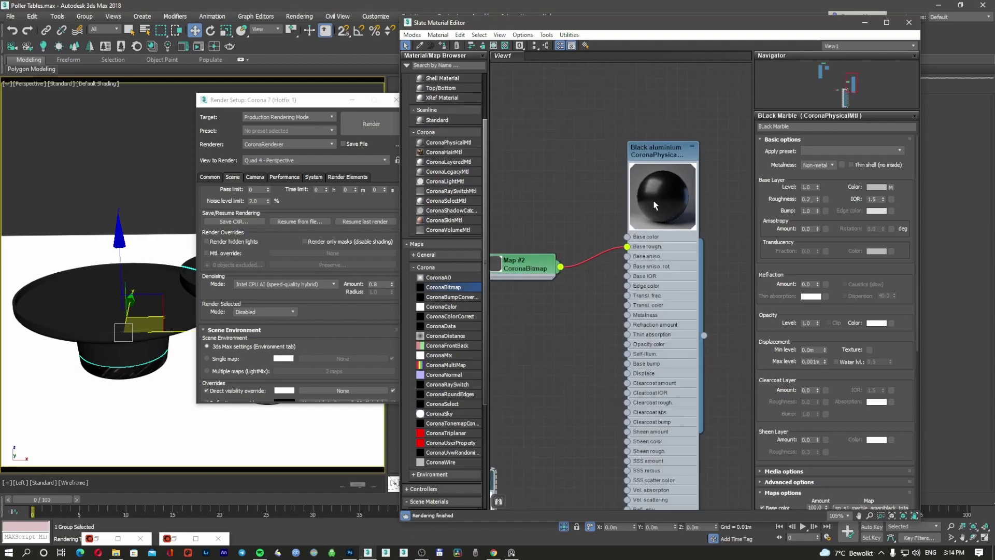
{"action": "double_click", "coordinate": [517, 268]}
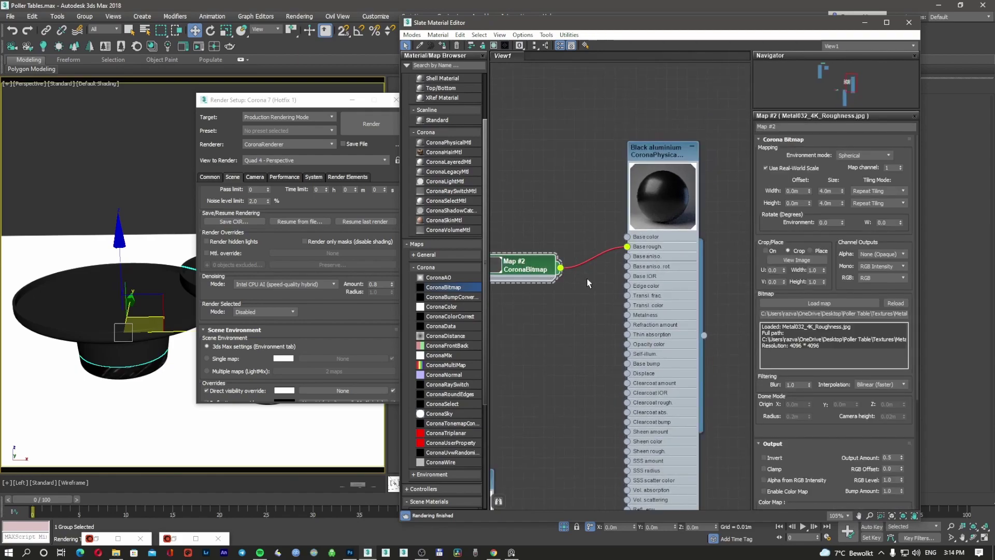
Try a real-world size of 2 m in width and height for the aluminium roughness map.
{"action": "double_click", "coordinate": [829, 191]}
{"action": "type", "text": "2"}
{"action": "double_click", "coordinate": [832, 203]}
{"action": "type", "text": "2"}
{"action": "key", "text": "Return"}
Set the aluminium roughness map's real-world size to 1.0 m in width and height.
{"action": "double_click", "coordinate": [831, 191]}
{"action": "type", "text": "1"}
{"action": "double_click", "coordinate": [830, 203]}
{"action": "type", "text": "1"}
{"action": "key", "text": "Return"}
Set the aluminium roughness map's output amount to 0.3.
{"action": "scroll", "coordinate": [826, 417], "scroll_direction": "down", "scroll_amount": 1}
{"action": "double_click", "coordinate": [895, 441]}
{"action": "type", "text": "0.3"}
{"action": "key", "text": "Return"}
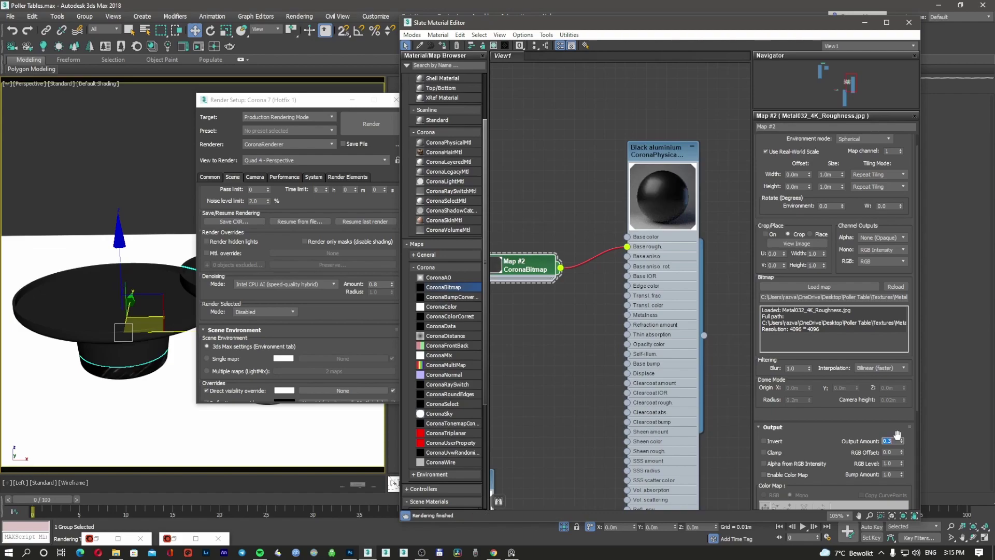
Lower the noise level limit to 1.2 % and start a new production render.
{"action": "left_click", "coordinate": [258, 201]}
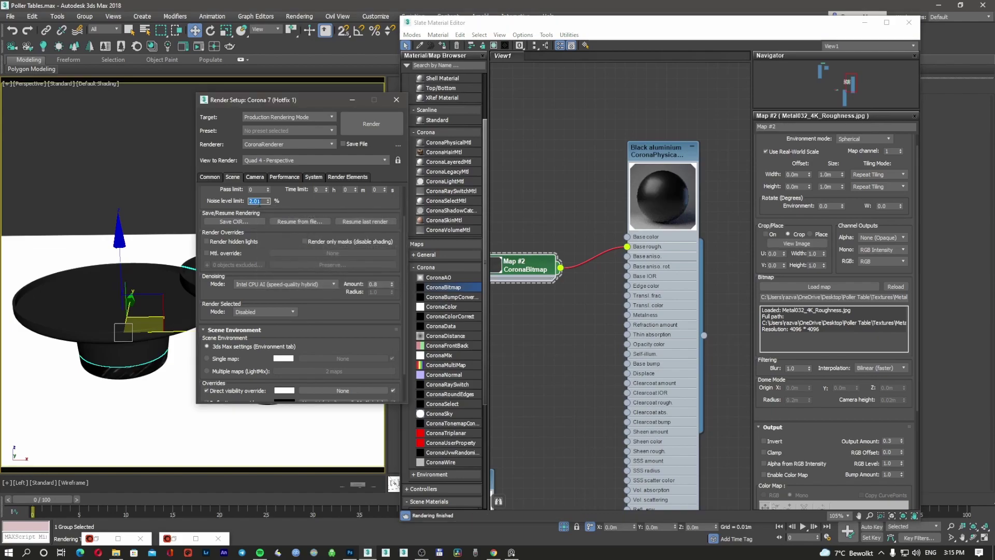
{"action": "left_click", "coordinate": [363, 123]}
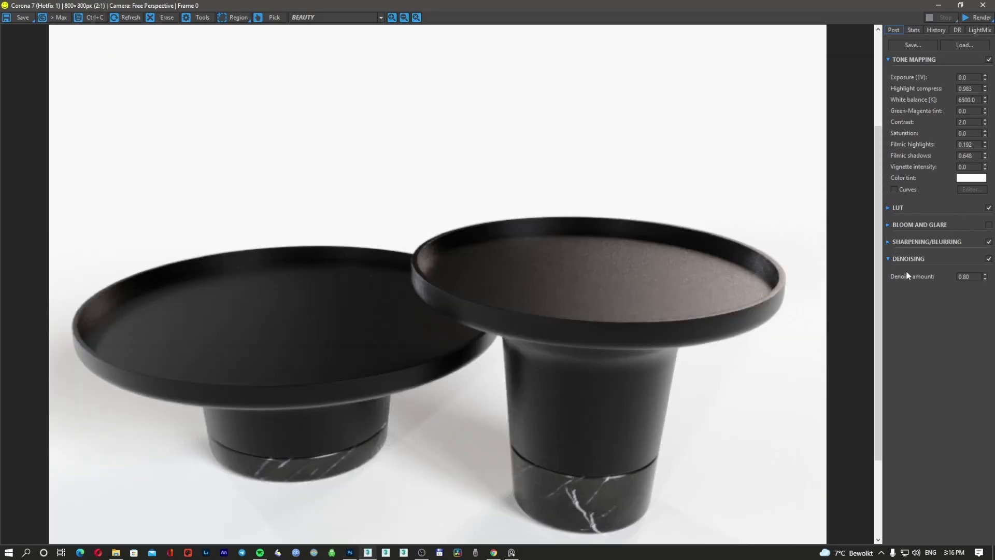
Set the render's blur radius to 0.5 under sharpening/blurring and open the sharpen radius for editing.
{"action": "left_click", "coordinate": [887, 243]}
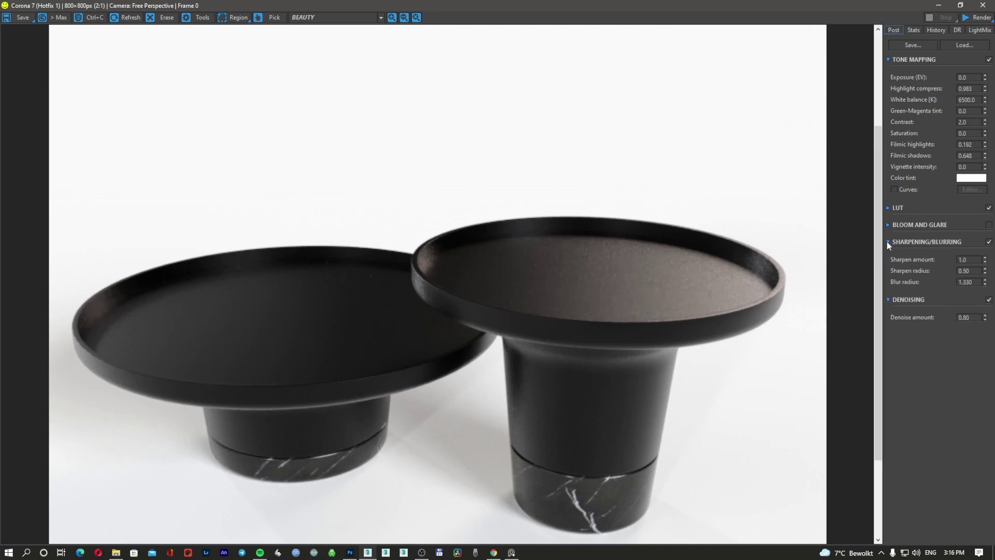
{"action": "double_click", "coordinate": [969, 282]}
{"action": "type", "text": "0.5"}
{"action": "key", "text": "Return"}
{"action": "double_click", "coordinate": [967, 270]}
{"action": "scroll", "coordinate": [614, 309], "scroll_direction": "down", "scroll_amount": 2}
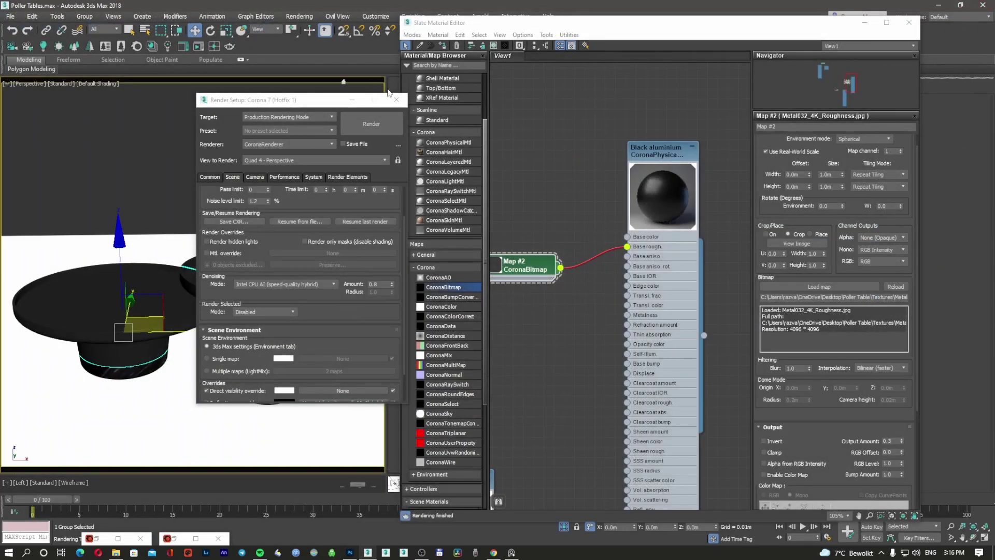
Close the render setup and switch to the reference image board to examine the photos of the tables.
{"action": "left_click", "coordinate": [397, 99]}
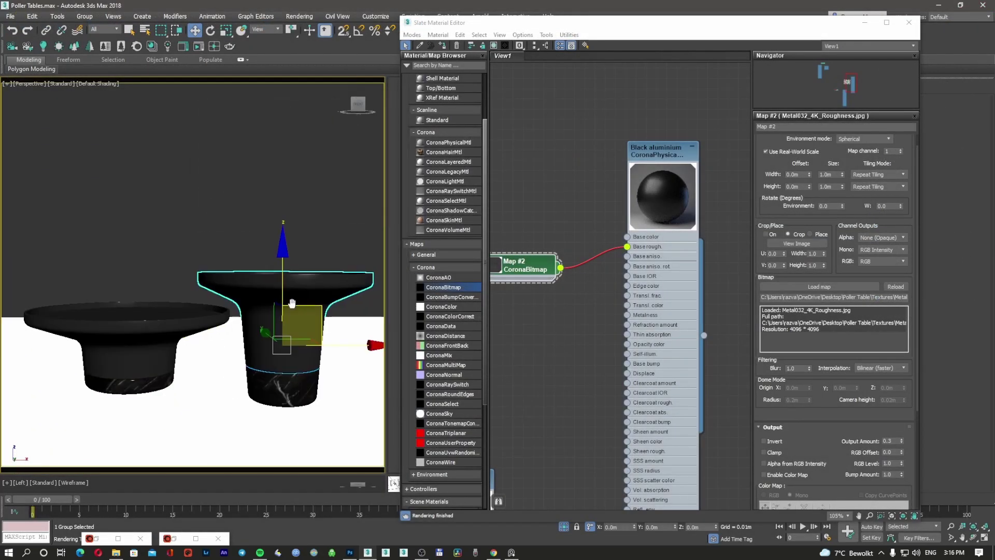
{"action": "middle_click_drag", "start_coordinate": [283, 309], "coordinate": [287, 309], "text": "alt"}
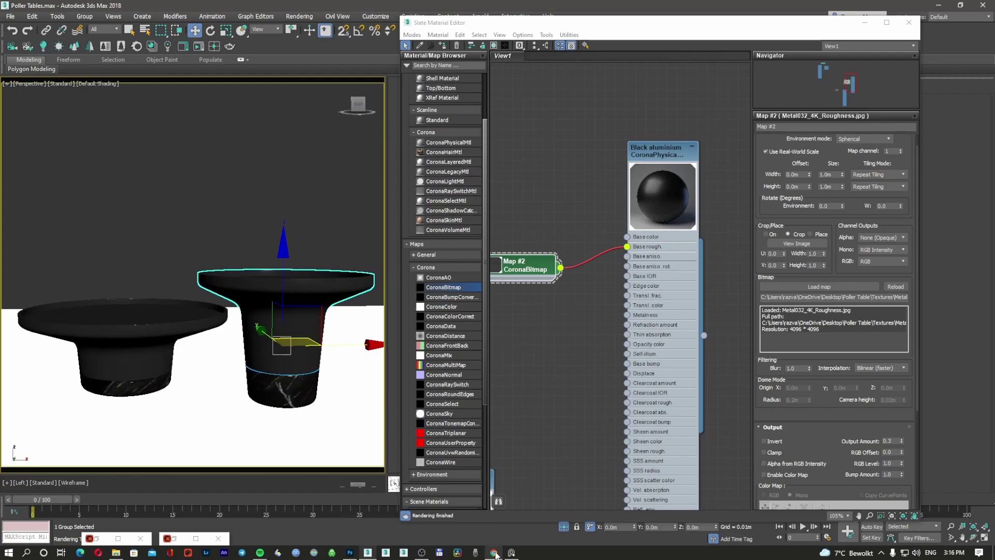
{"action": "left_click", "coordinate": [513, 553]}
{"action": "scroll", "coordinate": [513, 308], "scroll_direction": "down", "scroll_amount": 4}
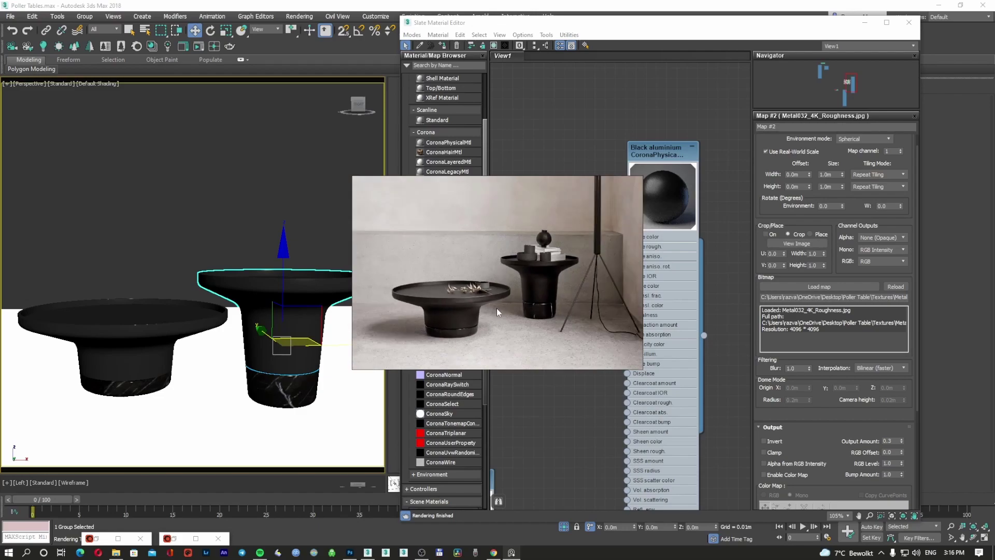
{"action": "scroll", "coordinate": [498, 306], "scroll_direction": "down", "scroll_amount": 5}
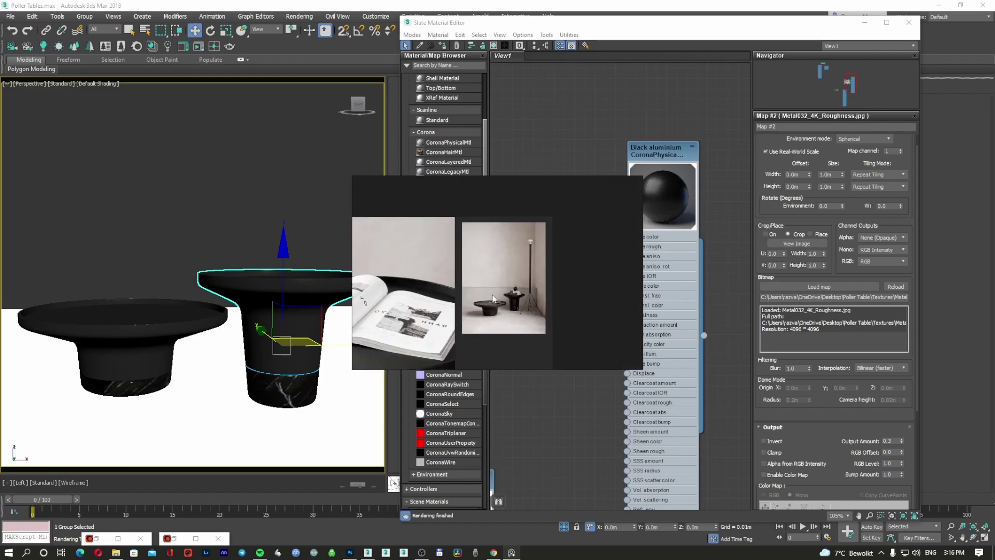
Move the taller table farther from the low table and frame both side by side from a raised angle, as in the reference photo.
{"action": "middle_click_drag", "start_coordinate": [492, 301], "coordinate": [494, 301]}
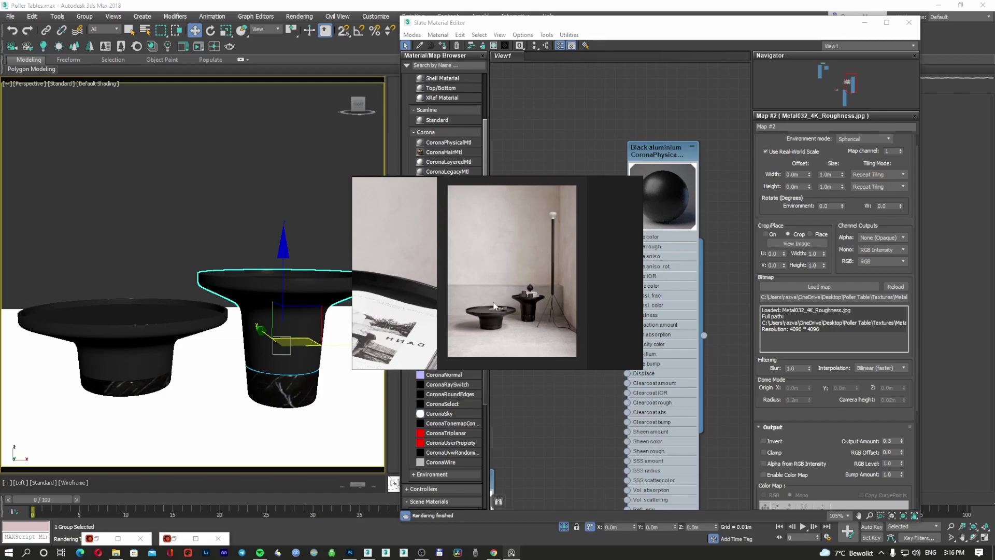
{"action": "middle_click_drag", "start_coordinate": [233, 319], "coordinate": [232, 329], "text": "alt"}
{"action": "left_click_drag", "start_coordinate": [307, 334], "coordinate": [317, 319]}
{"action": "left_click", "coordinate": [178, 335]}
{"action": "middle_click_drag", "start_coordinate": [178, 335], "coordinate": [216, 292], "text": "alt"}
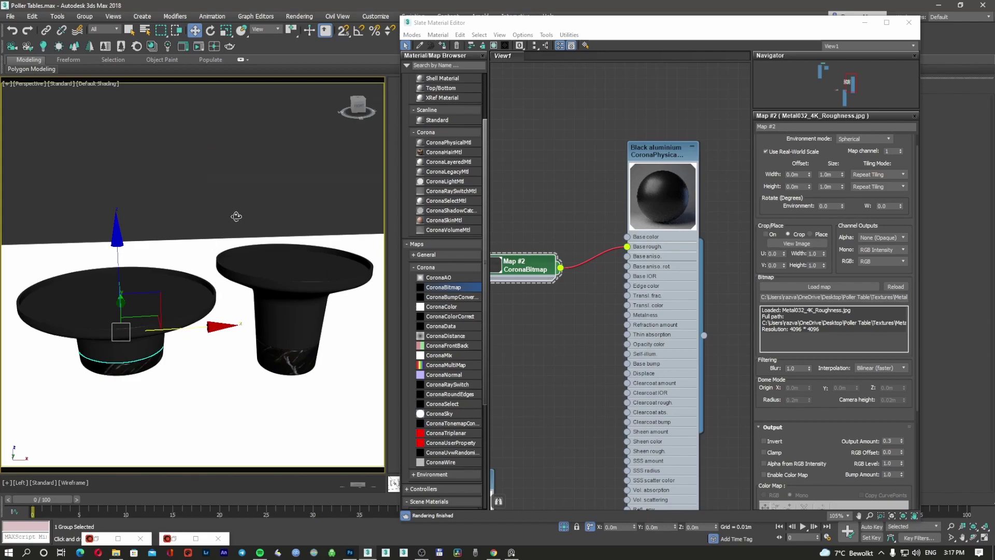
Set the render output size to 1600 by 1600 and start a new production render.
{"action": "key", "text": "F10"}
{"action": "double_click", "coordinate": [275, 314]}
{"action": "type", "text": "1"}
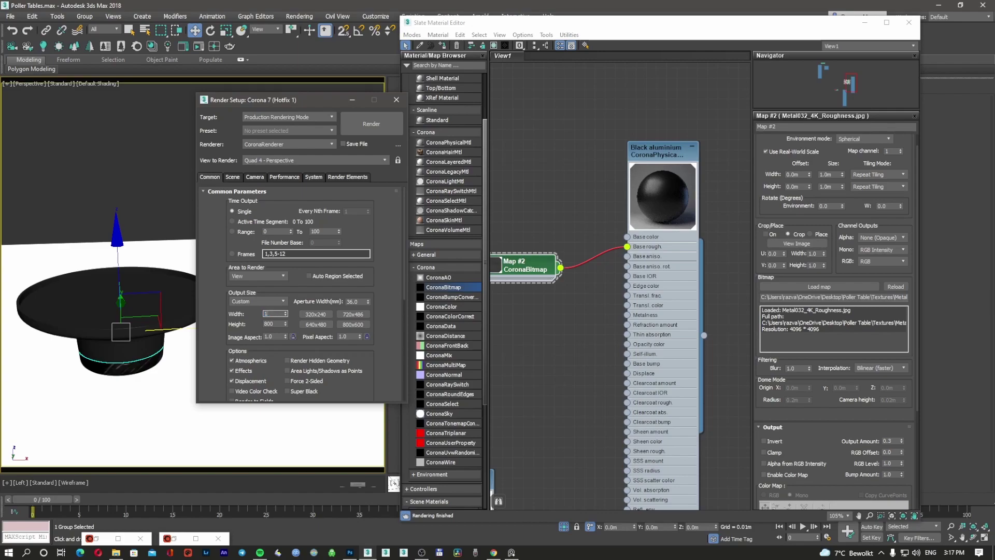
{"action": "key", "text": "Return"}
{"action": "double_click", "coordinate": [281, 324]}
{"action": "type", "text": "1600"}
{"action": "key", "text": "Return"}
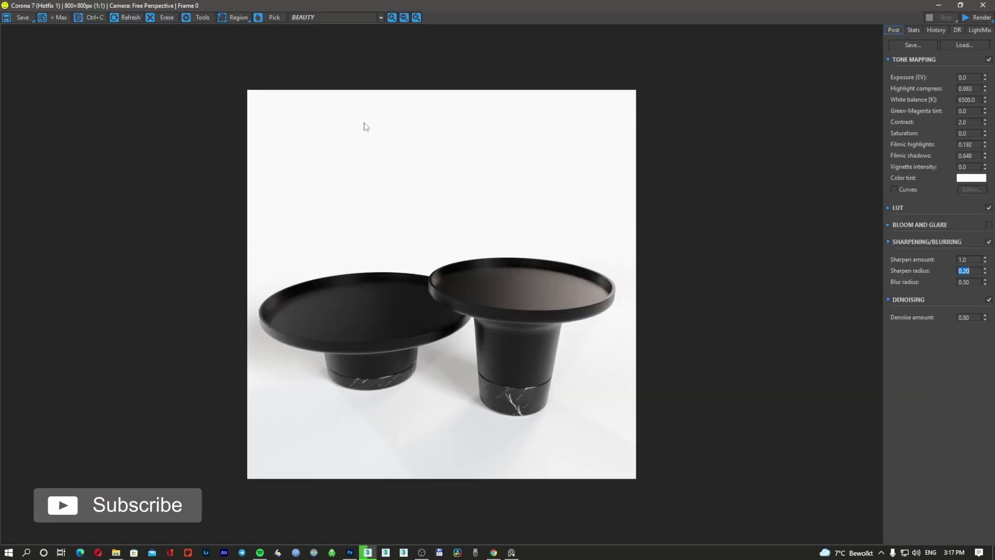
{"action": "key", "text": "shift+q"}
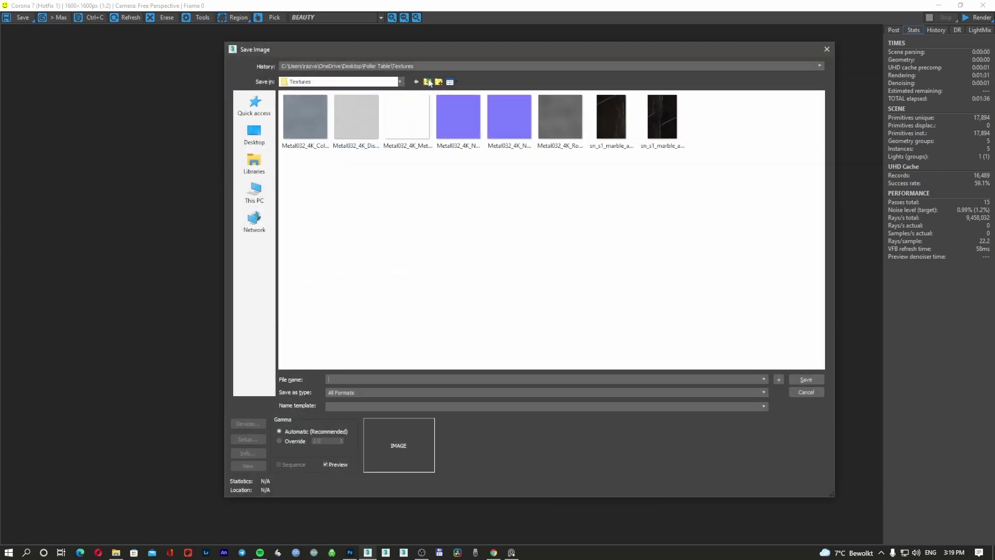
Create a folder named Renders inside the Poller Table folder and open it as the save location.
{"action": "left_click", "coordinate": [428, 82]}
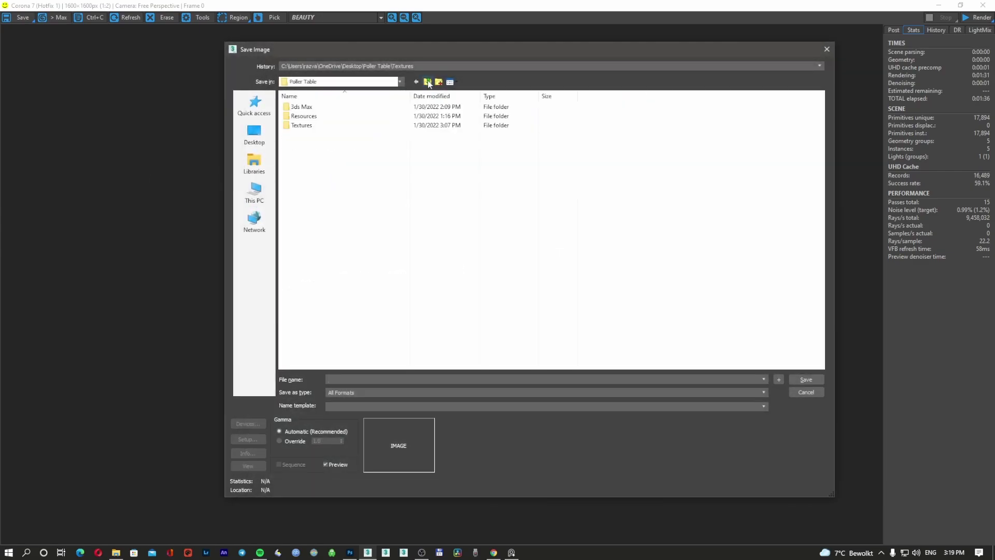
{"action": "right_click", "coordinate": [351, 175]}
{"action": "mouse_move", "coordinate": [381, 278]}
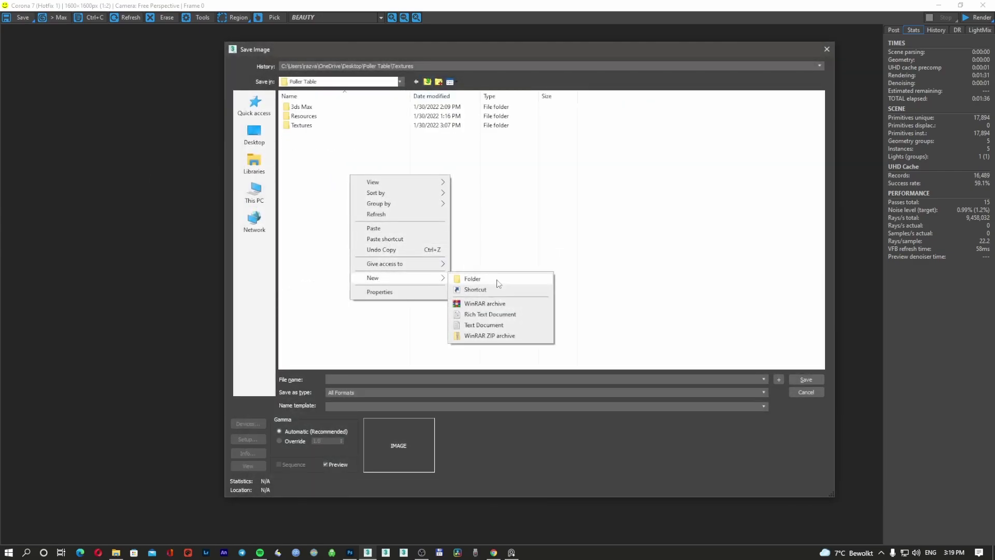
{"action": "left_click", "coordinate": [496, 281]}
{"action": "type", "text": "Renders"}
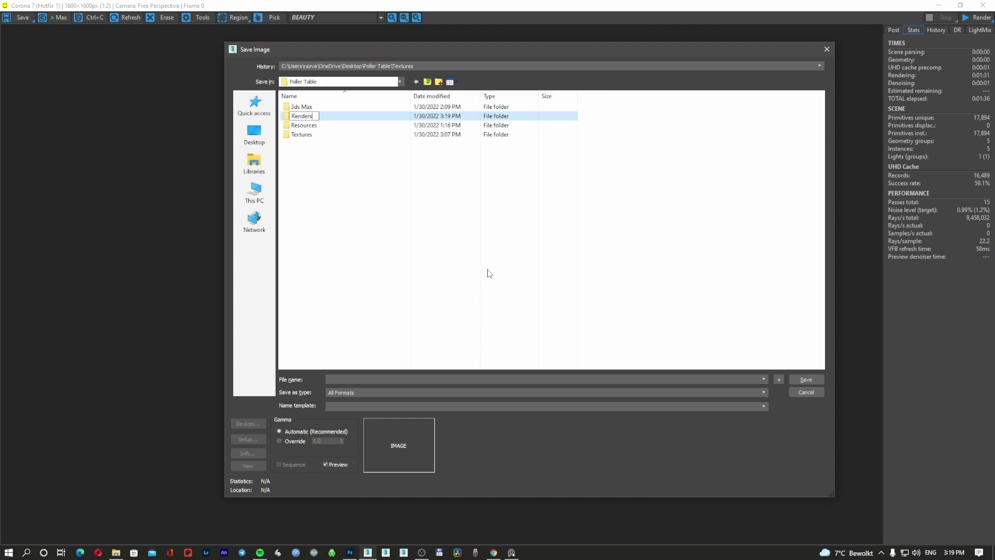
{"action": "key", "text": "Return"}
{"action": "key", "text": "Return"}
Save the render as a JPEG file named Poller Tables 01 with quality 100 and smoothing 100.
{"action": "type", "text": "Poller "}
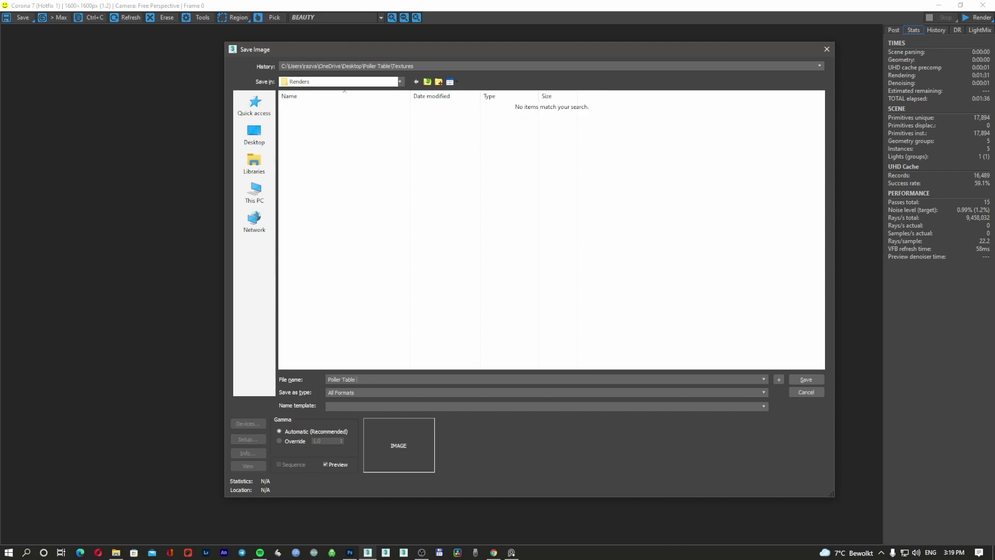
{"action": "type", "text": "Tables 01"}
{"action": "left_click", "coordinate": [375, 392]}
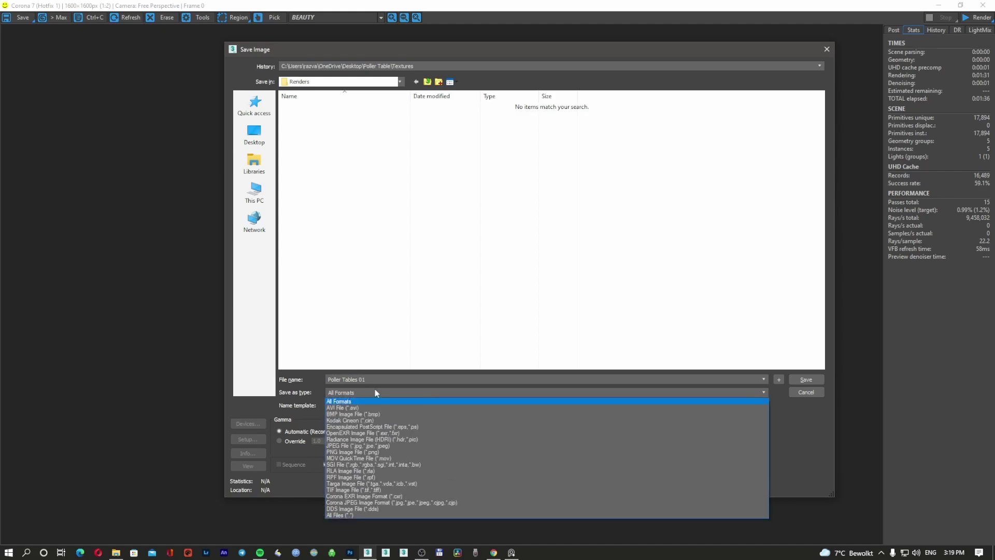
{"action": "key", "text": "j"}
{"action": "key", "text": "Return"}
{"action": "left_click", "coordinate": [806, 379]}
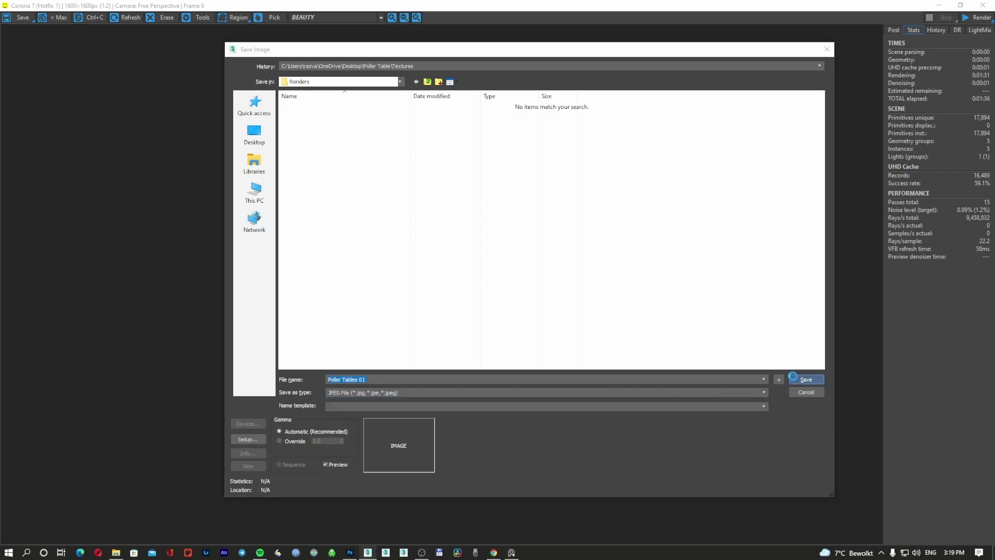
{"action": "left_click_drag", "start_coordinate": [479, 272], "coordinate": [583, 300]}
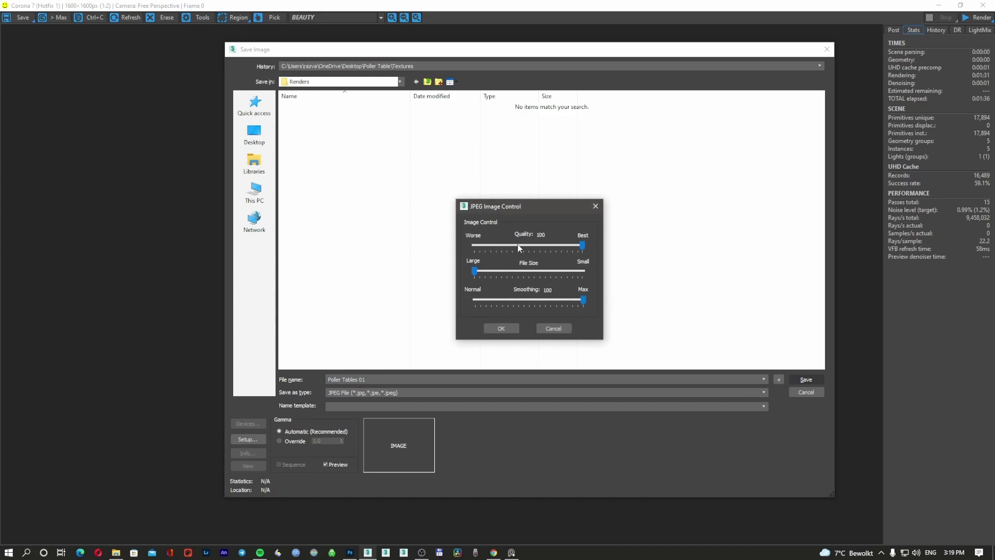
{"action": "key", "text": "Return"}
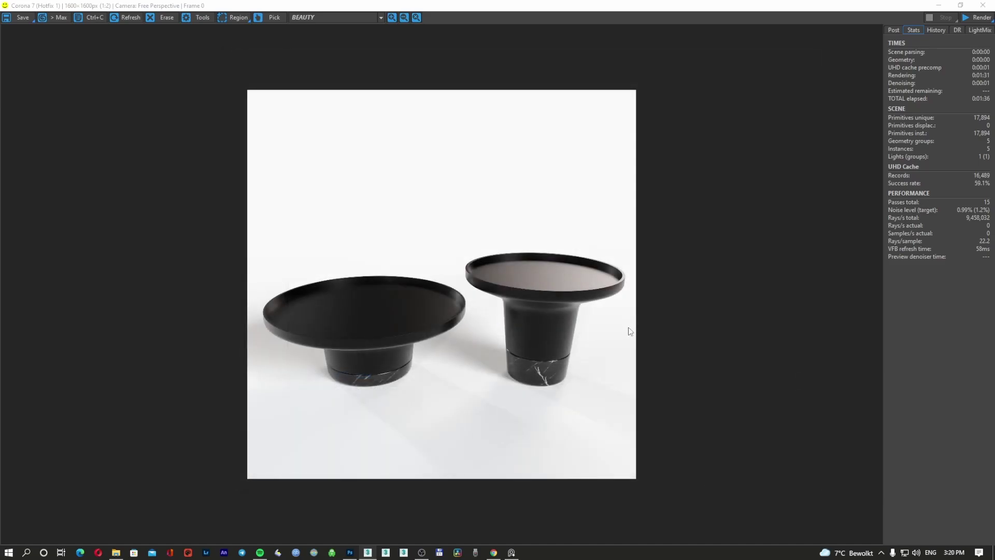
Return to the scene, frame both tables in a low, straight-on side view, and render it.
{"action": "left_click", "coordinate": [937, 6]}
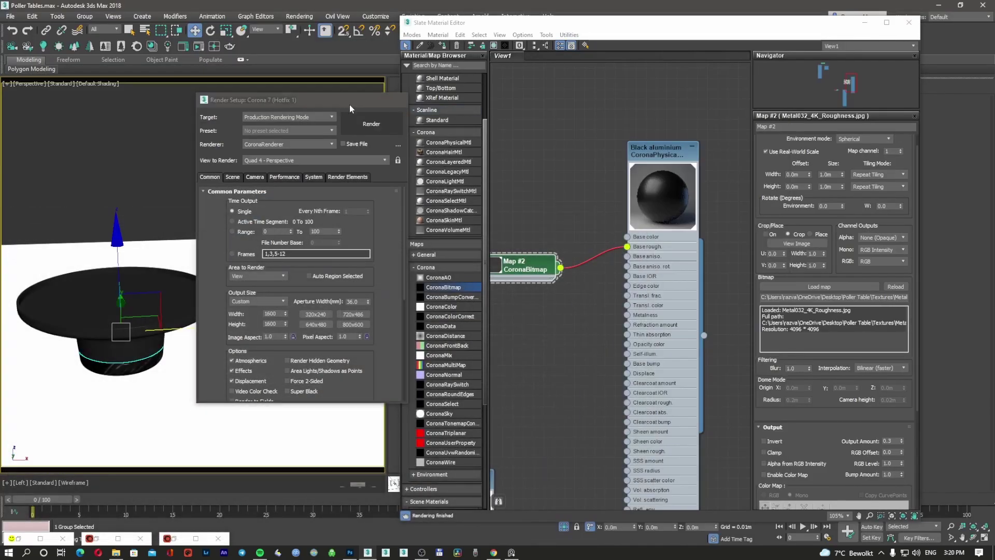
{"action": "left_click", "coordinate": [353, 103]}
{"action": "mouse_move", "coordinate": [228, 250]}
{"action": "middle_mouse_down", "text": "alt"}
{"action": "mouse_move", "coordinate": [233, 278]}
{"action": "mouse_move", "coordinate": [247, 268]}
{"action": "mouse_move", "coordinate": [211, 249]}
{"action": "middle_mouse_up", "text": "alt"}
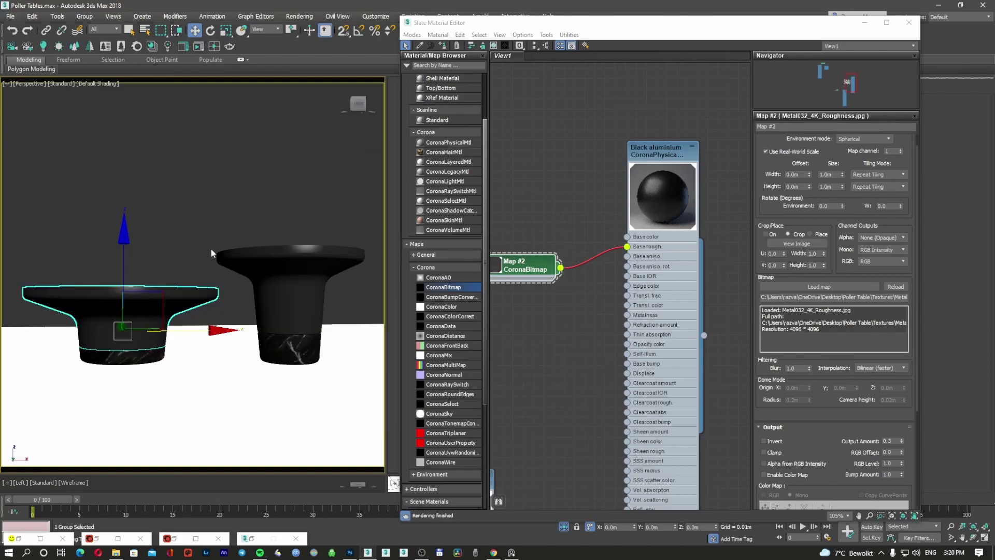
{"action": "key", "text": "shift+q"}
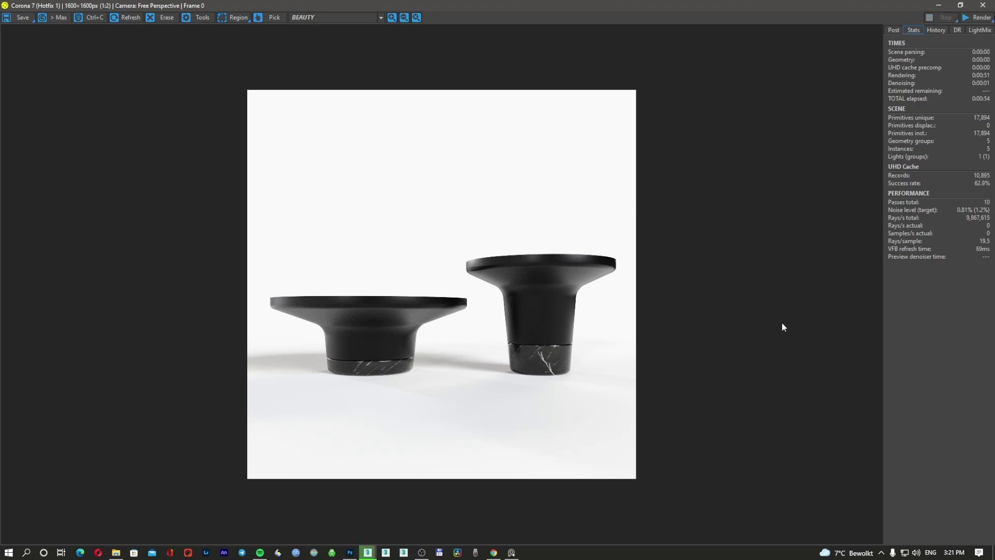
Save the side-view render in the Renders folder as a JPEG named Poller Tables 02.
{"action": "left_click", "coordinate": [458, 287]}
{"action": "left_click", "coordinate": [300, 122]}
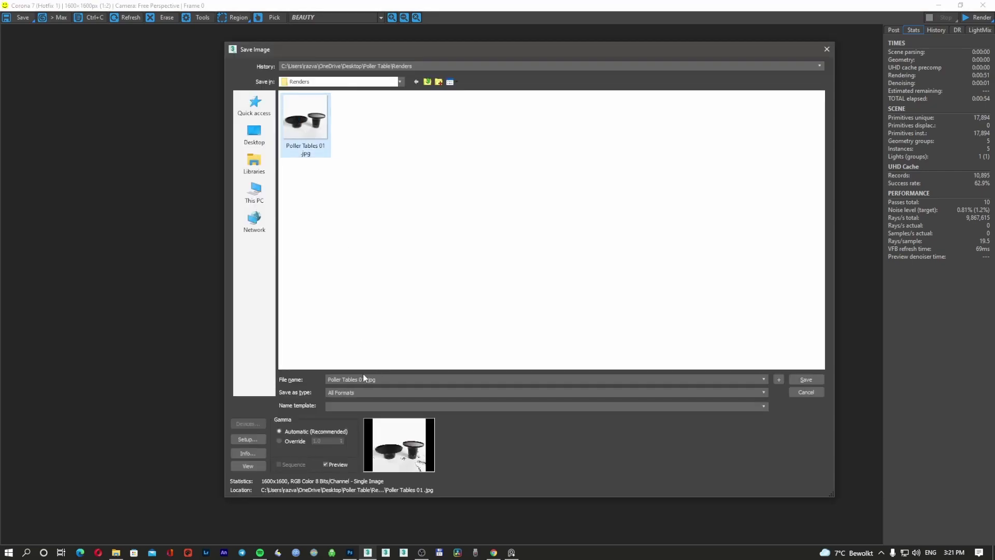
{"action": "left_click", "coordinate": [390, 379]}
{"action": "left_click", "coordinate": [365, 379]}
{"action": "key", "text": "BackSpace"}
{"action": "type", "text": "2"}
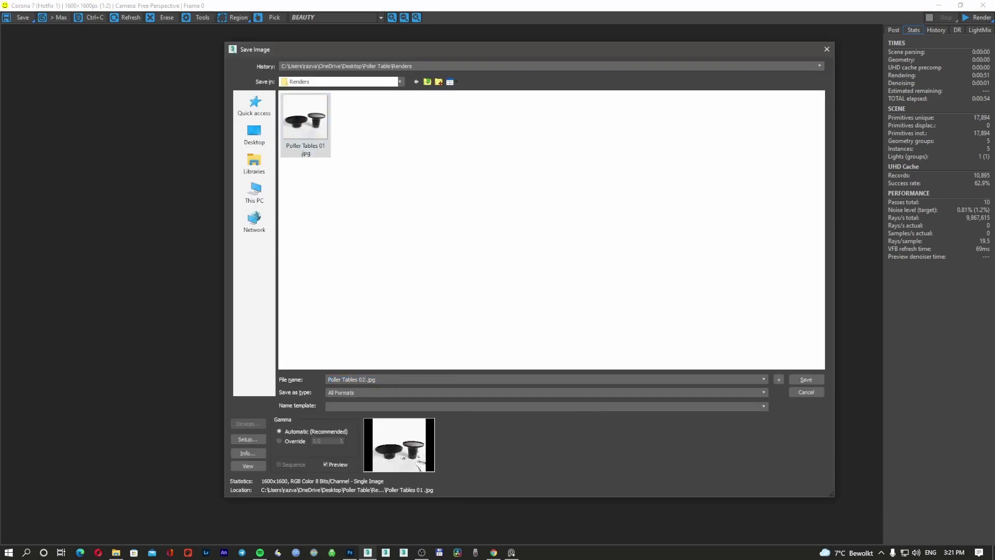
{"action": "left_click", "coordinate": [551, 392]}
{"action": "key", "text": "j"}
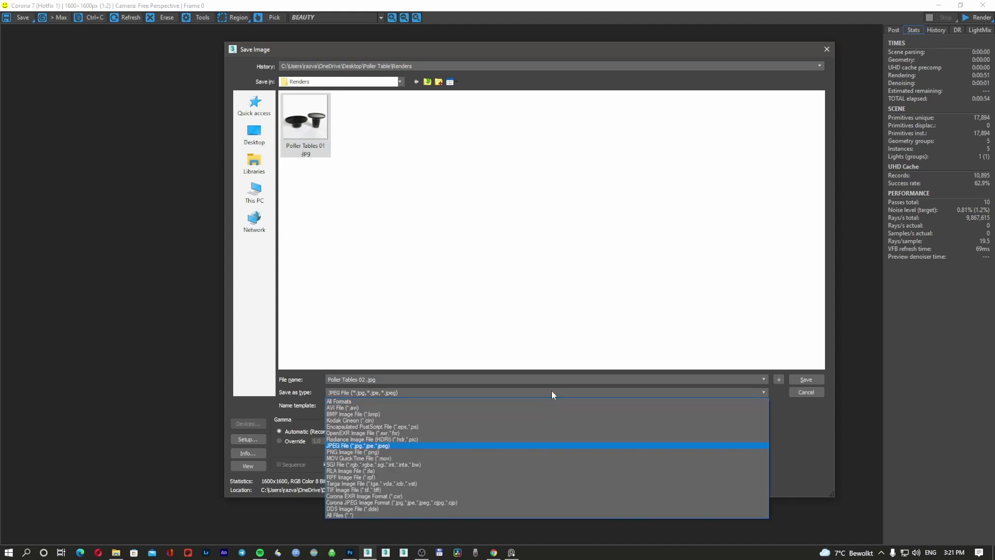
{"action": "left_click", "coordinate": [552, 391]}
{"action": "left_click", "coordinate": [803, 380]}
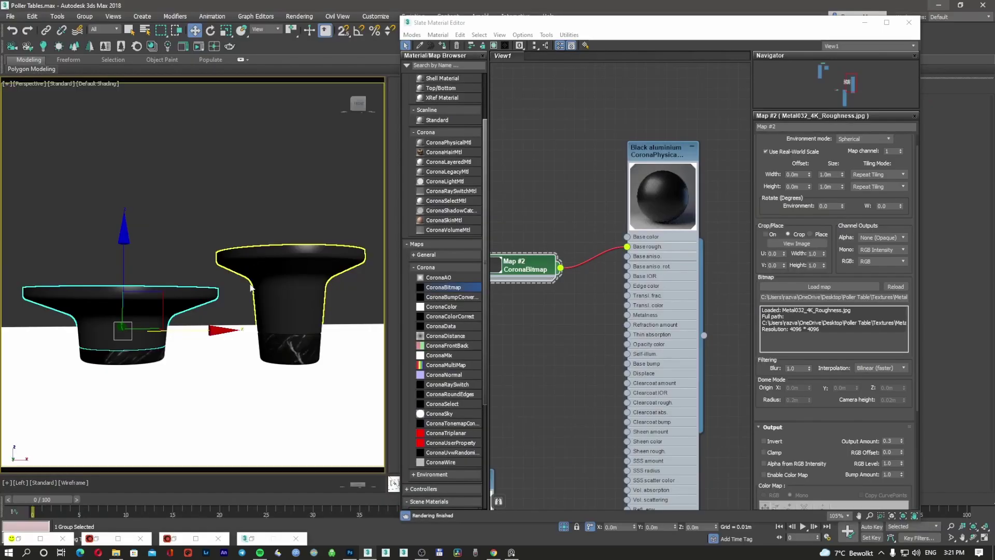
Hide the taller table, frame the low table alone from a raised angle, and render it.
{"action": "left_click", "coordinate": [289, 269]}
{"action": "right_click", "coordinate": [311, 289]}
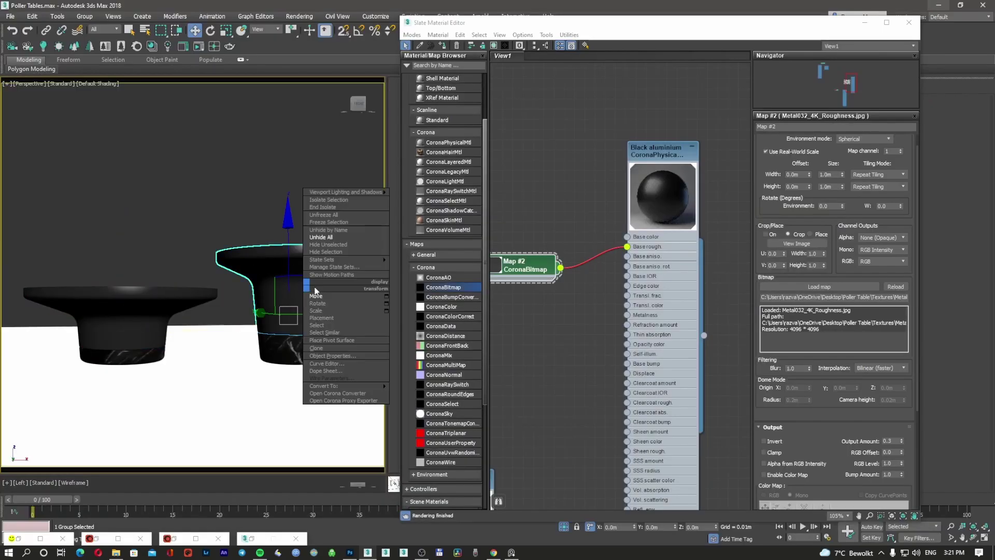
{"action": "left_click", "coordinate": [316, 295]}
{"action": "left_click_drag", "start_coordinate": [316, 295], "coordinate": [153, 299]}
{"action": "middle_click_drag", "start_coordinate": [154, 298], "coordinate": [267, 320], "text": "alt"}
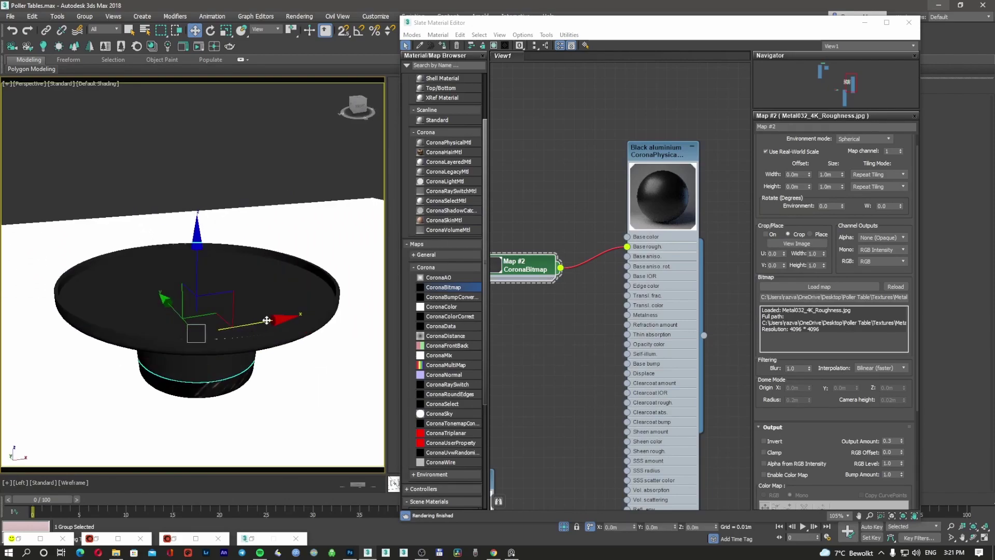
{"action": "key", "text": "shift+q"}
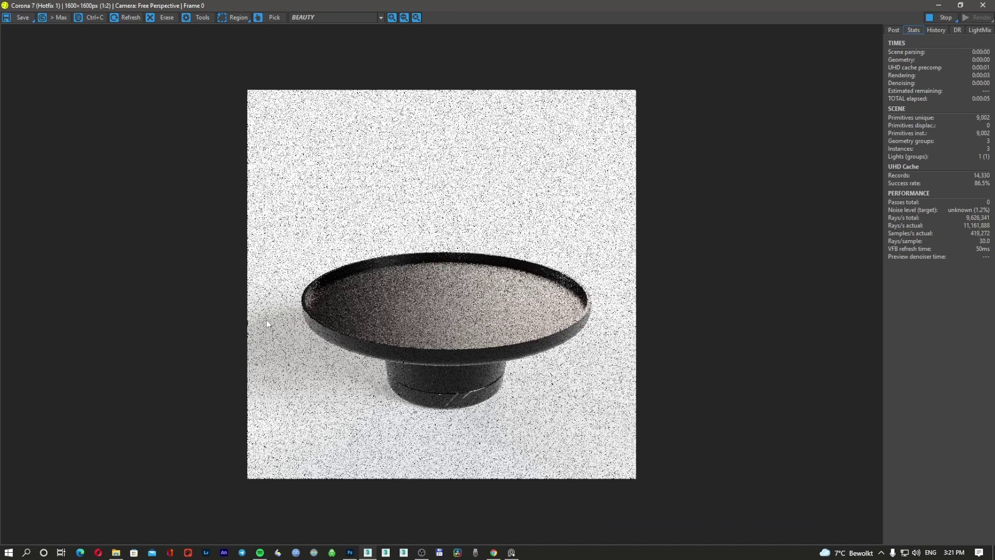
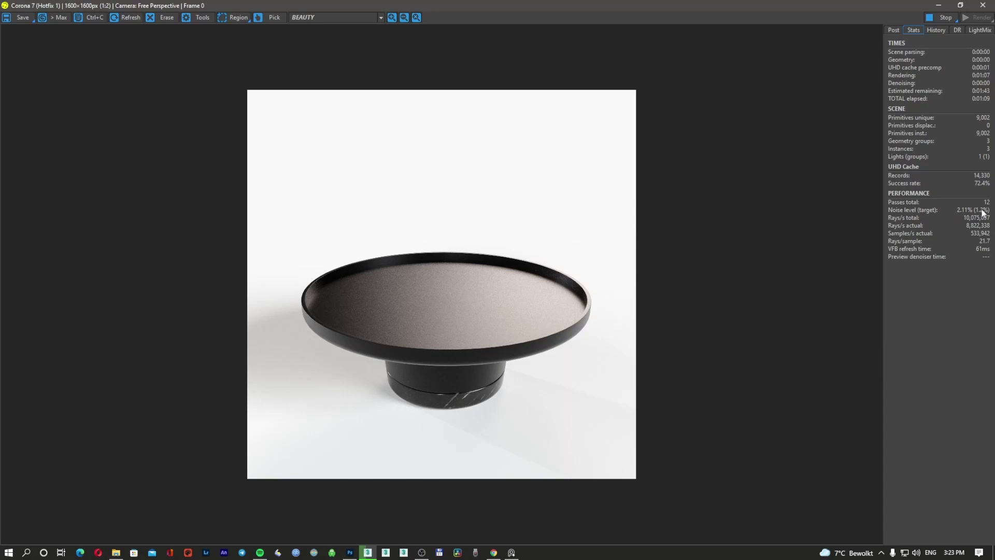
{"action": "mouse_move", "coordinate": [983, 212]}
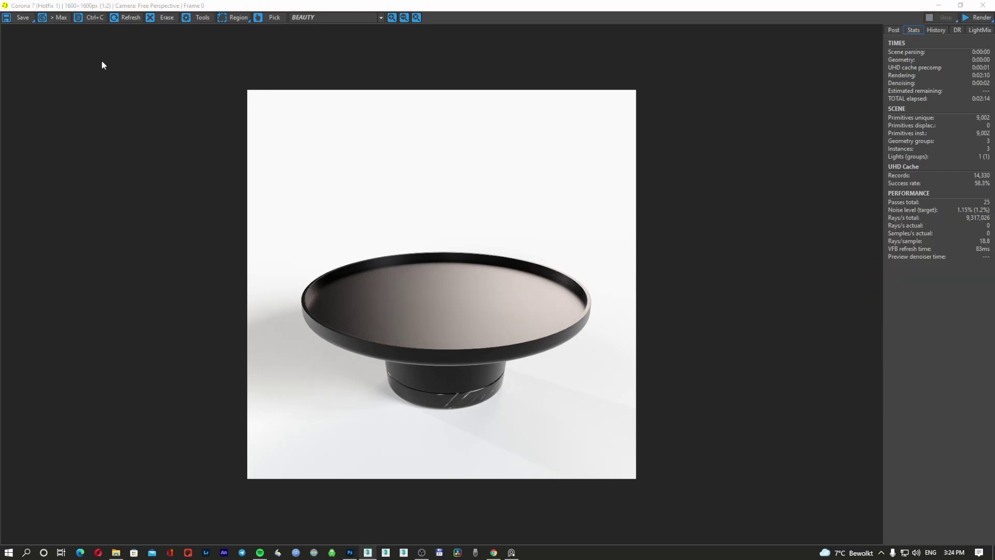
Save the low table's render as Poller Tables 03 .jpg with JPEG quality 100.
{"action": "left_click", "coordinate": [23, 19]}
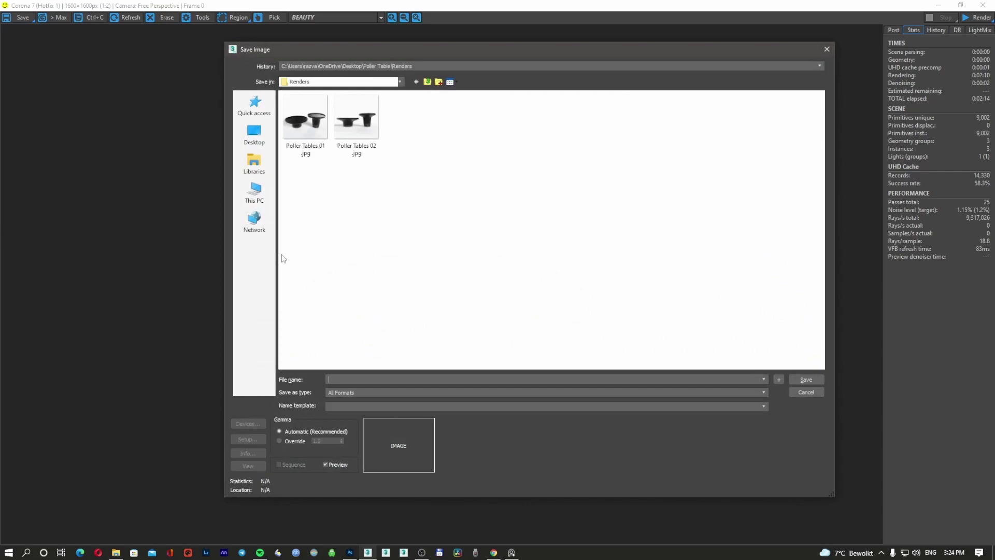
{"action": "left_click", "coordinate": [354, 136]}
{"action": "left_click", "coordinate": [368, 378]}
{"action": "left_click", "coordinate": [364, 378]}
{"action": "key", "text": "BackSpace"}
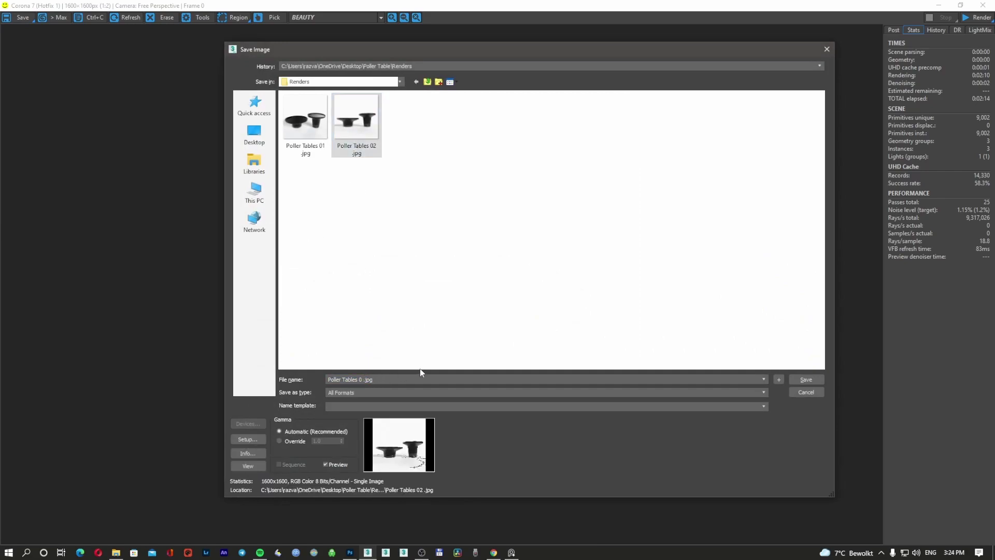
{"action": "type", "text": "3"}
{"action": "left_click", "coordinate": [815, 380]}
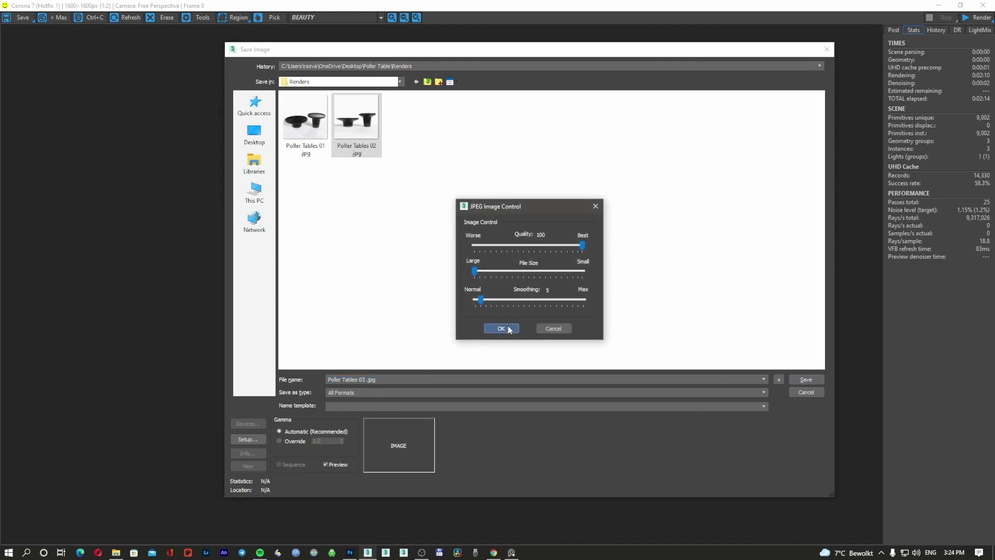
{"action": "left_click", "coordinate": [508, 325]}
Return to the scene, unhide all objects and select the taller table.
{"action": "left_click", "coordinate": [939, 5]}
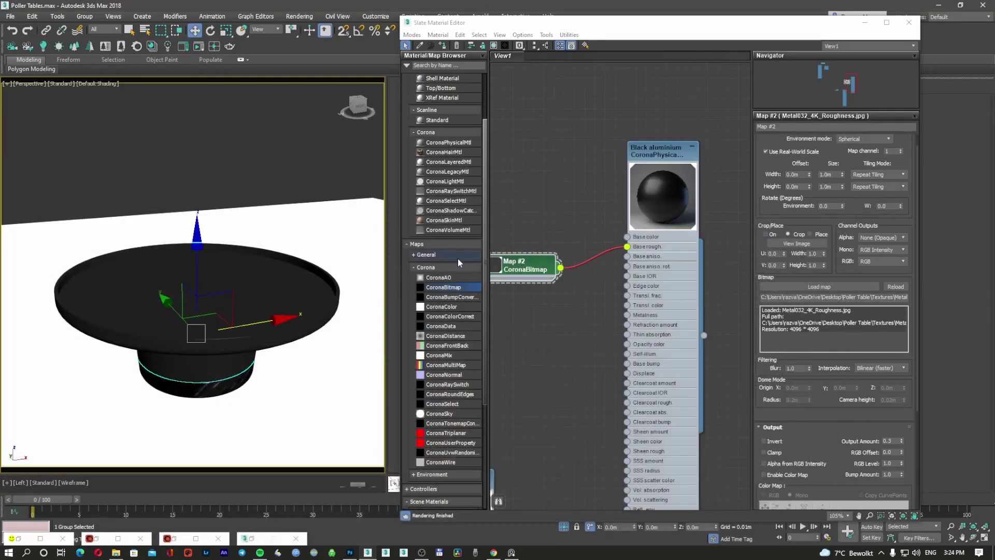
{"action": "right_click", "coordinate": [336, 274]}
{"action": "left_click", "coordinate": [353, 222]}
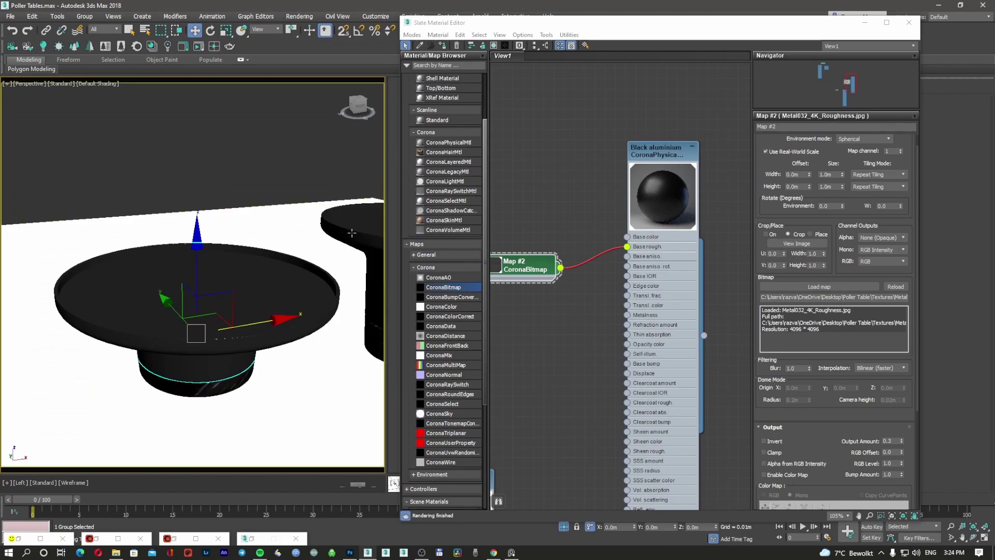
{"action": "left_click", "coordinate": [353, 233]}
Hide the low table, frame the taller table alone from a raised angle, and render it.
{"action": "scroll", "coordinate": [358, 302], "scroll_direction": "down", "scroll_amount": 4}
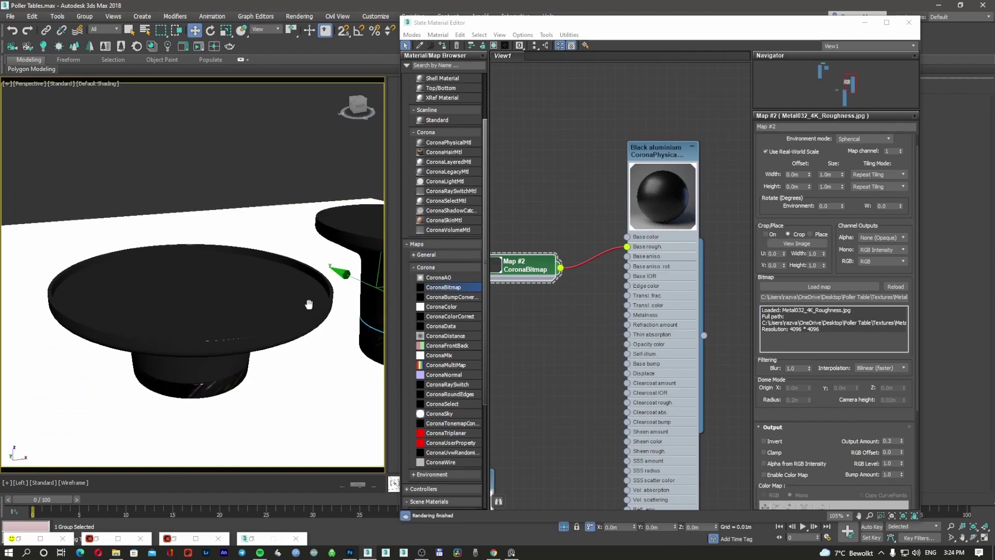
{"action": "left_click", "coordinate": [125, 326]}
{"action": "right_click", "coordinate": [126, 326]}
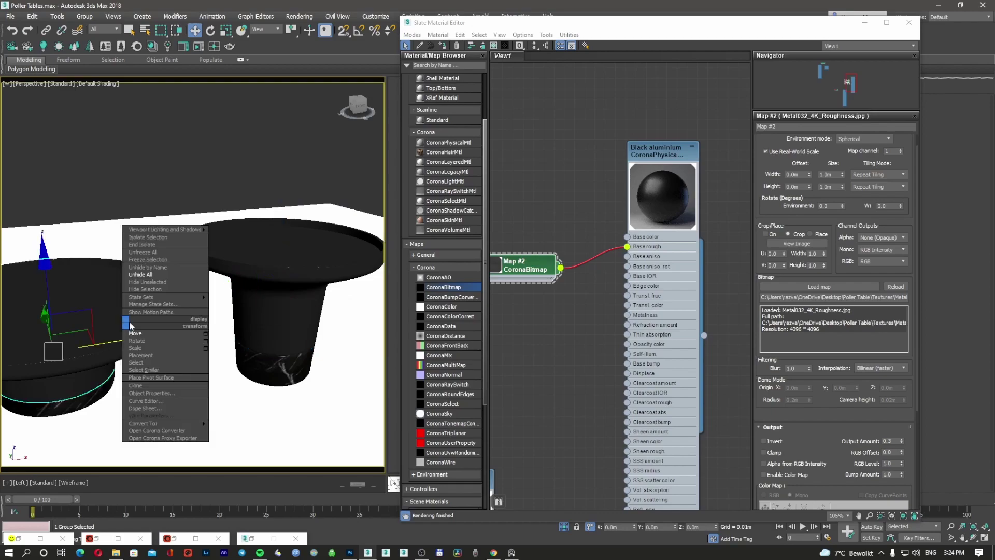
{"action": "left_click", "coordinate": [147, 291]}
{"action": "scroll", "coordinate": [279, 280], "scroll_direction": "up", "scroll_amount": 2}
{"action": "middle_click_drag", "start_coordinate": [279, 280], "coordinate": [276, 281]}
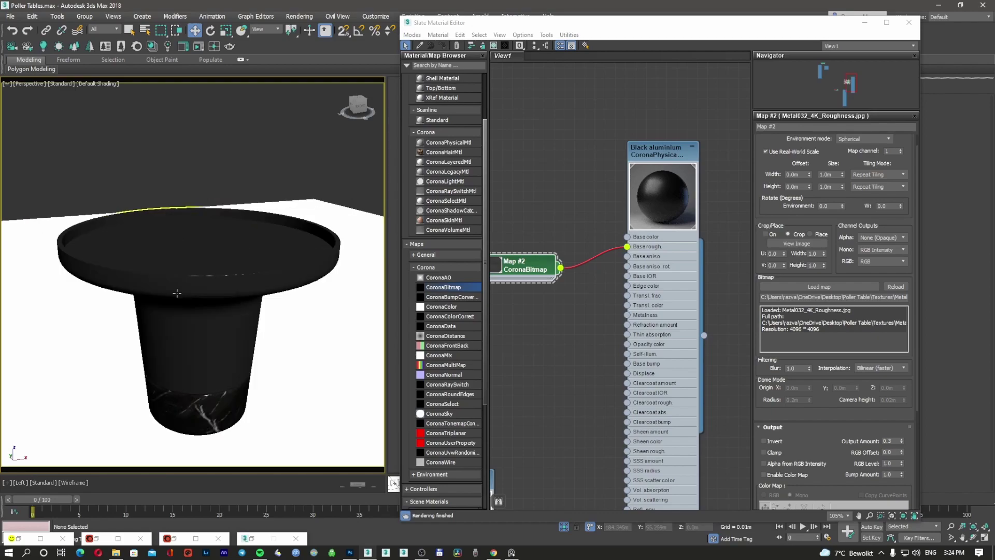
{"action": "key", "text": "shift+q"}
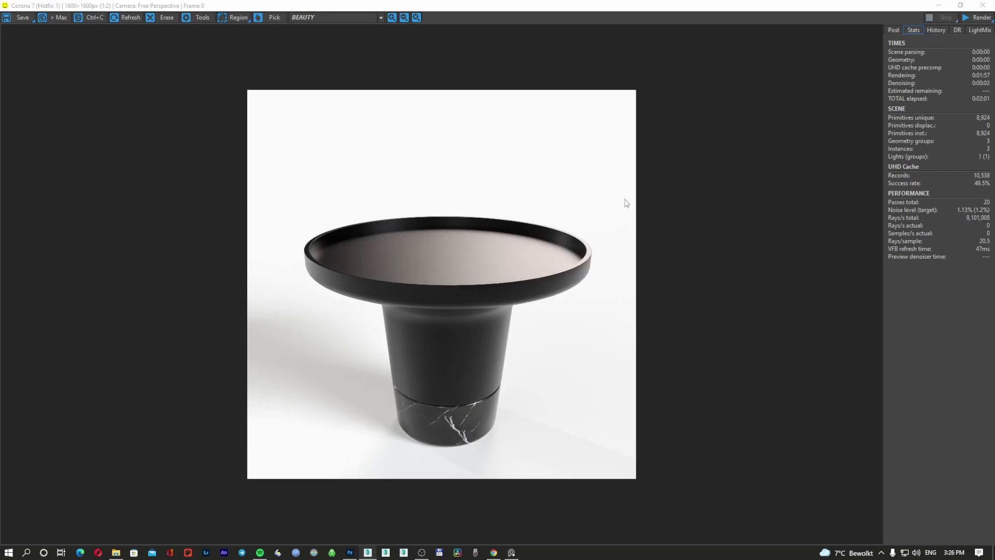
Save the taller table's render as Poller Tables 04 .jpg in the Renders folder with JPEG quality 100.
{"action": "left_click", "coordinate": [223, 110]}
{"action": "left_click", "coordinate": [32, 19]}
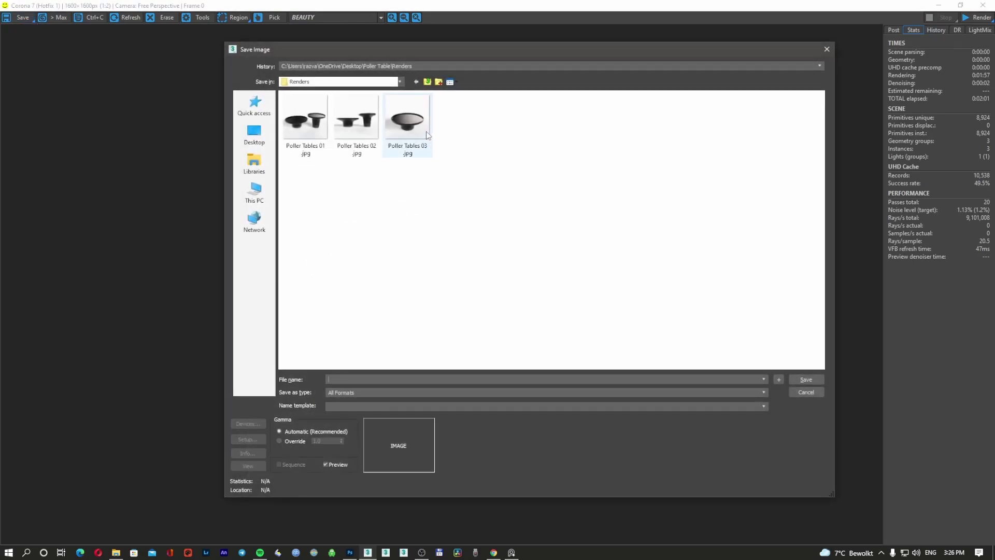
{"action": "left_click", "coordinate": [424, 131]}
{"action": "left_click", "coordinate": [382, 378]}
{"action": "left_click", "coordinate": [365, 379]}
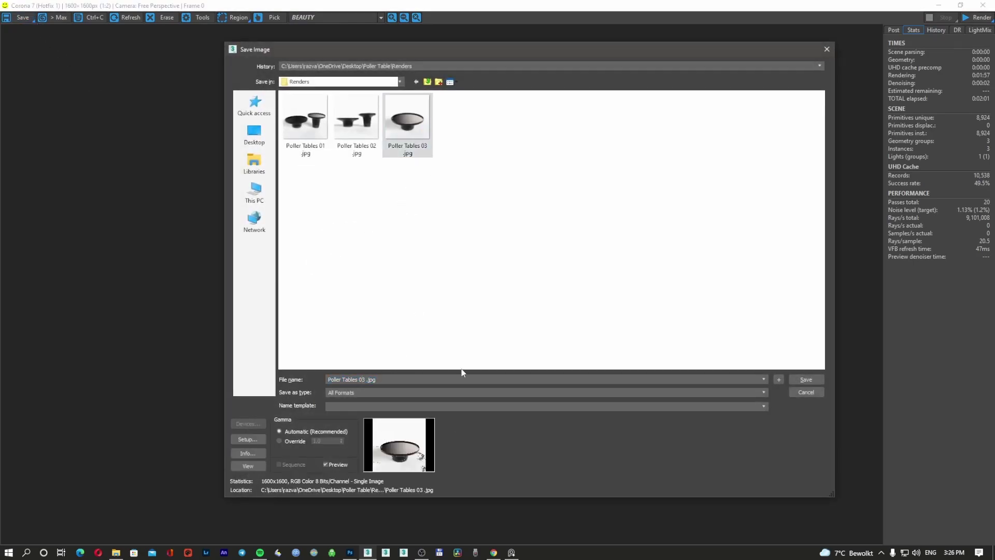
{"action": "key", "text": "BackSpace"}
{"action": "type", "text": "4"}
{"action": "left_click", "coordinate": [806, 379]}
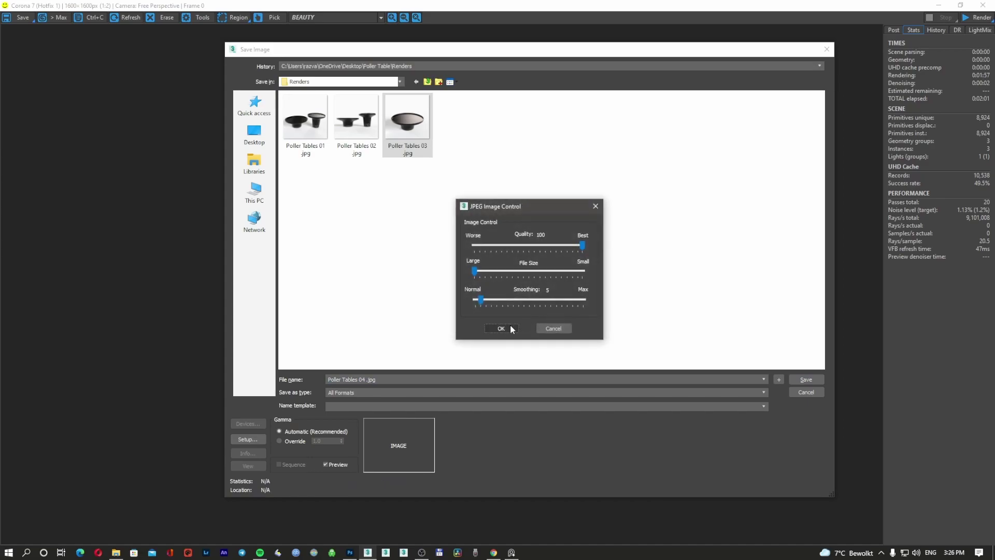
{"action": "left_click", "coordinate": [510, 326]}
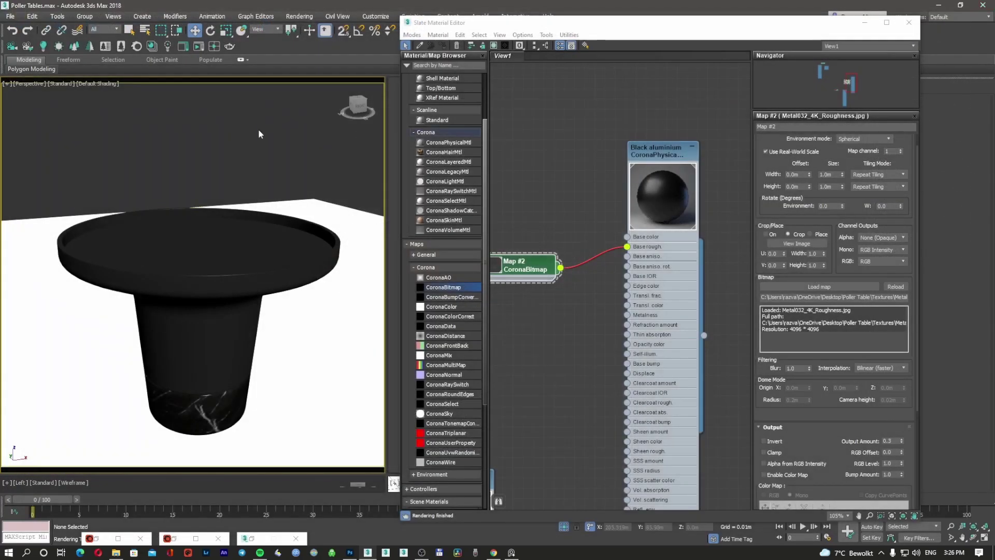
Save the scene file and unhide all objects to bring the low table back beside the taller one.
{"action": "left_click", "coordinate": [10, 17]}
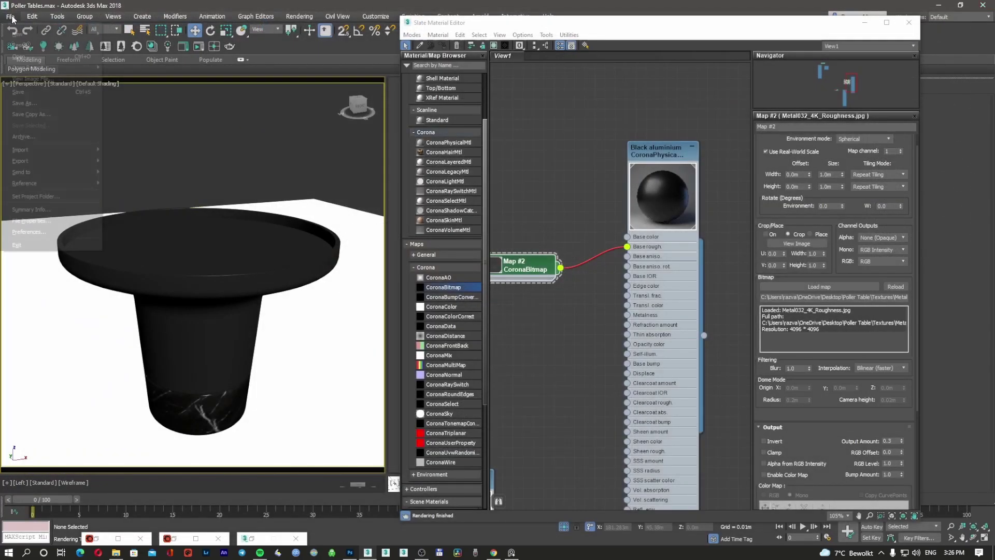
{"action": "left_click", "coordinate": [35, 92]}
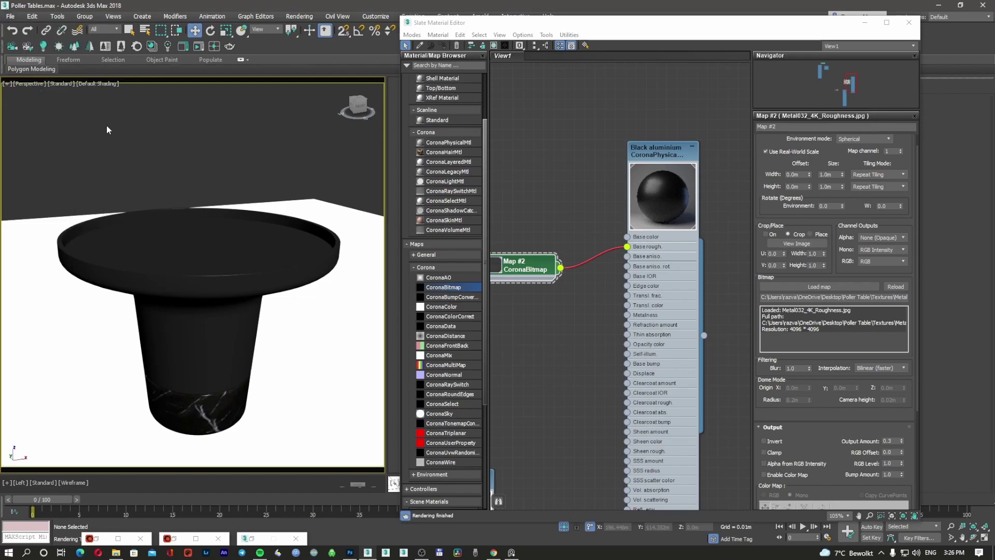
{"action": "left_click", "coordinate": [262, 300]}
{"action": "right_click", "coordinate": [266, 253]}
{"action": "left_click", "coordinate": [280, 207]}
{"action": "scroll", "coordinate": [270, 259], "scroll_direction": "down", "scroll_amount": 3}
{"action": "mouse_move", "coordinate": [260, 260]}
{"action": "middle_mouse_down"}
{"action": "mouse_move", "coordinate": [272, 261]}
{"action": "mouse_move", "coordinate": [268, 267]}
{"action": "middle_mouse_up"}
Enlarge the material editor and add a new CoronaPhysicalMtl in an empty area above the Black aluminium material.
{"action": "double_click", "coordinate": [638, 26]}
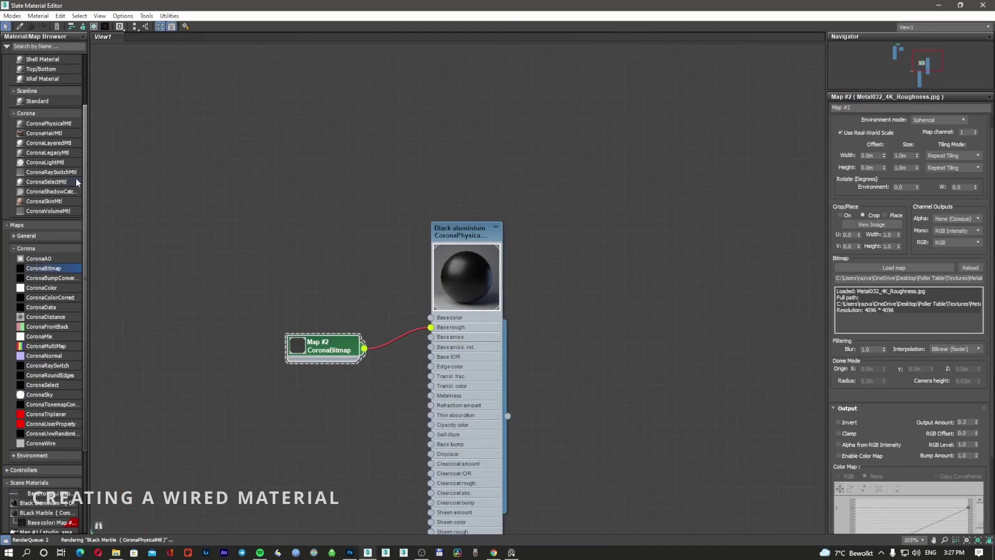
{"action": "left_click", "coordinate": [58, 126]}
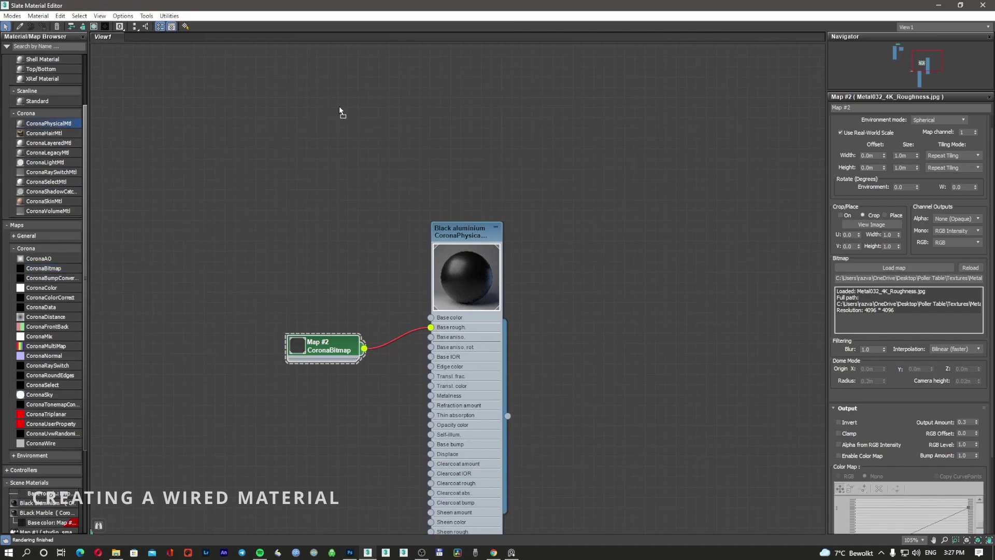
{"action": "left_click_drag", "start_coordinate": [340, 110], "coordinate": [339, 110]}
{"action": "middle_click_drag", "start_coordinate": [196, 133], "coordinate": [404, 288]}
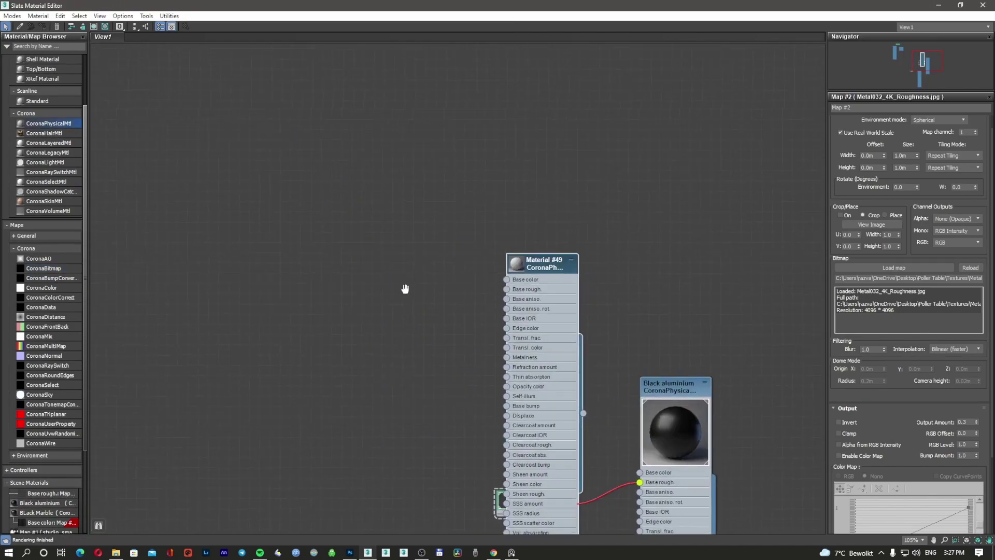
{"action": "left_click_drag", "start_coordinate": [543, 265], "coordinate": [412, 83]}
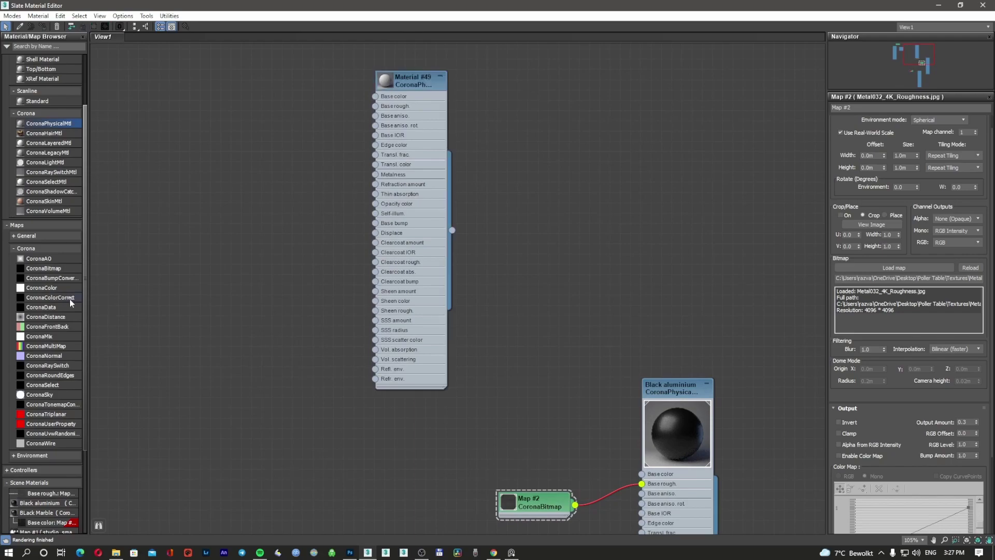
Add a CoronaWire map, connect it to the new material's Base color, and enlarge the material's preview.
{"action": "left_click_drag", "start_coordinate": [45, 443], "coordinate": [197, 127]}
{"action": "middle_click_drag", "start_coordinate": [326, 110], "coordinate": [250, 228]}
{"action": "left_click_drag", "start_coordinate": [241, 234], "coordinate": [349, 191]}
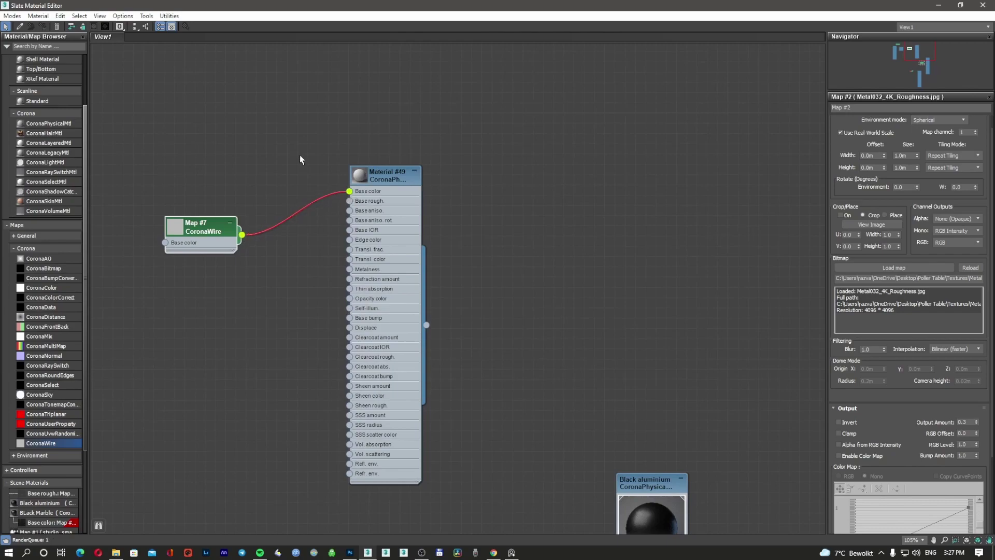
{"action": "double_click", "coordinate": [361, 179]}
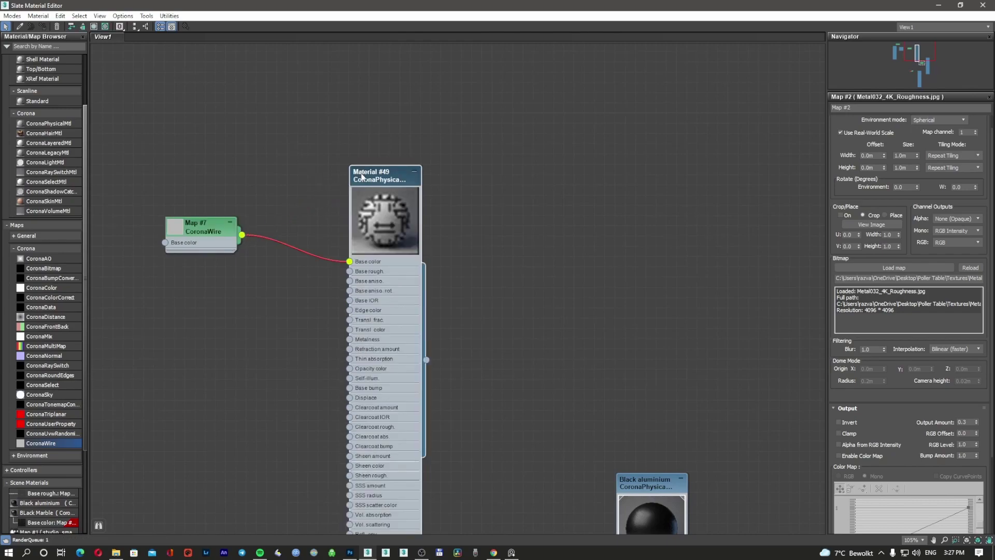
Set the CoronaWire map's base color to a light grey of value 220 and switch its edge width to world units.
{"action": "double_click", "coordinate": [207, 231]}
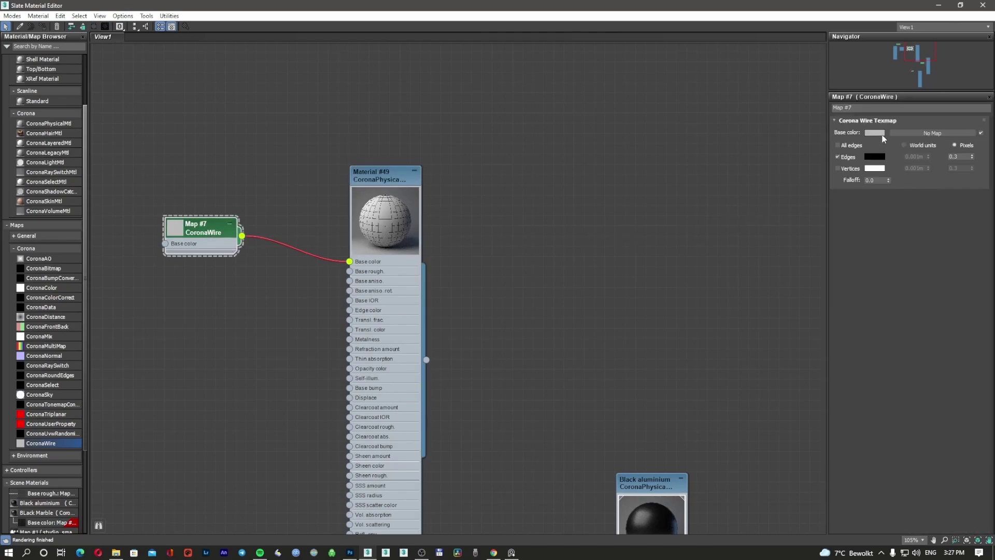
{"action": "left_click", "coordinate": [880, 134]}
{"action": "left_click", "coordinate": [282, 136]}
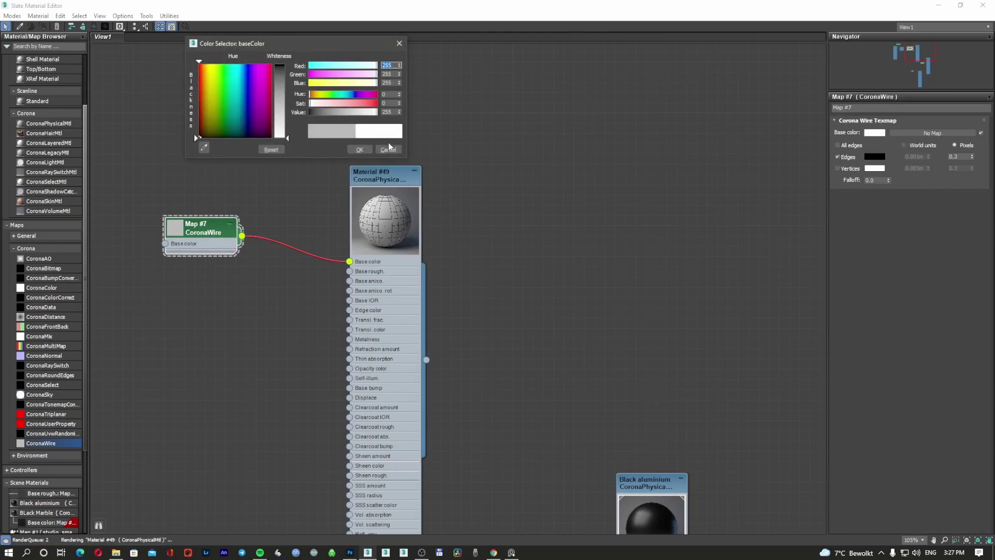
{"action": "left_click", "coordinate": [359, 150]}
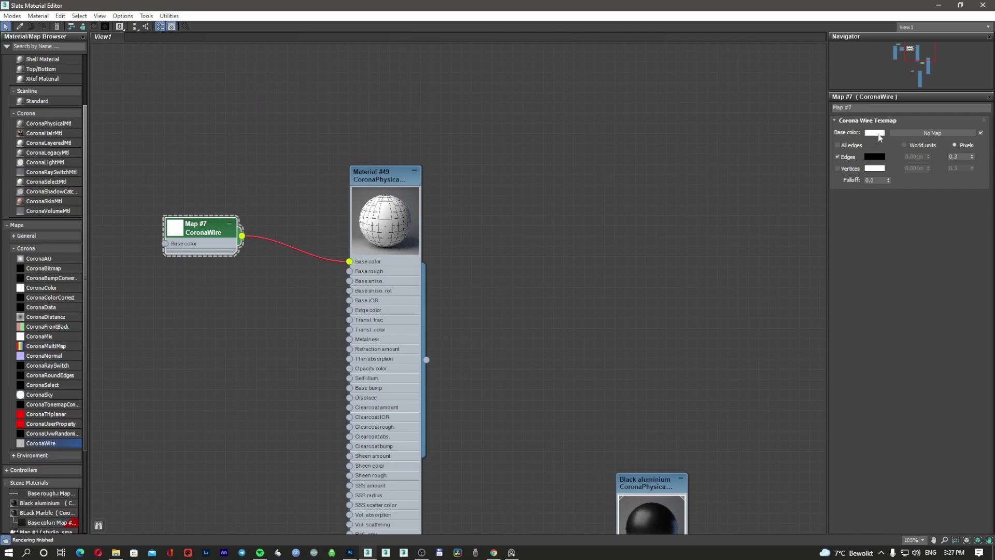
{"action": "left_click", "coordinate": [878, 134]}
{"action": "left_click", "coordinate": [400, 111]}
{"action": "type", "text": "22"}
{"action": "key", "text": "Return"}
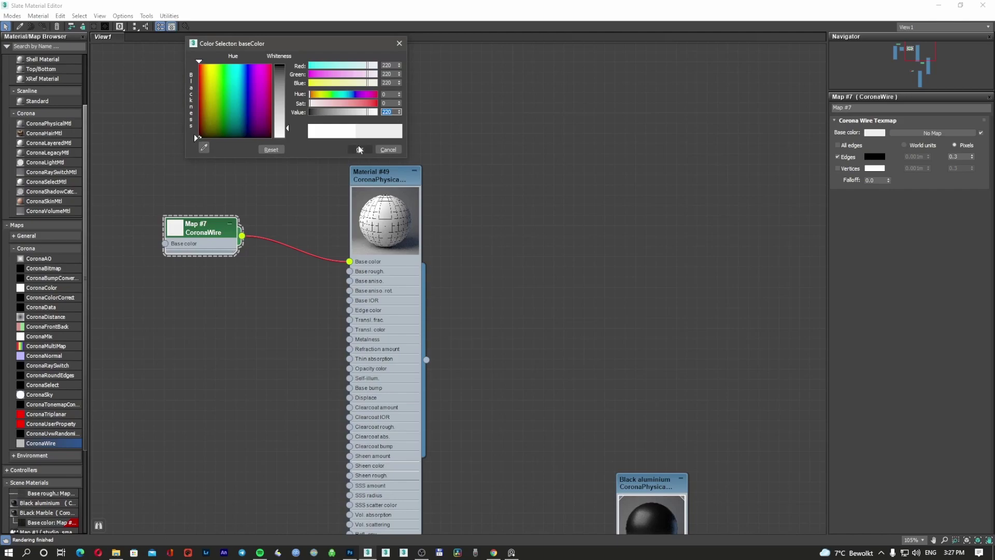
{"action": "left_click", "coordinate": [359, 150]}
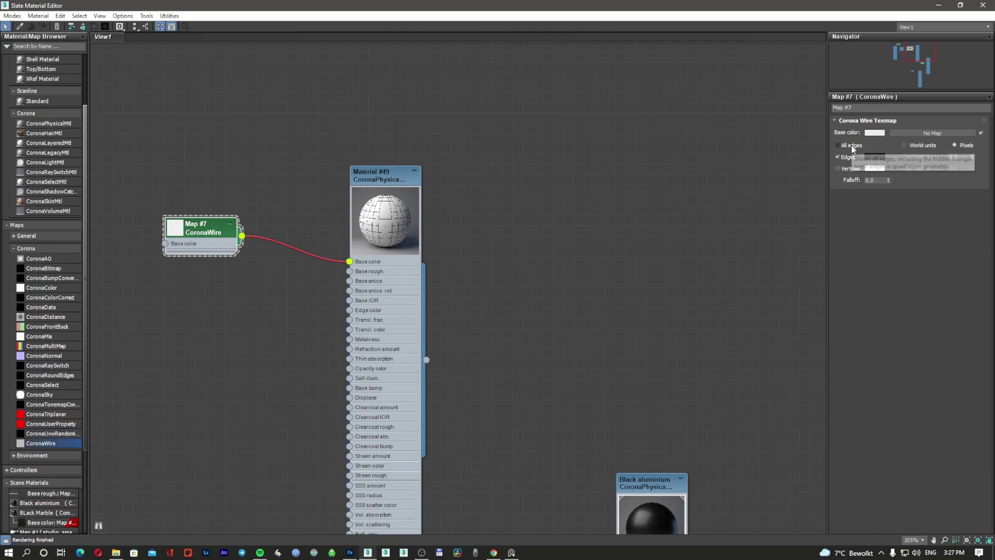
{"action": "left_click", "coordinate": [913, 147]}
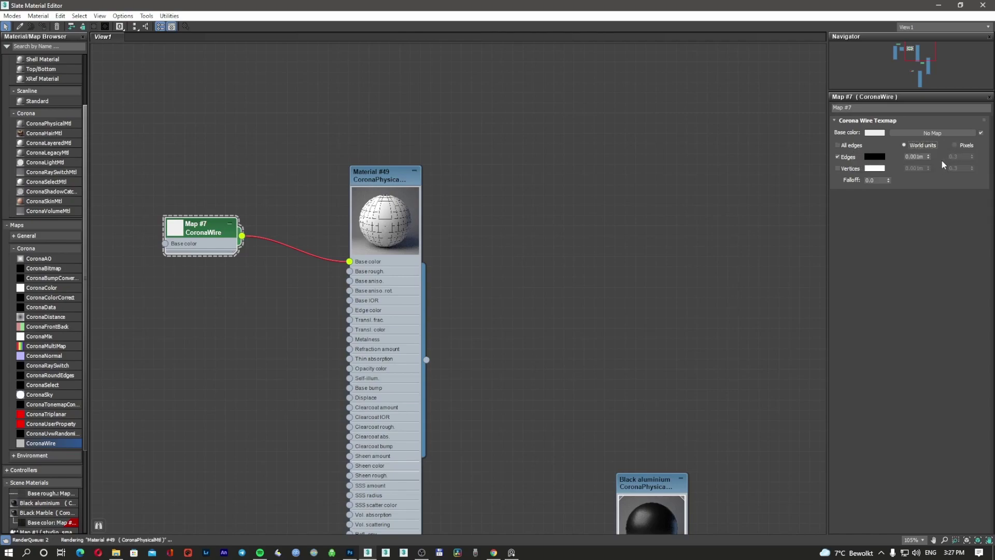
{"action": "left_click", "coordinate": [921, 157]}
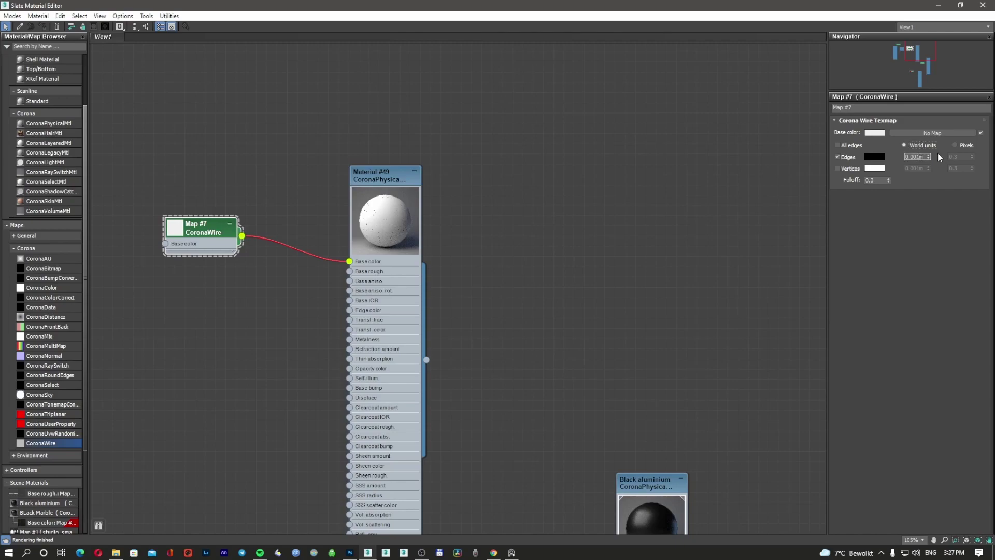
Shrink the material editor, select both table groups, and assign the new wire material to them.
{"action": "left_click_drag", "start_coordinate": [791, 5], "coordinate": [617, 36]}
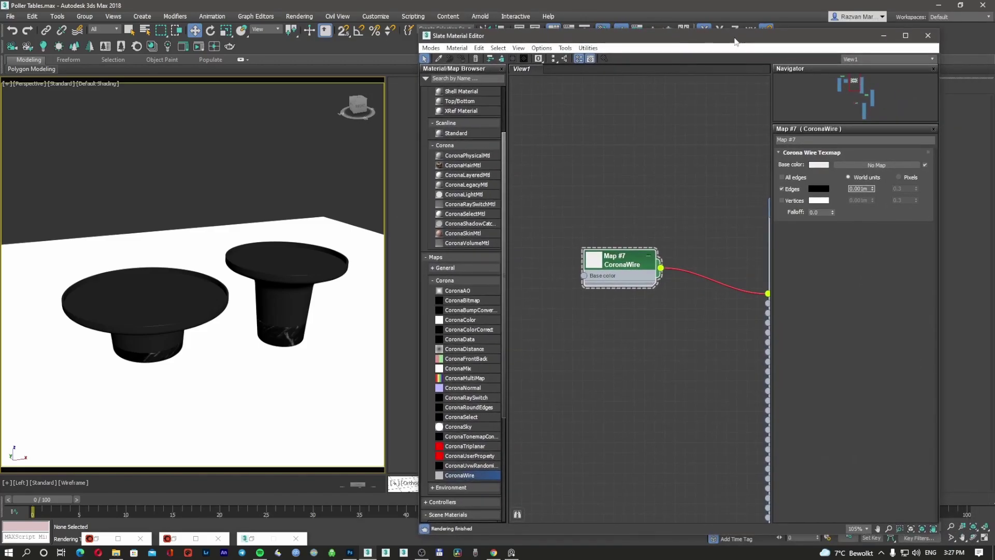
{"action": "left_click", "coordinate": [284, 267]}
{"action": "left_click", "coordinate": [163, 308], "text": "ctrl"}
{"action": "middle_click_drag", "start_coordinate": [636, 207], "coordinate": [535, 210]}
{"action": "left_click", "coordinate": [704, 213]}
{"action": "left_click", "coordinate": [461, 58]}
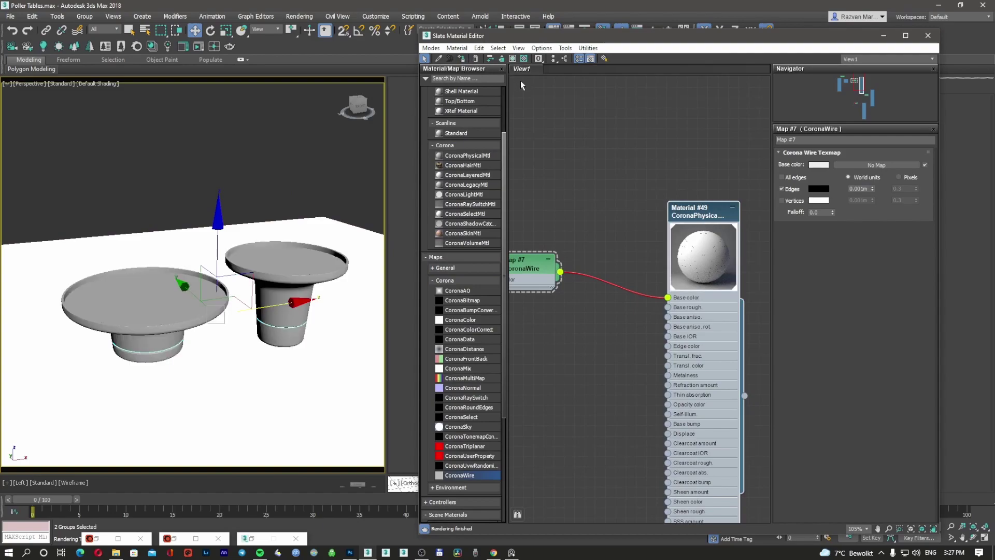
Minimize the material editor, frame both tables closely in the perspective view, and render the wire version.
{"action": "left_click", "coordinate": [887, 40]}
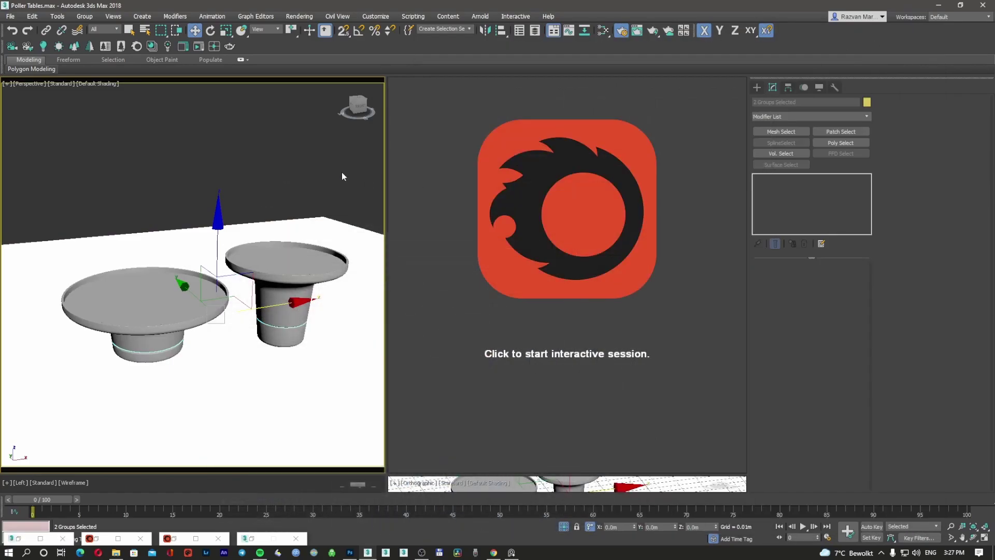
{"action": "left_click", "coordinate": [300, 156]}
{"action": "scroll", "coordinate": [177, 294], "scroll_direction": "up", "scroll_amount": 3}
{"action": "scroll", "coordinate": [195, 293], "scroll_direction": "down", "scroll_amount": 3}
{"action": "middle_click_drag", "start_coordinate": [195, 292], "coordinate": [184, 297]}
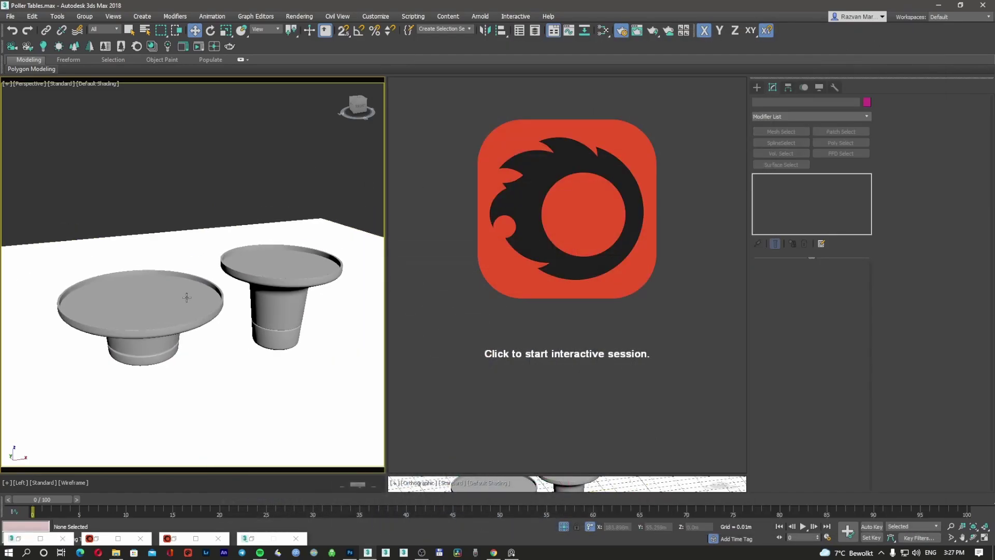
{"action": "left_click", "coordinate": [951, 527]}
{"action": "left_click_drag", "start_coordinate": [214, 291], "coordinate": [210, 282]}
{"action": "middle_click_drag", "start_coordinate": [219, 281], "coordinate": [213, 284]}
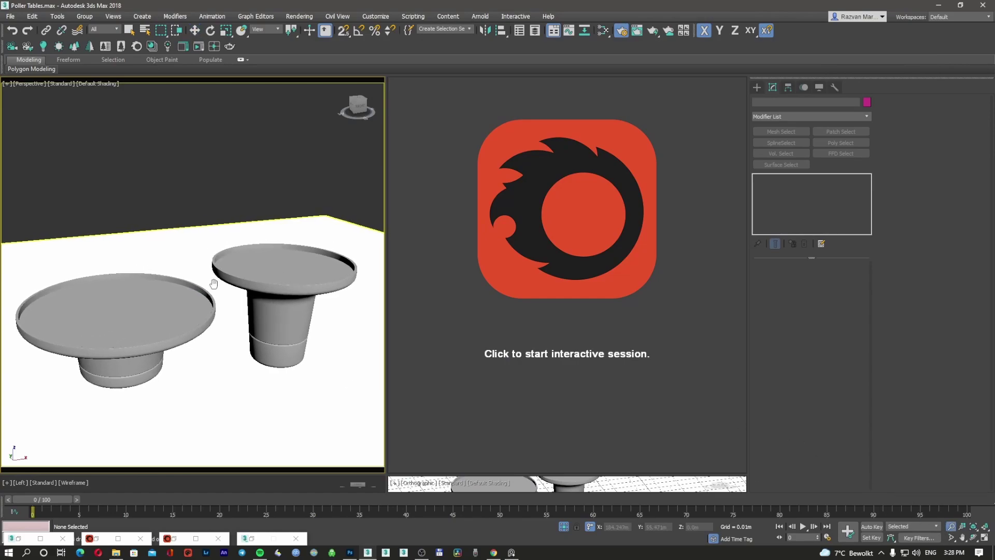
{"action": "key", "text": "shift+q"}
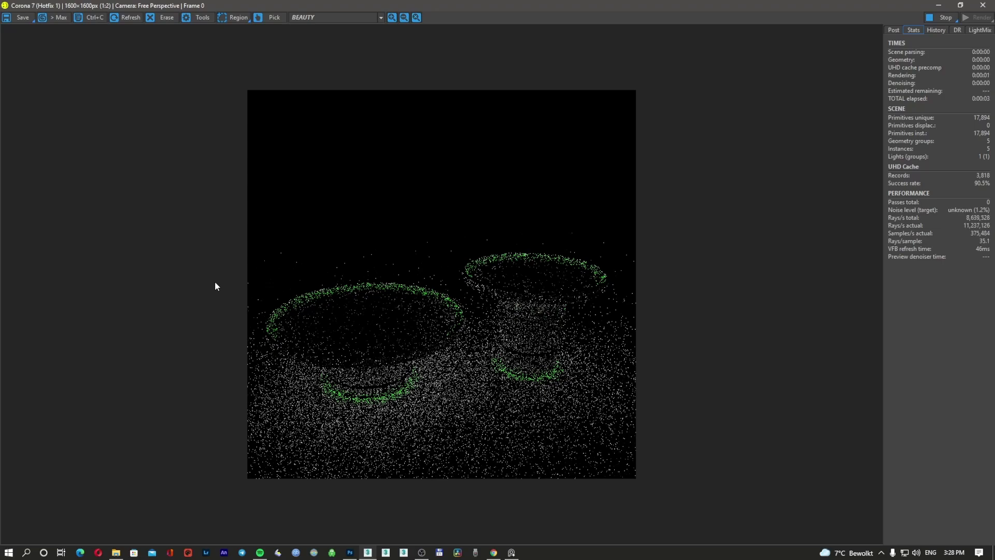
Save the wireframe render of both tables as Poller Tables wire 05 .jpg in the Renders folder.
{"action": "scroll", "coordinate": [420, 328], "scroll_direction": "up", "scroll_amount": 1}
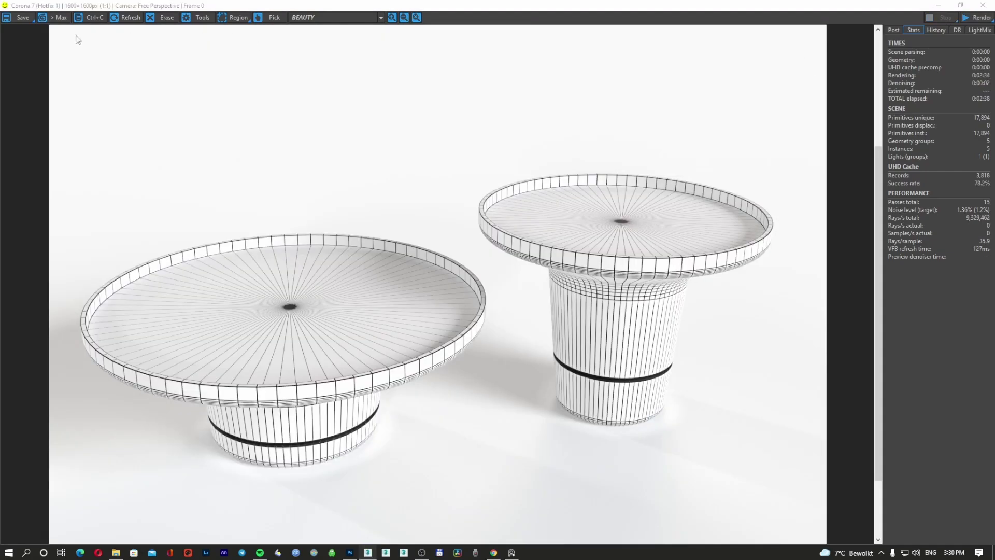
{"action": "left_click", "coordinate": [21, 19]}
{"action": "left_click", "coordinate": [325, 141]}
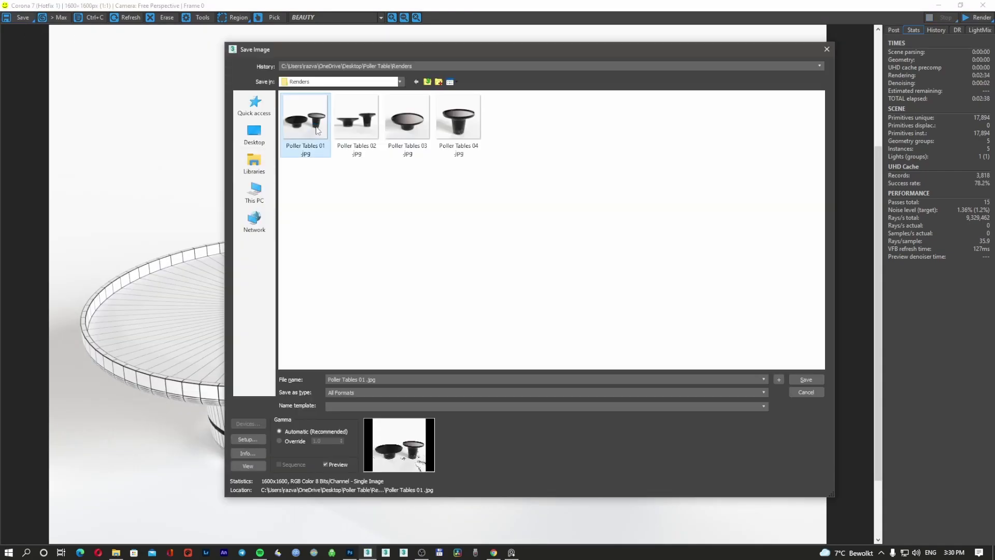
{"action": "left_click", "coordinate": [366, 379]}
{"action": "key", "text": "BackSpace"}
{"action": "key", "text": "BackSpace"}
{"action": "type", "text": "wire 05"}
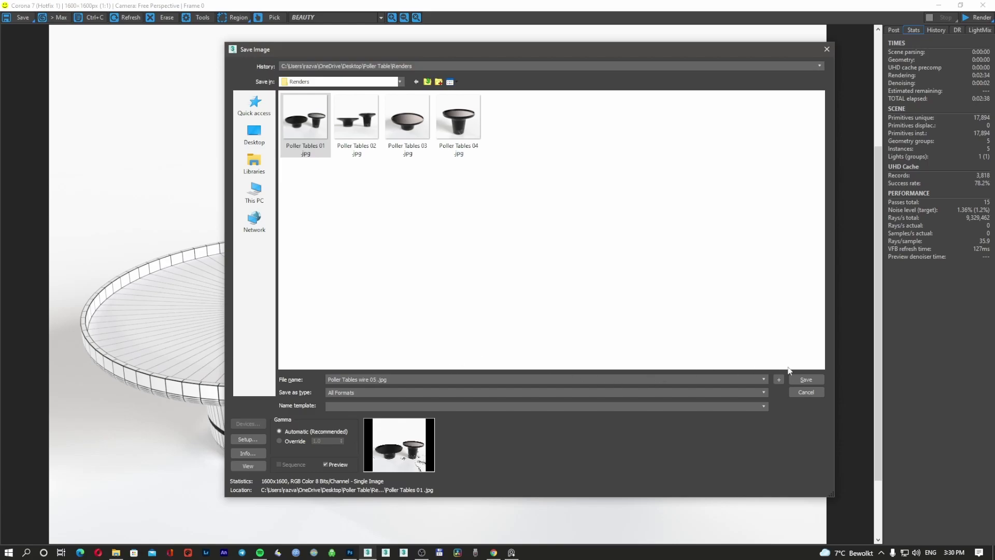
{"action": "left_click", "coordinate": [805, 380]}
{"action": "left_click", "coordinate": [501, 328]}
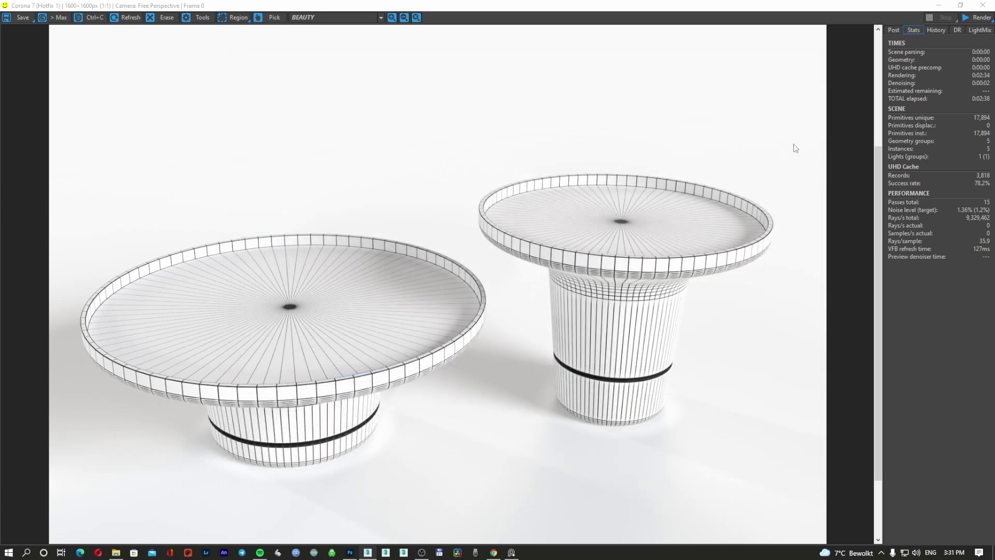
Return to the scene, switch the perspective view to wireframe display, and ungroup both tables.
{"action": "left_click", "coordinate": [982, 5]}
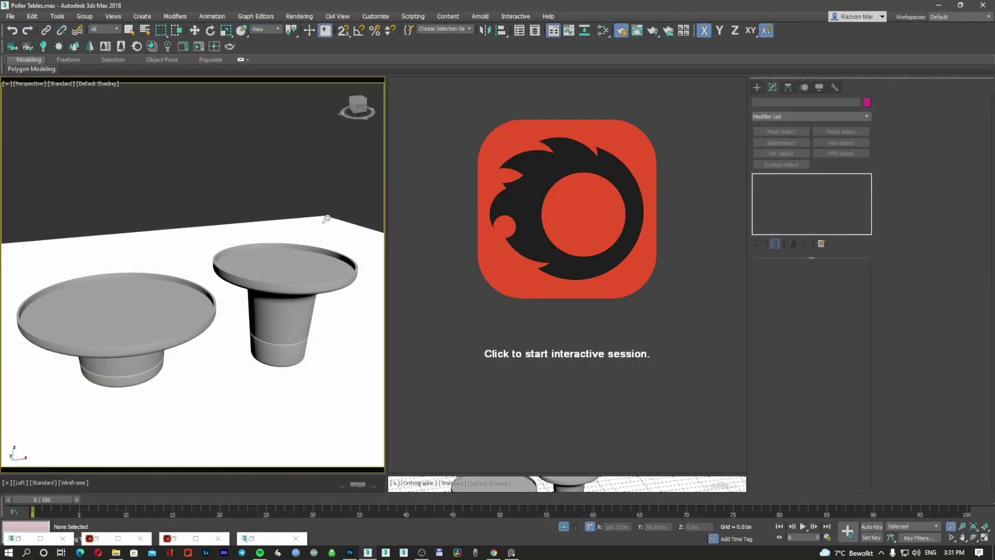
{"action": "key", "text": "w"}
{"action": "left_click", "coordinate": [268, 259]}
{"action": "key", "text": "F3"}
{"action": "key", "text": "F3"}
{"action": "left_click", "coordinate": [212, 287], "text": "ctrl"}
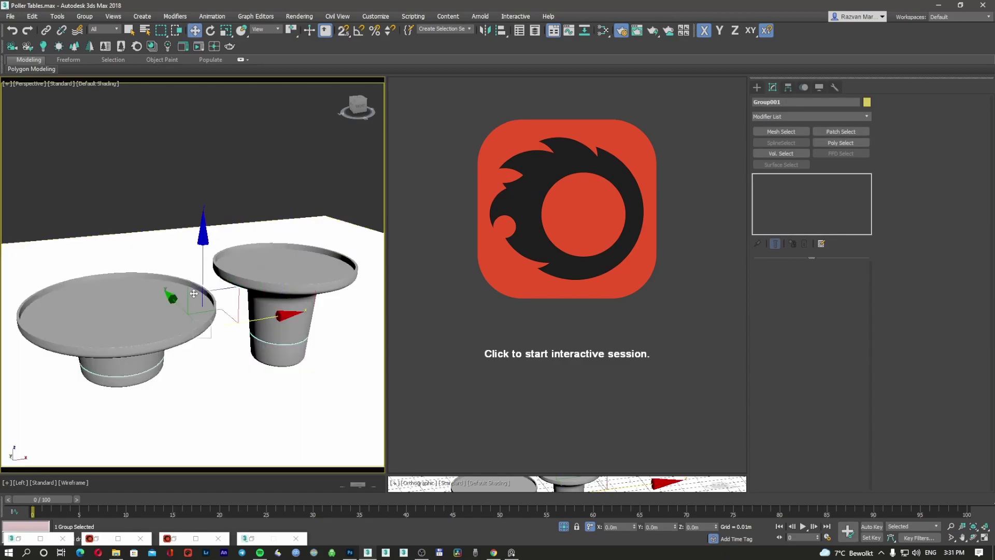
{"action": "key", "text": "F3"}
{"action": "left_click", "coordinate": [264, 267]}
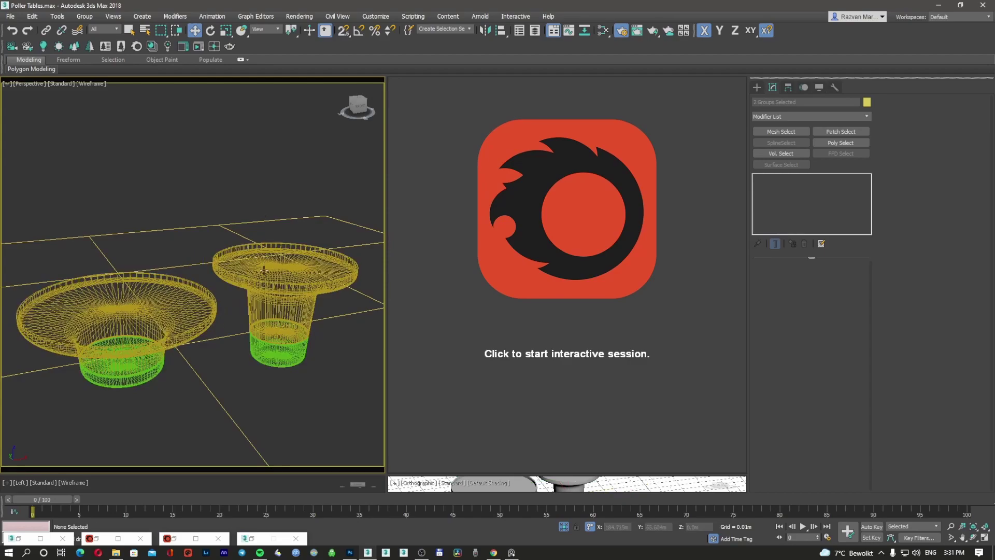
{"action": "left_click", "coordinate": [206, 293], "text": "ctrl"}
{"action": "left_click", "coordinate": [220, 235]}
{"action": "key", "text": "F3"}
{"action": "left_click", "coordinate": [270, 268]}
{"action": "key", "text": "F3"}
{"action": "left_click", "coordinate": [84, 16]}
{"action": "left_click", "coordinate": [94, 38]}
{"action": "left_click", "coordinate": [223, 223]}
Collapse the modifier stacks of the taller table's upper part and base.
{"action": "left_click", "coordinate": [290, 267]}
{"action": "right_click", "coordinate": [796, 179]}
{"action": "left_click", "coordinate": [839, 279]}
{"action": "key", "text": "y"}
{"action": "left_click", "coordinate": [298, 340]}
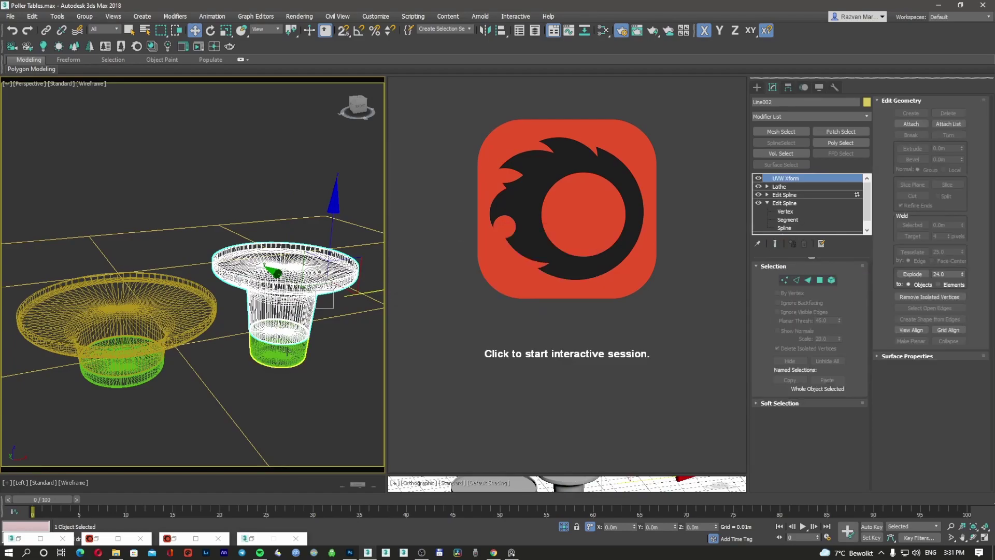
{"action": "key", "text": "F3"}
{"action": "right_click", "coordinate": [815, 177]}
{"action": "left_click", "coordinate": [841, 277]}
Maximize the perspective view and collapse the modifier stack of the lower table's upper part.
{"action": "key", "text": "y"}
{"action": "left_click", "coordinate": [156, 331]}
{"action": "key", "text": "F3"}
{"action": "key", "text": "alt+w"}
{"action": "left_click", "coordinate": [311, 331]}
{"action": "right_click", "coordinate": [811, 179]}
{"action": "left_click", "coordinate": [853, 277]}
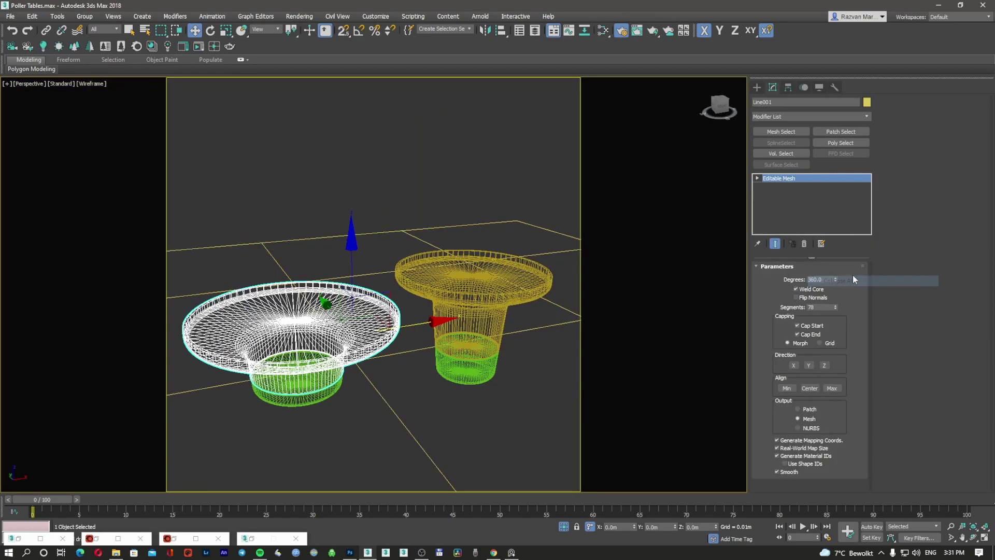
Convert the lower table's upper part to an Editable Poly and attach its base to it.
{"action": "right_click", "coordinate": [796, 180]}
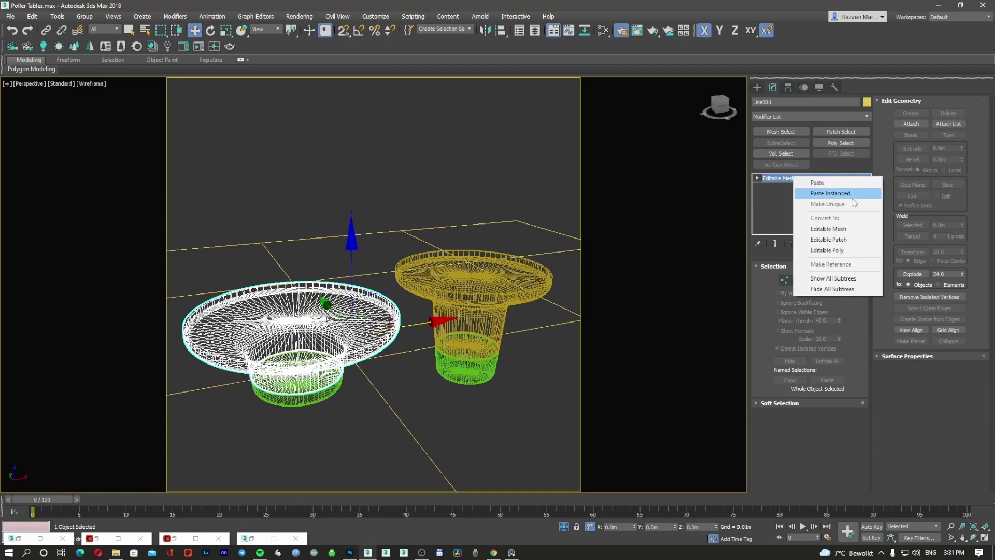
{"action": "left_click", "coordinate": [844, 250]}
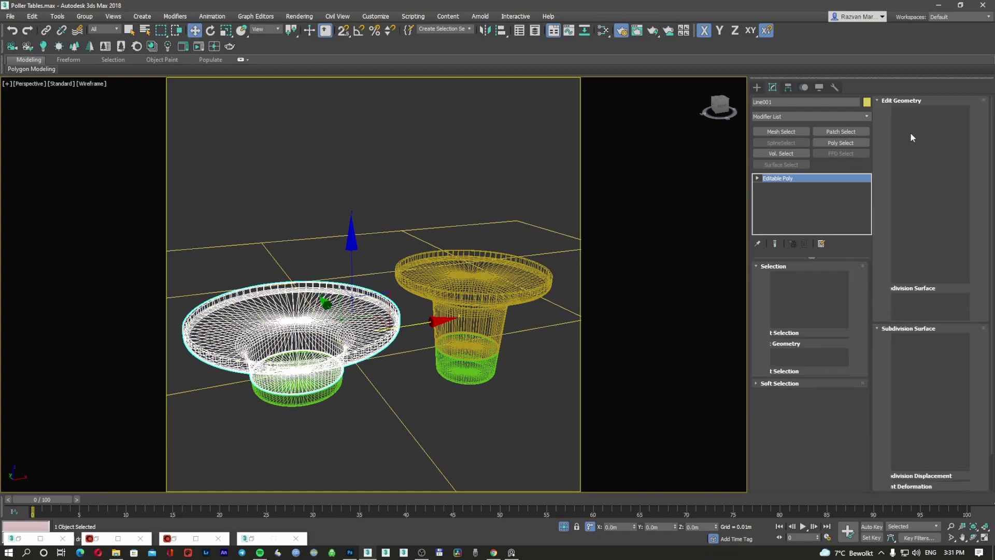
{"action": "left_click", "coordinate": [907, 173]}
{"action": "left_click", "coordinate": [296, 381]}
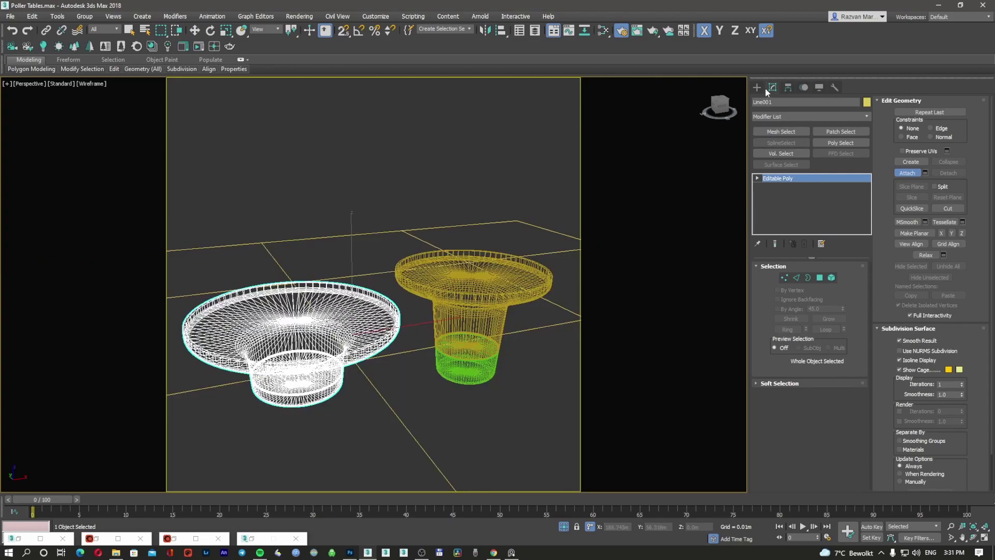
{"action": "left_click", "coordinate": [757, 87]}
{"action": "left_click", "coordinate": [496, 243]}
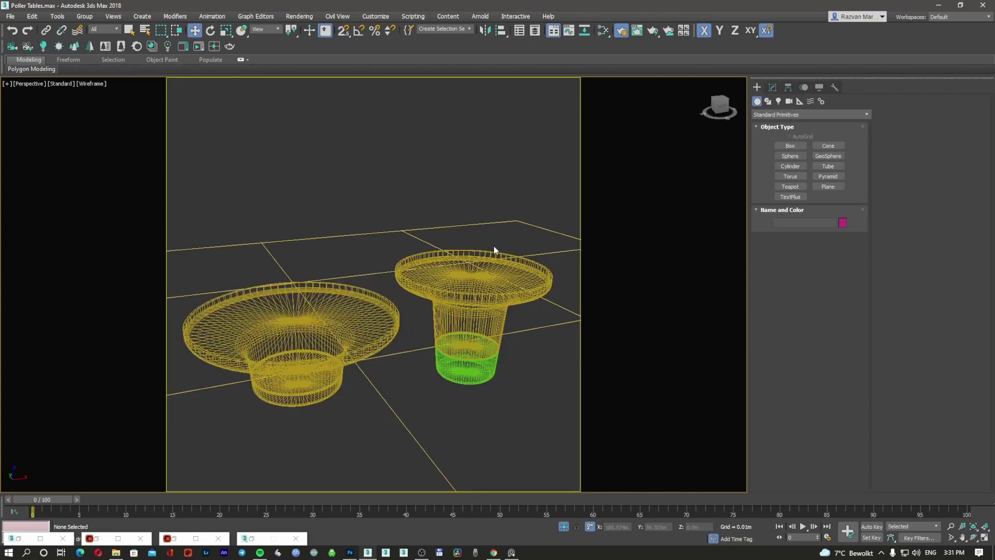
Convert the taller table's upper part to an Editable Poly and attach its base to it.
{"action": "left_click", "coordinate": [490, 264]}
{"action": "key", "text": "F3"}
{"action": "left_click", "coordinate": [773, 87]}
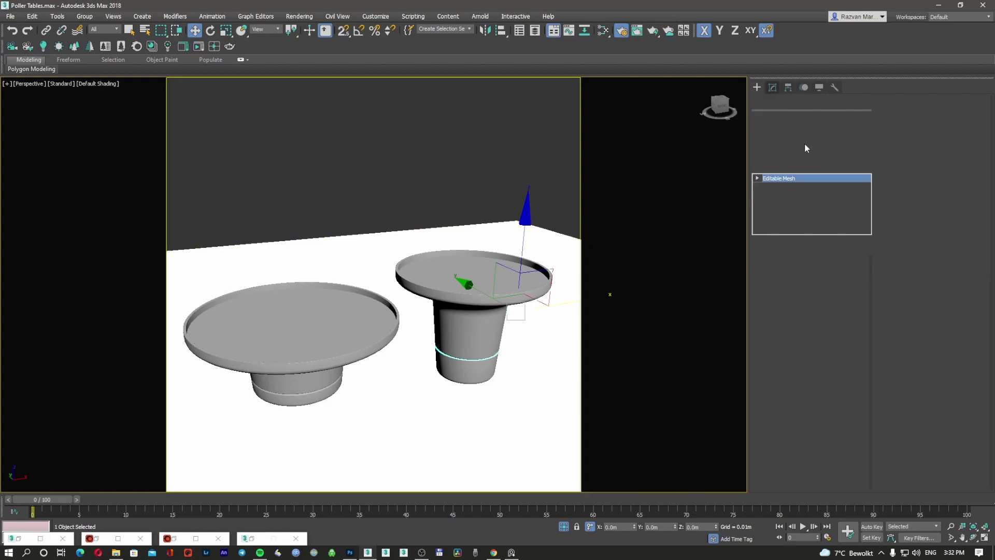
{"action": "right_click", "coordinate": [812, 178]}
{"action": "left_click", "coordinate": [843, 251]}
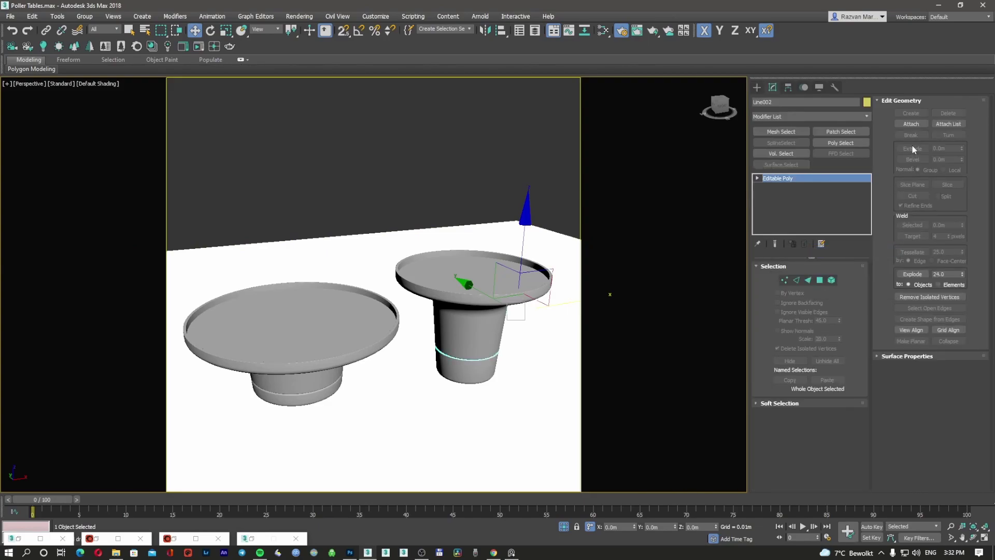
{"action": "left_click", "coordinate": [904, 173]}
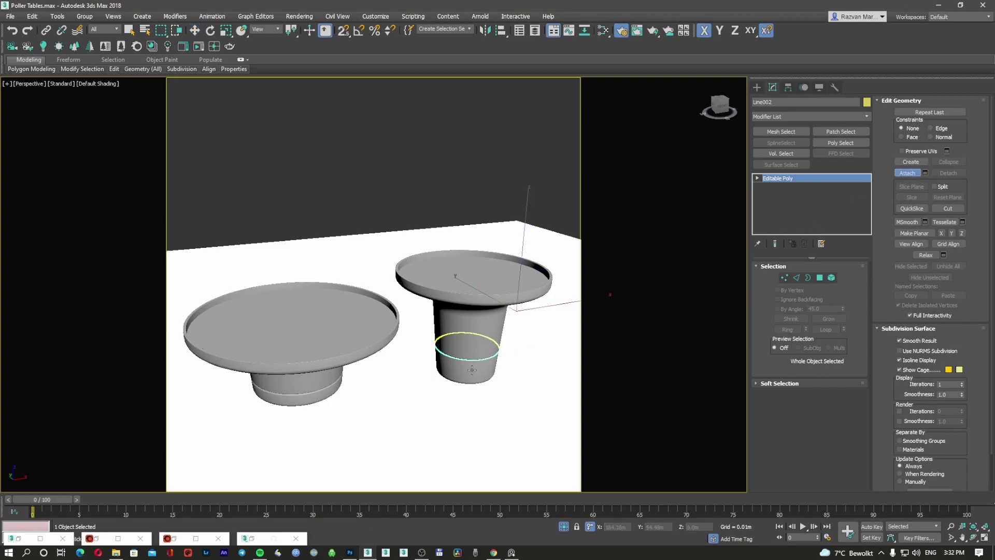
{"action": "key", "text": "w"}
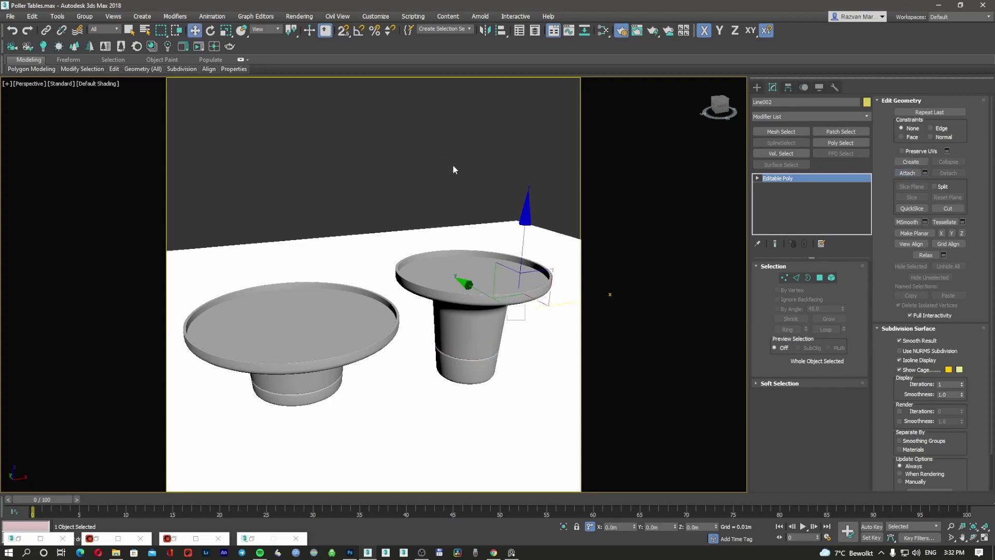
{"action": "left_click", "coordinate": [447, 157]}
Select both tables and start exporting only the selected objects.
{"action": "left_click", "coordinate": [466, 257]}
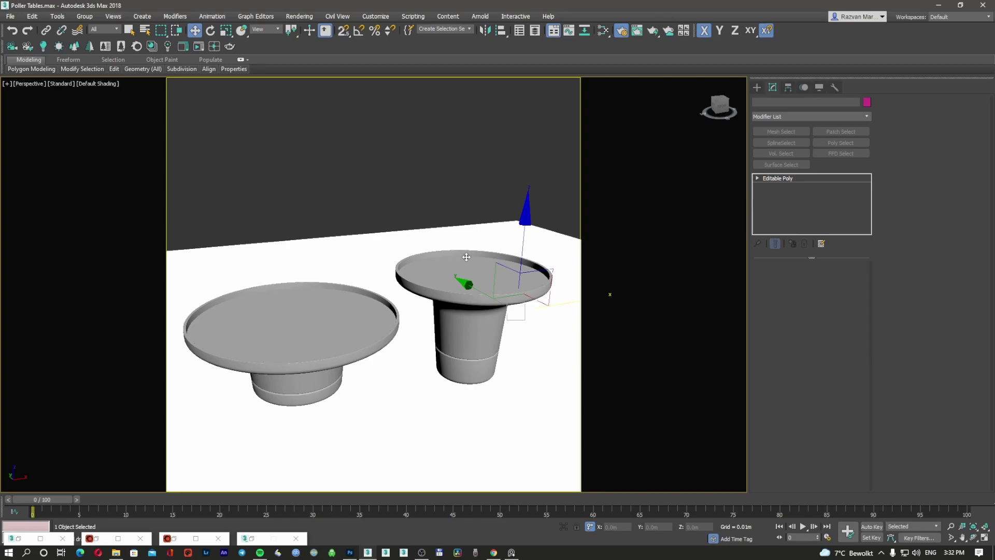
{"action": "key", "text": "F3"}
{"action": "left_click", "coordinate": [311, 342], "text": "ctrl"}
{"action": "key", "text": "F3"}
{"action": "key", "text": "F3"}
{"action": "left_click", "coordinate": [14, 19]}
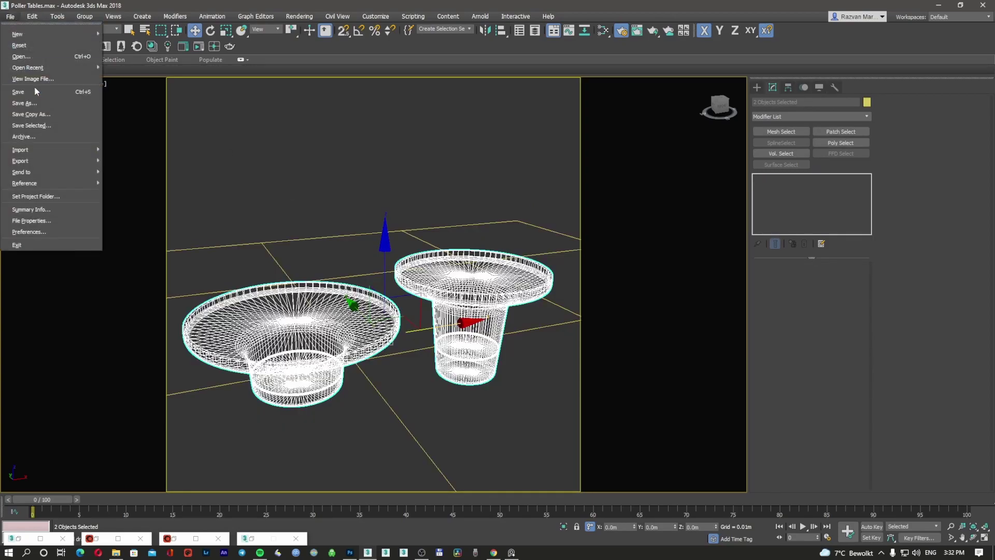
{"action": "mouse_move", "coordinate": [61, 161]}
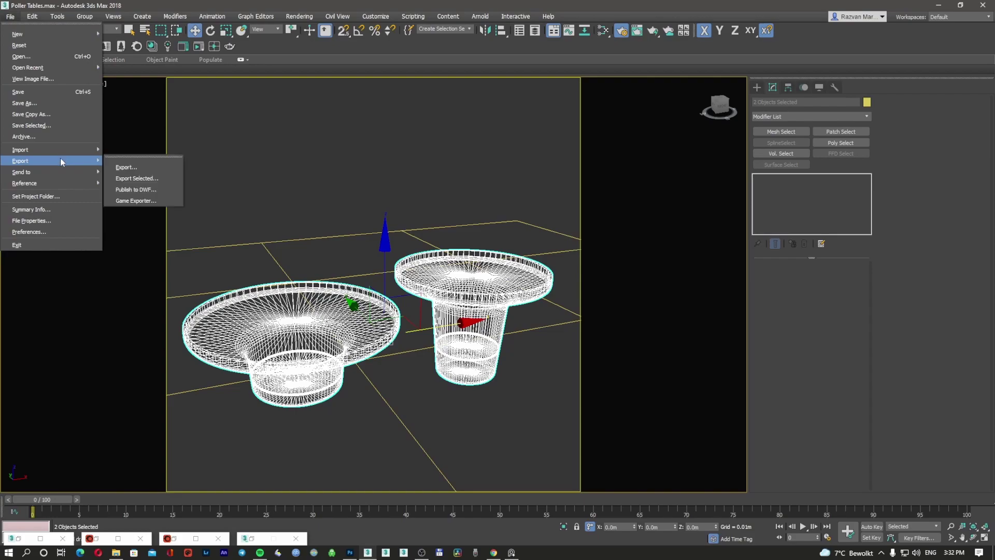
{"action": "left_click", "coordinate": [145, 179]}
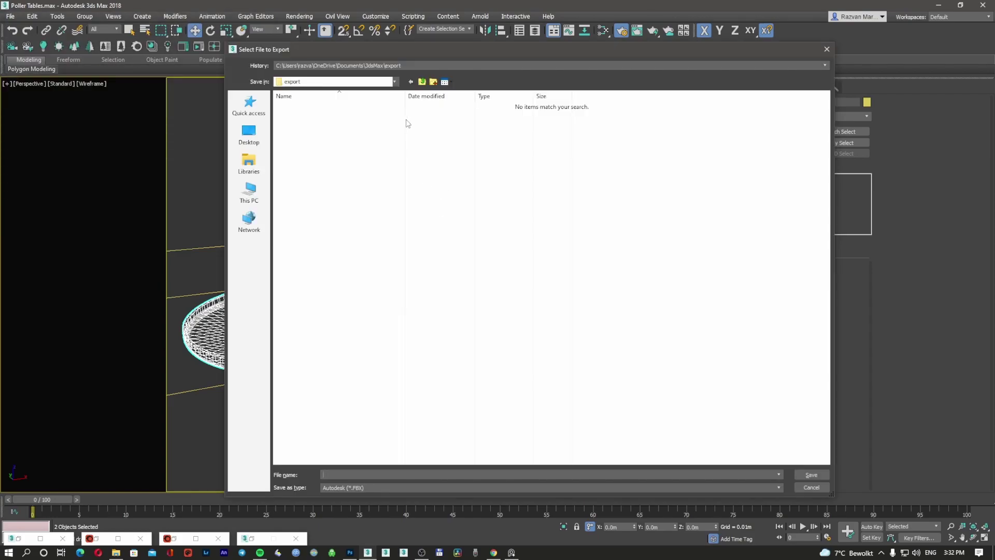
Create a folder named Exports inside the desktop's Poller Table folder and open it as the export location.
{"action": "left_click", "coordinate": [394, 81]}
{"action": "left_click", "coordinate": [292, 102]}
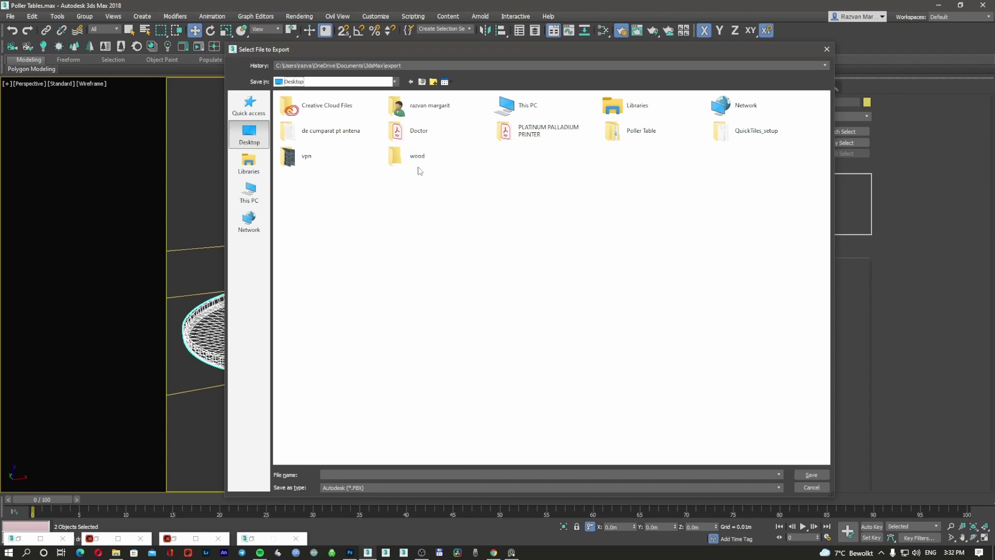
{"action": "double_click", "coordinate": [641, 131]}
{"action": "right_click", "coordinate": [317, 170]}
{"action": "mouse_move", "coordinate": [363, 273]}
{"action": "left_click", "coordinate": [451, 273]}
{"action": "type", "text": "Export"}
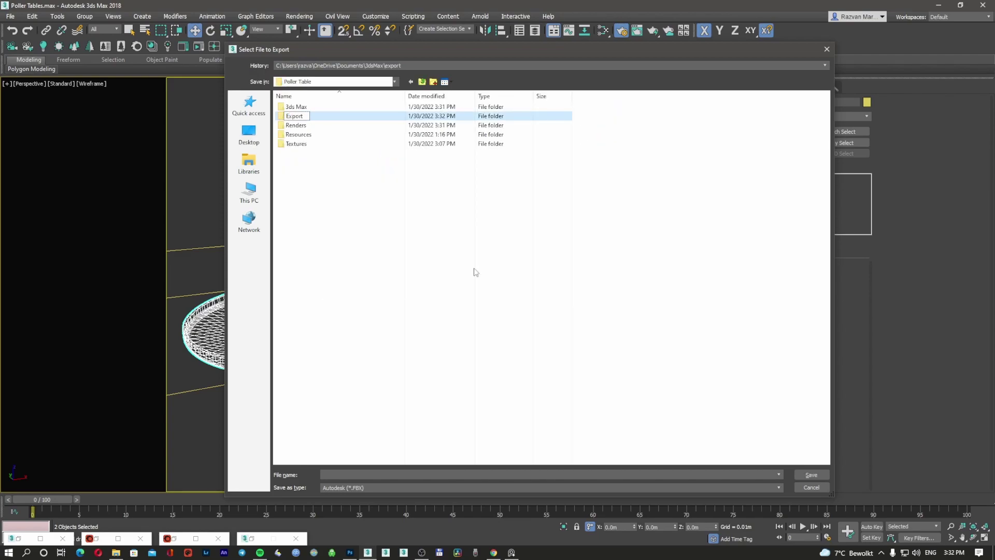
{"action": "type", "text": "s"}
{"action": "key", "text": "Return"}
{"action": "key", "text": "Return"}
Export the selected tables as an Autodesk FBX file named Poller Table.
{"action": "type", "text": "Poller"}
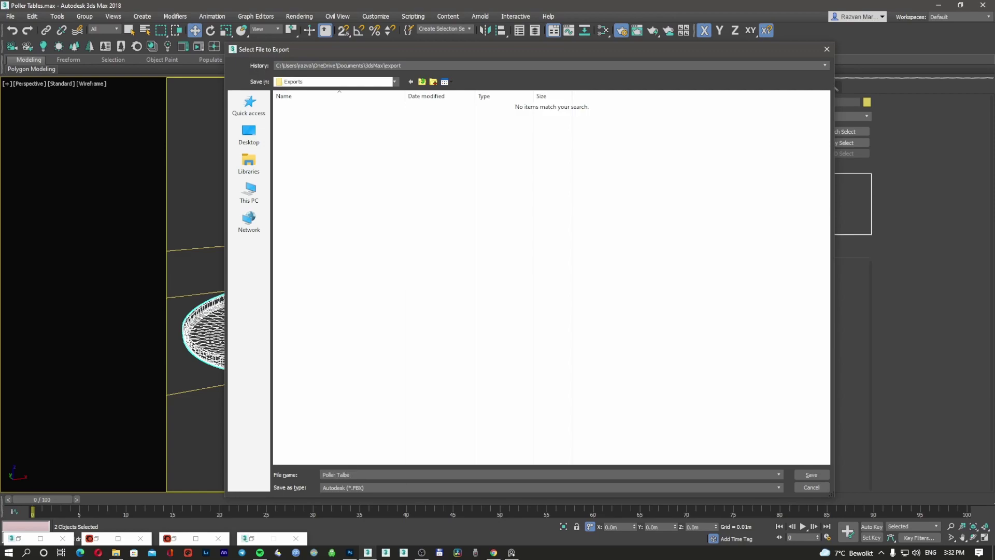
{"action": "type", "text": " Table"}
{"action": "left_click", "coordinate": [811, 475]}
{"action": "left_click", "coordinate": [572, 405]}
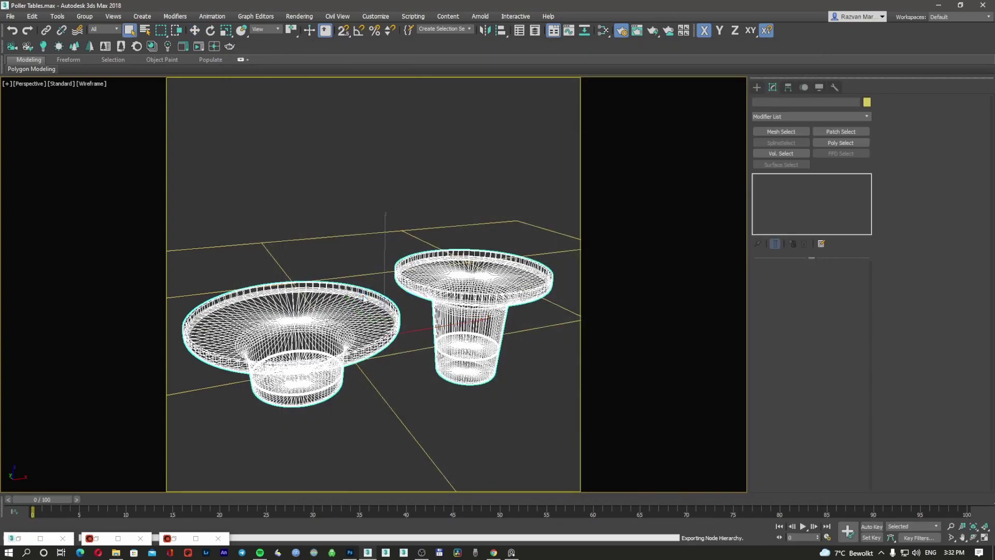
{"action": "key", "text": "Return"}
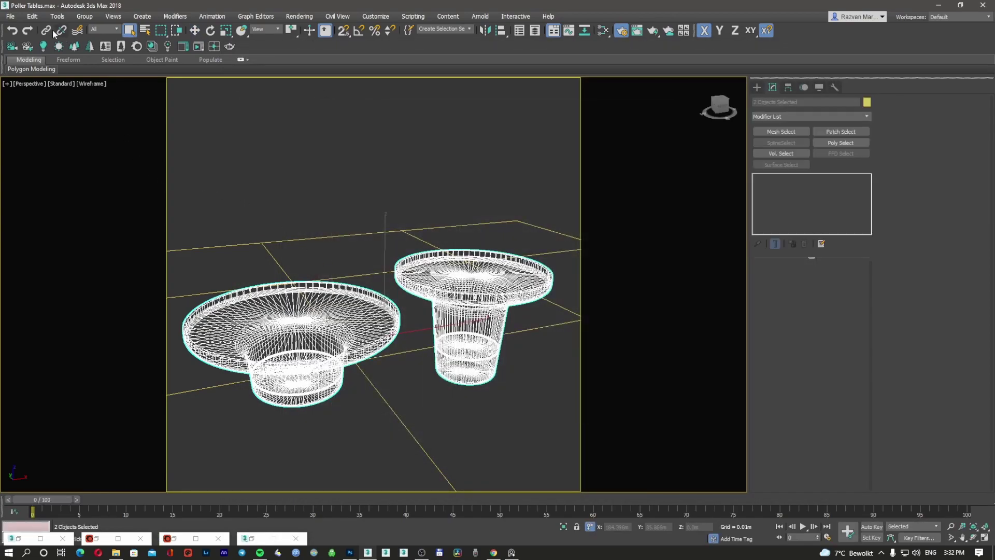
Export the tables to the Exports folder as an OBJ file named Poller Table, using quad faces and exporting materials.
{"action": "left_click", "coordinate": [10, 16]}
{"action": "mouse_move", "coordinate": [75, 160]}
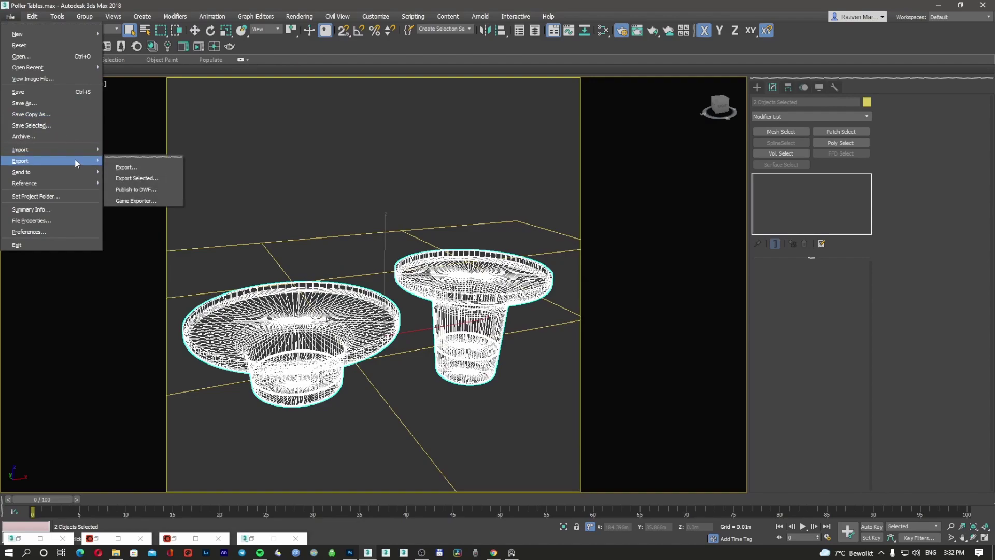
{"action": "left_click", "coordinate": [165, 167]}
{"action": "left_click", "coordinate": [368, 488]}
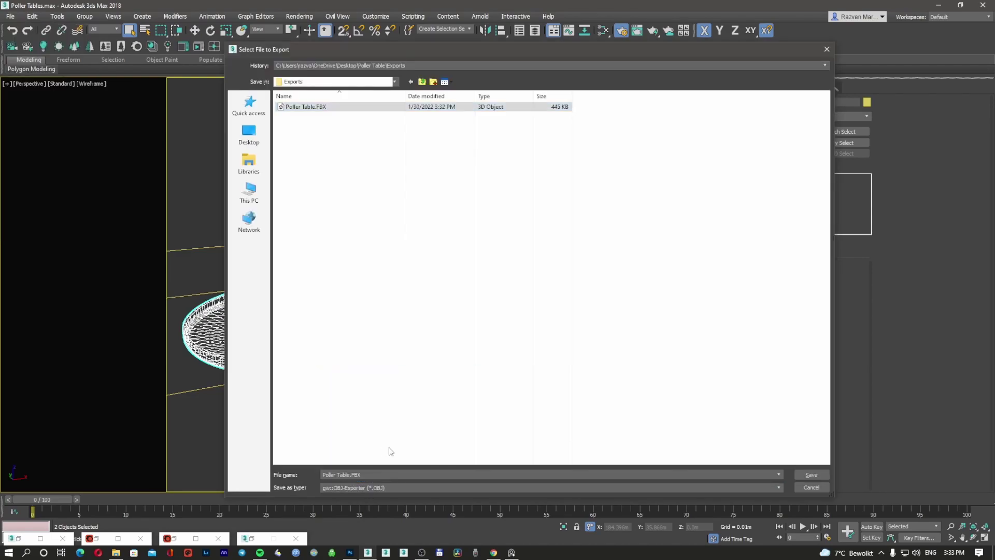
{"action": "left_click", "coordinate": [382, 447]}
{"action": "left_click", "coordinate": [375, 474]}
{"action": "key", "text": "BackSpace"}
{"action": "key", "text": "BackSpace"}
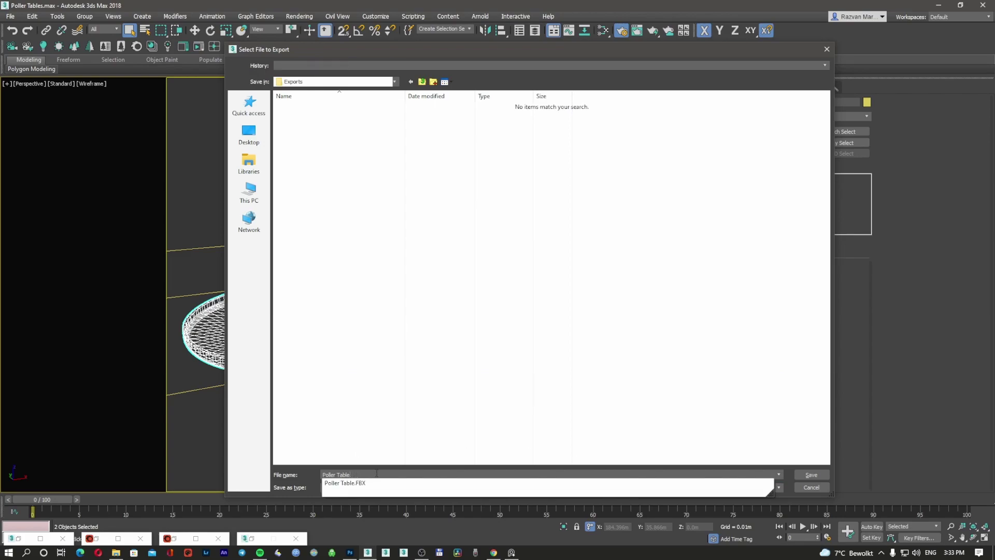
{"action": "left_click", "coordinate": [448, 384]}
{"action": "left_click", "coordinate": [811, 475]}
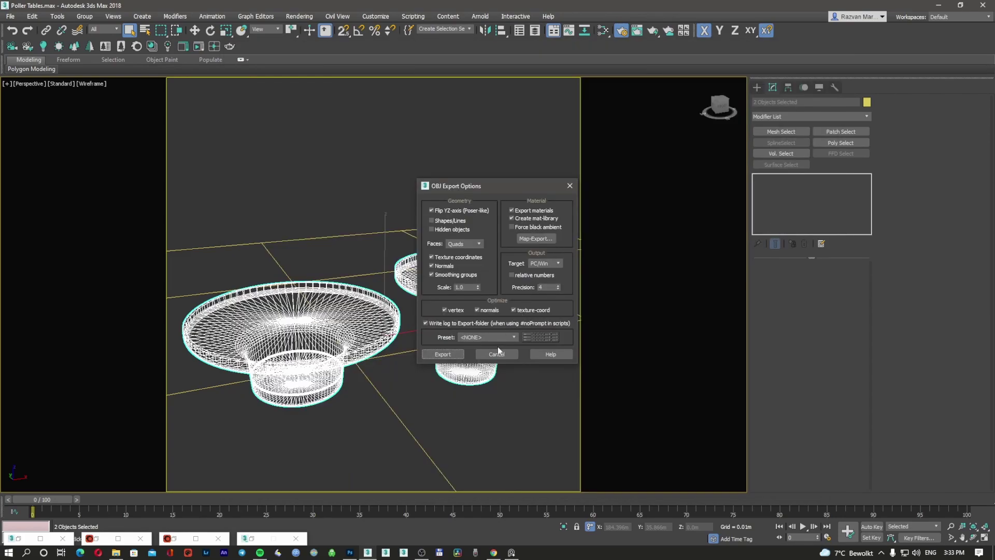
{"action": "left_click", "coordinate": [444, 355]}
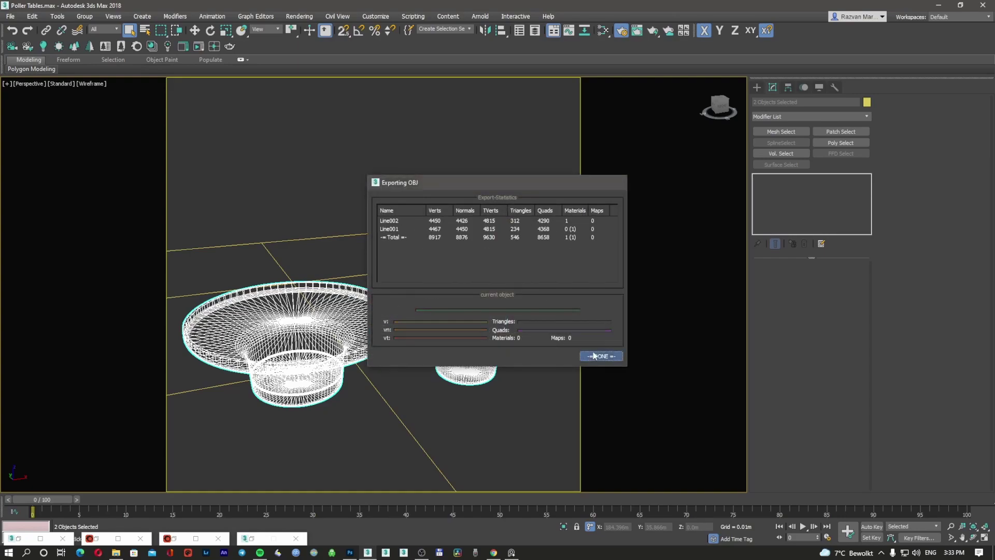
{"action": "left_click", "coordinate": [600, 356]}
Clear the selection and reselect both tables in the perspective view, leaving it in wireframe display.
{"action": "left_click", "coordinate": [536, 386]}
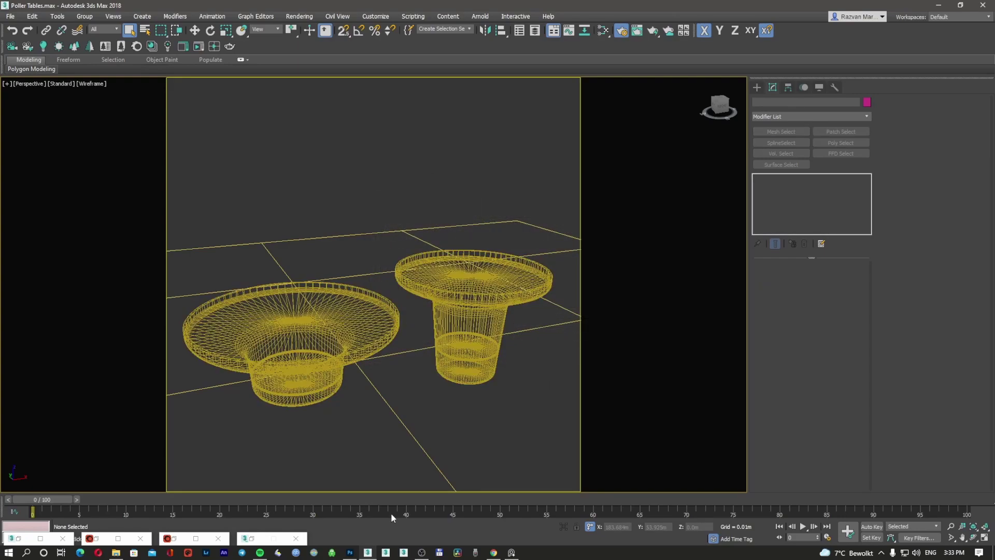
{"action": "left_click", "coordinate": [500, 301]}
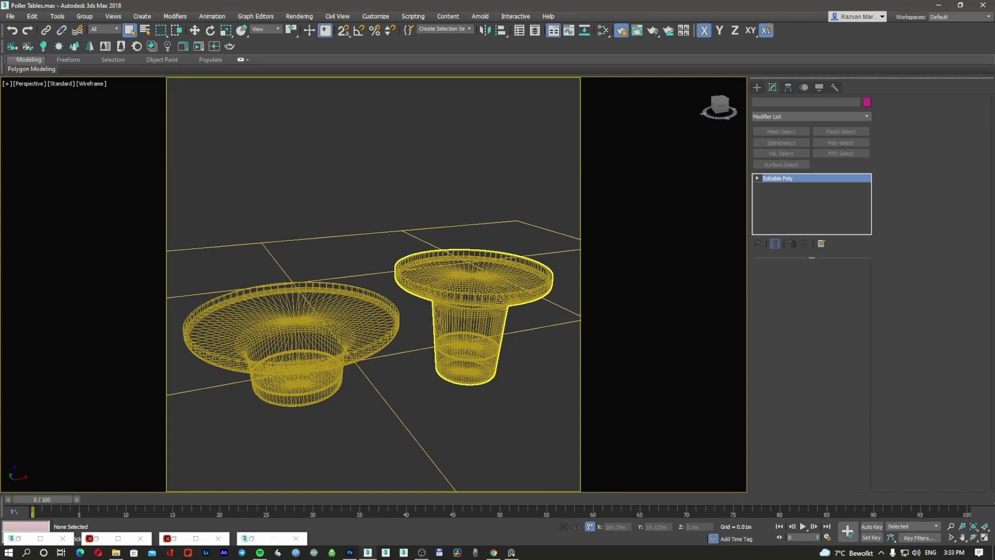
{"action": "left_click", "coordinate": [500, 300]}
{"action": "key", "text": "w"}
{"action": "left_click", "coordinate": [416, 313]}
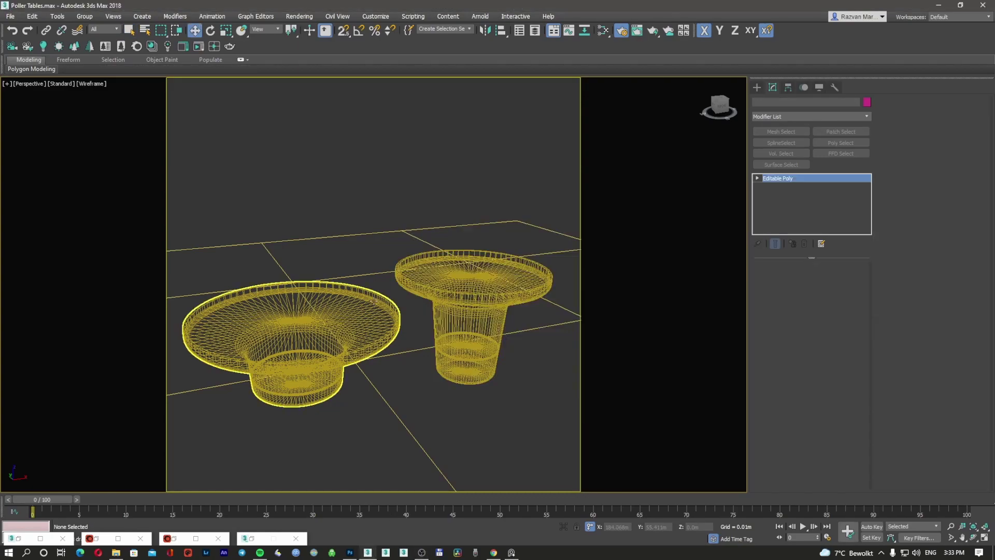
{"action": "left_click", "coordinate": [393, 297]}
{"action": "key", "text": "F3"}
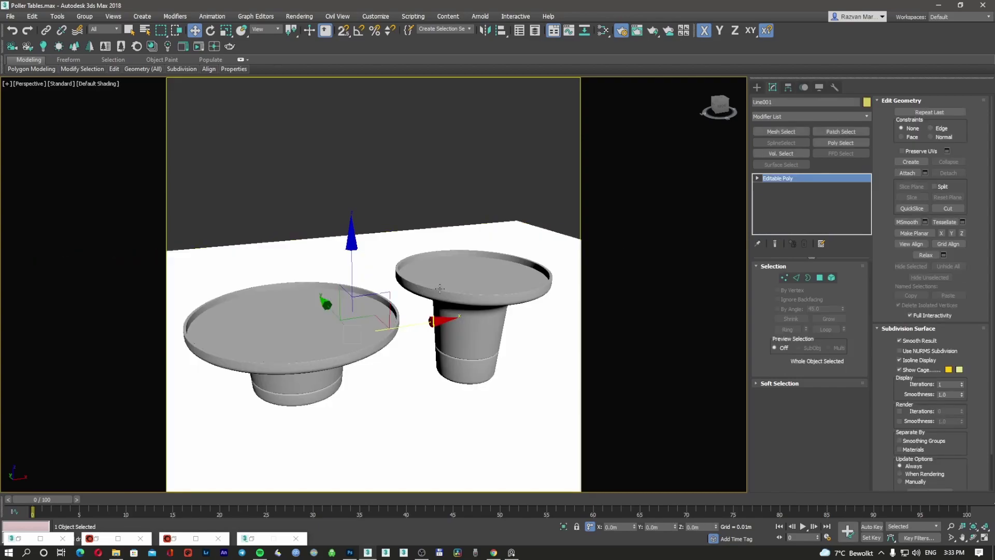
{"action": "left_click", "coordinate": [440, 289], "text": "ctrl"}
{"action": "key", "text": "F3"}
Save only the selected tables in the 3ds Max folder in 3ds Max 2015 format, adding _2015 to the Poller Tables file name.
{"action": "left_click", "coordinate": [10, 16]}
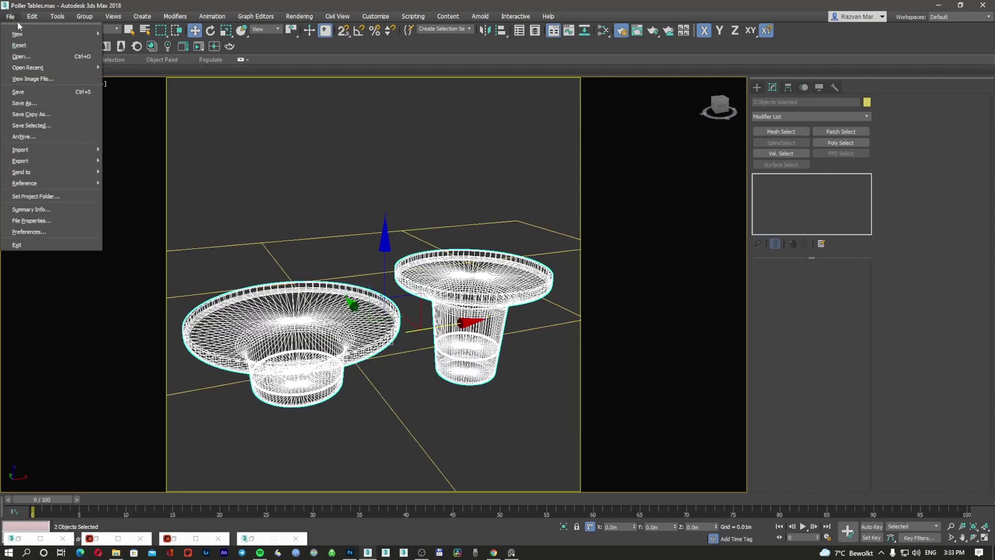
{"action": "left_click", "coordinate": [69, 121]}
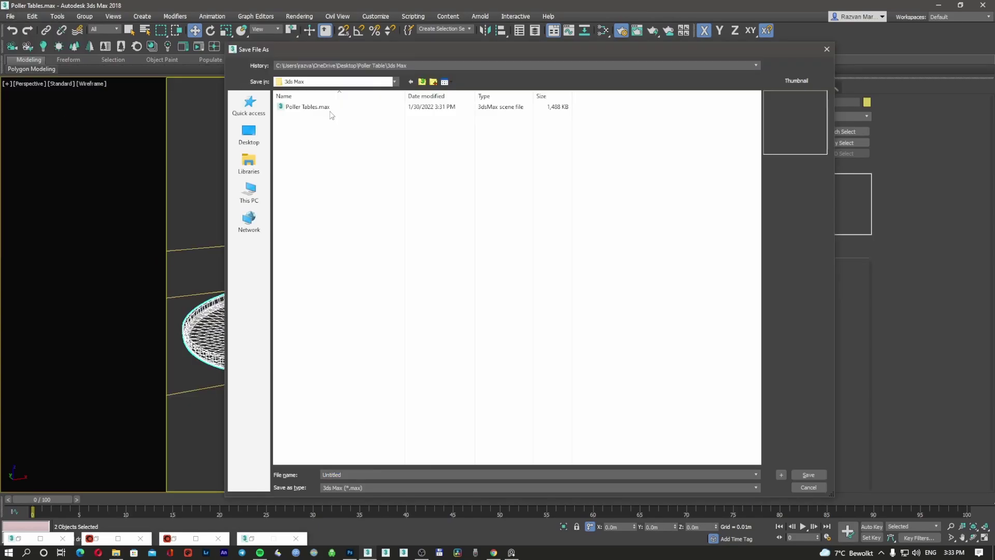
{"action": "left_click", "coordinate": [333, 108]}
{"action": "left_click", "coordinate": [393, 488]}
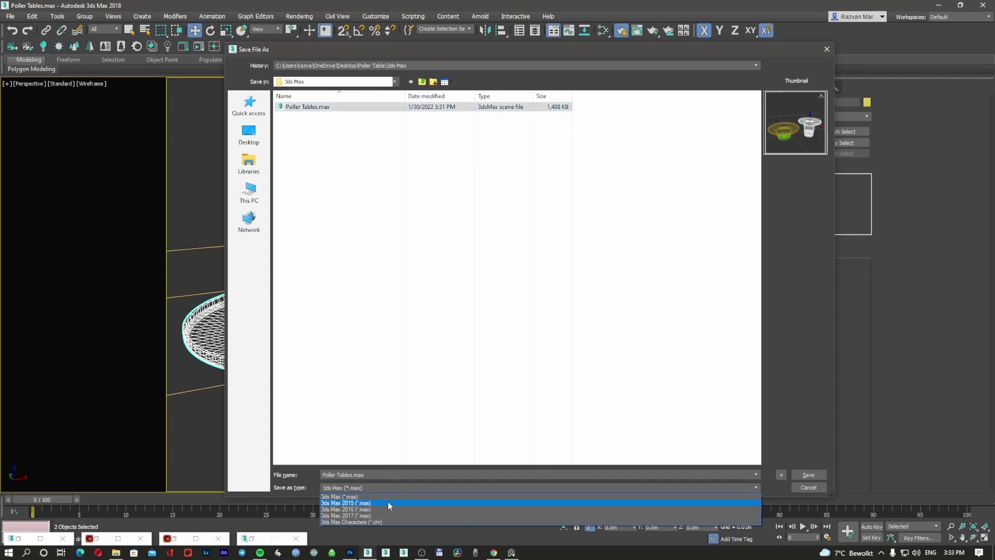
{"action": "left_click", "coordinate": [388, 502]}
{"action": "left_click", "coordinate": [344, 475]}
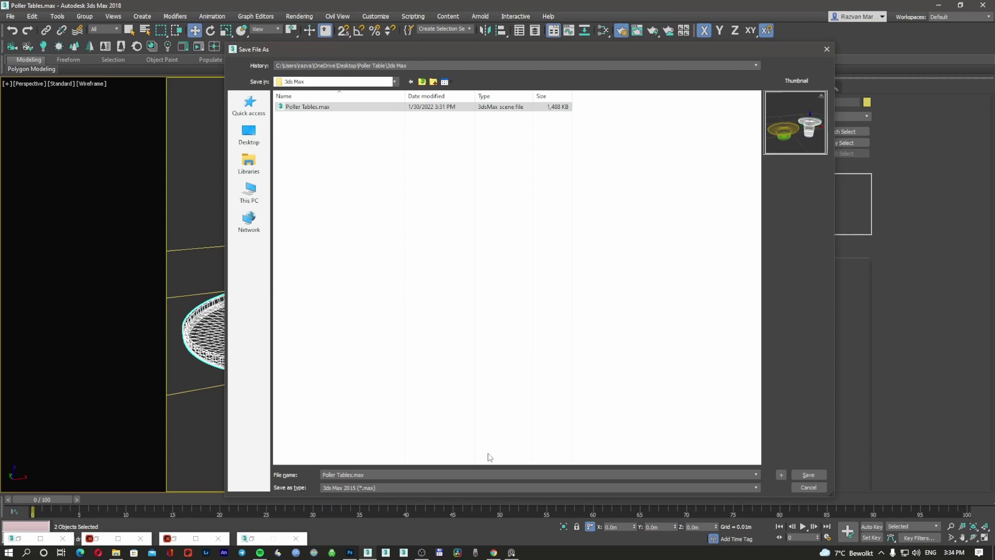
{"action": "type", "text": "_2015"}
{"action": "left_click", "coordinate": [813, 475]}
{"action": "left_click", "coordinate": [491, 204]}
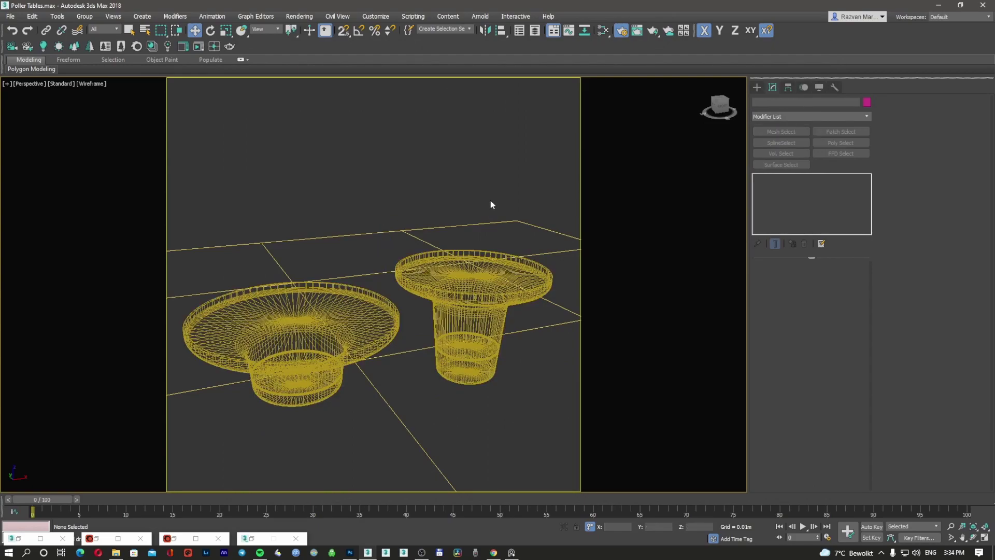
Clear the studio HDR environment map from the scene and open Asset Tracking.
{"action": "key", "text": "8"}
{"action": "right_click", "coordinate": [240, 201]}
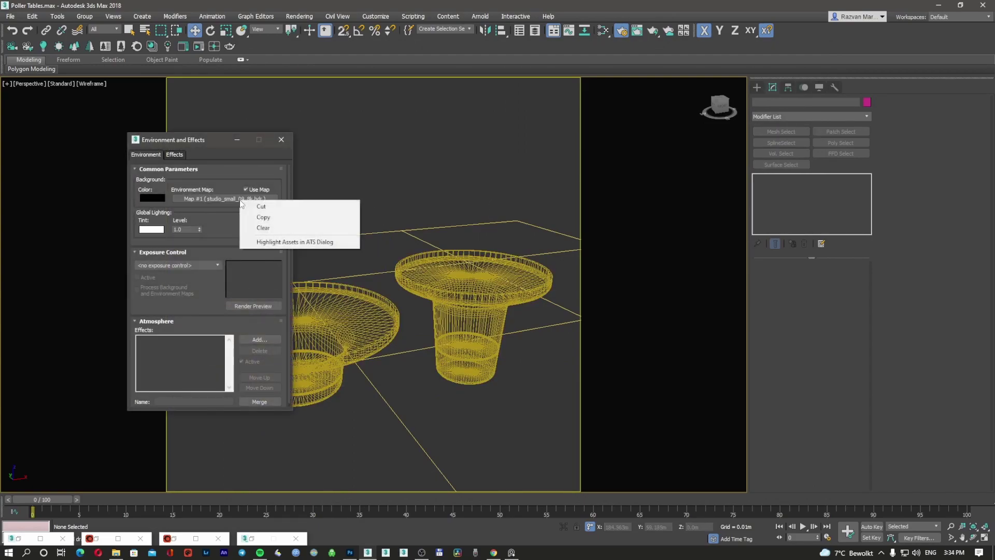
{"action": "left_click", "coordinate": [260, 227]}
{"action": "left_click", "coordinate": [348, 196]}
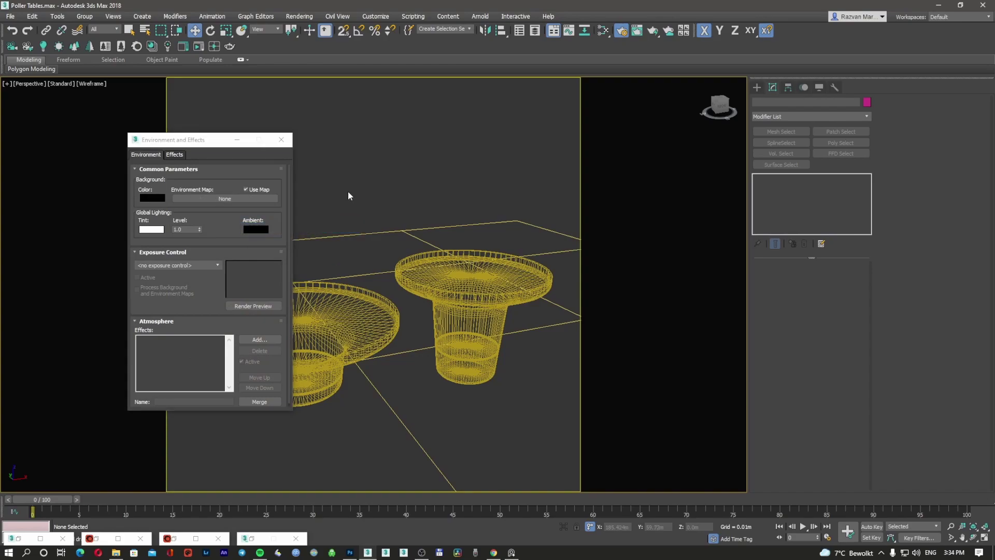
{"action": "key", "text": "shift+t"}
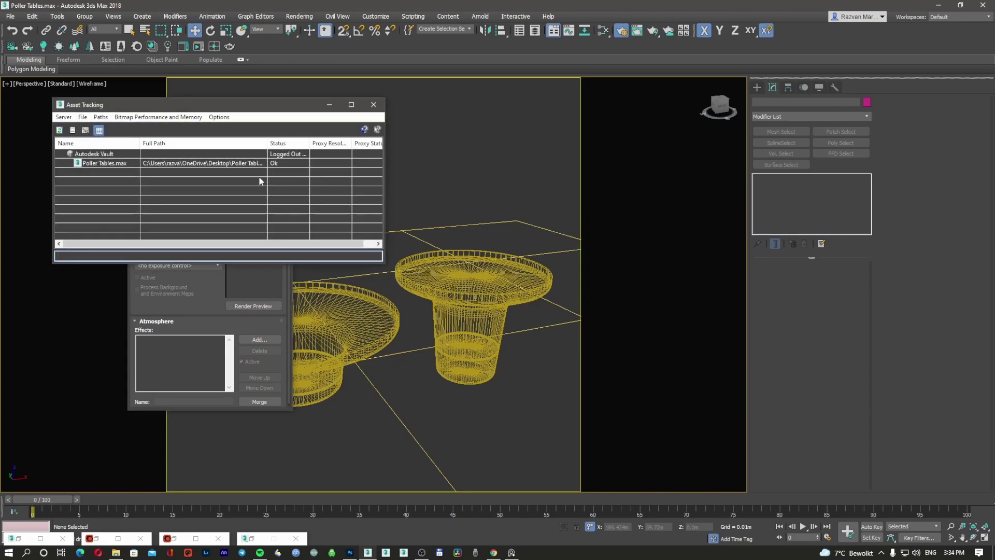
Refresh the asset list, enlarge the Asset Tracking window and inspect the studio HDR map entry and its path options.
{"action": "left_click", "coordinate": [100, 116]}
{"action": "left_click", "coordinate": [127, 289]}
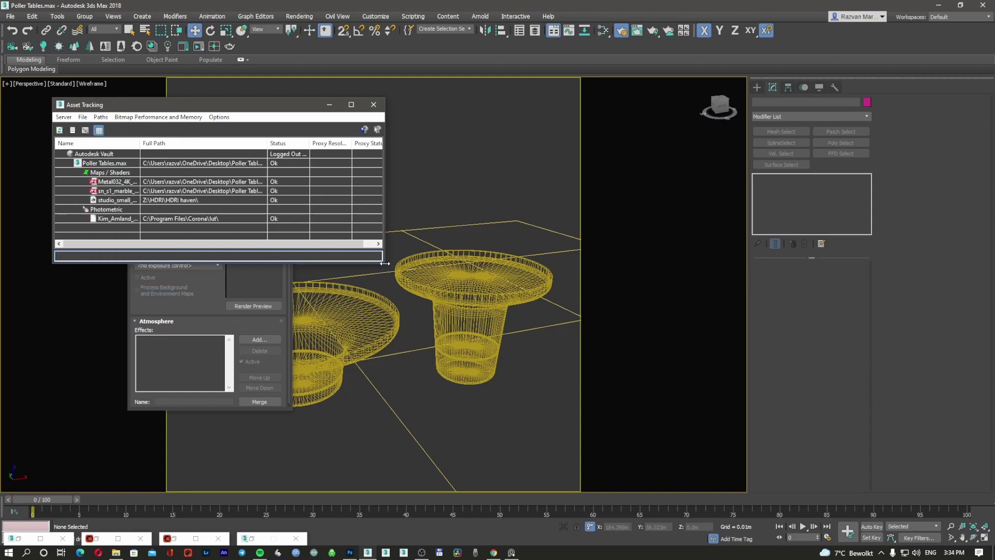
{"action": "left_click_drag", "start_coordinate": [385, 265], "coordinate": [631, 498]}
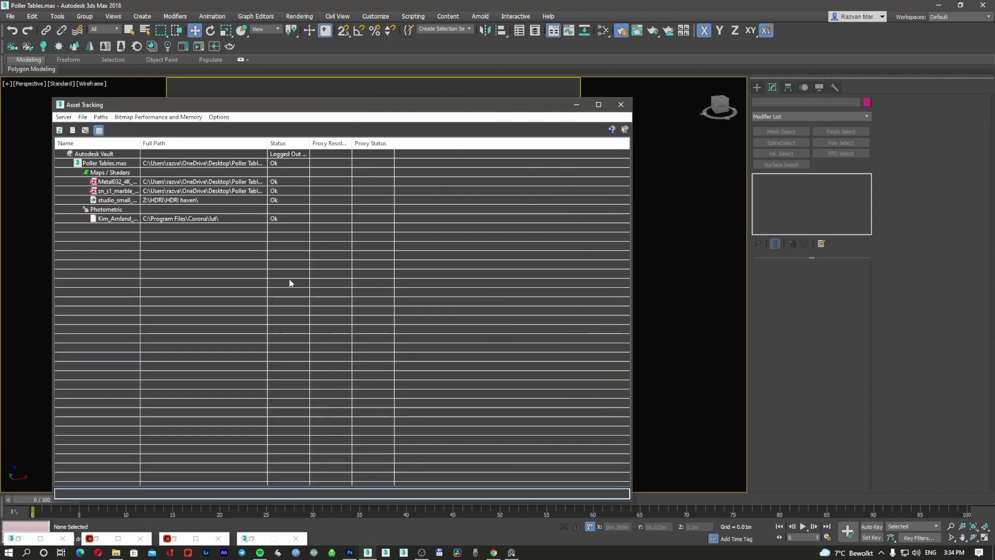
{"action": "left_click", "coordinate": [187, 201]}
{"action": "right_click", "coordinate": [186, 200]}
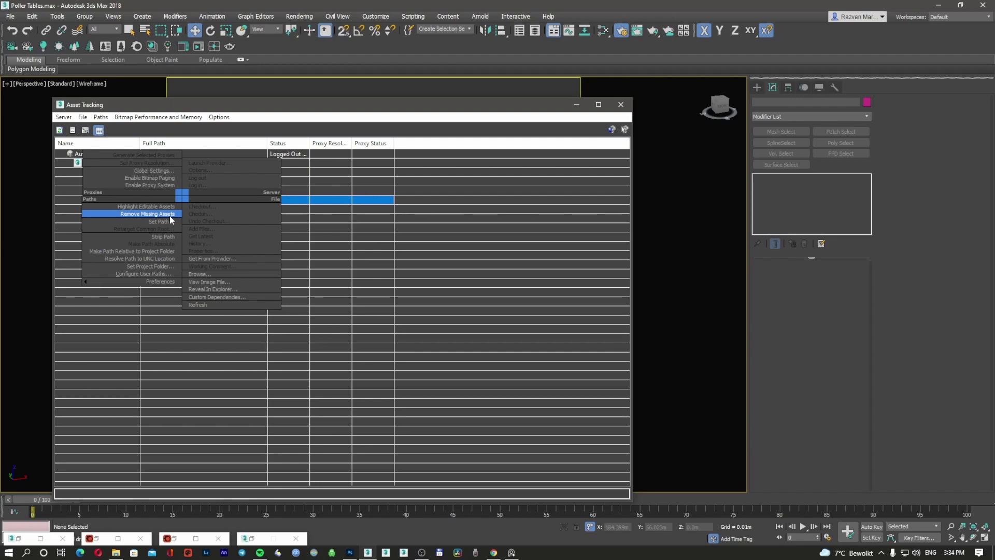
{"action": "left_click", "coordinate": [326, 107]}
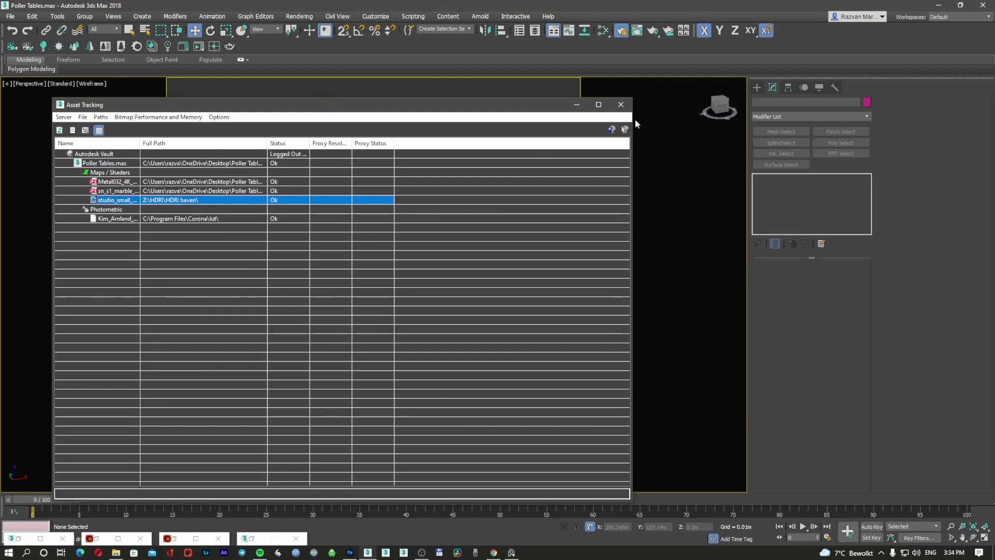
{"action": "left_click", "coordinate": [621, 106]}
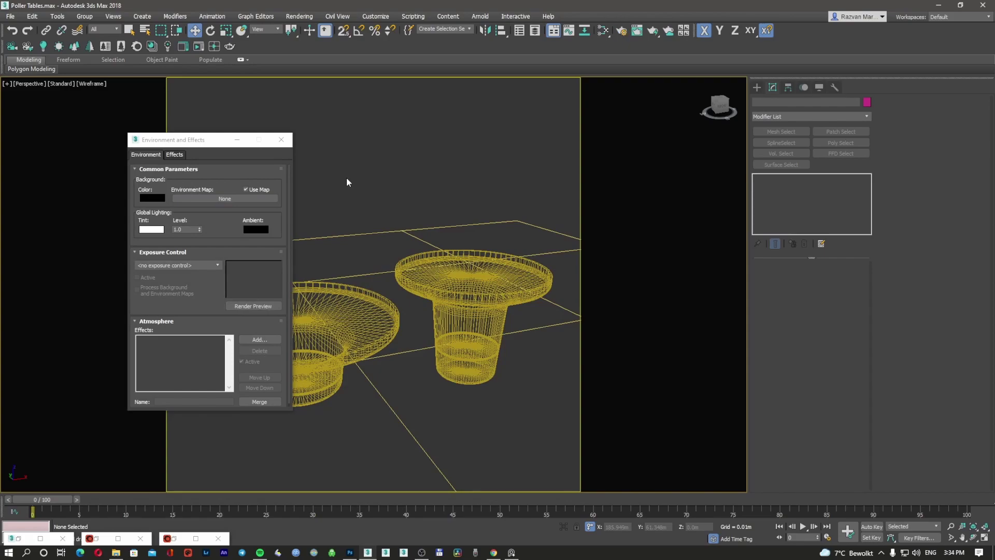
Clear the studio HDR maps from the reflections and refractions overrides in Corona's scene environment settings.
{"action": "key", "text": "m"}
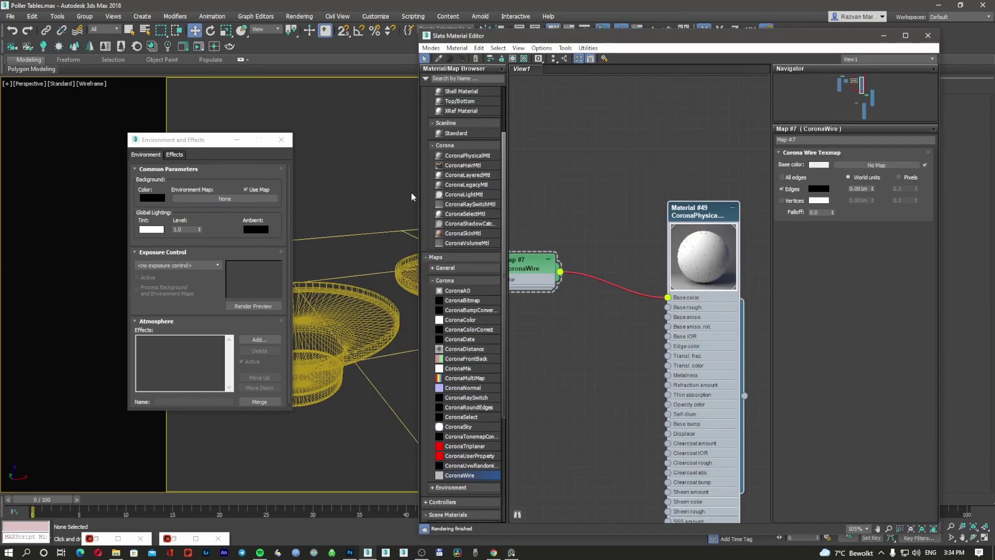
{"action": "left_click", "coordinate": [364, 193]}
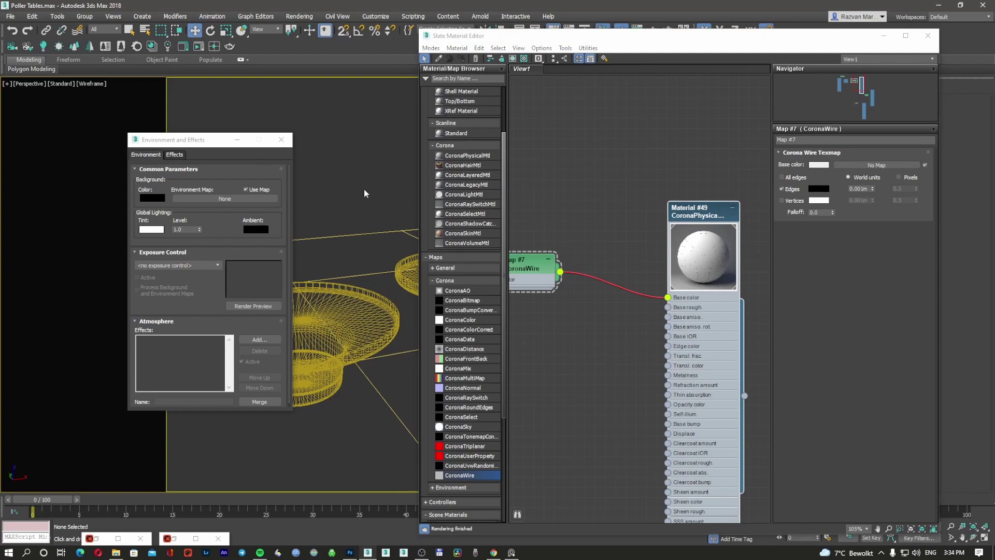
{"action": "key", "text": "F10"}
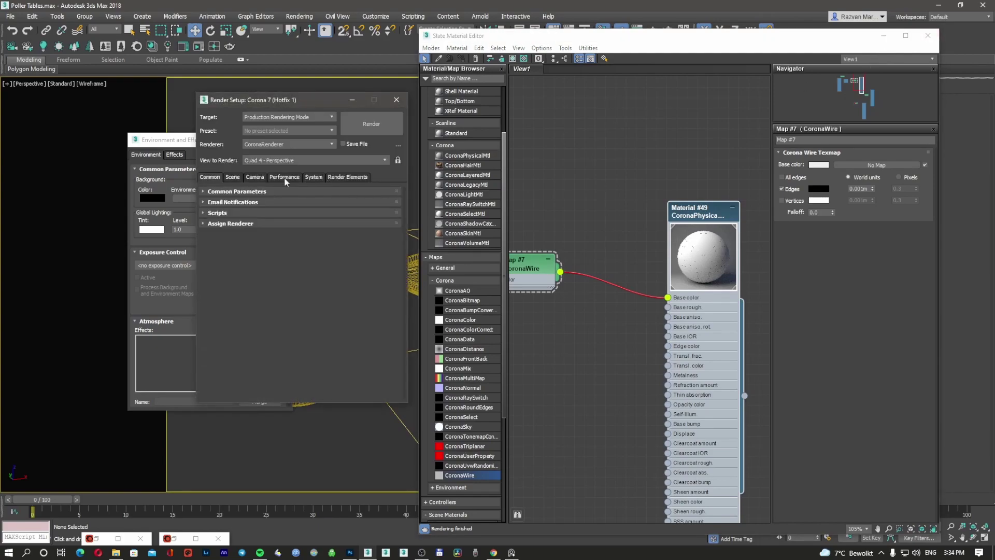
{"action": "left_click", "coordinate": [233, 177]}
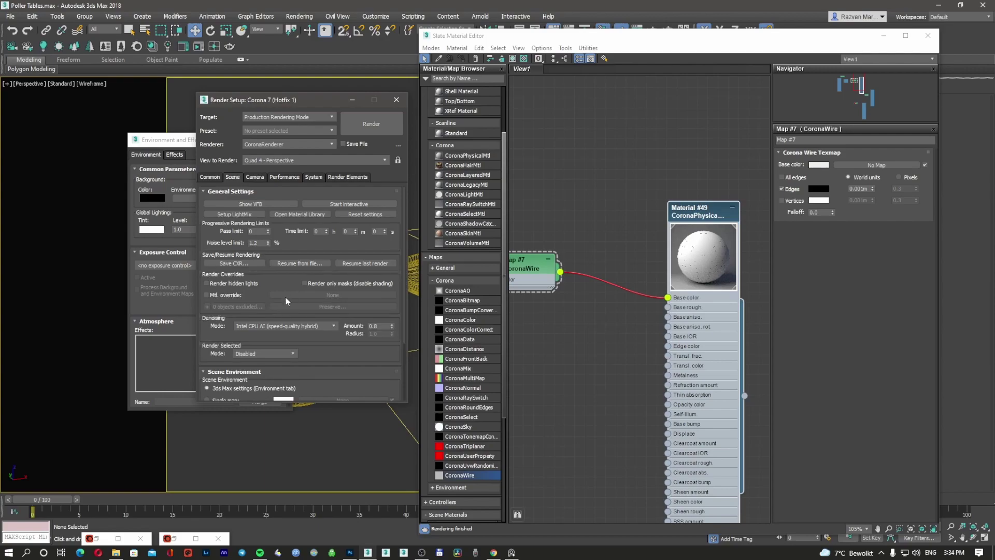
{"action": "scroll", "coordinate": [320, 366], "scroll_direction": "down", "scroll_amount": 3}
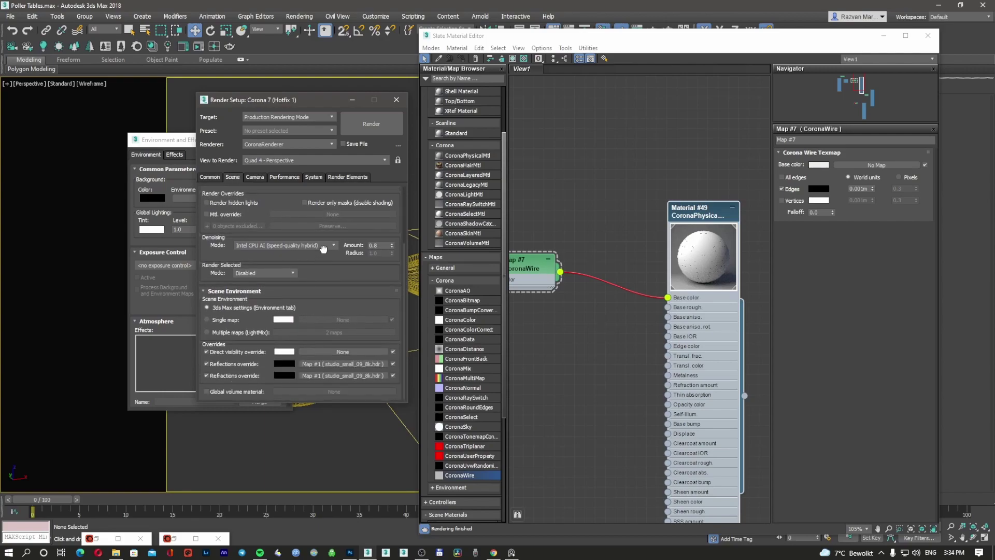
{"action": "right_click", "coordinate": [346, 365]}
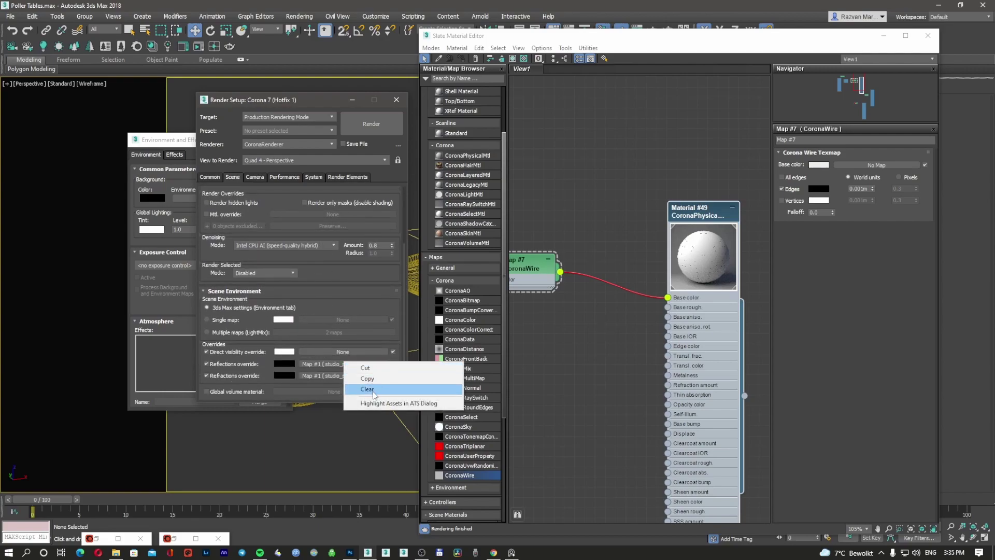
{"action": "left_click", "coordinate": [366, 389]}
{"action": "right_click", "coordinate": [347, 376]}
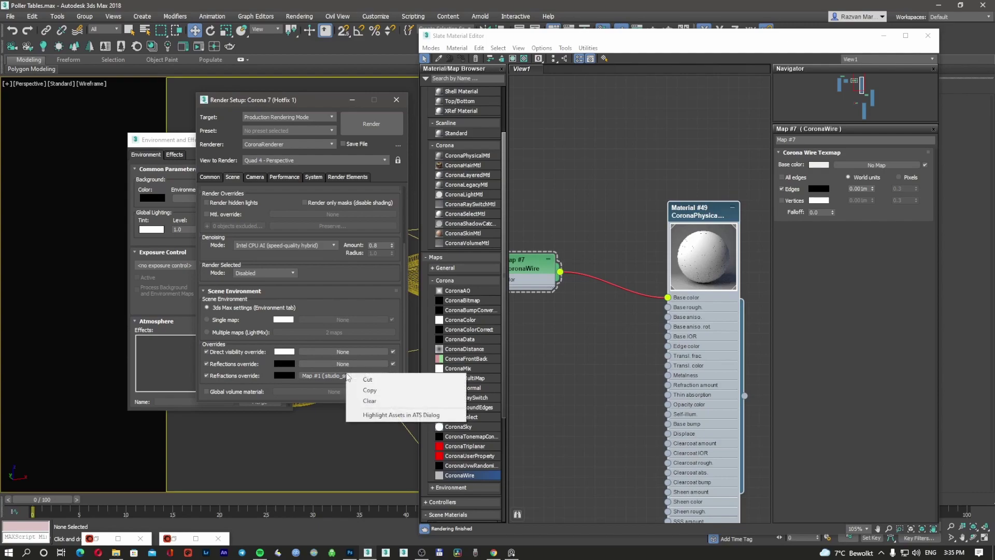
{"action": "left_click", "coordinate": [369, 401]}
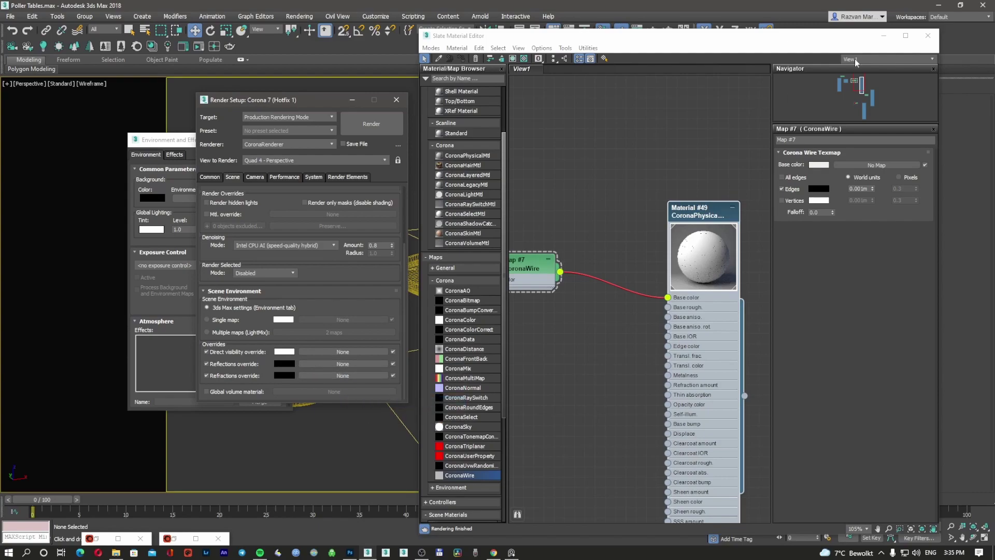
{"action": "left_click", "coordinate": [927, 36]}
Refresh the asset list and try to remove the studio HDR entry using Remove Missing Assets.
{"action": "left_click", "coordinate": [178, 140]}
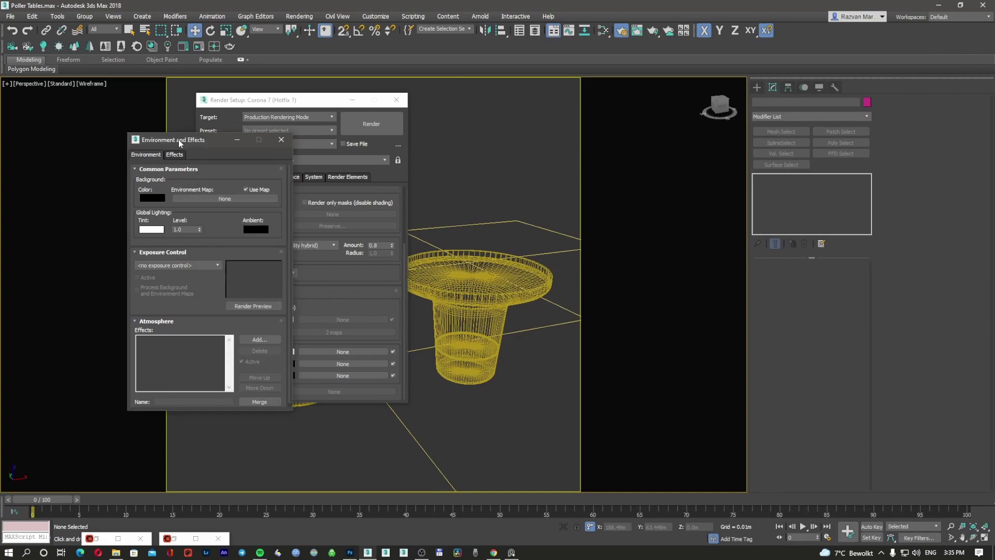
{"action": "key", "text": "shift+t"}
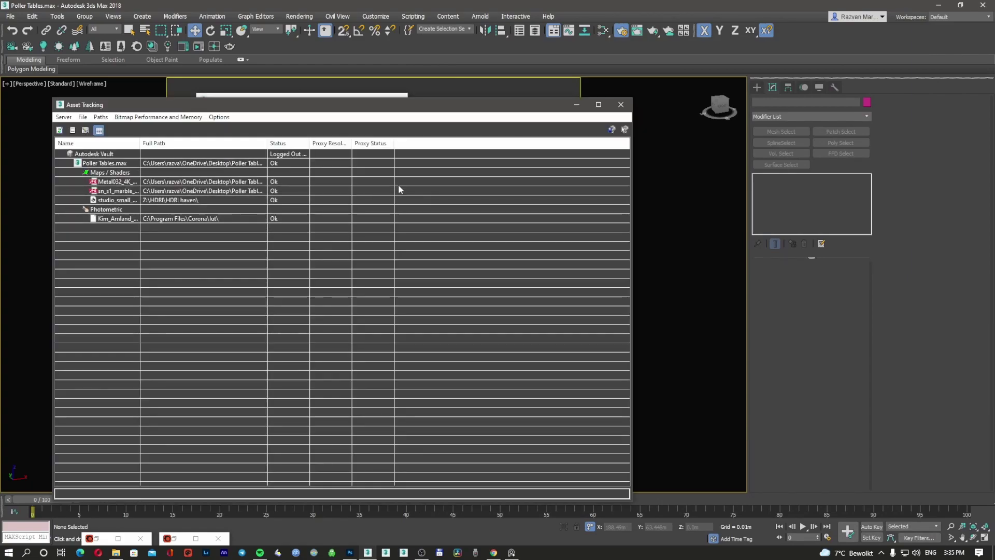
{"action": "left_click", "coordinate": [83, 117]}
{"action": "left_click", "coordinate": [112, 290]}
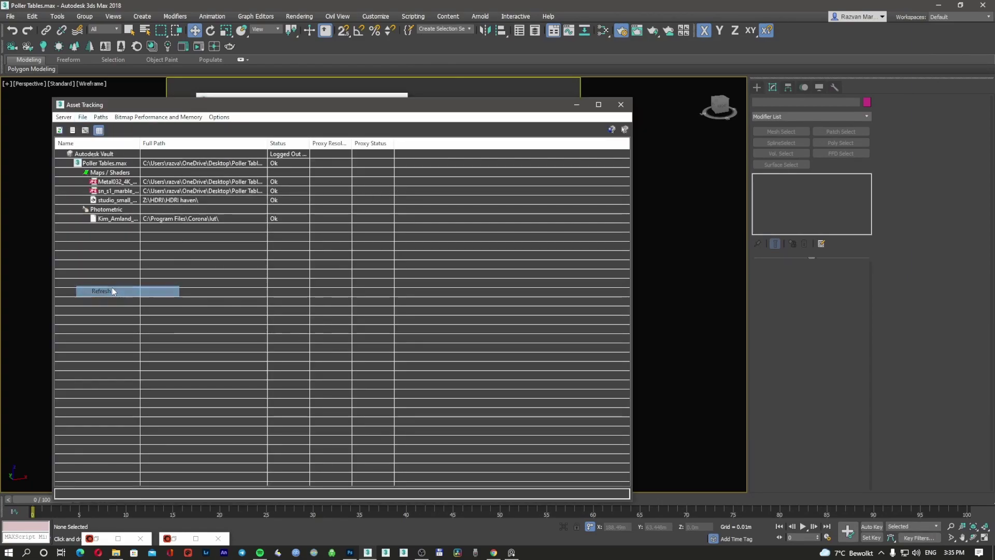
{"action": "left_click", "coordinate": [166, 202]}
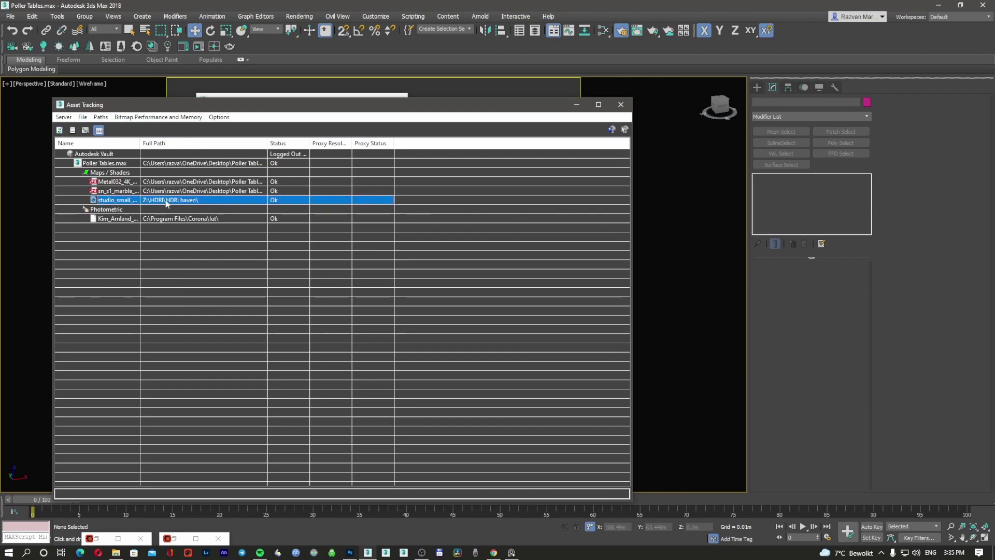
{"action": "right_click", "coordinate": [166, 203]}
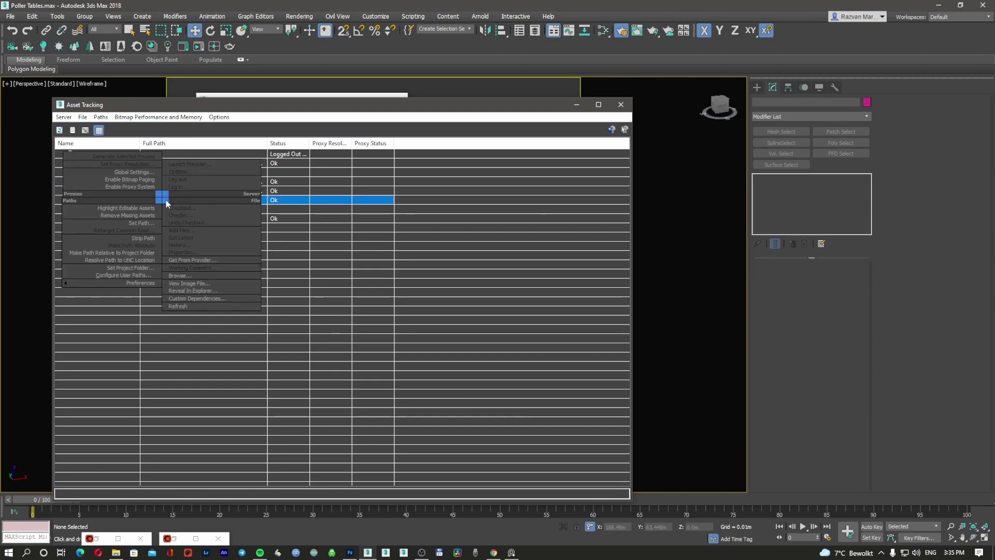
{"action": "left_click", "coordinate": [151, 216]}
{"action": "left_click", "coordinate": [185, 193]}
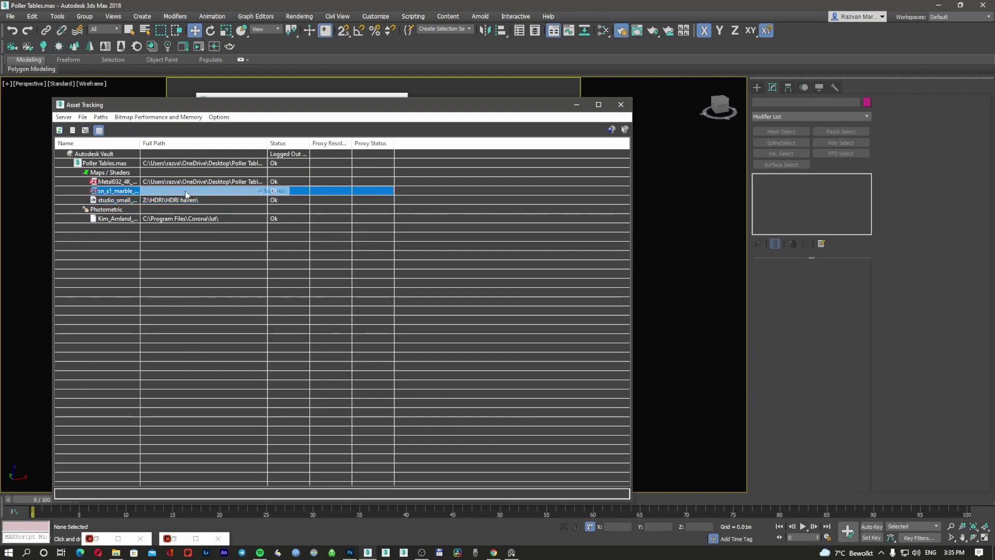
{"action": "left_click", "coordinate": [173, 202]}
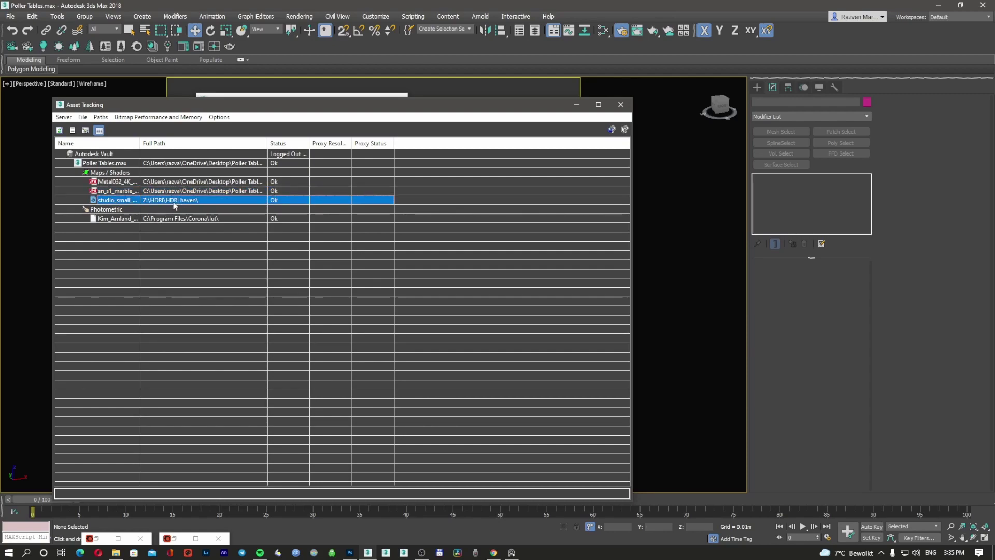
{"action": "left_click", "coordinate": [206, 220]}
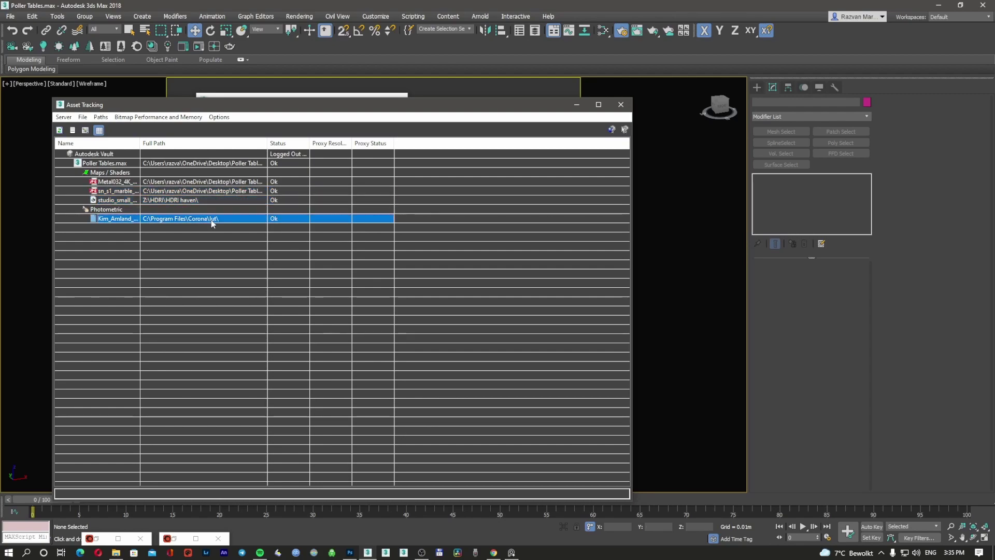
{"action": "left_click", "coordinate": [620, 104]}
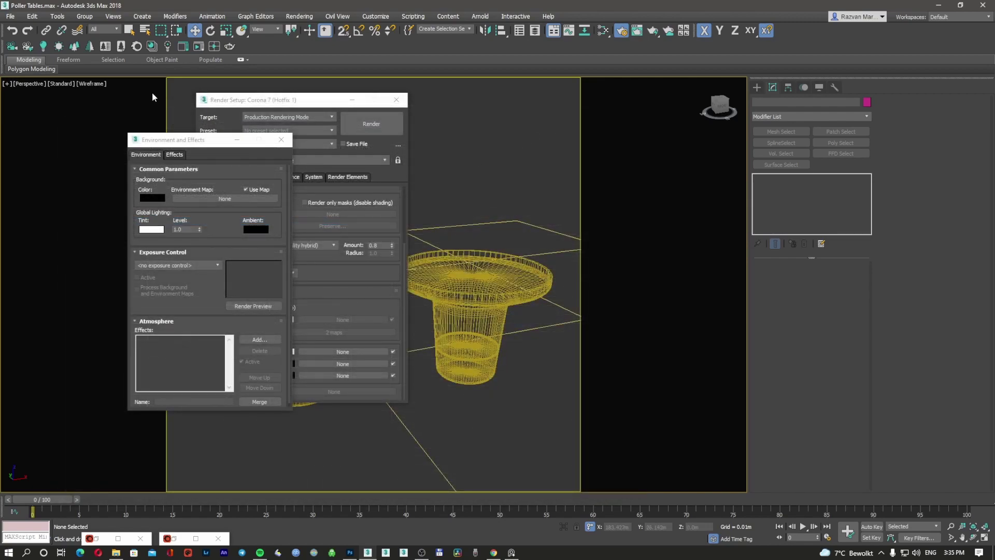
Disable the LUT in the Corona frame buffer's post-processing settings and close the frame buffer.
{"action": "left_click", "coordinate": [199, 46]}
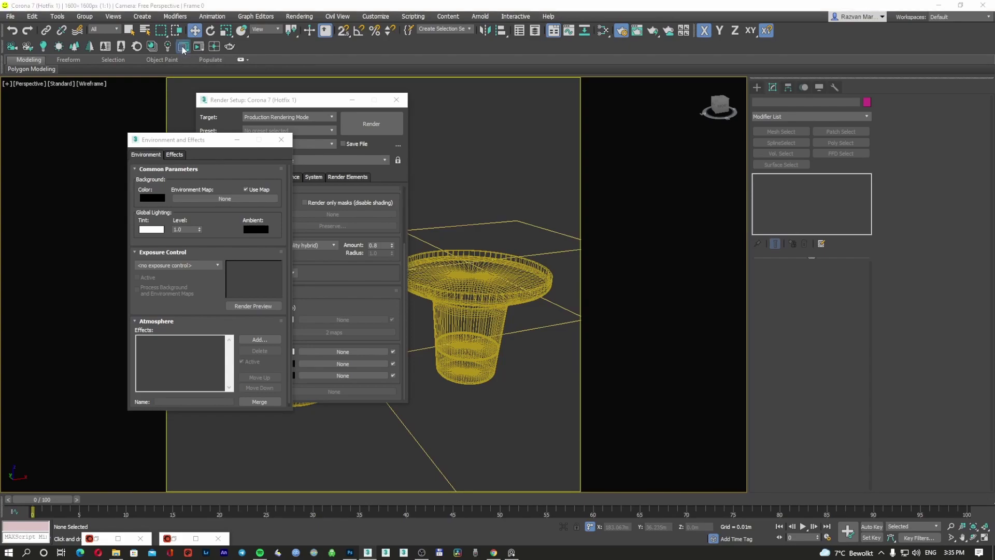
{"action": "left_click", "coordinate": [893, 30]}
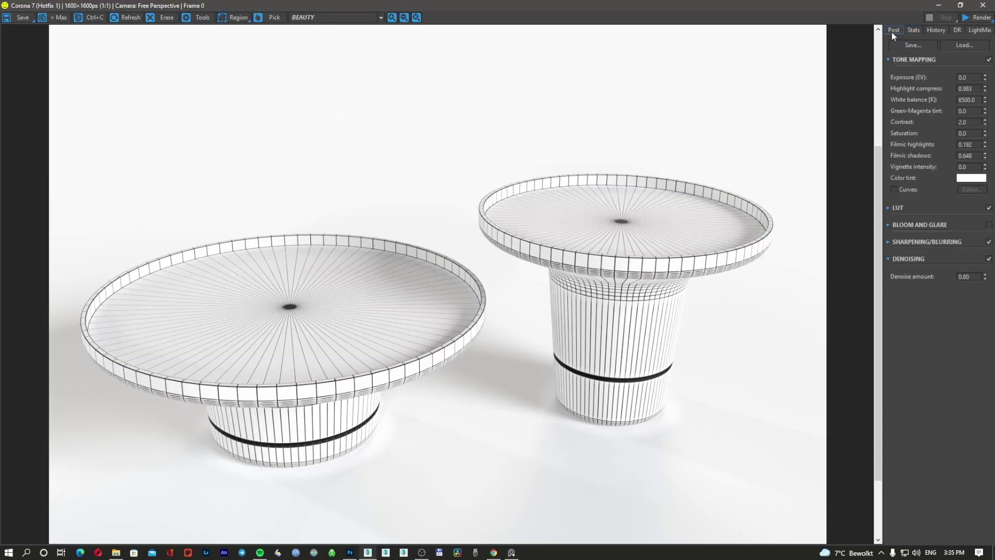
{"action": "left_click", "coordinate": [988, 207]}
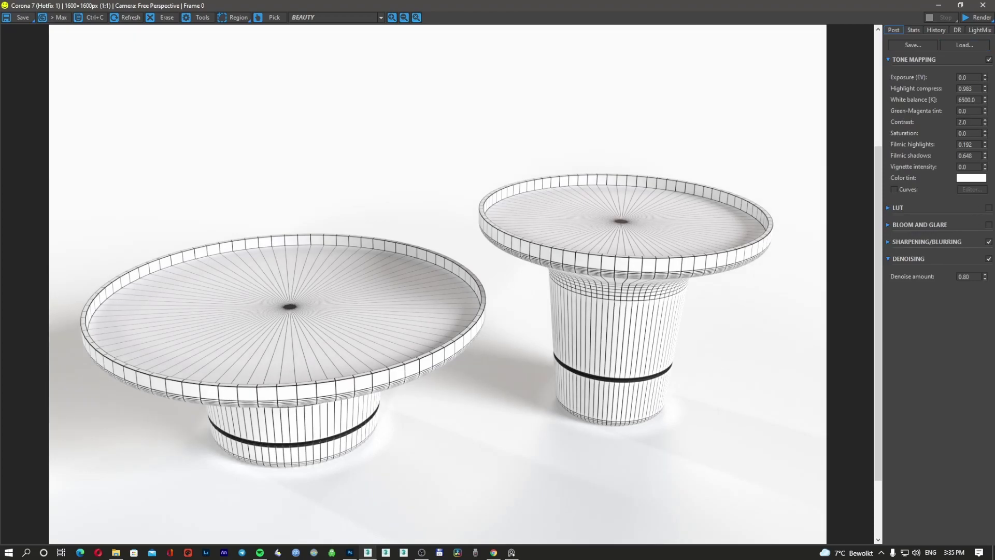
{"action": "left_click", "coordinate": [989, 208]}
{"action": "left_click", "coordinate": [989, 208]}
{"action": "left_click", "coordinate": [989, 207]}
{"action": "left_click", "coordinate": [989, 208]}
{"action": "left_click", "coordinate": [983, 6]}
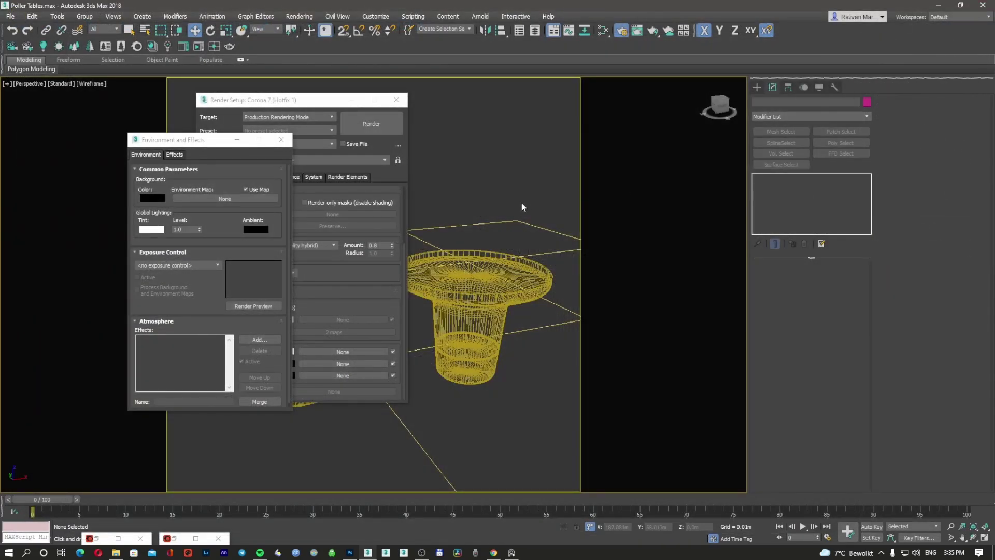
Delete the unconnected studio HDR CoronaBitmap node from the Slate Material Editor.
{"action": "key", "text": "m"}
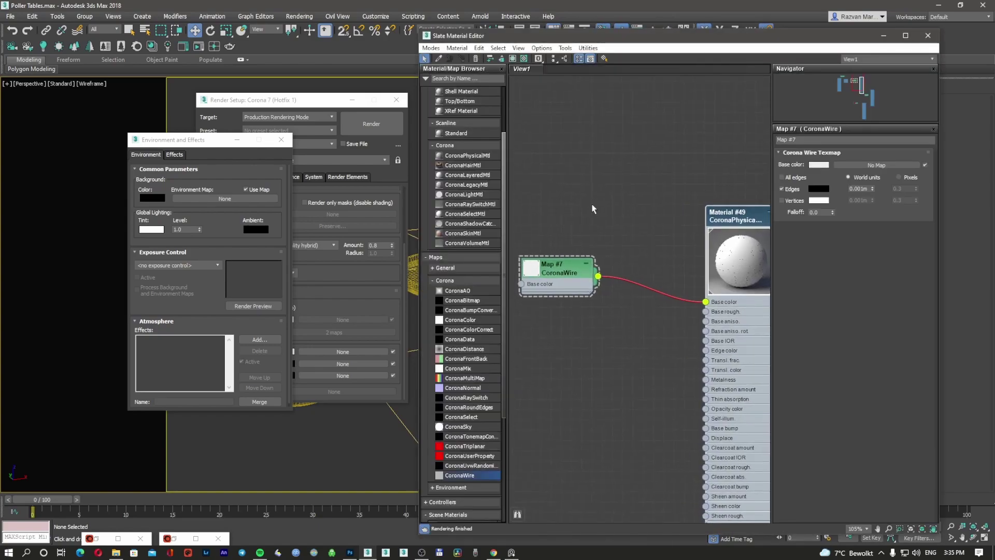
{"action": "scroll", "coordinate": [575, 202], "scroll_direction": "down", "scroll_amount": 2}
{"action": "middle_click_drag", "start_coordinate": [575, 204], "coordinate": [725, 278]}
{"action": "scroll", "coordinate": [660, 250], "scroll_direction": "down", "scroll_amount": 2}
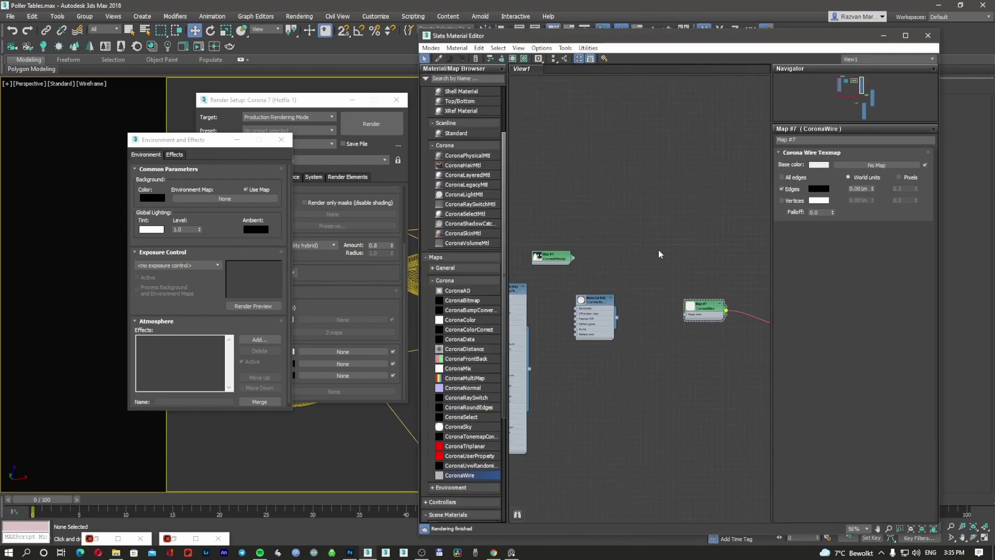
{"action": "scroll", "coordinate": [579, 229], "scroll_direction": "up", "scroll_amount": 1}
{"action": "left_click", "coordinate": [557, 258]}
{"action": "key", "text": "Delete"}
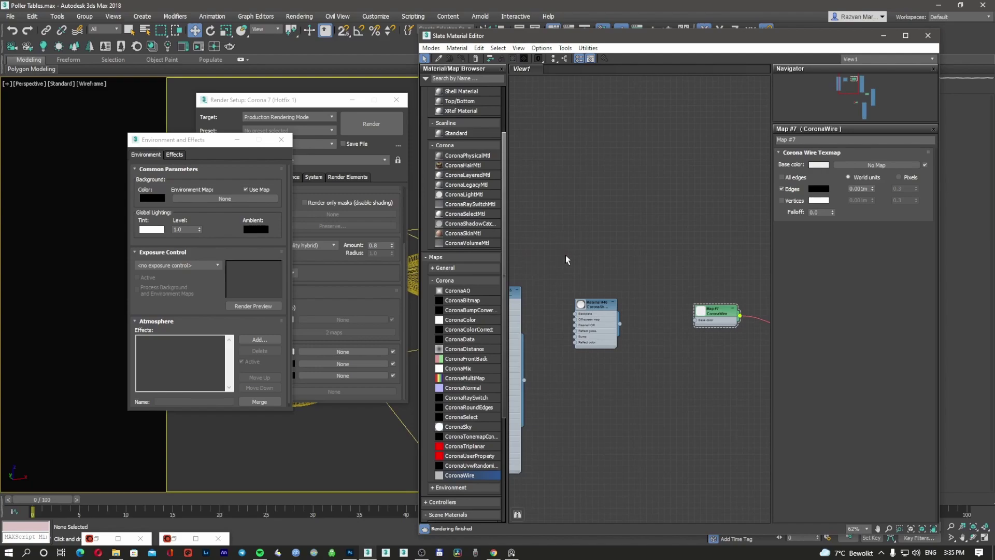
Refresh the asset list to recheck the scene's linked files, and put away the tracking, material and environment windows.
{"action": "left_click", "coordinate": [359, 93]}
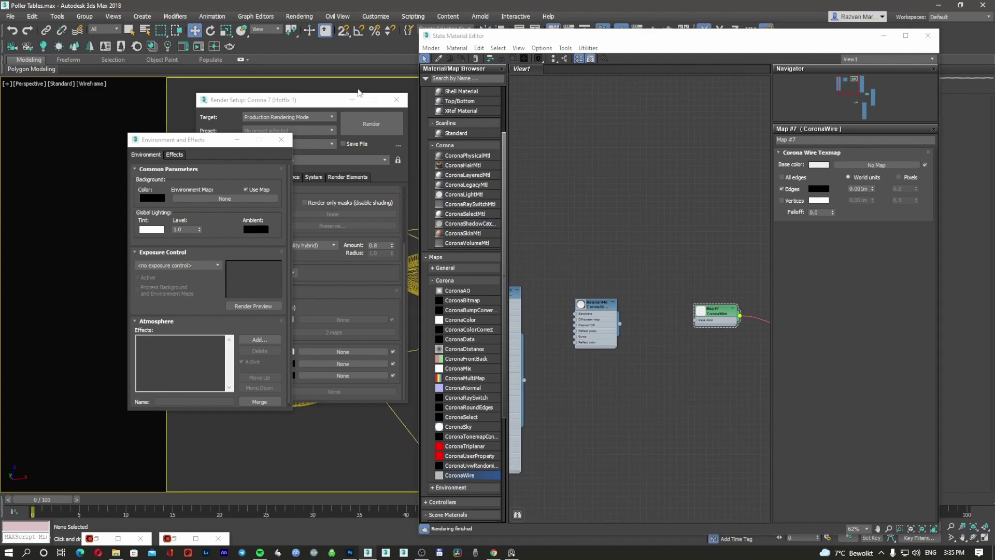
{"action": "key", "text": "shift+t"}
{"action": "left_click", "coordinate": [82, 116]}
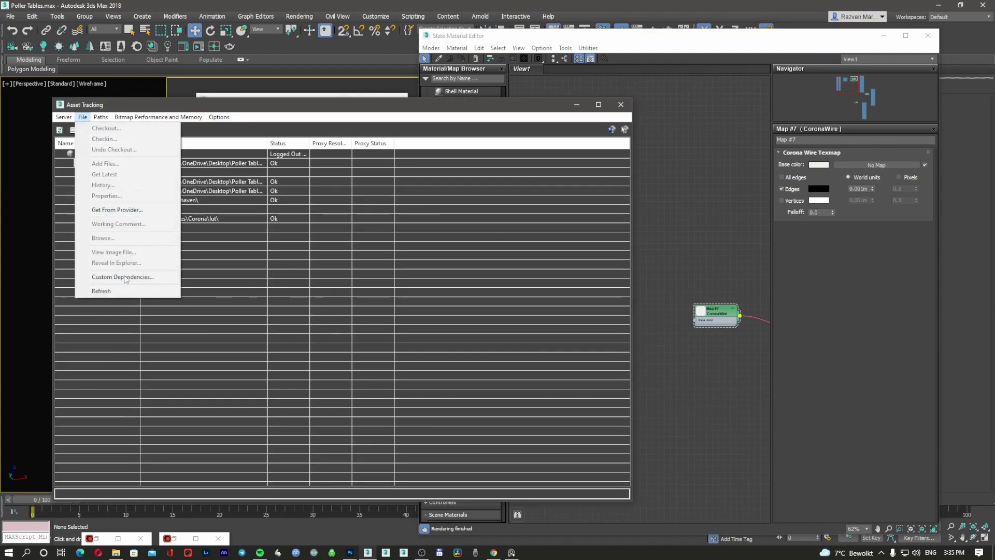
{"action": "left_click", "coordinate": [124, 290]}
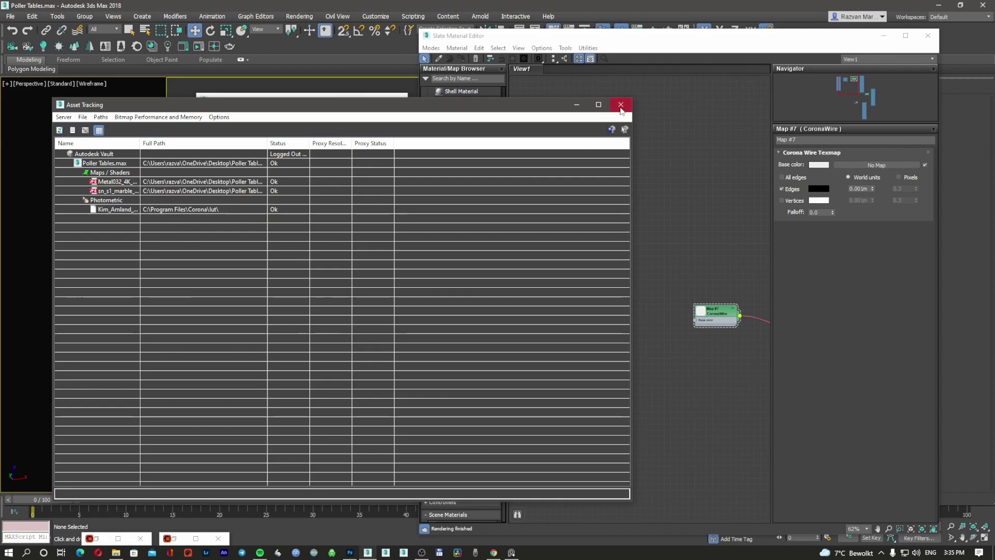
{"action": "left_click", "coordinate": [620, 105]}
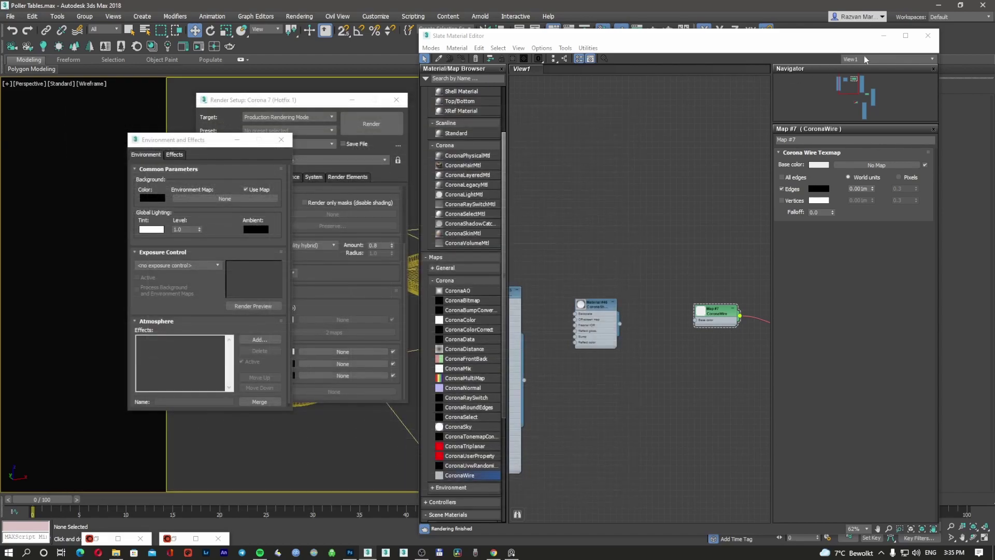
{"action": "left_click", "coordinate": [929, 38]}
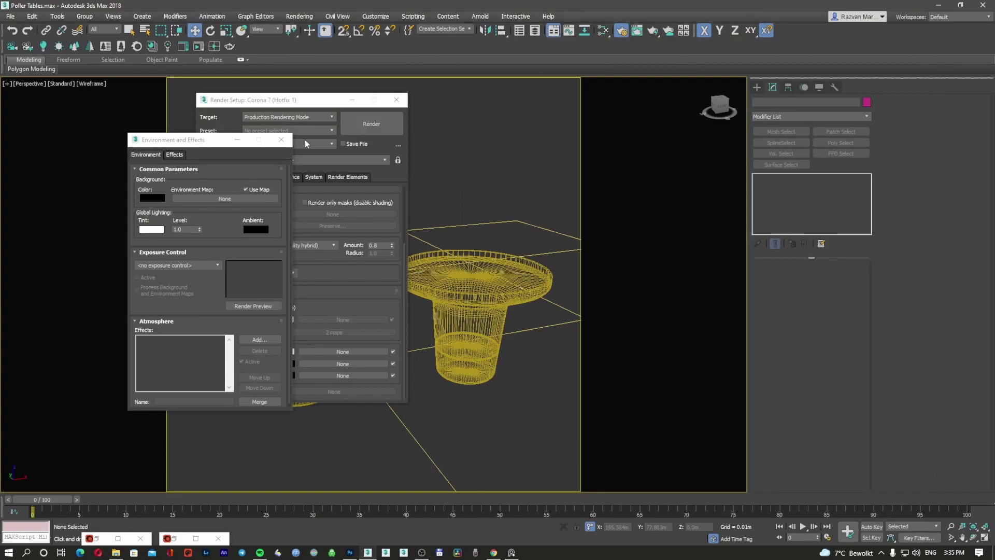
{"action": "left_click", "coordinate": [237, 139]}
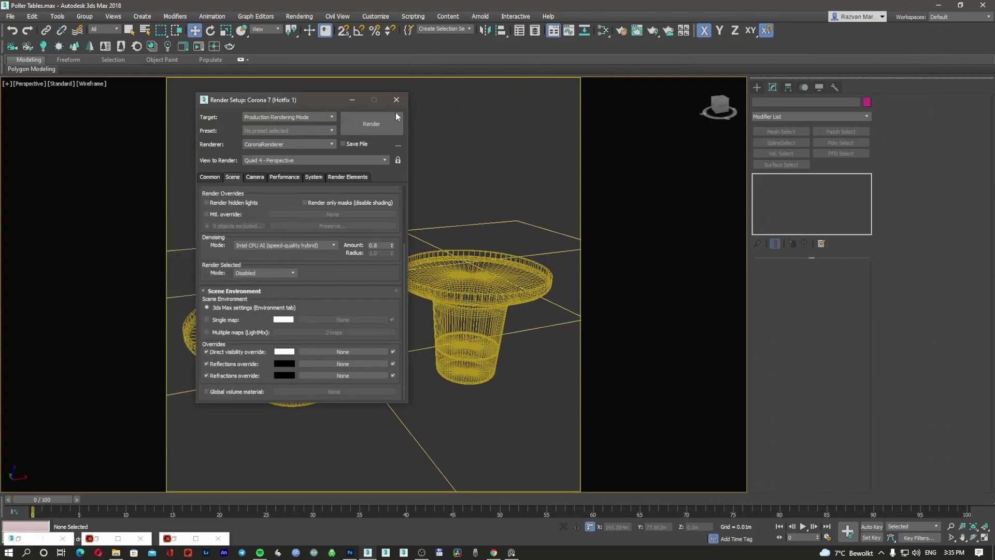
Close Render Setup, then save only the two selected tables as Poller Tables_2015.max in an older 3ds Max format.
{"action": "left_click", "coordinate": [396, 100]}
{"action": "left_click", "coordinate": [340, 304]}
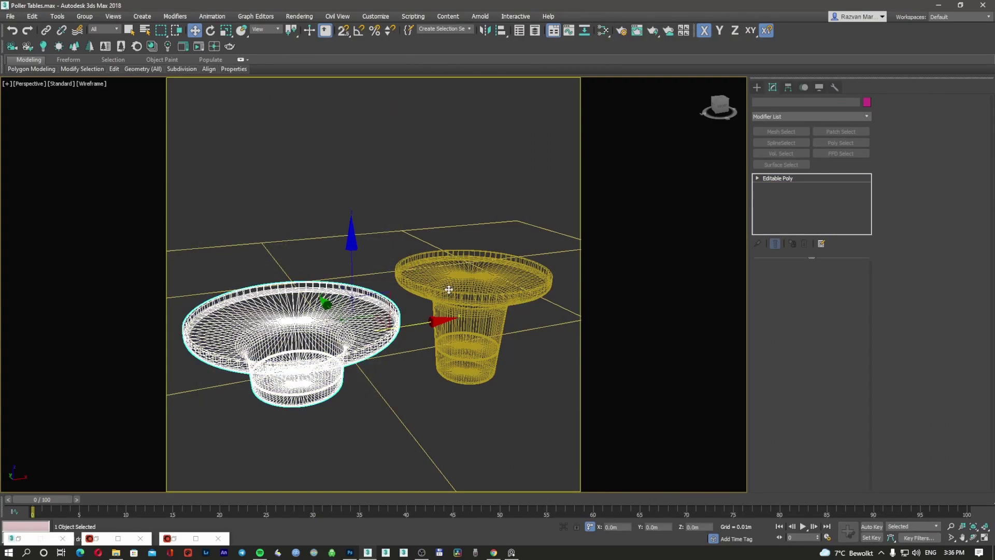
{"action": "left_click", "coordinate": [471, 285], "text": "ctrl"}
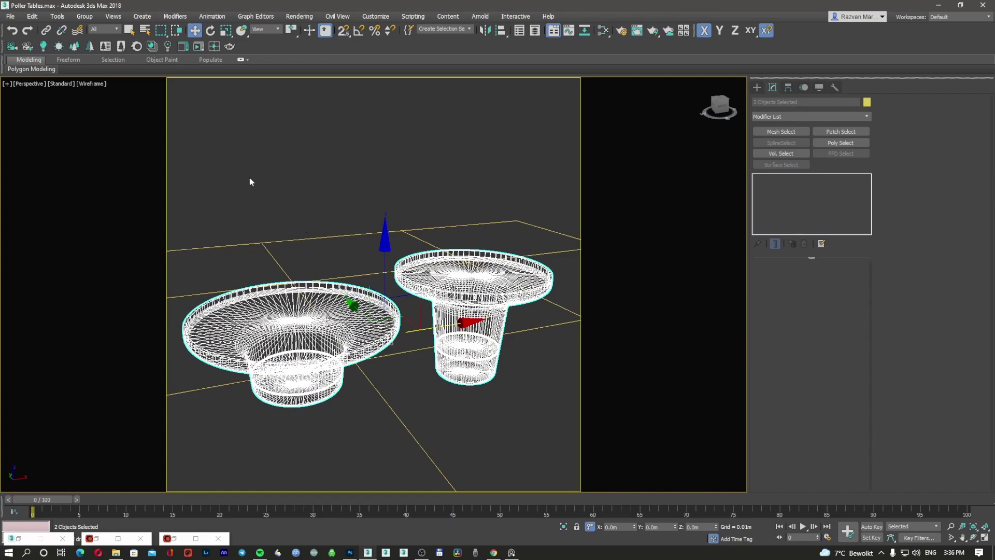
{"action": "left_click", "coordinate": [10, 16]}
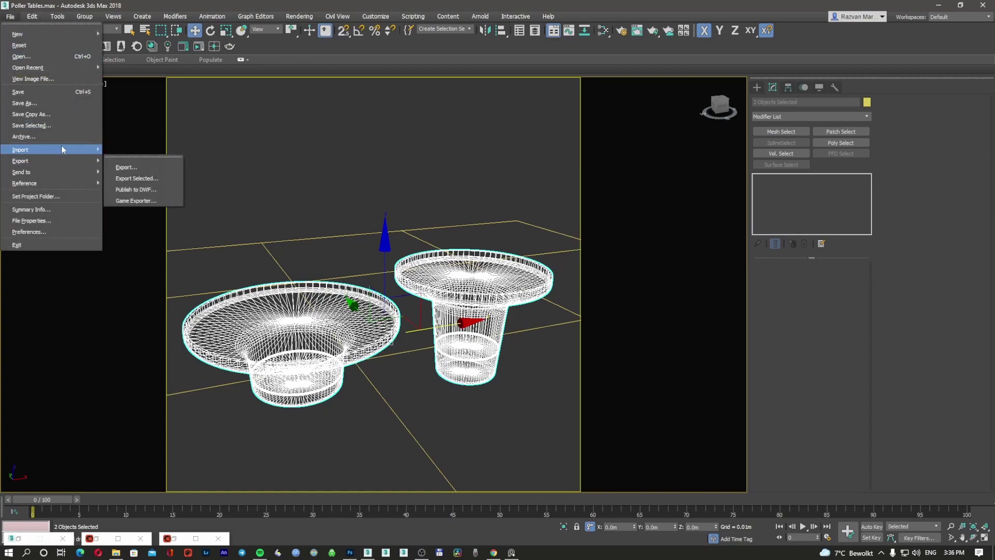
{"action": "left_click", "coordinate": [67, 122]}
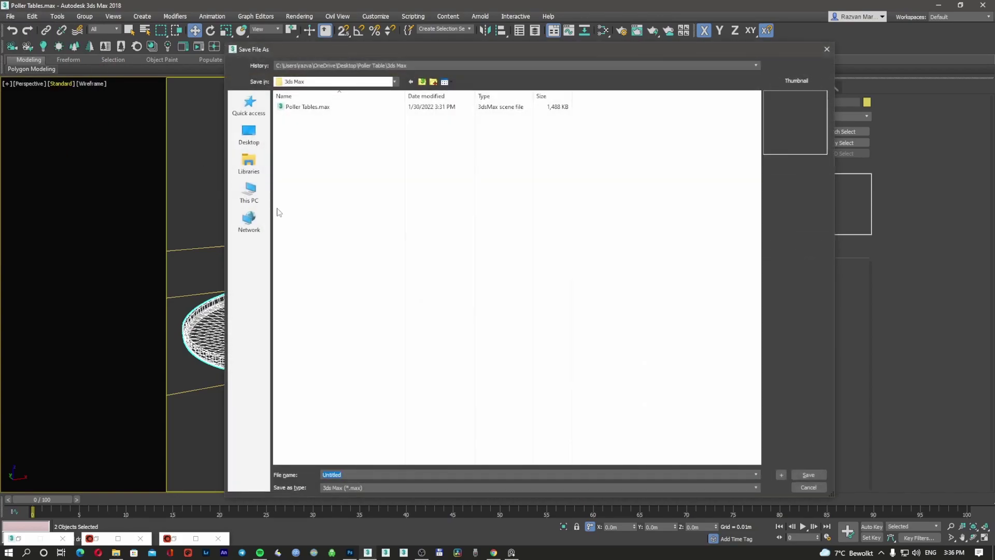
{"action": "left_click", "coordinate": [325, 108]}
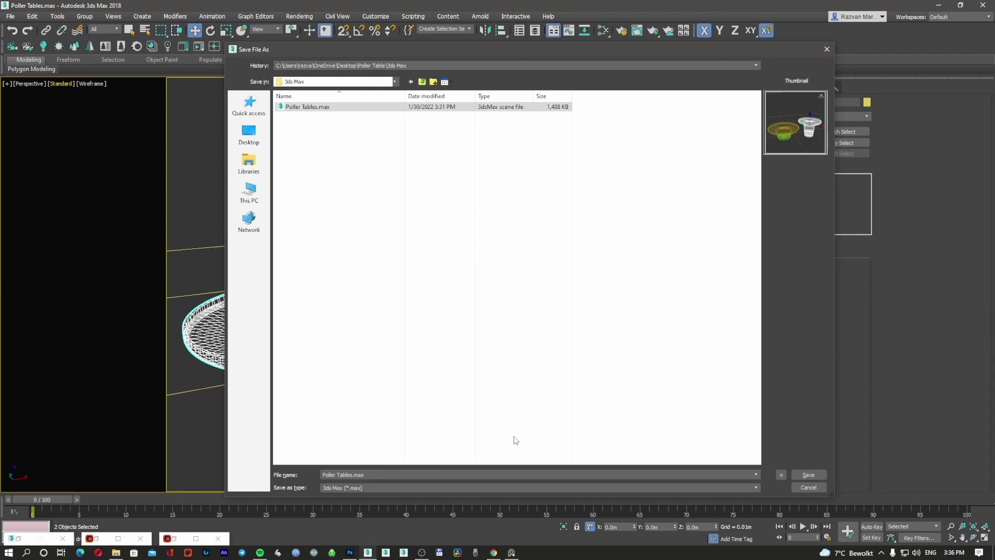
{"action": "type", "text": "201"}
{"action": "type", "text": "_"}
{"action": "left_click", "coordinate": [480, 485]}
{"action": "left_click", "coordinate": [473, 501]}
{"action": "left_click", "coordinate": [812, 475]}
Move the black marble material and its bitmap node nearer the other nodes in the Slate Material Editor, then close the editor.
{"action": "left_click", "coordinate": [539, 363]}
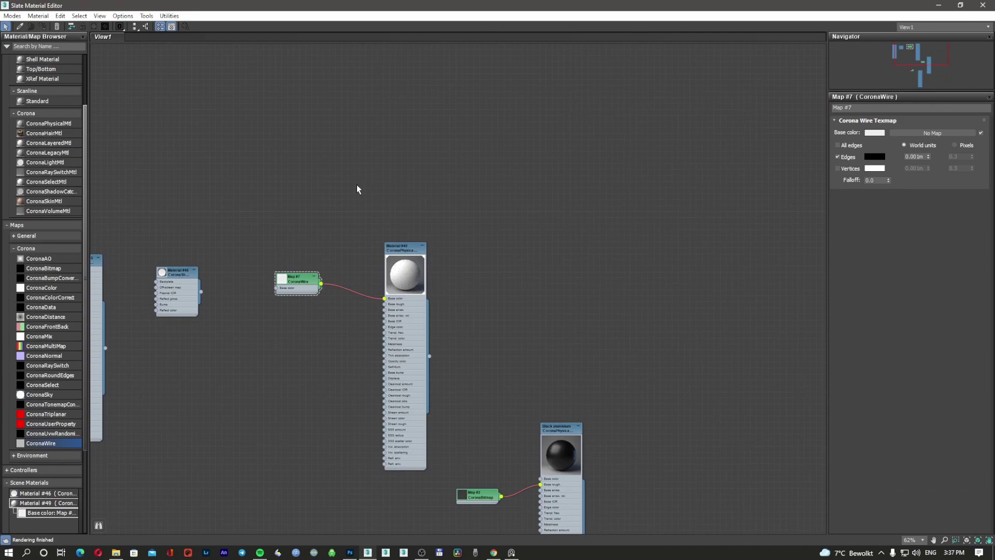
{"action": "middle_click_drag", "start_coordinate": [374, 177], "coordinate": [502, 158]}
{"action": "scroll", "coordinate": [541, 217], "scroll_direction": "down", "scroll_amount": 2}
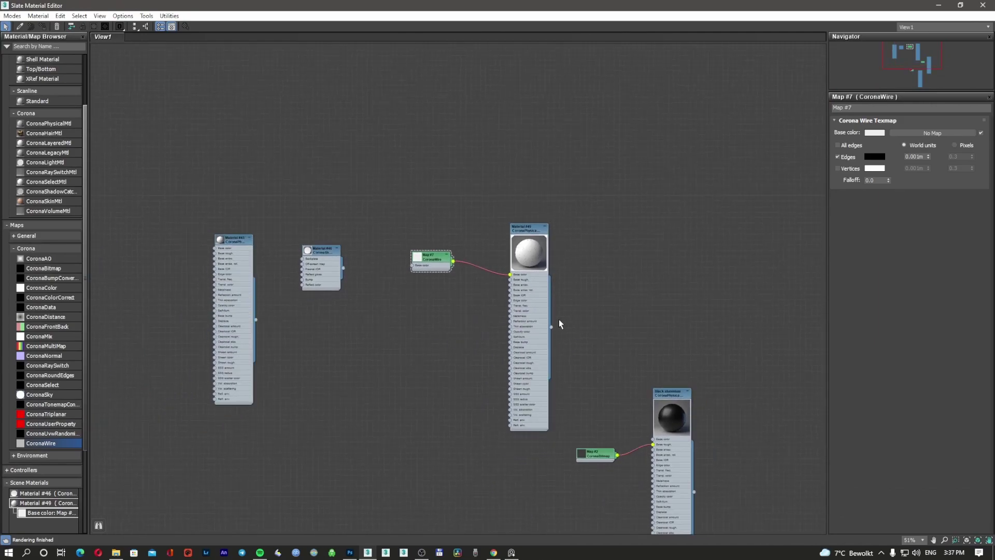
{"action": "middle_click_drag", "start_coordinate": [610, 409], "coordinate": [603, 360]}
{"action": "left_click_drag", "start_coordinate": [595, 389], "coordinate": [594, 354]}
{"action": "middle_click_drag", "start_coordinate": [558, 442], "coordinate": [543, 348]}
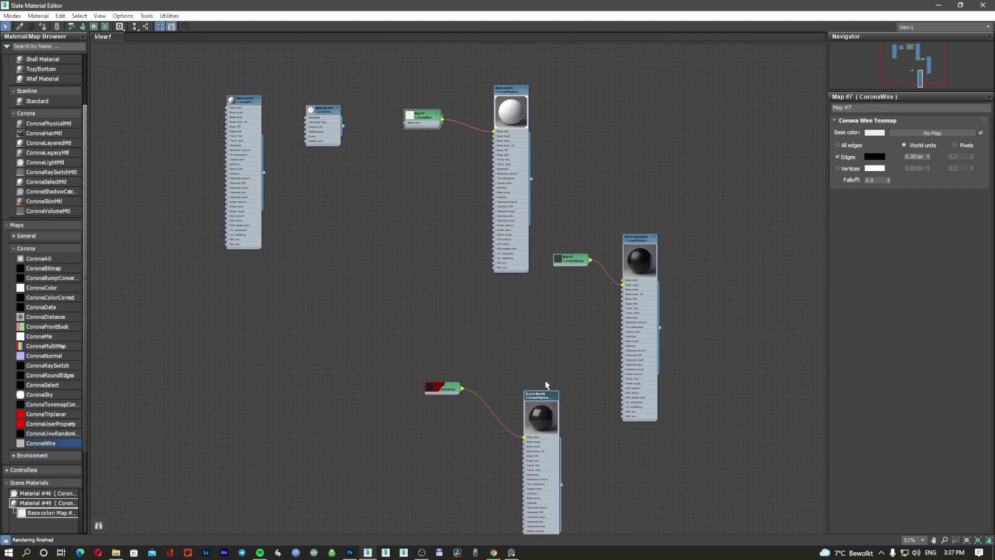
{"action": "left_click_drag", "start_coordinate": [544, 392], "coordinate": [564, 333]}
{"action": "left_click_drag", "start_coordinate": [455, 390], "coordinate": [486, 390]}
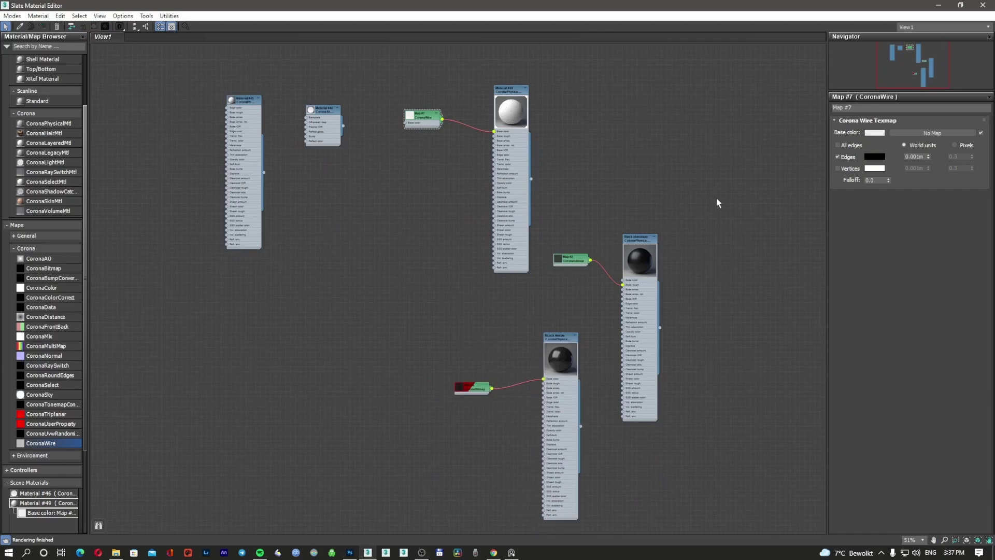
{"action": "left_click", "coordinate": [980, 8]}
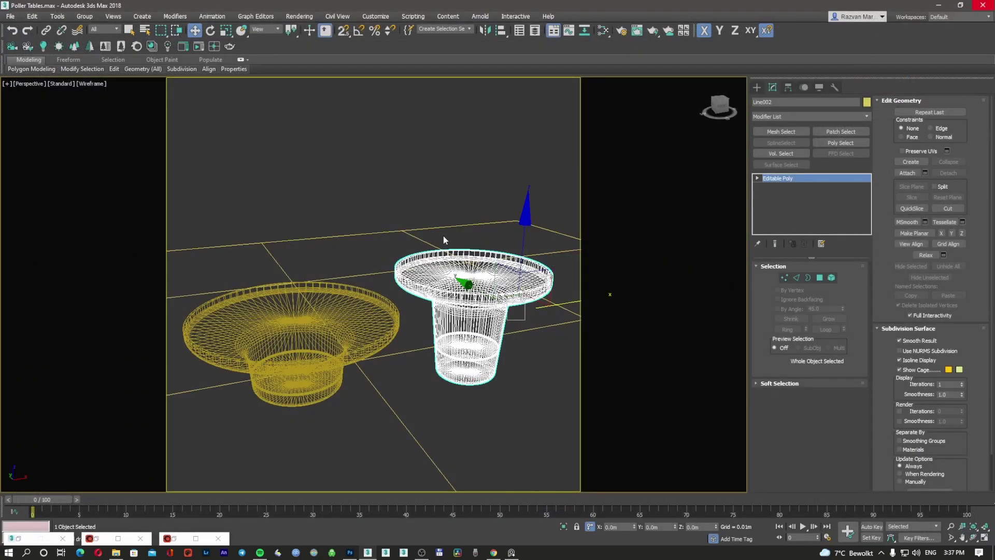
{"action": "left_click", "coordinate": [443, 190]}
{"action": "left_click", "coordinate": [461, 296]}
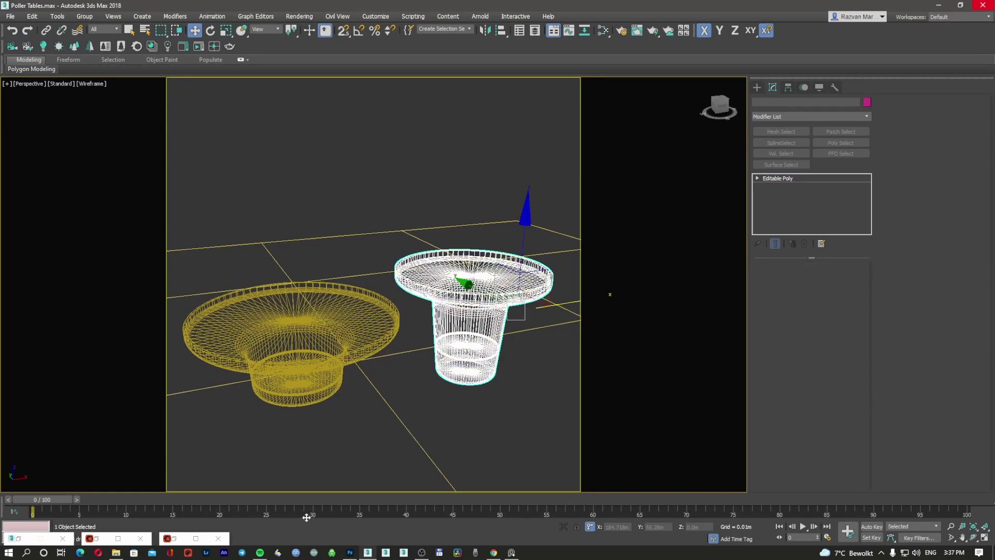
Switch to File Explorer and open the Textures folder inside Desktop > Poller Table.
{"action": "left_click", "coordinate": [116, 553]}
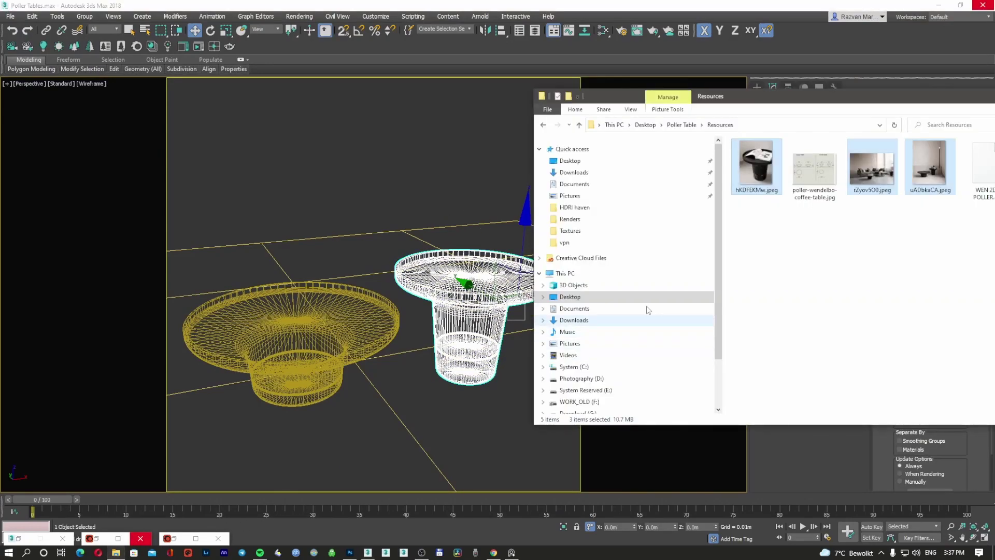
{"action": "left_click_drag", "start_coordinate": [785, 101], "coordinate": [534, 136]}
{"action": "double_click", "coordinate": [534, 136]}
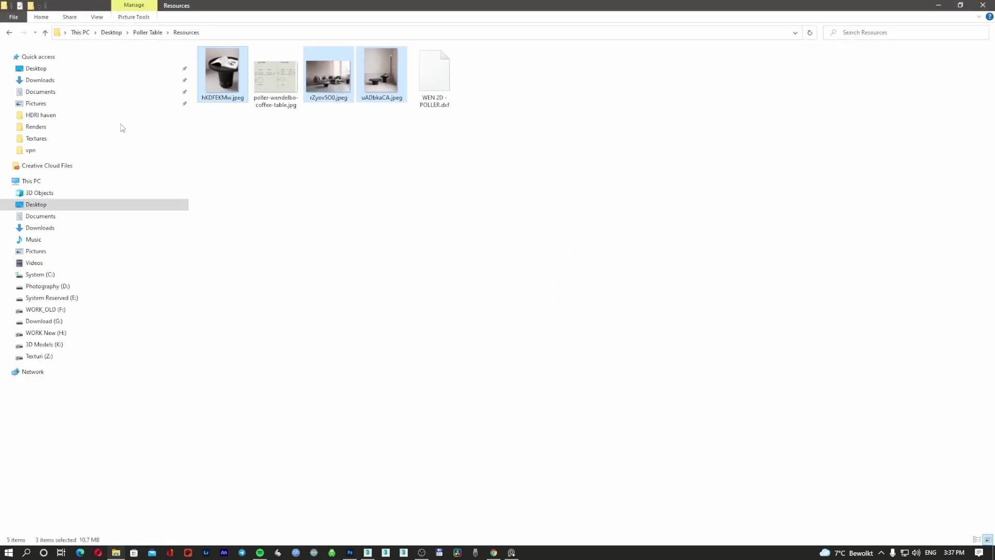
{"action": "left_click", "coordinate": [36, 68]}
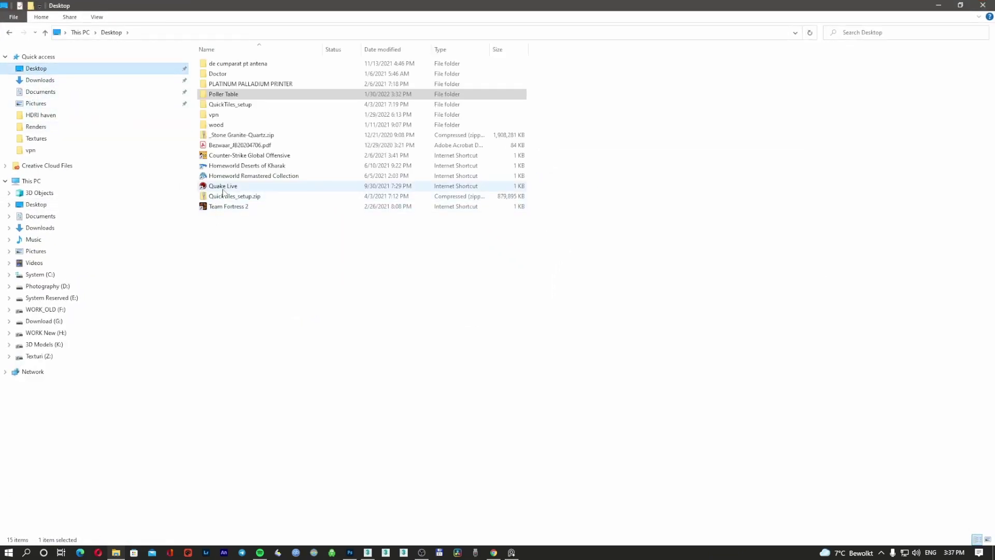
{"action": "double_click", "coordinate": [234, 94]}
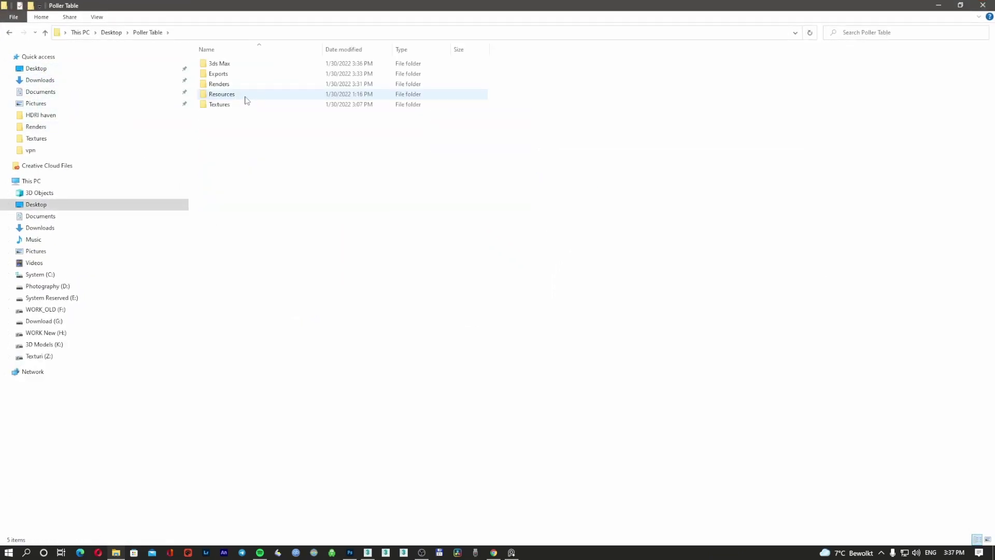
{"action": "double_click", "coordinate": [239, 104]}
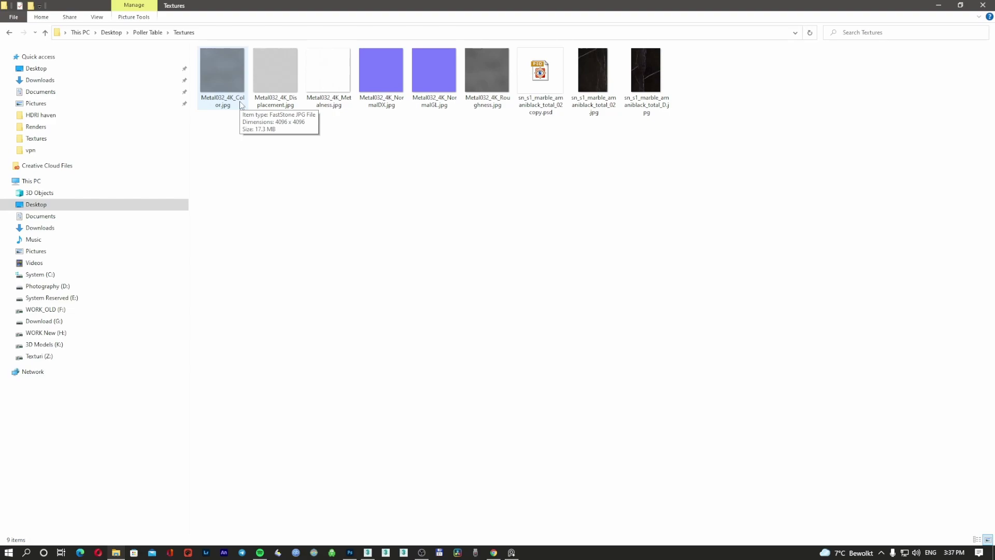
Cut all texture files except Metal032_4K_Roughness.jpg and the marble total_D image, and return to the Poller Table folder.
{"action": "left_click", "coordinate": [490, 74]}
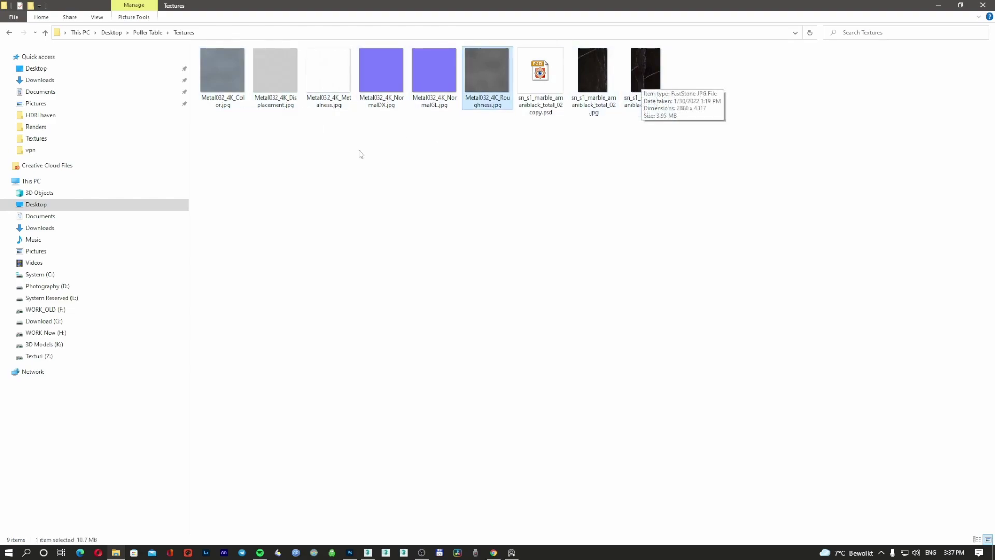
{"action": "left_click_drag", "start_coordinate": [421, 131], "coordinate": [228, 57]}
{"action": "left_click", "coordinate": [538, 84], "text": "ctrl"}
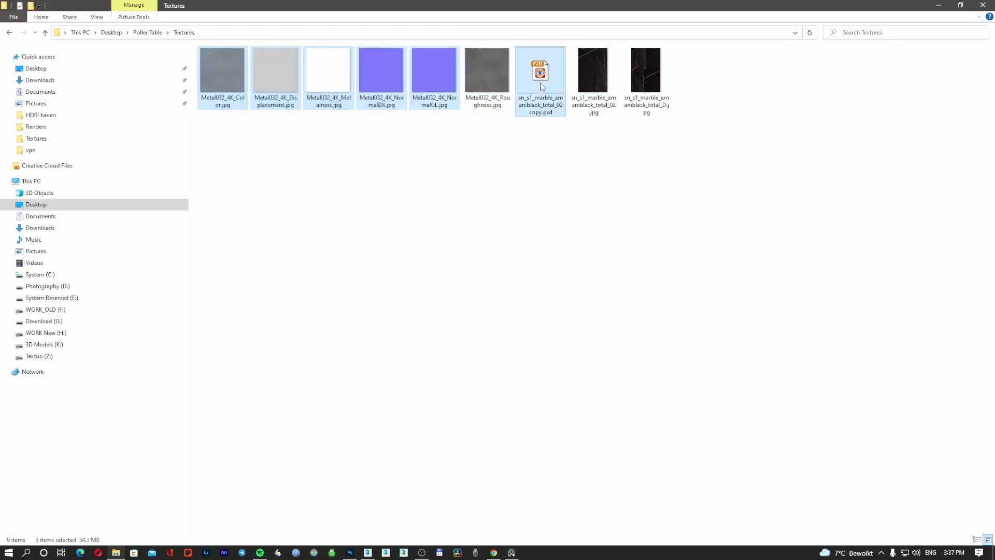
{"action": "right_click", "coordinate": [585, 83]}
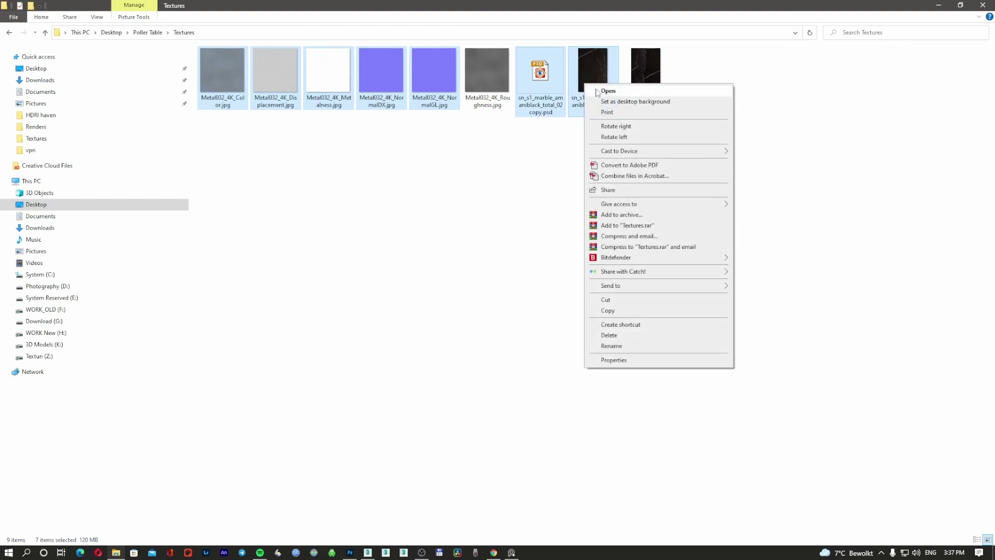
{"action": "left_click", "coordinate": [611, 295]}
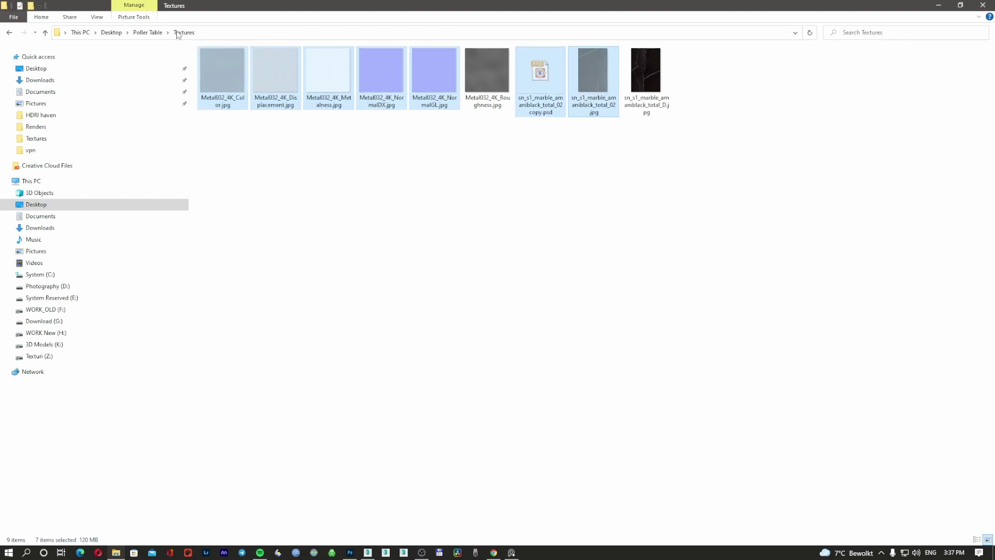
{"action": "left_click", "coordinate": [147, 32]}
{"action": "right_click", "coordinate": [514, 172]}
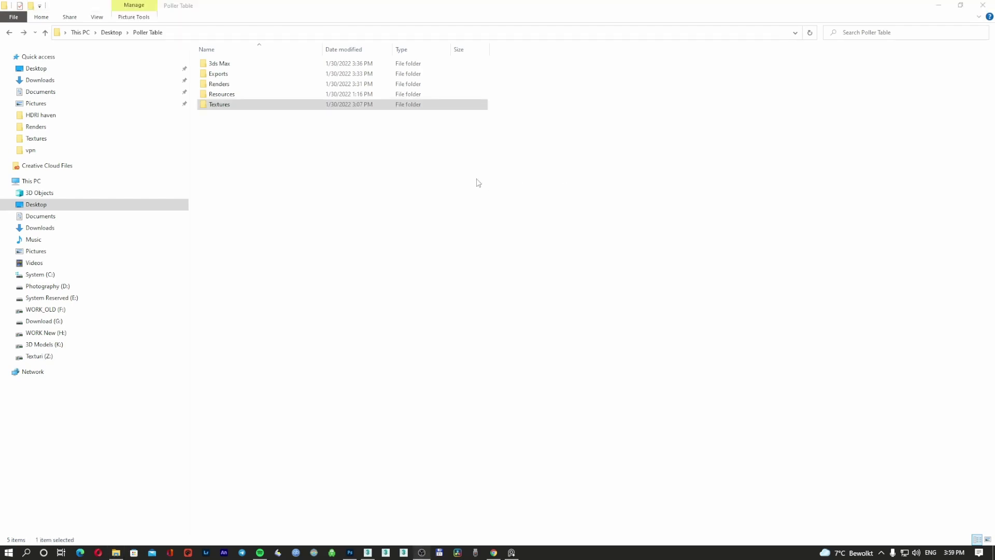
Create a new subfolder named Poller Table inside the project folder and refresh the listing.
{"action": "left_click", "coordinate": [281, 154]}
{"action": "right_click", "coordinate": [258, 149]}
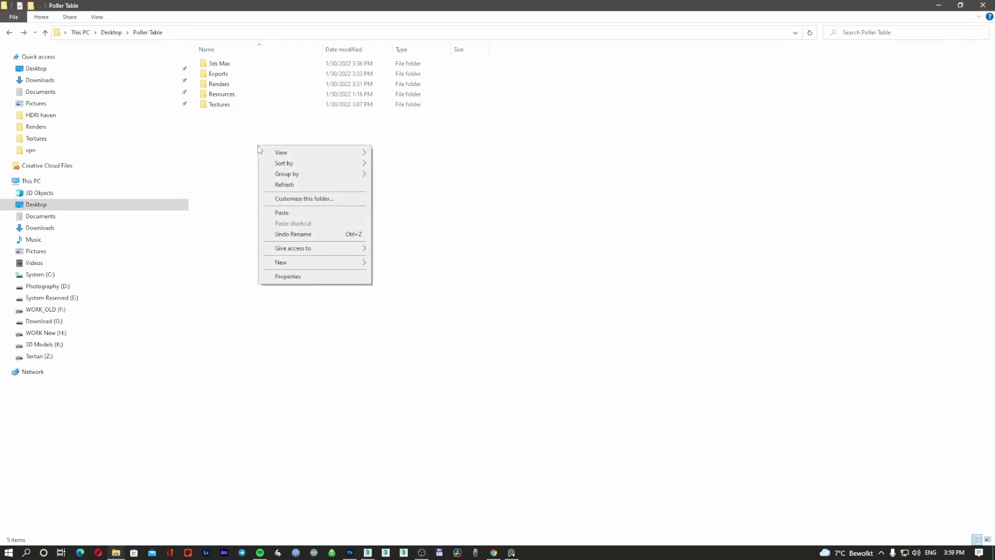
{"action": "mouse_move", "coordinate": [304, 262]}
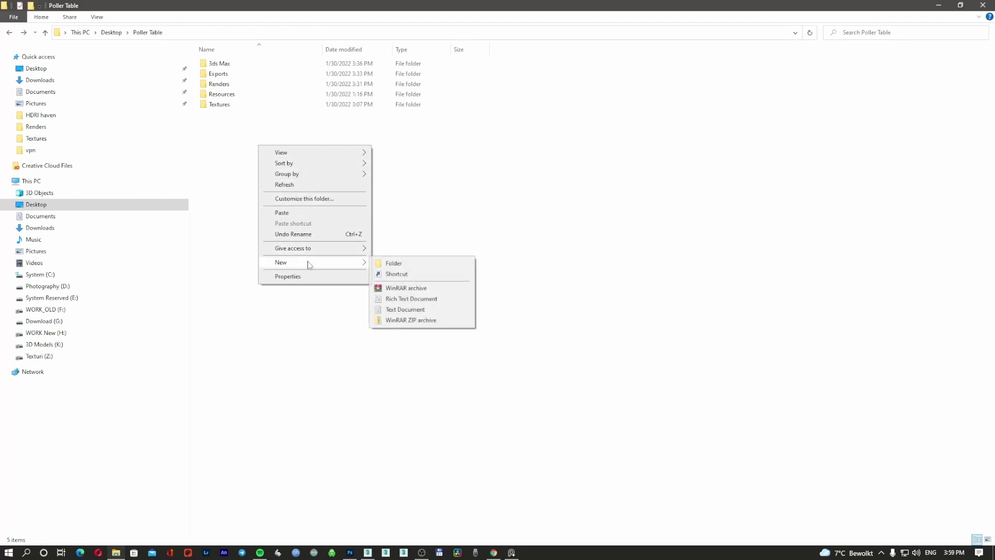
{"action": "left_click", "coordinate": [419, 263]}
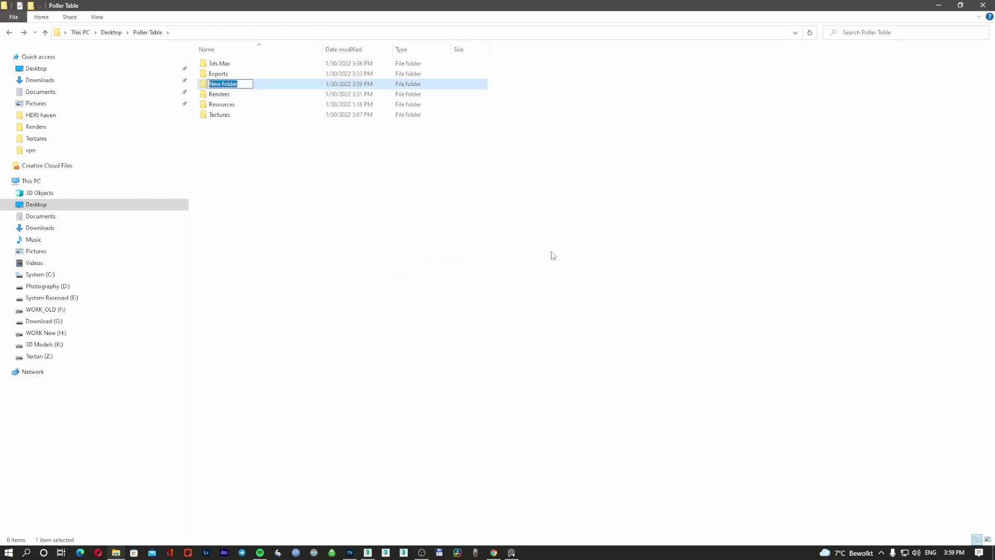
{"action": "type", "text": "Po"}
{"action": "key", "text": "Return"}
{"action": "right_click", "coordinate": [264, 147]}
{"action": "left_click", "coordinate": [297, 182]}
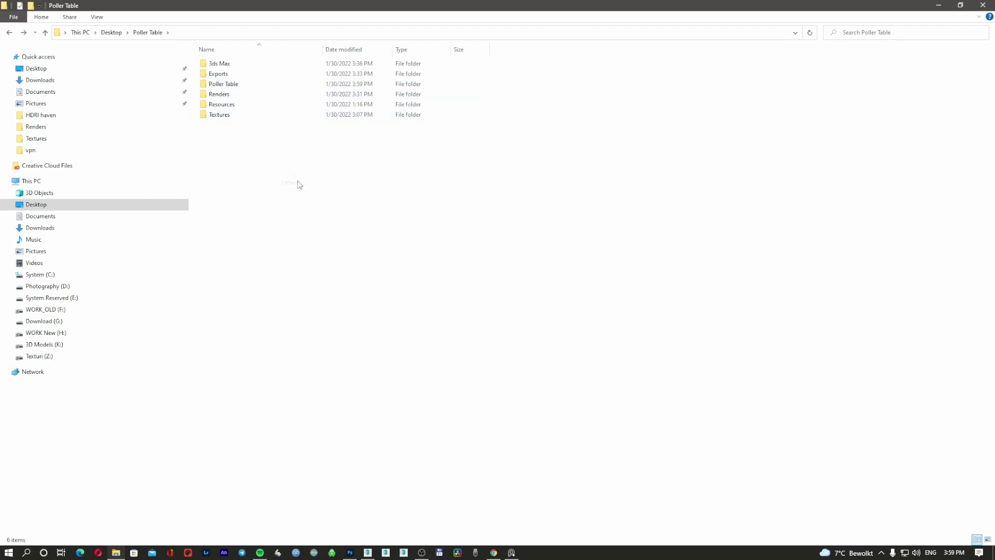
Move Poller Tables_2015.max from the 3ds Max folder into the new Poller Table subfolder.
{"action": "double_click", "coordinate": [238, 63]}
{"action": "left_click", "coordinate": [253, 76]}
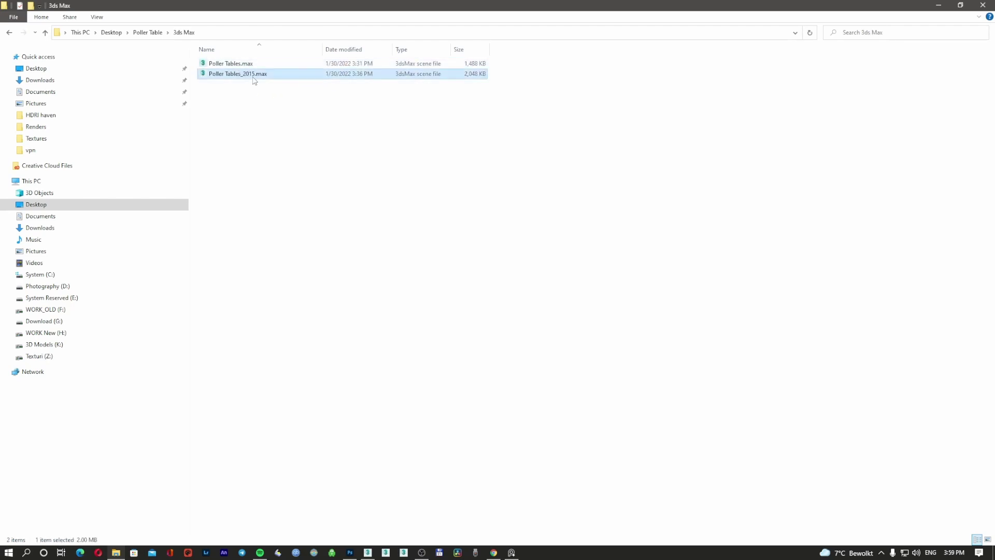
{"action": "right_click", "coordinate": [254, 76]}
{"action": "left_click", "coordinate": [341, 231]}
{"action": "left_click", "coordinate": [156, 33]}
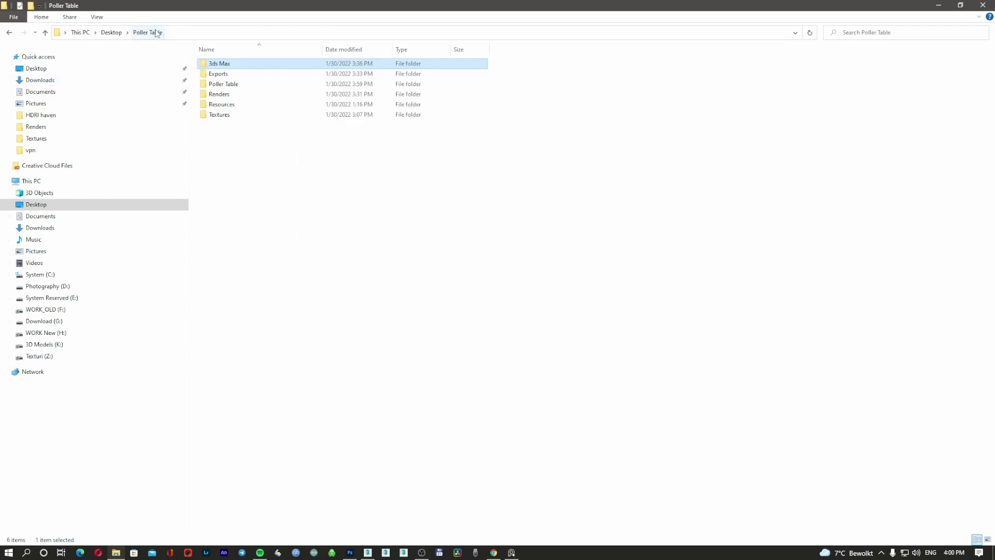
{"action": "double_click", "coordinate": [228, 84]}
{"action": "right_click", "coordinate": [267, 139]}
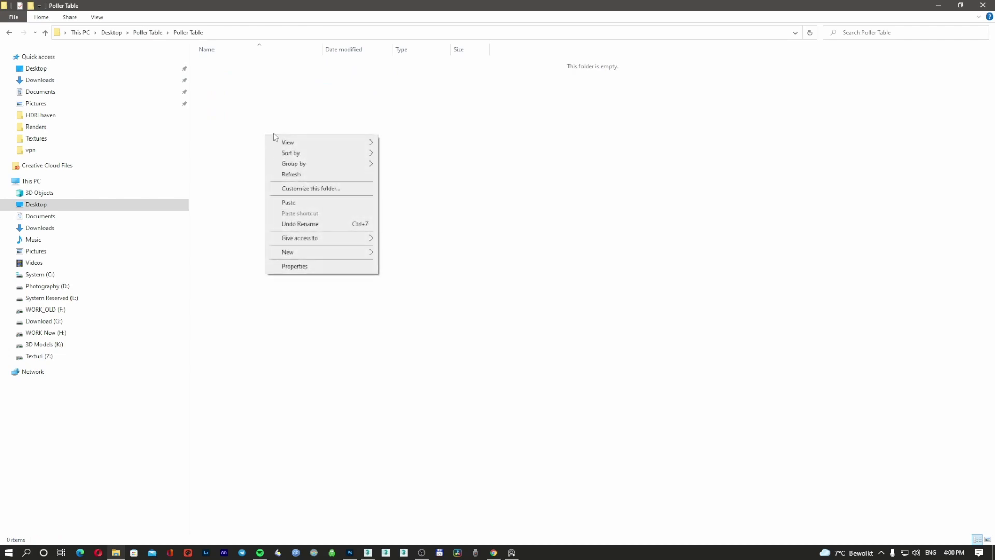
{"action": "left_click", "coordinate": [300, 202]}
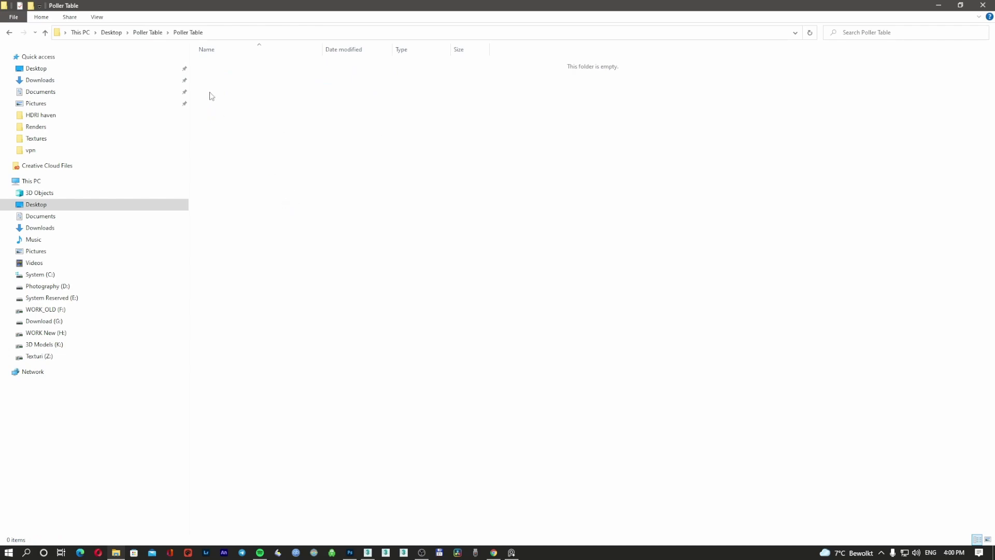
Move Poller Table.FBX and Poller Table.obj from the Exports folder into the Poller Table subfolder, then return to the project folder.
{"action": "left_click", "coordinate": [148, 32]}
{"action": "left_click", "coordinate": [223, 76]}
{"action": "double_click", "coordinate": [223, 76]}
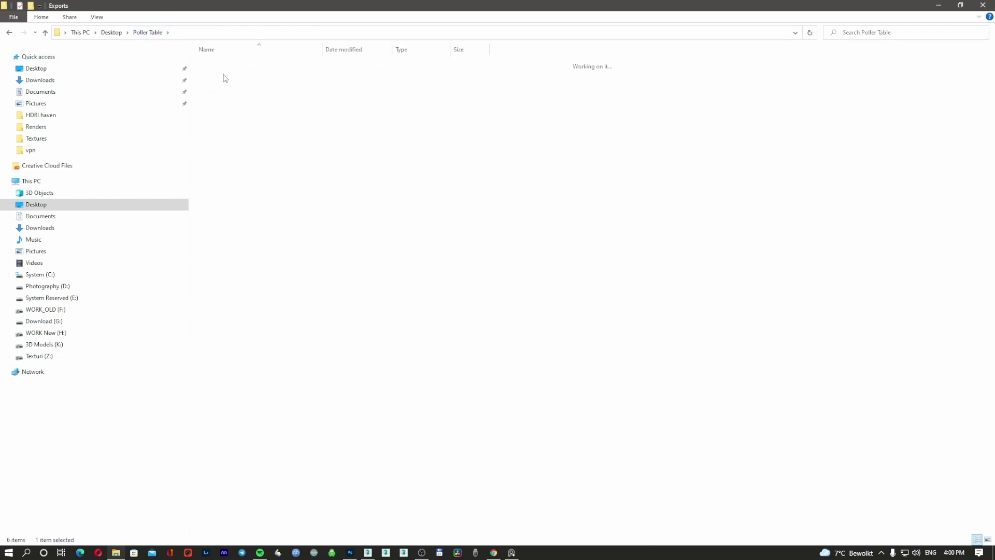
{"action": "left_click", "coordinate": [275, 73]}
{"action": "left_click", "coordinate": [324, 77]}
{"action": "left_click", "coordinate": [223, 77], "text": "ctrl"}
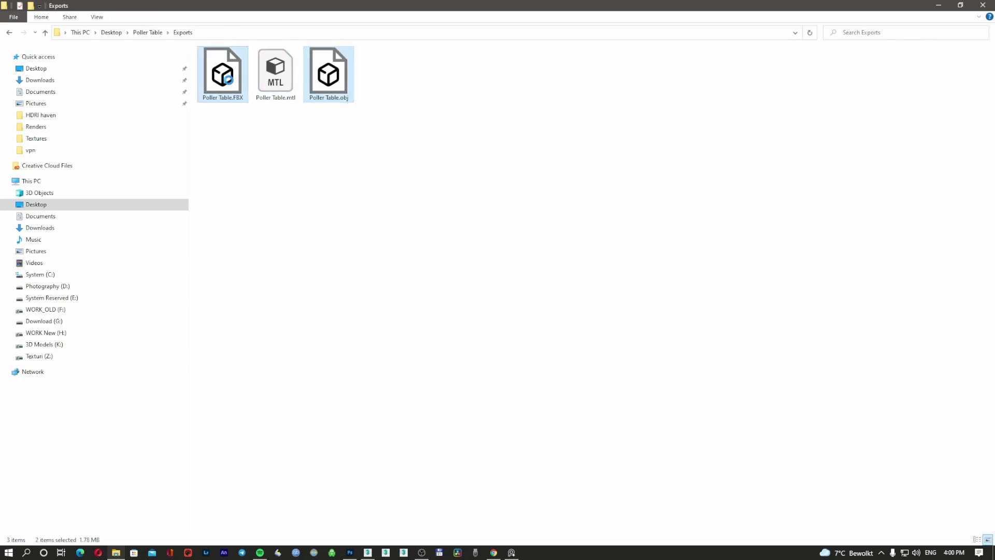
{"action": "right_click", "coordinate": [225, 76]}
{"action": "left_click", "coordinate": [247, 217]}
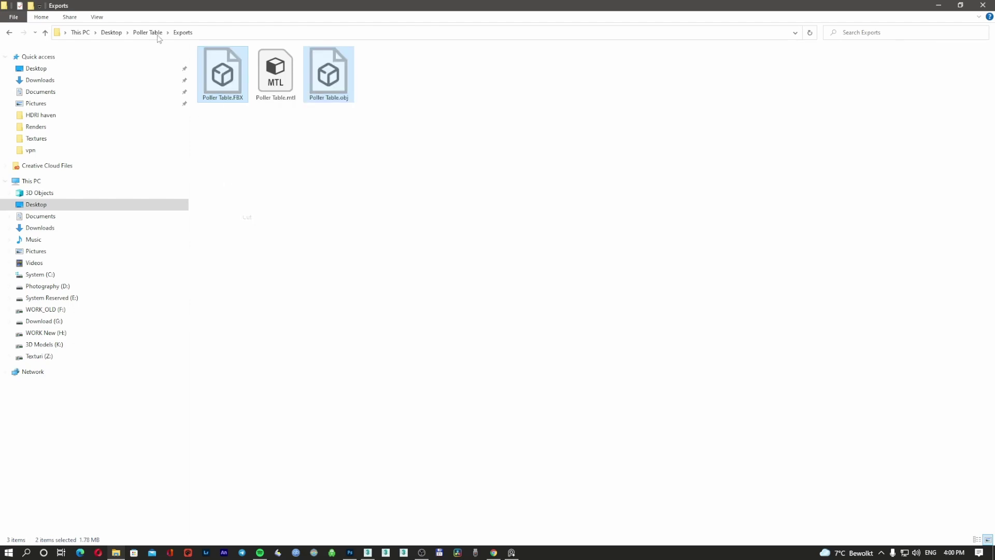
{"action": "left_click", "coordinate": [150, 33]}
{"action": "left_click", "coordinate": [243, 85]}
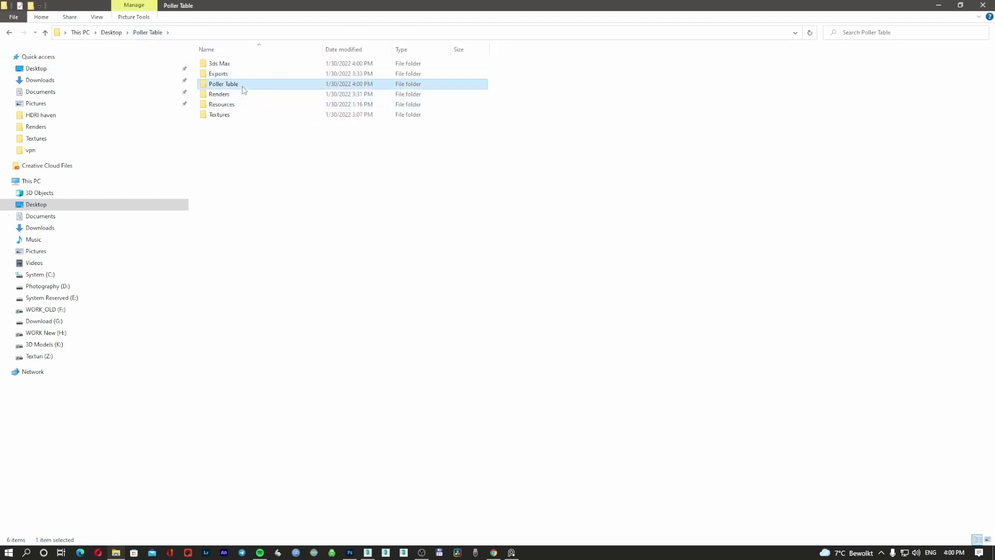
{"action": "double_click", "coordinate": [242, 85]}
{"action": "right_click", "coordinate": [273, 135]}
{"action": "left_click", "coordinate": [297, 202]}
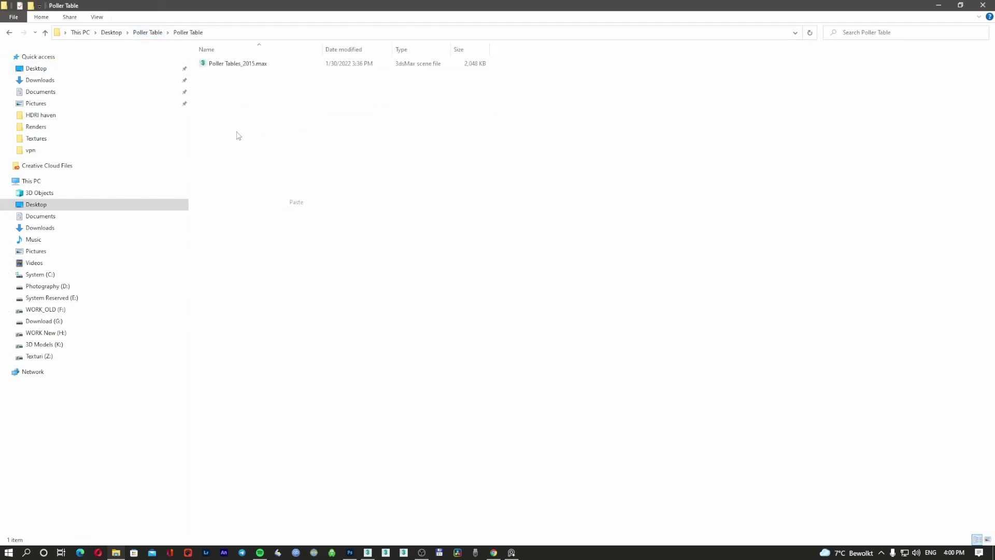
{"action": "left_click", "coordinate": [147, 32]}
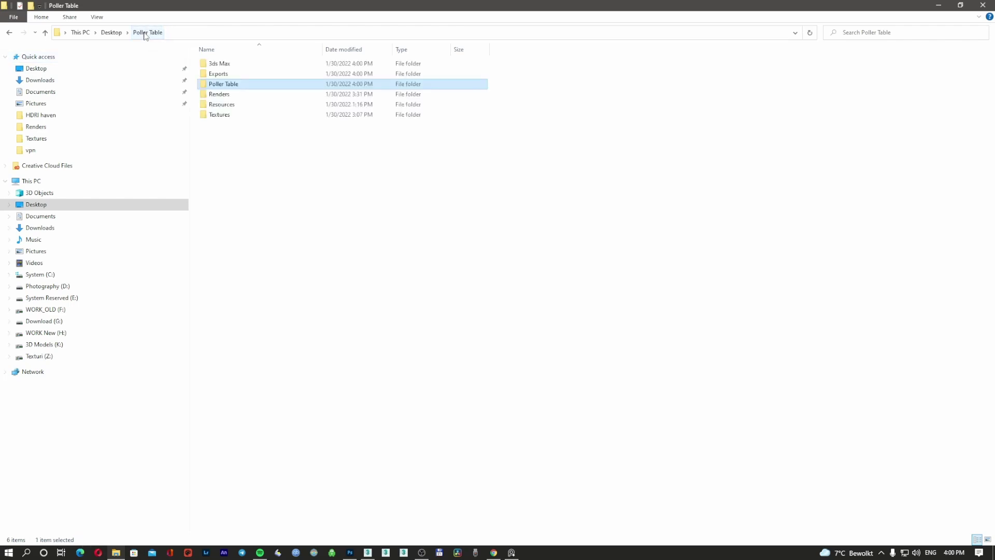
Open Poller Tables 01.jpg from the Renders folder in Photoshop, keeping the default Camera Raw settings.
{"action": "left_click", "coordinate": [223, 95]}
{"action": "double_click", "coordinate": [224, 95]}
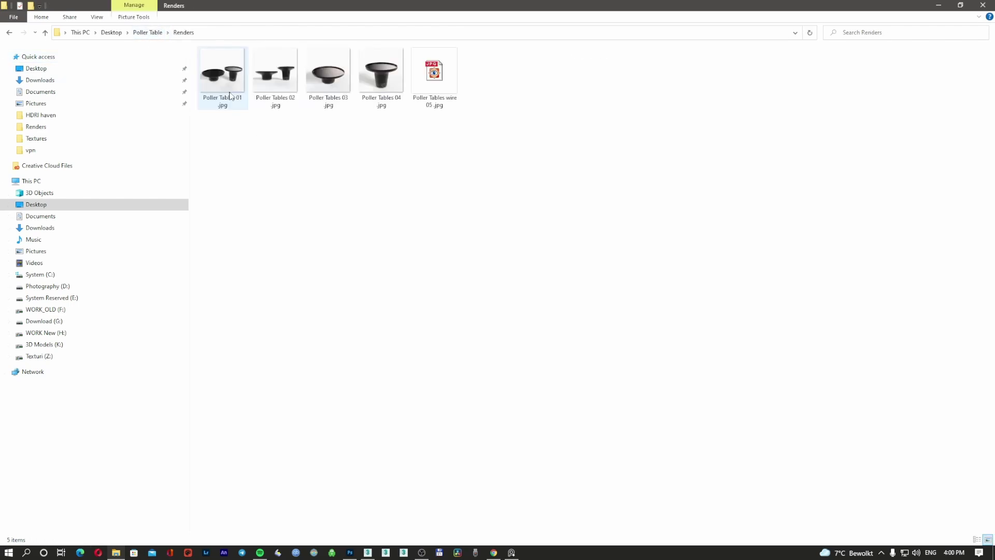
{"action": "left_click_drag", "start_coordinate": [528, 102], "coordinate": [225, 74]}
{"action": "left_click", "coordinate": [230, 85]}
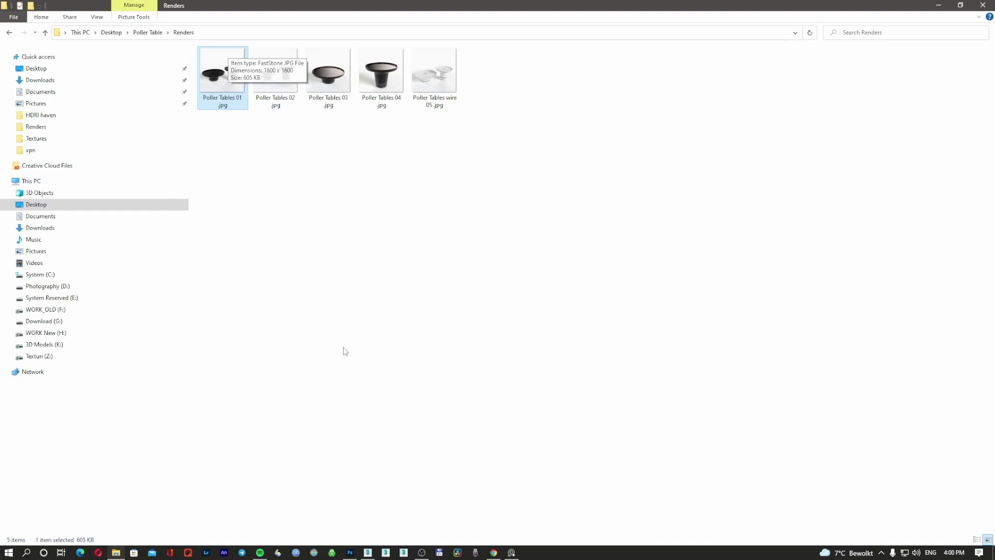
{"action": "right_click", "coordinate": [216, 83]}
{"action": "left_click_drag", "start_coordinate": [222, 70], "coordinate": [312, 12]}
{"action": "key", "text": "alt+Tab"}
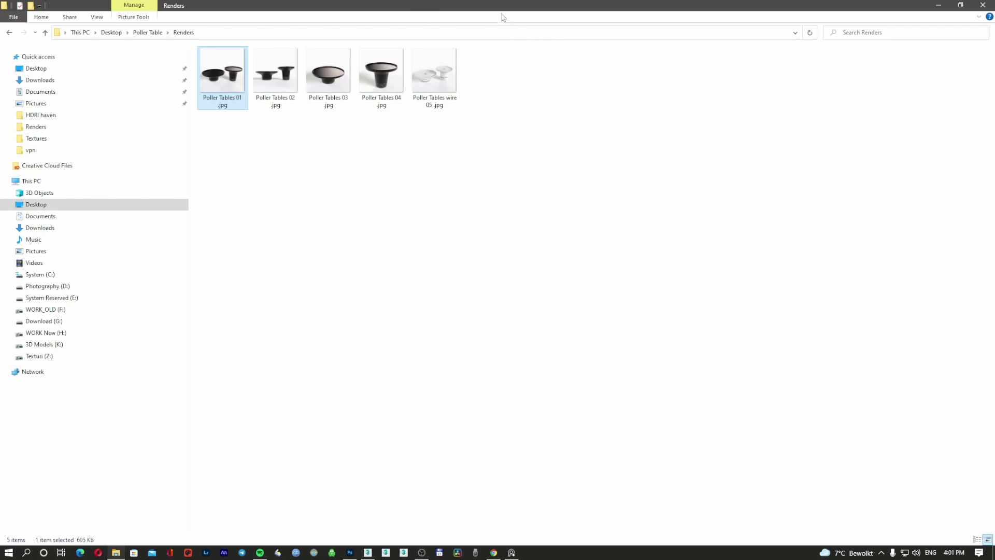
{"action": "key", "text": "alt+Tab"}
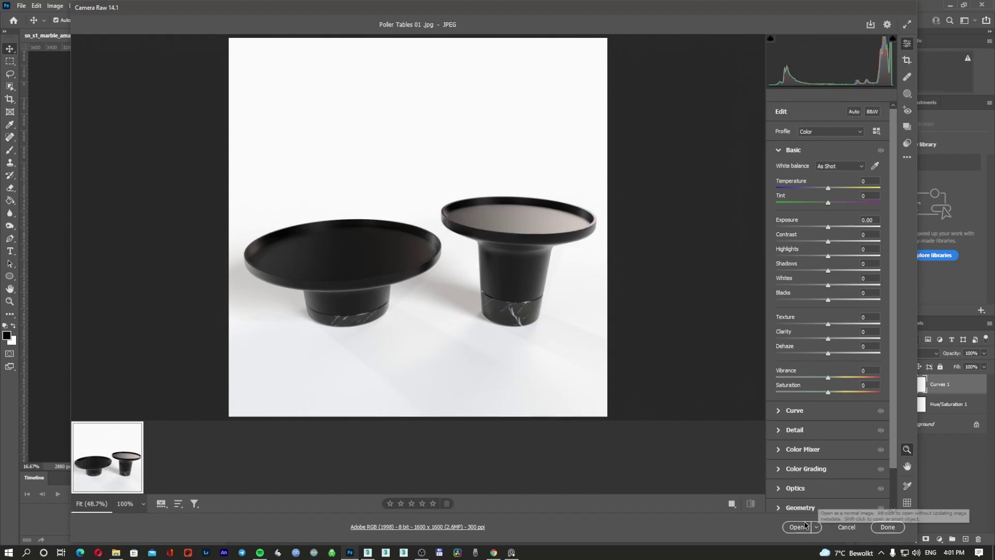
{"action": "left_click", "coordinate": [798, 527]}
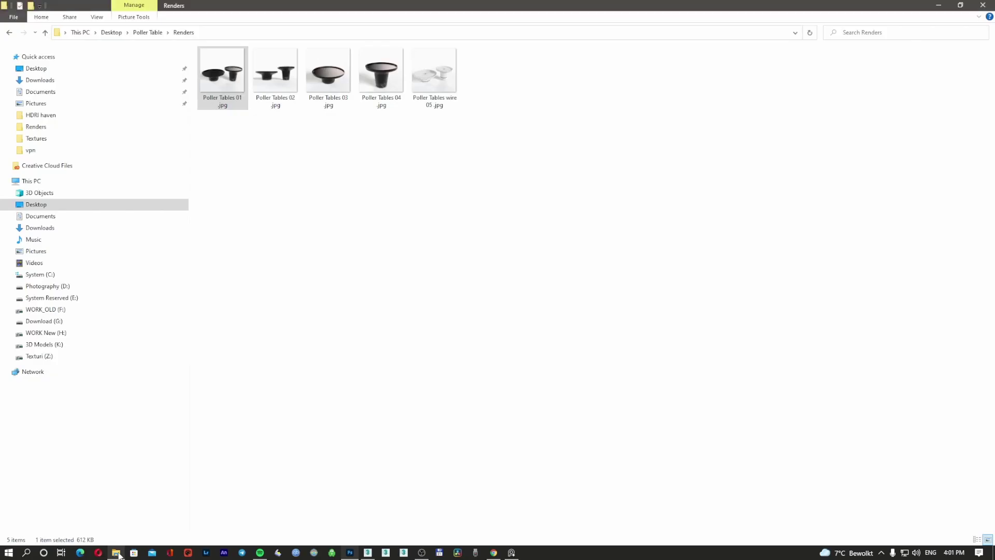
Place Poller Tables 02.jpg from the Renders folder as a new layer over the Poller Tables 01 image.
{"action": "left_click", "coordinate": [116, 552]}
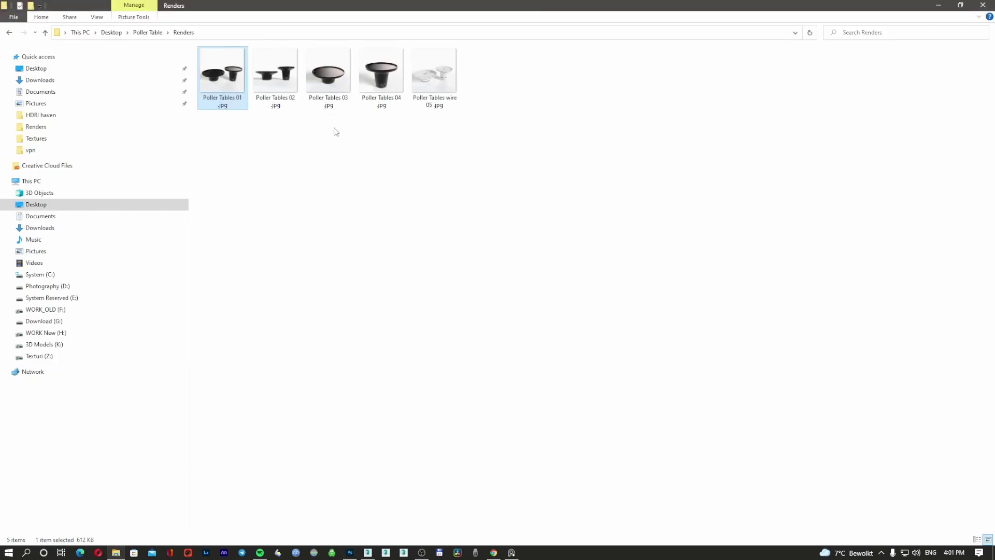
{"action": "double_click", "coordinate": [386, 9]}
{"action": "left_click_drag", "start_coordinate": [569, 143], "coordinate": [778, 130]}
{"action": "left_click", "coordinate": [762, 196]}
{"action": "left_click_drag", "start_coordinate": [703, 178], "coordinate": [424, 149]}
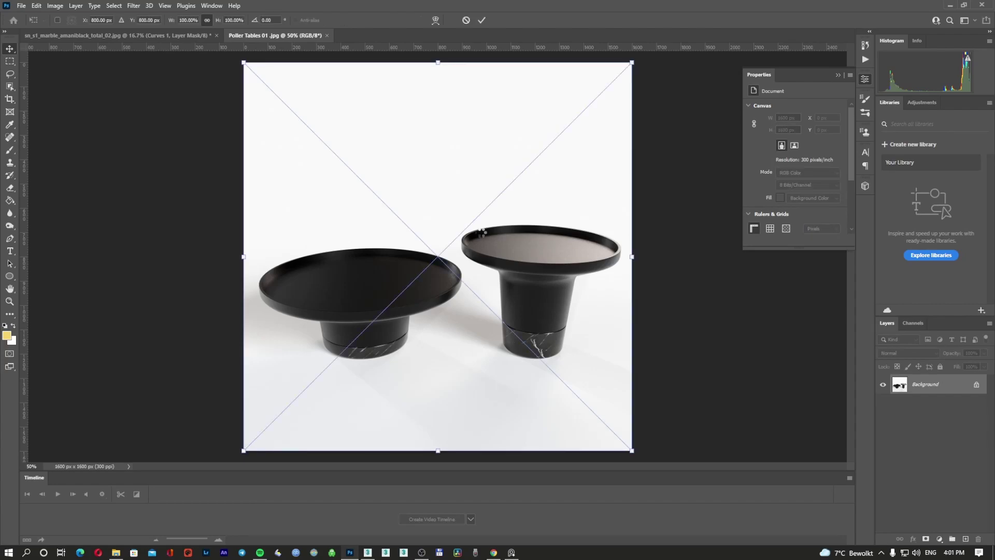
{"action": "key", "text": "Return"}
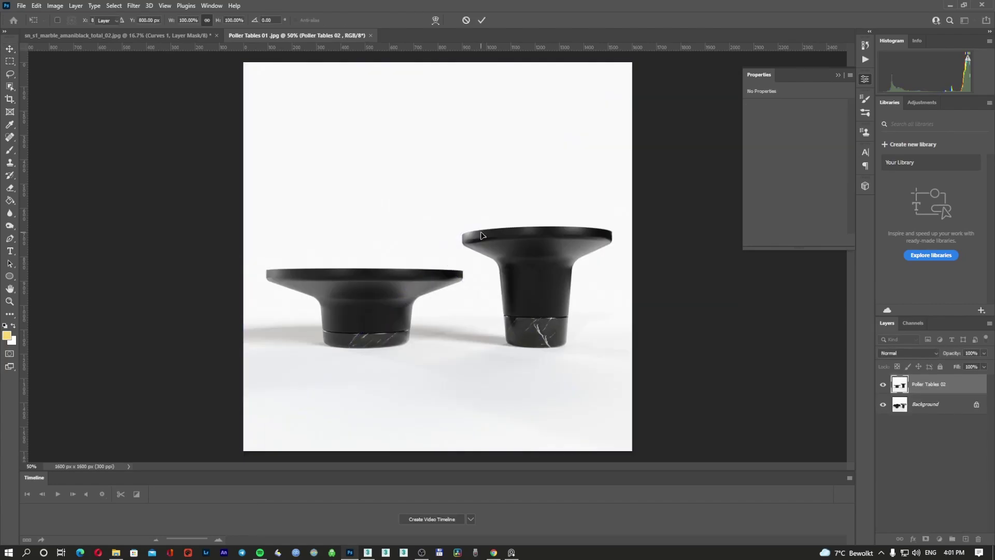
Shift the Poller Tables 02 layer upward, and unlock the background as Layer 0 and lower it about 220 px.
{"action": "left_click_drag", "start_coordinate": [520, 182], "coordinate": [546, 154]}
{"action": "left_click_drag", "start_coordinate": [561, 343], "coordinate": [564, 376]}
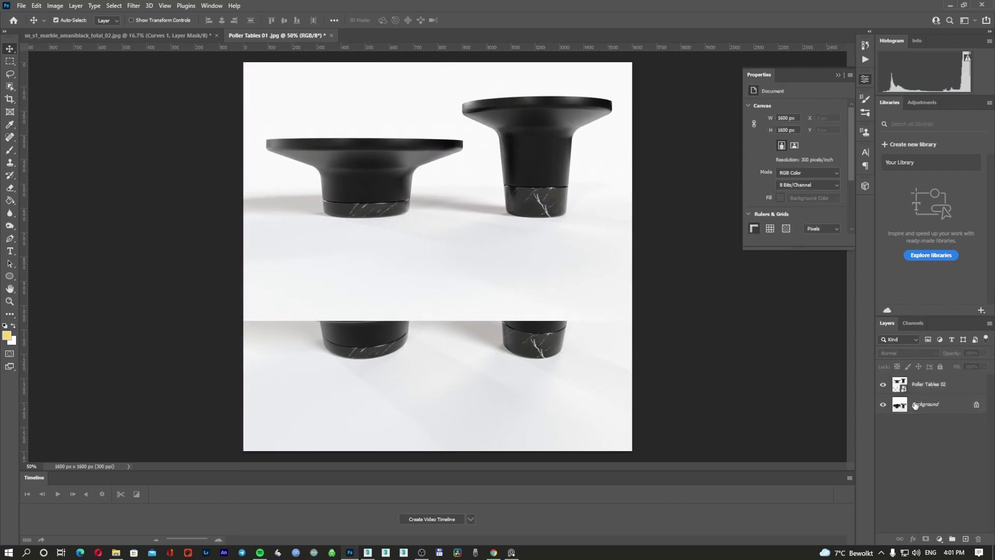
{"action": "double_click", "coordinate": [947, 403]}
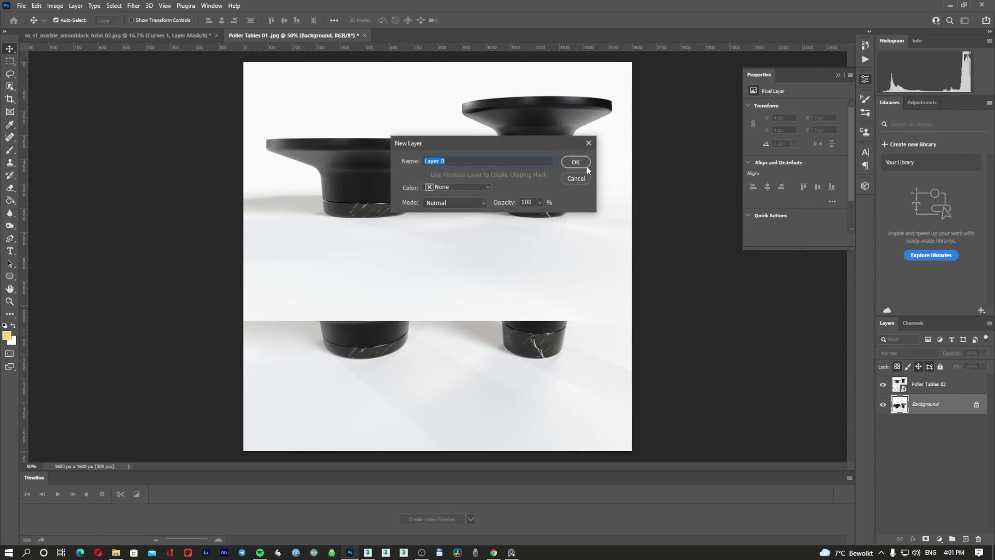
{"action": "key", "text": "Return"}
{"action": "left_click_drag", "start_coordinate": [579, 345], "coordinate": [578, 402]}
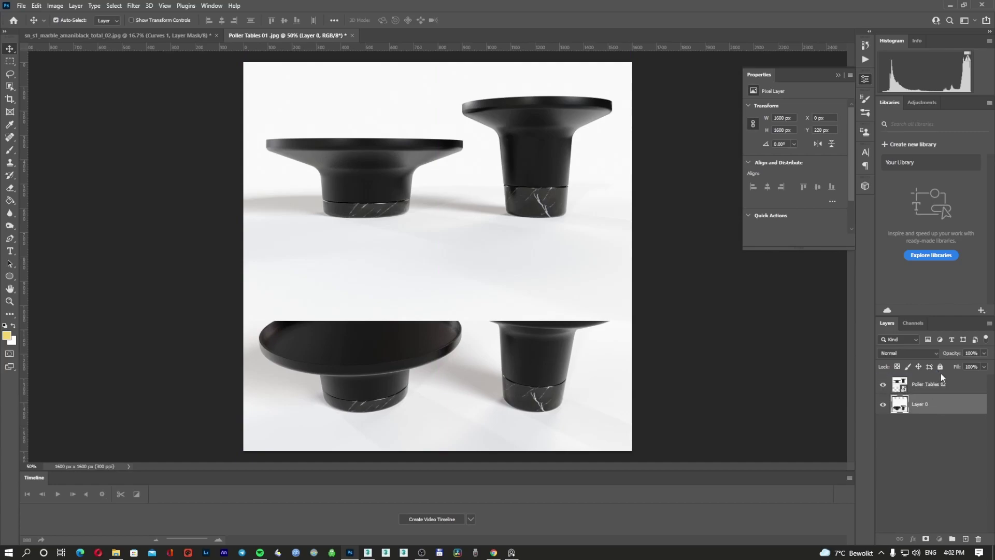
Stack Layer 0 above Poller Tables 02 and mask out its upper area with a large soft black brush.
{"action": "left_click_drag", "start_coordinate": [940, 404], "coordinate": [941, 378]}
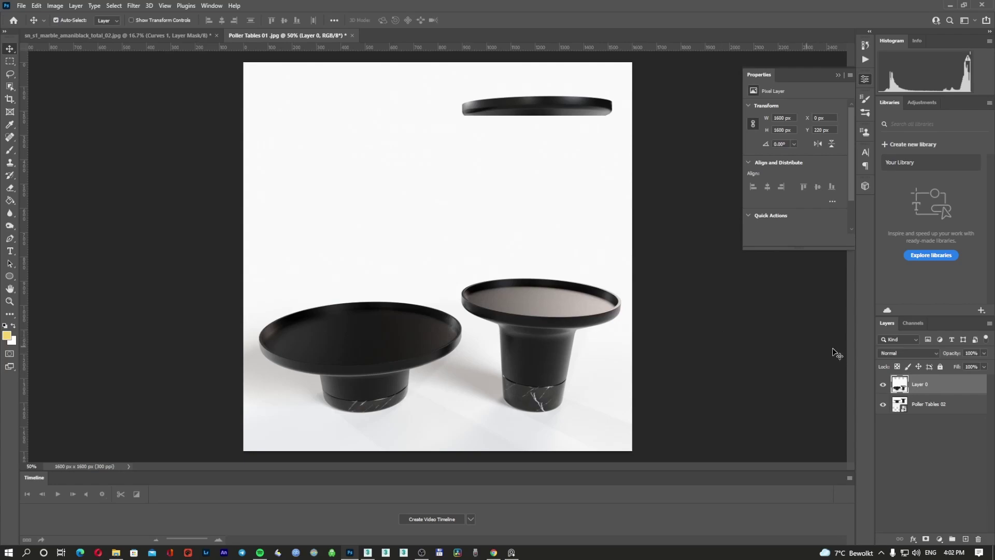
{"action": "left_click", "coordinate": [926, 539]}
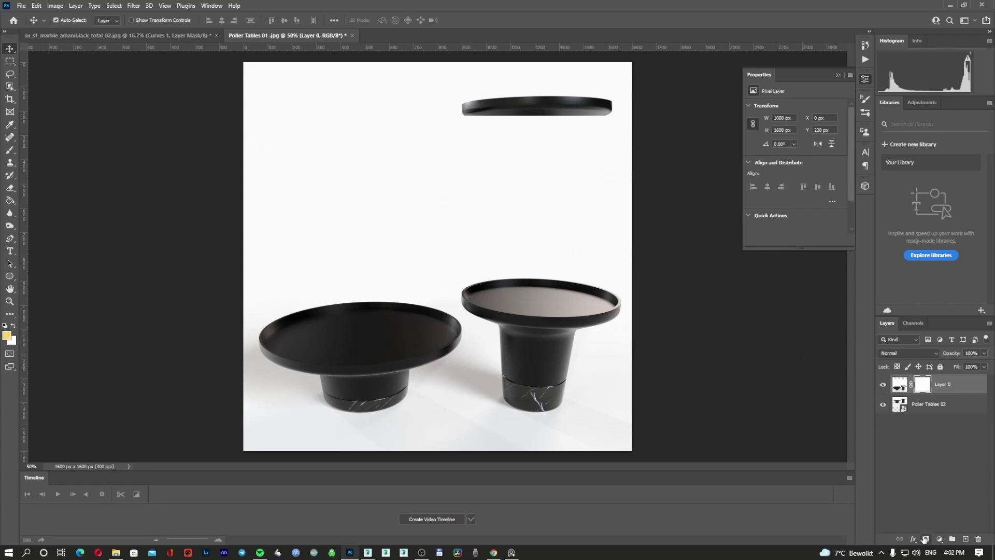
{"action": "key", "text": "b"}
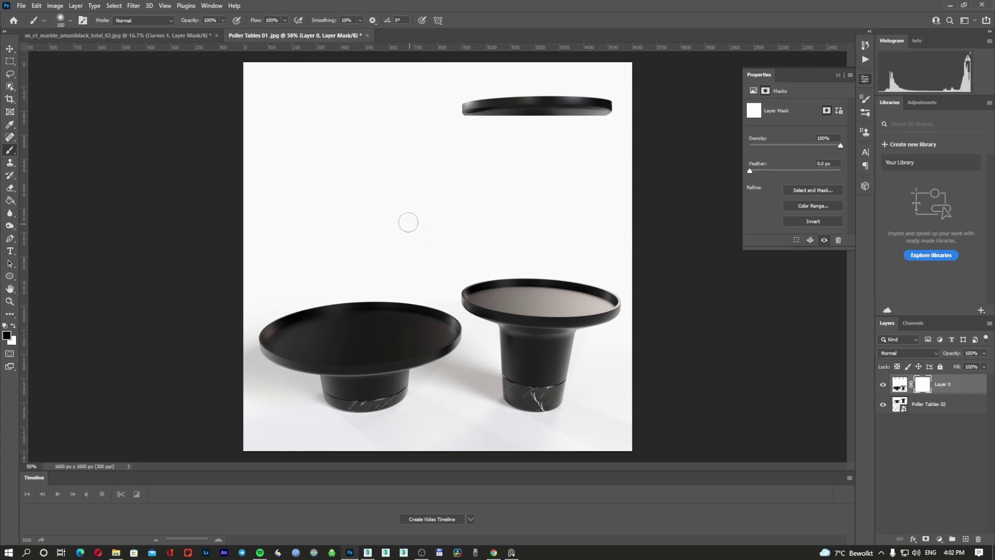
{"action": "key", "text": "bracketright"}
{"action": "key", "text": "bracketright"}
{"action": "key", "text": "bracketright"}
{"action": "key", "text": "bracketright"}
{"action": "key", "text": "bracketright"}
{"action": "key", "text": "bracketright"}
{"action": "mouse_move", "coordinate": [371, 125]}
{"action": "left_mouse_down"}
{"action": "mouse_move", "coordinate": [322, 145]}
{"action": "mouse_move", "coordinate": [406, 111]}
{"action": "mouse_move", "coordinate": [459, 153]}
{"action": "mouse_move", "coordinate": [548, 128]}
{"action": "mouse_move", "coordinate": [567, 176]}
{"action": "mouse_move", "coordinate": [639, 200]}
{"action": "mouse_move", "coordinate": [518, 189]}
{"action": "mouse_move", "coordinate": [492, 212]}
{"action": "mouse_move", "coordinate": [435, 192]}
{"action": "mouse_move", "coordinate": [399, 206]}
{"action": "mouse_move", "coordinate": [348, 197]}
{"action": "mouse_move", "coordinate": [286, 207]}
{"action": "mouse_move", "coordinate": [278, 222]}
{"action": "mouse_move", "coordinate": [382, 240]}
{"action": "mouse_move", "coordinate": [248, 242]}
{"action": "mouse_move", "coordinate": [282, 245]}
{"action": "left_mouse_up"}
Blend the seam between the two renders by painting on Layer 0's mask with a smaller brush.
{"action": "key", "text": "bracketleft"}
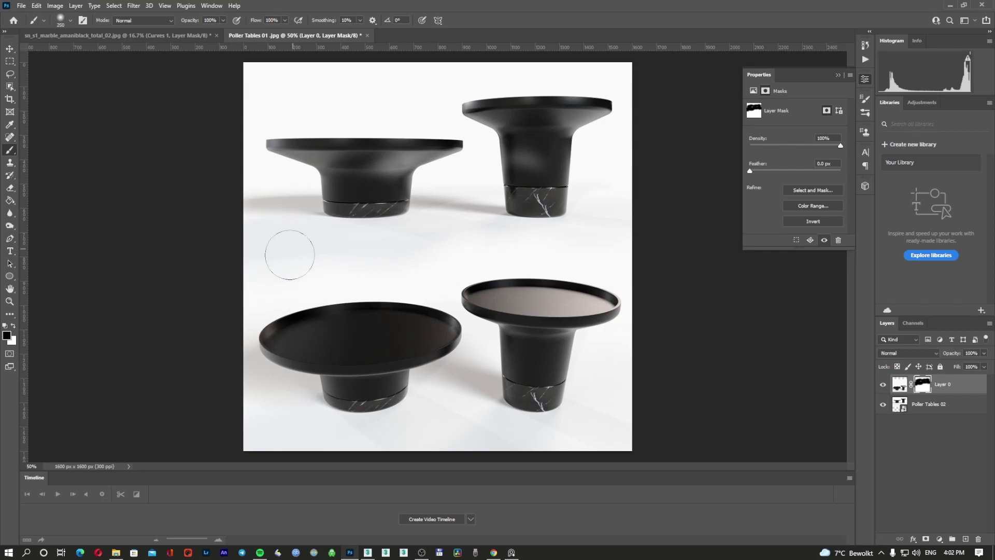
{"action": "key", "text": "bracketleft"}
{"action": "key", "text": "bracketleft"}
{"action": "mouse_move", "coordinate": [487, 249]}
{"action": "left_mouse_down"}
{"action": "mouse_move", "coordinate": [551, 238]}
{"action": "mouse_move", "coordinate": [487, 242]}
{"action": "mouse_move", "coordinate": [612, 247]}
{"action": "mouse_move", "coordinate": [598, 247]}
{"action": "mouse_move", "coordinate": [615, 260]}
{"action": "mouse_move", "coordinate": [464, 257]}
{"action": "left_mouse_up"}
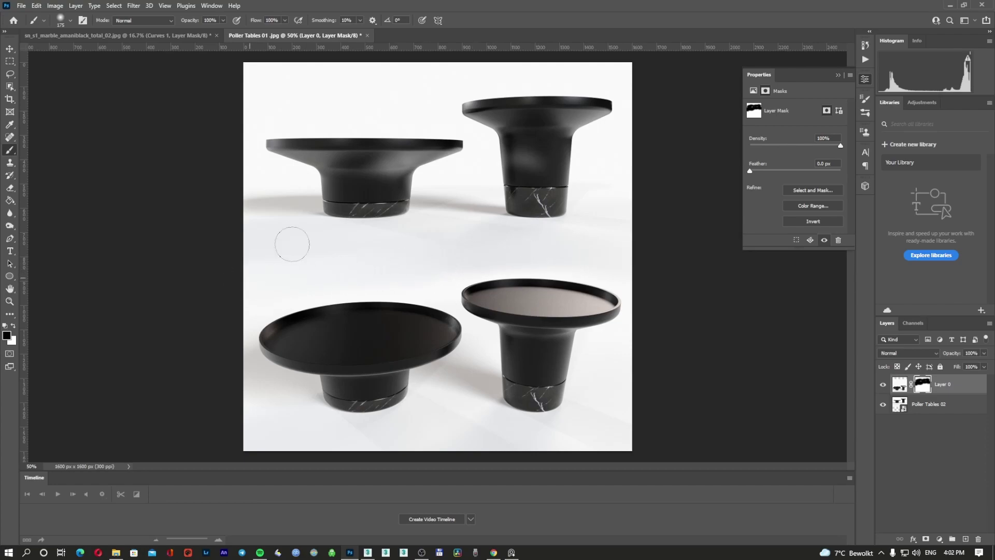
{"action": "key", "text": "bracketleft"}
{"action": "key", "text": "bracketleft"}
{"action": "key", "text": "bracketleft"}
{"action": "key", "text": "v"}
{"action": "left_click_drag", "start_coordinate": [339, 196], "coordinate": [339, 195]}
Save a JPEG copy of the combined render as Poller Tables 01 in the Poller Table subfolder.
{"action": "key", "text": "ctrl+alt+s"}
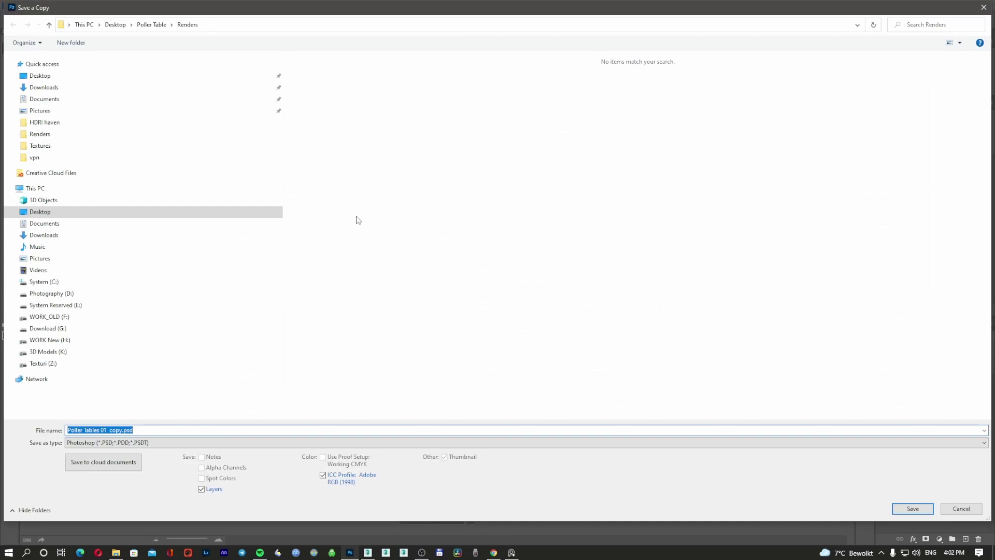
{"action": "left_click", "coordinate": [149, 446]}
{"action": "left_click", "coordinate": [449, 294]}
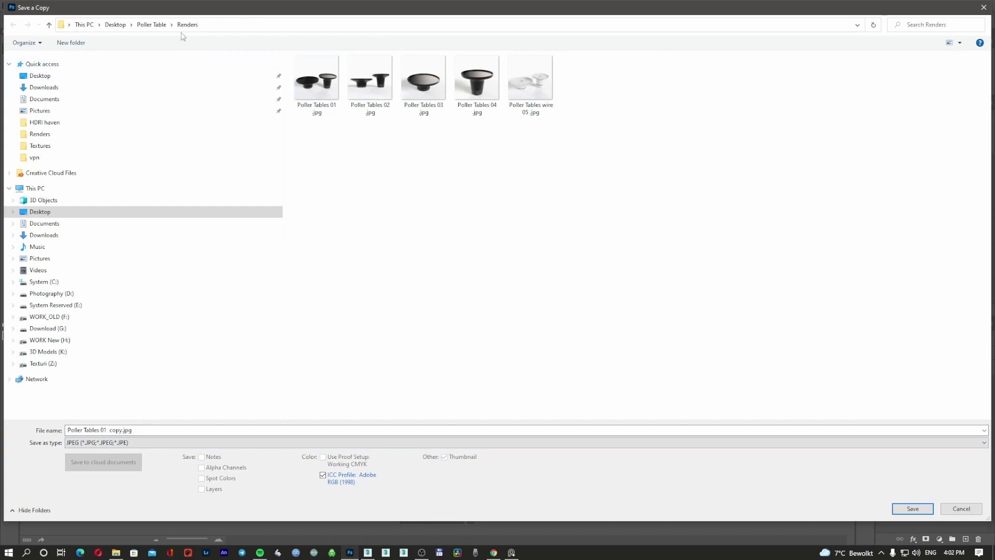
{"action": "left_click", "coordinate": [157, 24]}
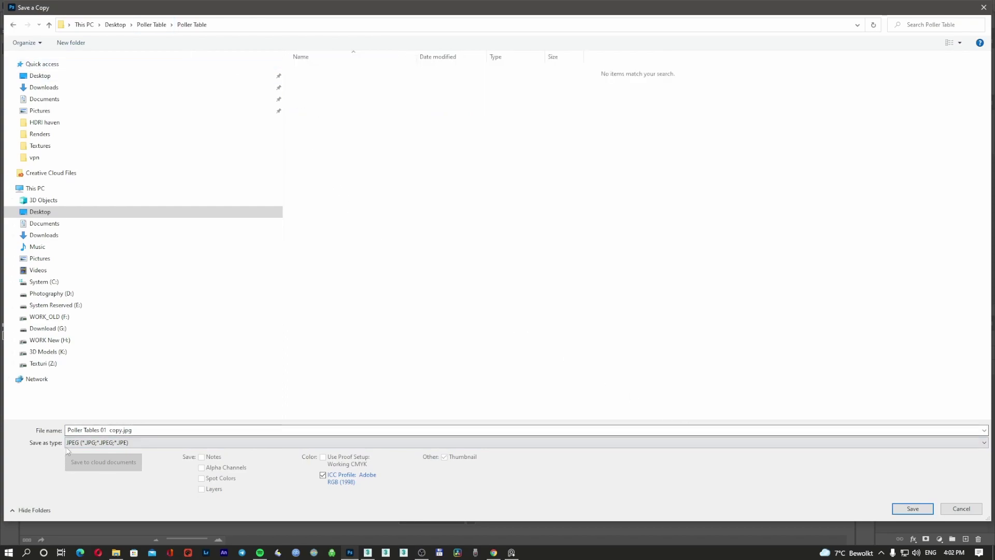
{"action": "left_click_drag", "start_coordinate": [108, 430], "coordinate": [170, 428]}
{"action": "key", "text": "BackSpace"}
{"action": "key", "text": "Return"}
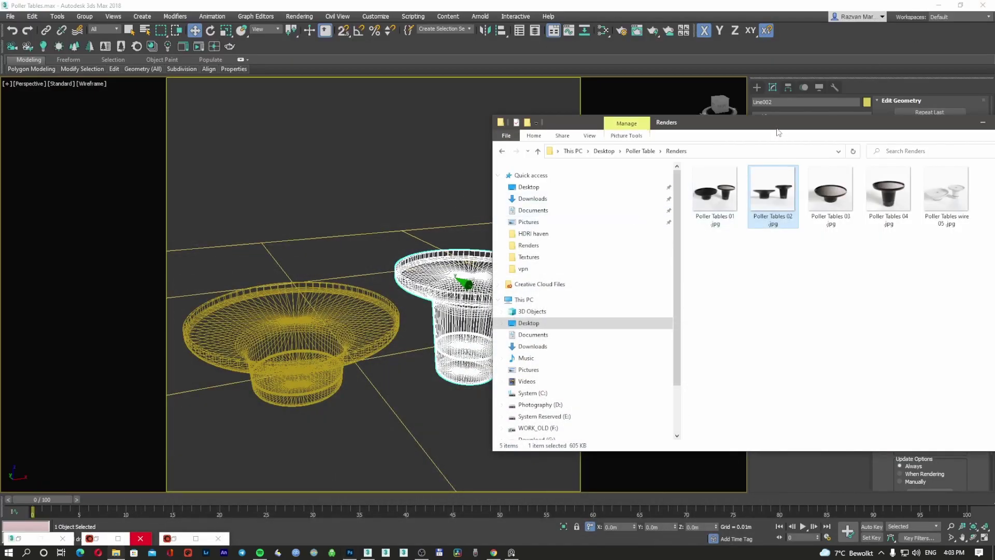
Move the Poller Tables 03, Poller Tables 04 and Poller Tables wire 05 images from Renders into the Poller Table subfolder.
{"action": "left_click_drag", "start_coordinate": [778, 132], "coordinate": [483, 142]}
{"action": "left_click_drag", "start_coordinate": [700, 246], "coordinate": [543, 210]}
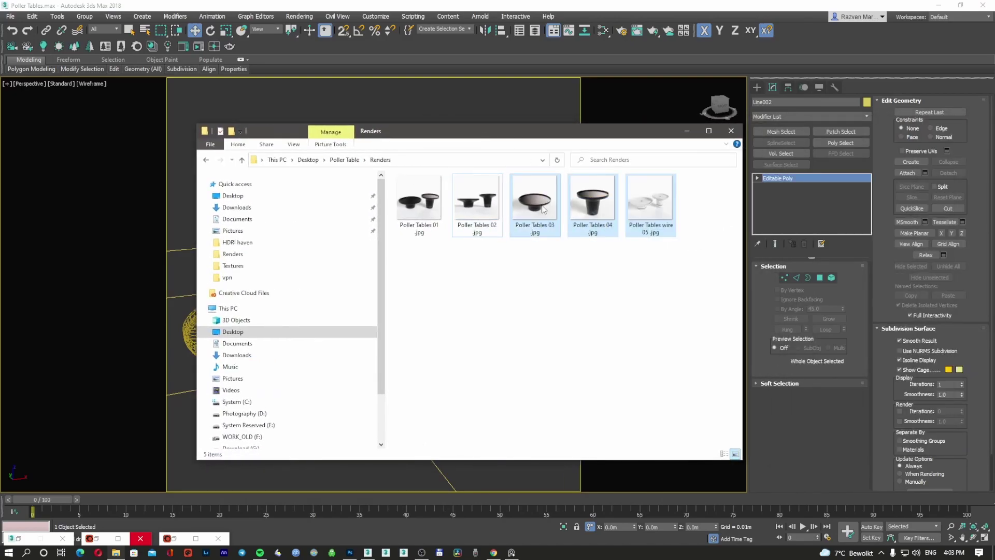
{"action": "right_click", "coordinate": [542, 204]}
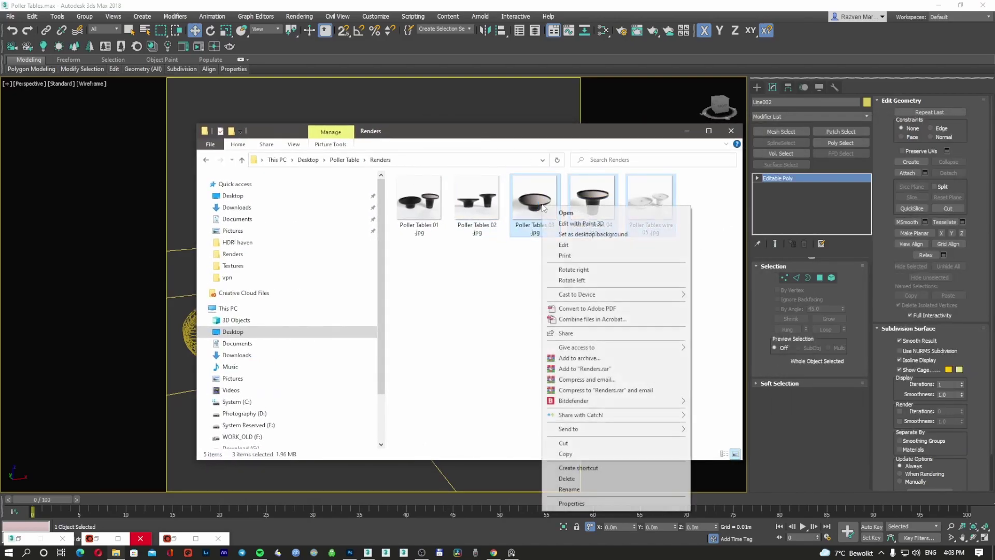
{"action": "left_click", "coordinate": [588, 443]}
{"action": "left_click", "coordinate": [357, 158]}
{"action": "double_click", "coordinate": [428, 213]}
{"action": "right_click", "coordinate": [469, 266]}
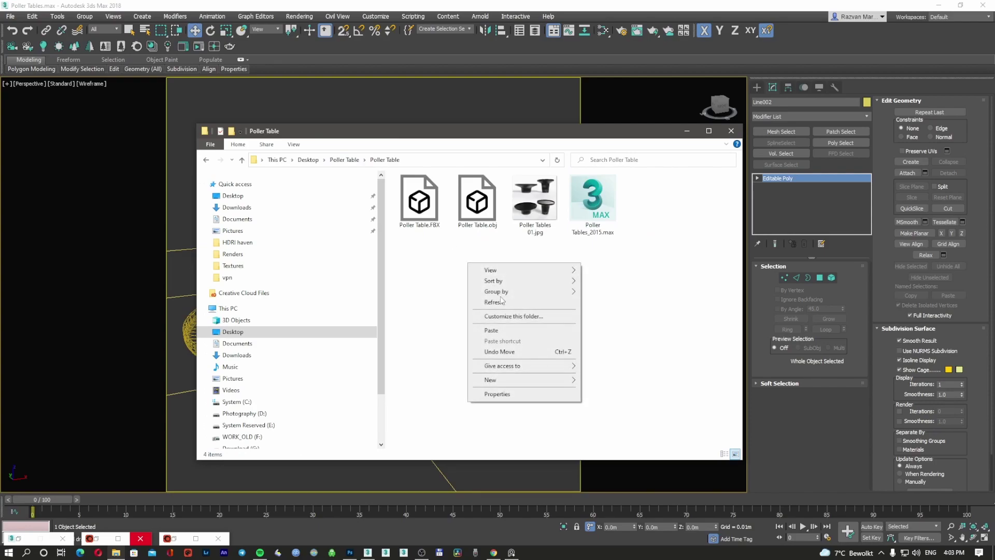
{"action": "left_click", "coordinate": [493, 330]}
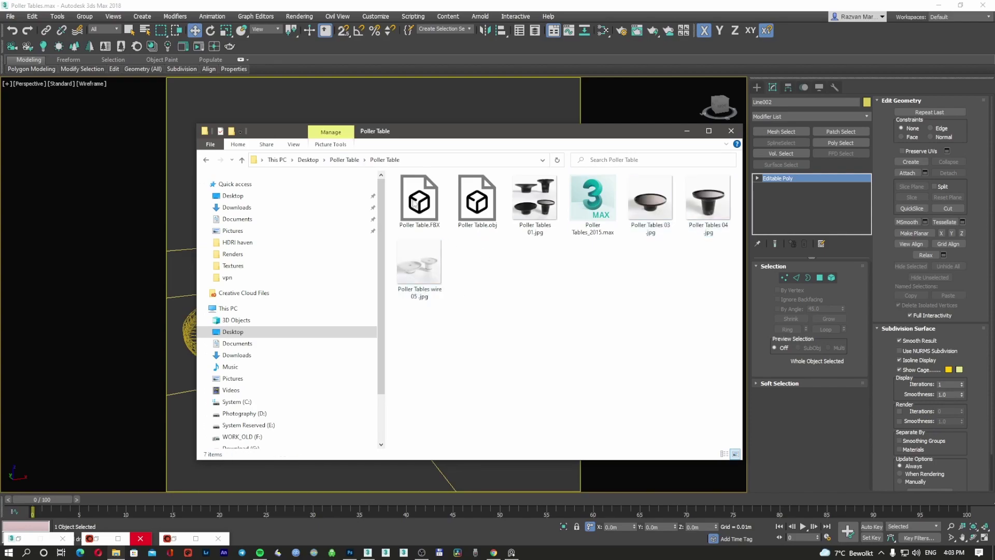
Inspect Metal032_4K_Roughness.jpg from the Textures folder in the full-screen image viewer.
{"action": "left_click", "coordinate": [344, 160]}
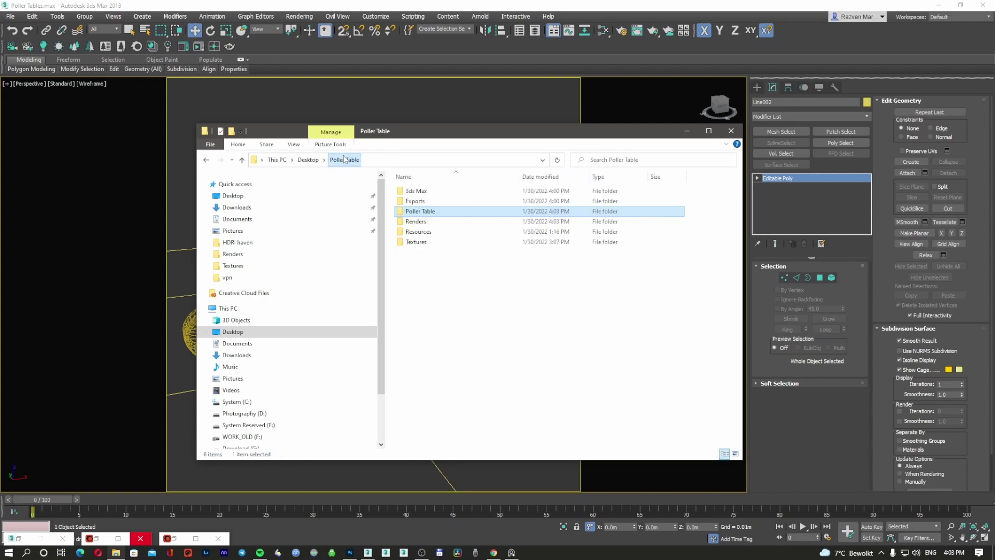
{"action": "double_click", "coordinate": [434, 242]}
{"action": "double_click", "coordinate": [712, 199]}
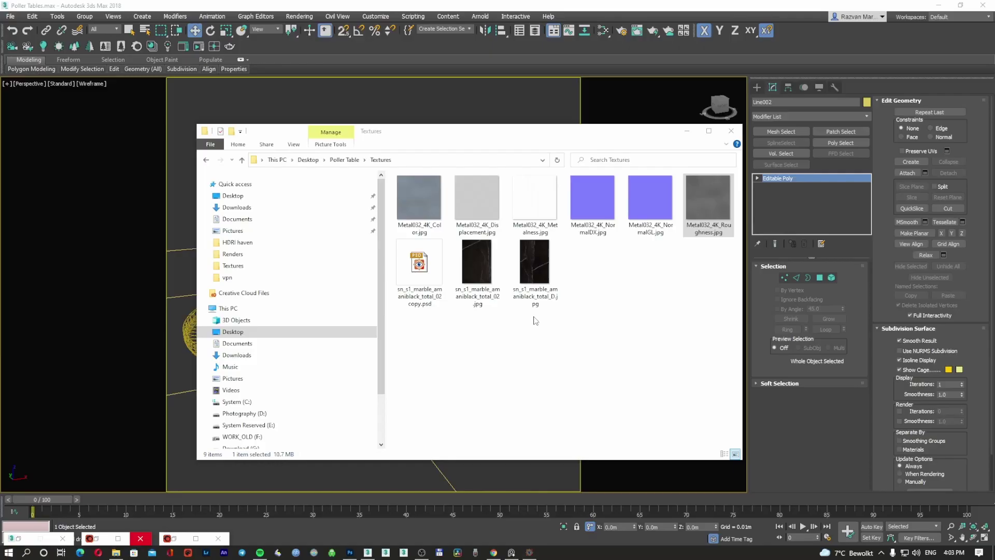
{"action": "left_click", "coordinate": [540, 304]}
{"action": "left_click", "coordinate": [715, 205], "text": "ctrl"}
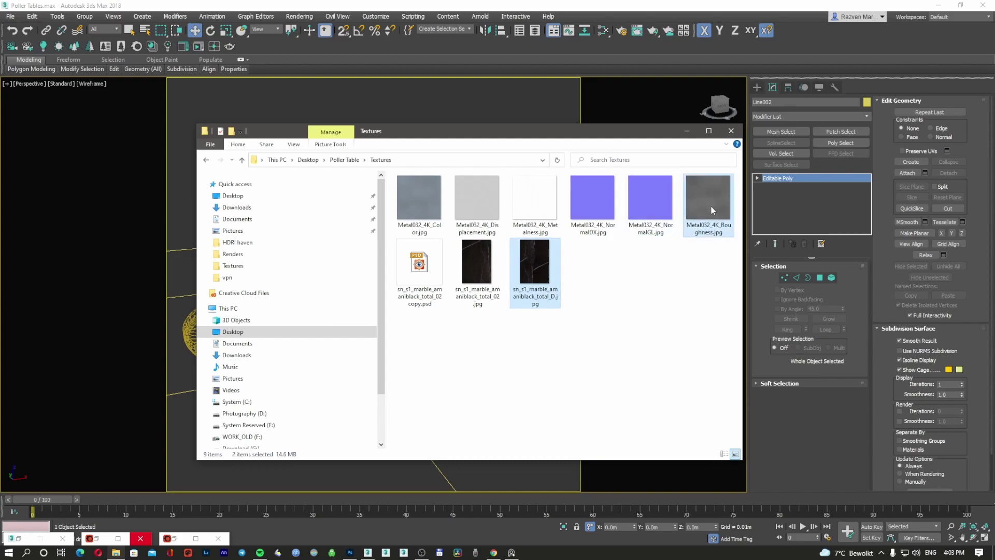
{"action": "left_click", "coordinate": [676, 322]}
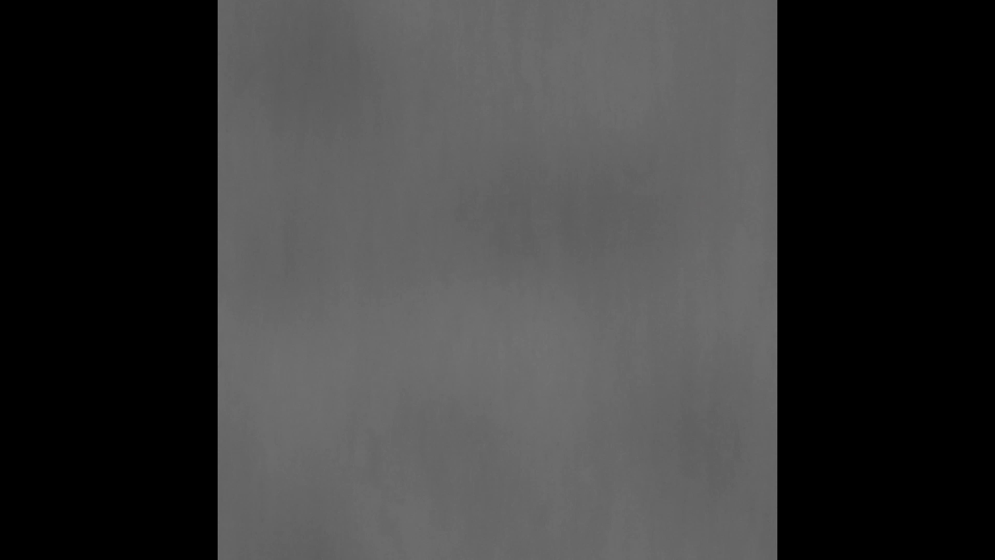
{"action": "left_click", "coordinate": [483, 276]}
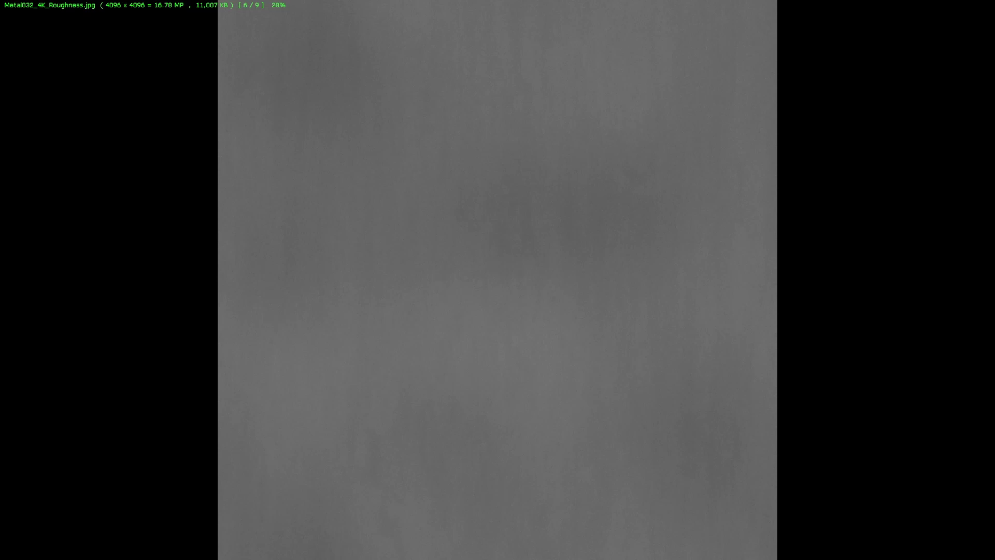
{"action": "key", "text": "Escape"}
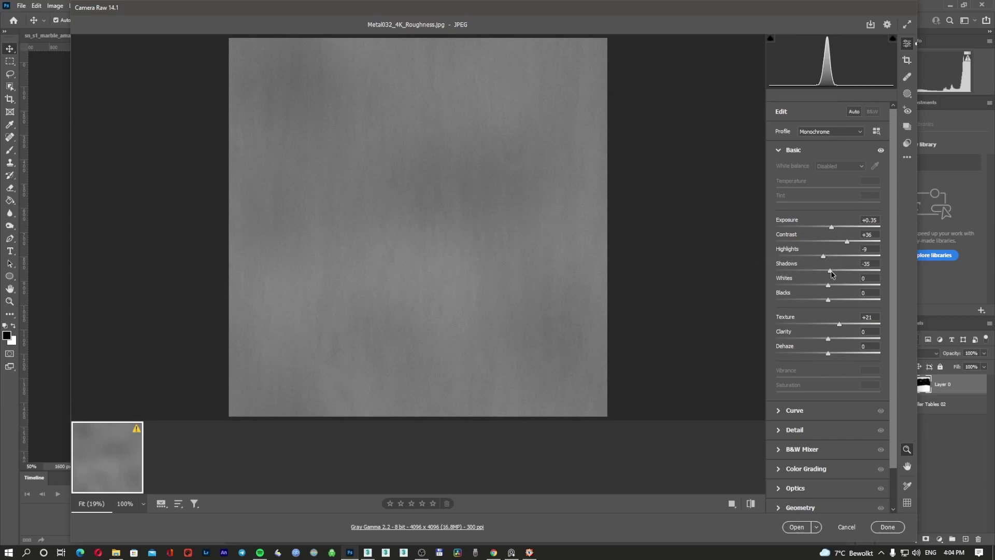
Set the roughness texture's Shadows to -7 and Whites to +15 in Camera Raw, and open it in Photoshop.
{"action": "mouse_move", "coordinate": [854, 282]}
{"action": "left_mouse_down"}
{"action": "mouse_move", "coordinate": [810, 285]}
{"action": "mouse_move", "coordinate": [839, 288]}
{"action": "left_mouse_up"}
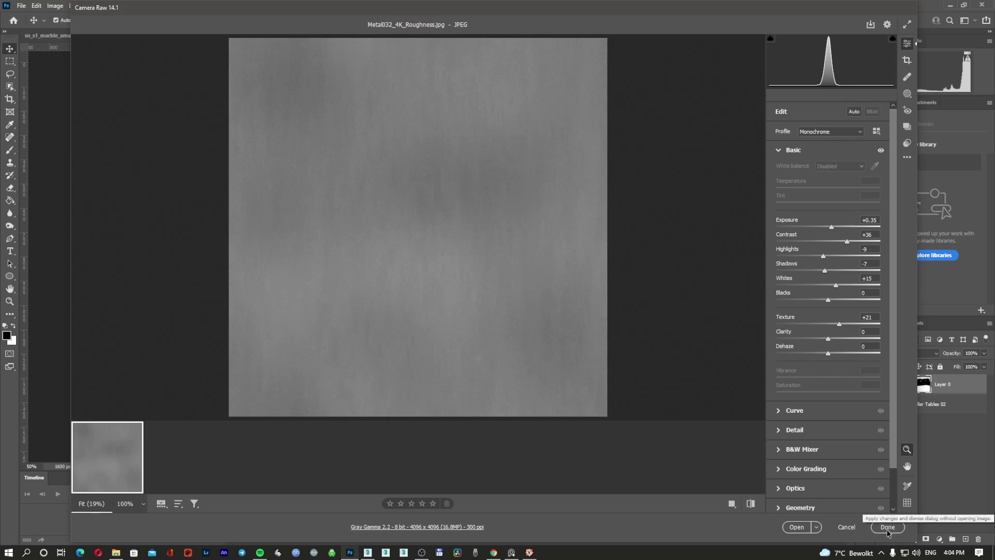
{"action": "key", "text": "Return"}
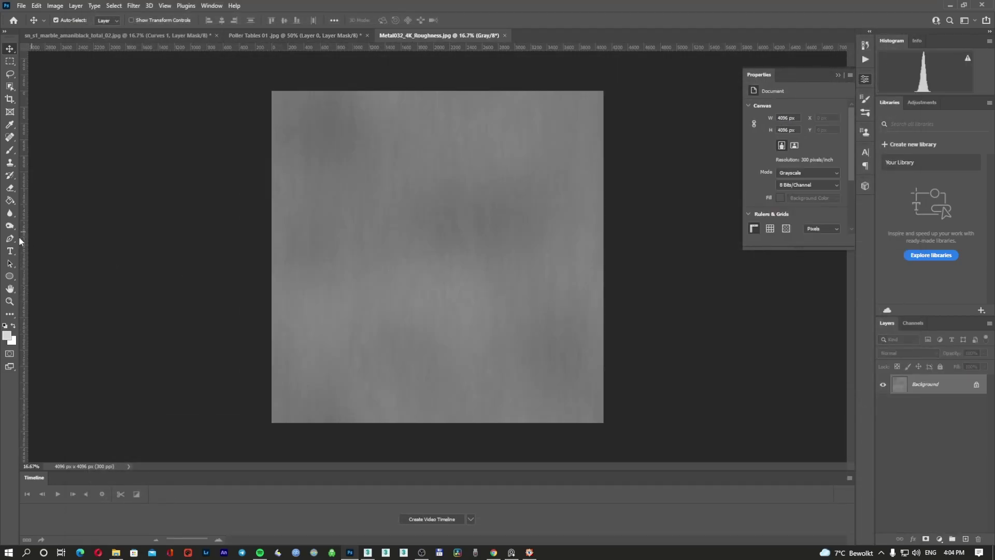
Clone sampled texture over the middle of the roughness map using the Clone Stamp with a 600 px brush.
{"action": "left_click", "coordinate": [10, 163]}
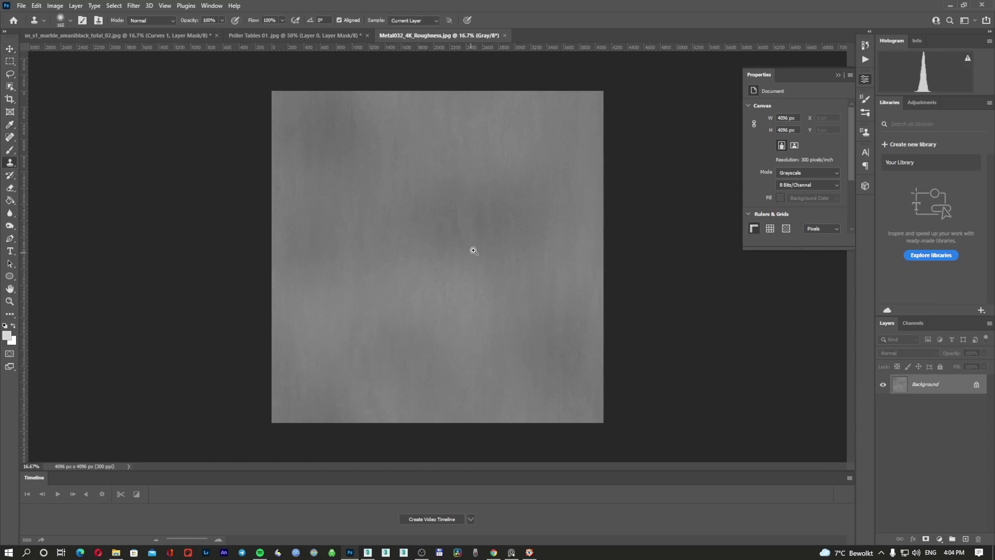
{"action": "key", "text": "ctrl+plus"}
{"action": "left_click", "coordinate": [454, 192], "text": "alt"}
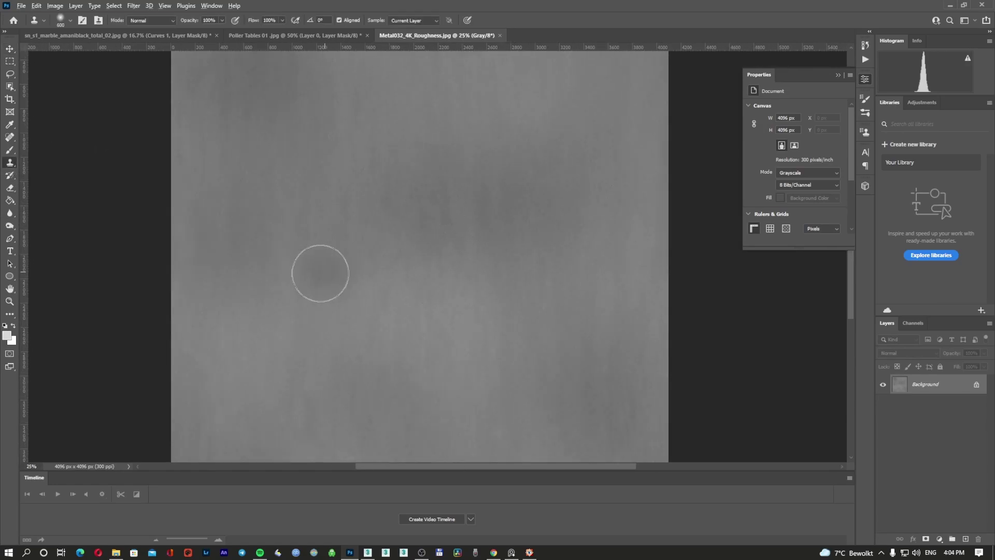
{"action": "mouse_move", "coordinate": [275, 238]}
{"action": "left_mouse_down"}
{"action": "mouse_move", "coordinate": [286, 248]}
{"action": "mouse_move", "coordinate": [274, 240]}
{"action": "mouse_move", "coordinate": [289, 218]}
{"action": "mouse_move", "coordinate": [262, 284]}
{"action": "mouse_move", "coordinate": [332, 299]}
{"action": "mouse_move", "coordinate": [259, 322]}
{"action": "mouse_move", "coordinate": [309, 333]}
{"action": "mouse_move", "coordinate": [422, 329]}
{"action": "mouse_move", "coordinate": [504, 345]}
{"action": "left_mouse_up"}
{"action": "left_click", "coordinate": [578, 396], "text": "alt"}
{"action": "mouse_move", "coordinate": [404, 297]}
{"action": "left_mouse_down"}
{"action": "mouse_move", "coordinate": [423, 281]}
{"action": "mouse_move", "coordinate": [488, 305]}
{"action": "mouse_move", "coordinate": [445, 302]}
{"action": "left_mouse_up"}
{"action": "left_click", "coordinate": [366, 385], "text": "alt"}
{"action": "mouse_move", "coordinate": [487, 326]}
{"action": "left_mouse_down"}
{"action": "mouse_move", "coordinate": [480, 304]}
{"action": "mouse_move", "coordinate": [500, 301]}
{"action": "mouse_move", "coordinate": [429, 295]}
{"action": "mouse_move", "coordinate": [444, 340]}
{"action": "mouse_move", "coordinate": [504, 340]}
{"action": "mouse_move", "coordinate": [483, 342]}
{"action": "left_mouse_up"}
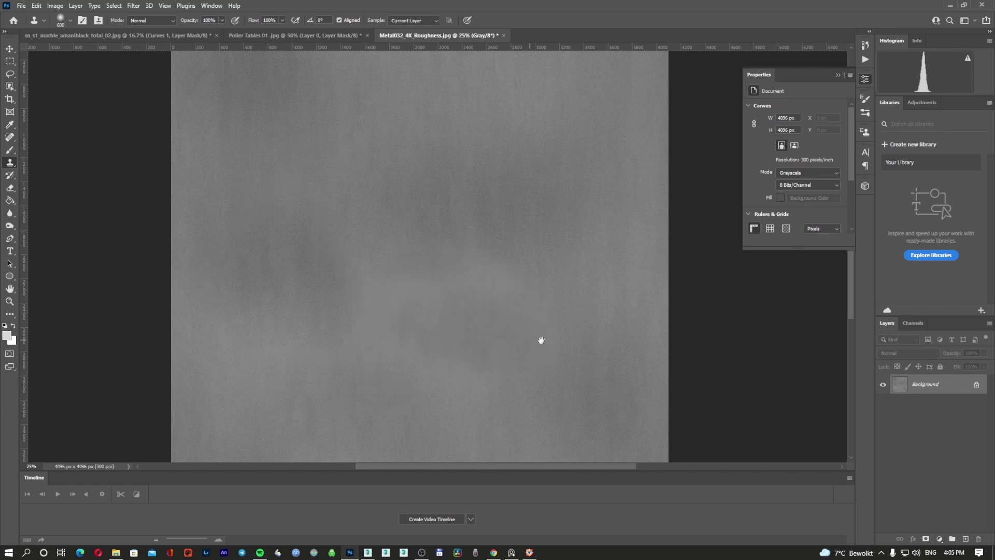
Clone samples from various areas across the whole roughness map to break up its broad dark and light patches.
{"action": "key", "text": "ctrl+minus"}
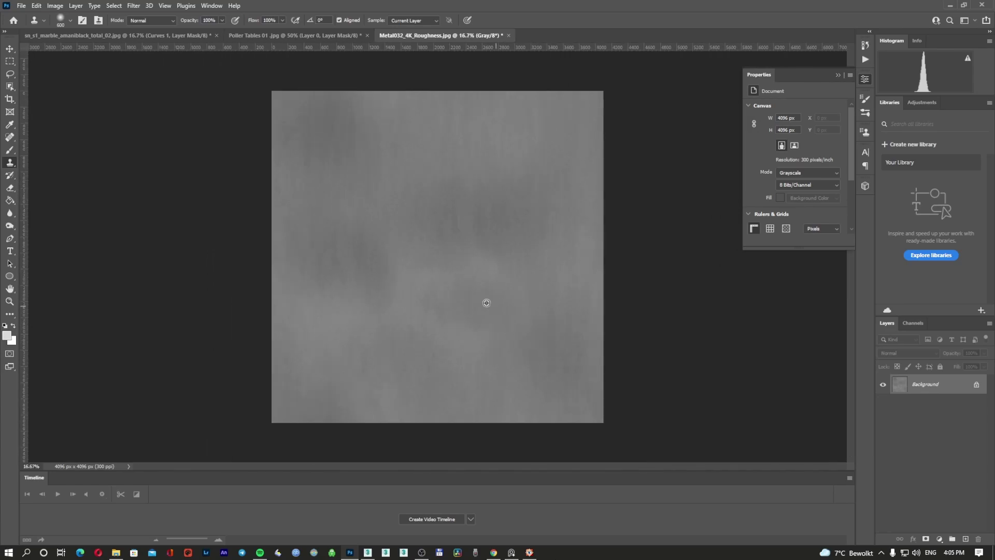
{"action": "mouse_move", "coordinate": [451, 138]}
{"action": "left_mouse_down"}
{"action": "mouse_move", "coordinate": [477, 131]}
{"action": "mouse_move", "coordinate": [453, 156]}
{"action": "mouse_move", "coordinate": [428, 144]}
{"action": "mouse_move", "coordinate": [422, 178]}
{"action": "mouse_move", "coordinate": [396, 197]}
{"action": "mouse_move", "coordinate": [469, 227]}
{"action": "left_mouse_up"}
{"action": "left_click", "coordinate": [369, 355], "text": "alt"}
{"action": "mouse_move", "coordinate": [425, 271]}
{"action": "left_mouse_down"}
{"action": "mouse_move", "coordinate": [471, 263]}
{"action": "mouse_move", "coordinate": [520, 285]}
{"action": "mouse_move", "coordinate": [523, 311]}
{"action": "left_mouse_up"}
{"action": "left_click", "coordinate": [314, 387], "text": "alt"}
{"action": "left_click_drag", "start_coordinate": [403, 269], "coordinate": [352, 240]}
{"action": "left_click", "coordinate": [340, 355], "text": "alt"}
{"action": "left_click_drag", "start_coordinate": [399, 186], "coordinate": [363, 196]}
{"action": "left_click", "coordinate": [317, 388], "text": "alt"}
{"action": "mouse_move", "coordinate": [331, 310]}
{"action": "left_mouse_down"}
{"action": "mouse_move", "coordinate": [358, 317]}
{"action": "mouse_move", "coordinate": [361, 305]}
{"action": "mouse_move", "coordinate": [298, 302]}
{"action": "mouse_move", "coordinate": [336, 333]}
{"action": "left_mouse_up"}
{"action": "left_click", "coordinate": [429, 368], "text": "alt"}
{"action": "left_click", "coordinate": [414, 355], "text": "alt"}
{"action": "left_click", "coordinate": [487, 213], "text": "alt"}
{"action": "left_click_drag", "start_coordinate": [435, 258], "coordinate": [503, 260]}
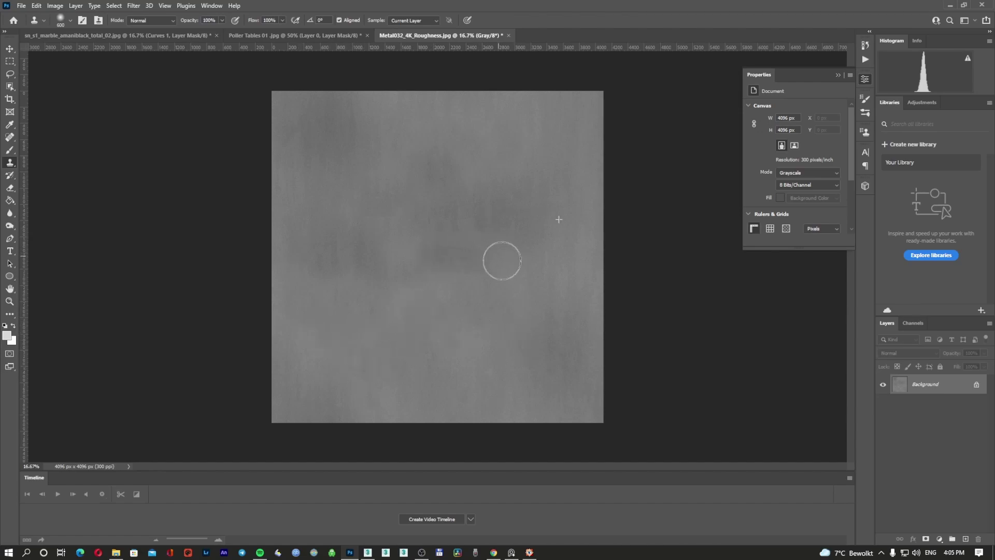
{"action": "left_click", "coordinate": [507, 208], "text": "alt"}
{"action": "left_click", "coordinate": [484, 143]}
{"action": "left_click", "coordinate": [403, 236]}
{"action": "left_click", "coordinate": [323, 186]}
{"action": "left_click", "coordinate": [504, 269]}
{"action": "left_click", "coordinate": [357, 140], "text": "alt"}
{"action": "mouse_move", "coordinate": [515, 271]}
{"action": "left_mouse_down"}
{"action": "mouse_move", "coordinate": [408, 295]}
{"action": "mouse_move", "coordinate": [352, 286]}
{"action": "mouse_move", "coordinate": [335, 298]}
{"action": "mouse_move", "coordinate": [374, 322]}
{"action": "left_mouse_up"}
{"action": "left_click", "coordinate": [349, 143], "text": "alt"}
{"action": "left_click", "coordinate": [353, 142], "text": "alt"}
{"action": "left_click", "coordinate": [392, 309]}
{"action": "left_click", "coordinate": [359, 280], "text": "alt"}
{"action": "left_click", "coordinate": [501, 188], "text": "alt"}
{"action": "mouse_move", "coordinate": [528, 133]}
{"action": "left_mouse_down"}
{"action": "mouse_move", "coordinate": [544, 142]}
{"action": "mouse_move", "coordinate": [500, 145]}
{"action": "mouse_move", "coordinate": [455, 121]}
{"action": "mouse_move", "coordinate": [479, 121]}
{"action": "left_mouse_up"}
{"action": "left_click", "coordinate": [501, 209], "text": "alt"}
{"action": "left_click", "coordinate": [440, 273], "text": "alt"}
{"action": "left_click_drag", "start_coordinate": [470, 286], "coordinate": [523, 288]}
{"action": "mouse_move", "coordinate": [472, 350]}
{"action": "left_mouse_down"}
{"action": "mouse_move", "coordinate": [444, 344]}
{"action": "mouse_move", "coordinate": [424, 318]}
{"action": "mouse_move", "coordinate": [303, 340]}
{"action": "mouse_move", "coordinate": [382, 380]}
{"action": "mouse_move", "coordinate": [398, 368]}
{"action": "left_mouse_up"}
{"action": "left_click", "coordinate": [324, 294], "text": "alt"}
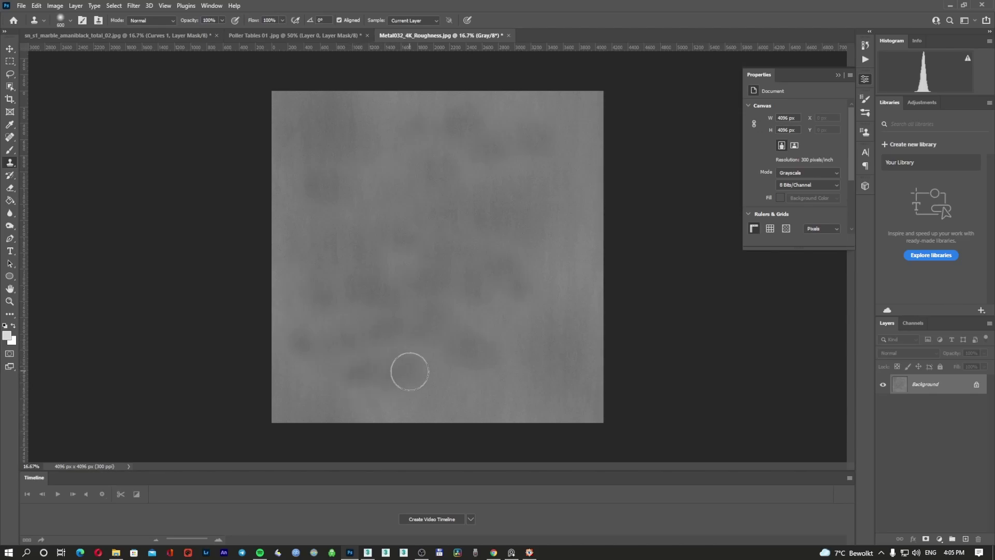
{"action": "scroll", "coordinate": [490, 304], "scroll_direction": "up", "scroll_amount": 2, "text": "alt"}
{"action": "scroll", "coordinate": [490, 304], "scroll_direction": "down", "scroll_amount": 1, "text": "alt"}
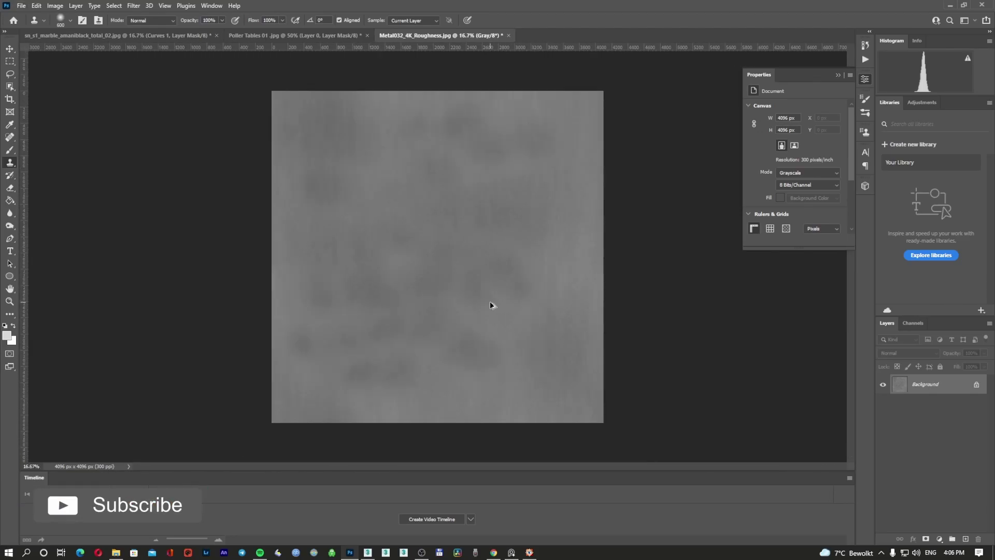
Save a JPEG copy of the texture as Metal032_4K_Roughness in the Poller Table subfolder at maximum quality 12.
{"action": "key", "text": "ctrl+alt+s"}
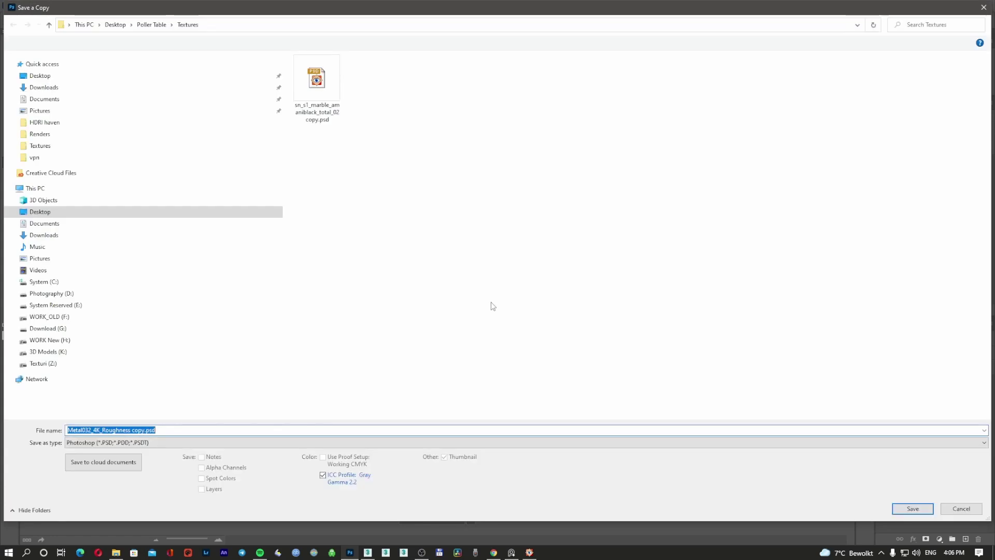
{"action": "left_click", "coordinate": [163, 29]}
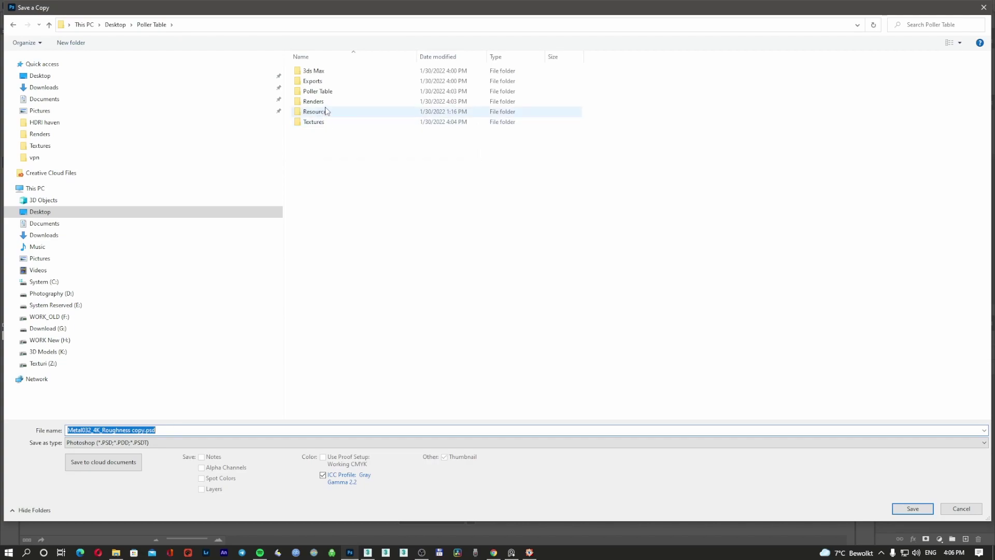
{"action": "right_click", "coordinate": [356, 159]}
{"action": "left_click", "coordinate": [390, 199]}
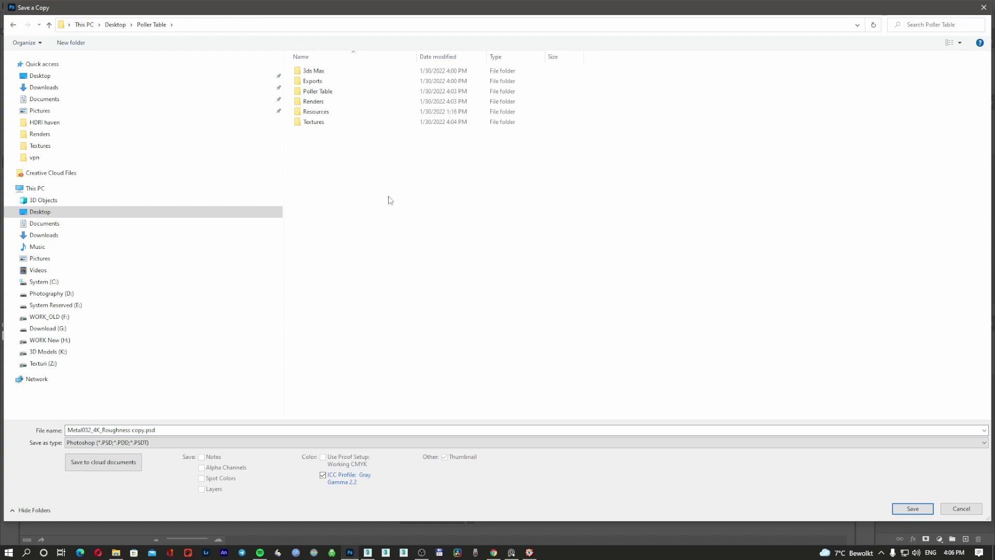
{"action": "double_click", "coordinate": [346, 92]}
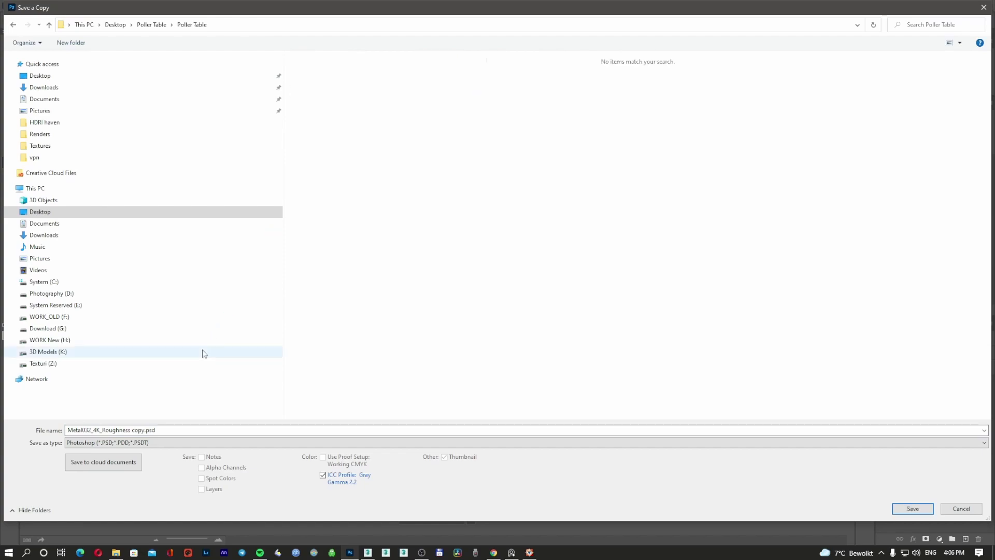
{"action": "left_click", "coordinate": [163, 443]}
{"action": "key", "text": "j"}
{"action": "key", "text": "Return"}
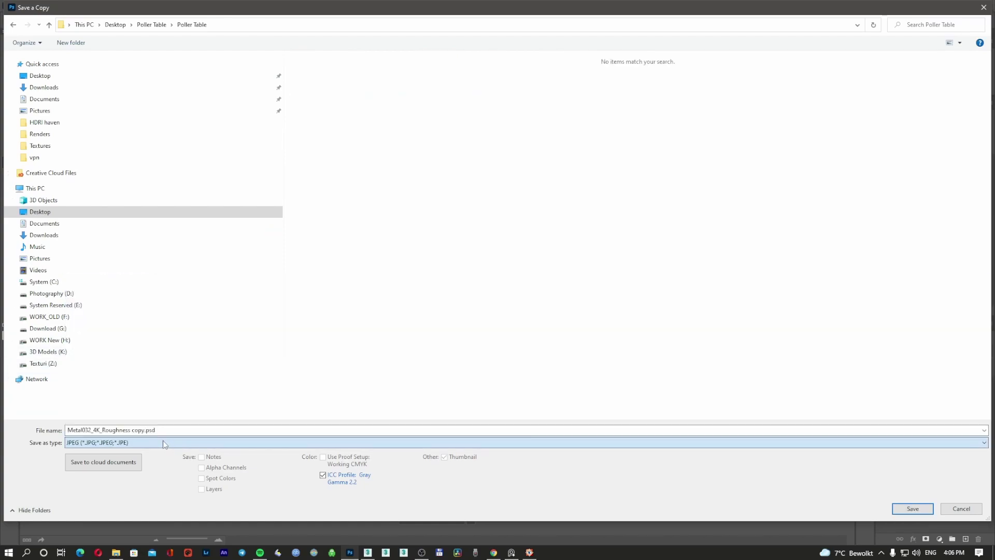
{"action": "left_click", "coordinate": [160, 430]}
{"action": "left_click", "coordinate": [169, 430]}
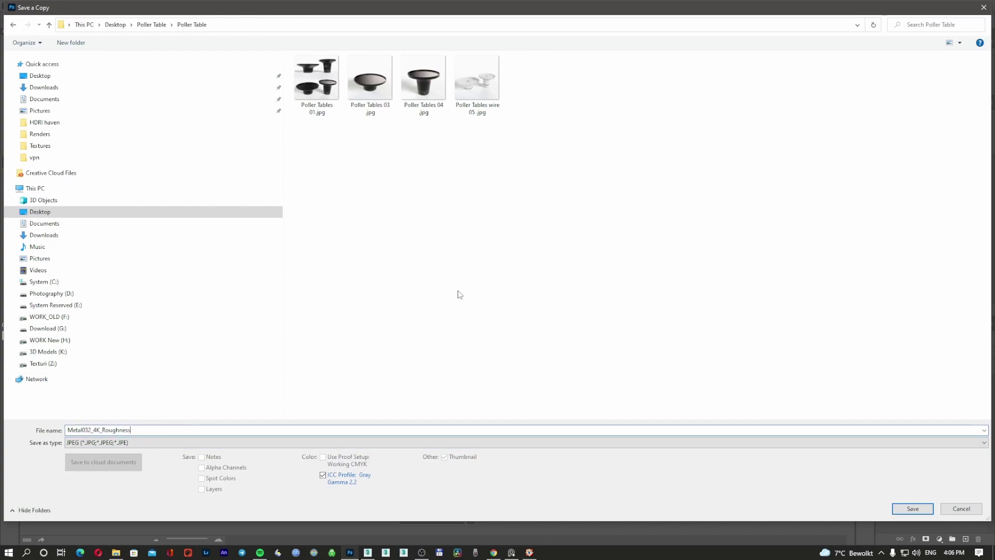
{"action": "left_click", "coordinate": [913, 509]}
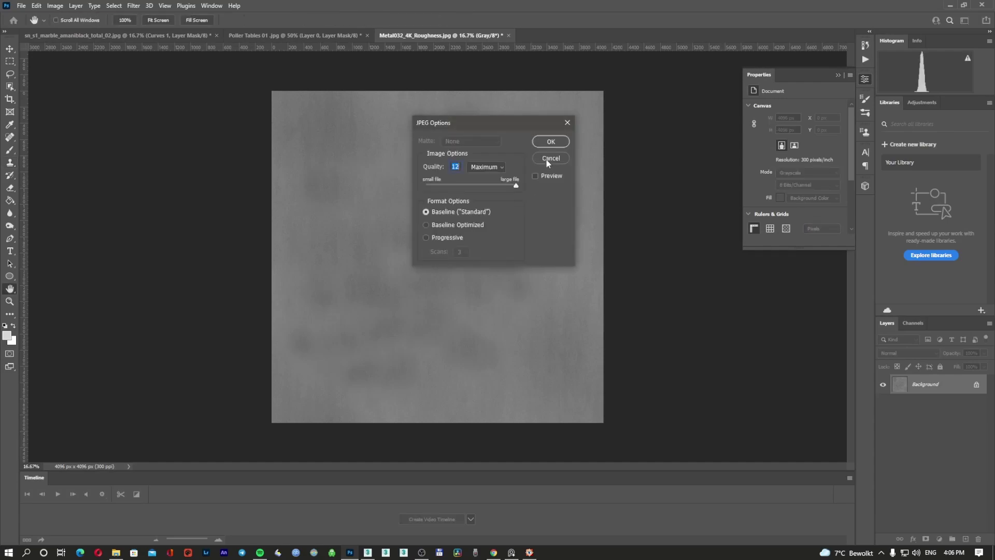
{"action": "left_click", "coordinate": [551, 142]}
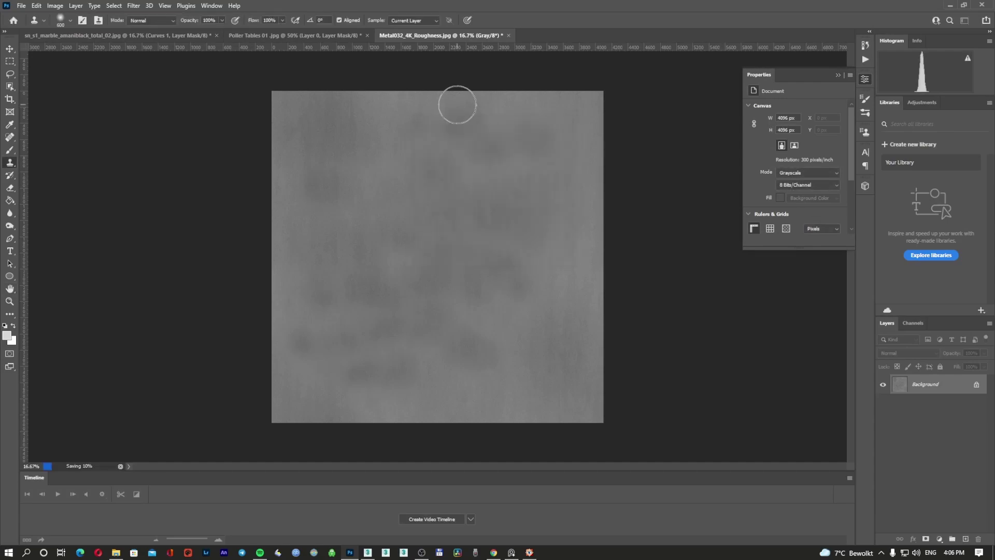
{"action": "left_click", "coordinate": [9, 48]}
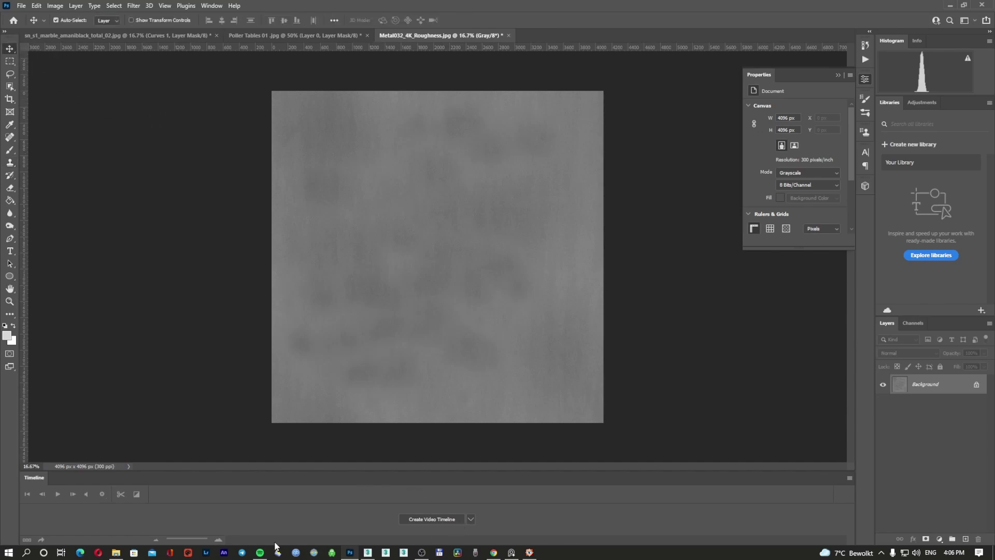
Switch to File Explorer and copy sn_s1_marble_amaniblack_total_D.jpg from Textures into the Poller Table subfolder.
{"action": "left_click", "coordinate": [946, 6]}
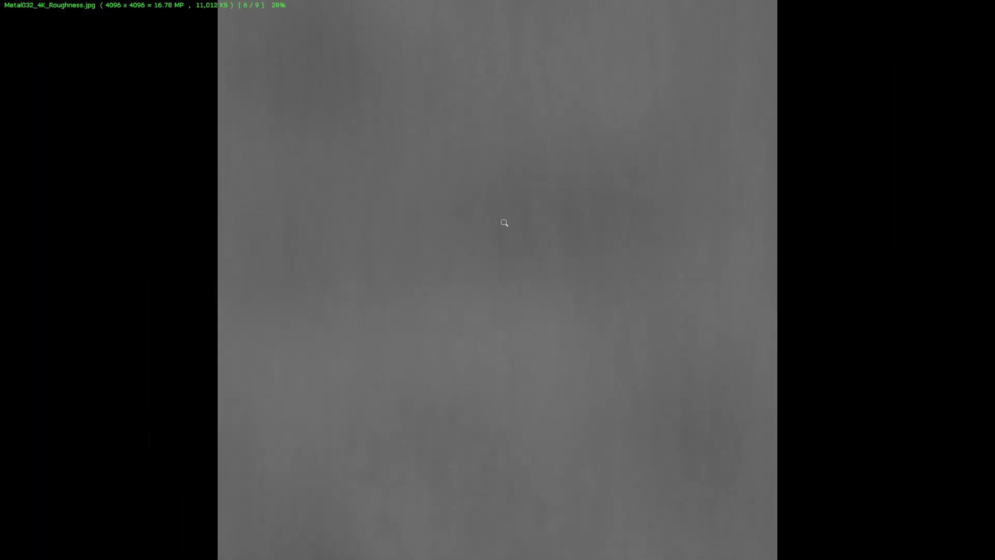
{"action": "mouse_move", "coordinate": [441, 8]}
{"action": "left_click", "coordinate": [573, 46]}
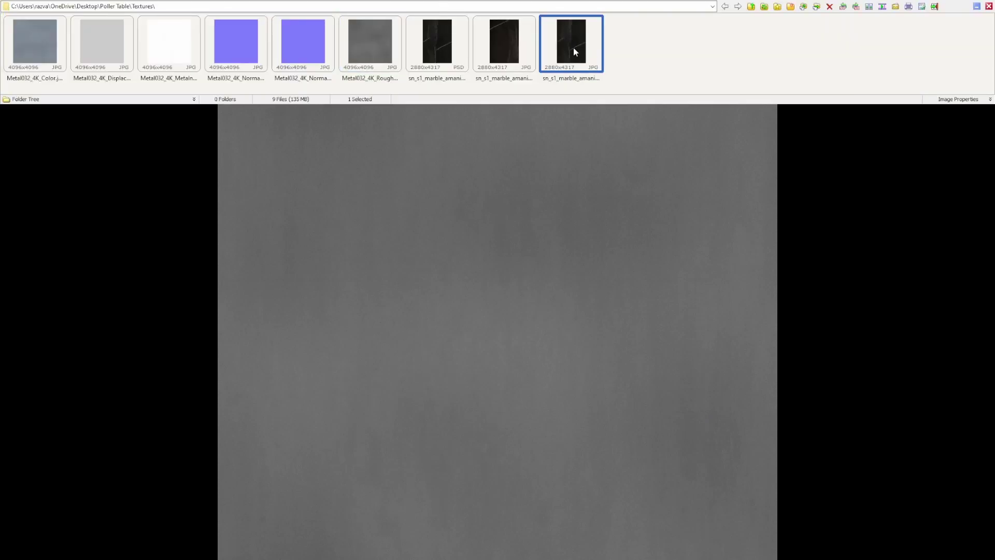
{"action": "key", "text": "Escape"}
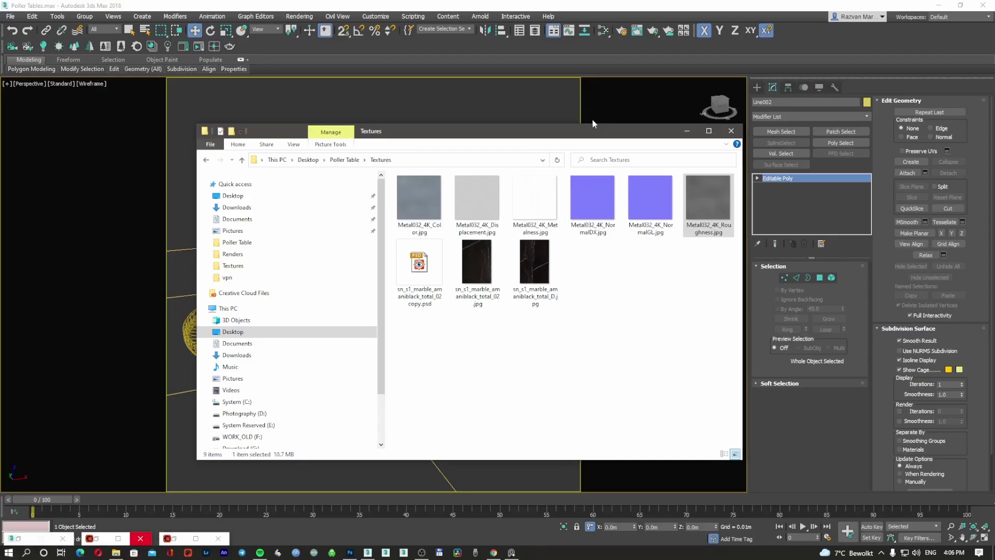
{"action": "right_click", "coordinate": [543, 262]}
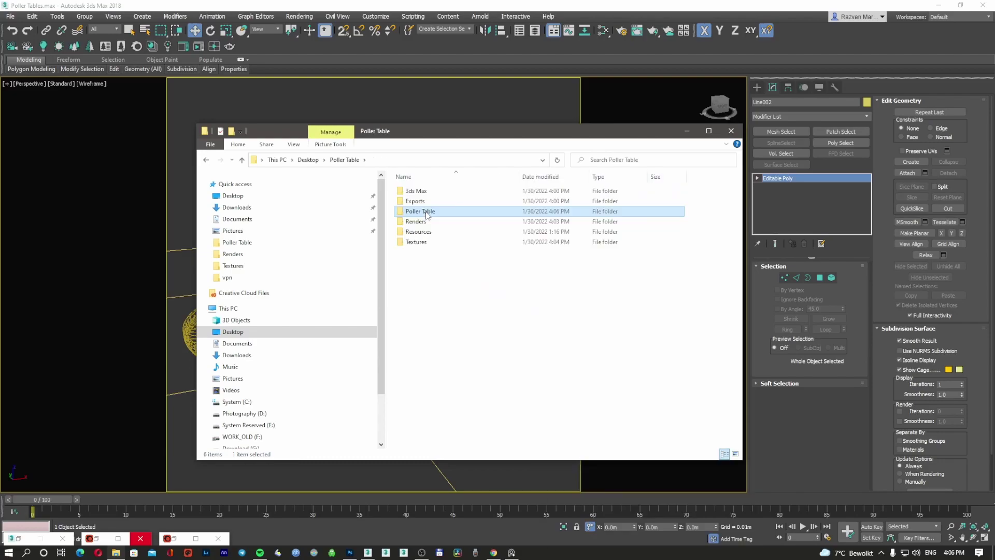
{"action": "double_click", "coordinate": [425, 212]}
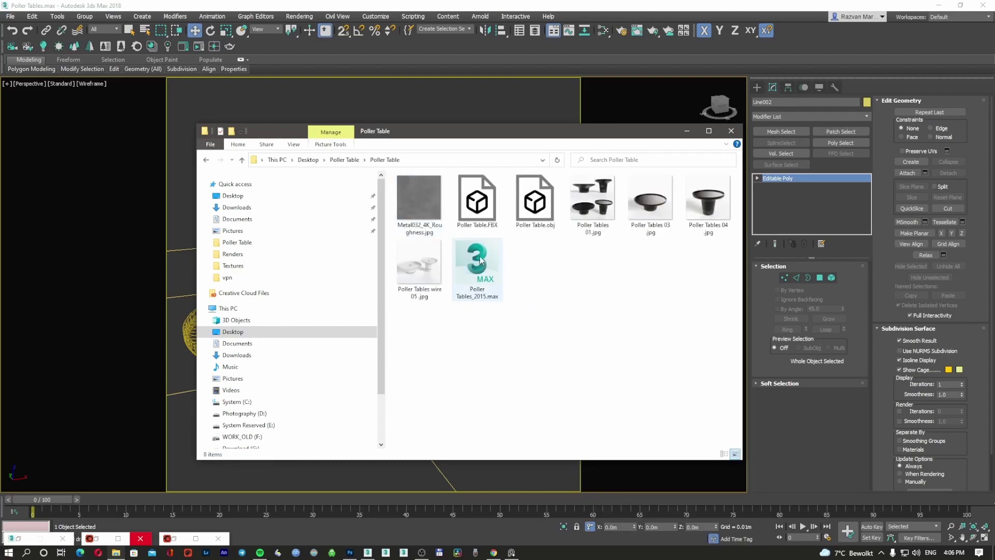
{"action": "right_click", "coordinate": [557, 260]}
{"action": "left_click", "coordinate": [599, 324]}
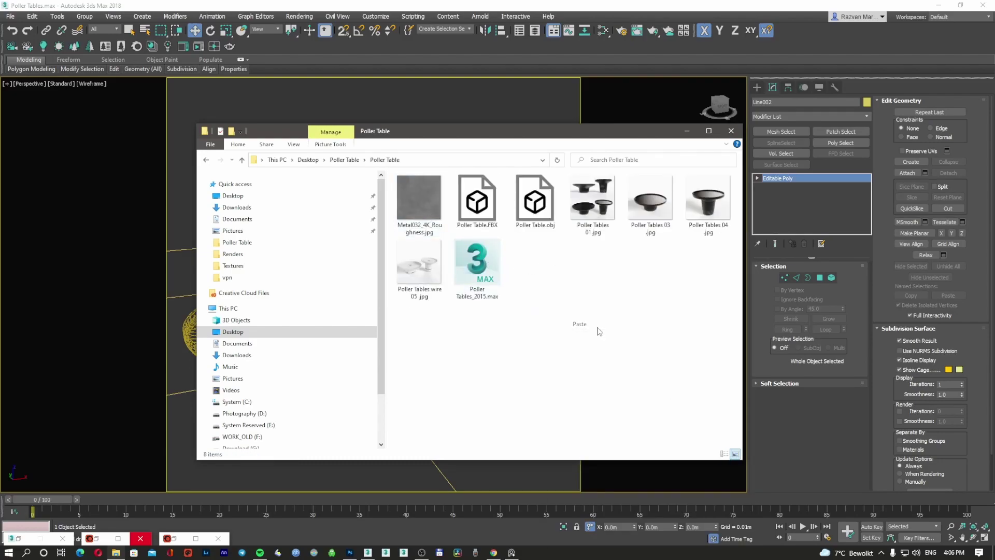
{"action": "left_click", "coordinate": [654, 291]}
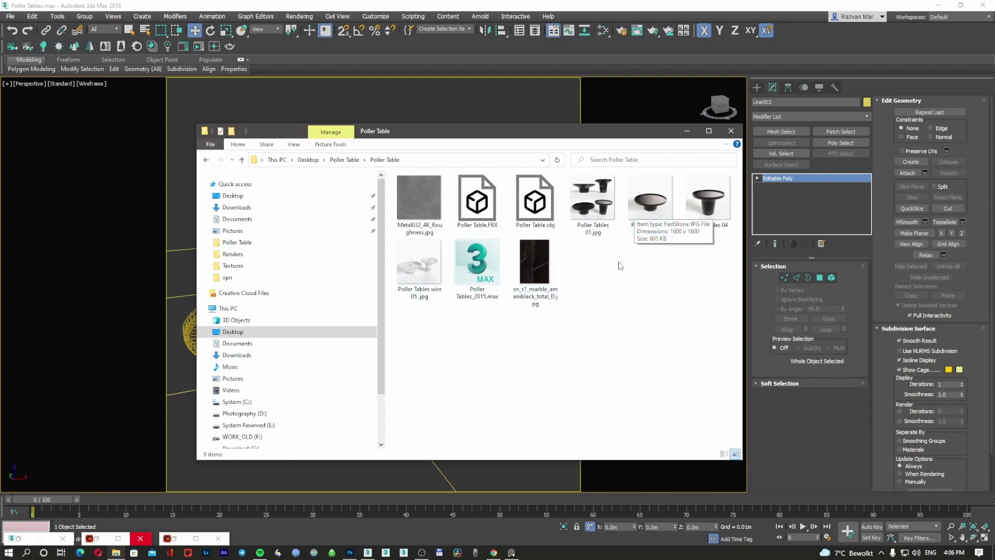
Open Poller Tables_2015.max in 3ds Max and copy the white global lighting tint to the environment background colour.
{"action": "left_click", "coordinate": [476, 266]}
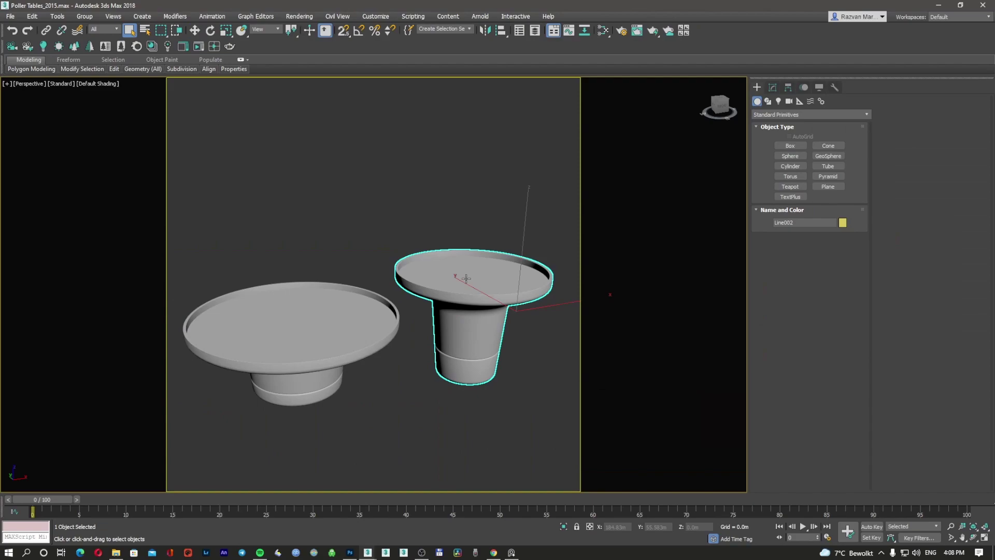
{"action": "key", "text": "8"}
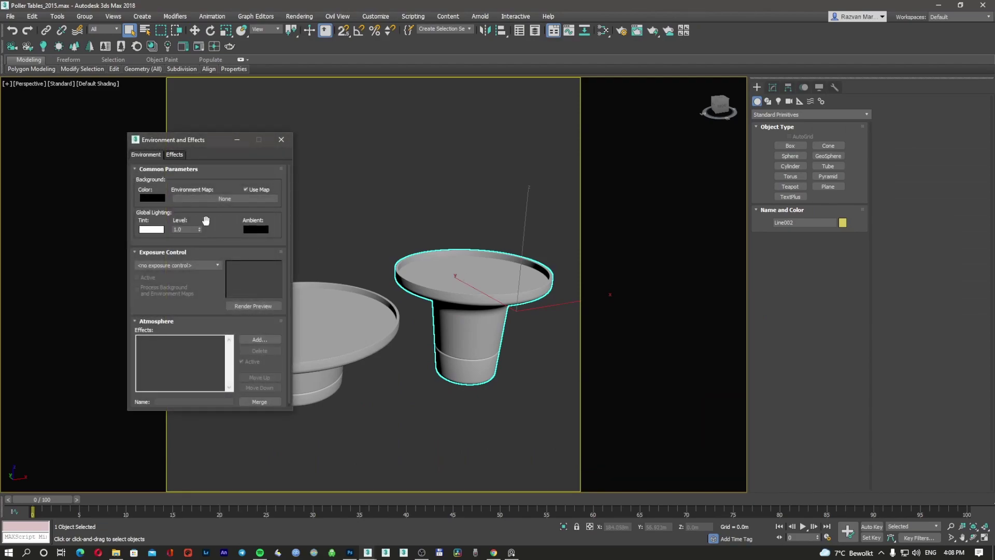
{"action": "left_click_drag", "start_coordinate": [158, 213], "coordinate": [169, 194]}
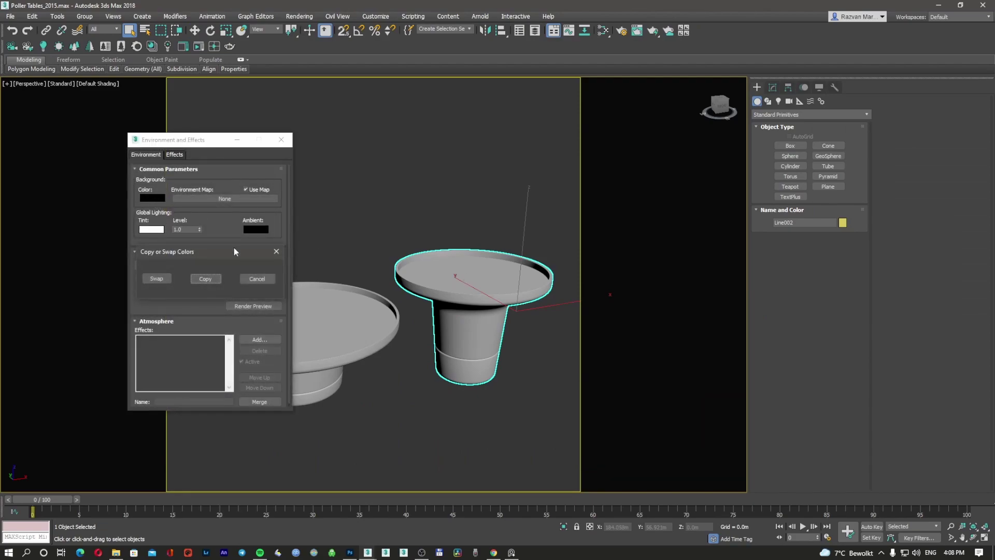
{"action": "left_click", "coordinate": [205, 278]}
{"action": "left_click", "coordinate": [282, 139]}
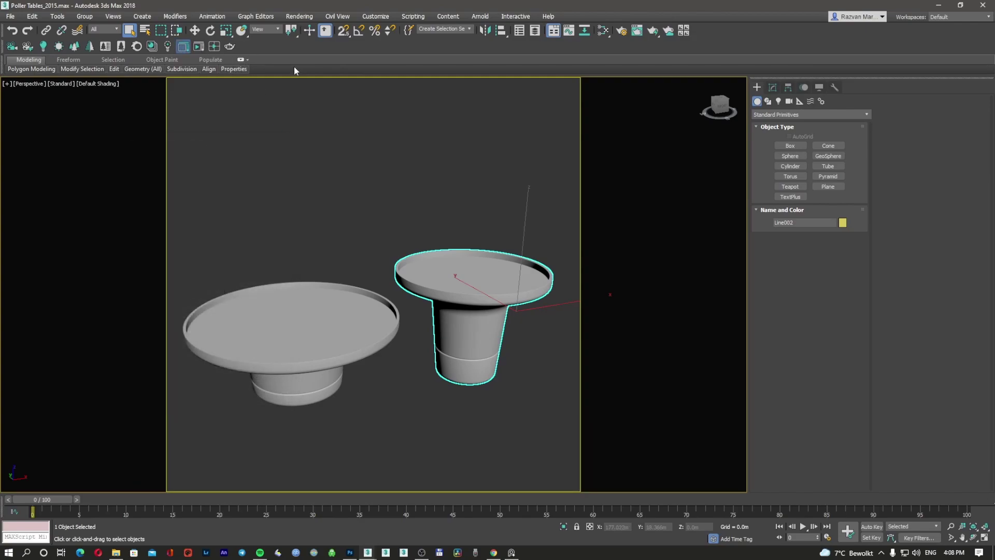
Test-render the perspective view of both tables, close the render window and clear the object selection.
{"action": "key", "text": "shift+q"}
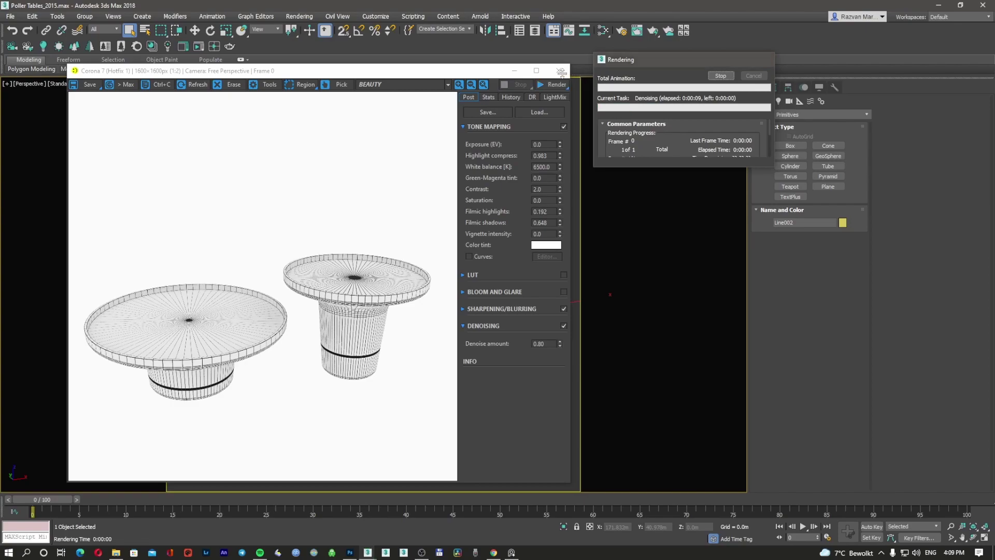
{"action": "left_click", "coordinate": [561, 71]}
{"action": "left_click", "coordinate": [511, 195]}
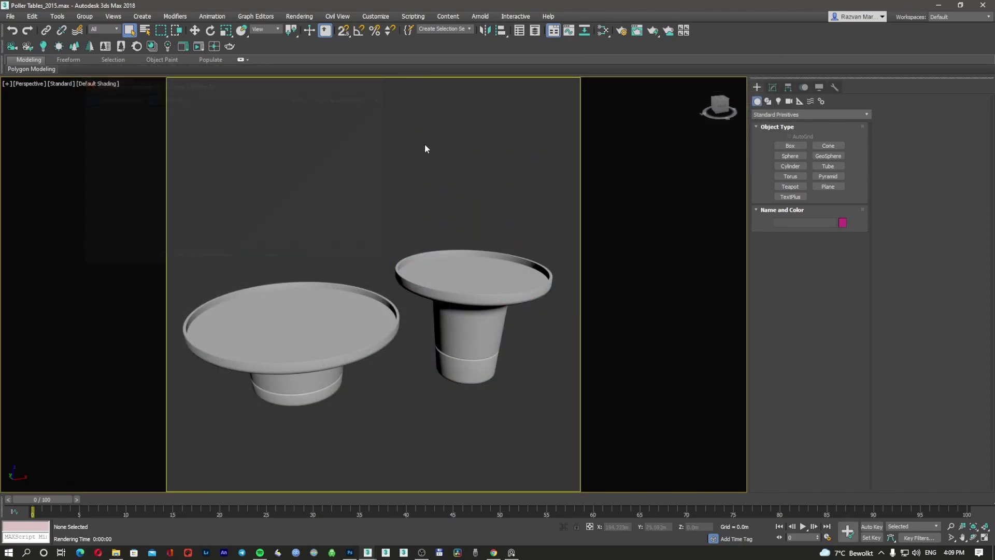
Create a Multi/Sub-Object material with the black aluminium material in slot 1 and Black Marble in slot 2.
{"action": "key", "text": "m"}
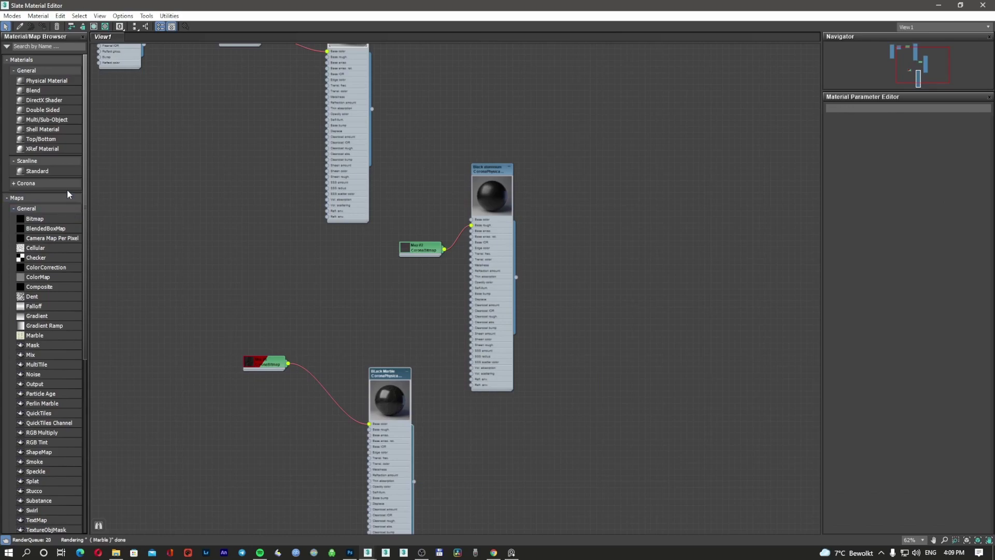
{"action": "left_click", "coordinate": [18, 209]}
{"action": "left_click", "coordinate": [18, 210]}
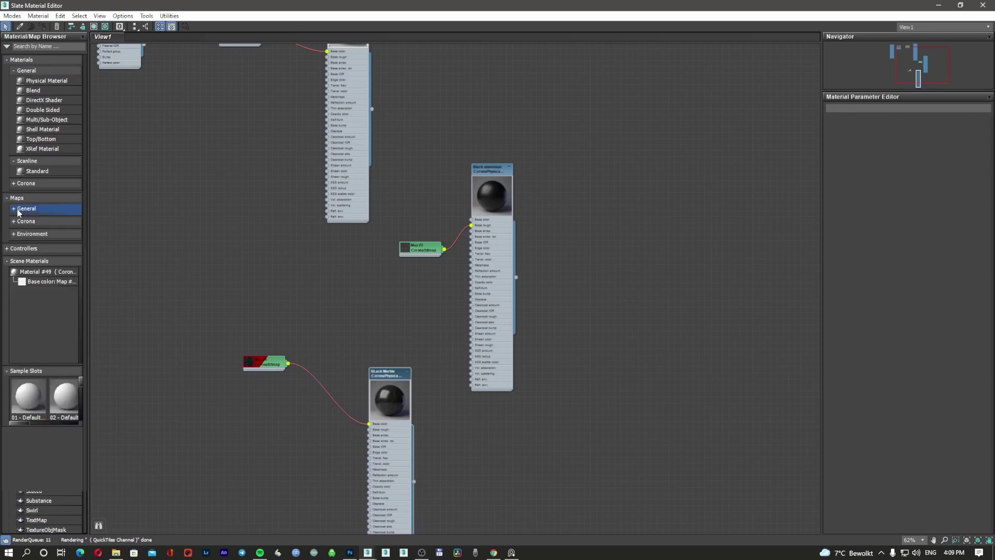
{"action": "left_click", "coordinate": [26, 222]}
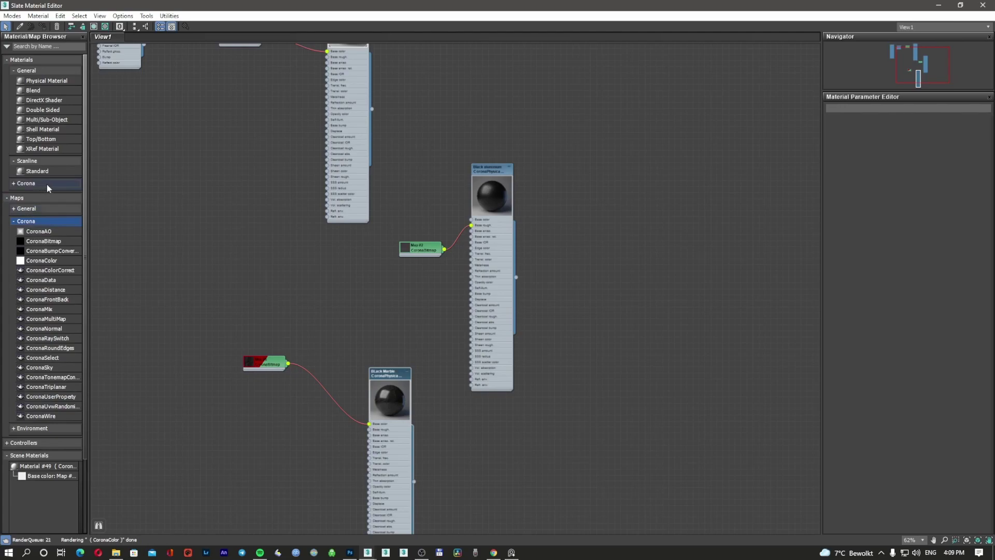
{"action": "left_click_drag", "start_coordinate": [50, 119], "coordinate": [632, 275]}
{"action": "left_click_drag", "start_coordinate": [516, 278], "coordinate": [614, 280]}
{"action": "left_click_drag", "start_coordinate": [414, 482], "coordinate": [615, 290]}
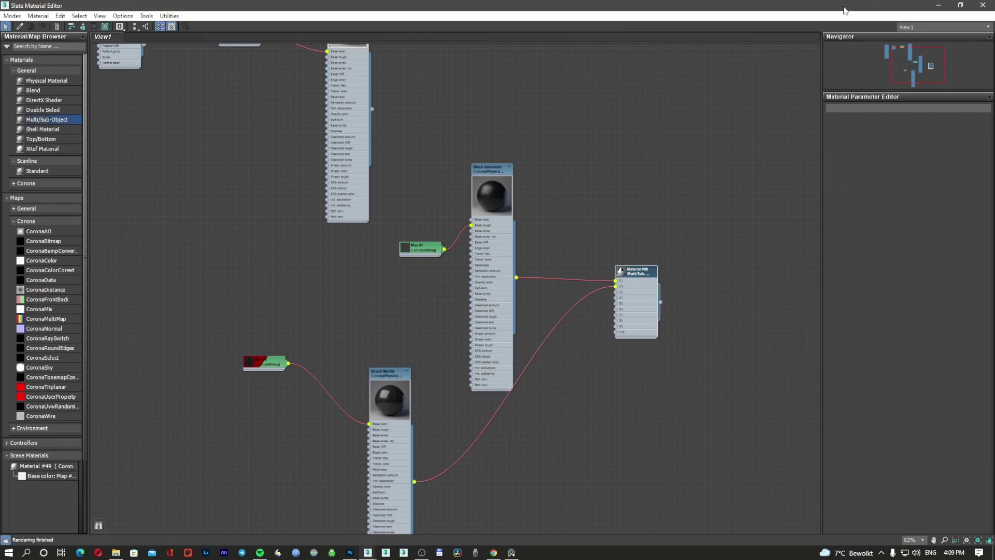
Shrink the Slate Material Editor beside the viewport and assign the Multi/Sub-Object material to both tables.
{"action": "double_click", "coordinate": [848, 7]}
{"action": "left_click_drag", "start_coordinate": [810, 40], "coordinate": [721, 59]}
{"action": "middle_click_drag", "start_coordinate": [655, 168], "coordinate": [565, 185]}
{"action": "middle_click_drag", "start_coordinate": [646, 211], "coordinate": [513, 252]}
{"action": "scroll", "coordinate": [674, 222], "scroll_direction": "down", "scroll_amount": 2}
{"action": "middle_click_drag", "start_coordinate": [677, 228], "coordinate": [586, 188]}
{"action": "middle_click_drag", "start_coordinate": [648, 238], "coordinate": [606, 188]}
{"action": "scroll", "coordinate": [633, 219], "scroll_direction": "down", "scroll_amount": 1}
{"action": "left_click_drag", "start_coordinate": [686, 238], "coordinate": [687, 239]}
{"action": "left_click", "coordinate": [435, 267]}
{"action": "left_click", "coordinate": [371, 304], "text": "ctrl"}
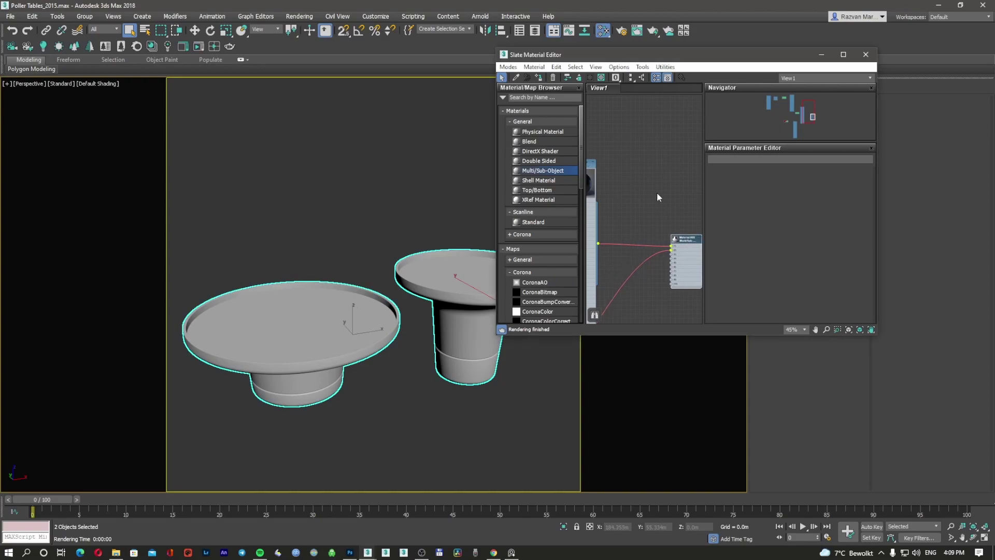
{"action": "left_click", "coordinate": [538, 78]}
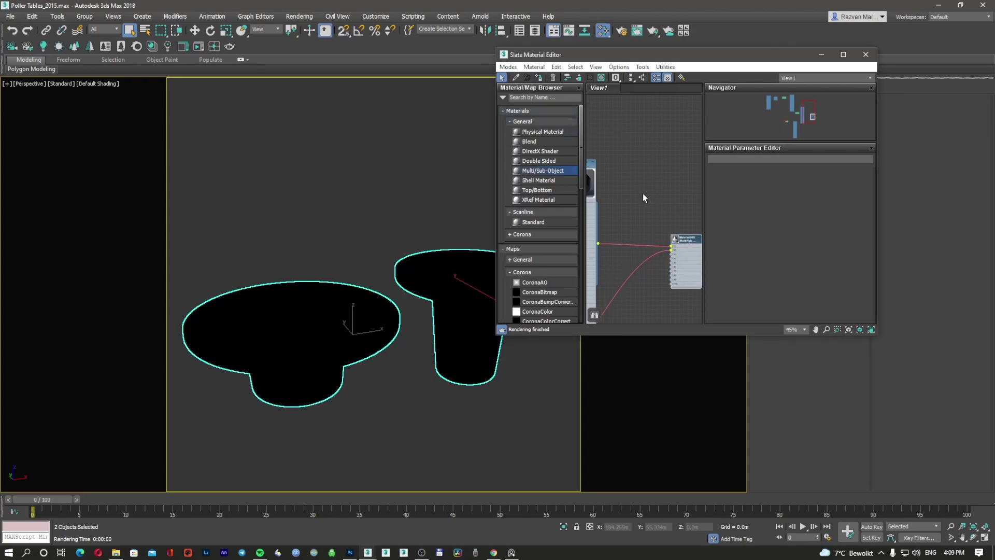
Check the material nodes wired into the Multi/Sub-Object material and minimize the Slate Material Editor.
{"action": "middle_click_drag", "start_coordinate": [643, 188], "coordinate": [706, 164]}
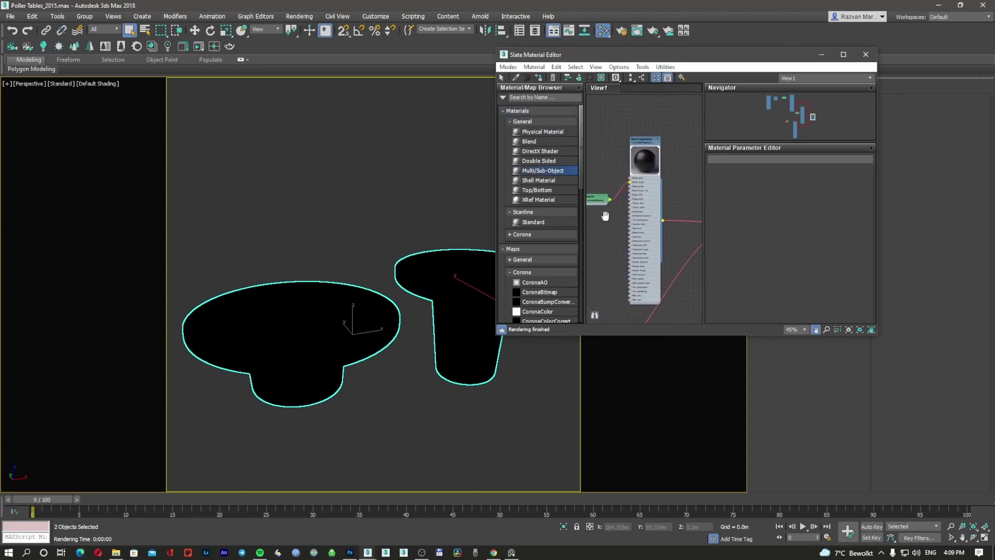
{"action": "middle_click_drag", "start_coordinate": [603, 215], "coordinate": [650, 210]}
{"action": "left_click", "coordinate": [623, 263]}
{"action": "middle_click_drag", "start_coordinate": [623, 262], "coordinate": [684, 228]}
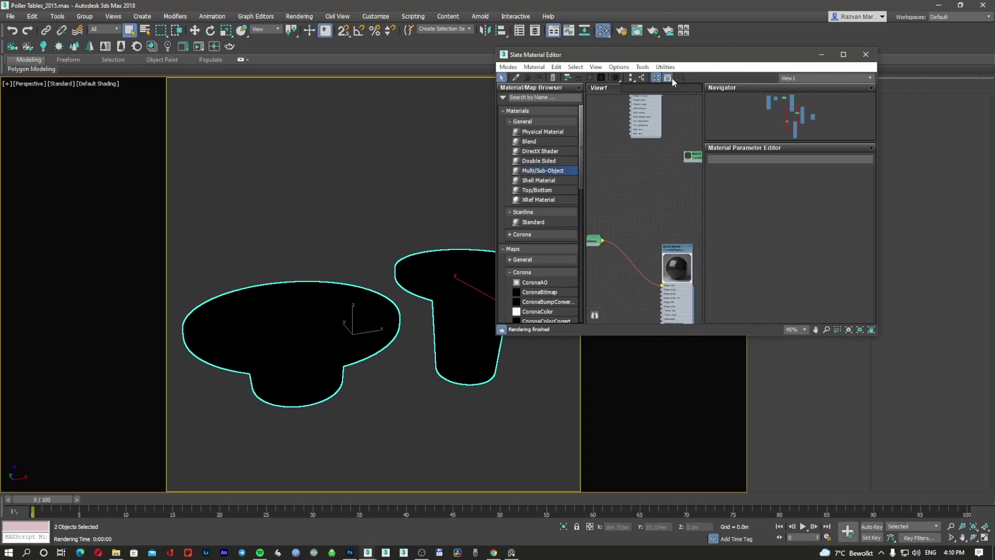
{"action": "left_click_drag", "start_coordinate": [679, 61], "coordinate": [640, 73]}
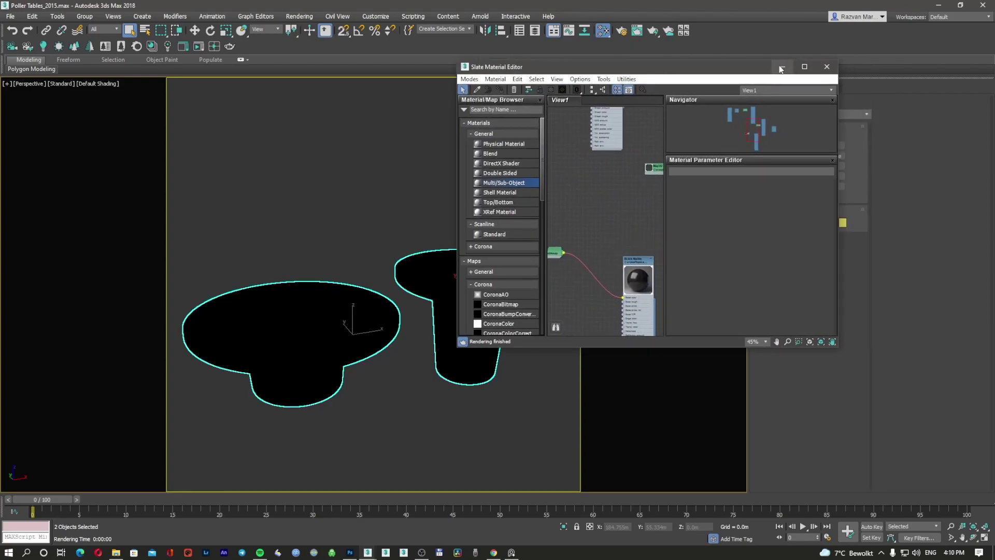
{"action": "left_click", "coordinate": [781, 68]}
Set material ID 1 on the top and upper leg element of the taller table.
{"action": "left_click", "coordinate": [484, 265]}
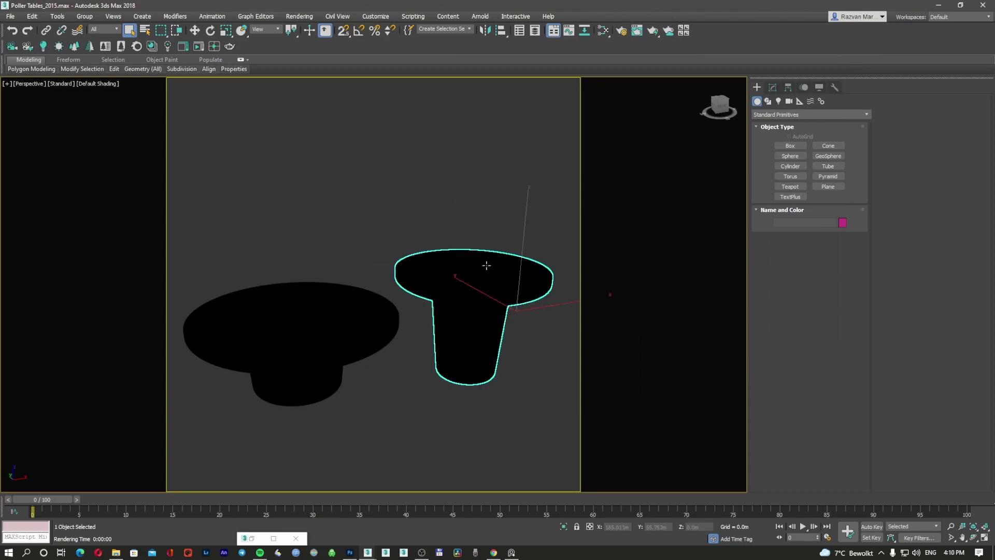
{"action": "left_click", "coordinate": [772, 88]}
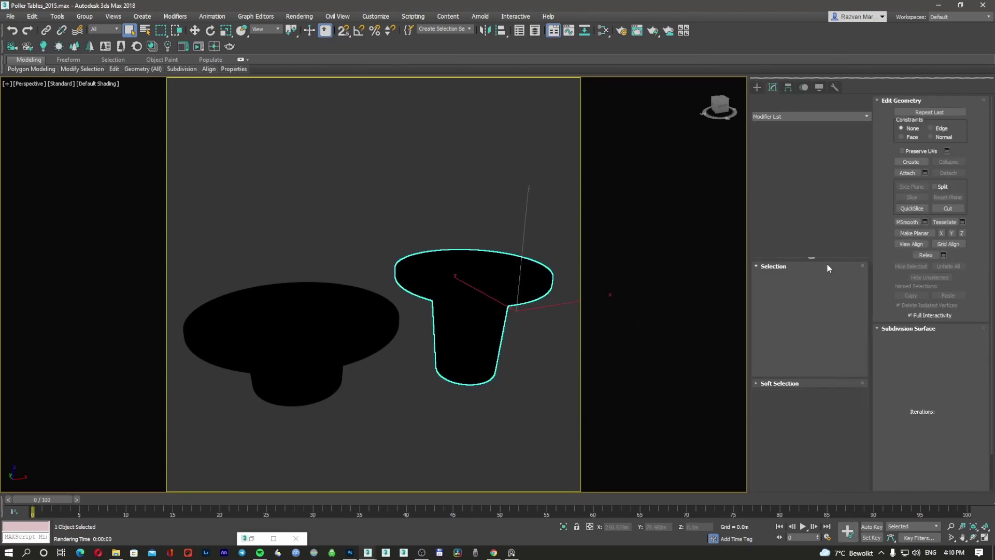
{"action": "left_click", "coordinate": [513, 296]}
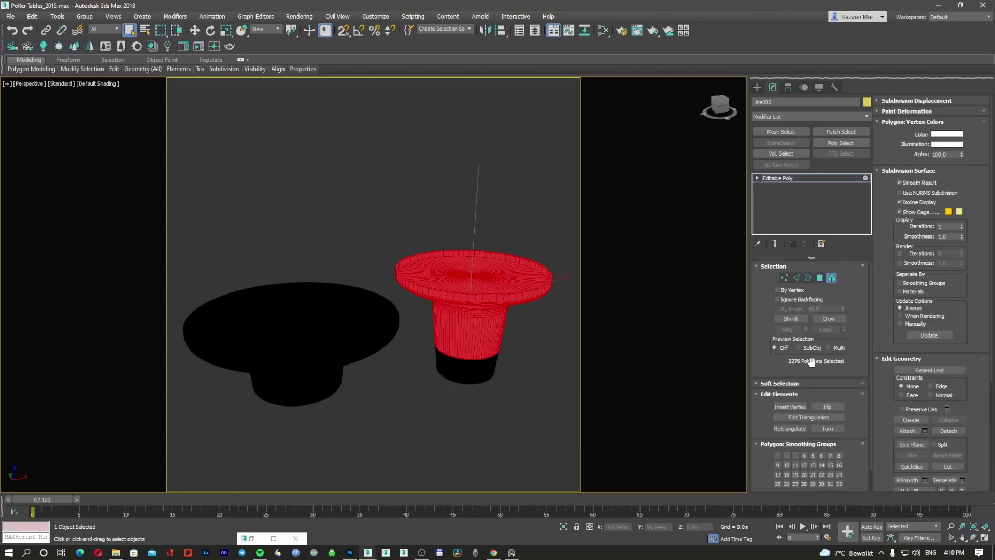
{"action": "scroll", "coordinate": [961, 327], "scroll_direction": "down", "scroll_amount": 5}
{"action": "left_click", "coordinate": [949, 446]}
{"action": "key", "text": "Return"}
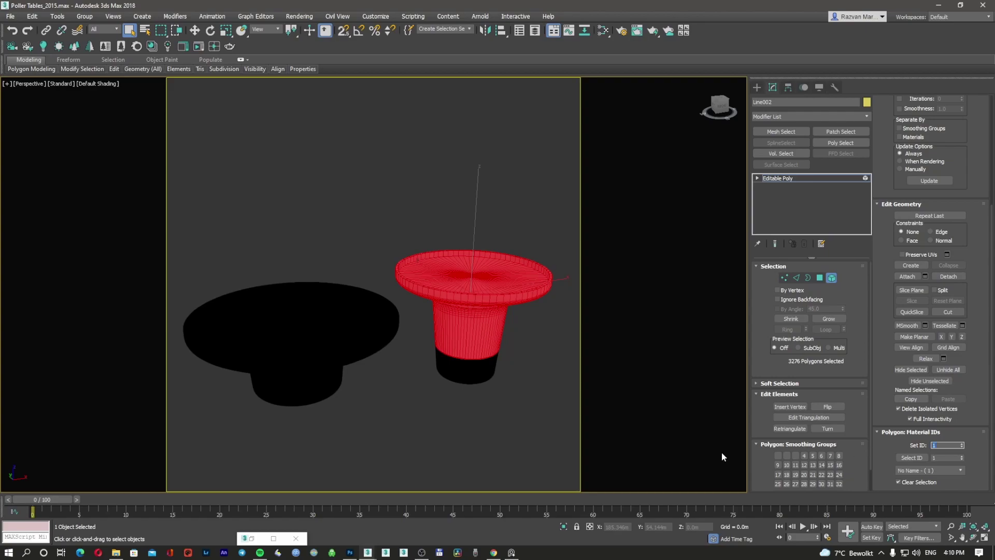
Set material ID 2 on the base element of the taller table and leave its mesh editing.
{"action": "left_click", "coordinate": [487, 378]}
{"action": "left_click", "coordinate": [938, 444]}
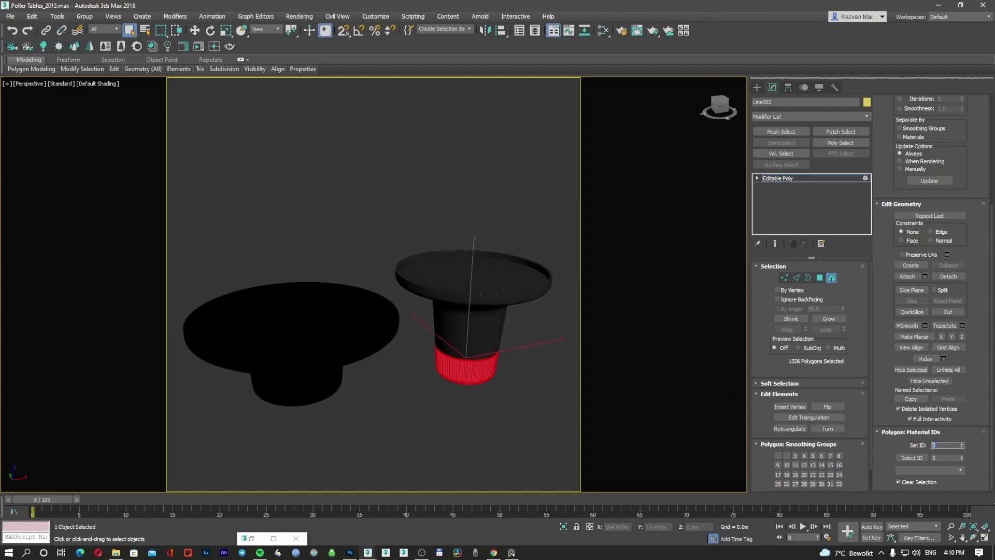
{"action": "left_click", "coordinate": [537, 402]}
{"action": "left_click", "coordinate": [757, 87]}
Set material ID 1 on the top and upper leg element of the lower, wider table.
{"action": "left_click", "coordinate": [367, 313]}
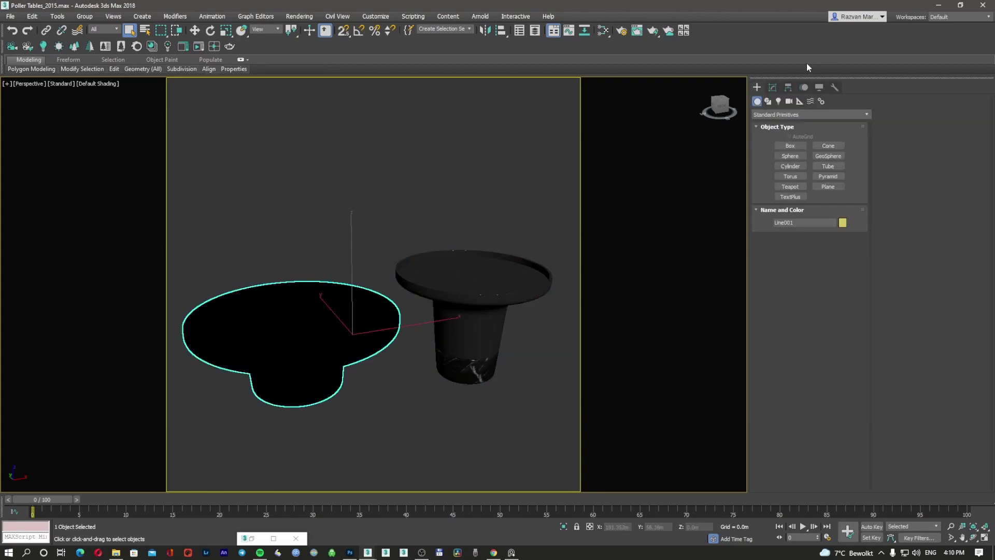
{"action": "left_click", "coordinate": [772, 88]}
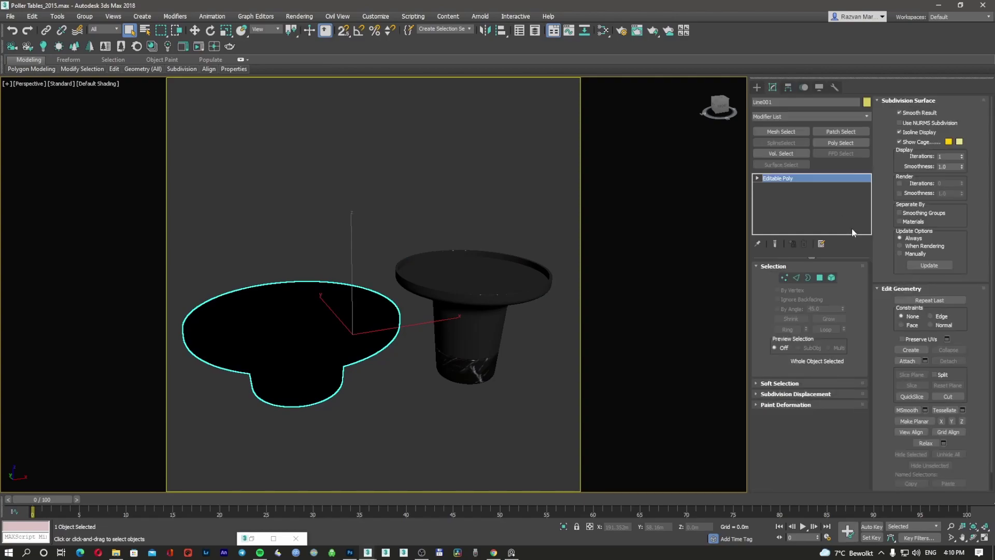
{"action": "left_click", "coordinate": [831, 278]}
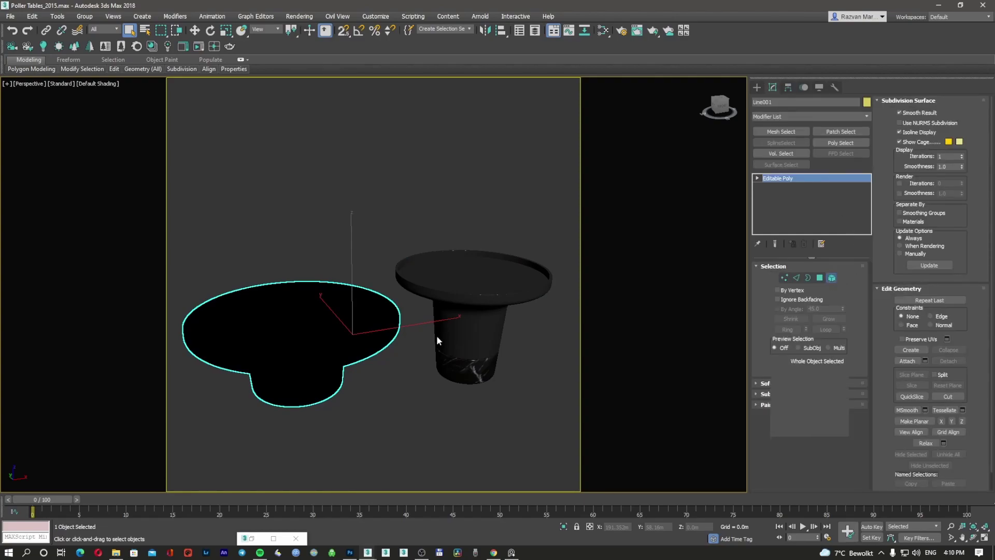
{"action": "left_click", "coordinate": [376, 332]}
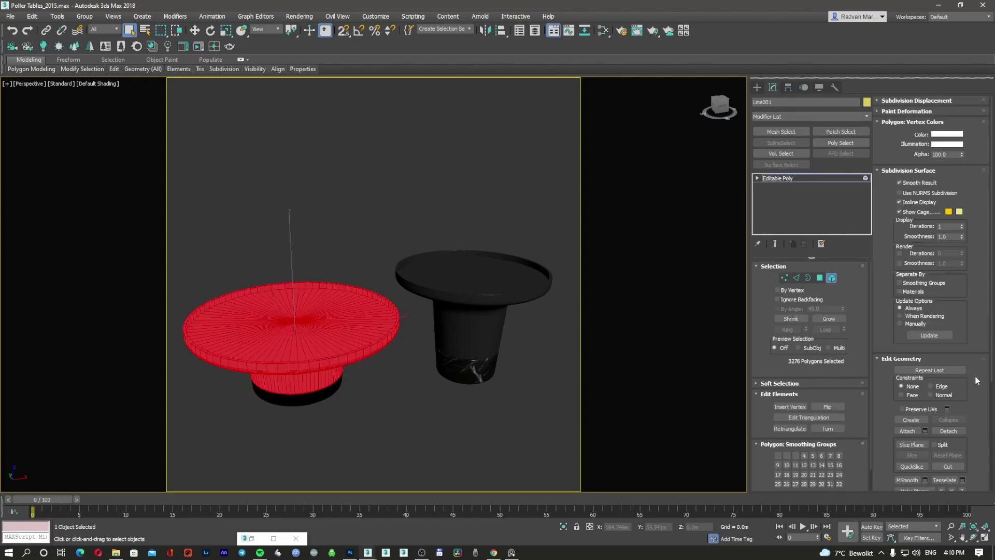
{"action": "scroll", "coordinate": [976, 382], "scroll_direction": "down", "scroll_amount": 5}
{"action": "double_click", "coordinate": [944, 445]}
{"action": "type", "text": "1"}
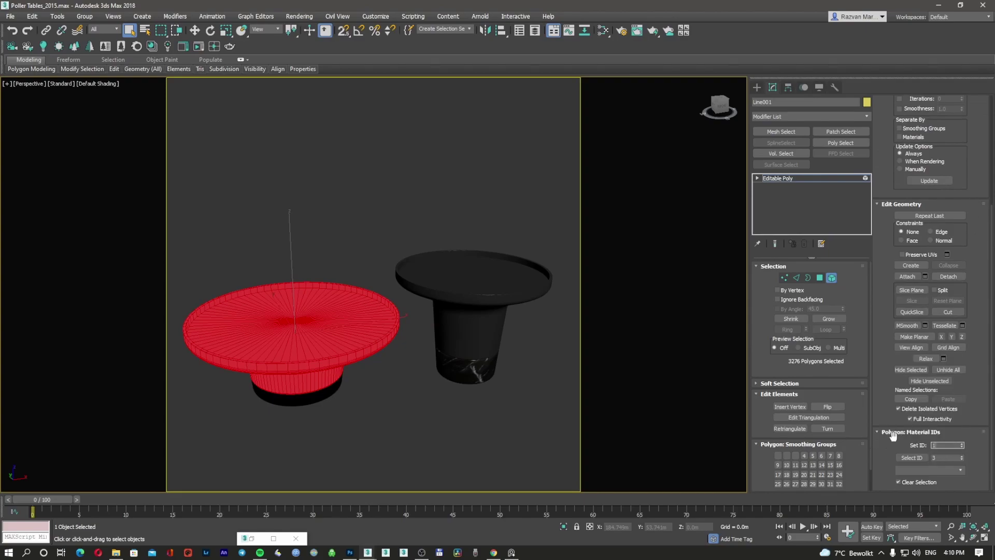
Set material ID 2 on the lower table's base element, leave element editing and clear the selection.
{"action": "left_click", "coordinate": [339, 396]}
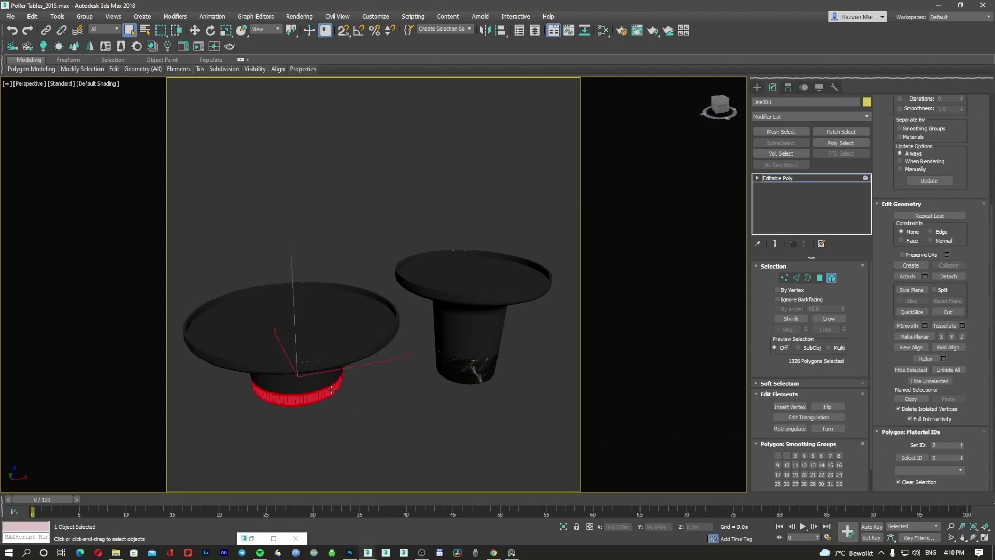
{"action": "double_click", "coordinate": [939, 444]}
{"action": "type", "text": "2"}
{"action": "key", "text": "Return"}
{"action": "left_click", "coordinate": [830, 278]}
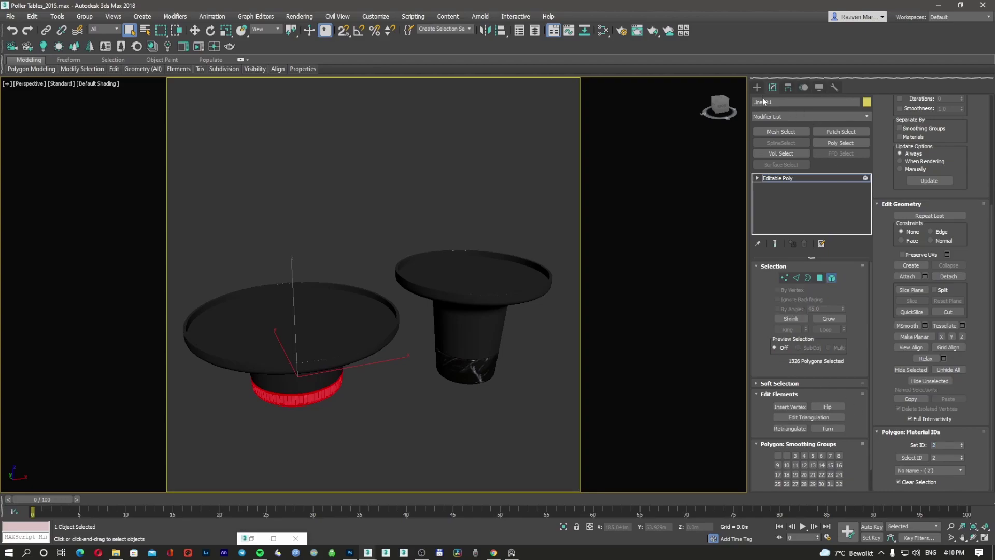
{"action": "left_click", "coordinate": [755, 89]}
{"action": "left_click", "coordinate": [439, 214]}
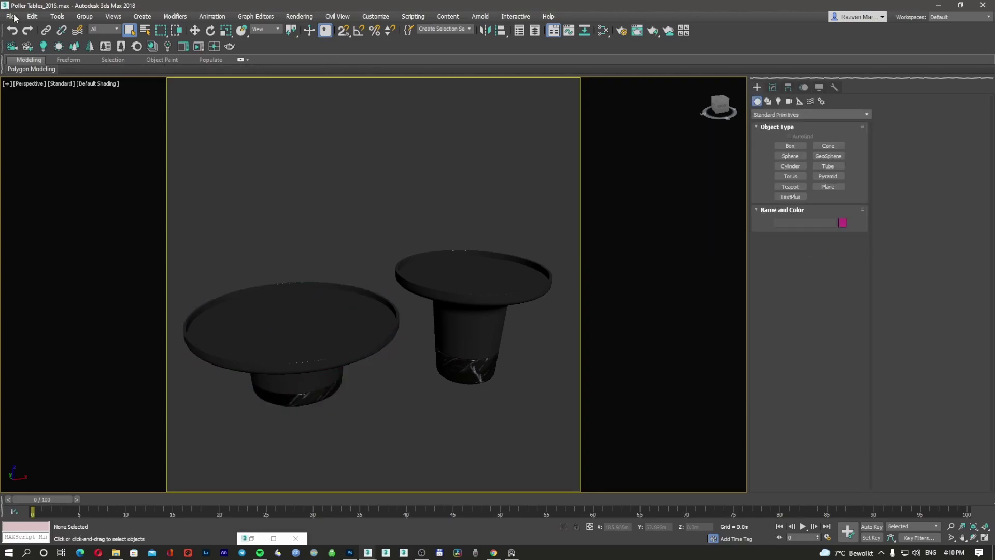
Start saving the scene under Save As and set the save location to the Desktop.
{"action": "left_click", "coordinate": [11, 16]}
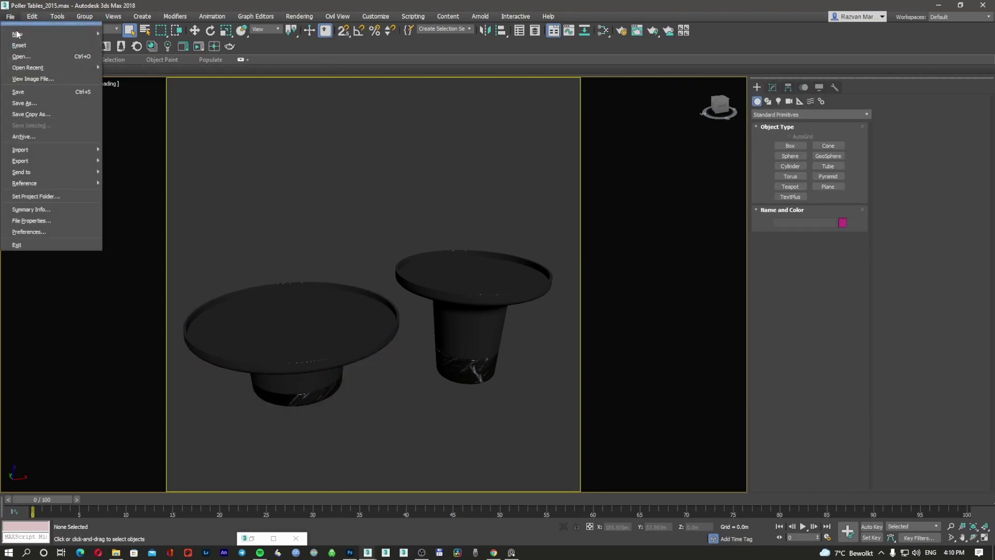
{"action": "left_click", "coordinate": [56, 103]}
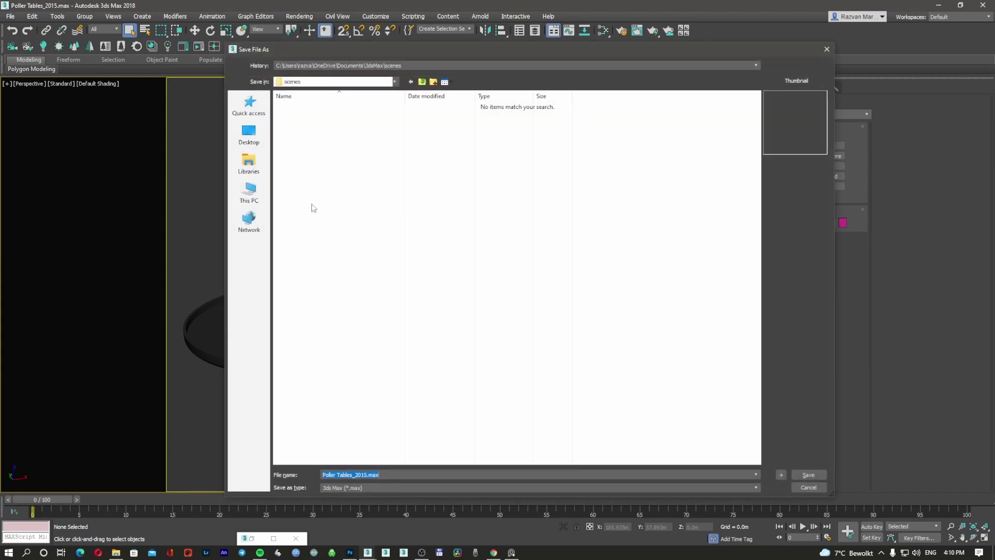
{"action": "left_click", "coordinate": [248, 133]}
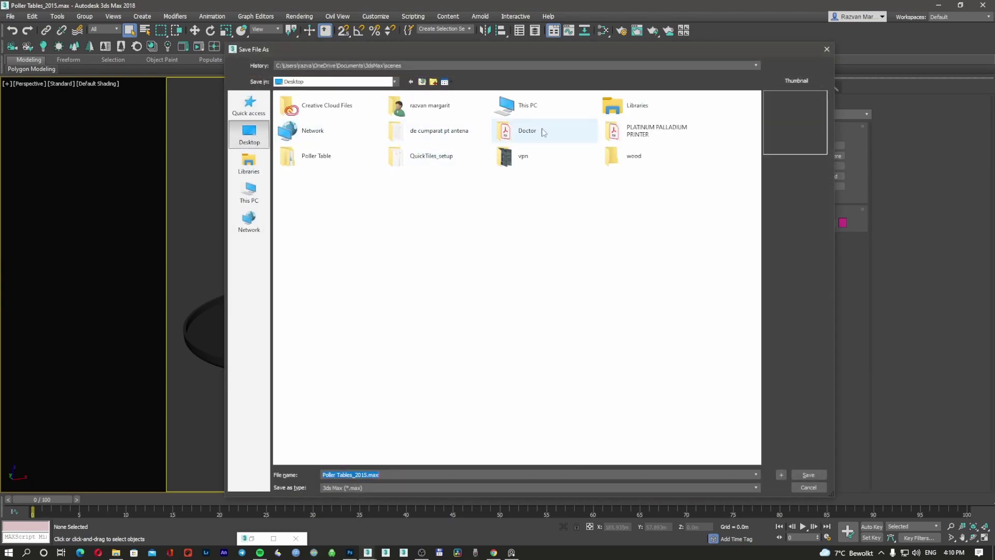